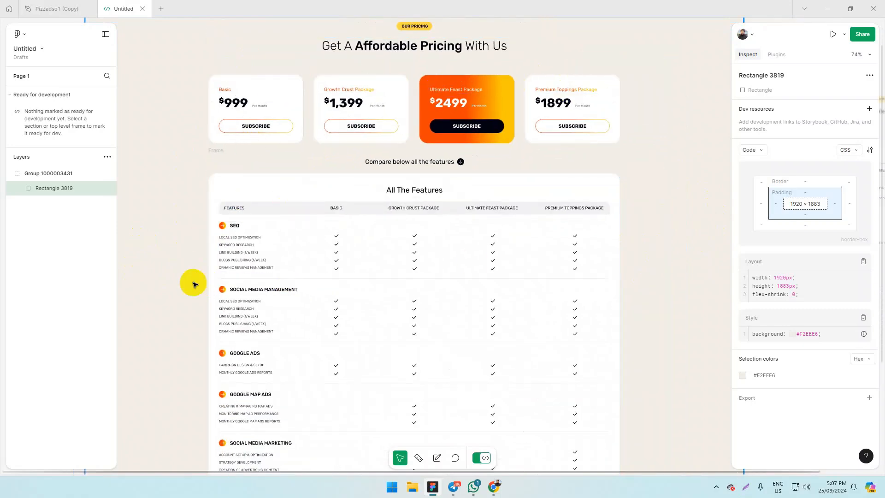
Leave Dev Mode and examine the desktop and mobile pricing layouts, including the package cards and the features comparison table.
scroll(158, 280, down, 3)
scroll(636, 238, up, 4)
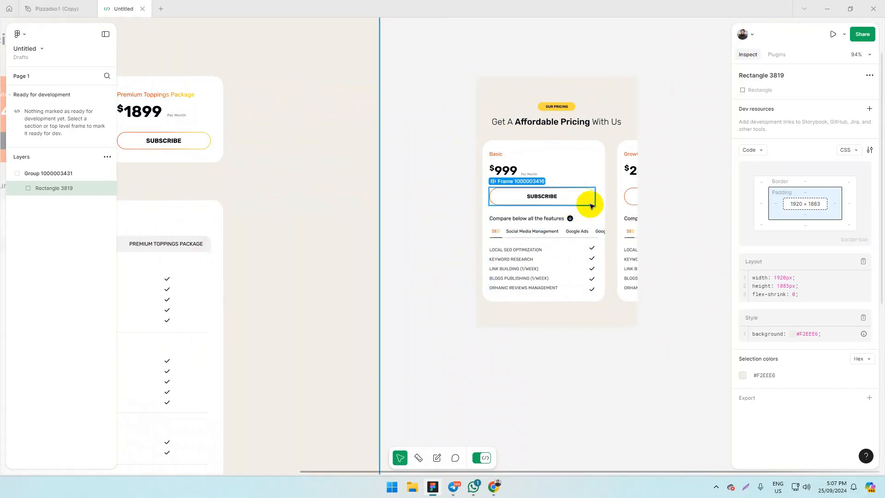
click(695, 258)
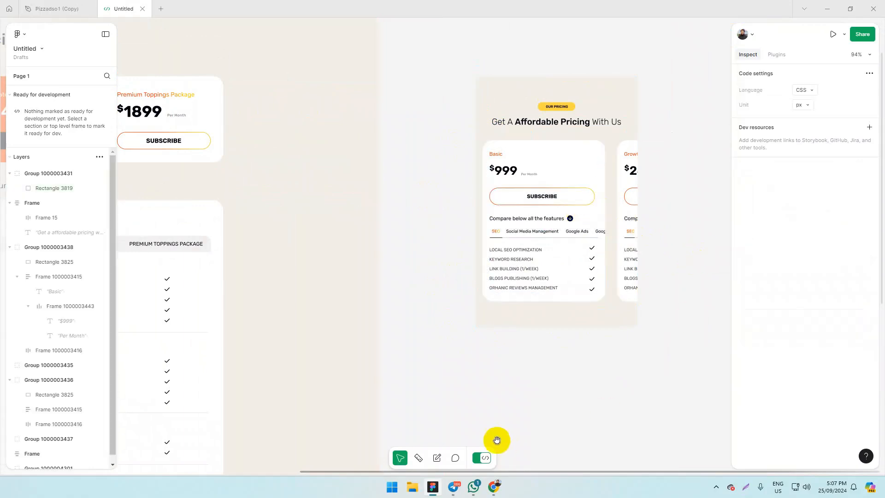
click(486, 456)
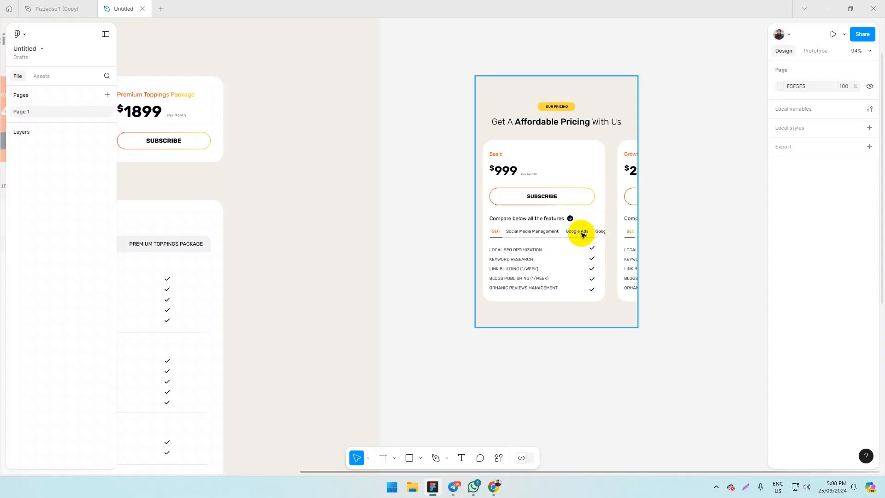
scroll(743, 217, down, 5)
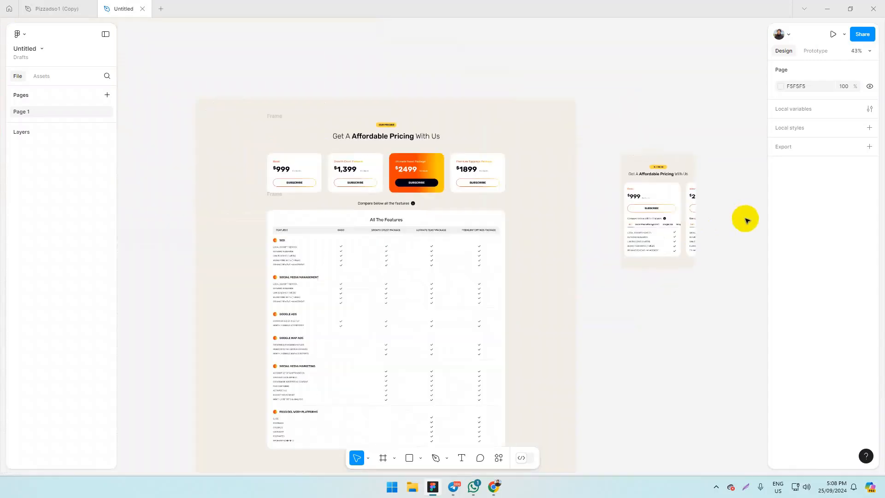
scroll(261, 272, up, 4)
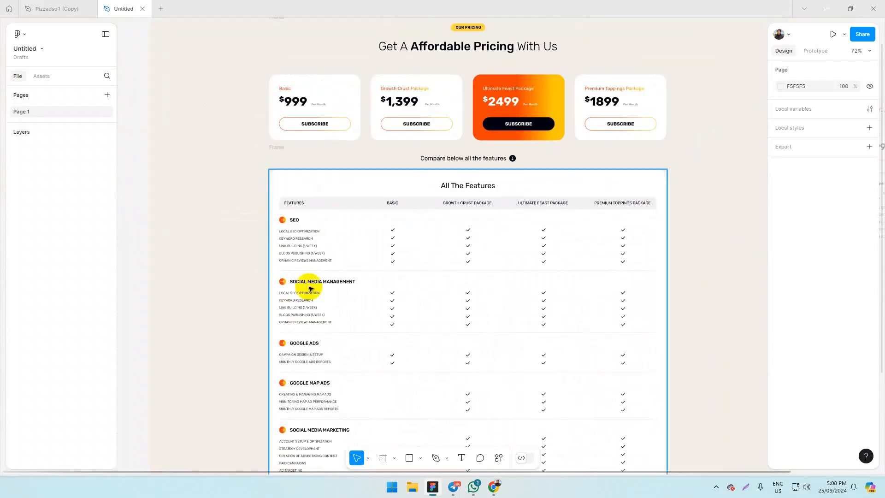
scroll(309, 258, down, 1)
scroll(318, 299, down, 3)
scroll(459, 351, down, 3)
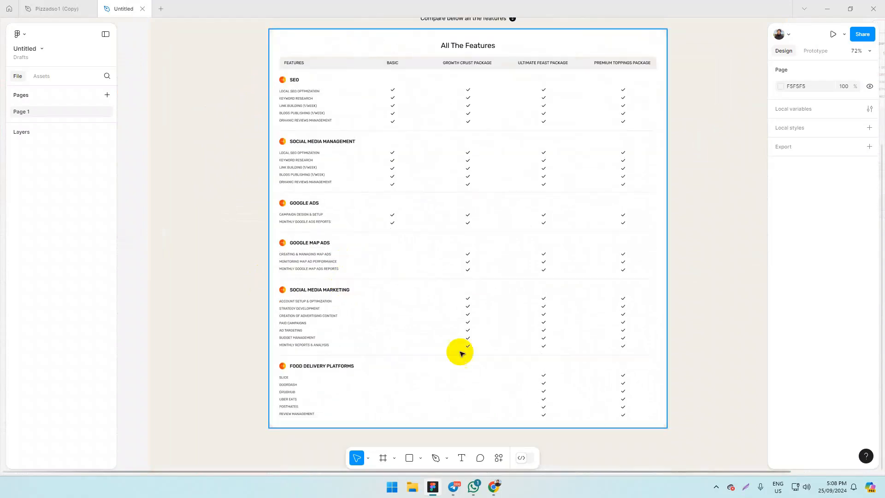
scroll(481, 326, up, 5)
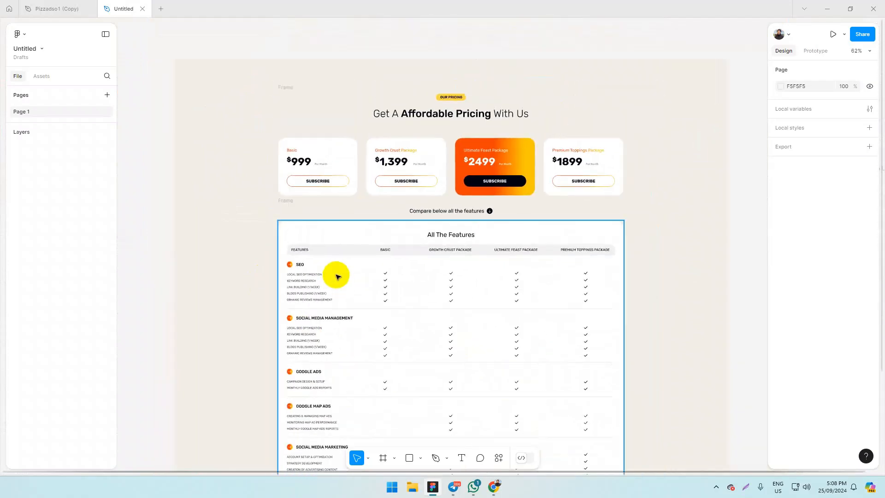
scroll(362, 239, down, 2)
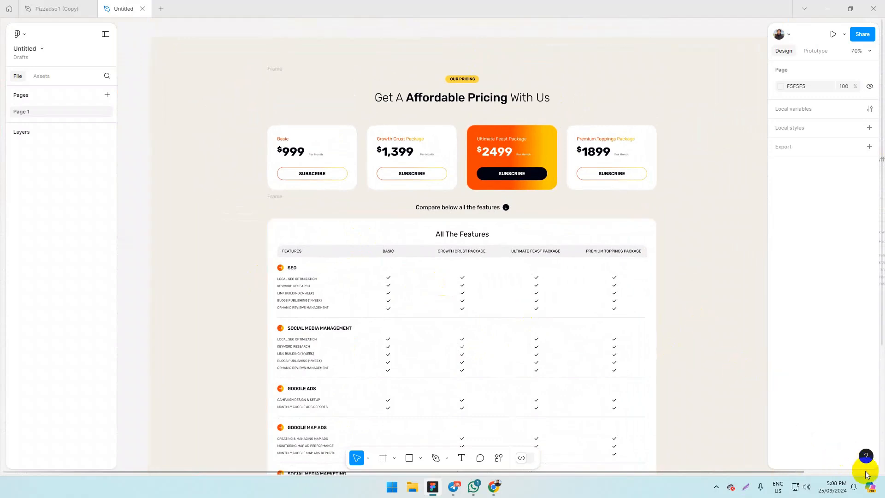
click(506, 177)
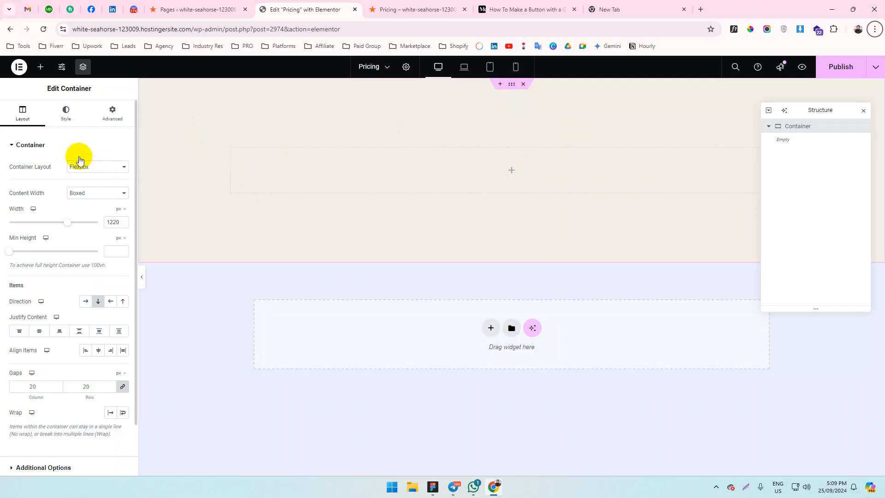
Check the section title in Figma, add a Heading widget to the empty container in Elementor, and set its HTML tag to p.
key(alt+Tab)
scroll(440, 116, up, 3)
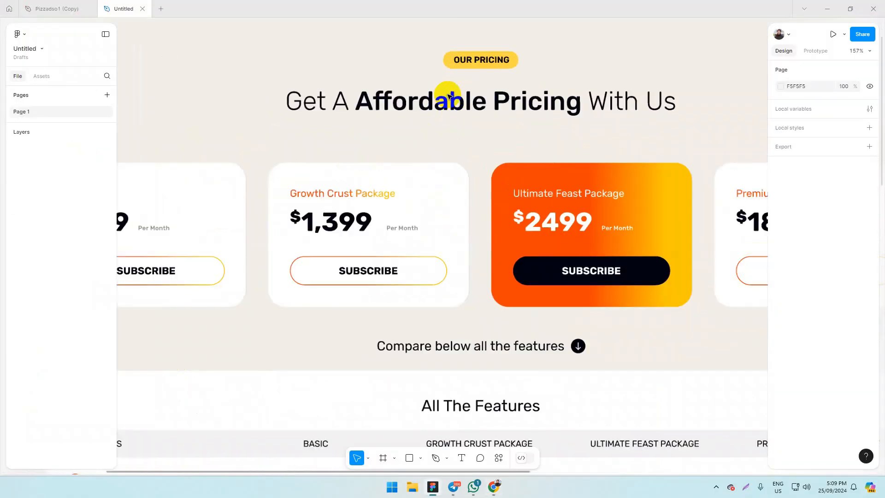
scroll(446, 93, down, 1)
key(alt+Tab)
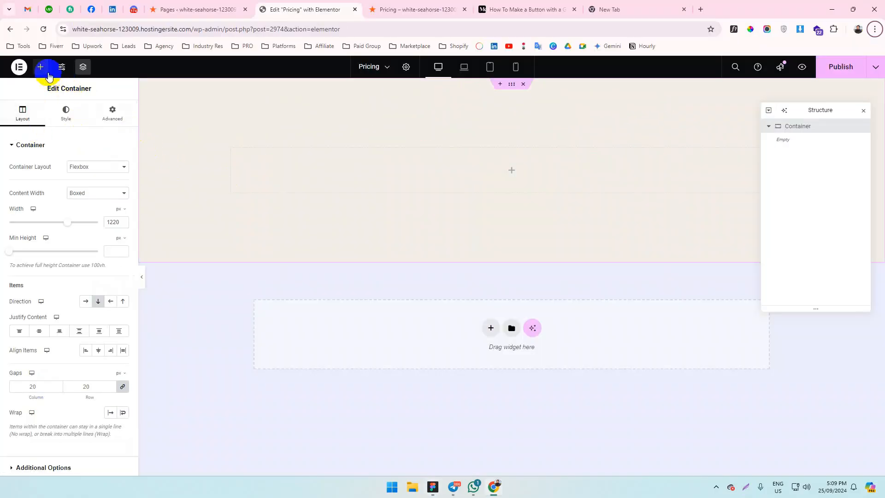
click(41, 66)
drag(50, 270, 618, 152)
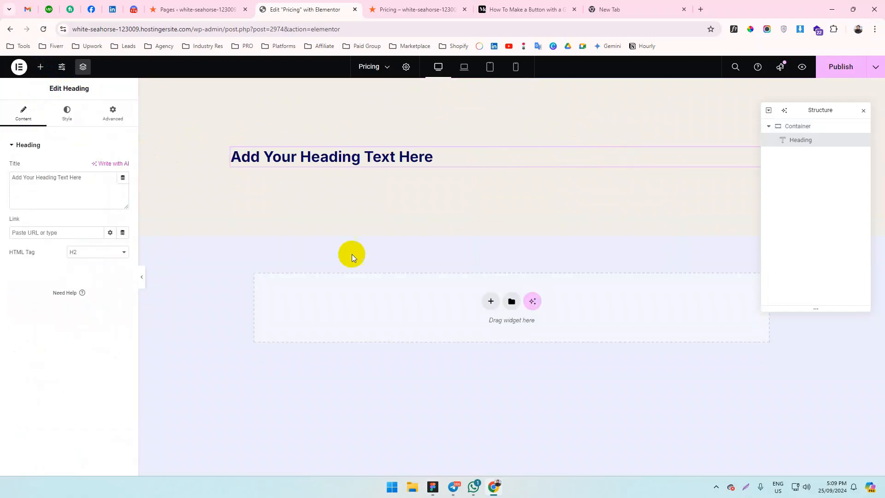
click(109, 251)
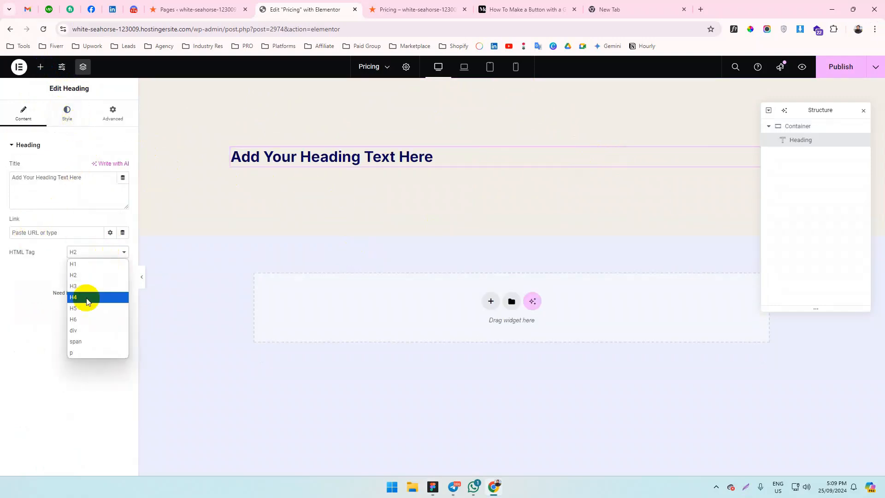
click(75, 350)
Check the badge text above the main title in Figma and replace the Elementor heading's title with "our pricing".
drag(104, 189, 0, 189)
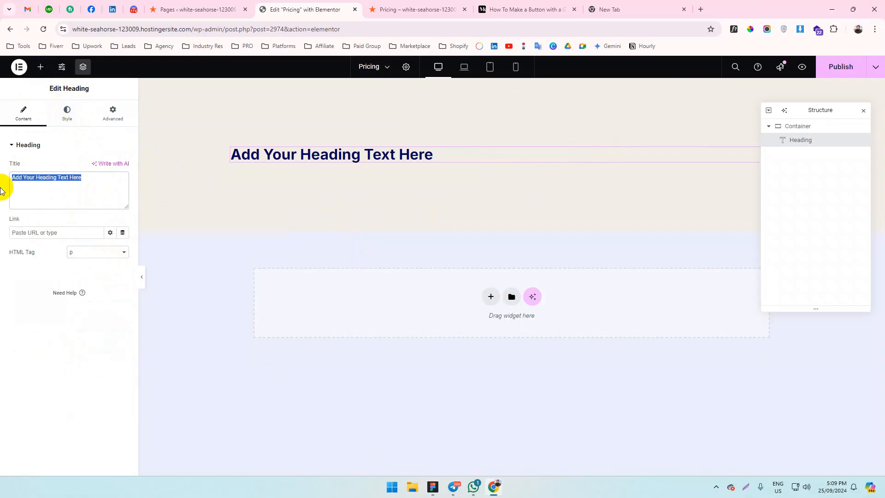
key(alt+Tab)
click(477, 67)
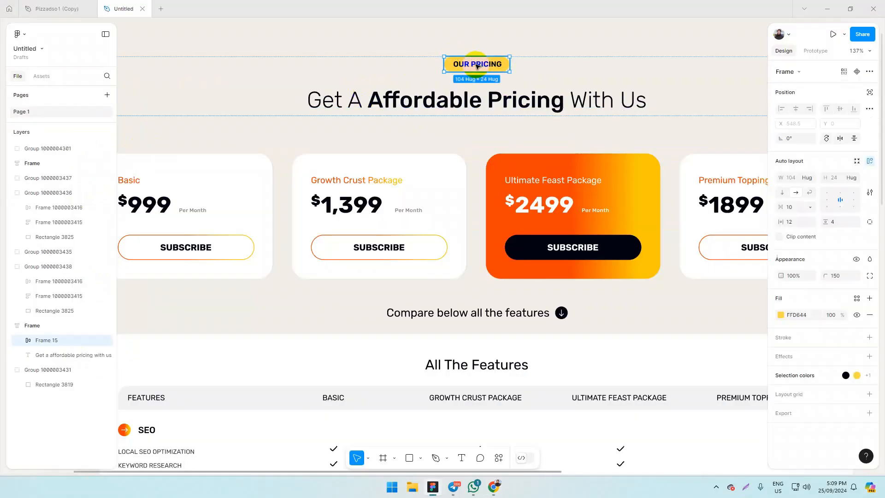
click(477, 67)
key(alt+Tab)
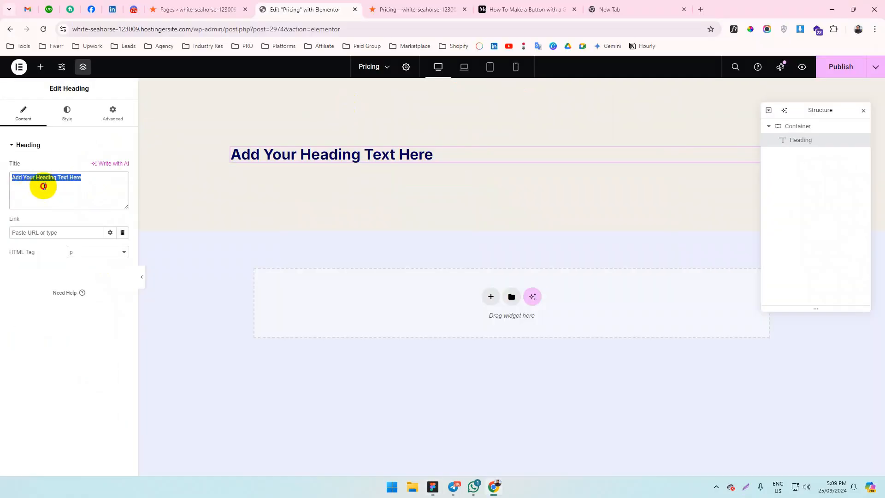
text(our pricing)
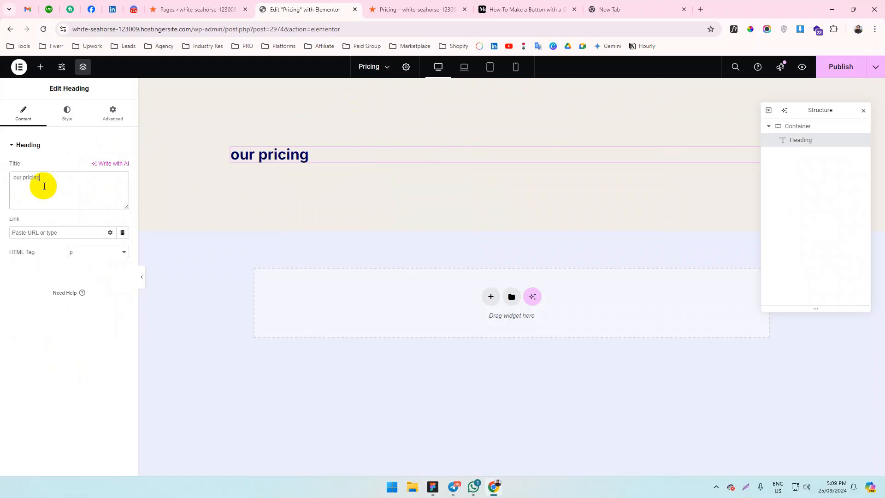
Open the heading's typography settings and inspect the matching badge text's font properties in Figma's Dev Mode.
click(66, 113)
click(123, 205)
click(101, 296)
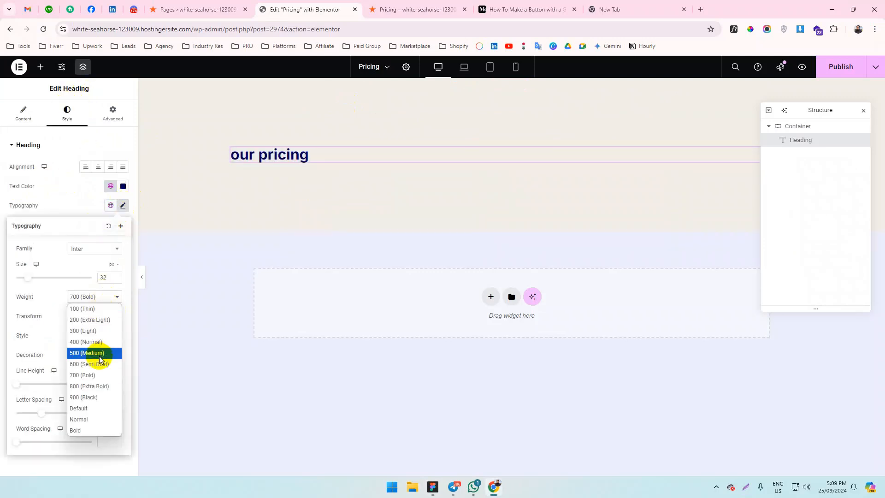
key(alt+Tab)
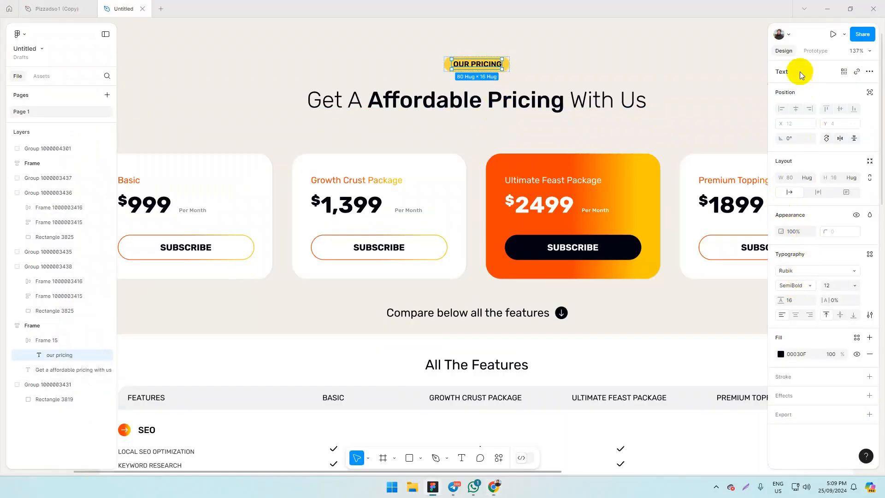
click(521, 458)
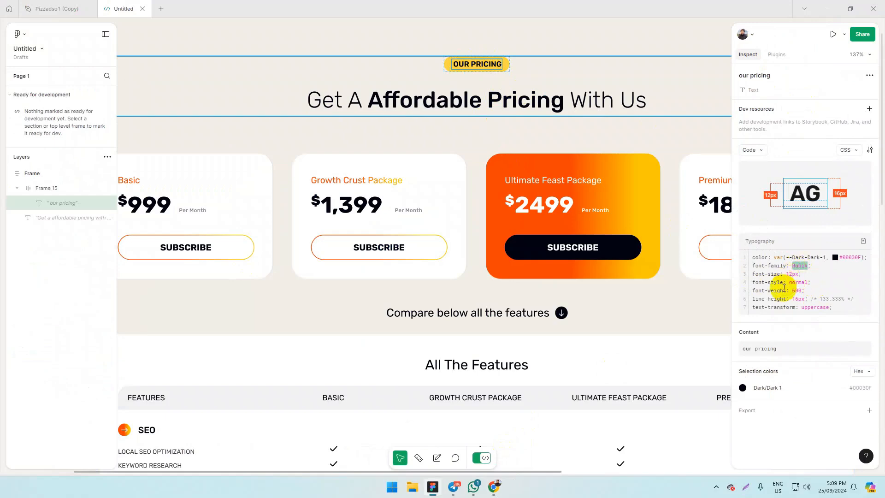
key(alt+Tab)
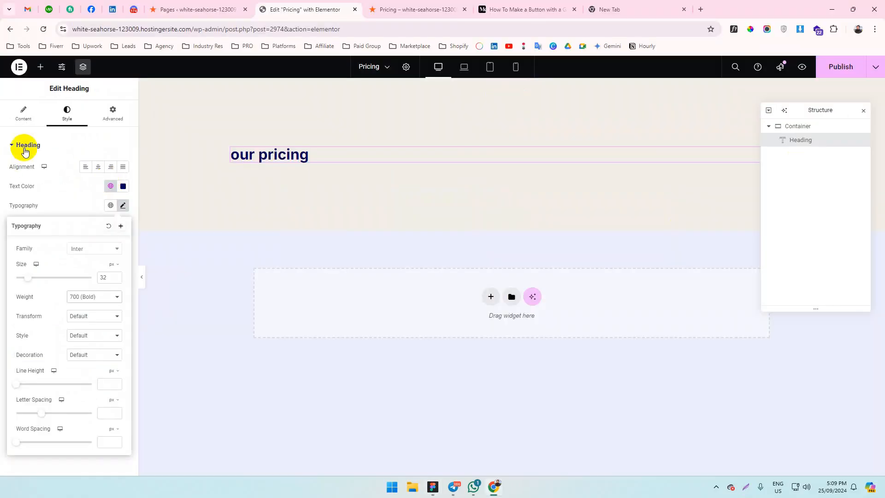
In Elementor, make the heading's text black, with a 12 px font size and 600 (Semi Bold) weight.
click(123, 186)
drag(94, 251, 4, 371)
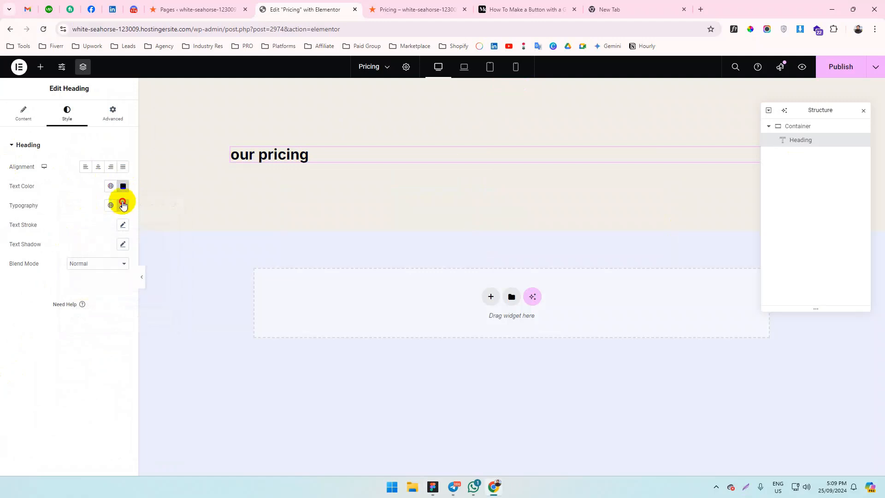
click(123, 205)
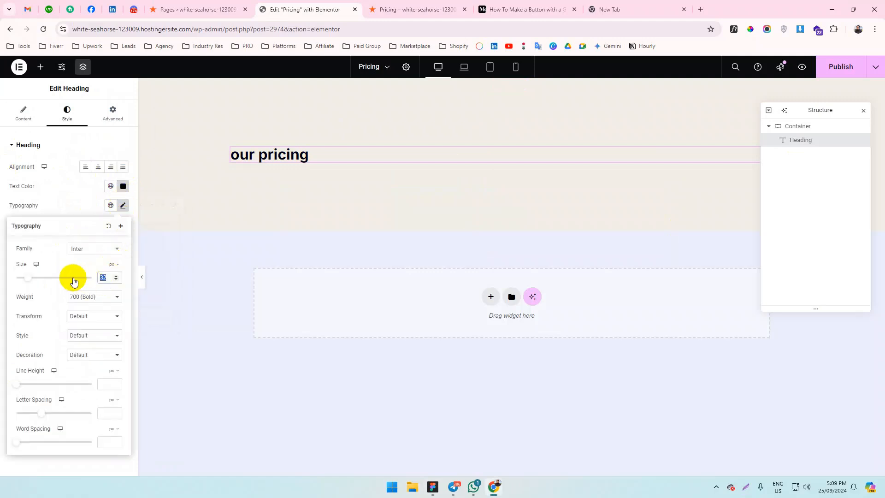
text(12)
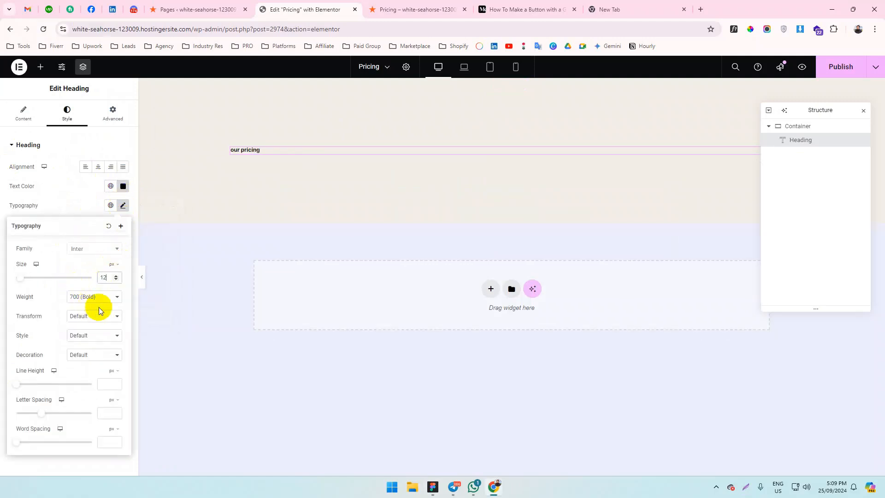
click(106, 296)
click(76, 364)
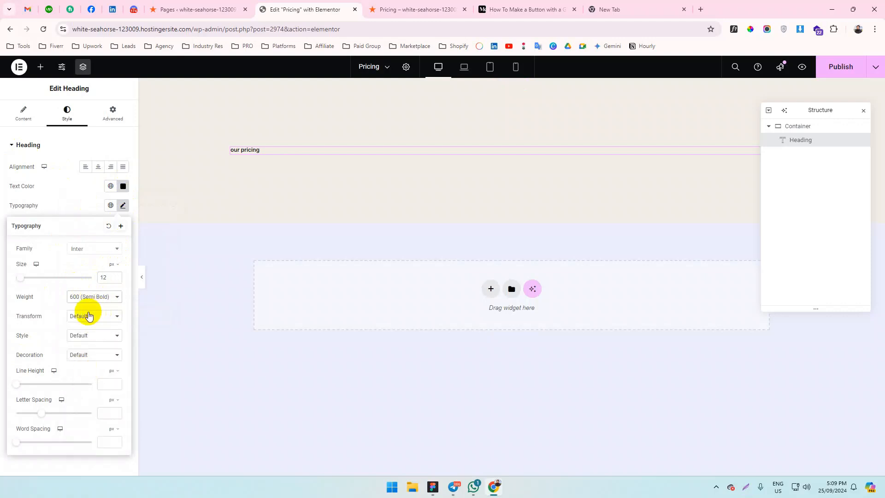
Set the heading's font family to Rubik and its text transform to Uppercase.
click(92, 254)
text(rubi)
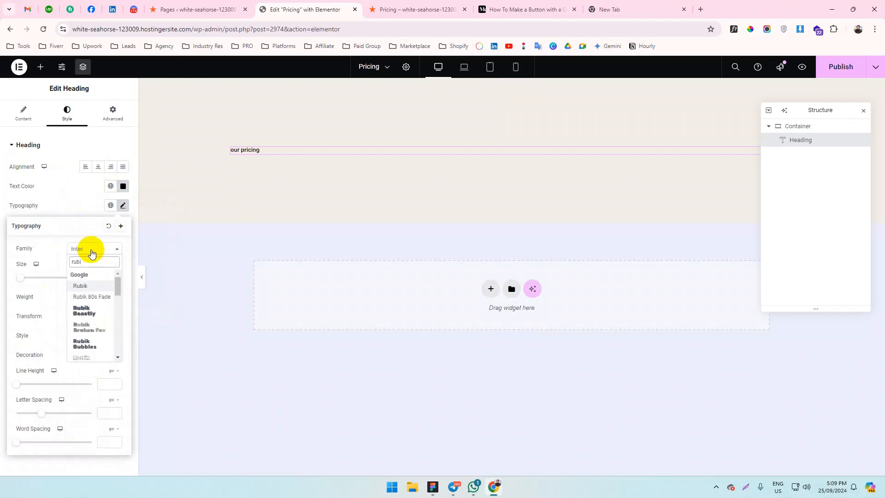
key(Return)
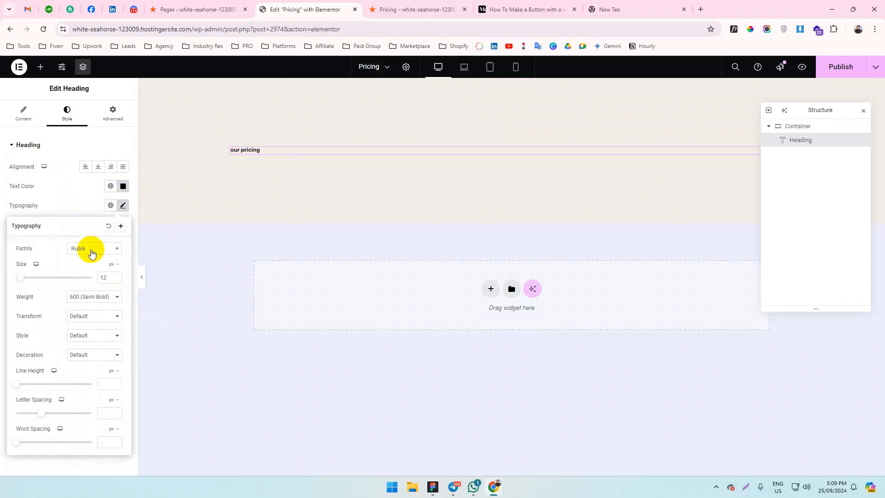
click(89, 322)
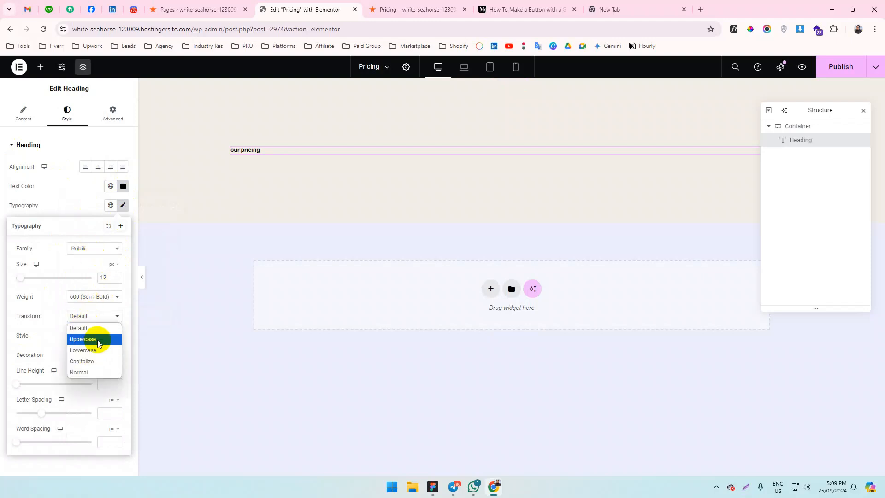
click(97, 340)
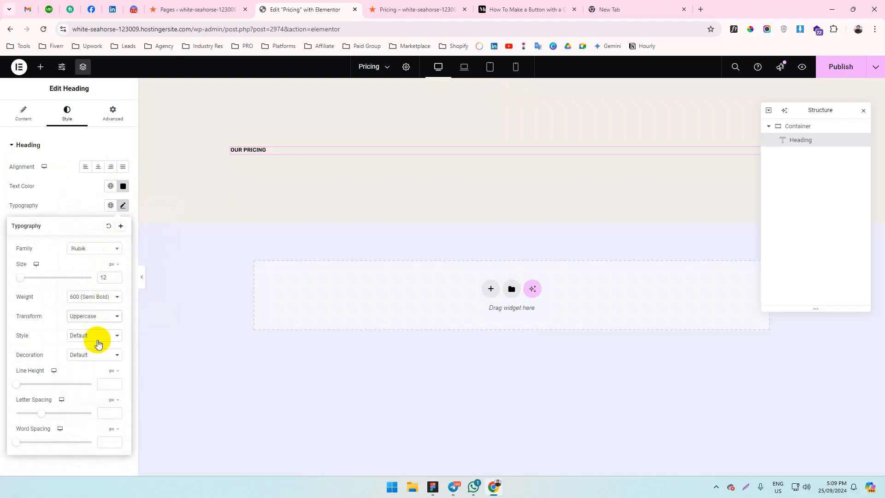
Align the heading widget itself to the centre of its container with Align Self.
click(101, 168)
click(111, 111)
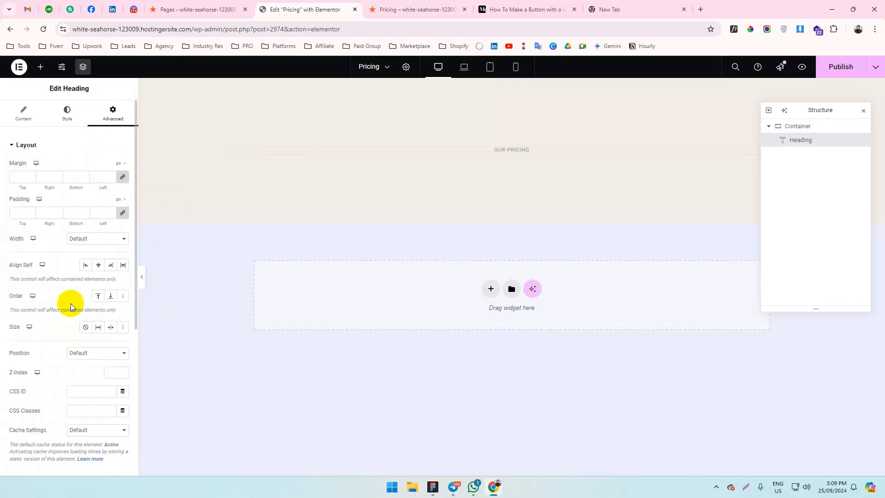
click(96, 269)
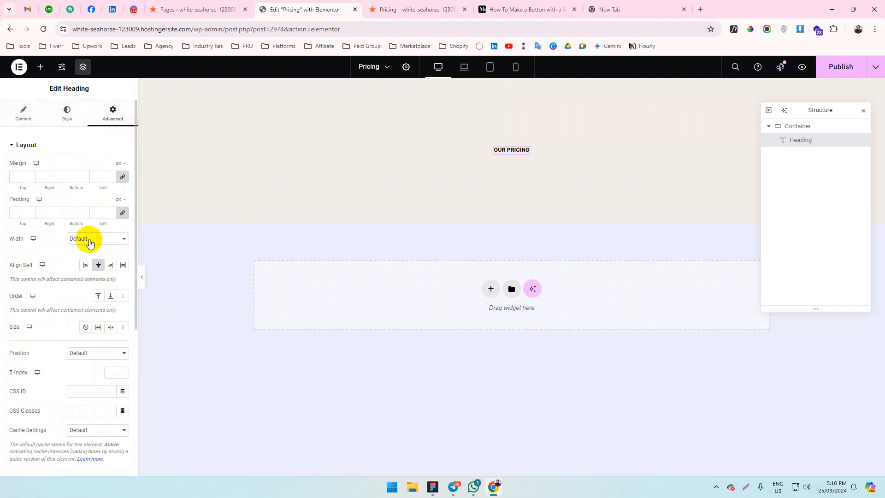
click(23, 111)
click(65, 107)
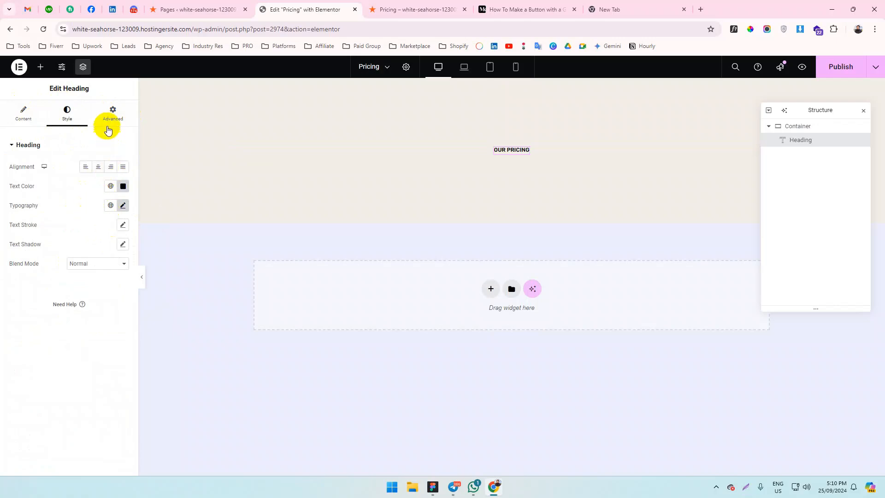
click(111, 116)
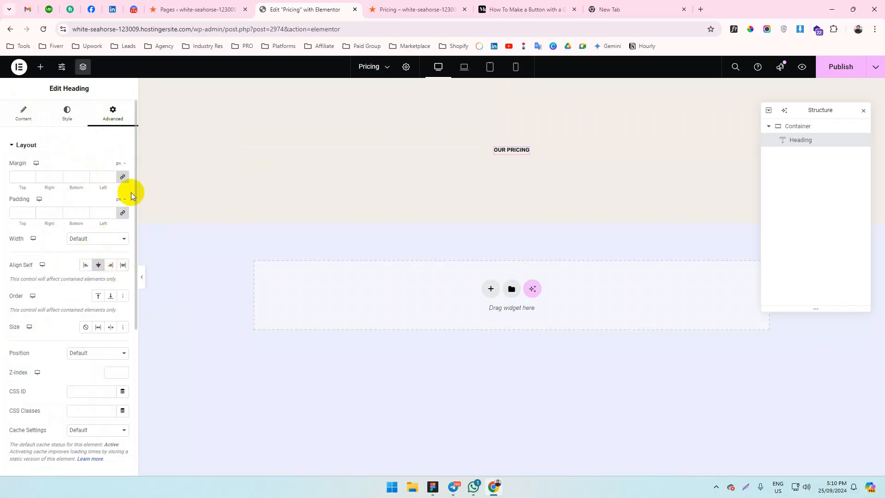
Check the badge's spacing in Figma and set the Elementor heading's padding to 4 px top and bottom, 12 px left and right.
key(alt+Tab)
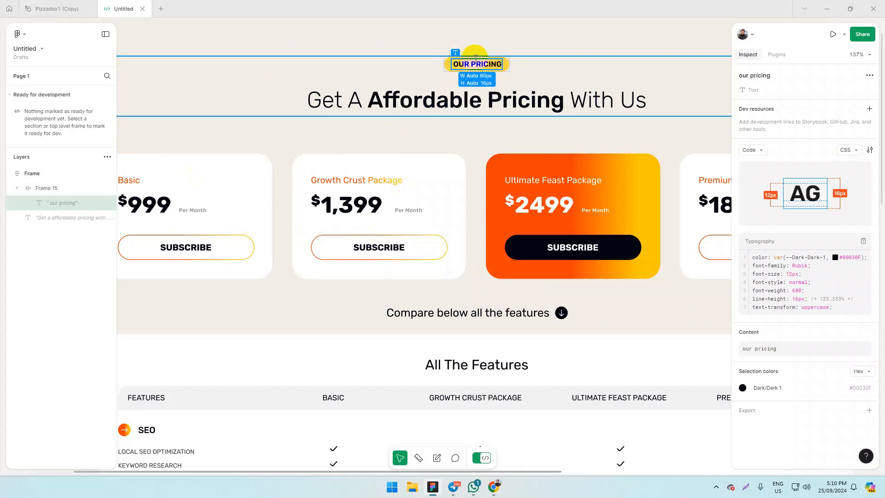
scroll(479, 59, up, 3)
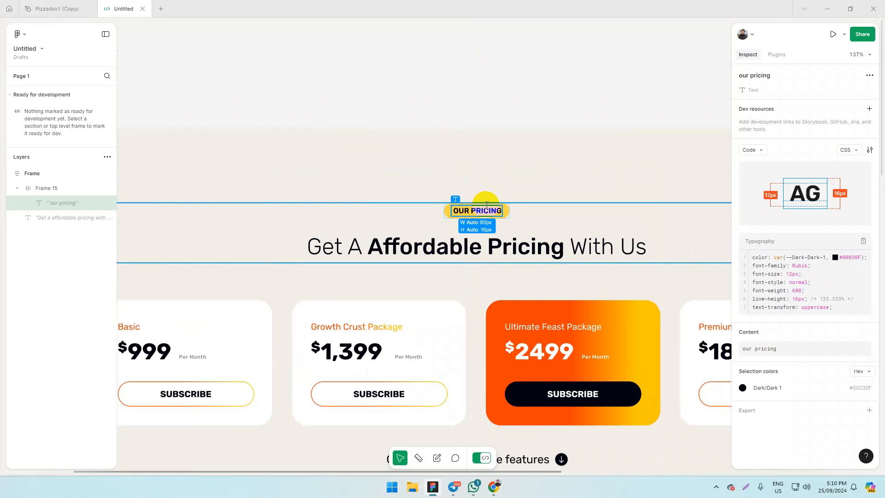
key(alt+Tab)
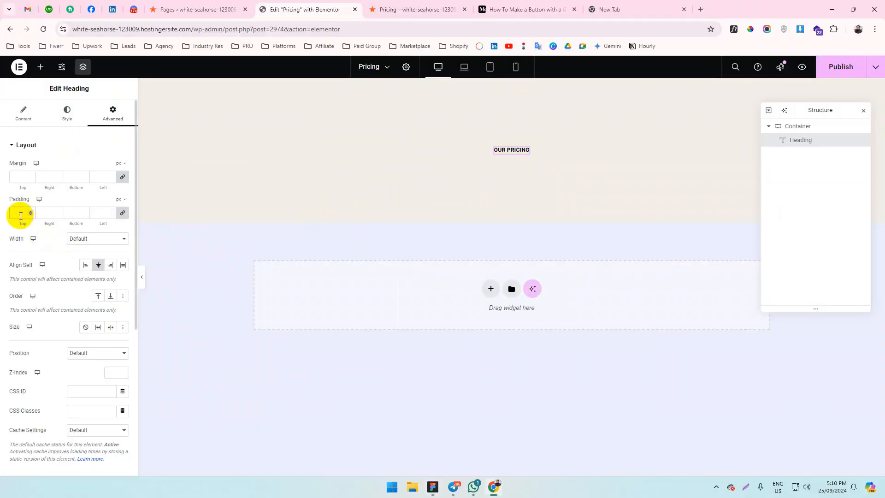
text(4)
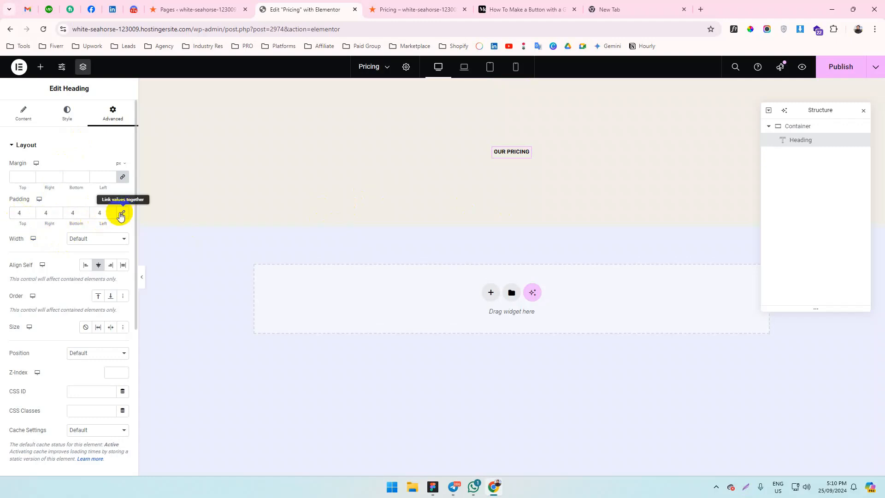
click(122, 214)
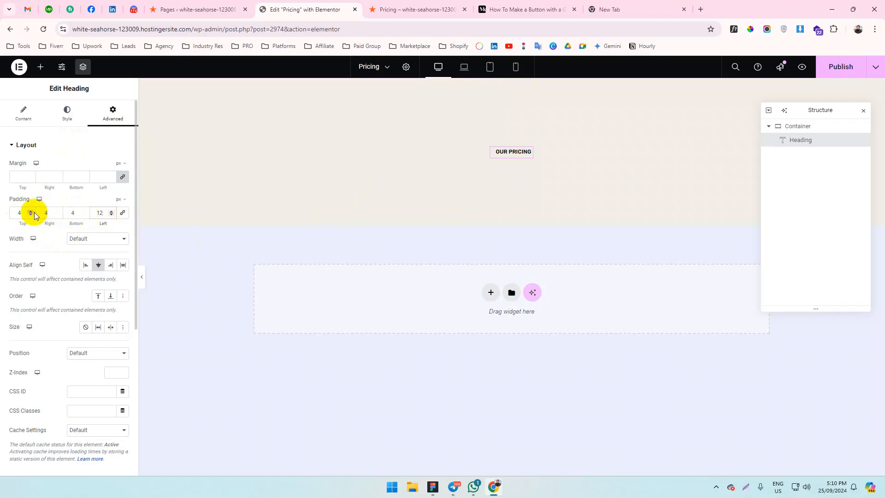
drag(52, 209, 8, 216)
text(12)
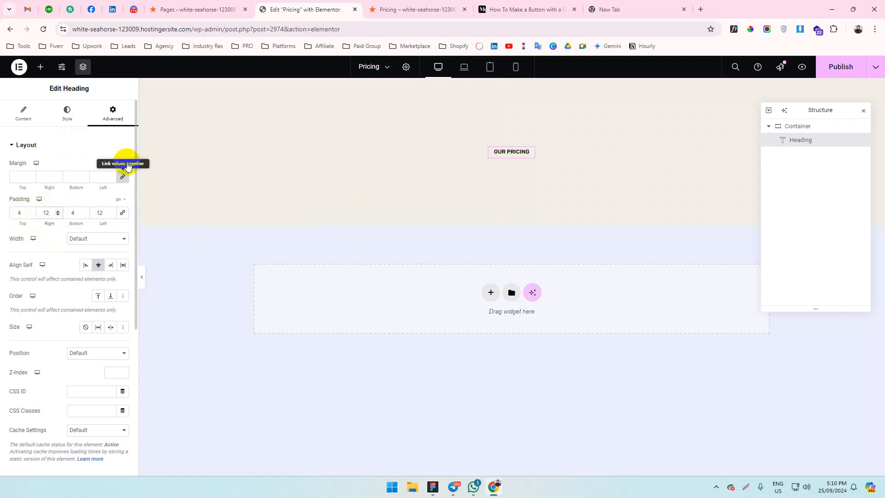
Check the badge text's line height in Figma and set the Elementor heading's line height to 1.3 em.
click(44, 114)
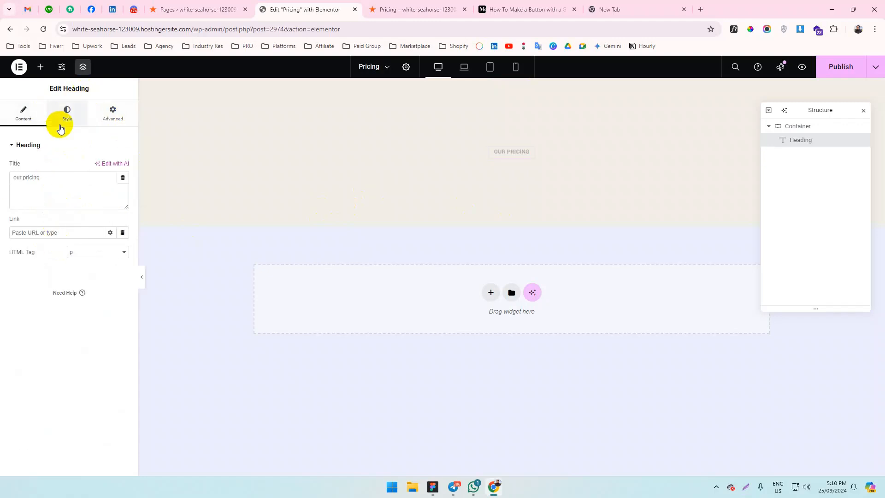
click(67, 114)
click(123, 205)
key(alt+Tab)
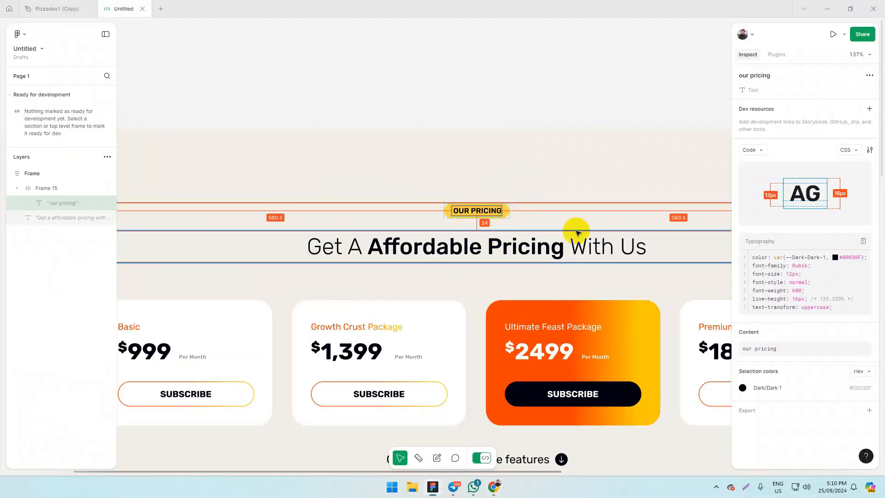
key(alt+Tab)
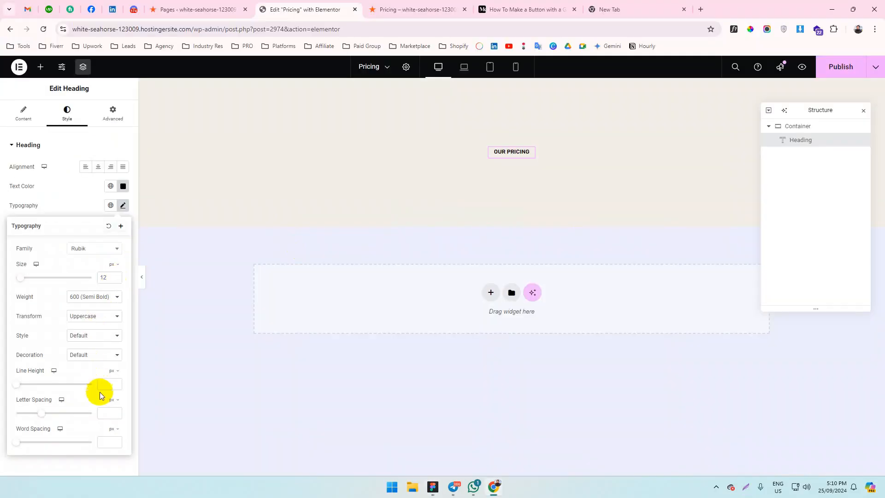
key(alt+Tab)
key(alt+Tab)
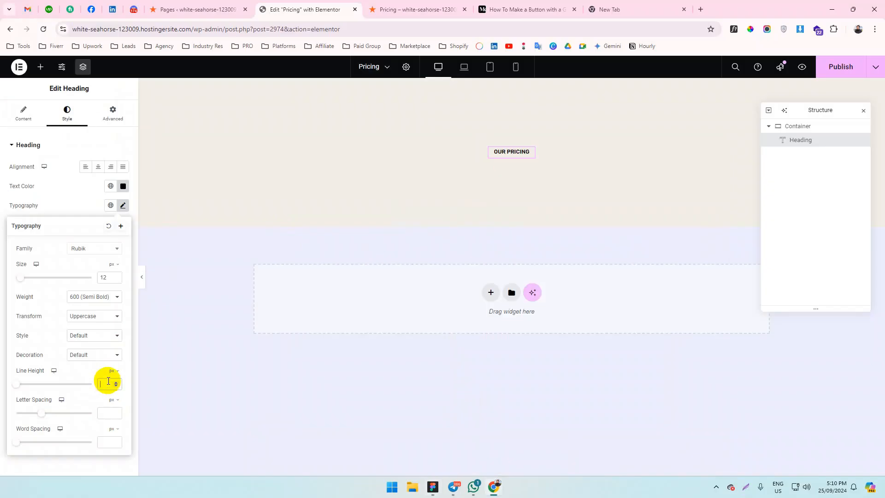
text(1.3)
click(115, 371)
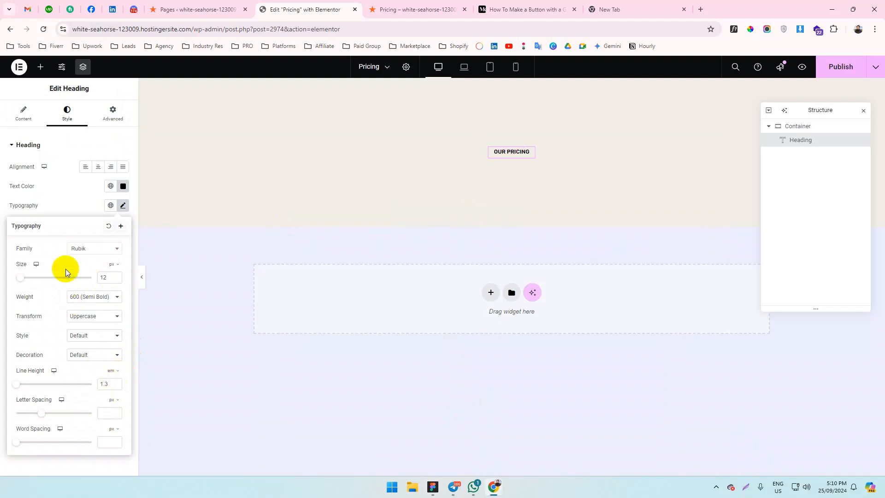
Give the Elementor heading a Classic background with the colour #FFD644 copied from the badge frame in Figma.
click(113, 113)
scroll(80, 300, down, 5)
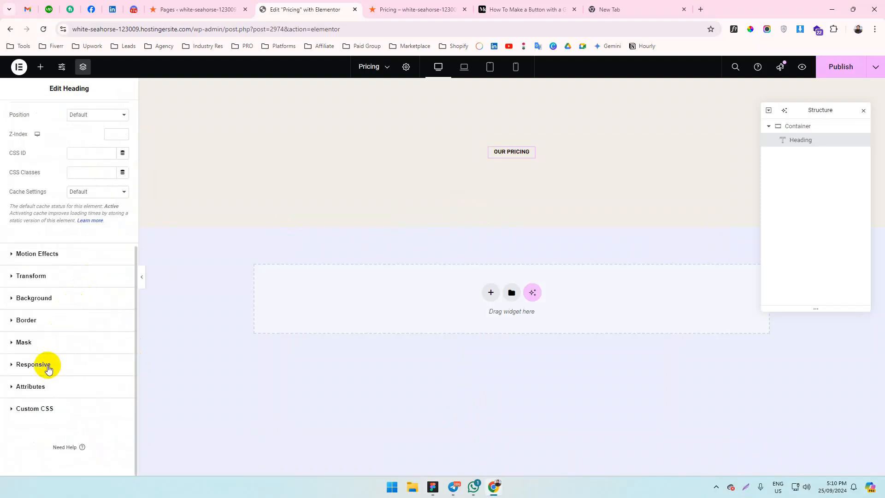
click(63, 300)
click(111, 254)
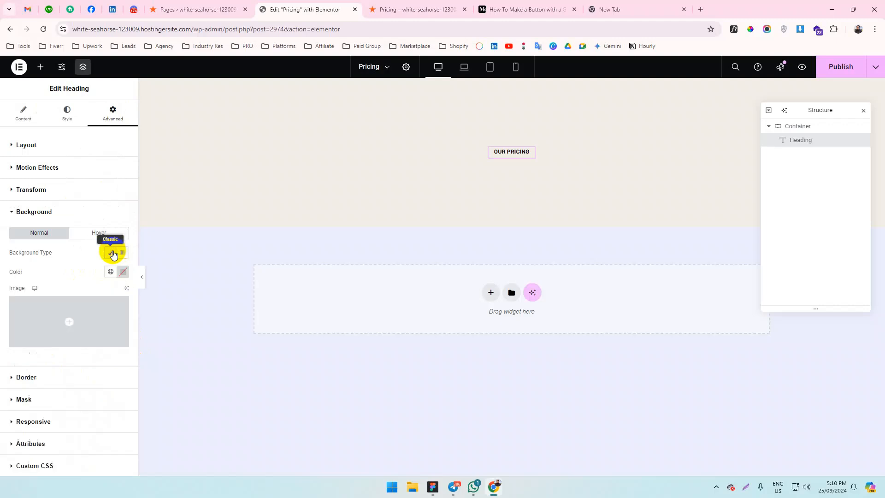
key(alt+Tab)
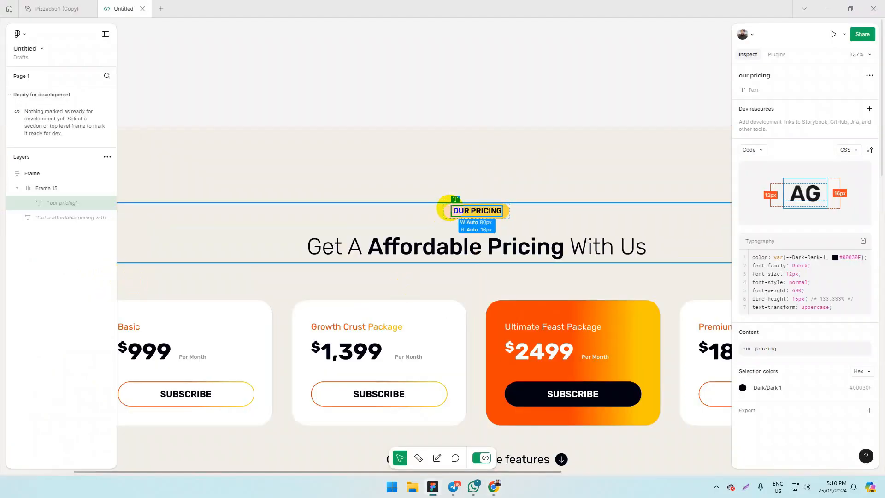
click(448, 213)
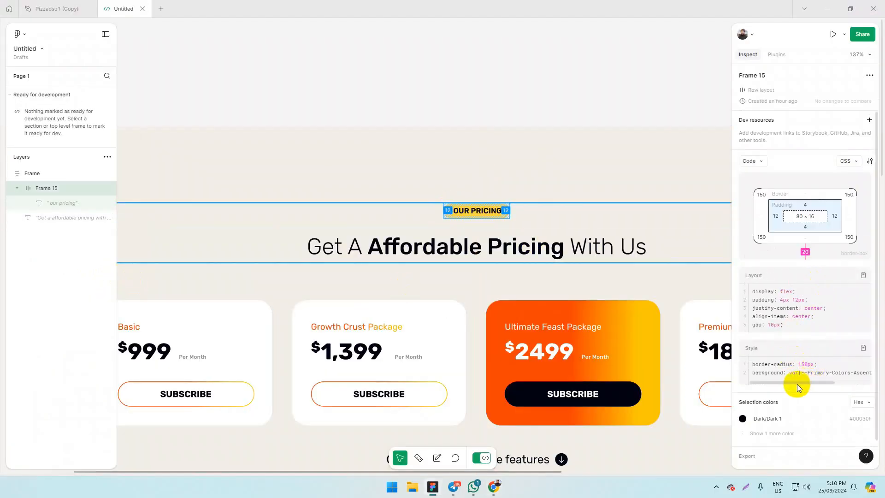
drag(798, 383, 837, 375)
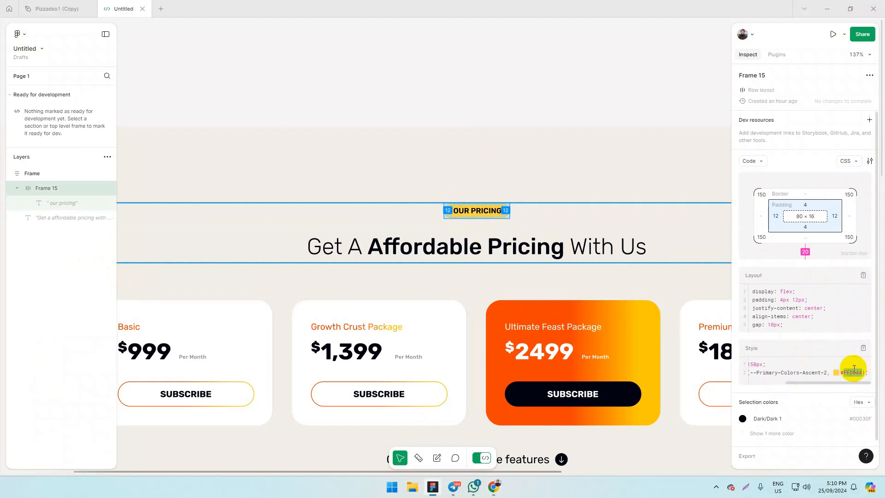
key(alt+Tab)
click(123, 273)
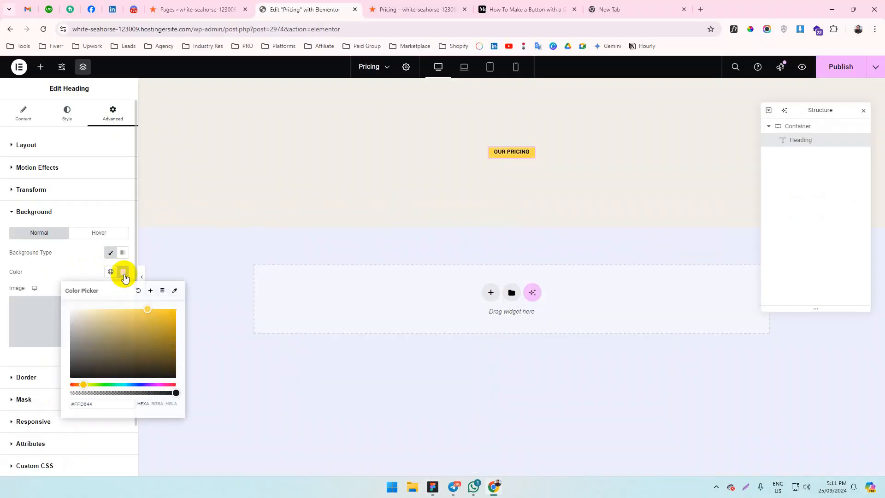
click(122, 272)
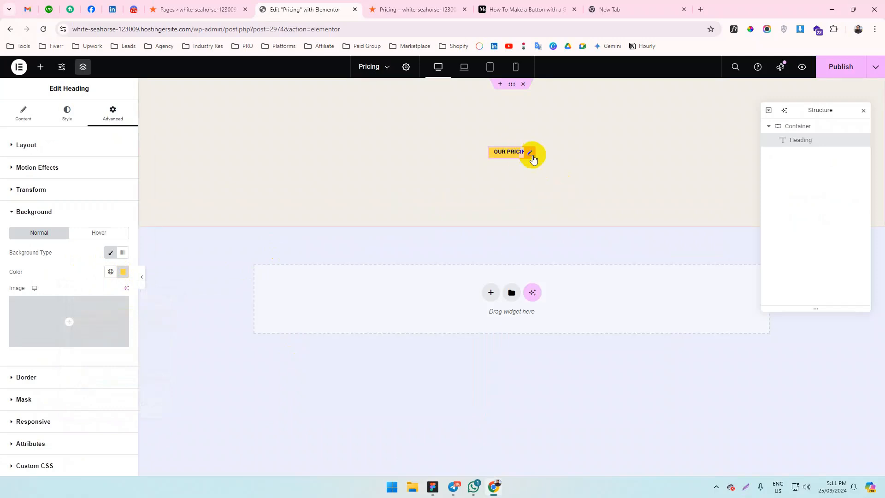
Compare the heading with the badge in Figma and set the Elementor heading's bottom padding to 1 px.
click(65, 113)
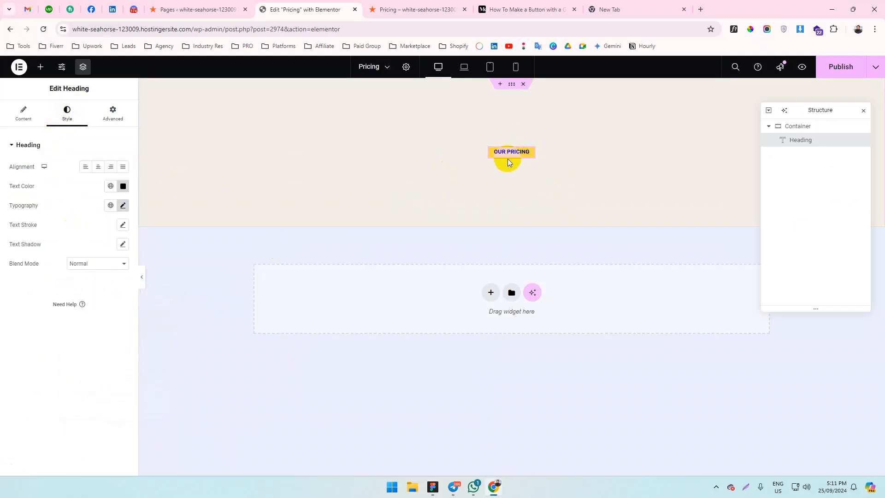
key(alt+Tab)
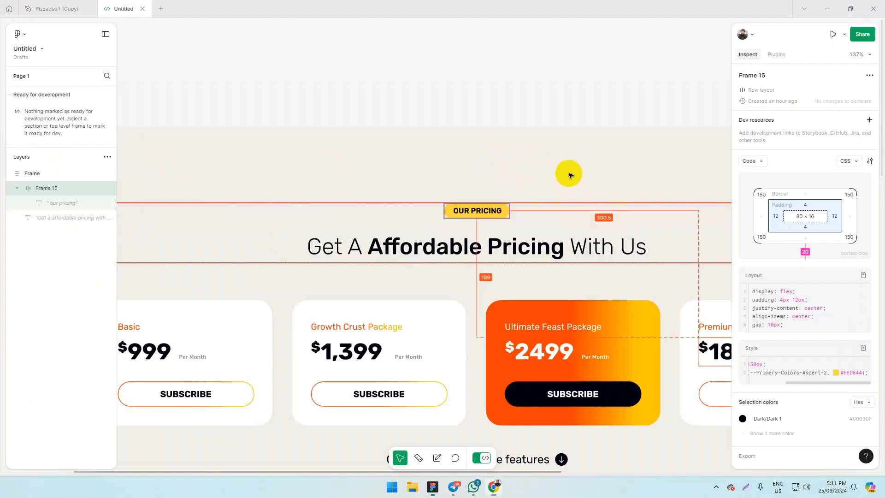
click(525, 211)
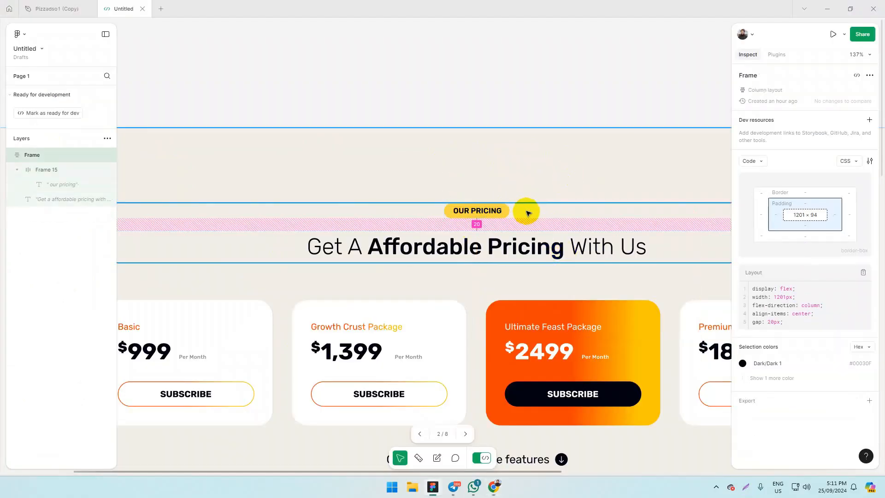
key(alt+Tab)
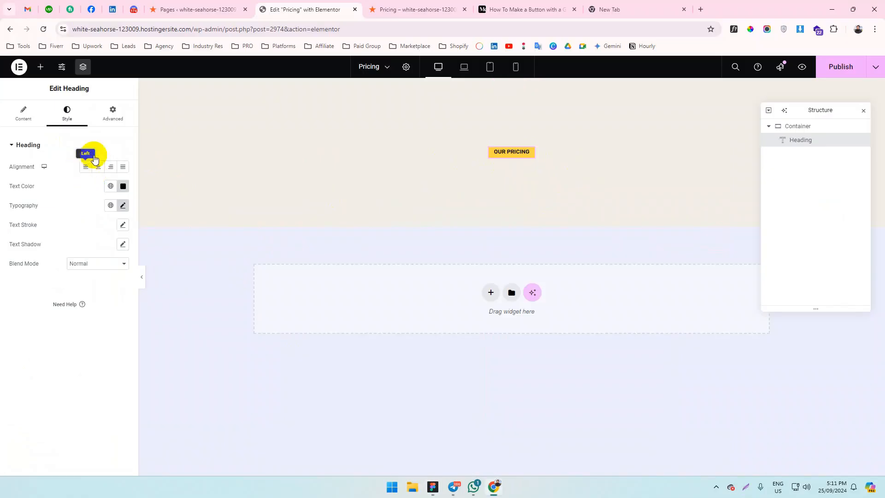
click(113, 113)
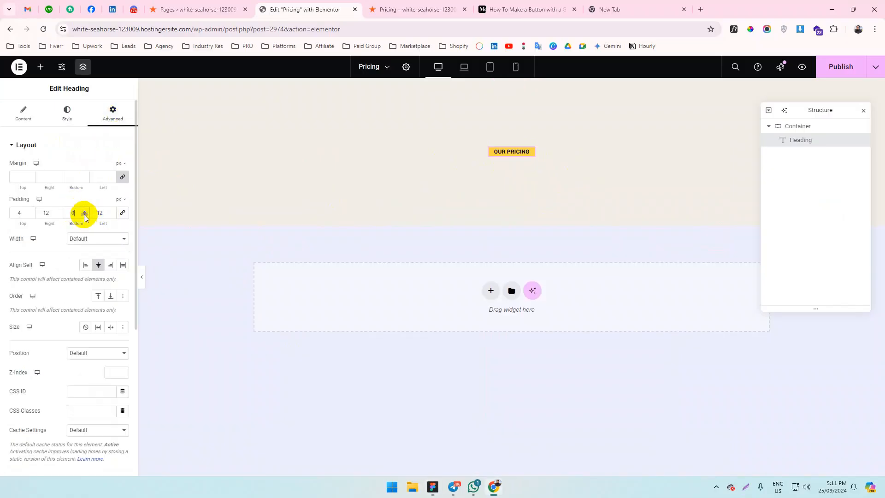
click(84, 211)
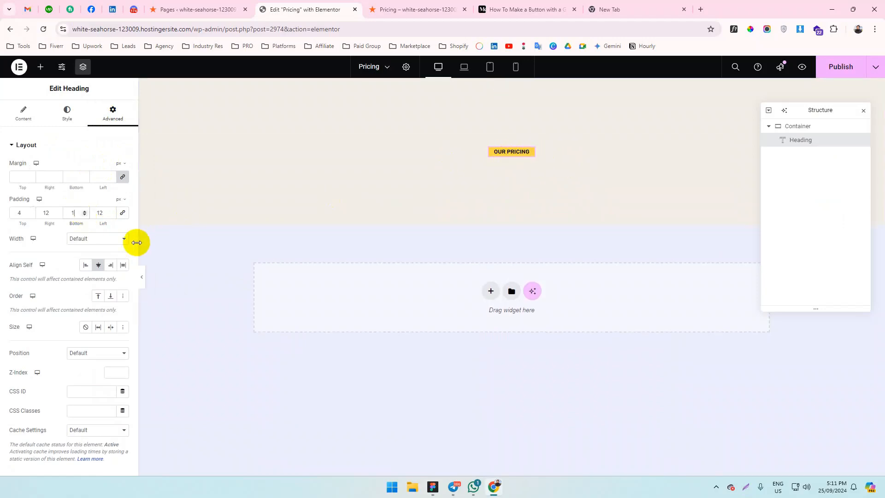
Recheck the badge text's typography in Figma and set the Elementor heading's line height to 1.33 em.
key(alt+Tab)
key(alt+Tab)
key(alt+Tab)
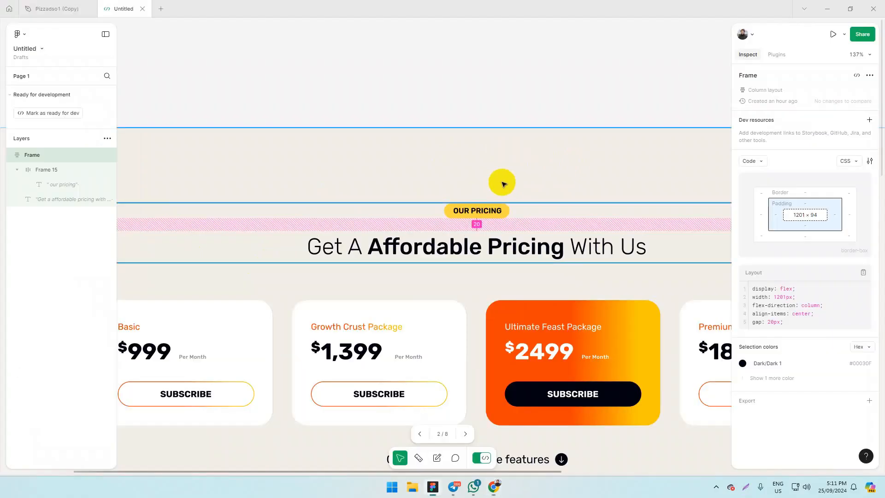
click(480, 211)
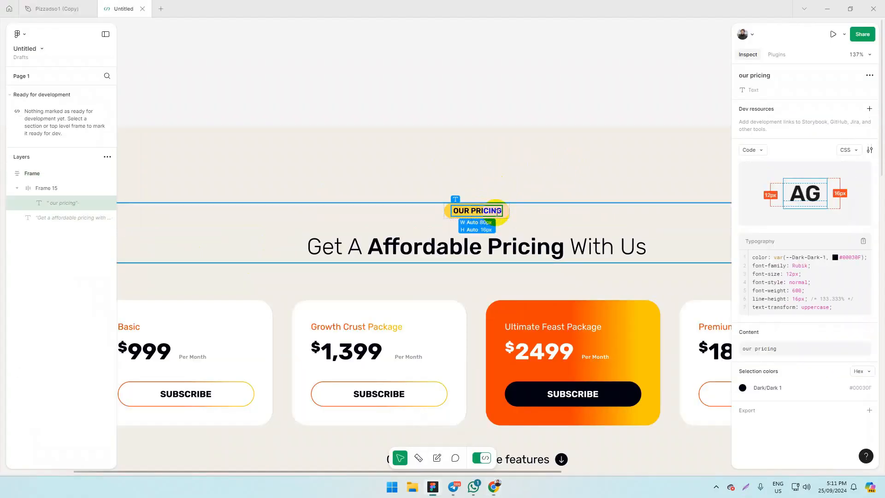
click(797, 275)
key(alt+Tab)
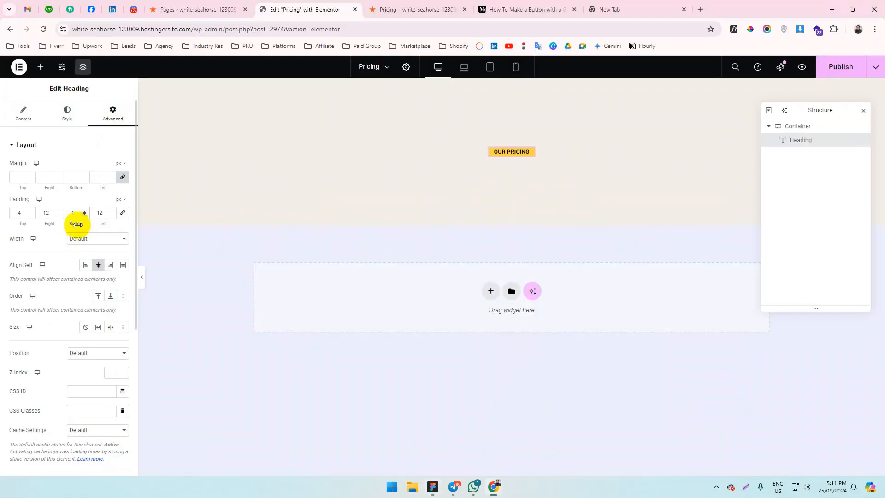
click(71, 112)
click(123, 206)
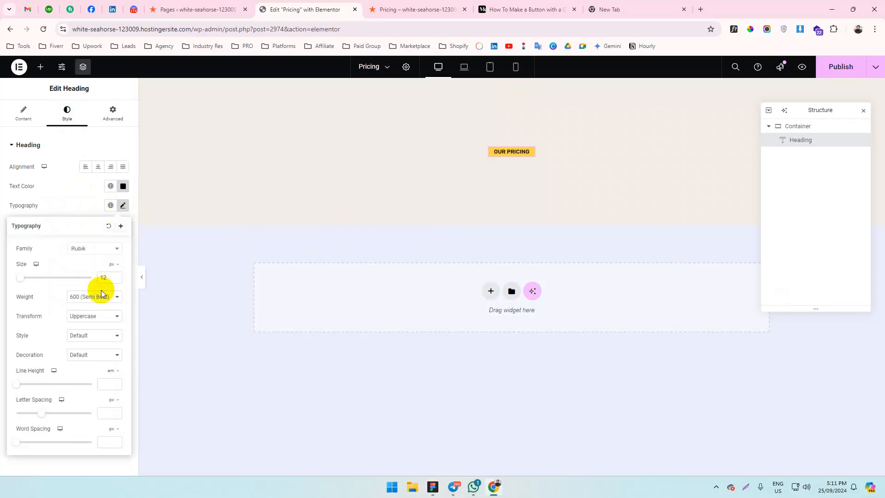
click(109, 384)
key(alt+Tab)
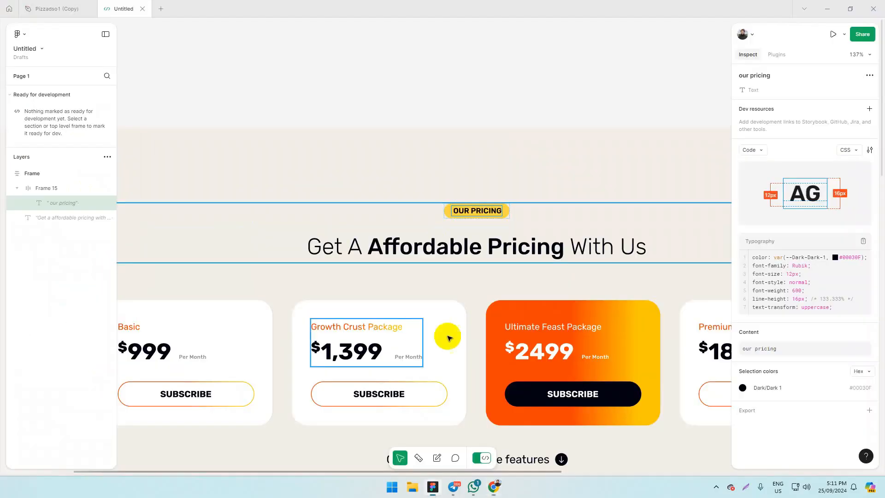
key(alt+Tab)
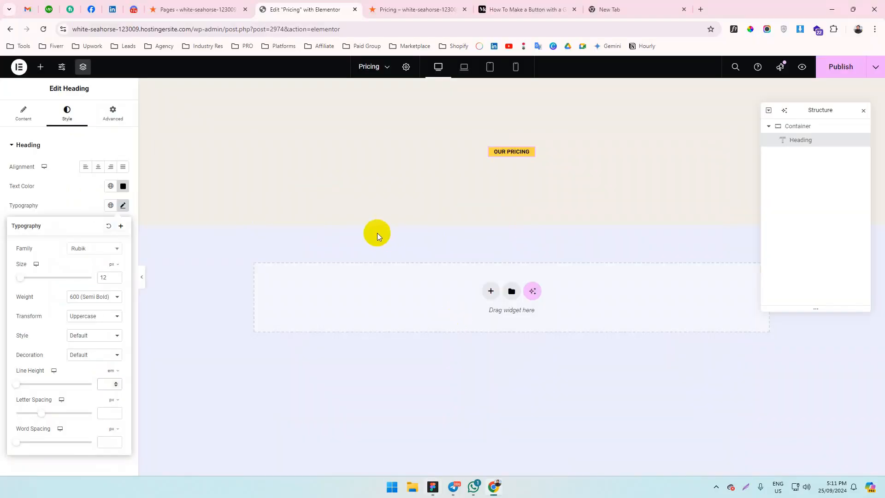
text(1.33)
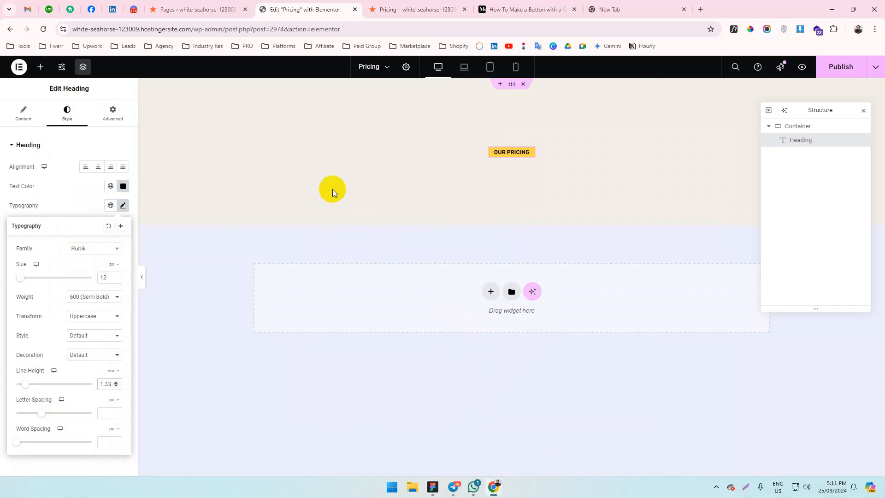
Set the heading's bottom padding to 2 px and round its corners with a border radius of 50 px on all sides.
click(113, 112)
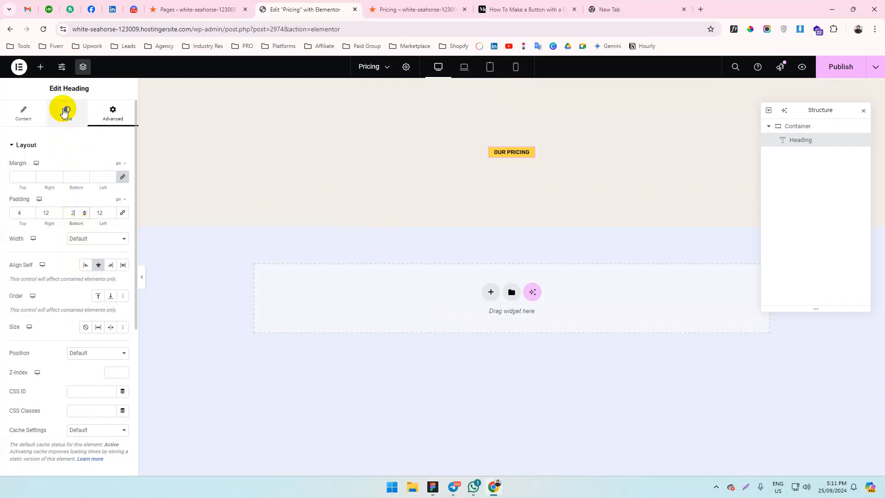
scroll(62, 373, down, 5)
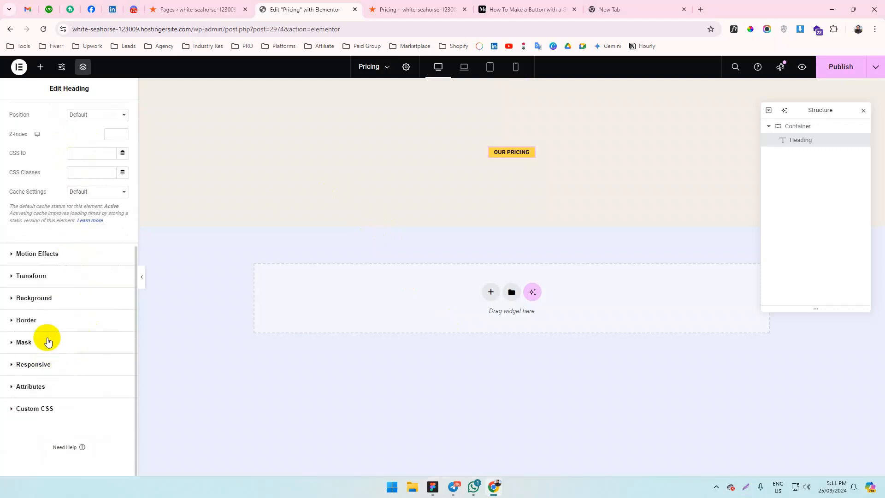
click(46, 320)
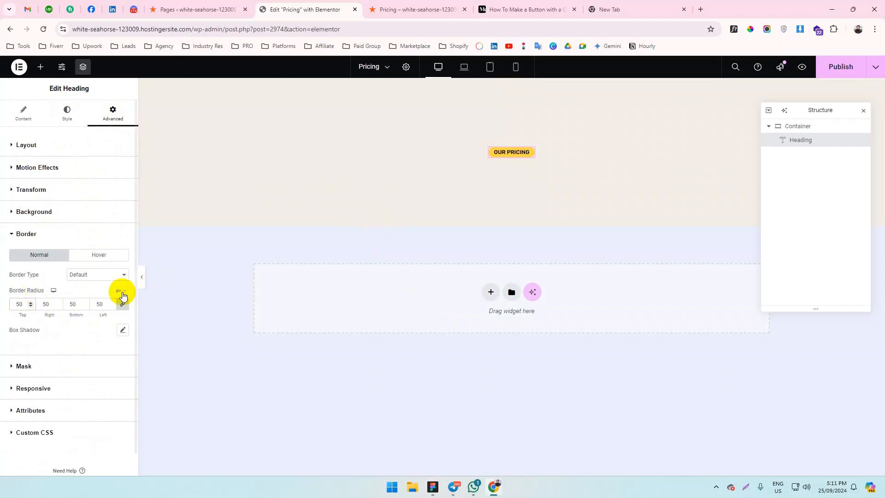
click(140, 275)
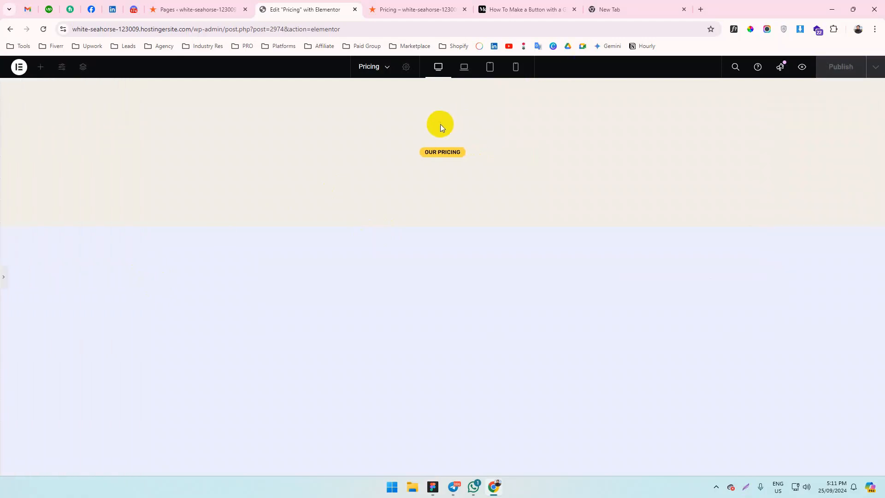
Find the main heading in the Figma design and add an Elementor heading below the badge reading "Get a affordable pricing with us".
click(4, 277)
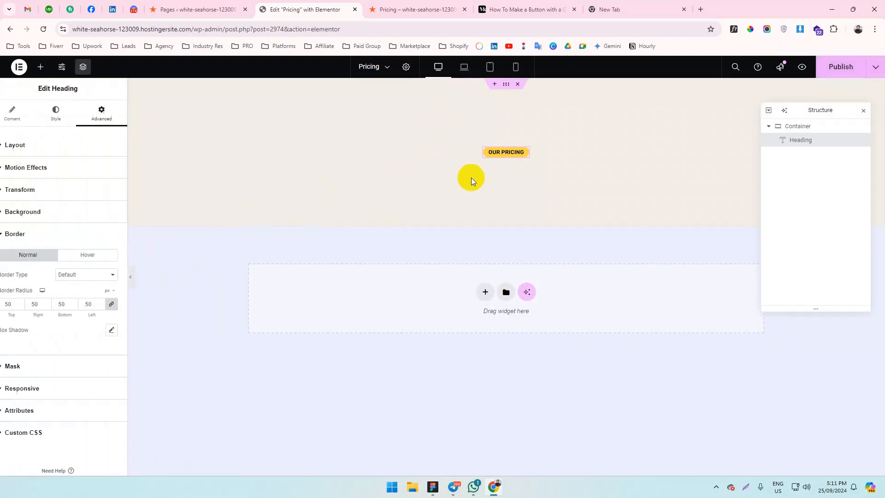
key(alt+Tab)
scroll(392, 226, down, 3)
scroll(390, 216, down, 1)
scroll(395, 206, up, 1)
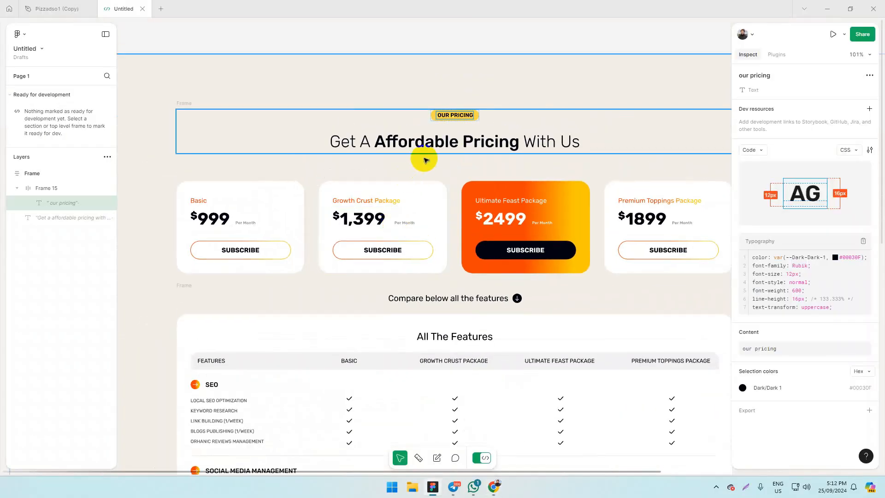
click(438, 143)
key(alt+Tab)
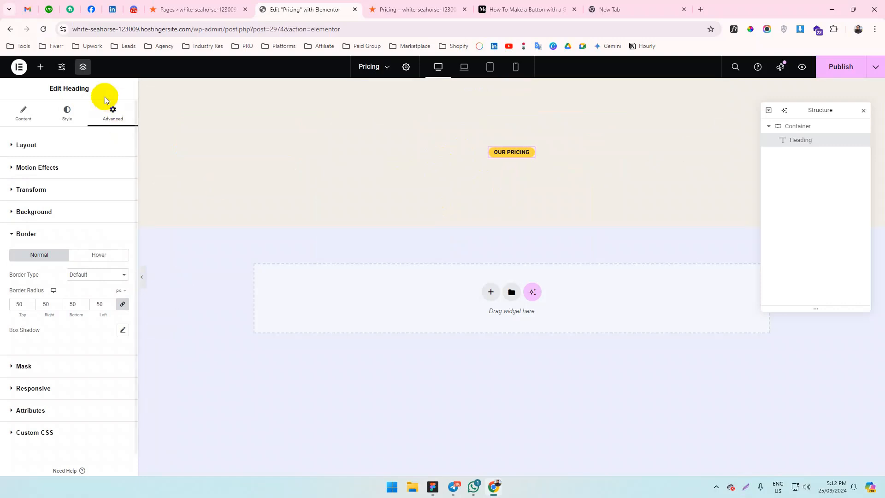
click(40, 67)
drag(62, 251, 521, 159)
click(83, 178)
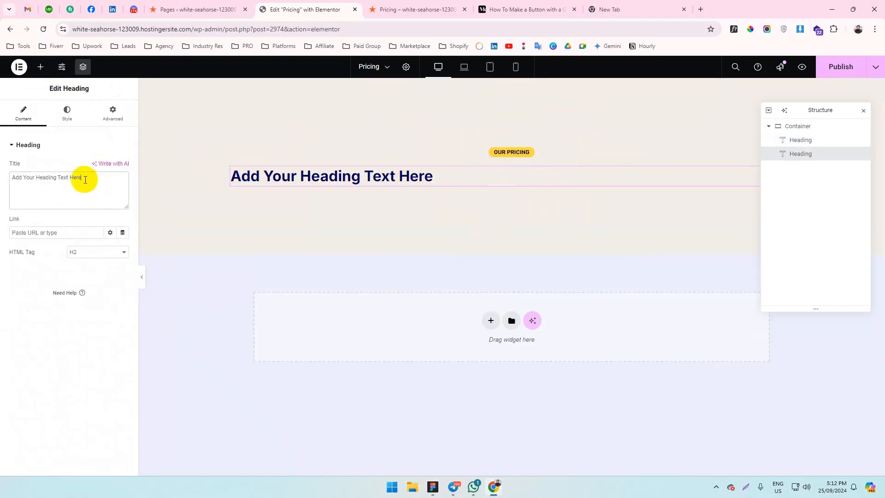
text(Get a affordable pricing with us)
Set the new heading's font family to Rubik and its weight to 300 (Light), following the typography specified in Figma.
click(69, 119)
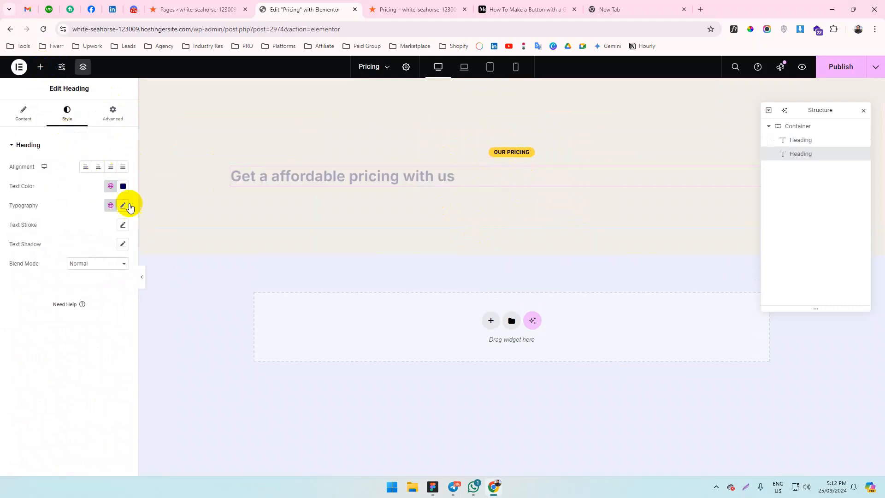
click(122, 205)
click(87, 252)
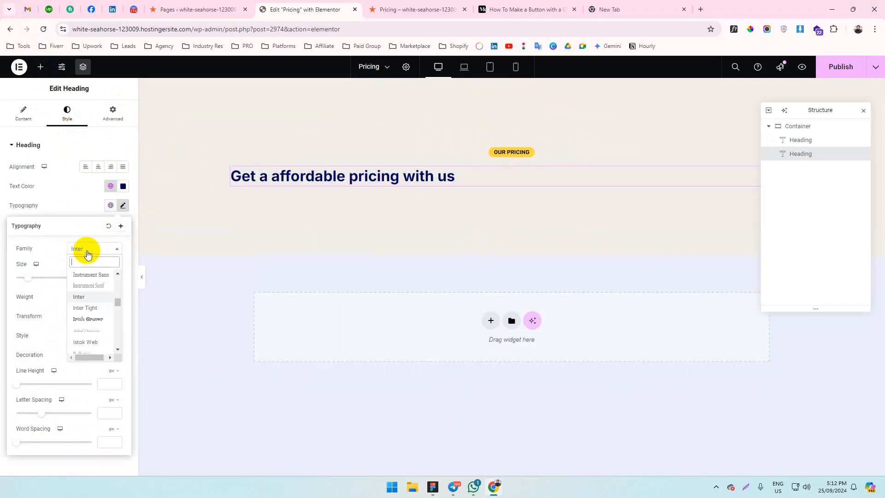
text(rubik)
key(Return)
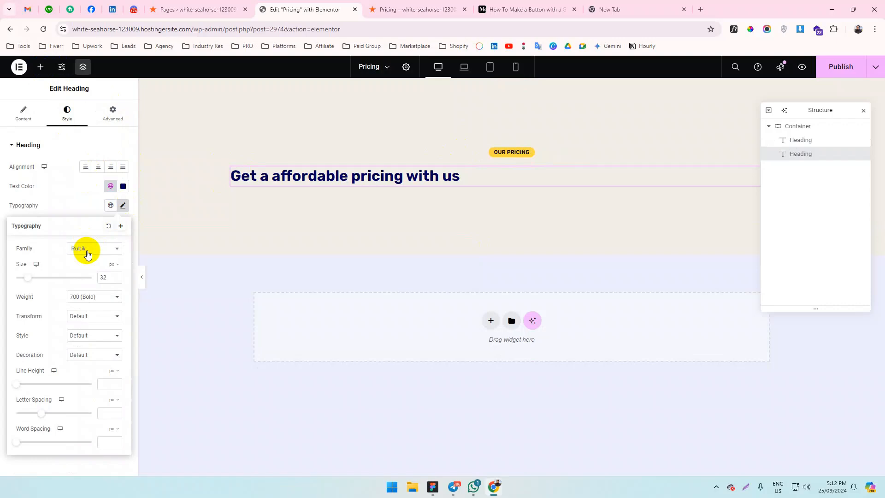
click(89, 298)
key(alt+Tab)
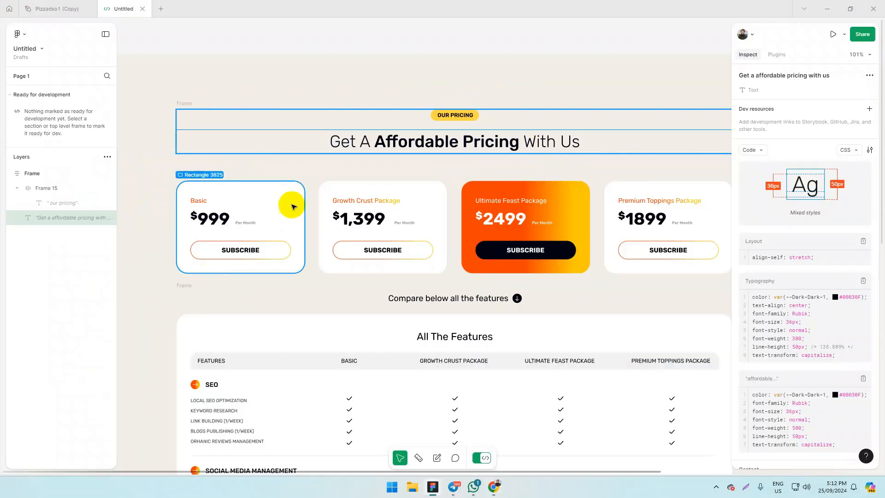
key(alt+Tab)
click(85, 296)
click(94, 324)
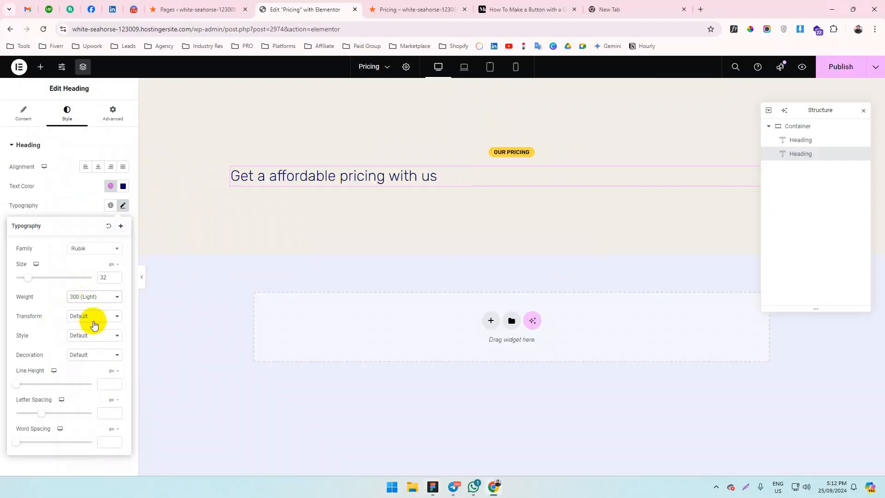
Match the new heading's text colour to the dark #00030F of the heading in Figma and check its typography there.
key(alt+Tab)
key(alt+Tab)
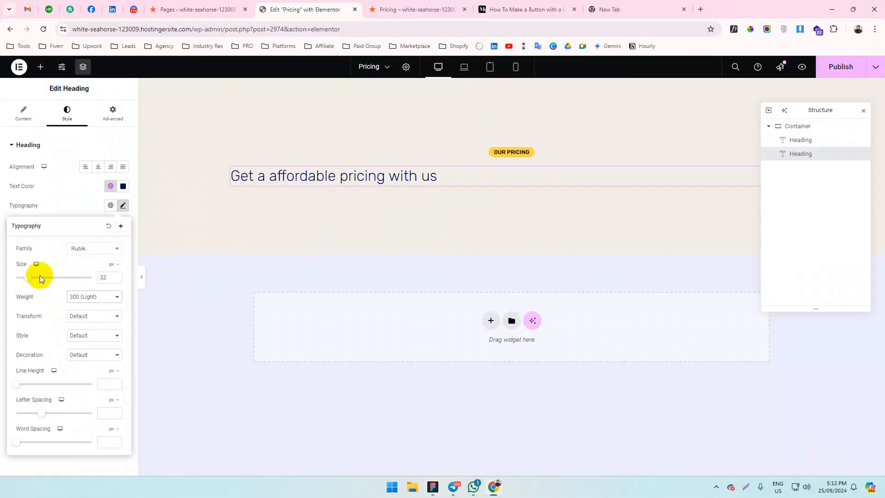
click(123, 185)
key(alt+Tab)
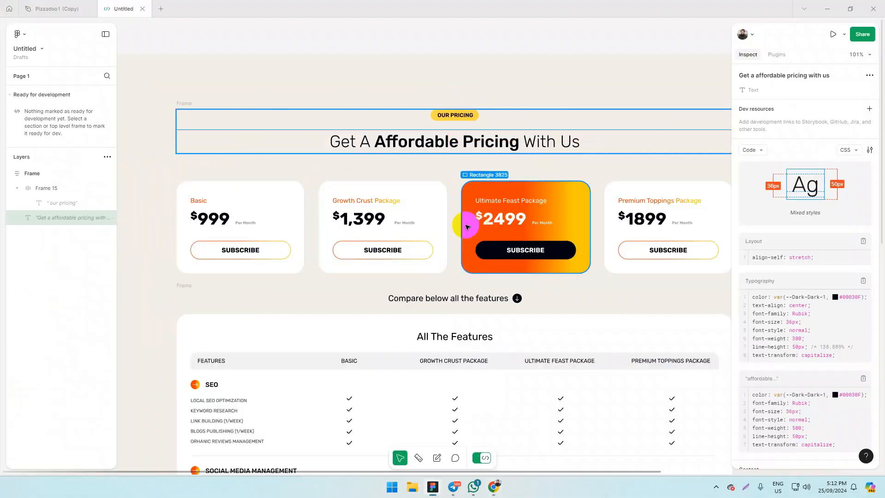
scroll(808, 230, down, 2)
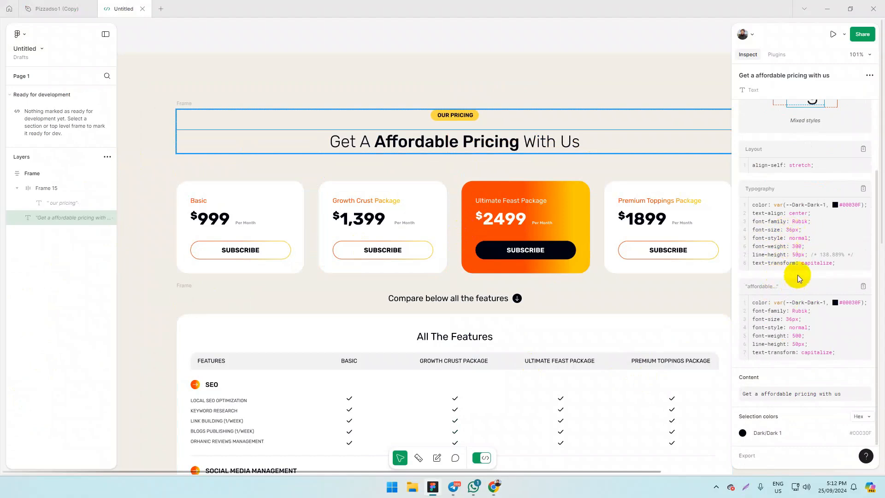
key(alt+Tab)
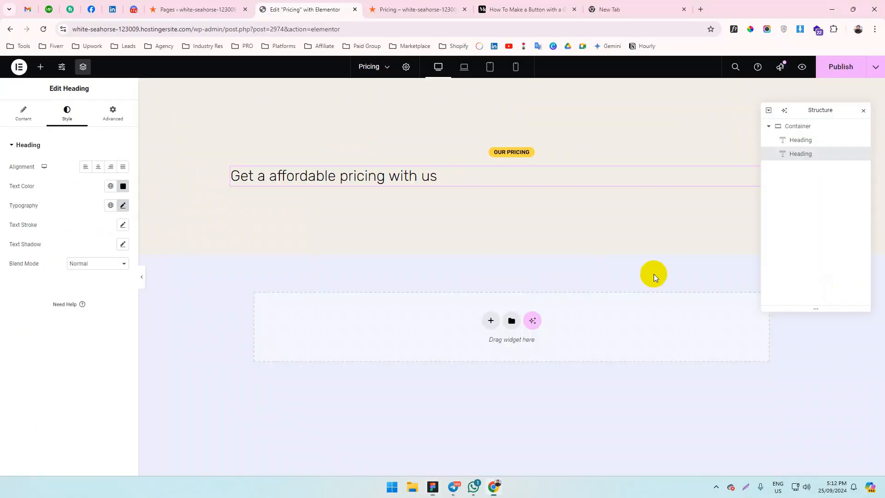
Set the heading's typography to a 36 px size, 1.38 em line height and Capitalize transform.
click(124, 206)
click(116, 276)
click(117, 275)
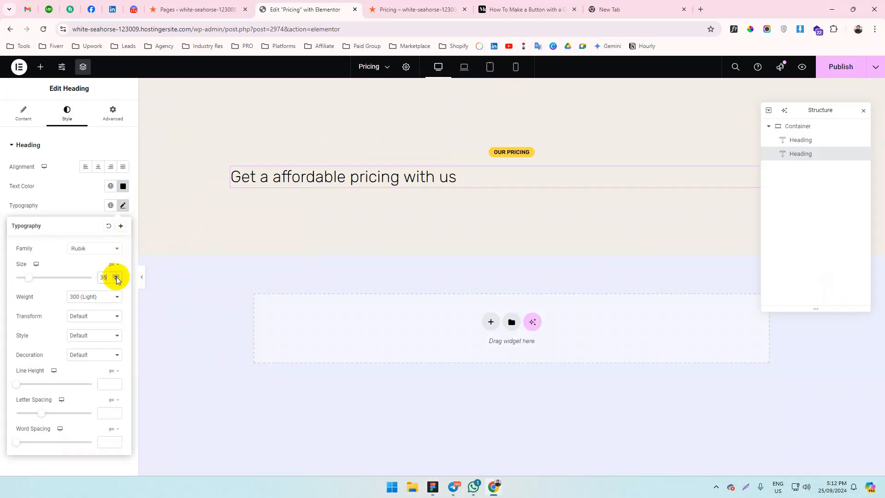
click(117, 275)
click(116, 276)
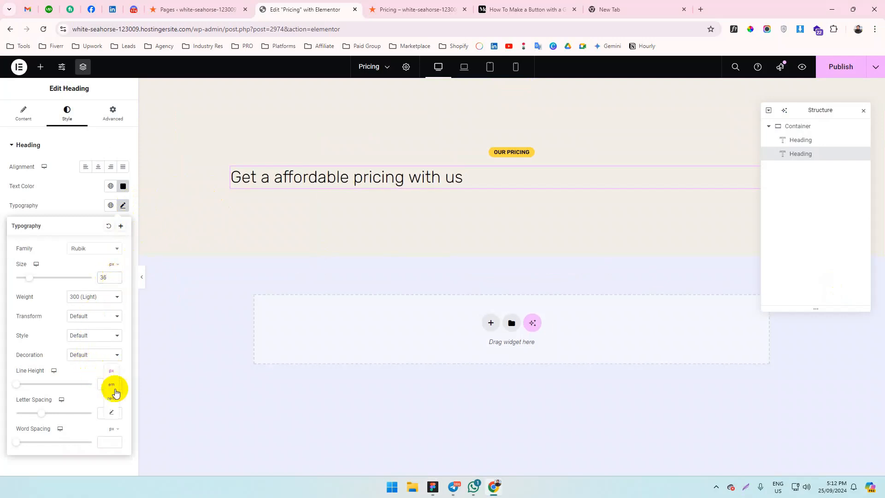
click(100, 385)
text(1.38)
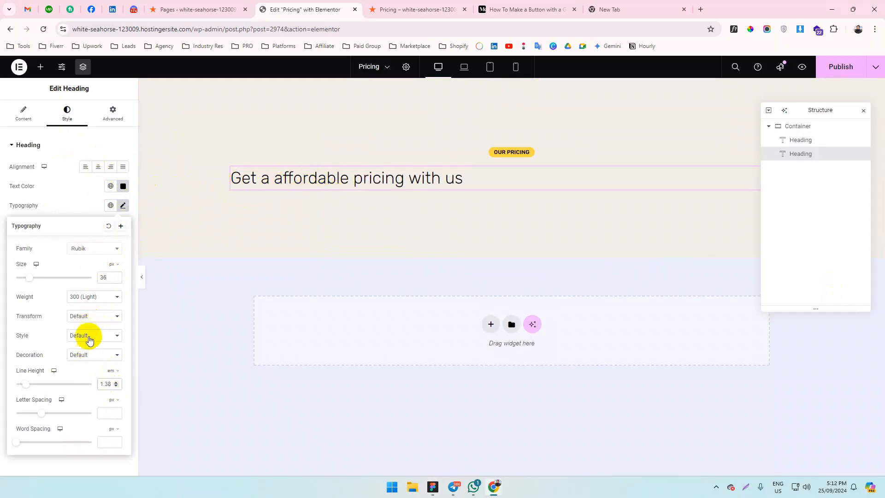
click(89, 316)
click(87, 360)
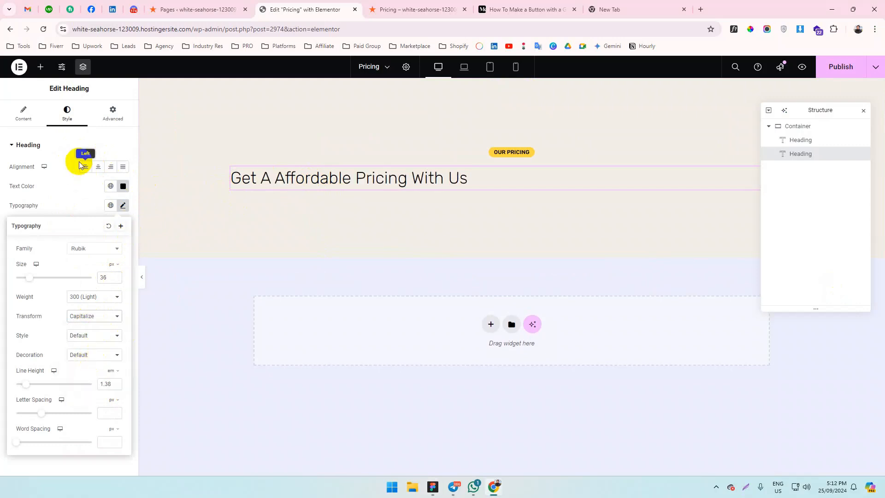
Wrap the words "affordable pricing" in the heading's title in <b> tags to make them bold.
click(23, 111)
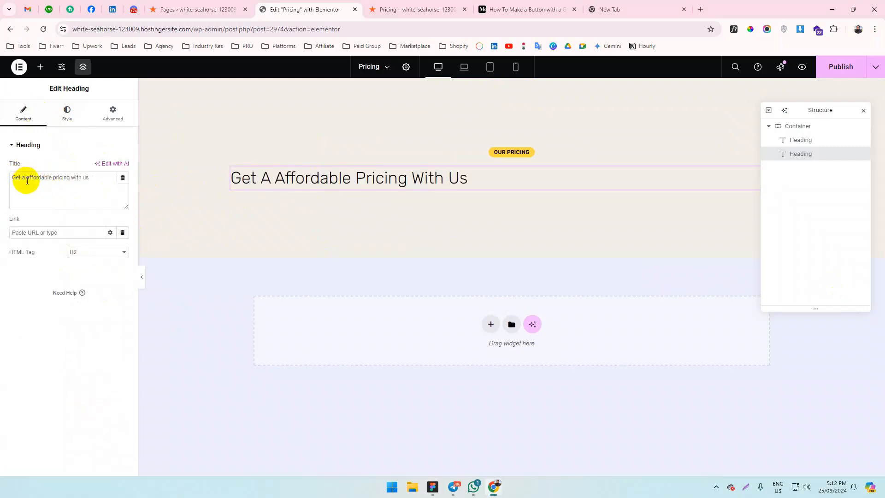
click(26, 178)
text(<>)
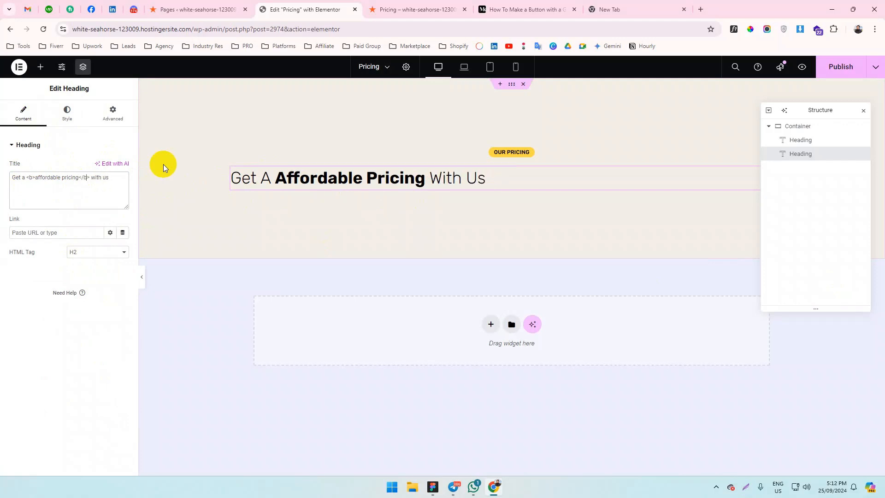
Compare the heading with the Figma design and centre its alignment in Elementor.
key(alt+Tab)
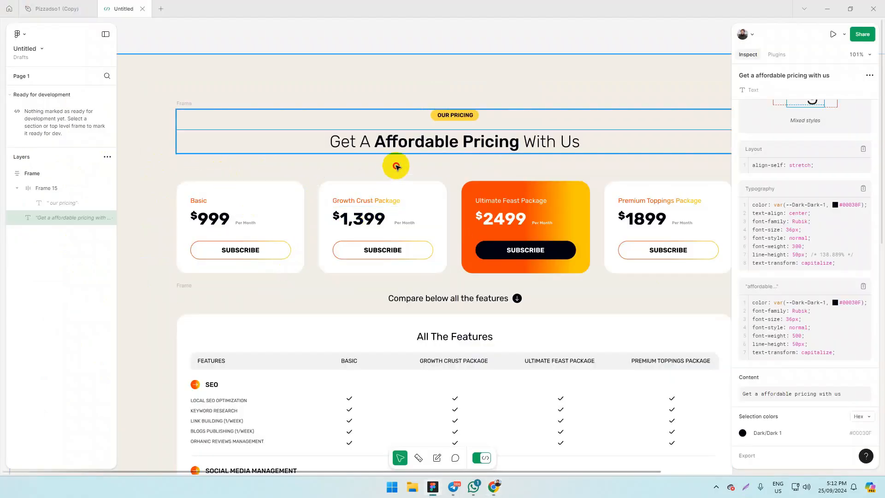
key(alt+Tab)
click(67, 112)
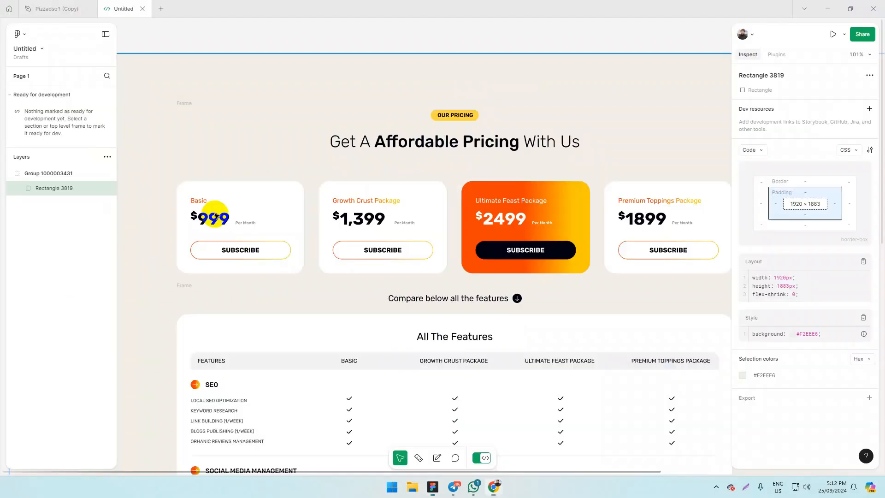
Measure the spacing between the badge and the heading in Figma and check the gaps of the Elementor container.
key(alt+Tab)
click(470, 142)
scroll(470, 134, up, 3)
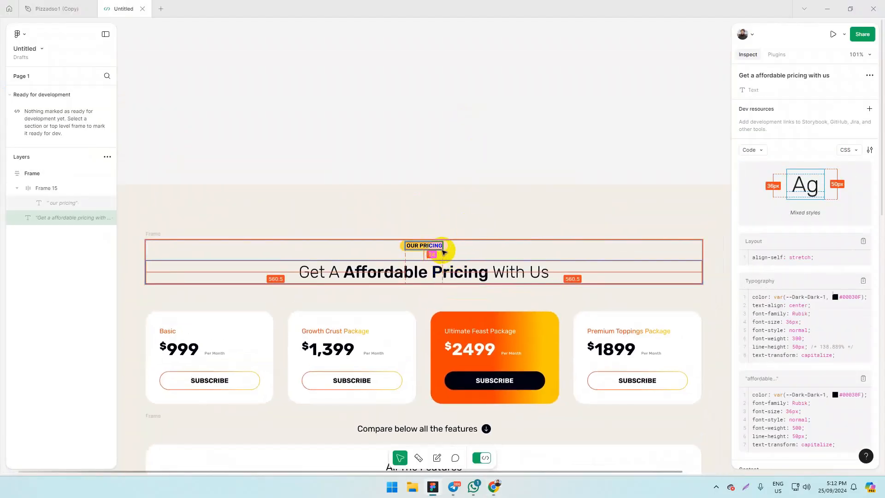
key(alt+Tab)
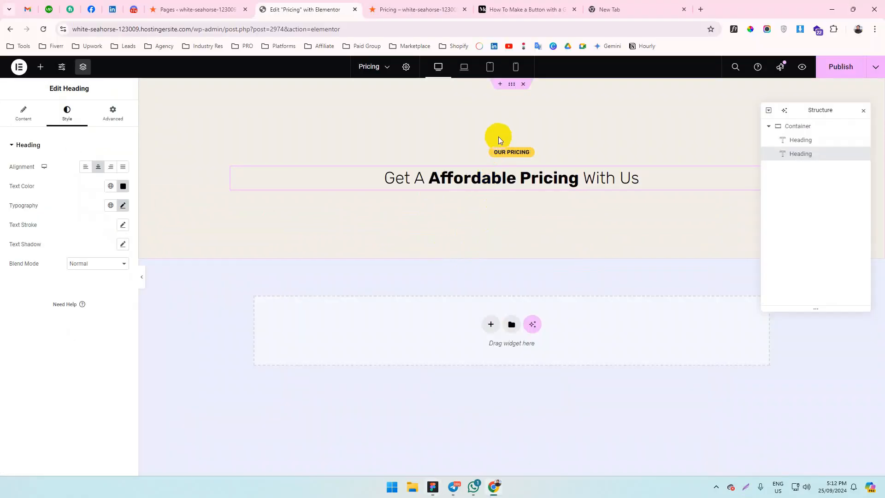
click(511, 84)
scroll(30, 372, down, 2)
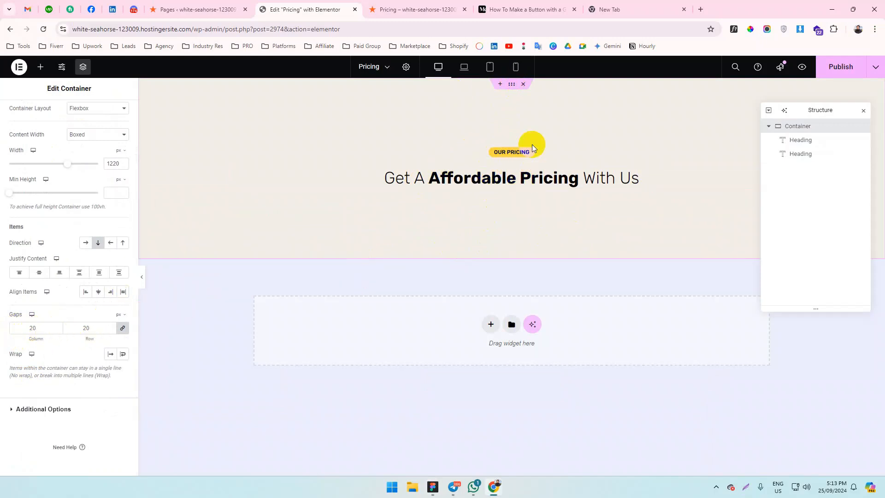
Select the Basic pricing card's background rectangle in Figma and inspect its dimensions and style.
key(alt+Tab)
scroll(437, 274, down, 3)
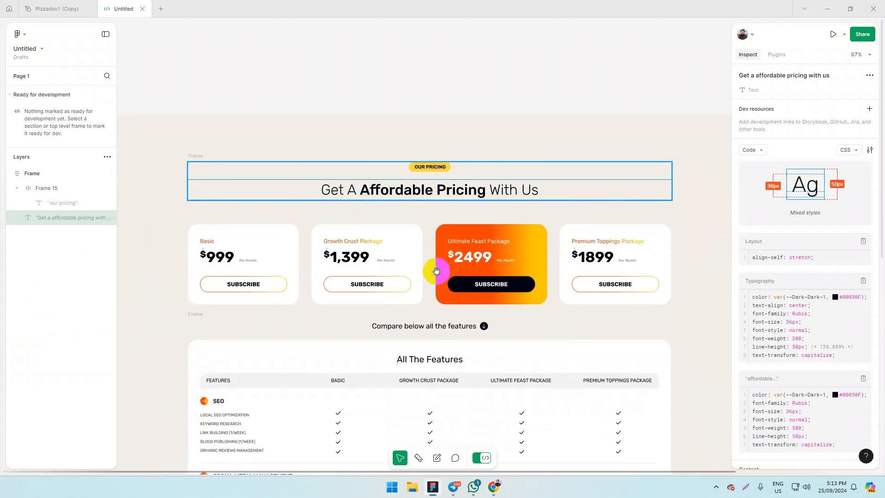
scroll(192, 267, up, 2)
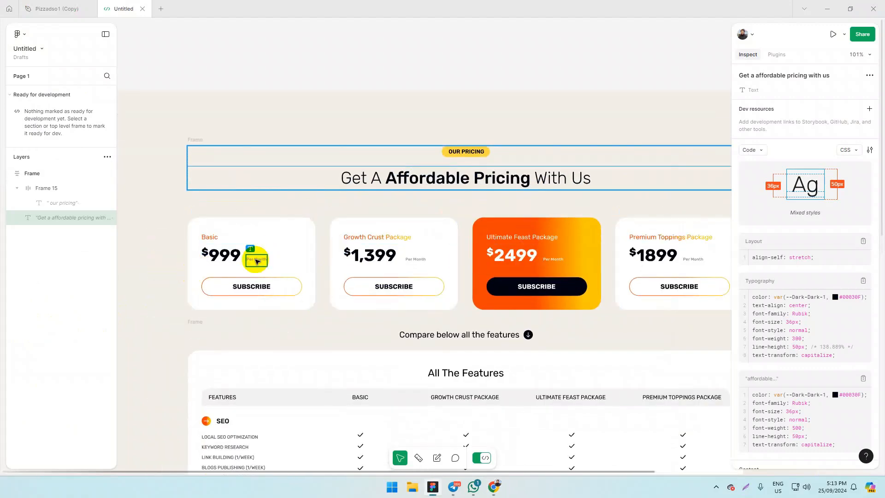
click(299, 231)
key(alt+Tab)
key(alt+Tab)
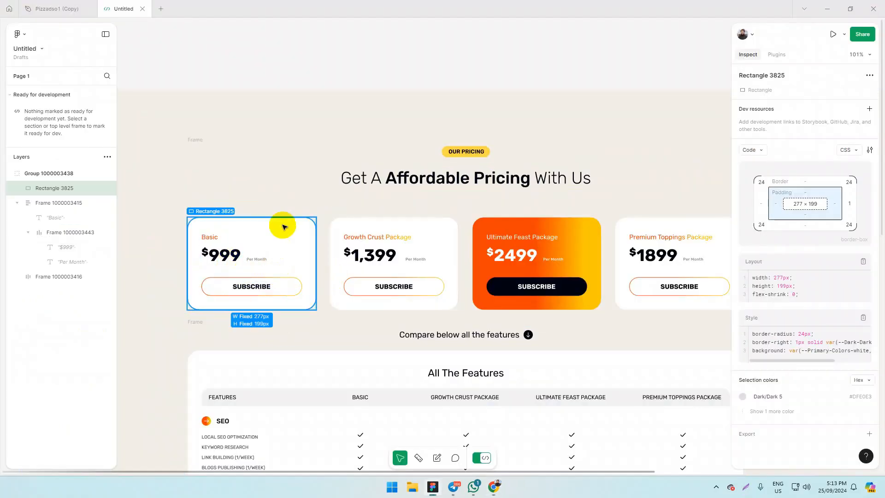
key(alt+Tab)
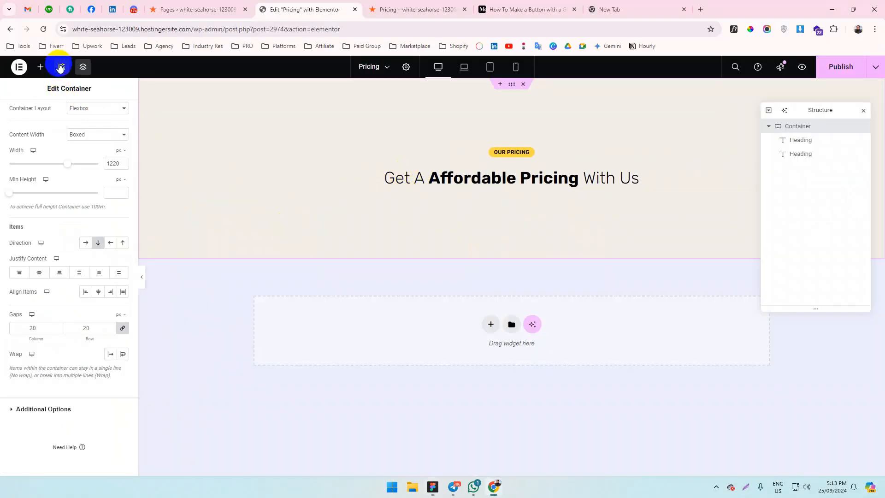
Examine the row of pricing cards in Figma and the inner spacing around the Basic card's Subscribe button.
click(60, 67)
key(alt+Tab)
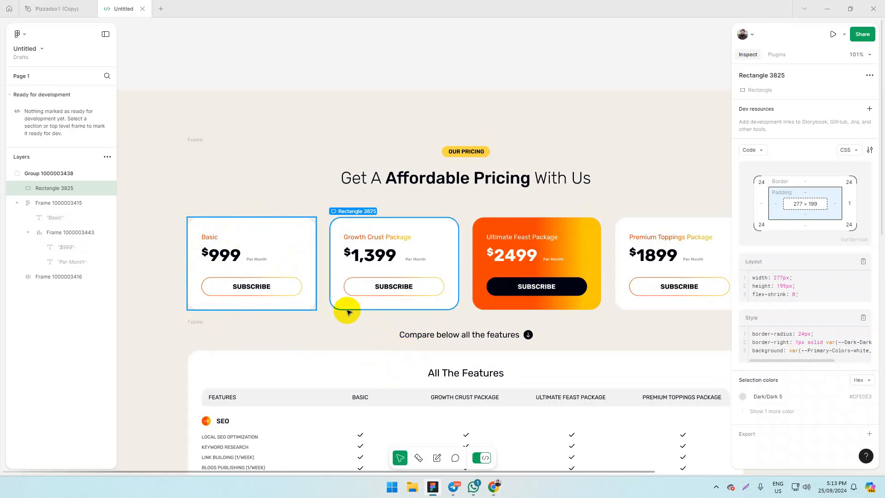
scroll(361, 336, down, 3)
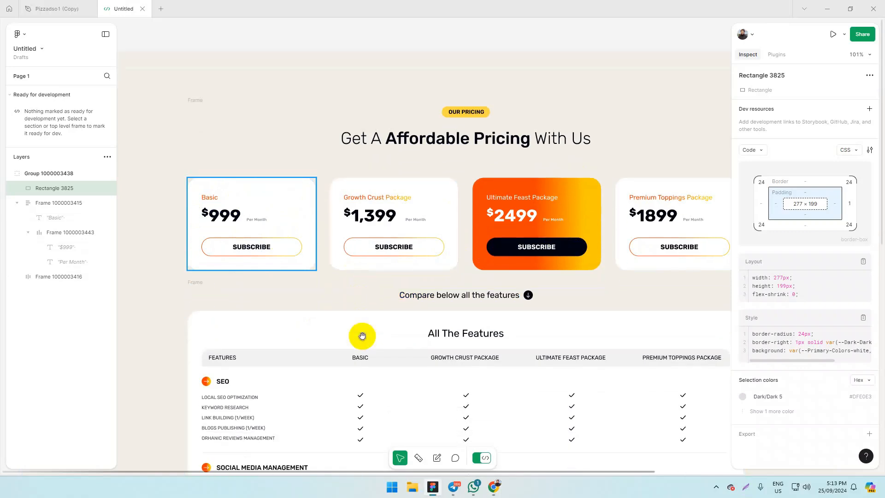
ctrl+scroll(375, 276, down, 2)
ctrl+scroll(376, 259, up, 2)
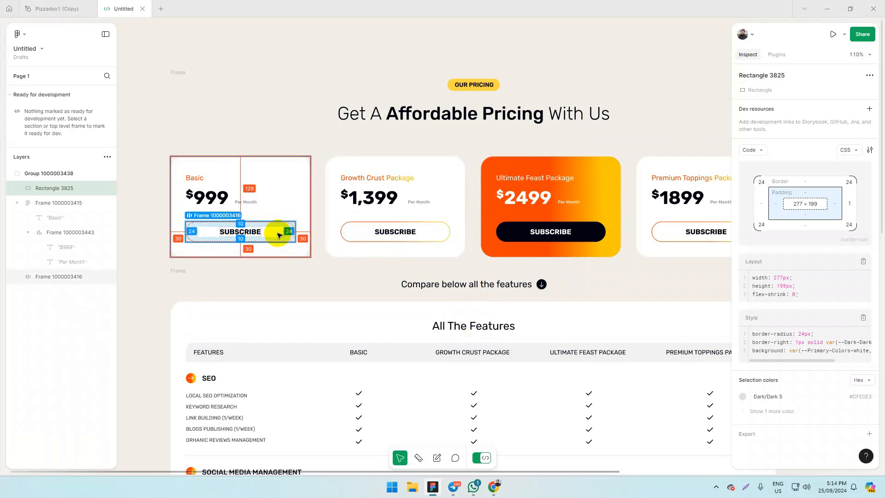
click(280, 121)
click(321, 144)
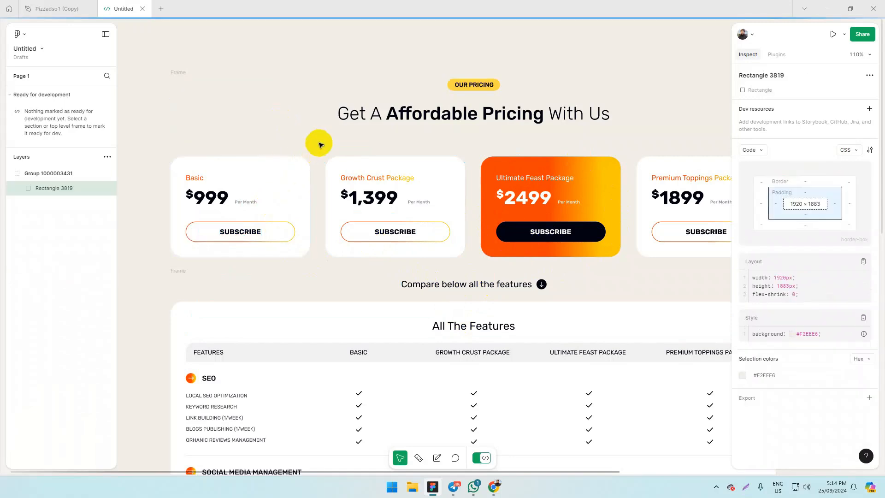
Add a nested container below the main heading in Elementor and compare it with the card row in Figma.
key(alt+Tab)
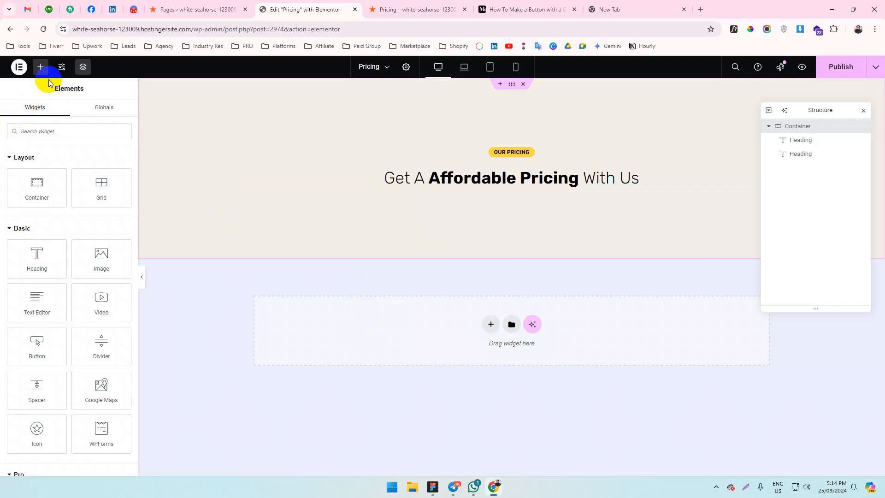
drag(55, 187, 507, 187)
key(alt+Tab)
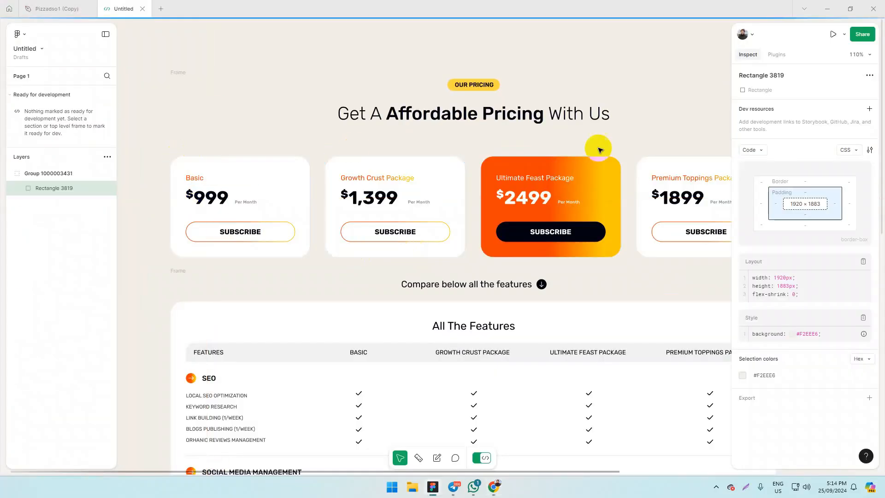
key(alt+Tab)
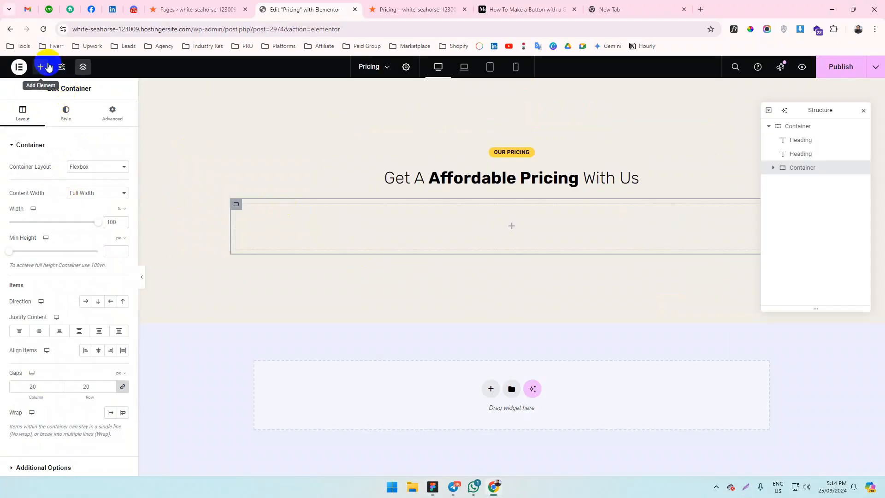
Add a container inside the one below the main heading and duplicate it three times for the four pricing cards.
click(49, 68)
drag(50, 172, 246, 220)
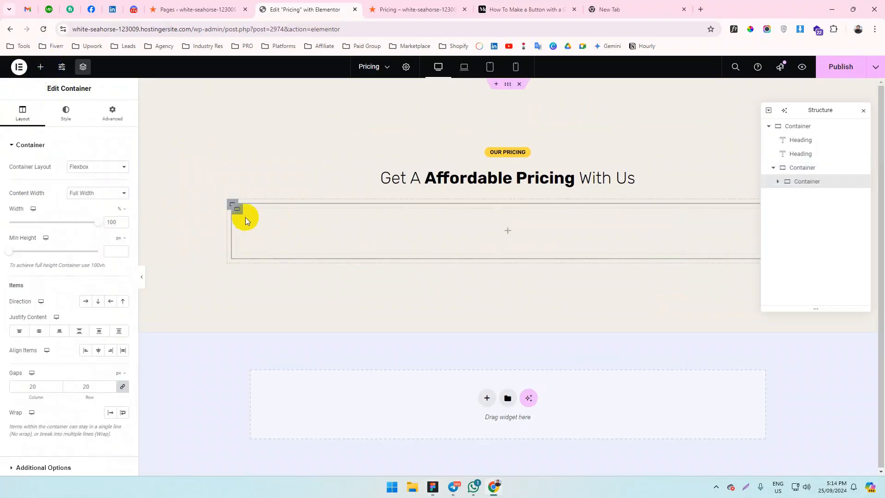
right_click(239, 210)
click(259, 232)
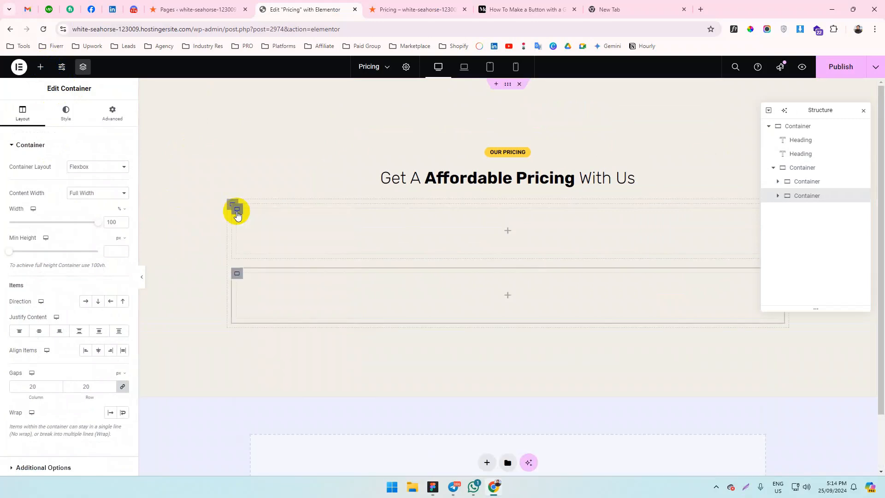
right_click(236, 211)
click(255, 245)
right_click(236, 209)
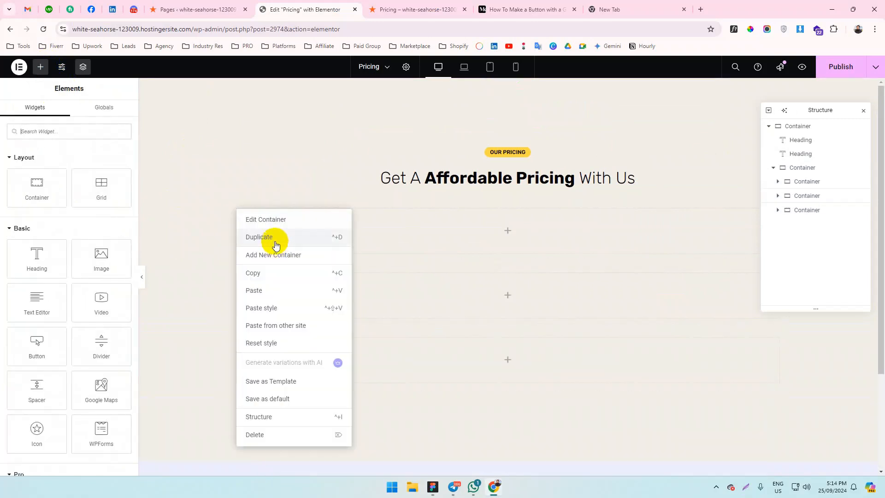
click(273, 240)
Arrange the four card containers in a row and set their parent container's padding to 0 on all sides.
click(232, 204)
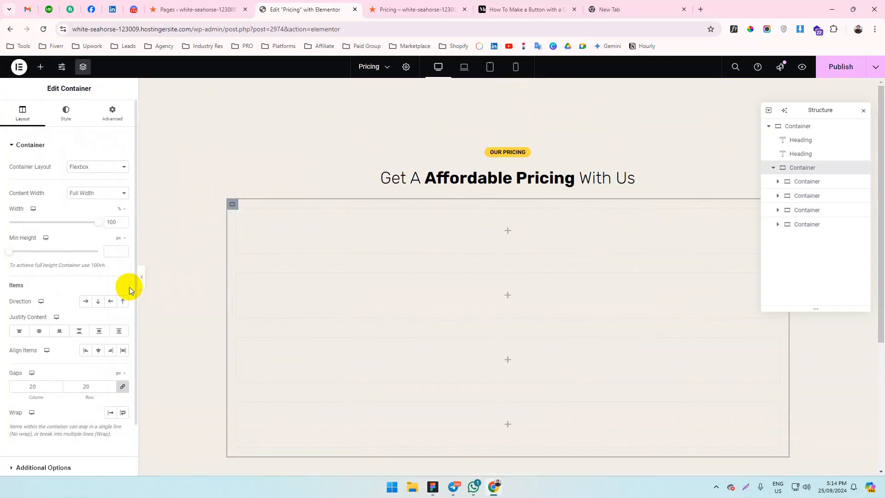
click(85, 301)
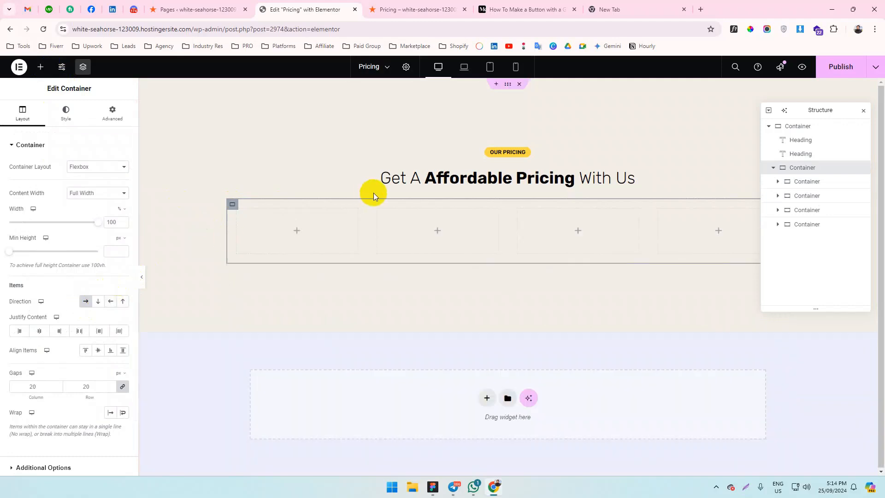
click(236, 210)
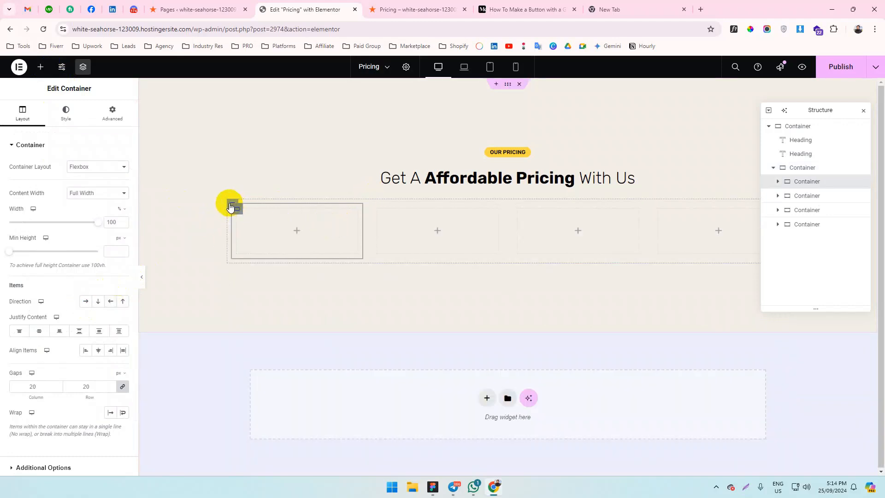
click(231, 207)
click(114, 114)
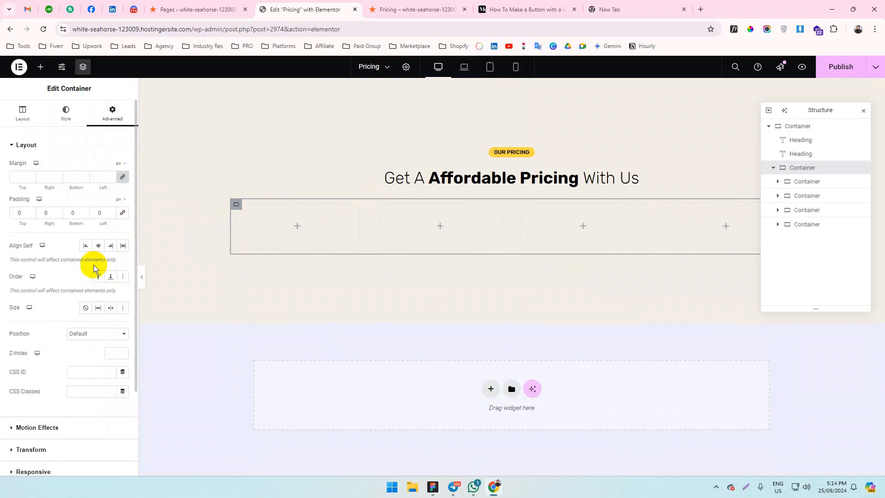
Switch to Figma and measure the overall width from the Basic card to the Premium Toppings card.
key(alt+Tab)
click(219, 157)
scroll(220, 157, down, 3)
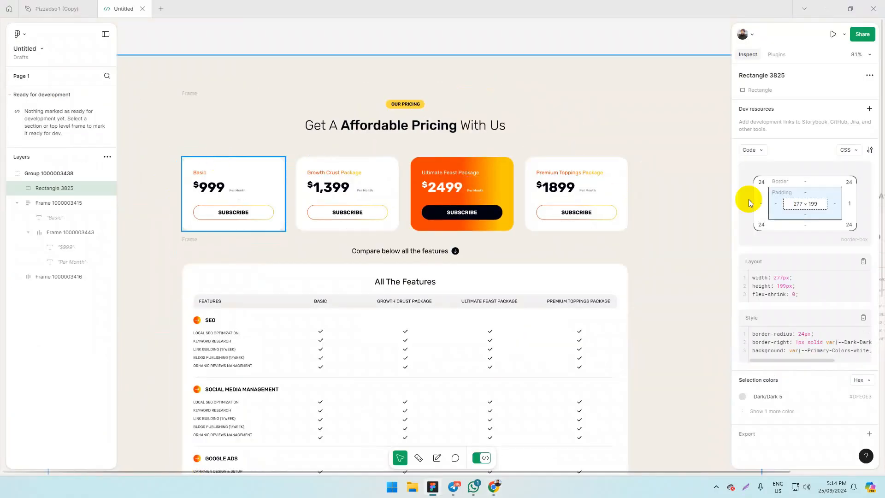
click(480, 457)
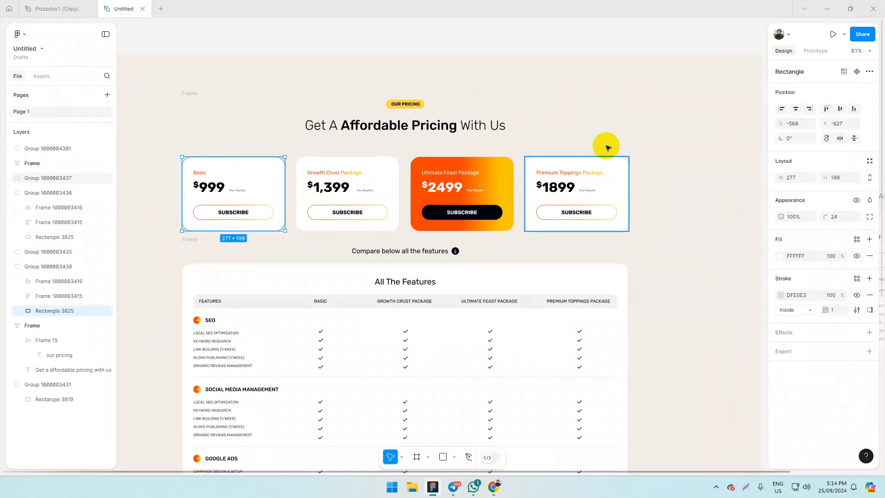
click(607, 156)
shift+click(256, 169)
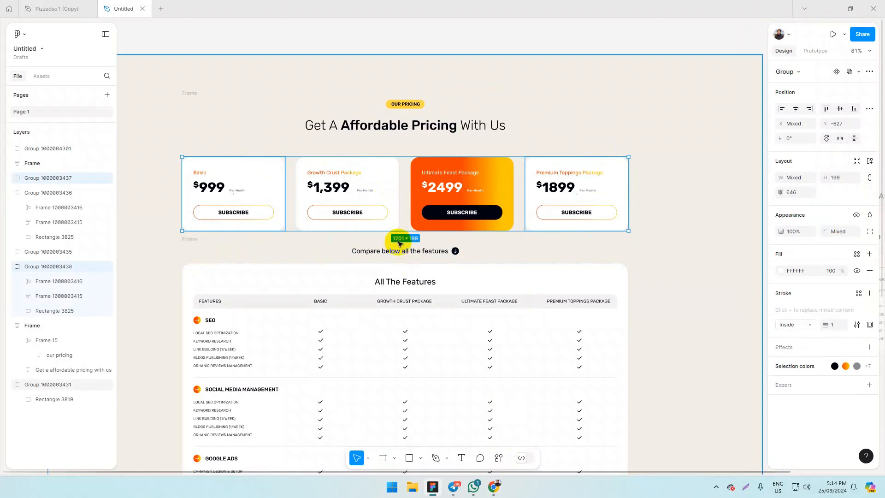
key(alt+Tab)
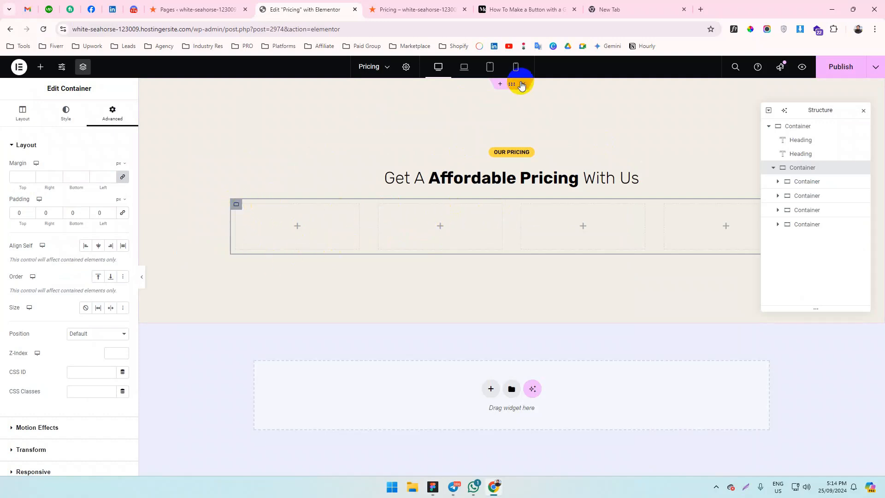
Check the outer section container's boxed width and its left and right padding in Elementor.
click(452, 92)
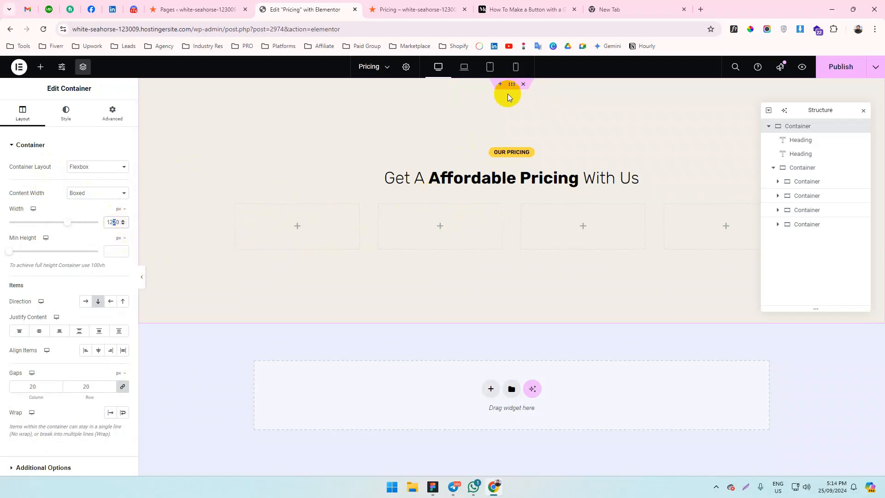
click(112, 113)
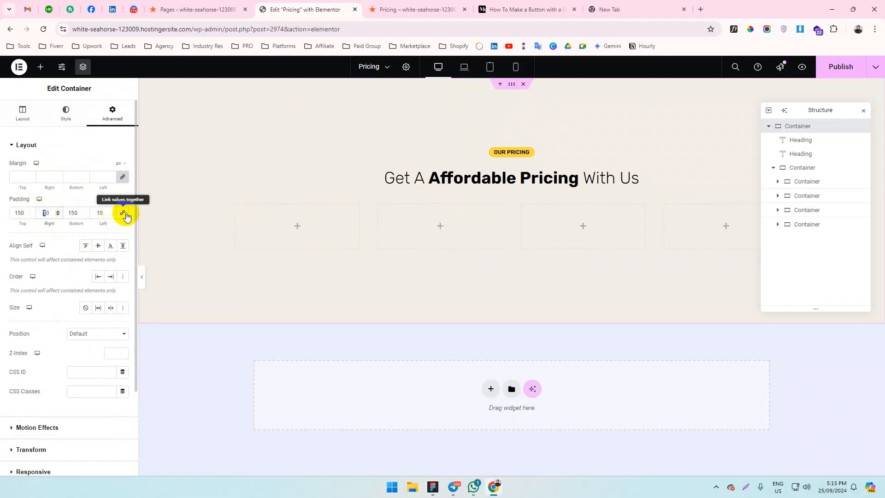
drag(105, 212, 91, 212)
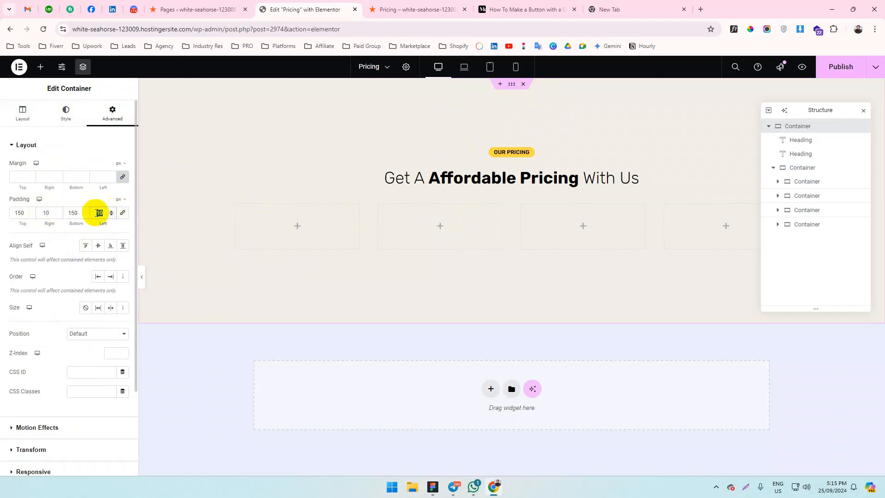
double_click(50, 212)
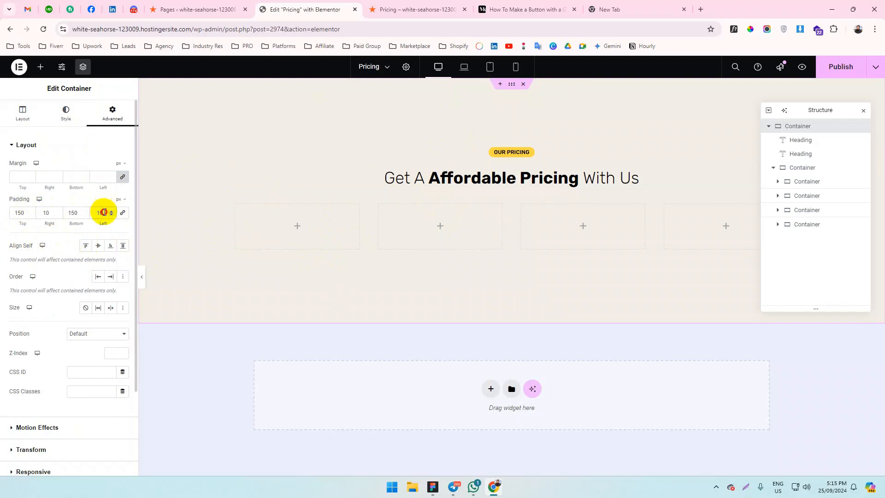
double_click(47, 212)
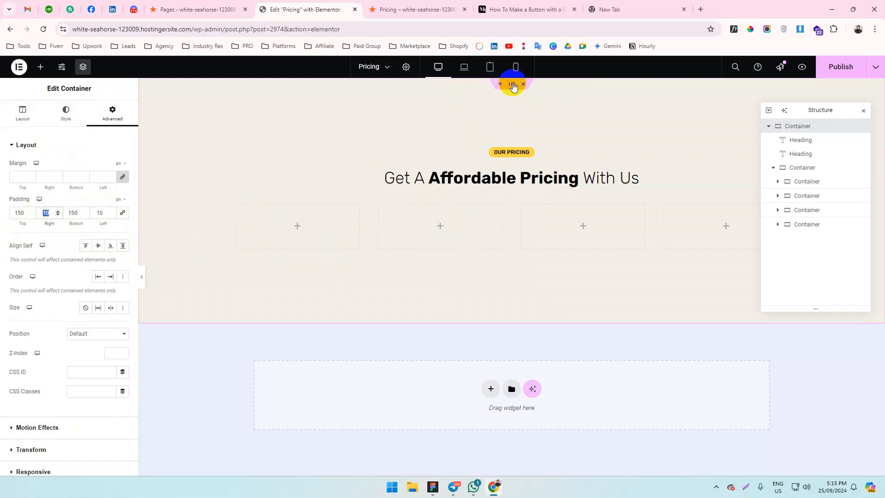
click(513, 86)
click(20, 110)
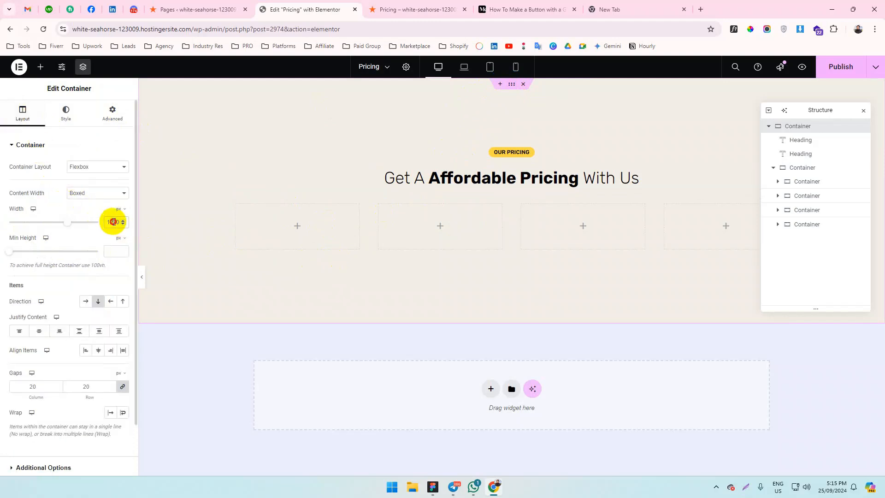
click(115, 221)
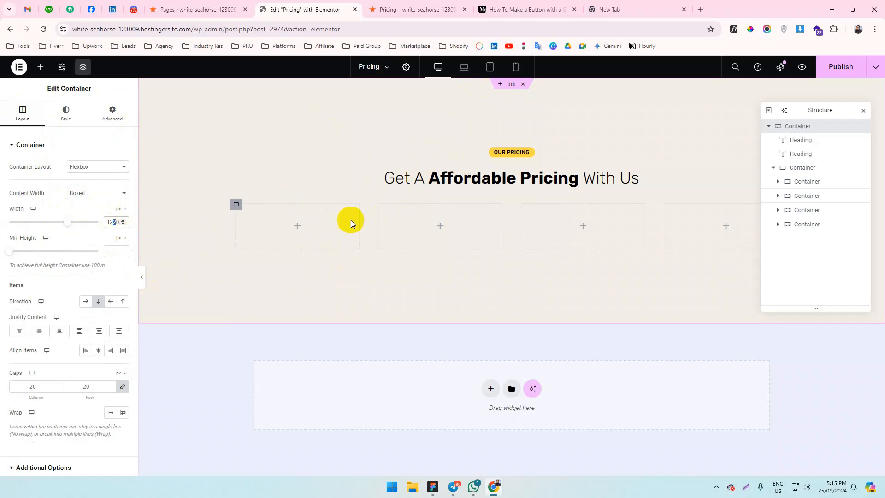
Measure the spacing between the Basic and Growth Crust cards in Figma.
click(235, 206)
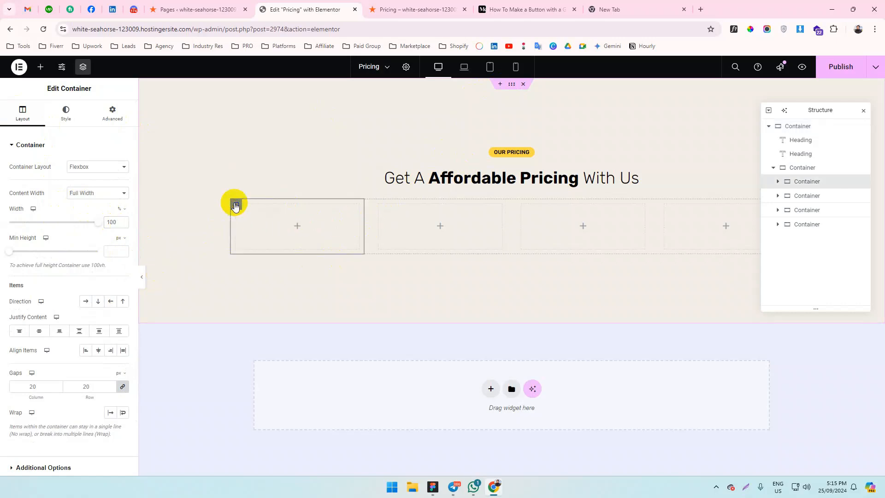
key(alt+Tab)
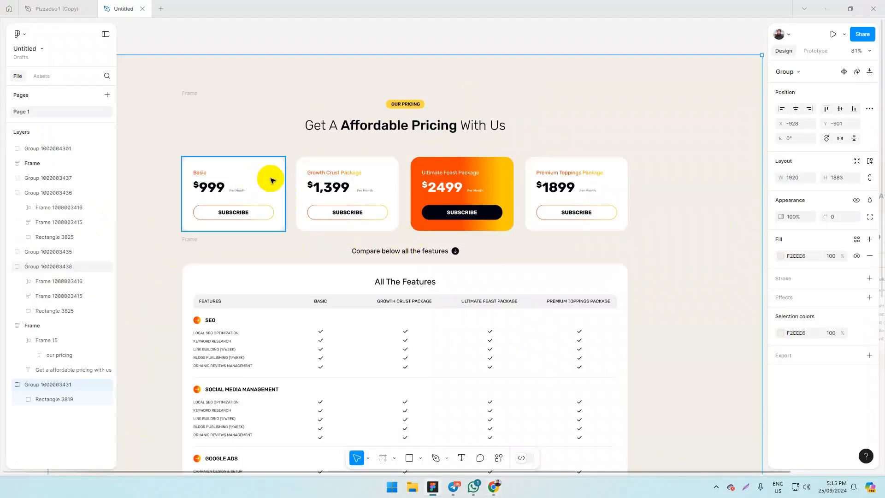
key(alt+Tab)
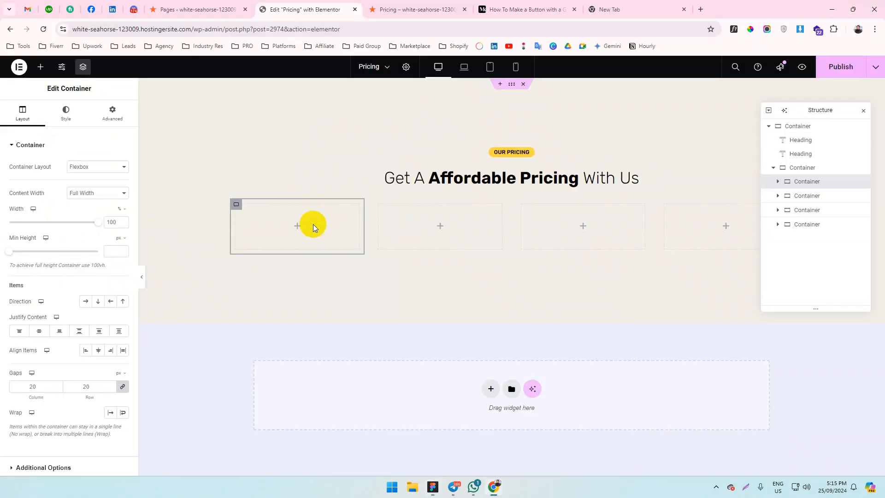
key(alt+Tab)
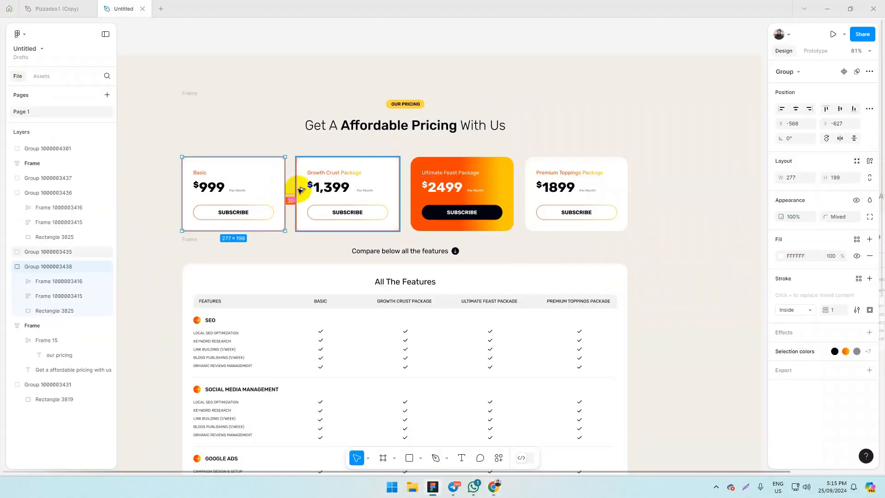
key(alt+Tab)
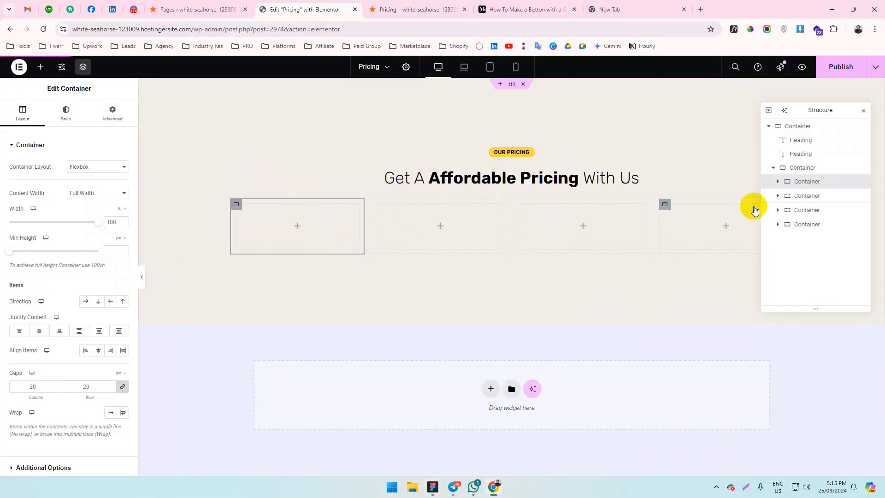
Set the column and row gaps of the container holding the four cards to 30 px.
click(803, 167)
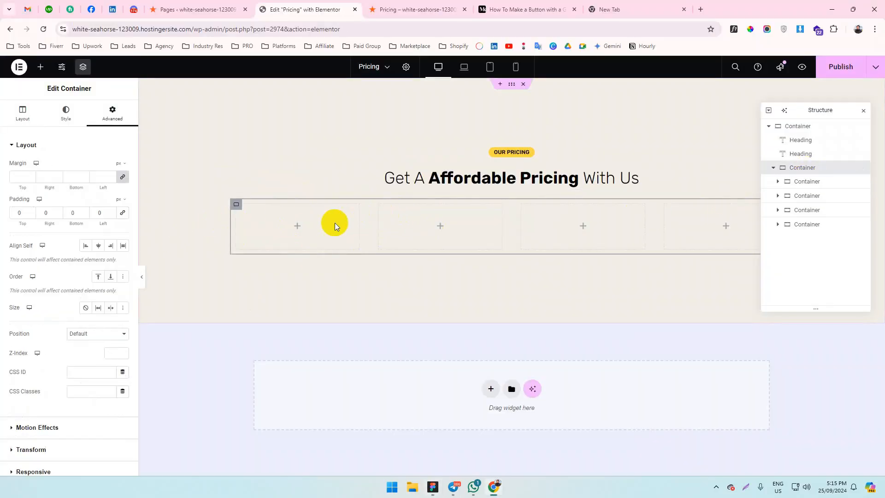
scroll(34, 351, down, 3)
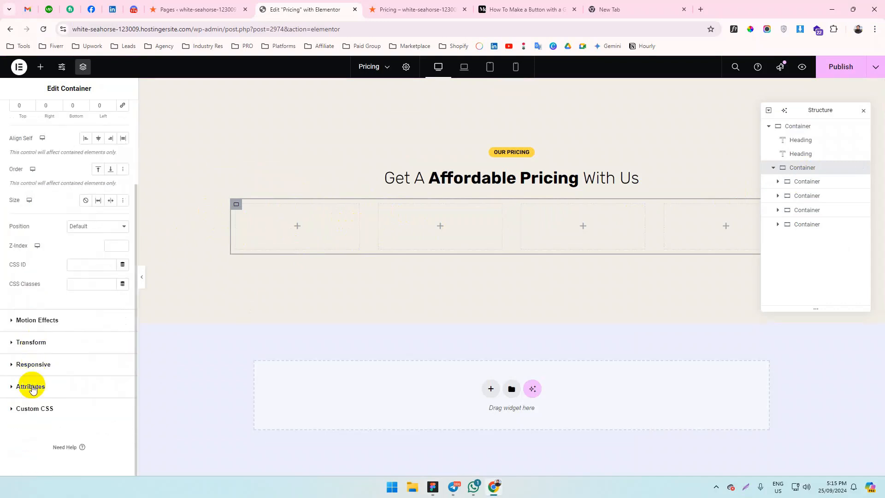
scroll(27, 369, up, 3)
click(20, 110)
scroll(20, 300, down, 2)
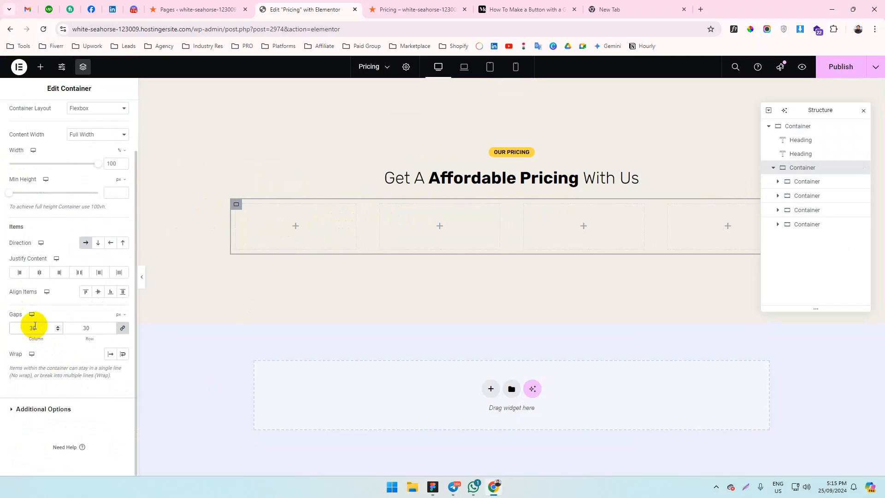
click(35, 327)
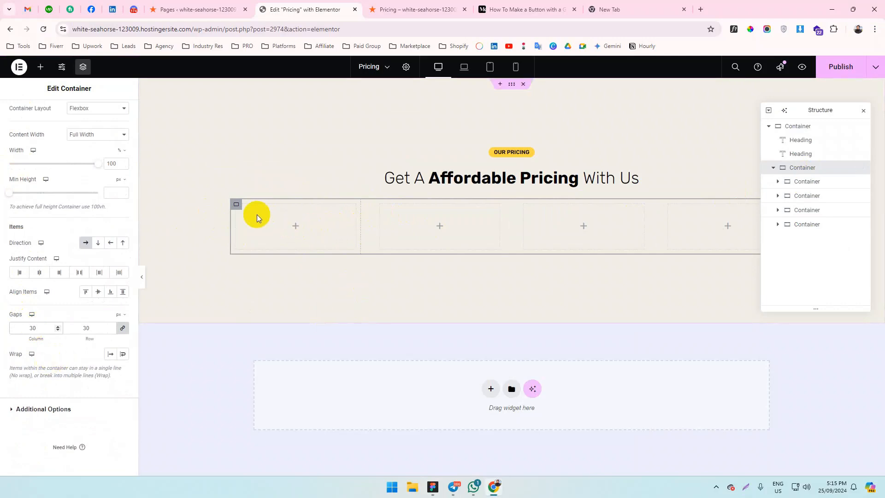
Select the first card container in Elementor and inspect the Basic card's background rectangle in Figma's Dev Mode.
click(236, 206)
key(alt+Tab)
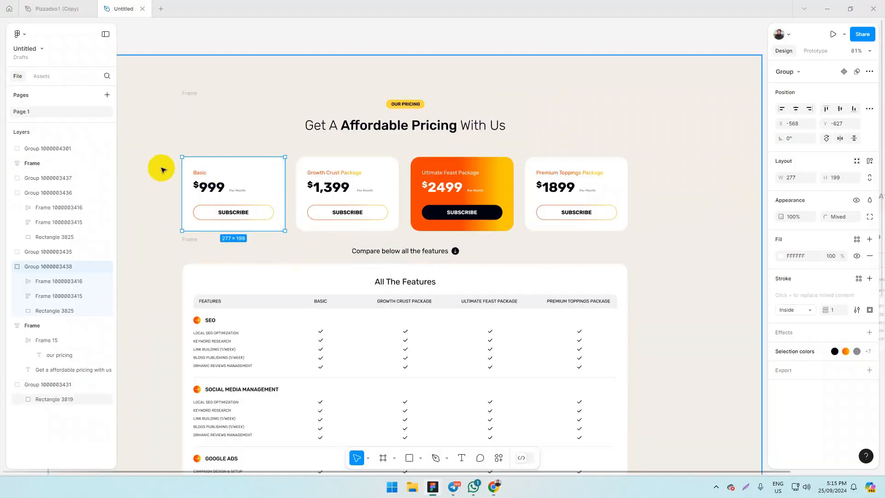
ctrl+scroll(184, 175, up, 5)
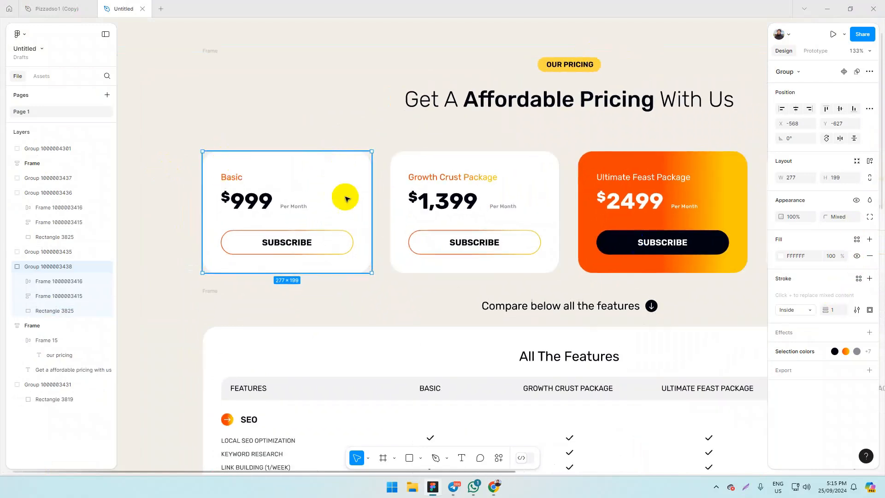
click(525, 459)
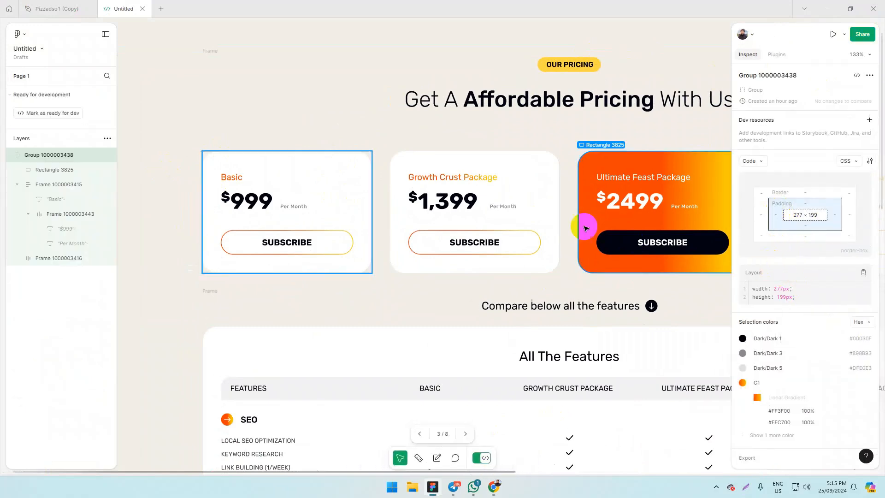
click(344, 160)
Set the first card container's border radius in Elementor to 24 px on all corners.
key(alt+Tab)
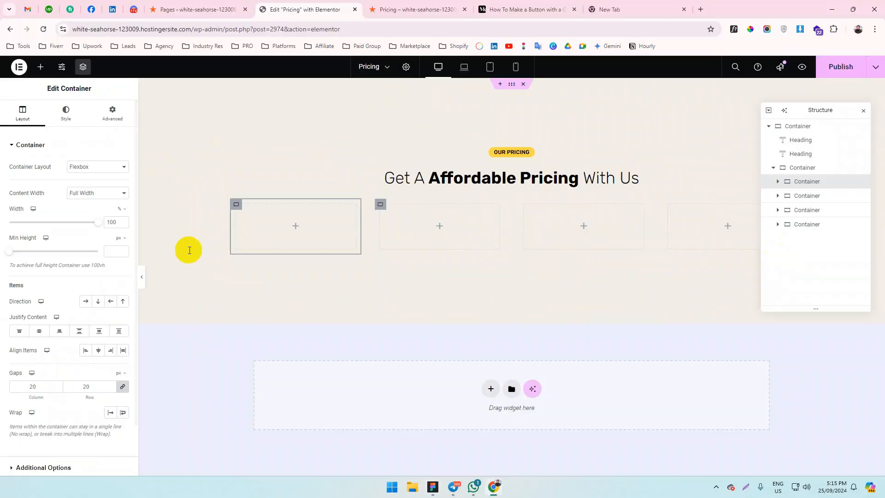
click(74, 107)
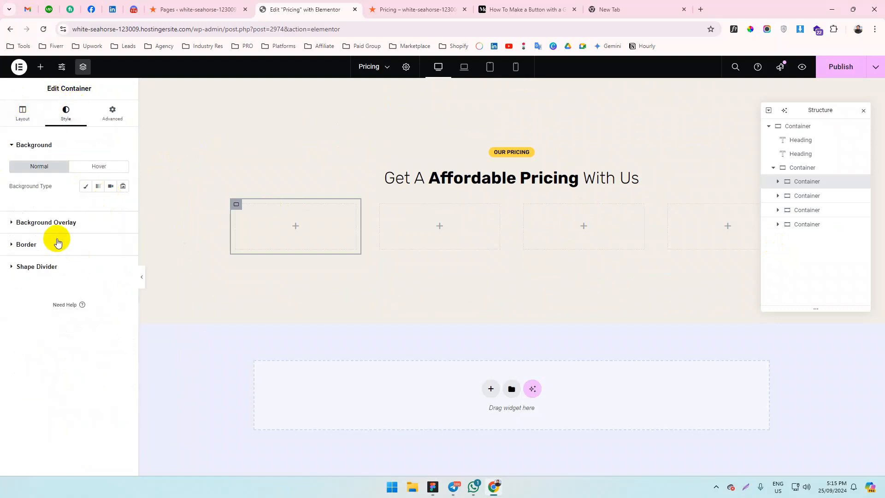
click(60, 244)
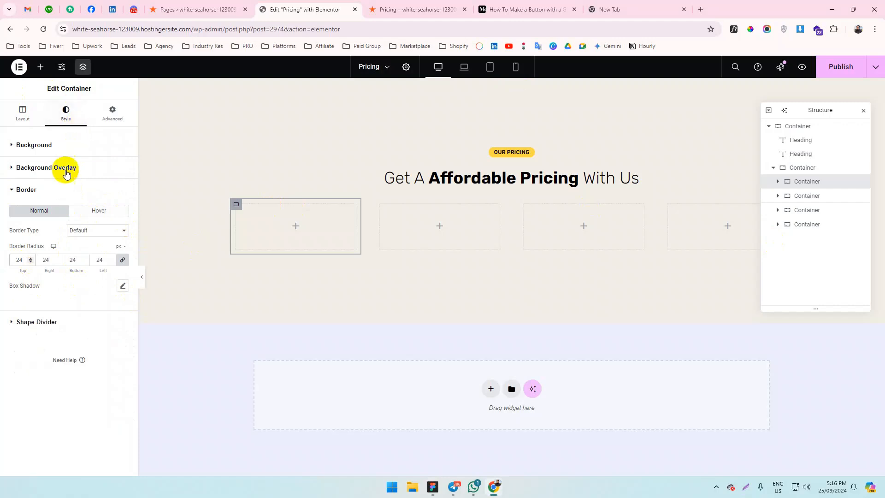
Give the first card container a solid white background colour.
click(51, 144)
click(86, 185)
click(123, 205)
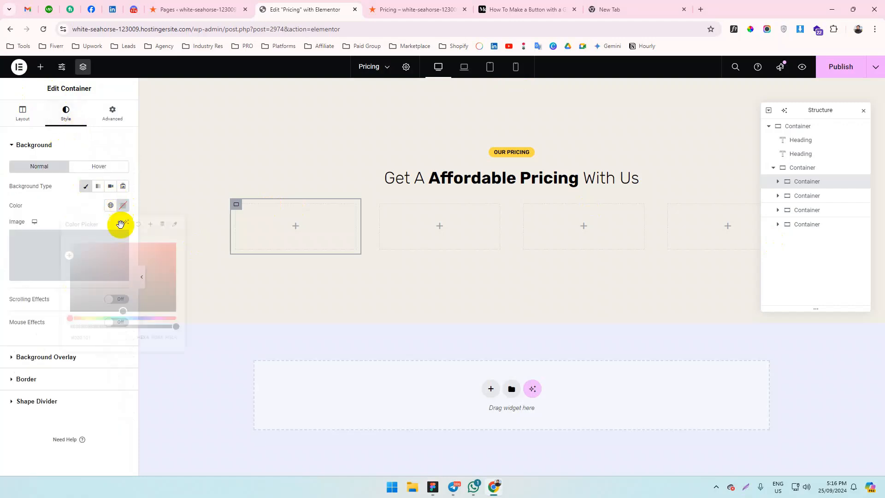
click(62, 199)
Measure the Basic label's inset within its card in Figma and set the first card container's padding in Elementor to 30 px on all sides.
key(alt+Tab)
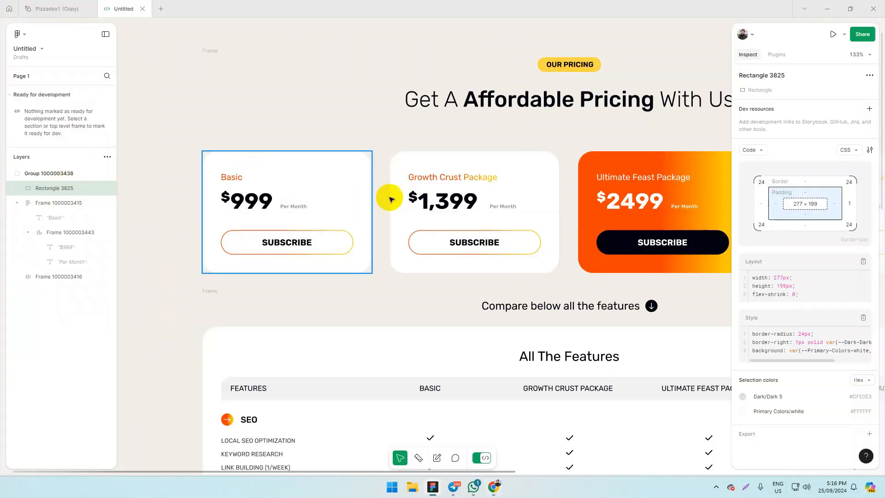
click(231, 177)
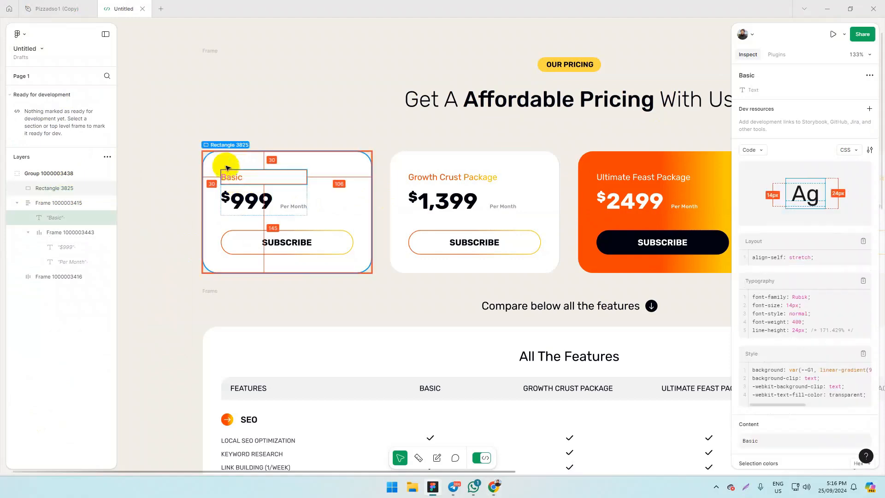
click(225, 251)
key(alt+Tab)
click(113, 114)
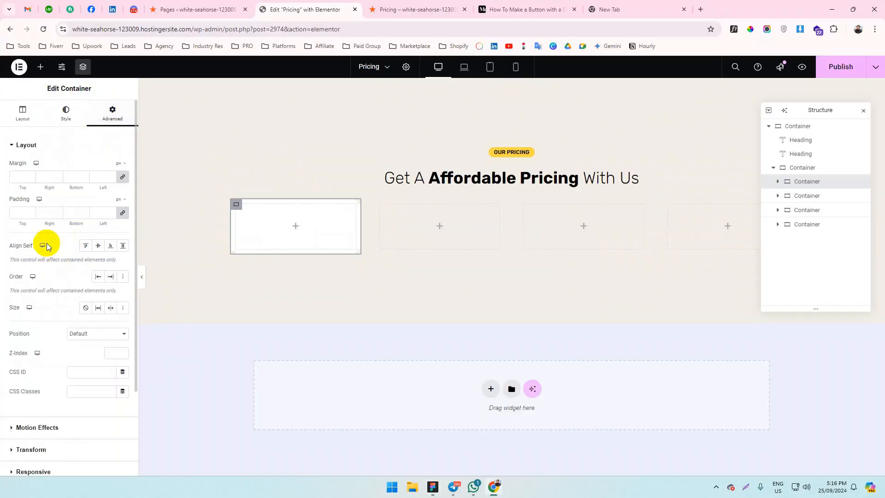
click(13, 210)
text(30)
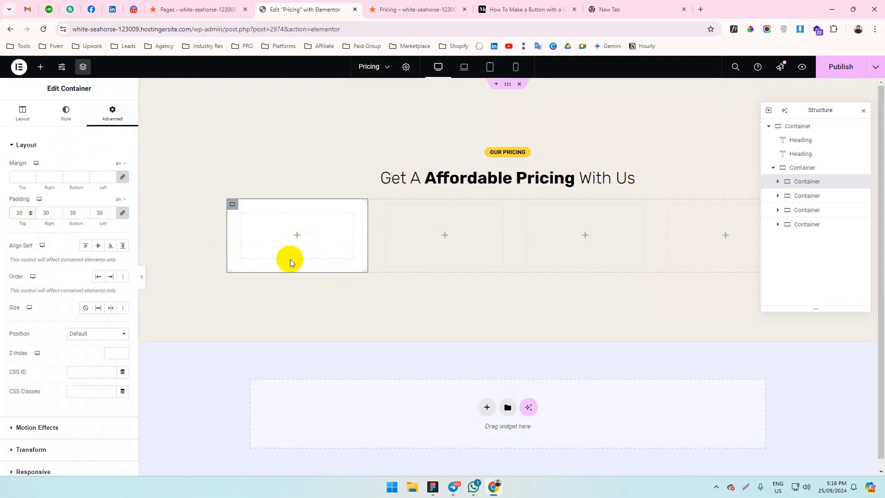
Switch to Figma and inspect the Basic card rectangle's right border width, style and colour.
key(alt+Tab)
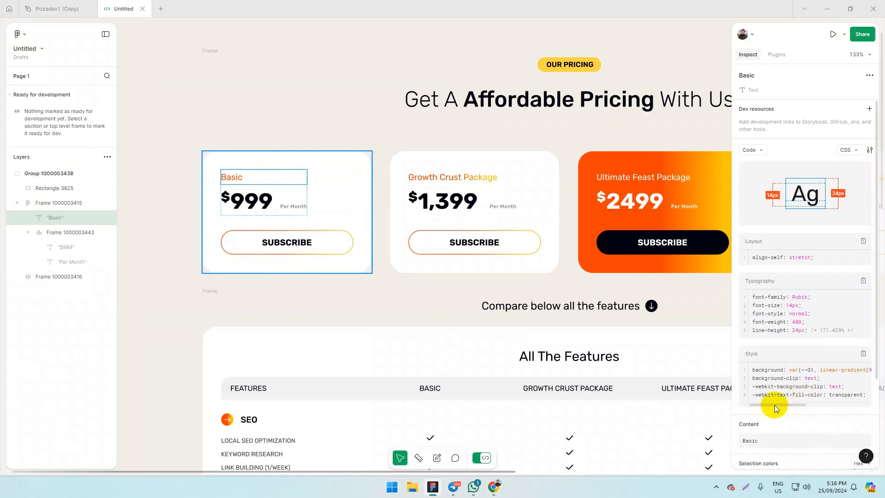
drag(774, 404, 743, 393)
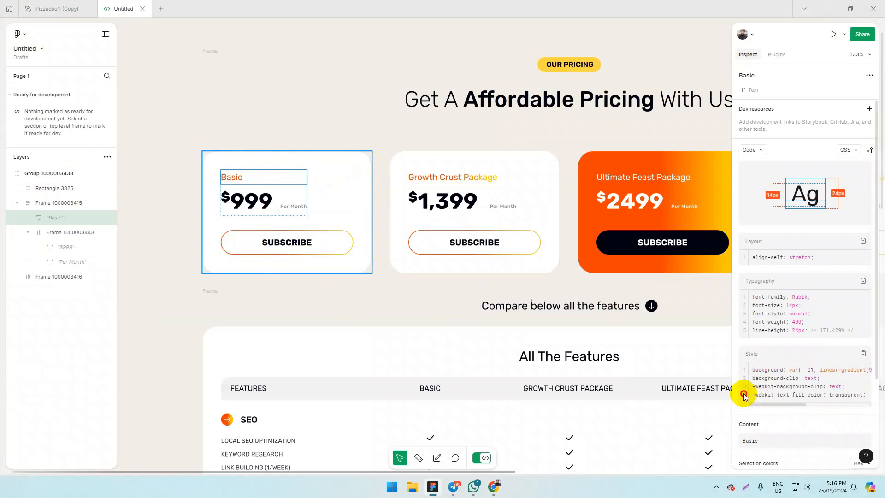
click(323, 194)
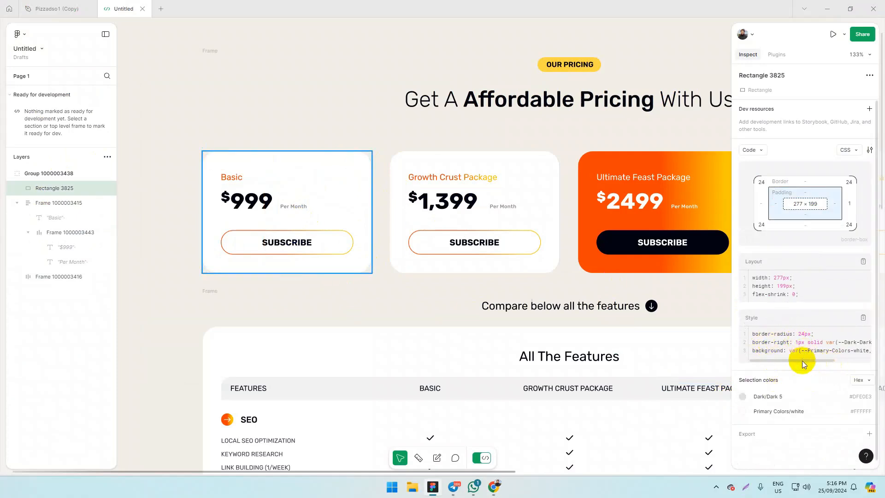
drag(802, 364, 853, 361)
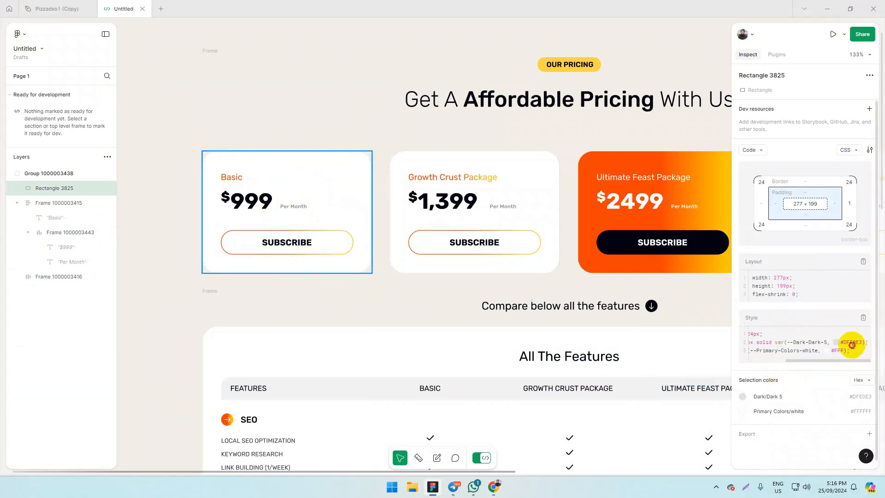
key(alt+Tab)
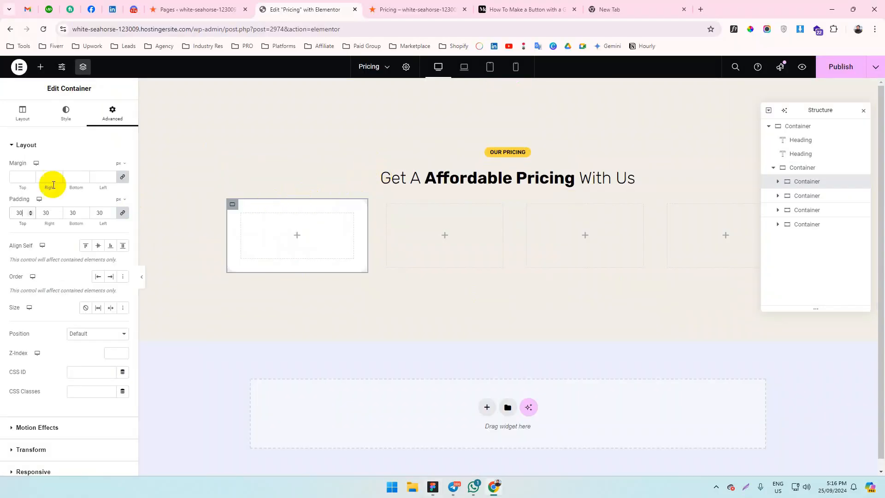
Give the first card container in Elementor a solid #DFE0E3 border, 1 px on the right and 0 on the other sides.
click(65, 112)
click(112, 113)
scroll(54, 247, down, 2)
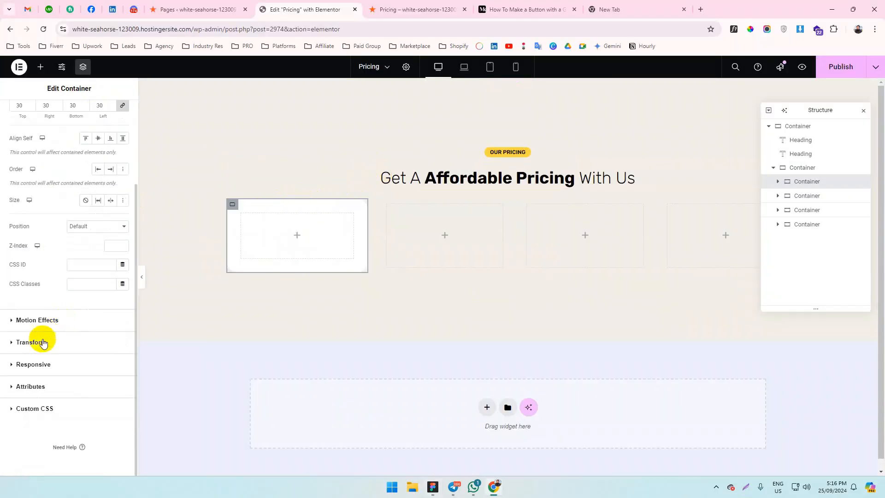
scroll(39, 323, up, 2)
click(57, 113)
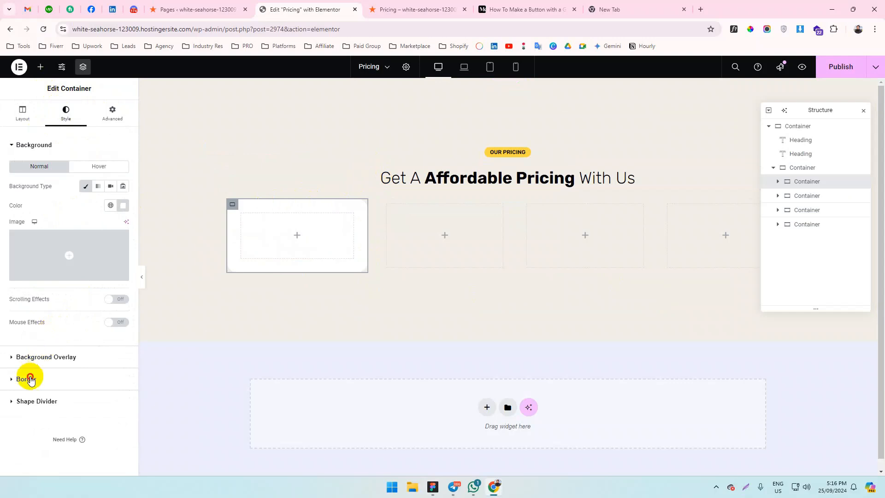
click(27, 375)
click(83, 230)
click(76, 264)
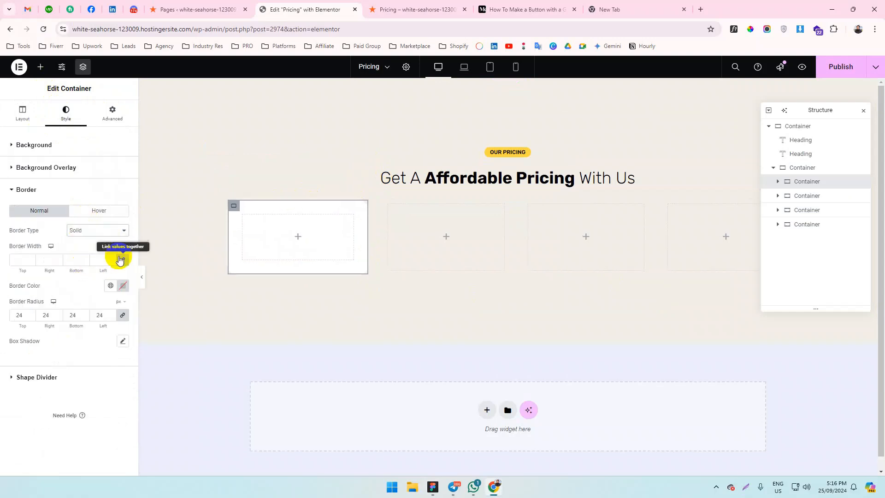
click(56, 258)
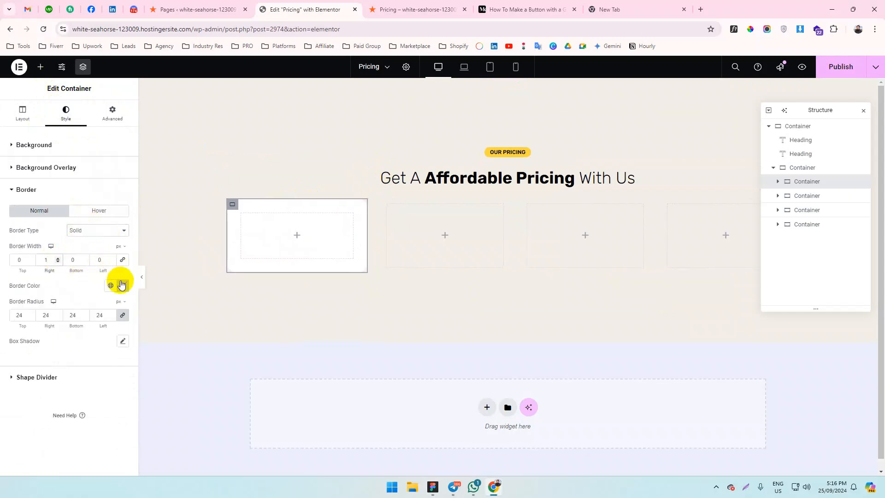
click(123, 286)
click(85, 283)
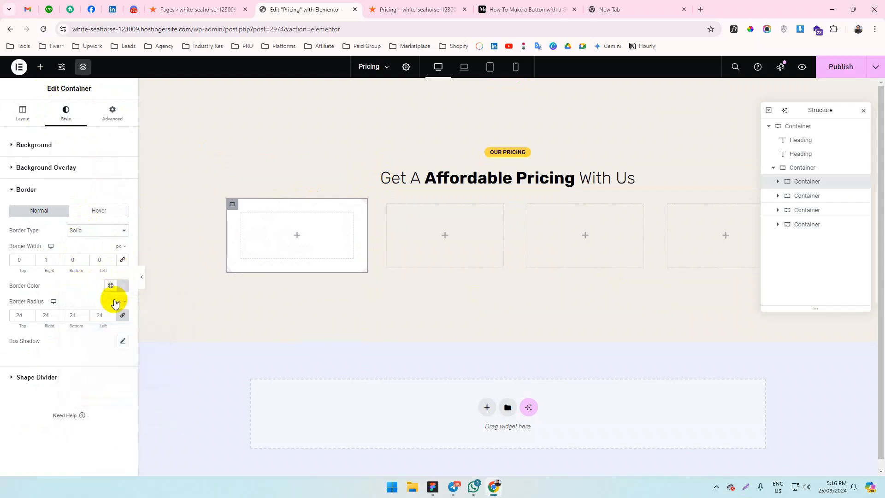
Switch to Figma and inspect the Basic label's gradient colour stops, font size and weight.
key(alt+Tab)
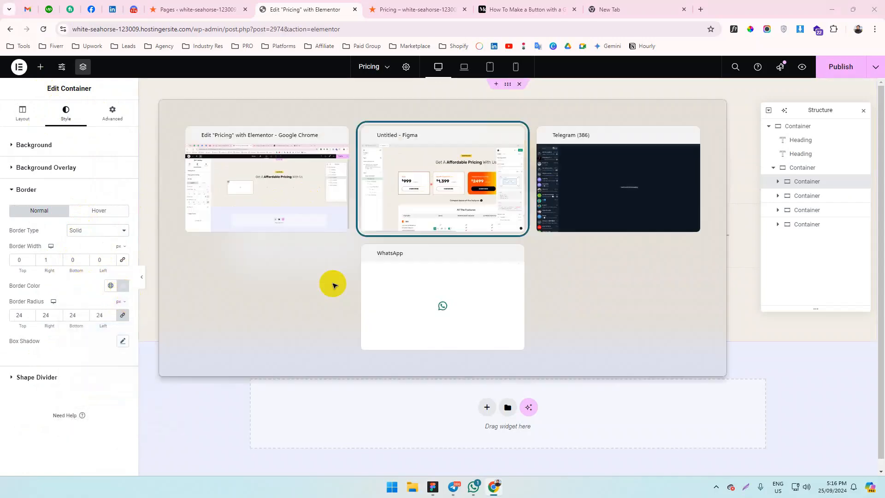
click(235, 180)
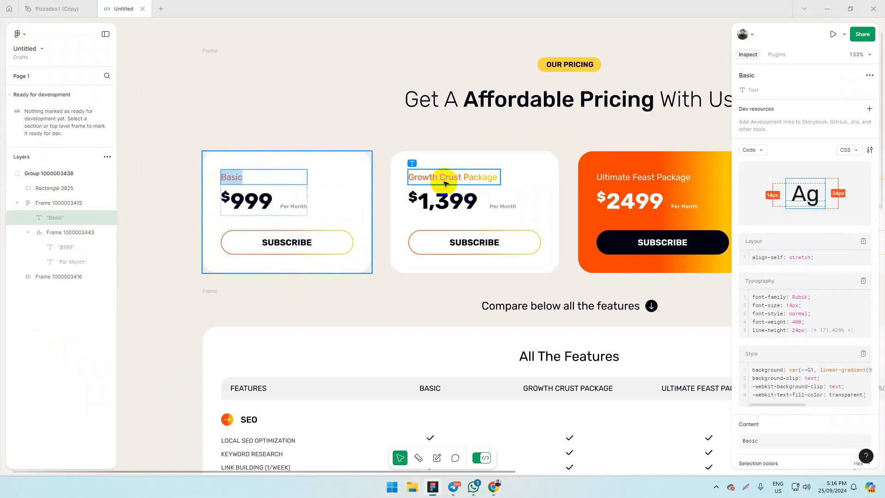
double_click(245, 181)
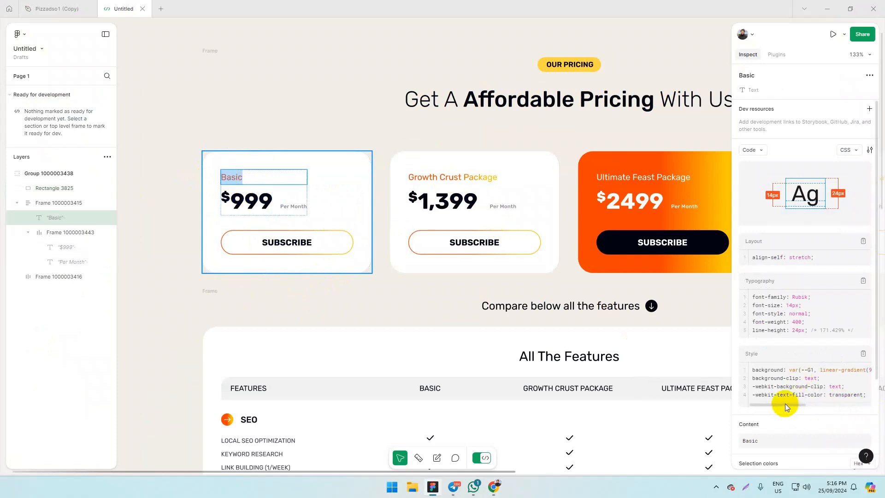
drag(786, 406, 829, 406)
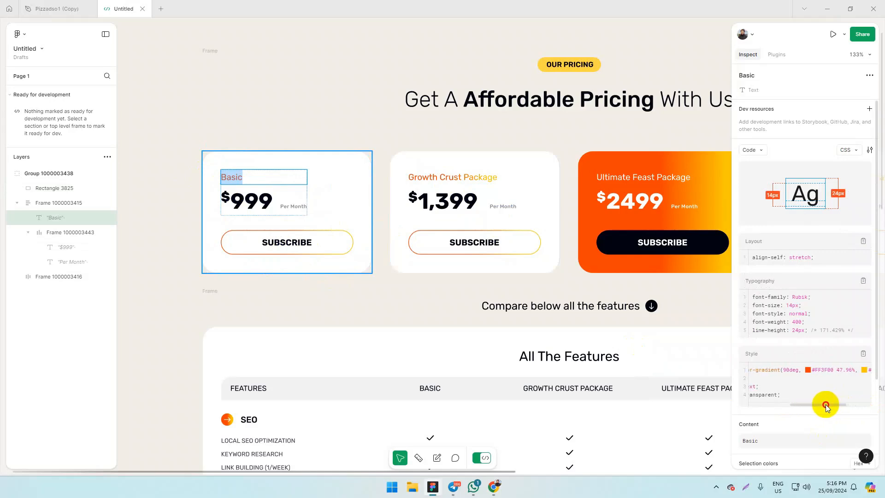
drag(826, 405, 846, 405)
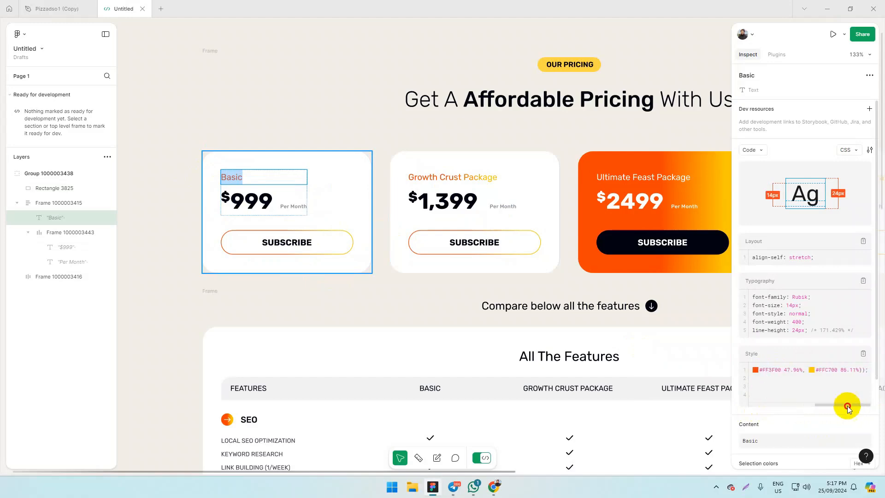
key(alt+Tab)
key(alt+Tab)
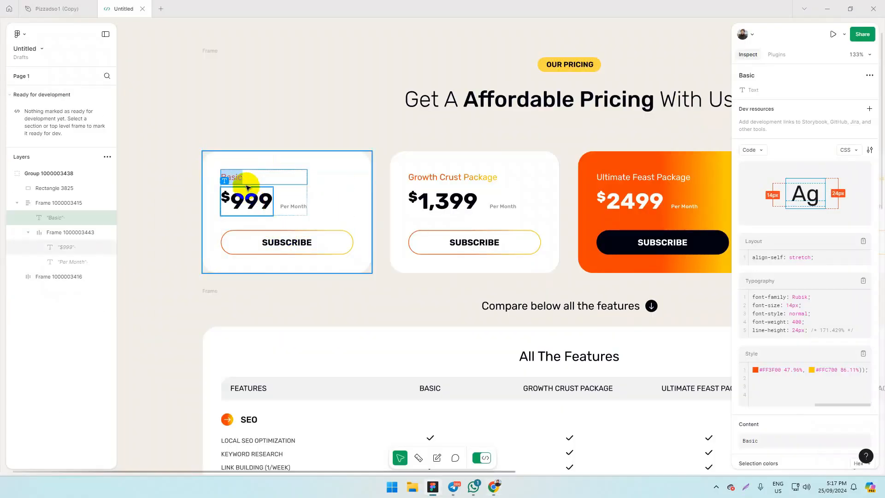
double_click(791, 305)
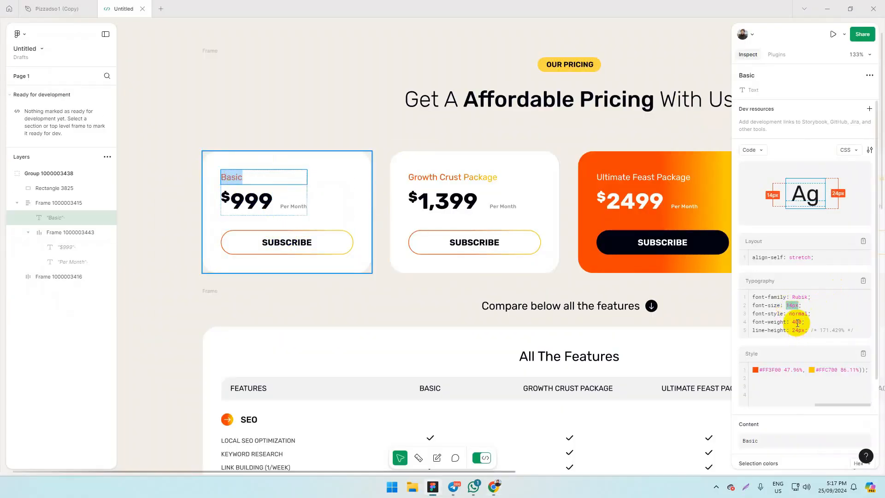
Add a Heading widget to the first card container in Elementor, with HTML tag p and the title "Basic".
key(alt+Tab)
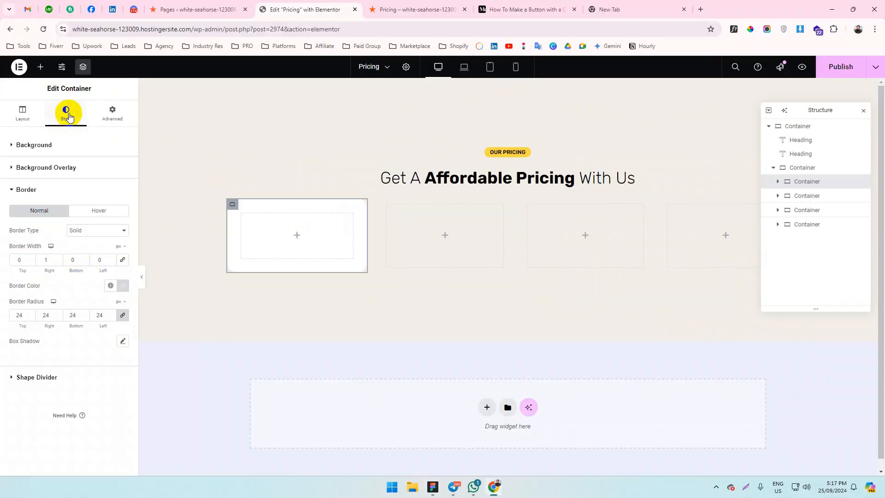
click(41, 68)
drag(61, 275, 296, 238)
click(85, 259)
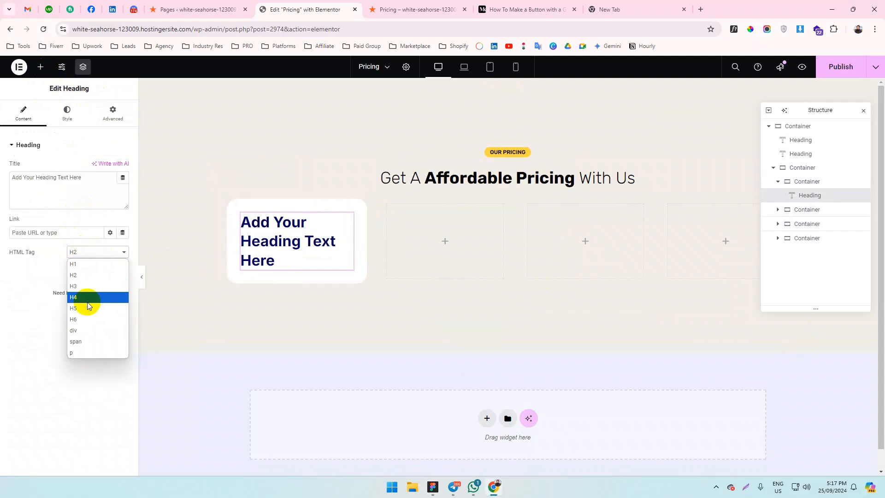
click(84, 353)
key(alt+Tab)
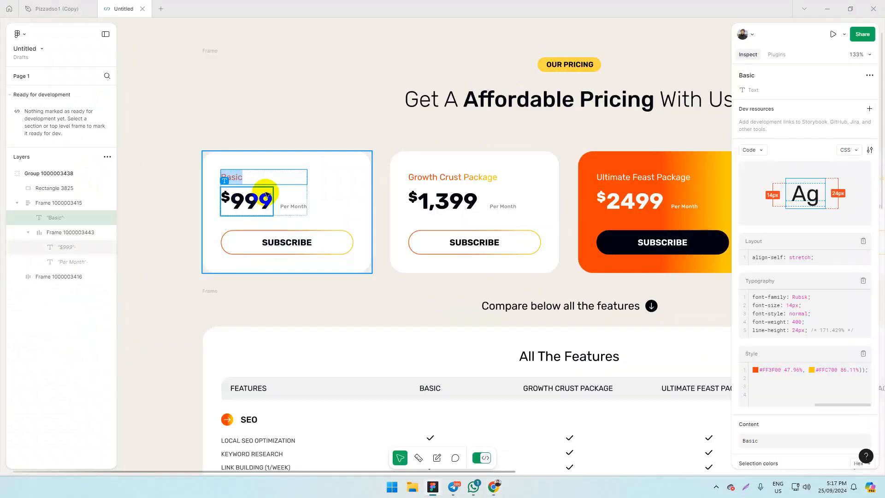
key(alt+Tab)
text(Basic)
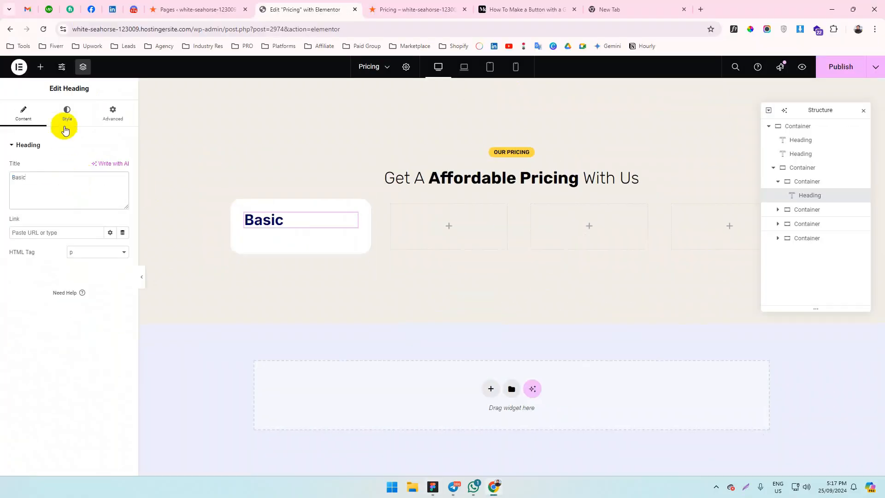
Set the Basic heading's typography to size 14 px, weight 400 (Normal) and line height 1.71 em, checking the values against Figma.
click(66, 113)
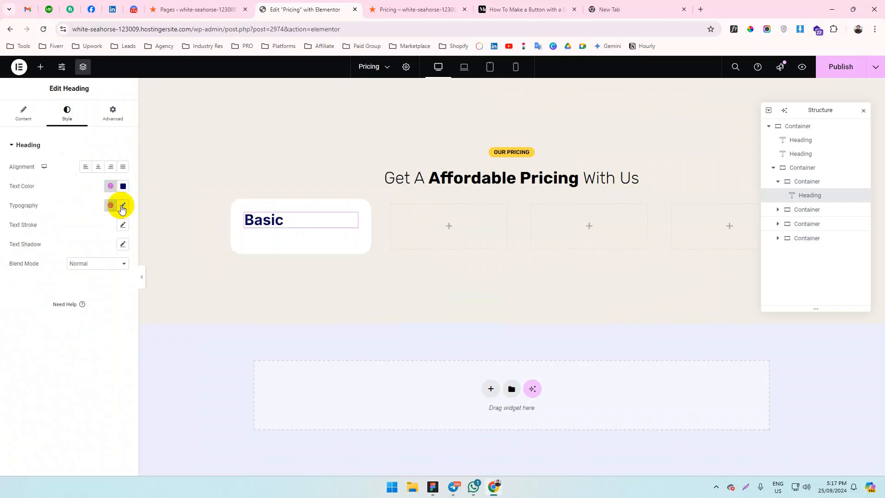
click(123, 205)
text(14)
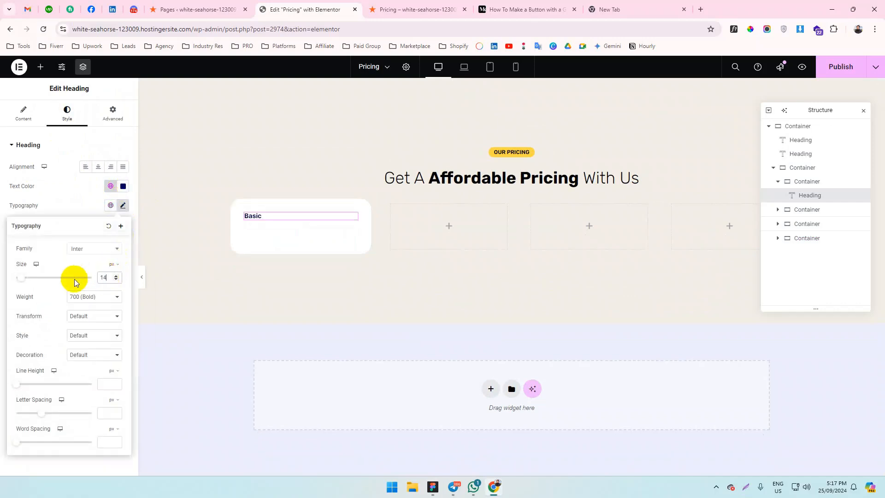
key(alt+Tab)
key(alt+Tab)
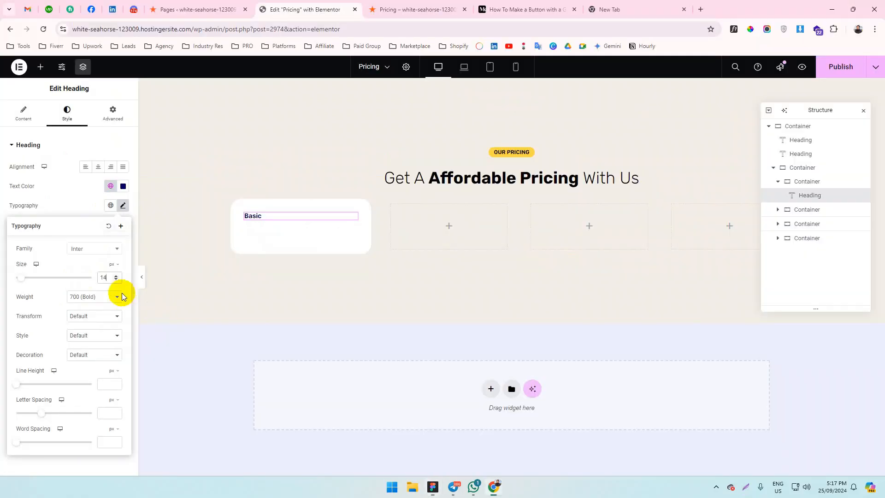
click(88, 297)
click(89, 341)
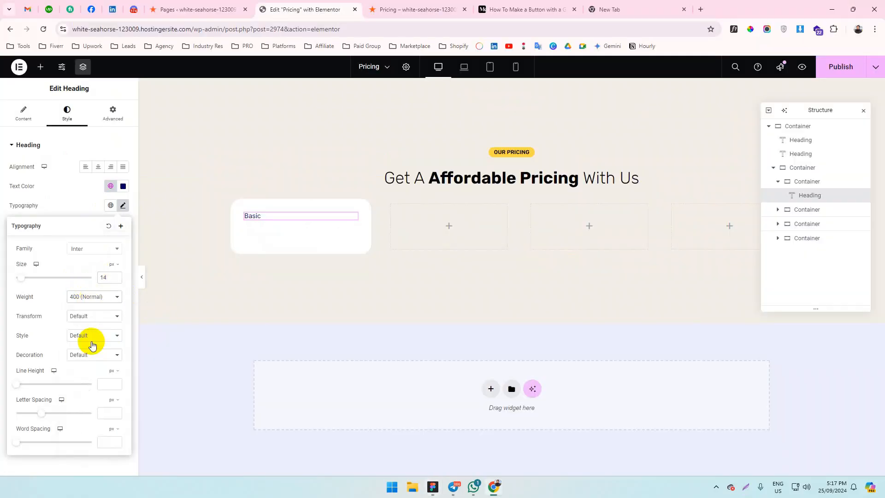
key(alt+Tab)
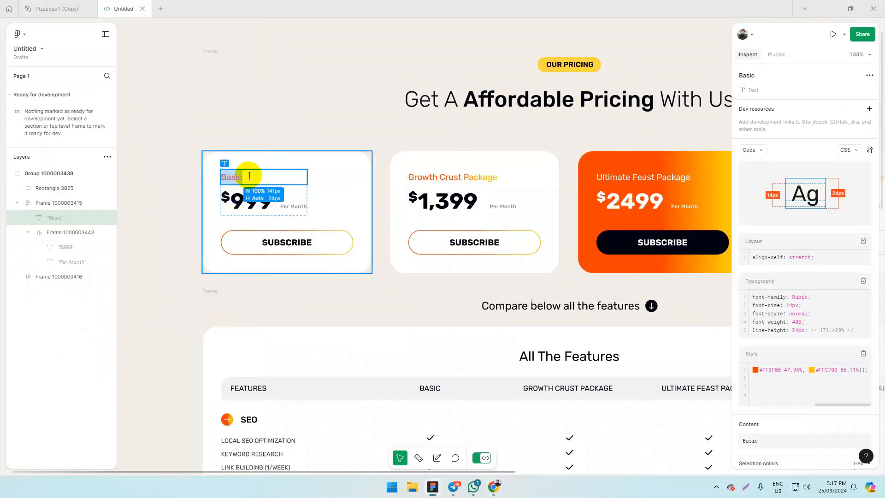
key(alt+Tab)
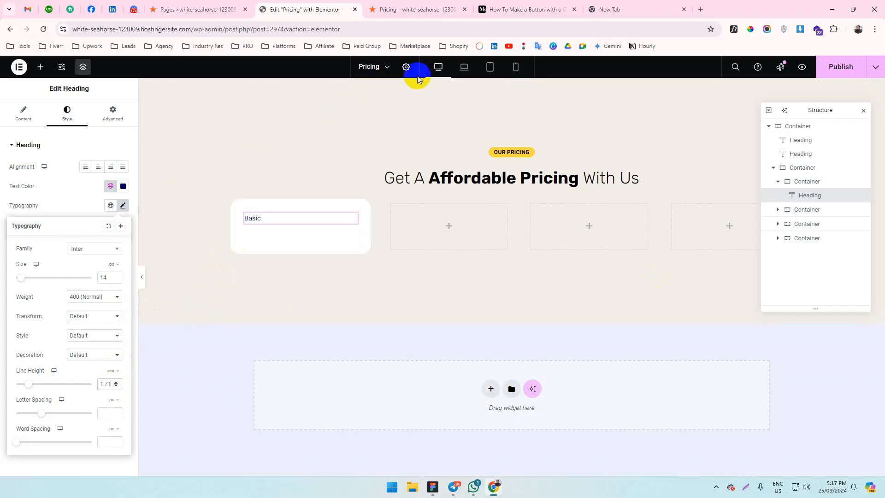
In the page's custom CSS, replace the .text-gradient declarations with the Basic label's CSS copied from Figma (90deg, #FF3F00 47.96%, #FFC700 86.11%).
click(406, 67)
click(112, 115)
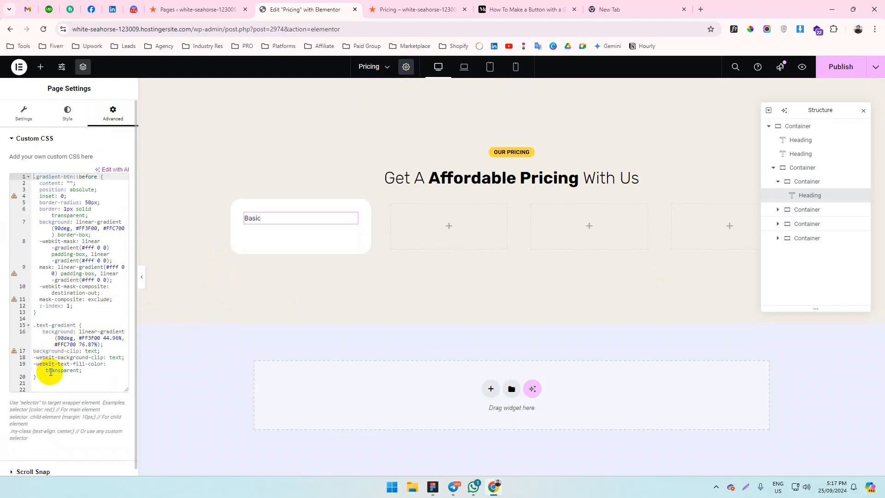
click(43, 376)
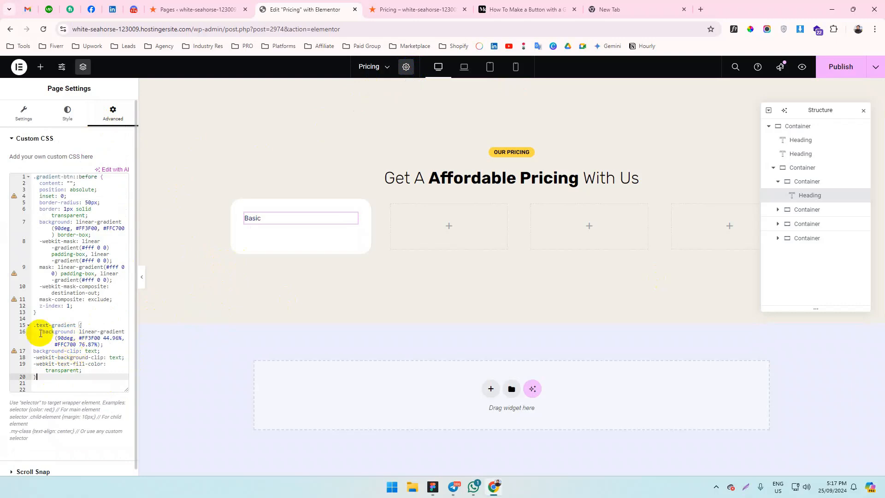
click(79, 325)
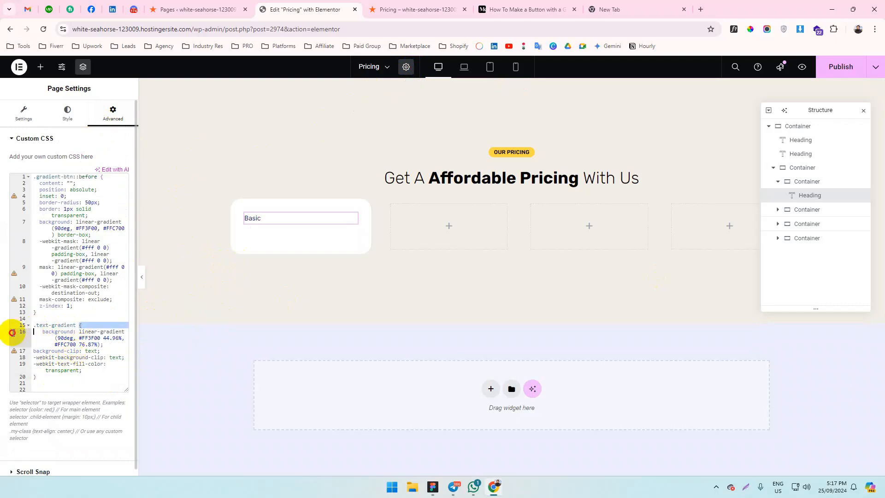
click(58, 325)
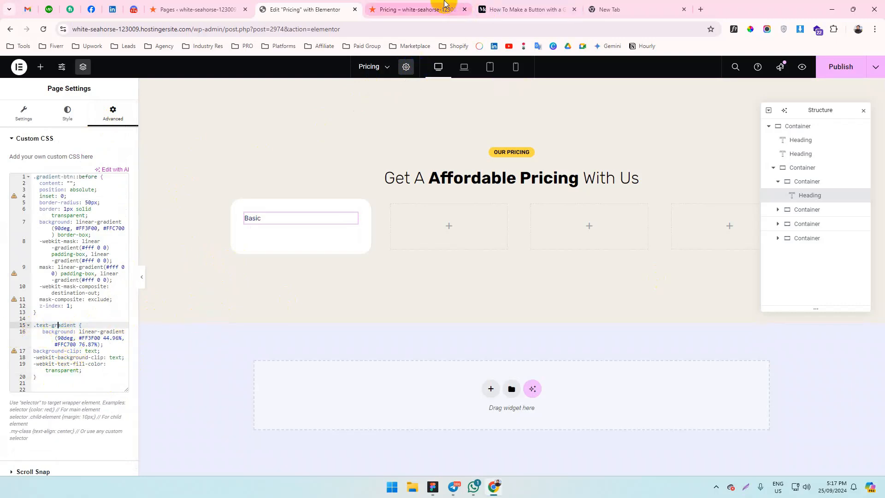
key(alt+Tab)
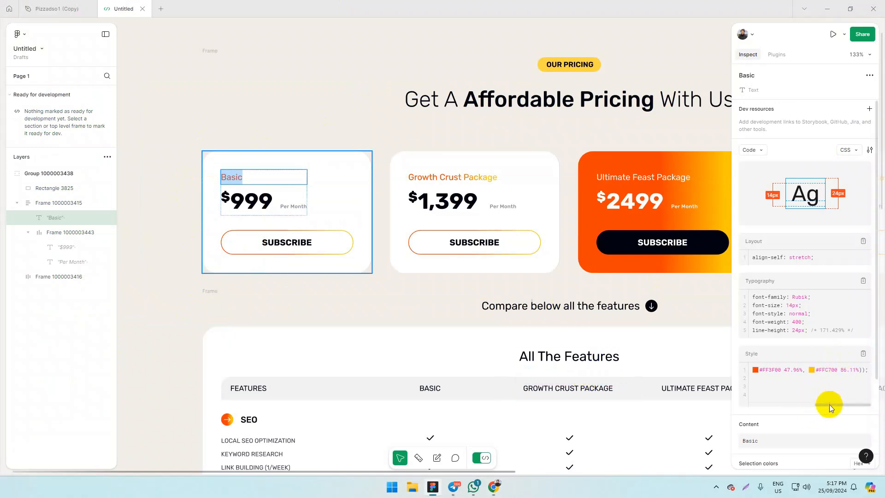
drag(829, 404, 759, 405)
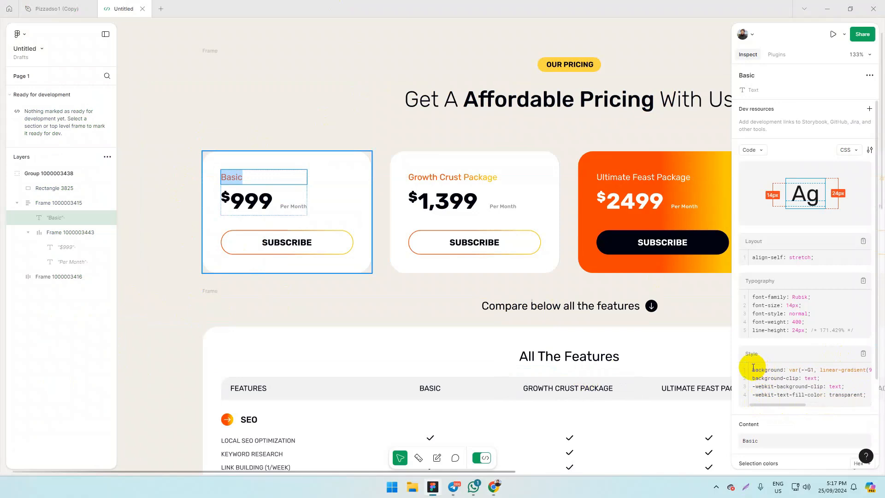
drag(751, 368, 824, 401)
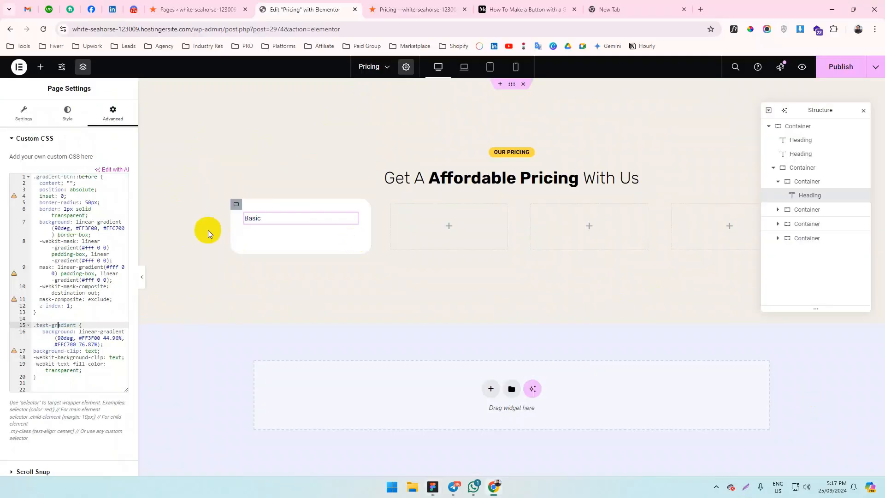
drag(41, 331, 94, 370)
text(background: var(--G1, linear-gradient(90deg, #FF3F00 47.96%, #FFC700 86.11%)); background-clip: text; -webkit-background-clip: text; -webkit-text-fill-color: transparent;)
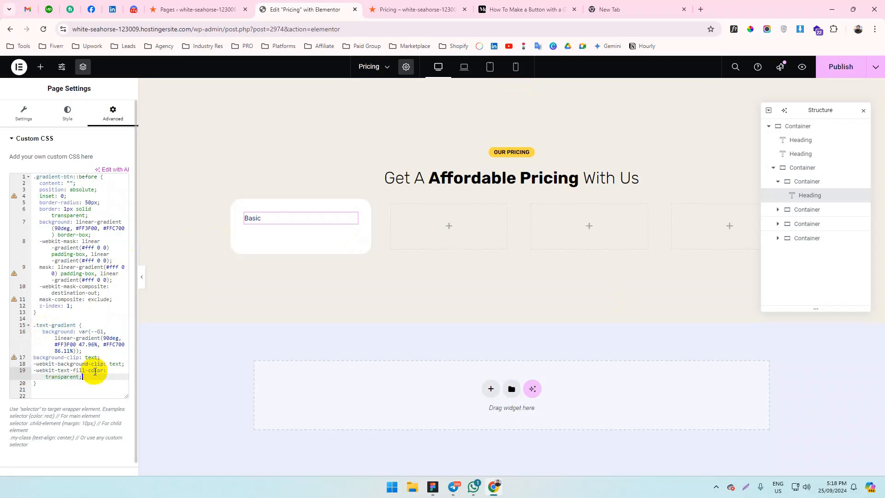
click(85, 365)
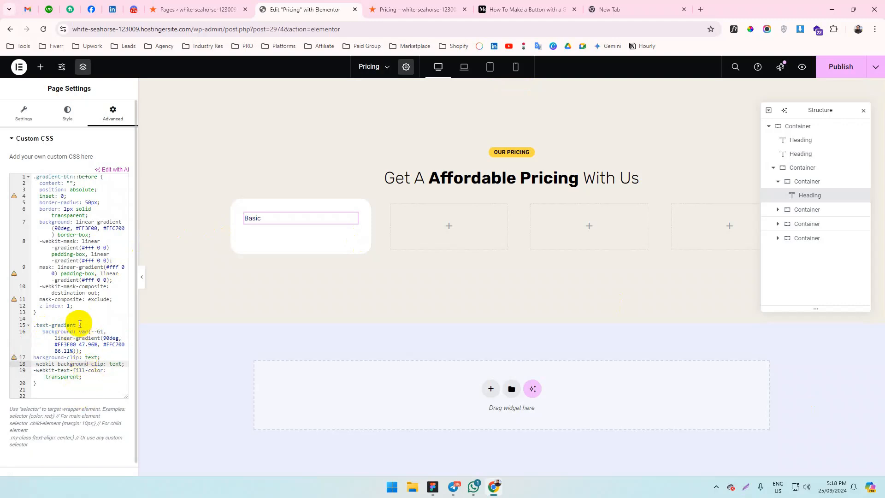
Assign the CSS class text-gradient to the Basic heading in the first card.
drag(76, 326, 37, 325)
click(292, 220)
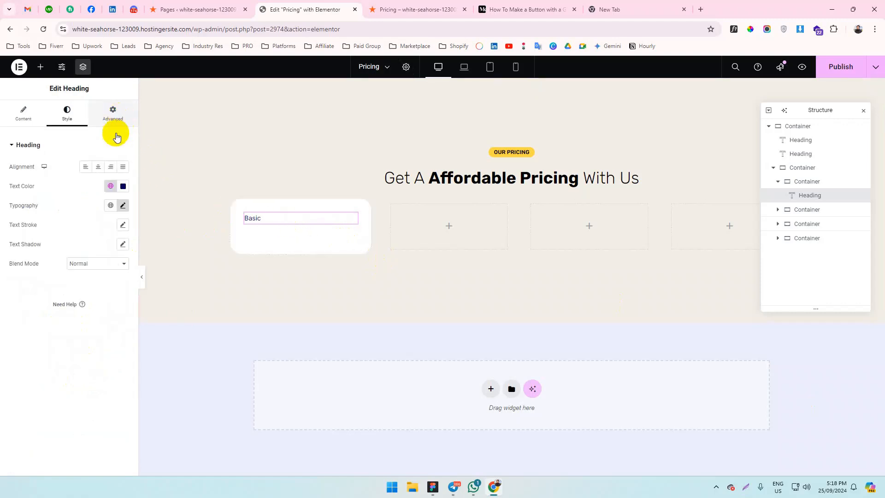
click(113, 115)
scroll(67, 364, down, 5)
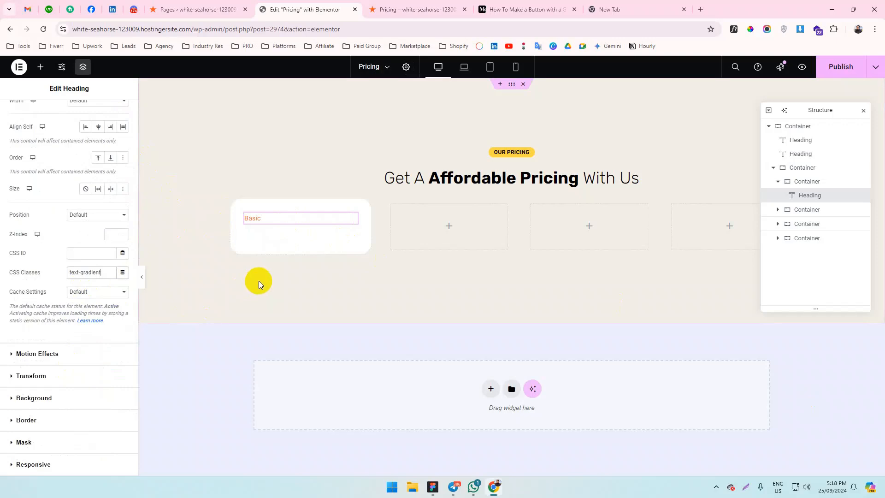
Switch to Figma to recheck the Basic label's gradient style and inspect the $999 price's typography.
key(alt+Tab)
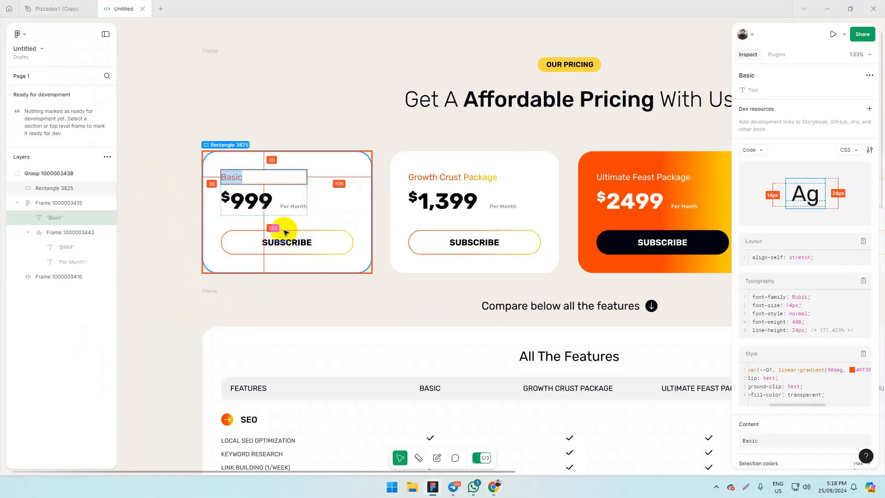
click(213, 223)
click(244, 177)
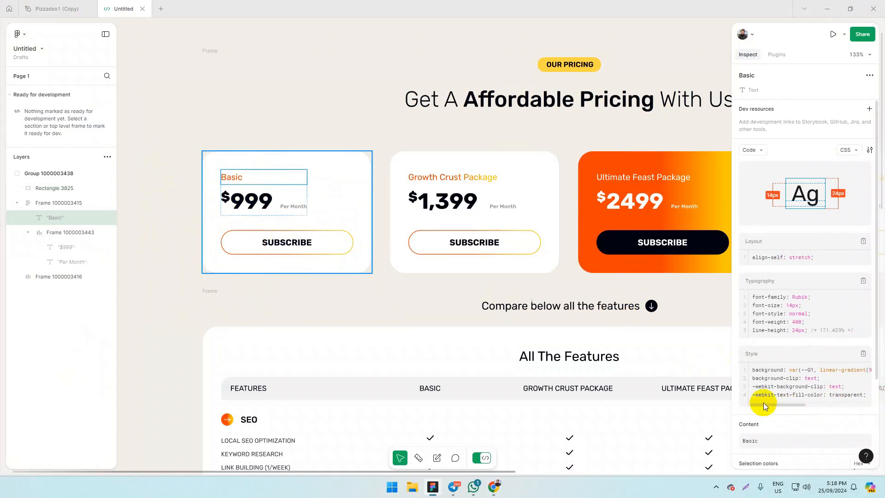
key(alt+Tab)
key(alt+Tab)
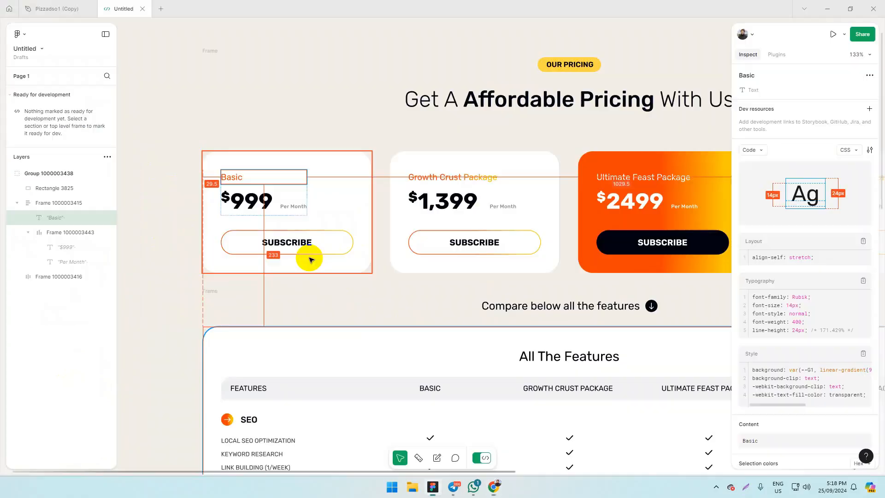
scroll(251, 203, down, 3)
click(251, 205)
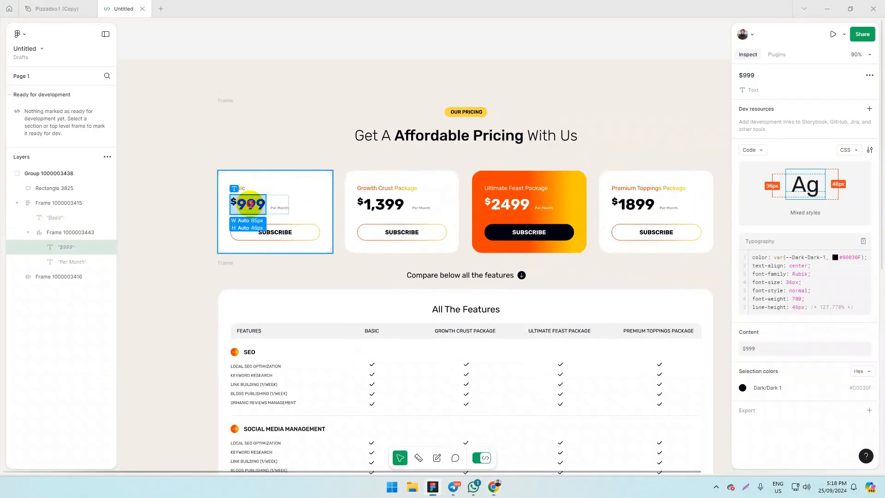
key(alt+Tab)
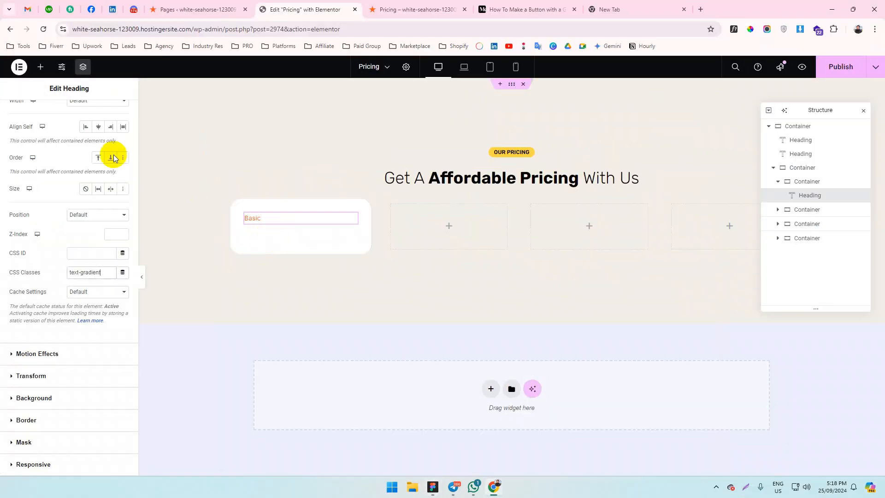
Add a second Heading widget below the Basic heading in Elementor, with HTML tag H2, comparing it with the Figma price.
scroll(69, 110, up, 3)
click(43, 108)
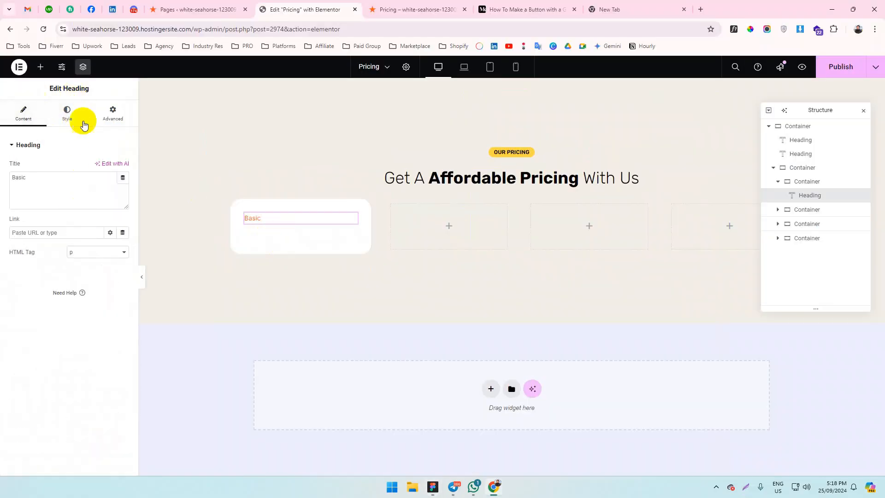
click(45, 68)
drag(60, 258, 289, 220)
click(86, 253)
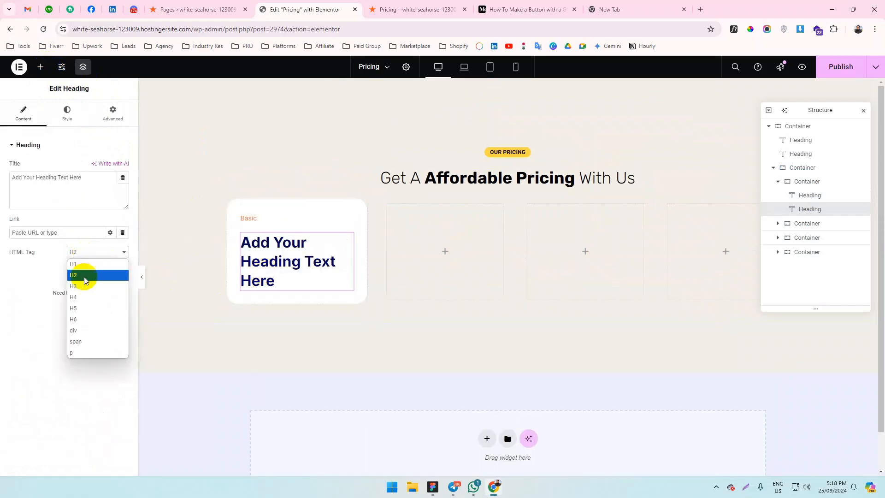
click(82, 273)
key(alt+Tab)
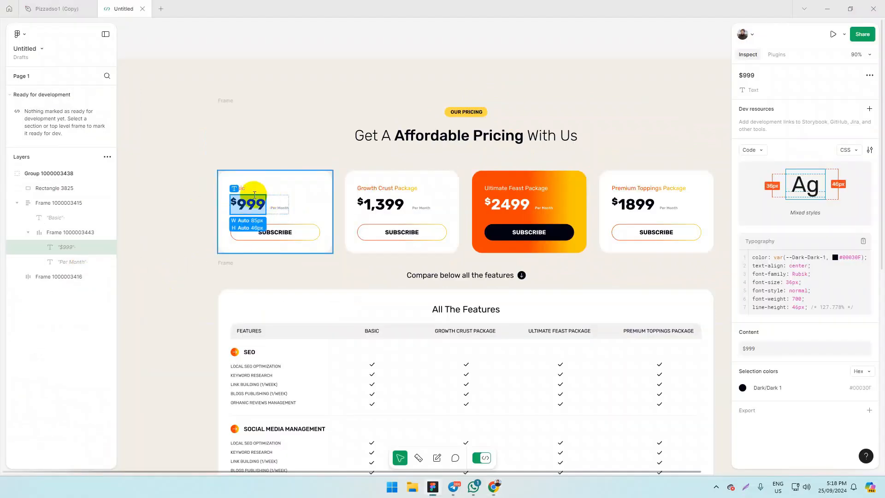
key(alt+Tab)
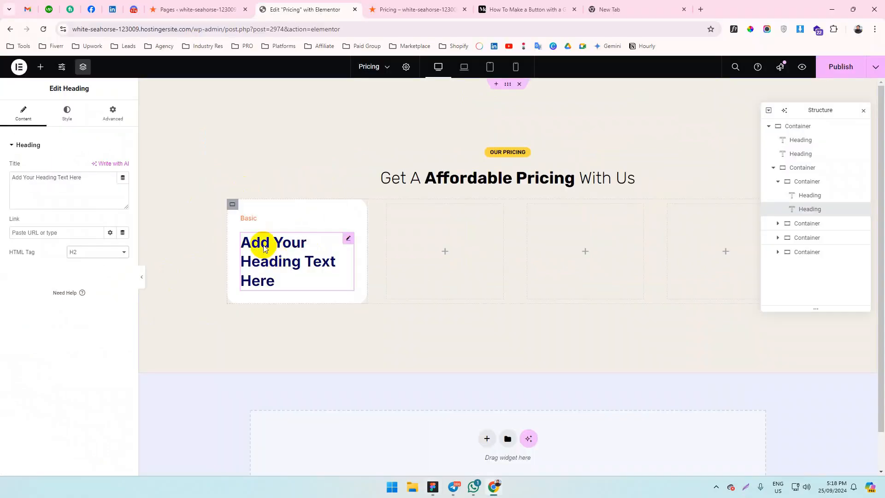
Set the first card container's column and row gaps to 5 px.
click(227, 201)
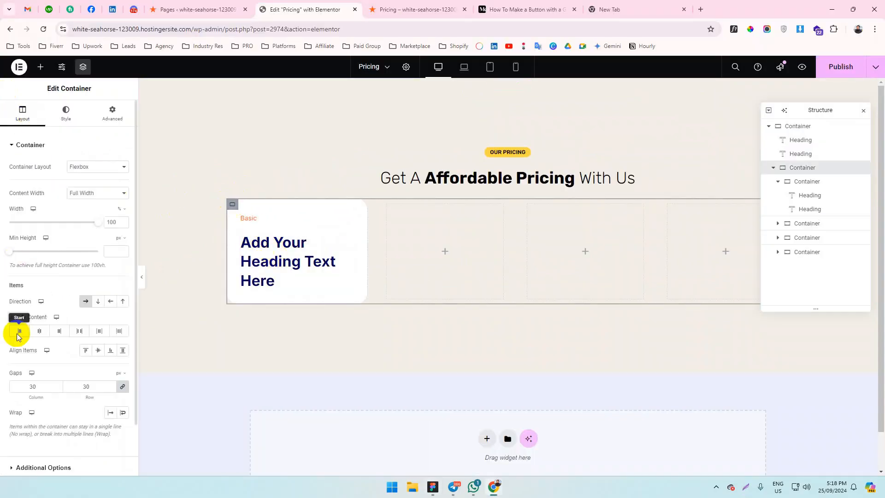
scroll(34, 343, down, 1)
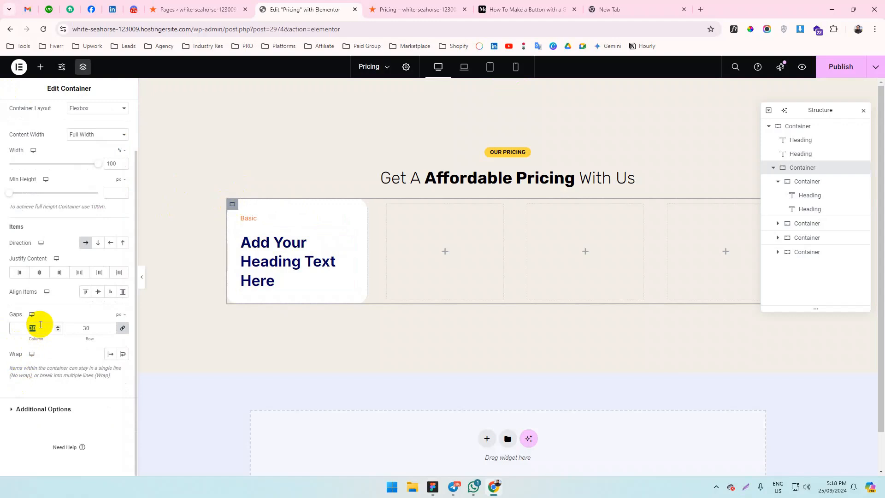
click(833, 182)
click(22, 112)
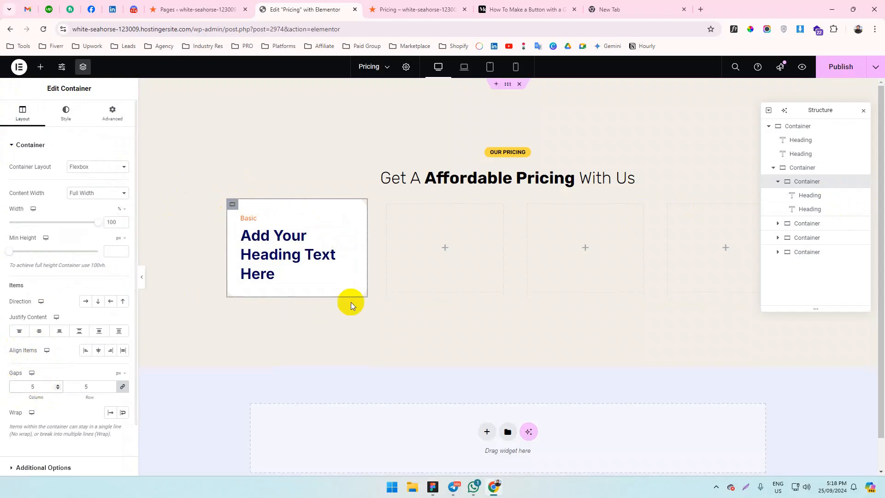
Set the second card heading's text colour to black and compare it with the Figma design.
click(308, 243)
click(67, 114)
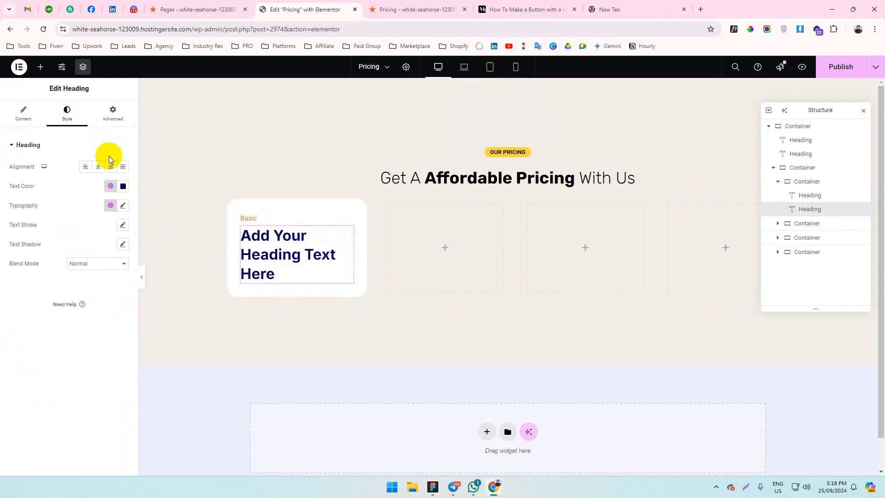
click(122, 186)
drag(79, 284, 42, 338)
click(30, 349)
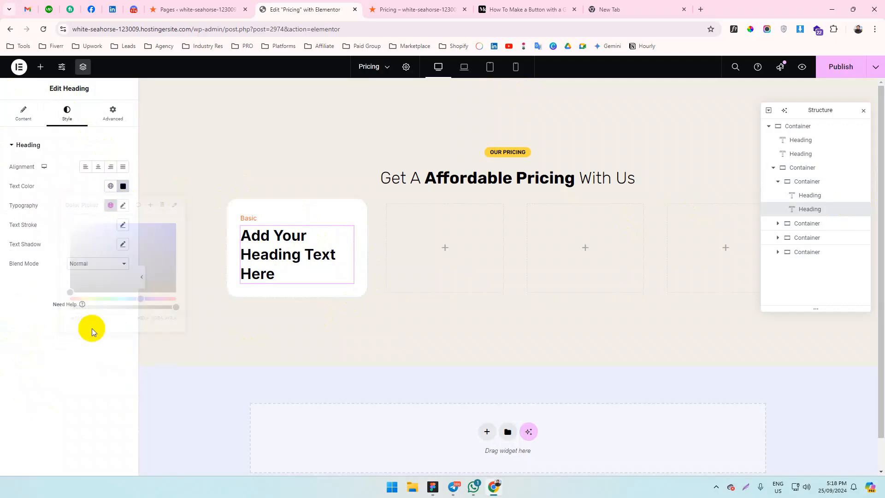
key(alt+Tab)
key(alt+Tab)
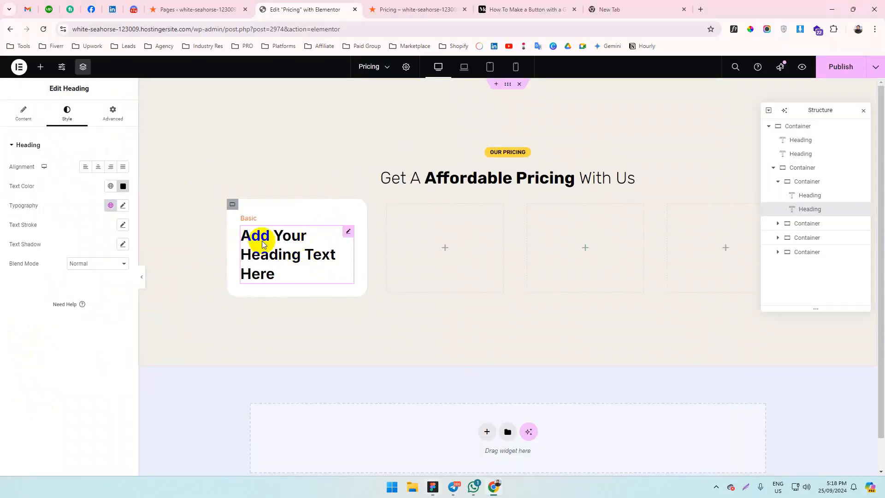
Change the second card heading's title to "$999", checking the price in Figma.
key(alt+Tab)
key(alt+Tab)
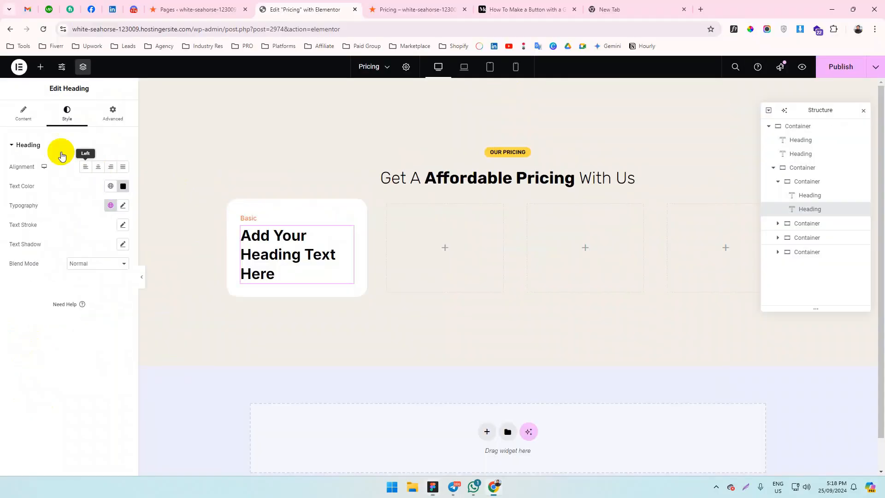
click(24, 114)
click(60, 189)
key(ctrl+a)
text($999)
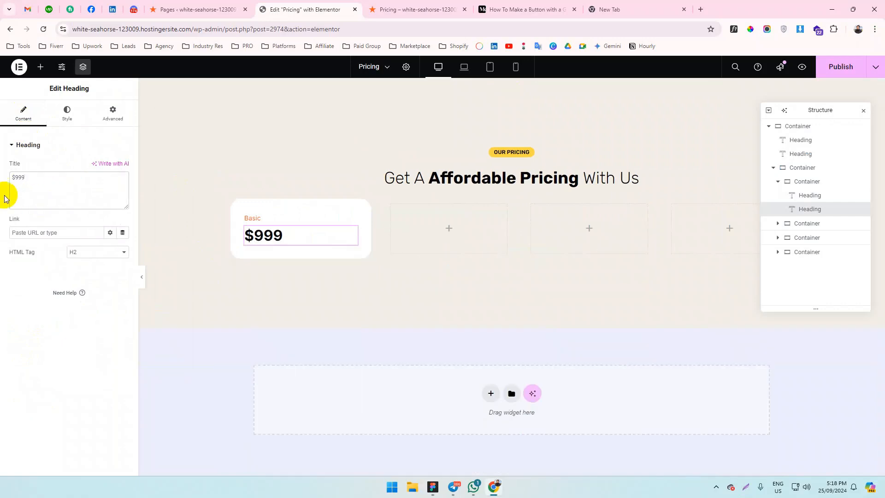
Set the $999 heading's font family to Rubik, checking the Figma design first.
key(alt+Tab)
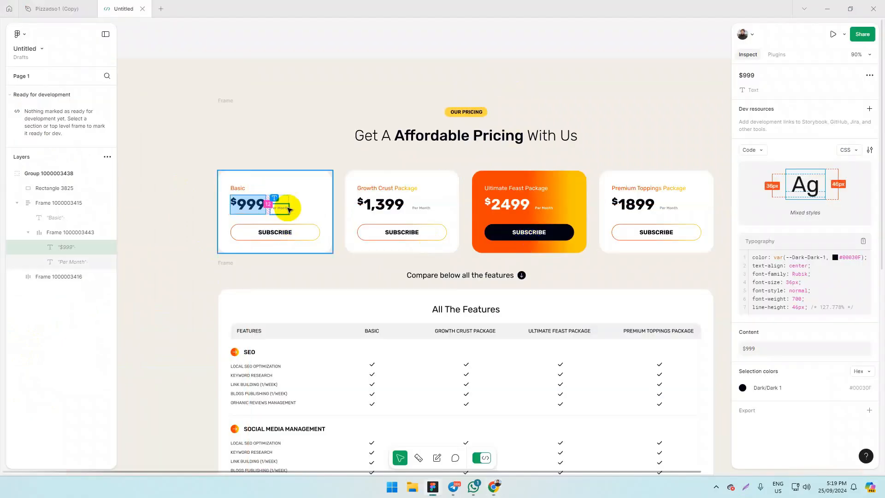
key(alt+Tab)
click(67, 113)
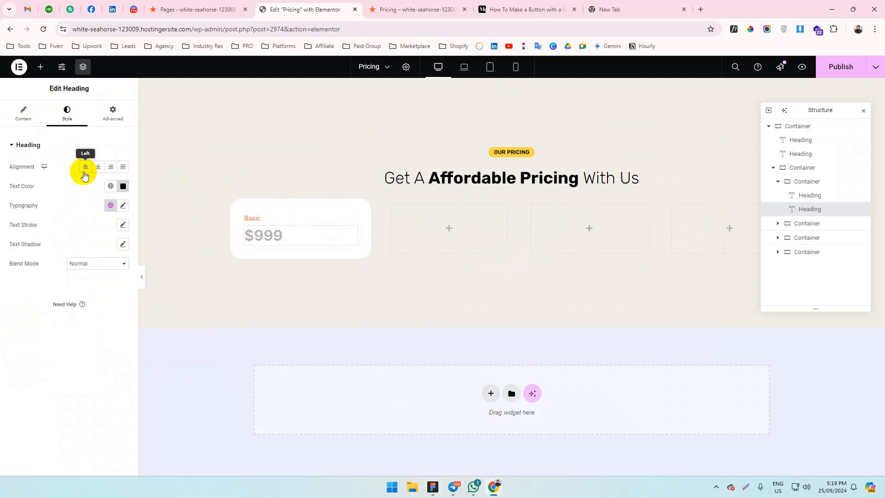
click(123, 205)
click(94, 252)
text(rubik)
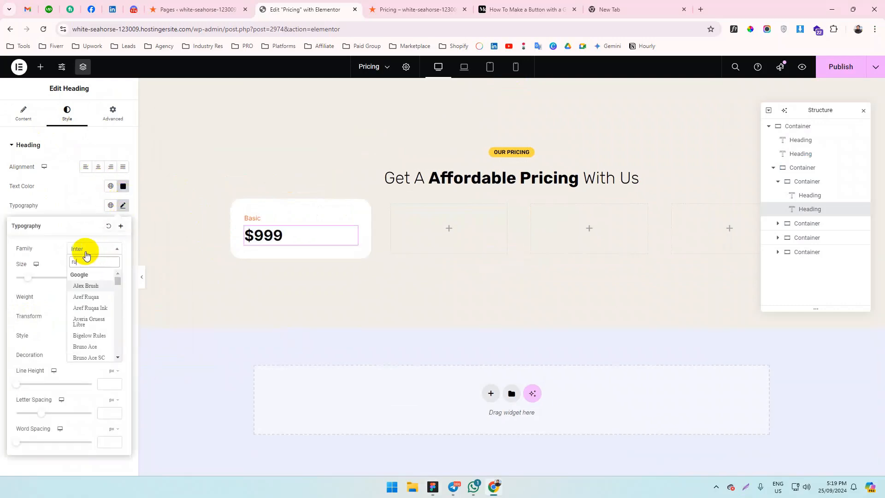
key(Return)
Check the price's font size, weight and line height in Figma, and set the $999 heading's size to 36 px in Elementor.
key(alt+Tab)
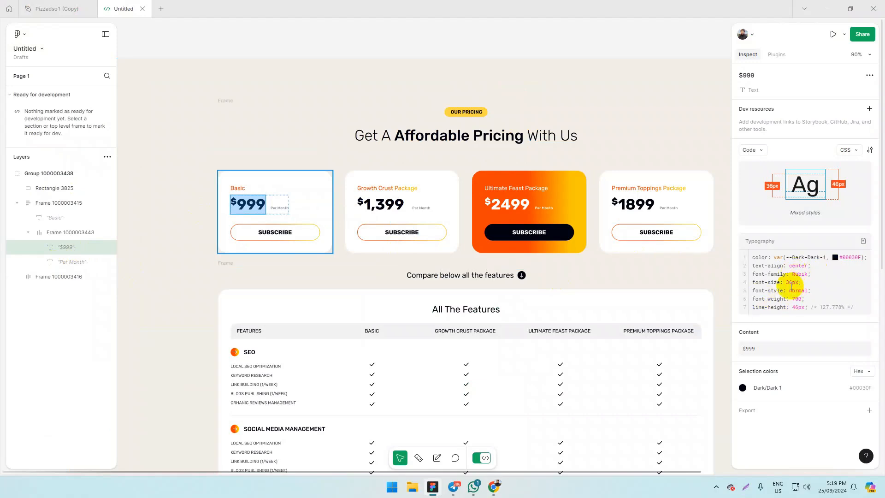
double_click(797, 298)
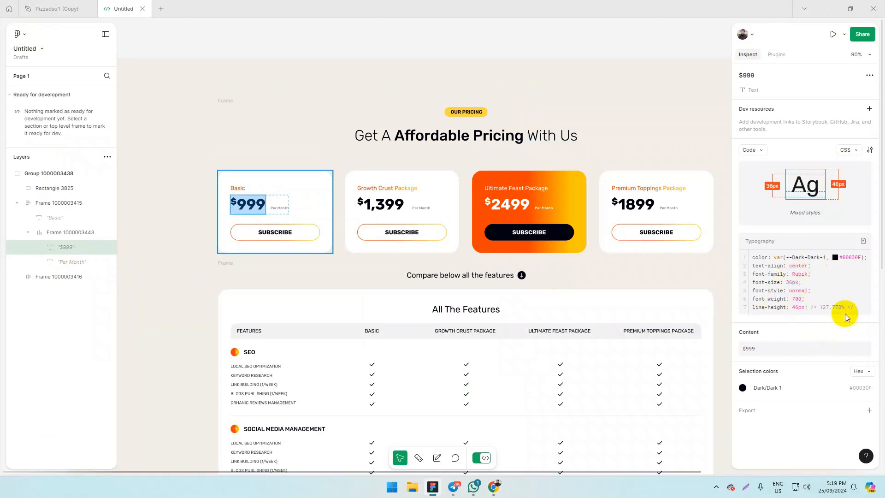
key(alt+Tab)
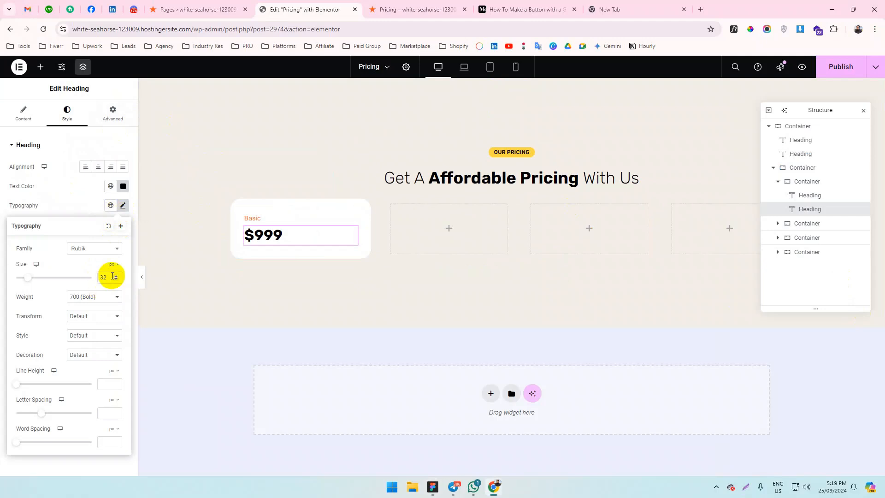
click(115, 276)
click(116, 275)
click(115, 275)
click(115, 275)
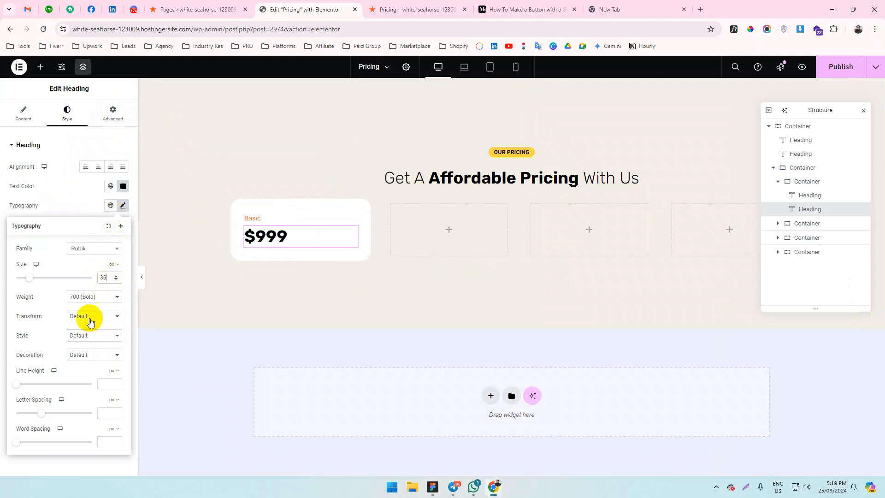
Set the $999 heading's line height to 1.26 em and wrap the dollar sign in its title in <sup> tags.
click(106, 384)
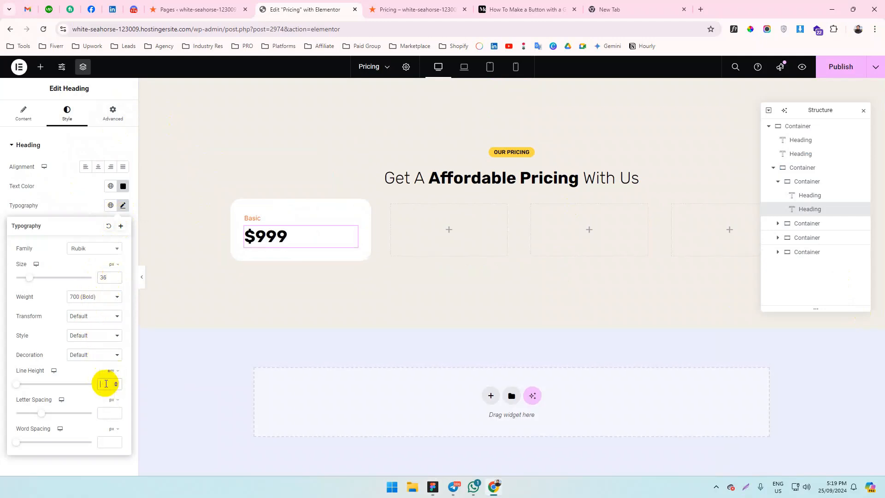
text(1.26)
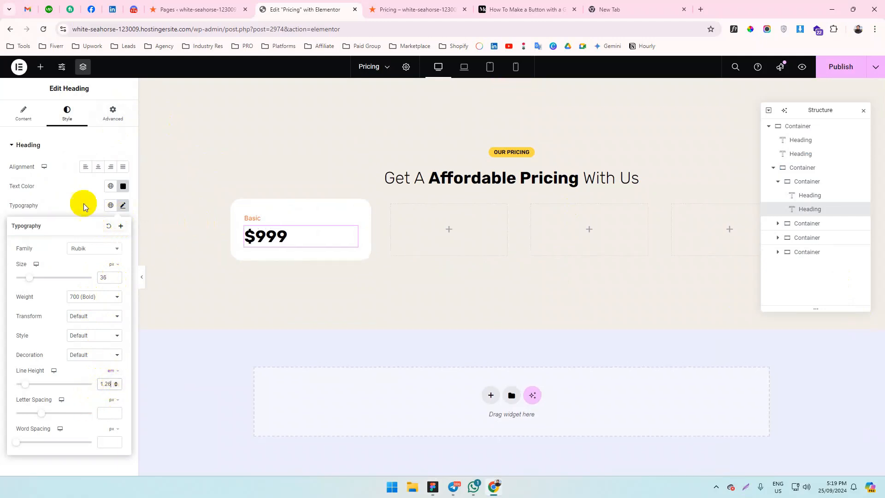
click(36, 126)
click(14, 176)
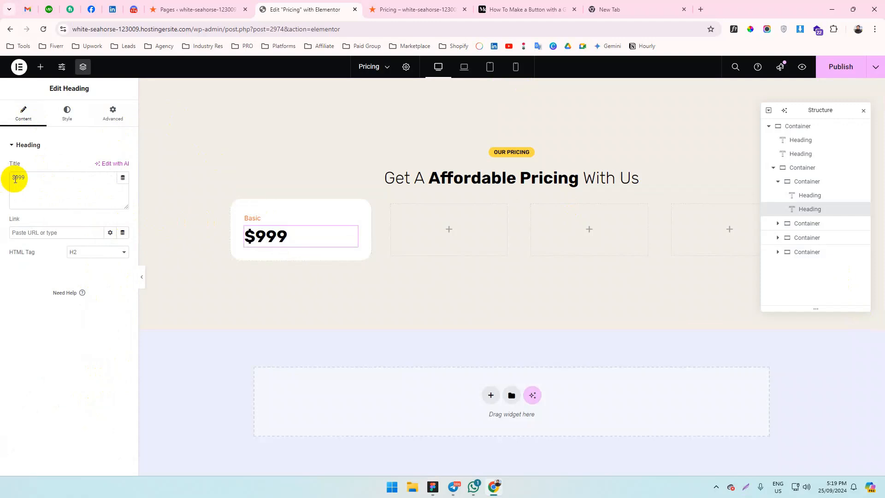
click(13, 175)
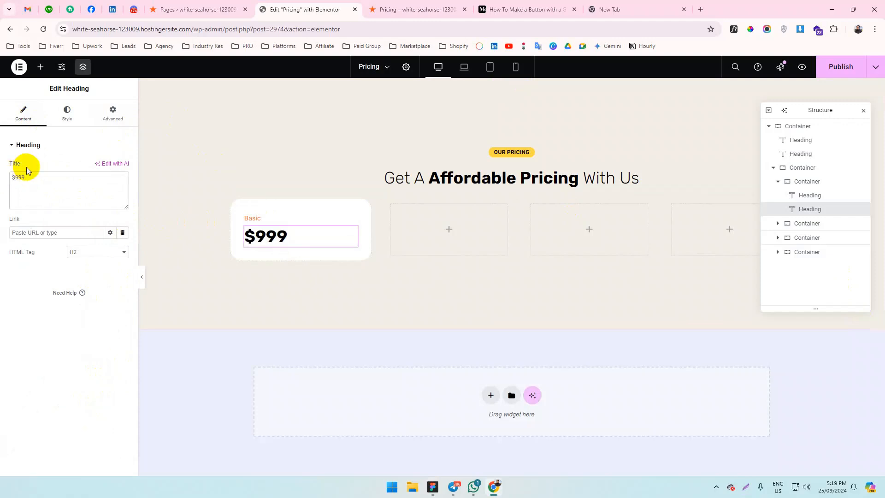
text(<>)
text(s)
text(up>)
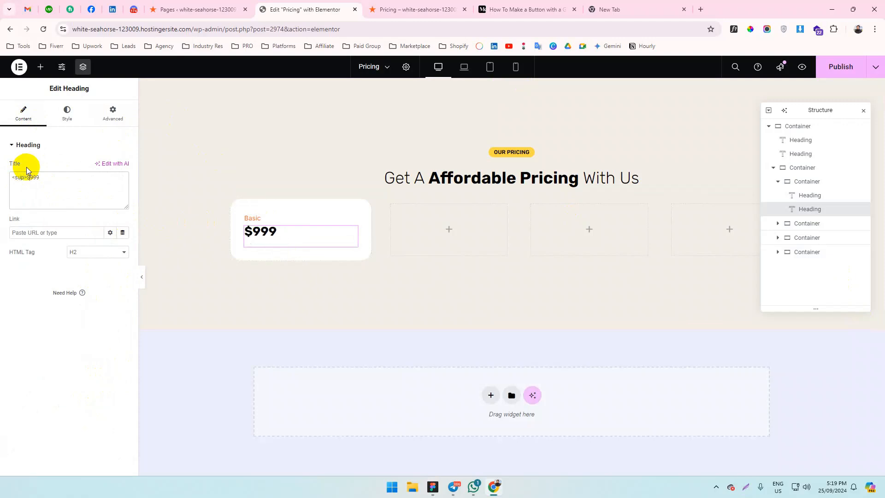
text(<>/sup>)
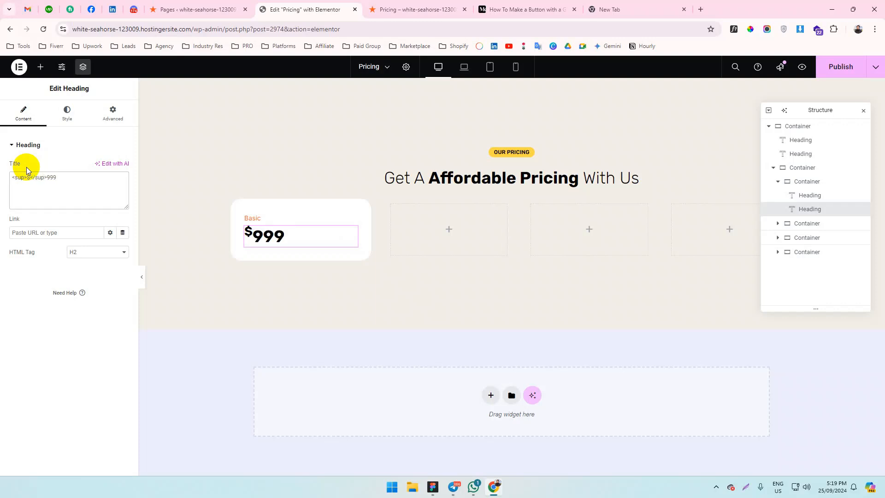
Check the "Per Month" text styling in Figma, and append <span>Per Month</span> after 999 in the Elementor heading title.
key(alt+Tab)
click(280, 206)
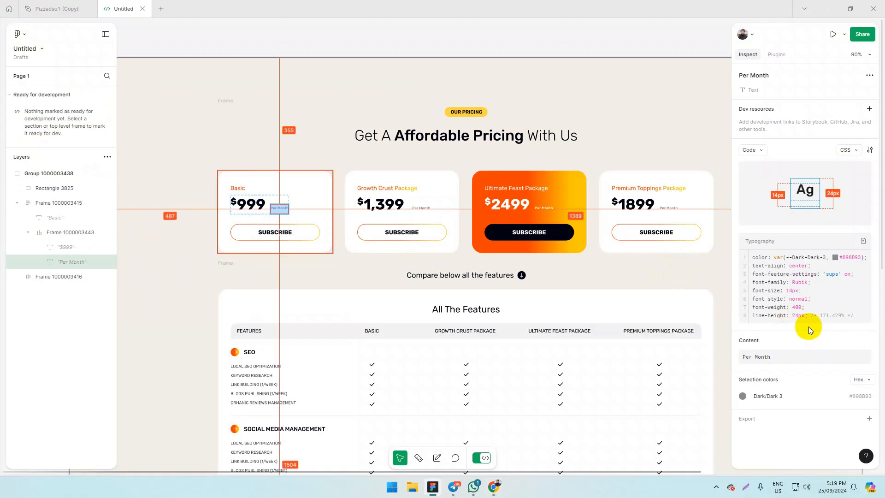
key(alt+Tab)
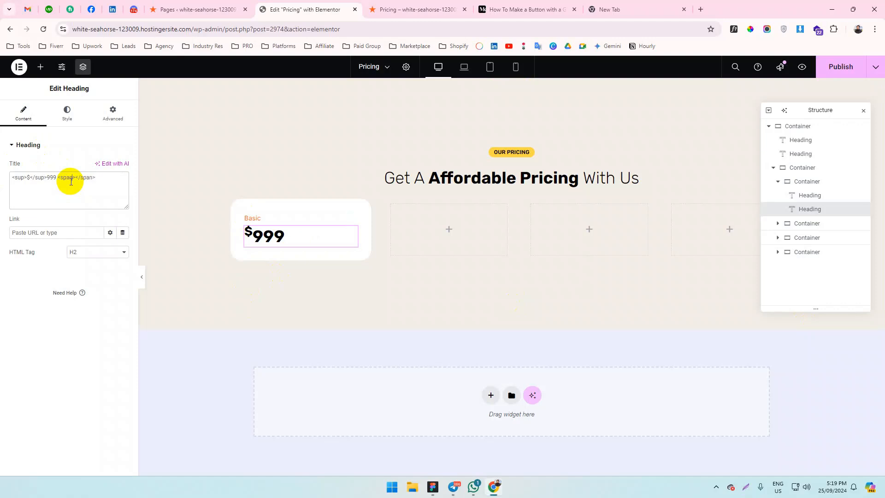
text(Per Month)
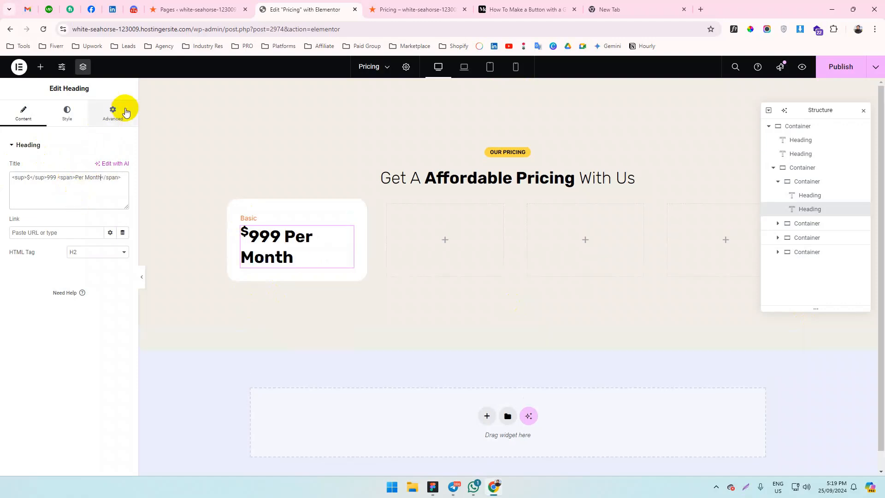
Start a custom CSS rule on the price heading that targets "selector span".
click(110, 116)
scroll(56, 277, down, 5)
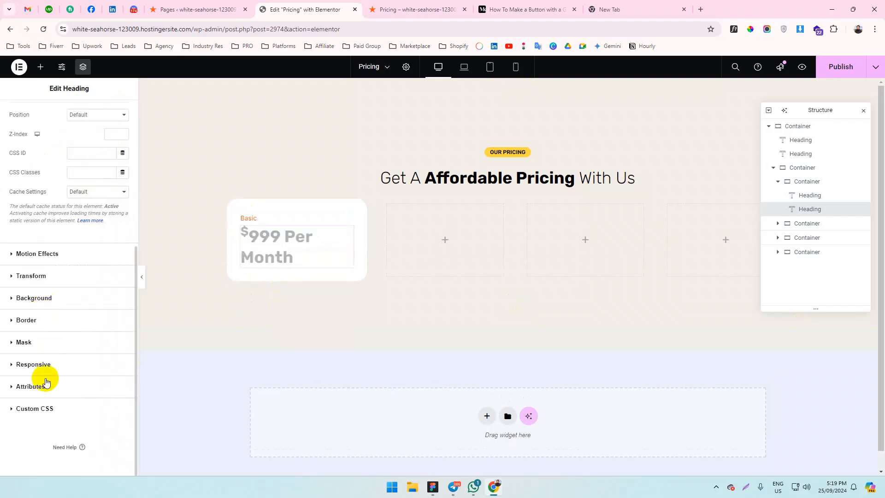
click(40, 423)
click(52, 345)
text(s)
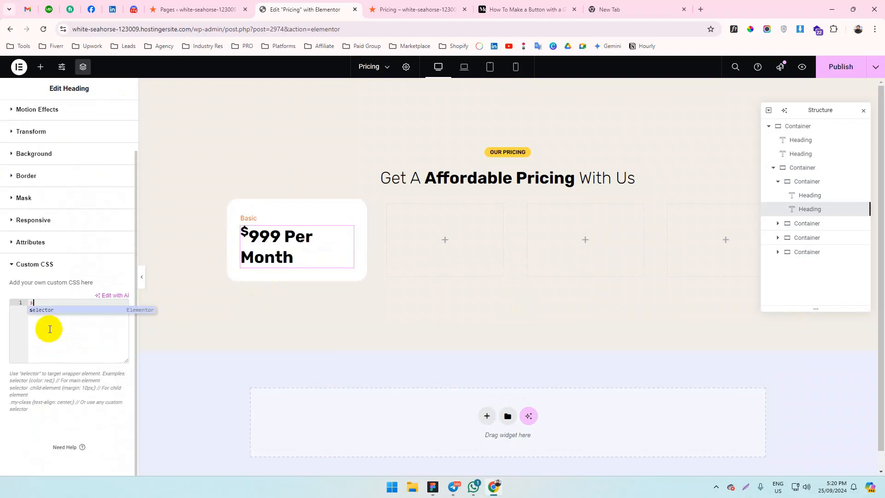
key(Return)
text(span)
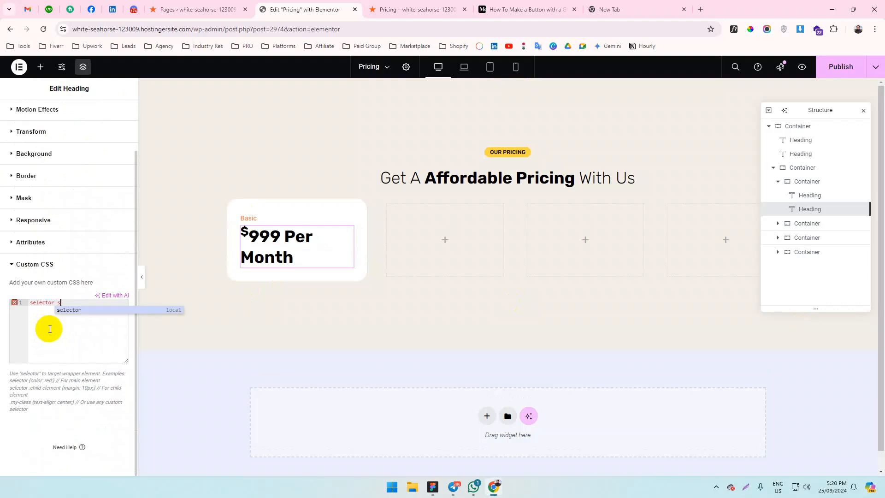
text({)
key(Return)
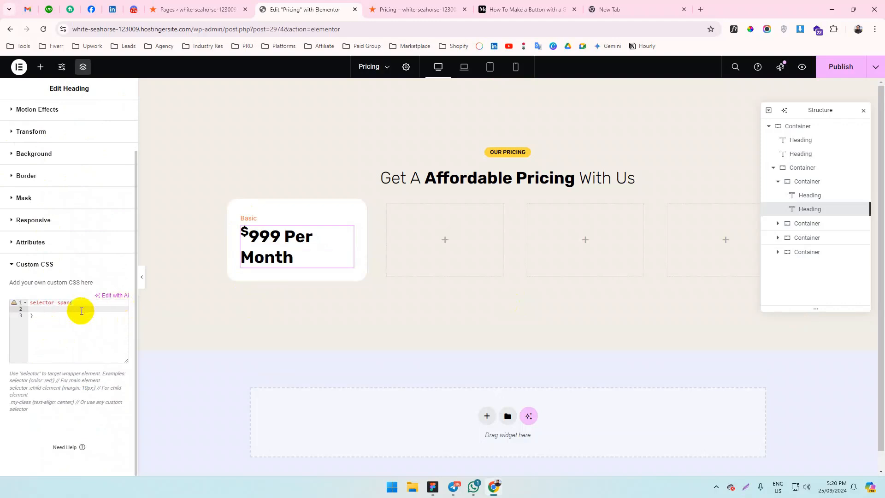
Add font-size: 14px and font-weight: 400 to the price heading's span rule.
text(c)
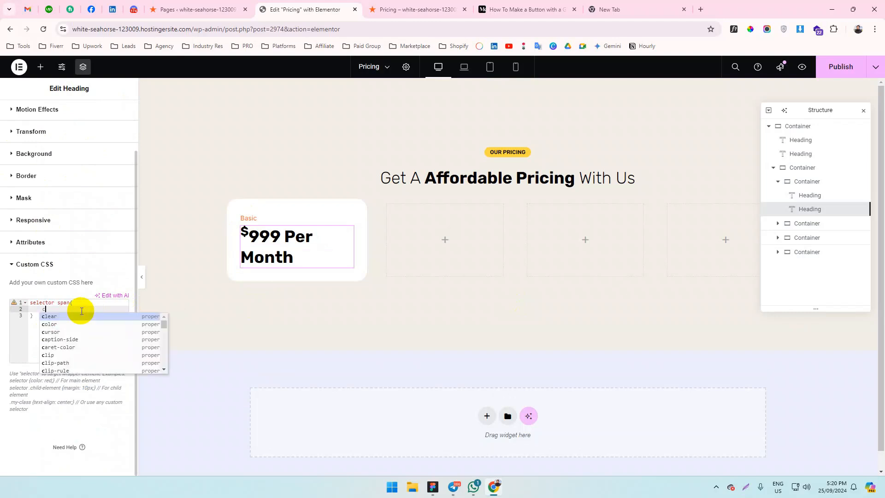
key(BackSpace)
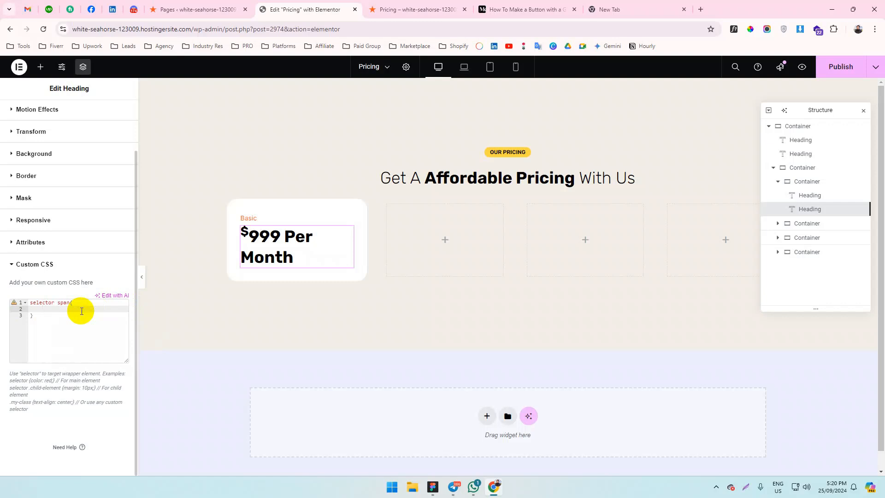
text(font\]t)
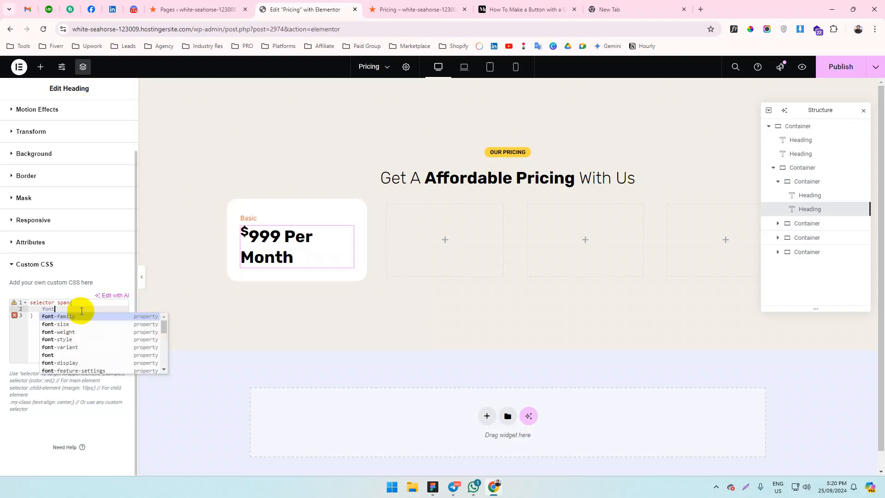
key(Down)
key(Return)
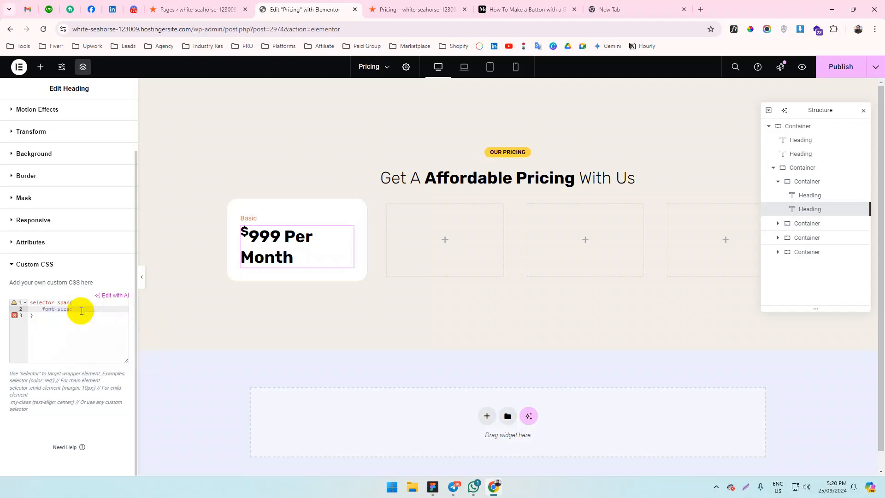
text(14px)
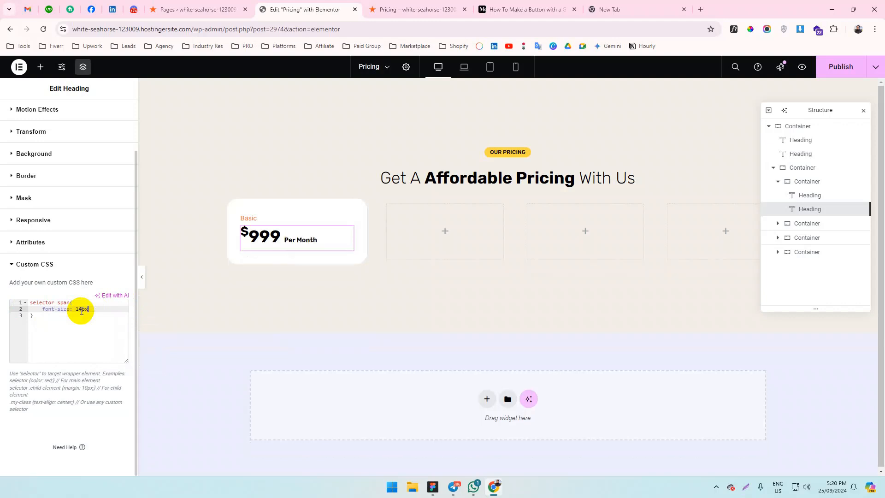
text(;)
key(Return)
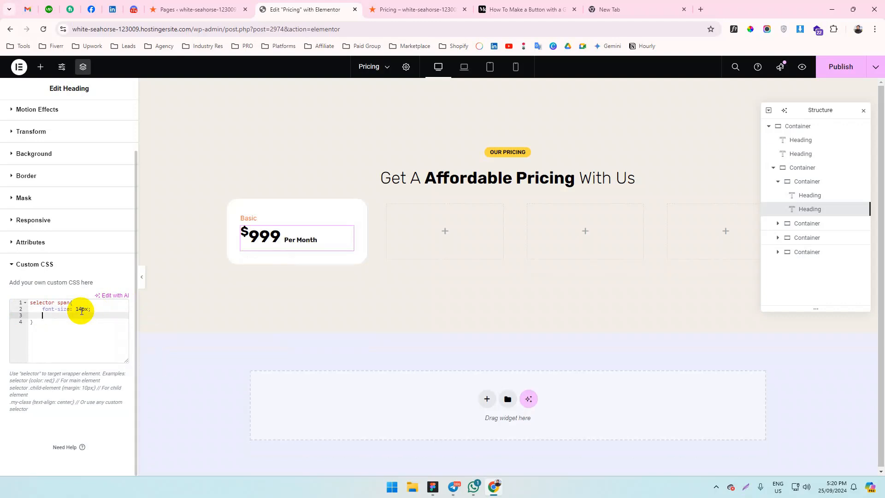
text(font-w)
key(Return)
text(400;)
key(Return)
Copy the "Per Month" colour code from Figma and add color: #898B93 to the span rule in Elementor.
key(alt+Tab)
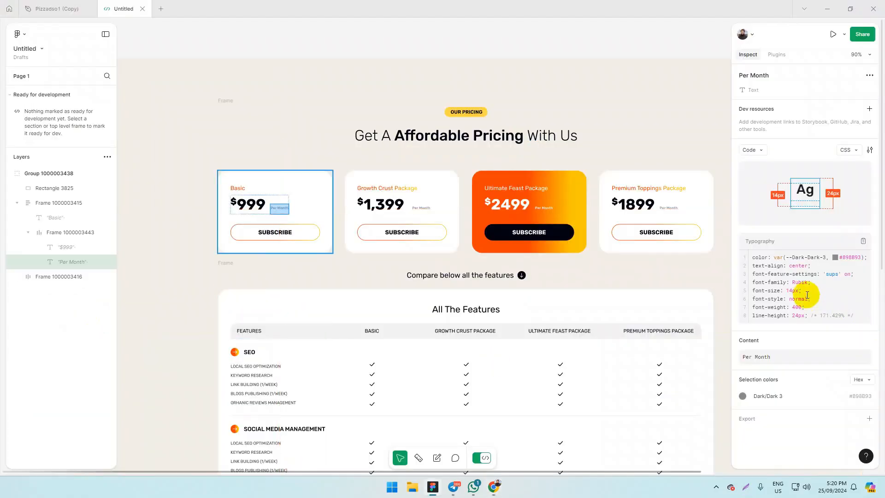
click(848, 257)
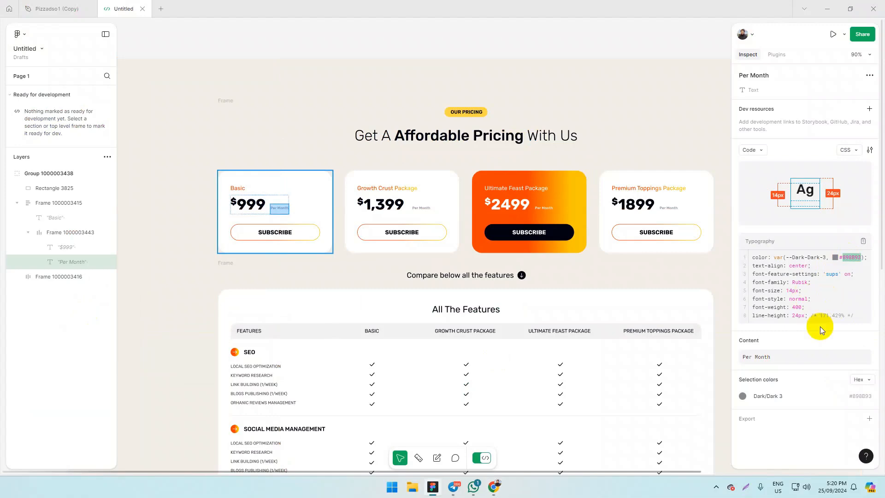
key(alt+Tab)
text(co)
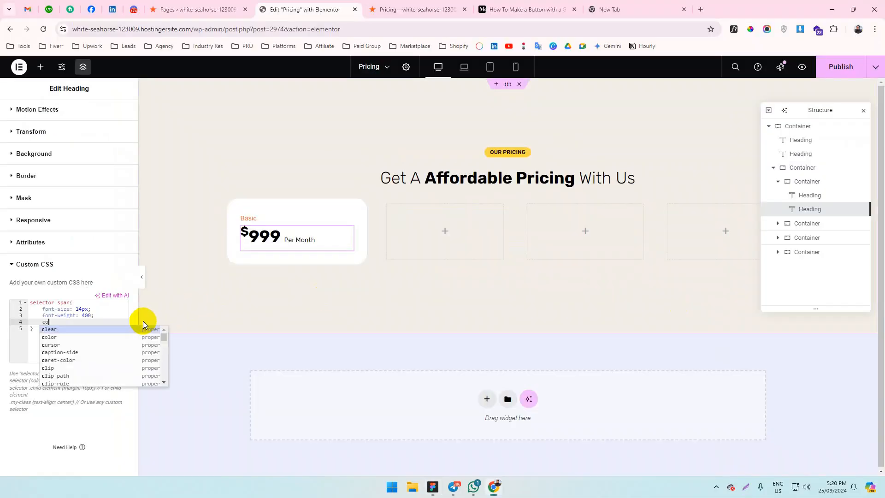
text(lor: #898B93)
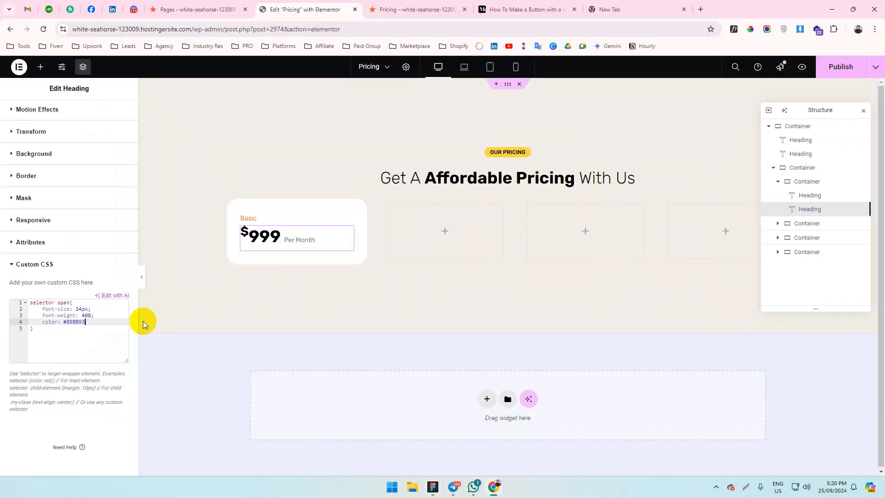
text(;)
Check the "Per Month" line height in Figma and add line-height: 1.71em to the span rule in Elementor.
key(alt+Tab)
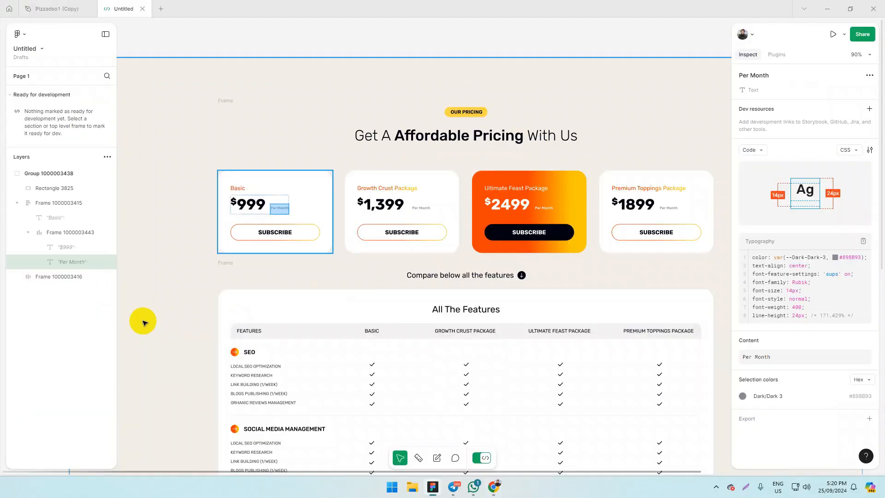
key(alt+Tab)
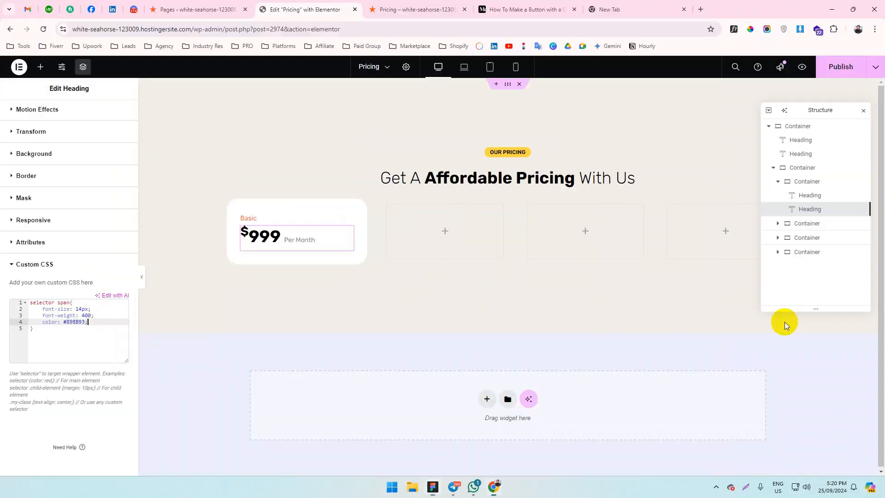
key(Return)
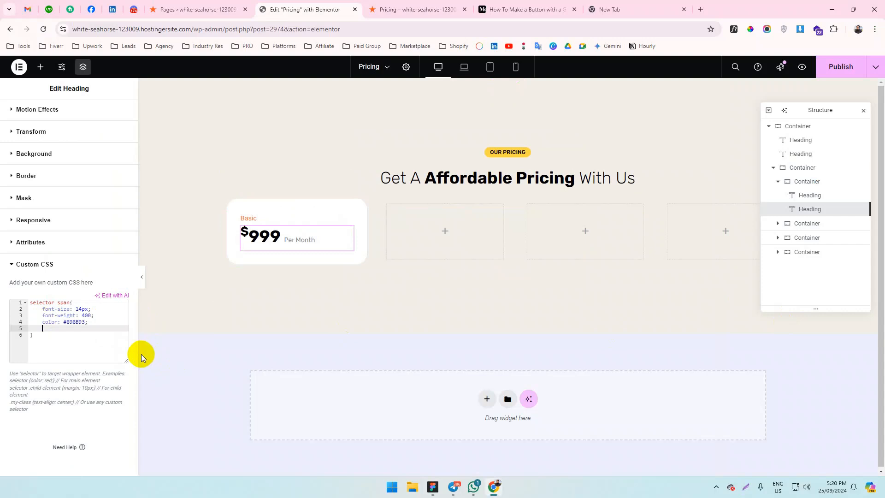
text(line-height: 1.71 em;)
key(BackSpace)
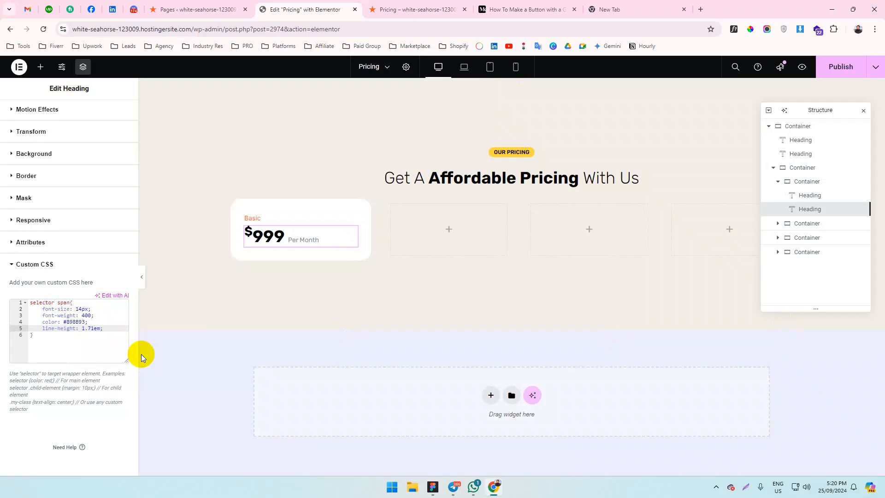
Look at the Basic card's button in Figma, and add a container with a Button widget inside it below the price in Elementor.
key(alt+Tab)
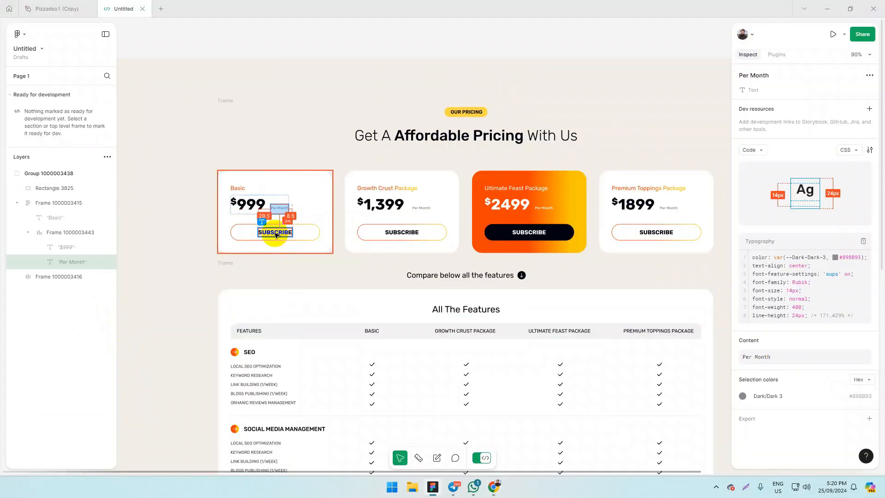
click(276, 261)
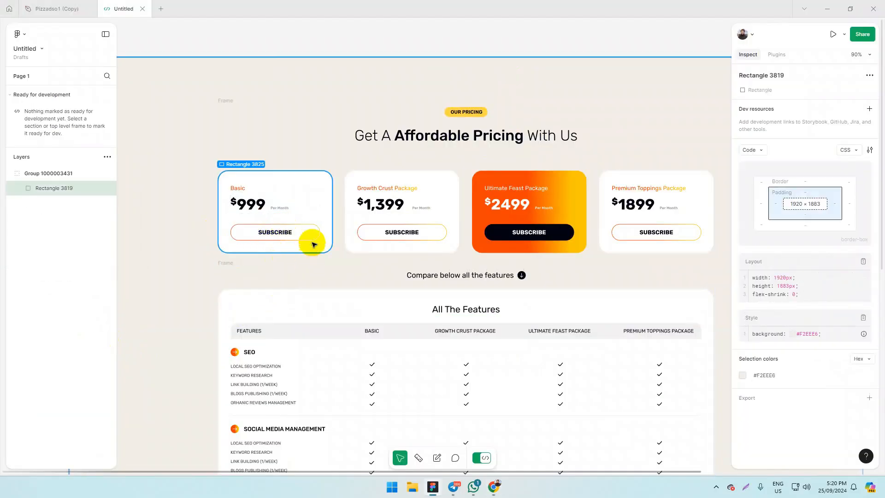
key(alt+Tab)
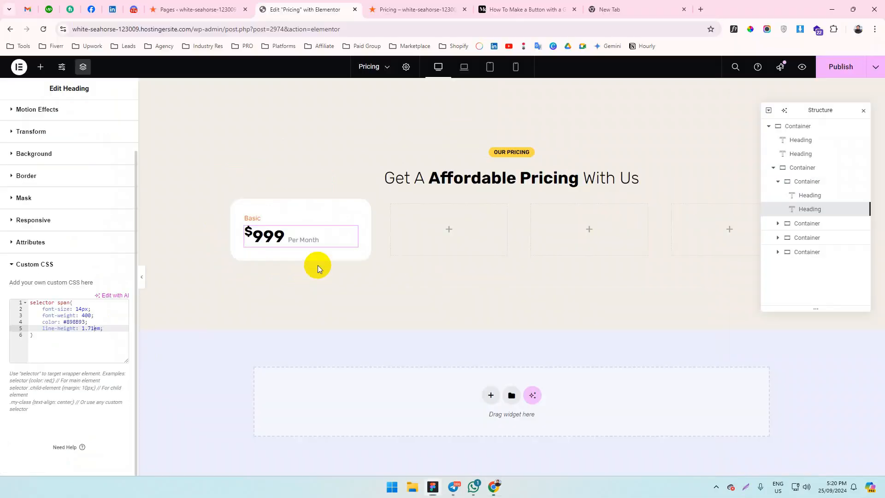
click(40, 66)
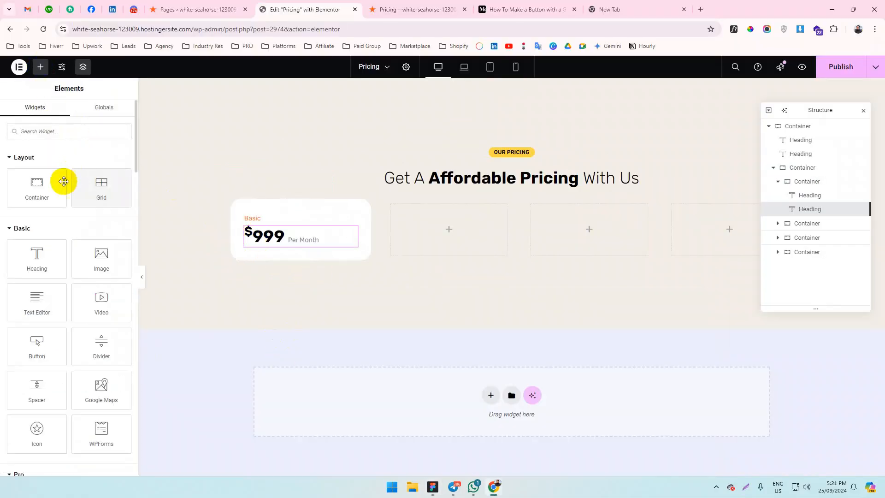
drag(63, 179, 306, 271)
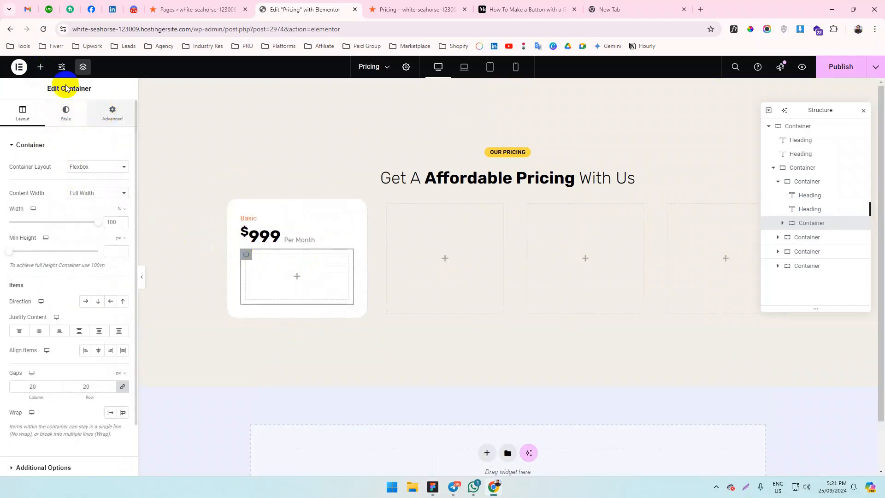
click(40, 68)
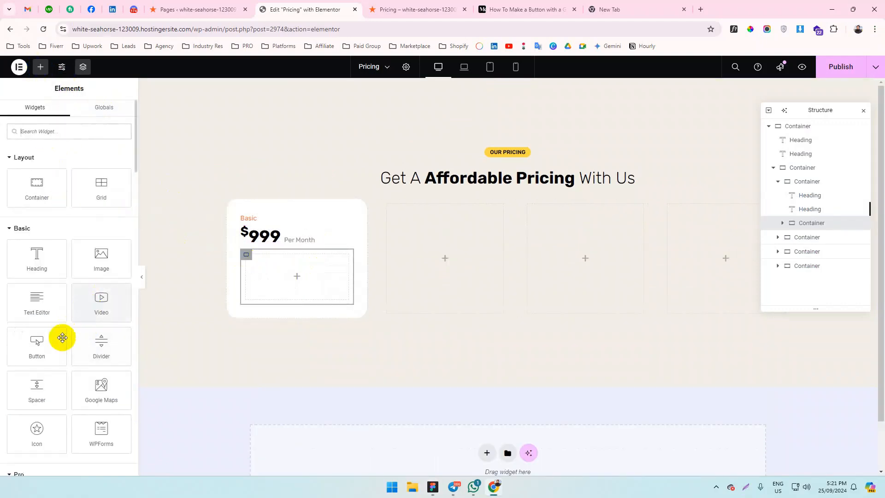
drag(62, 336, 325, 275)
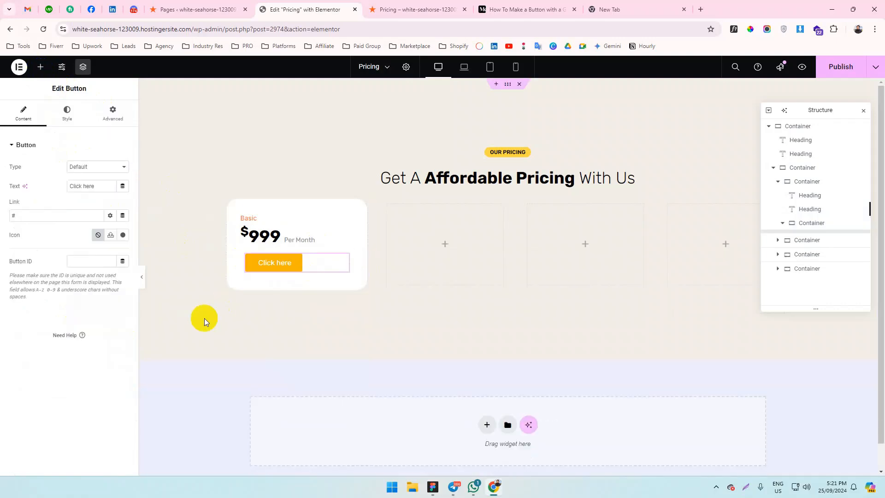
Check the Basic card's button label in Figma and set the Elementor button's text to "Subscribe".
key(alt+Tab)
double_click(273, 232)
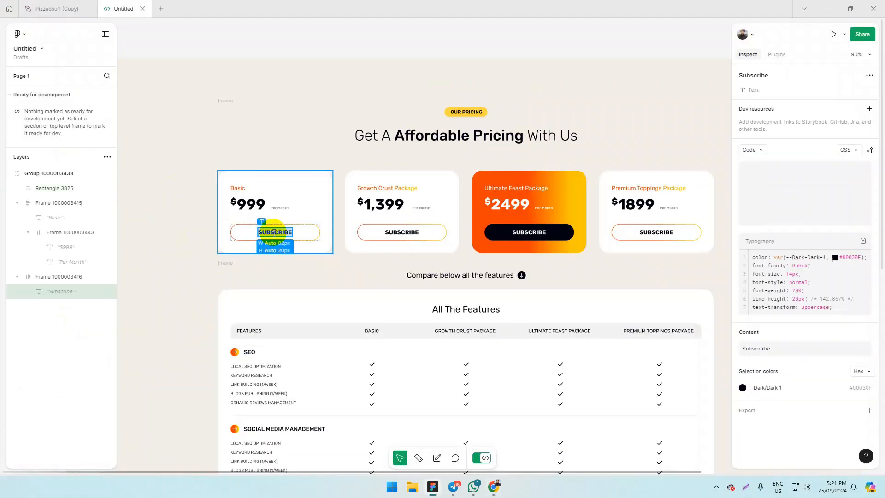
key(alt+Tab)
triple_click(92, 186)
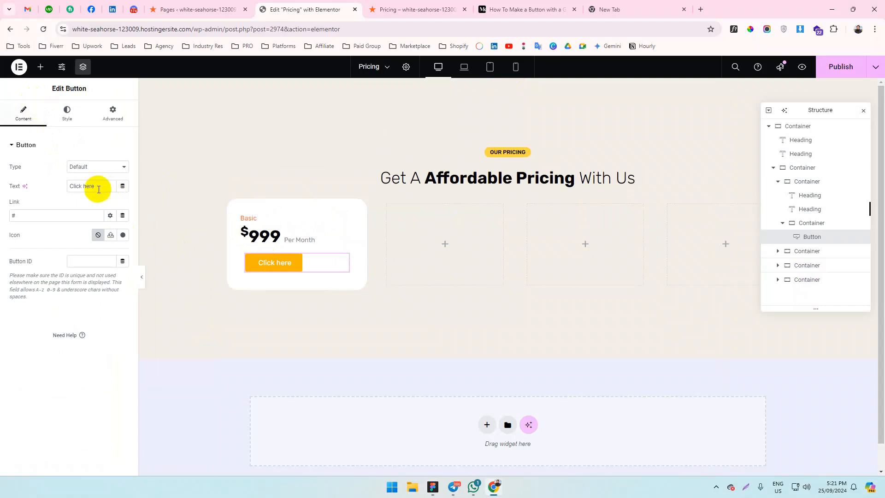
text(Subscribe)
Check the Subscribe label's typography in Figma and set the Elementor button's font family to Rubik.
click(69, 115)
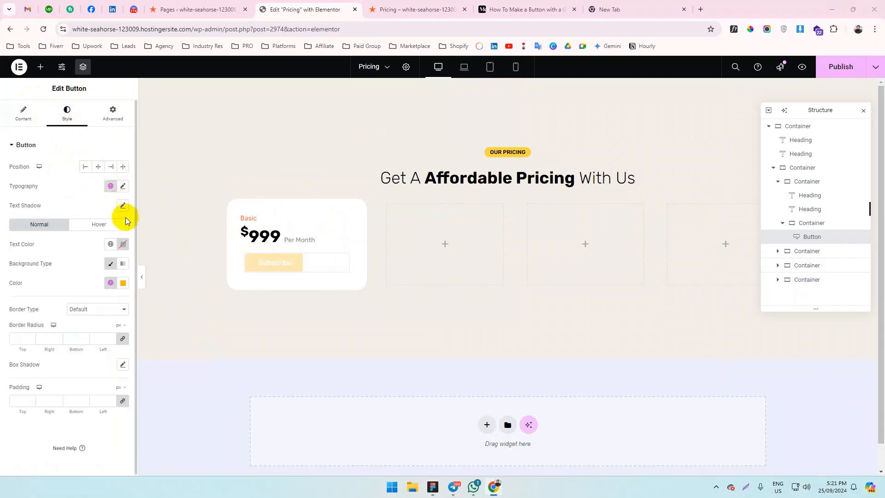
key(alt+Tab)
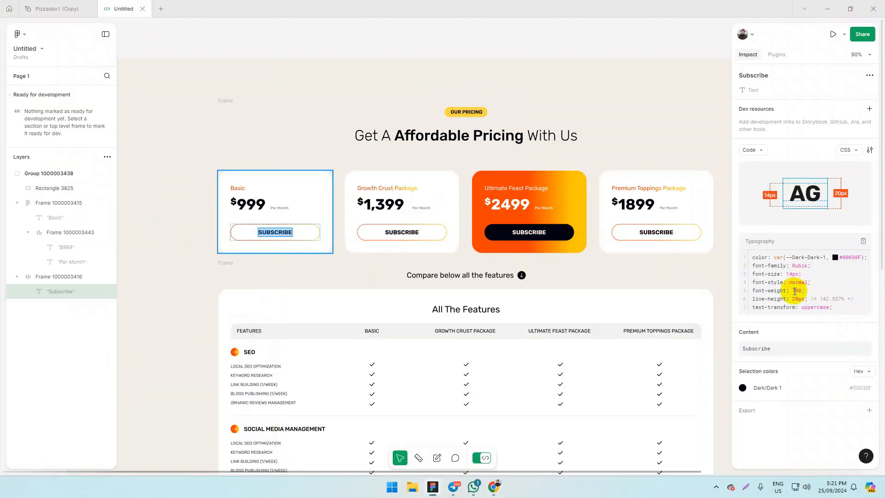
key(alt+Tab)
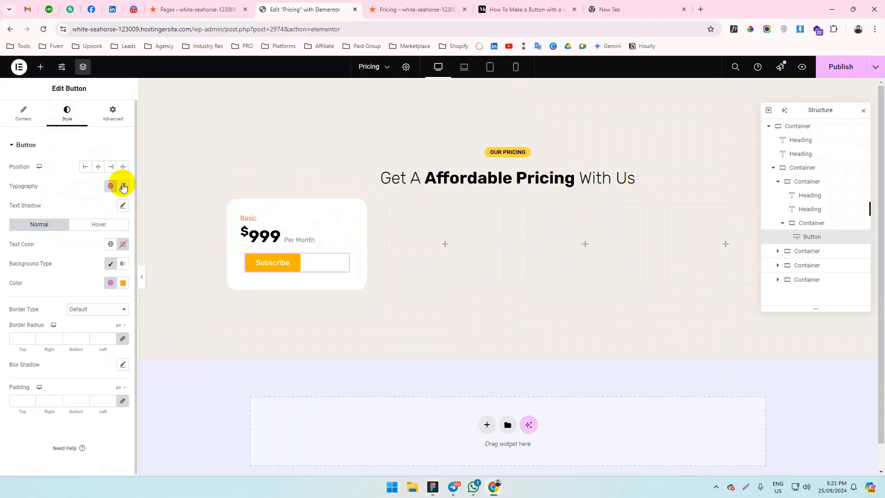
click(123, 187)
click(123, 187)
click(123, 187)
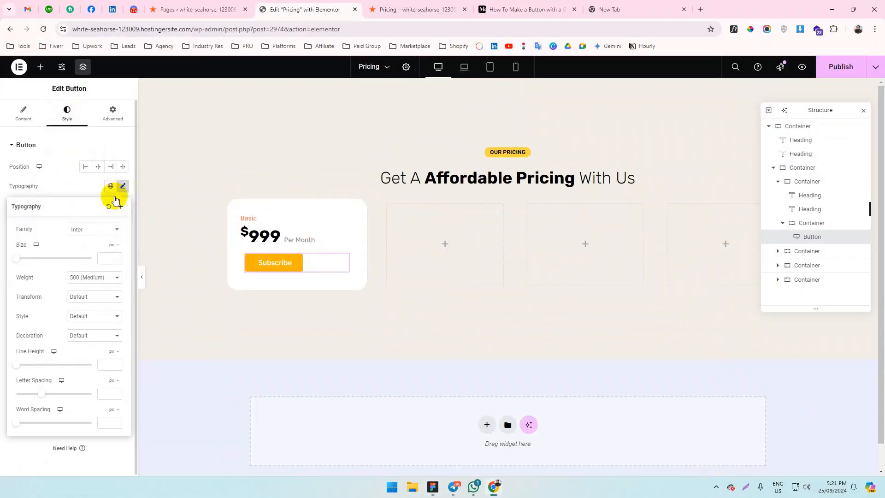
click(94, 229)
text(rubik)
key(Return)
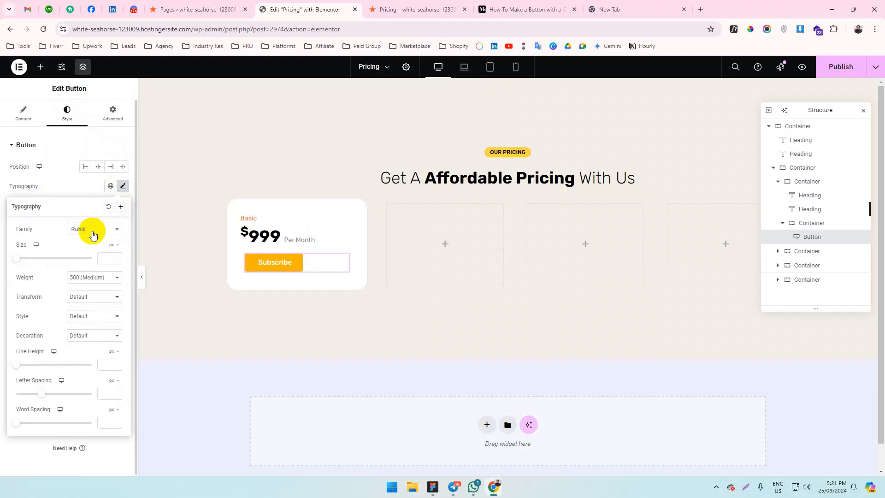
Set the button's font weight to 700 (Bold) and its text transform to Uppercase.
click(99, 278)
click(84, 355)
click(86, 318)
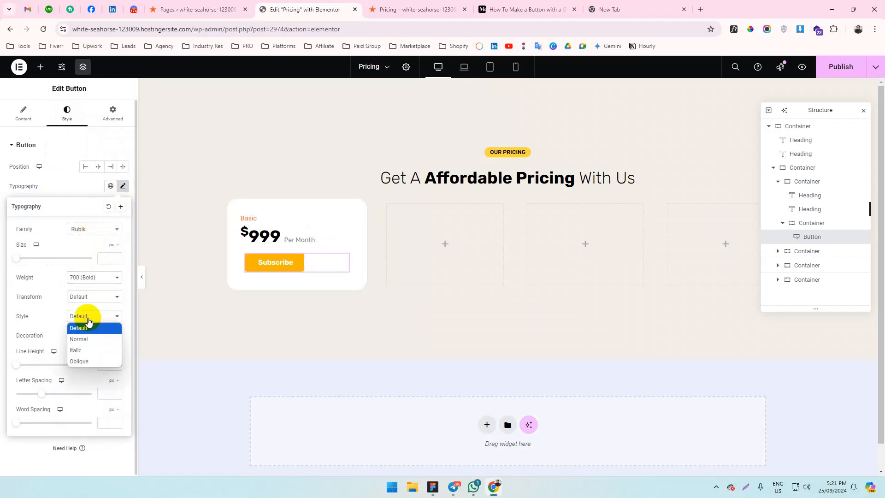
click(85, 297)
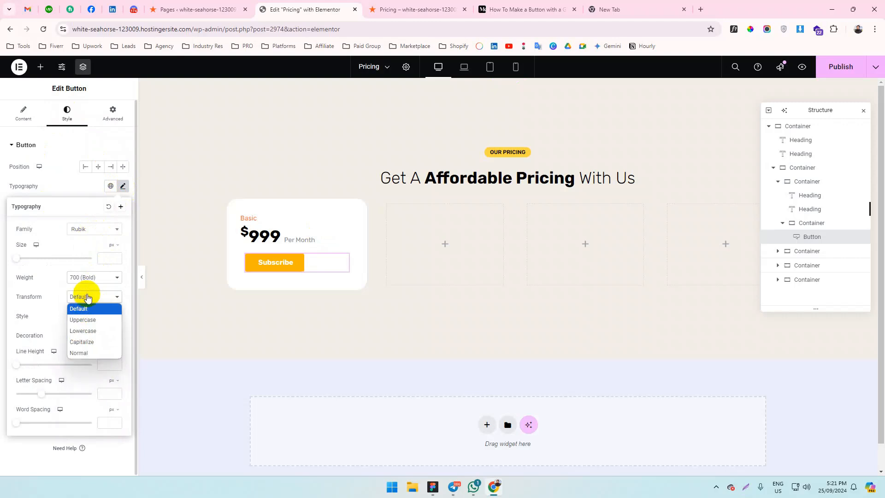
click(89, 319)
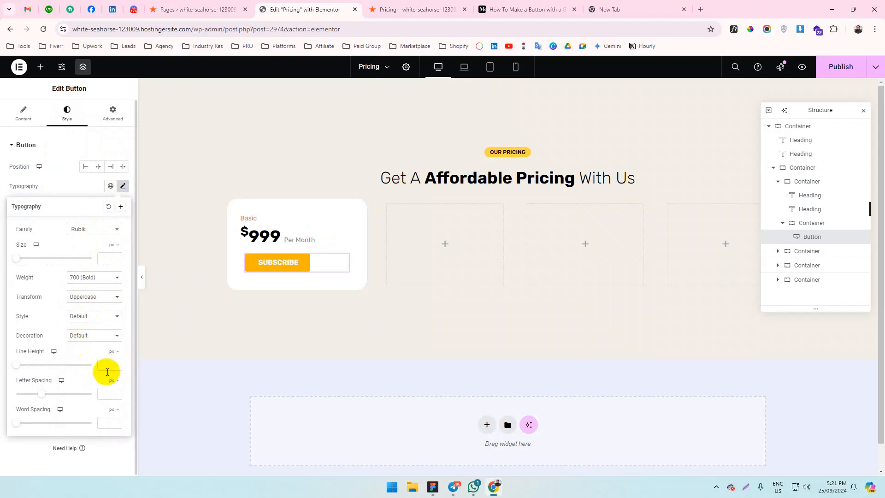
Check the Subscribe label's line height in Figma and set the button's line height to 1.4 em in Elementor.
click(117, 353)
click(113, 366)
click(109, 364)
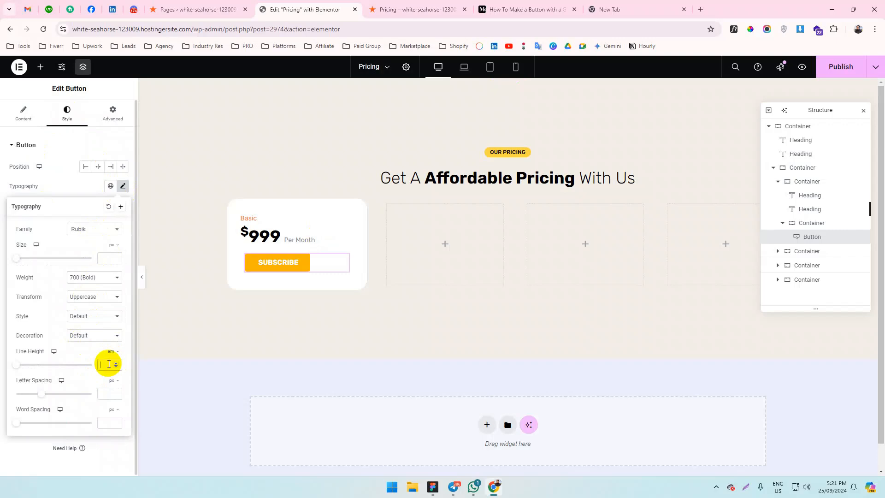
text(1.71)
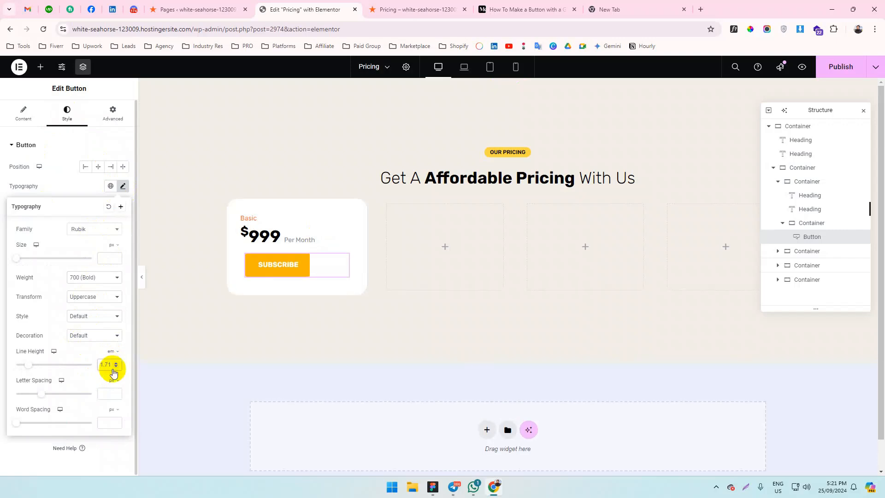
key(alt+Tab)
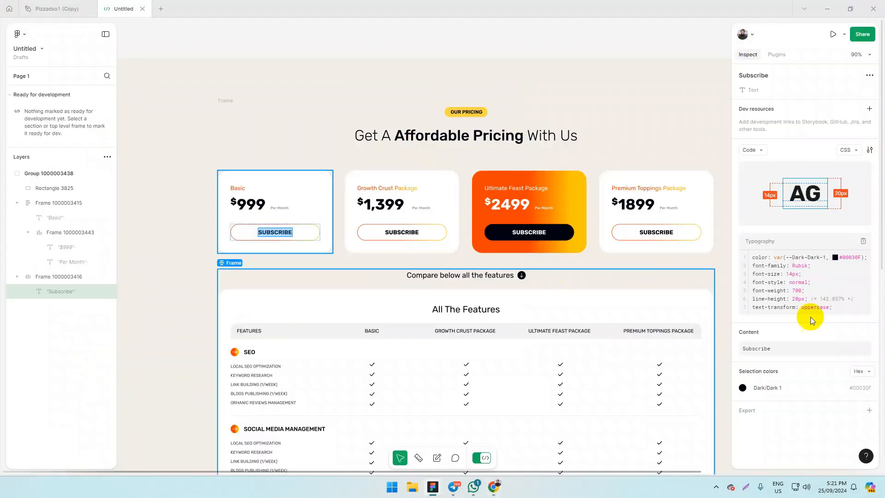
key(alt+Tab)
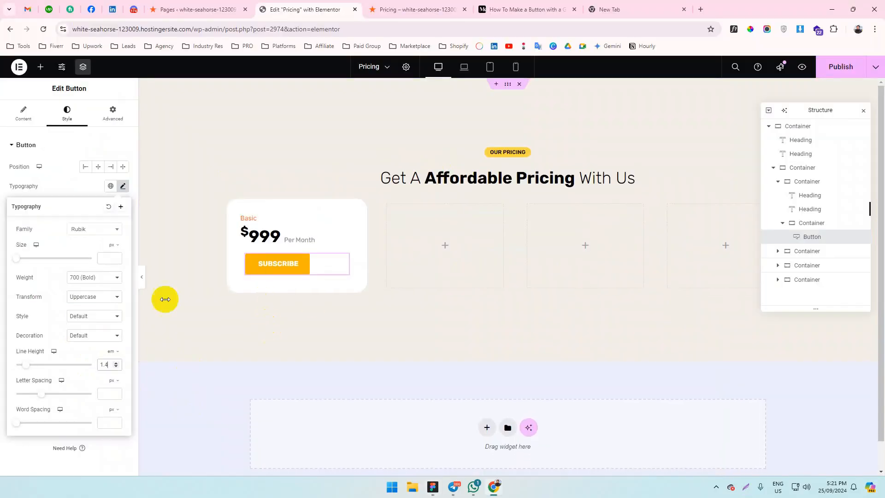
Look up the button frame's padding in Figma and set the Elementor button's padding to 10 px top and bottom, 24 px left and right.
key(alt+Tab)
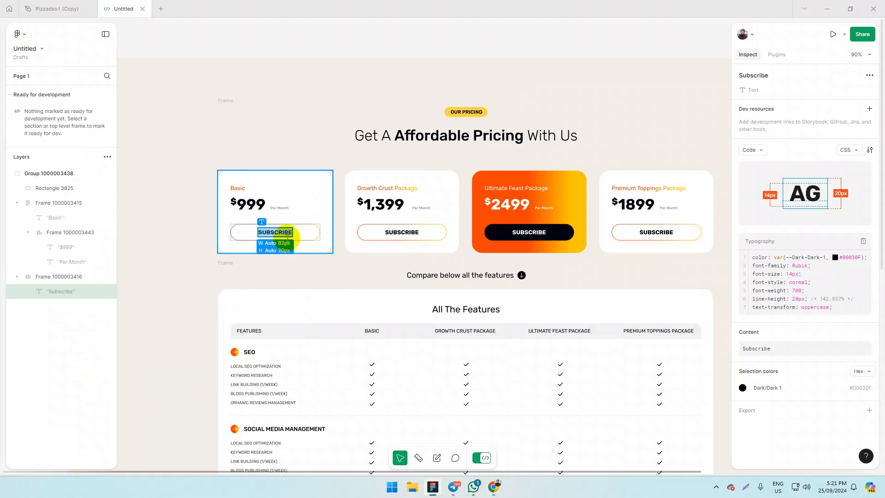
key(Escape)
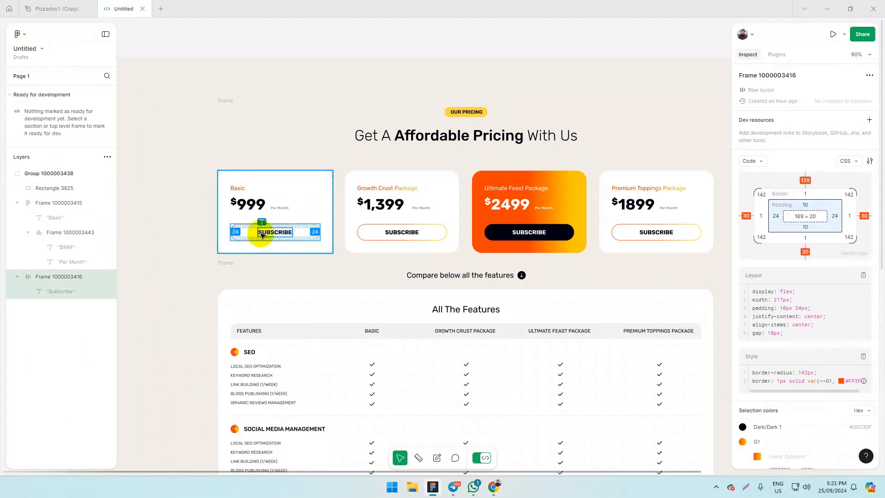
key(alt+Tab)
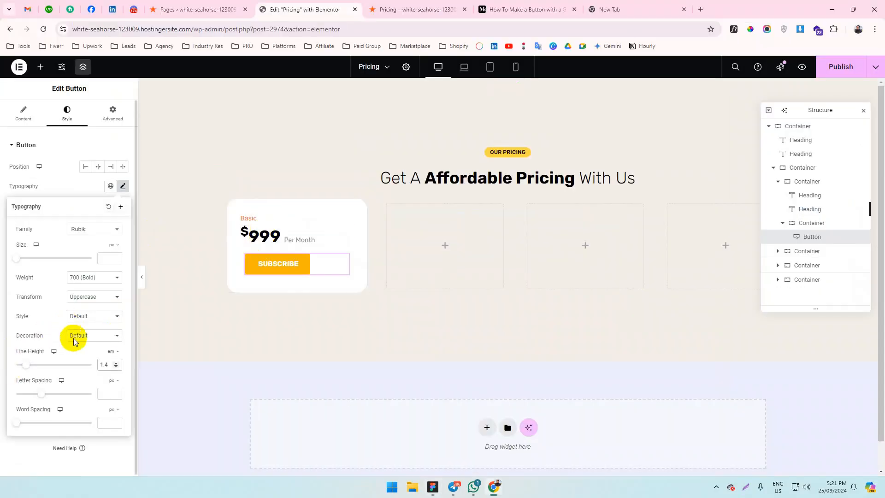
click(23, 441)
click(16, 404)
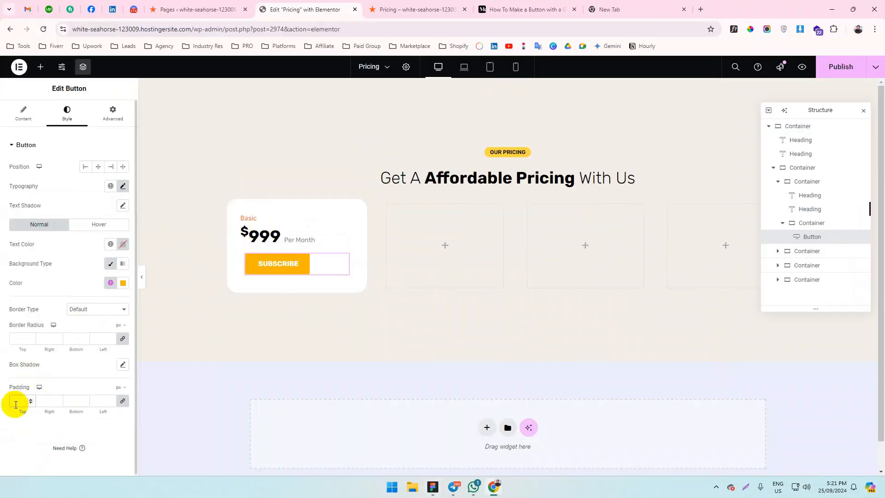
text(10)
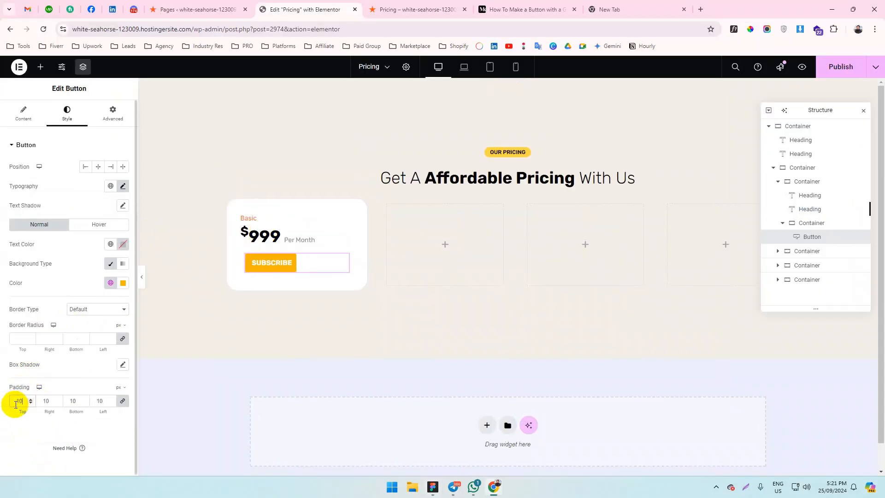
double_click(100, 401)
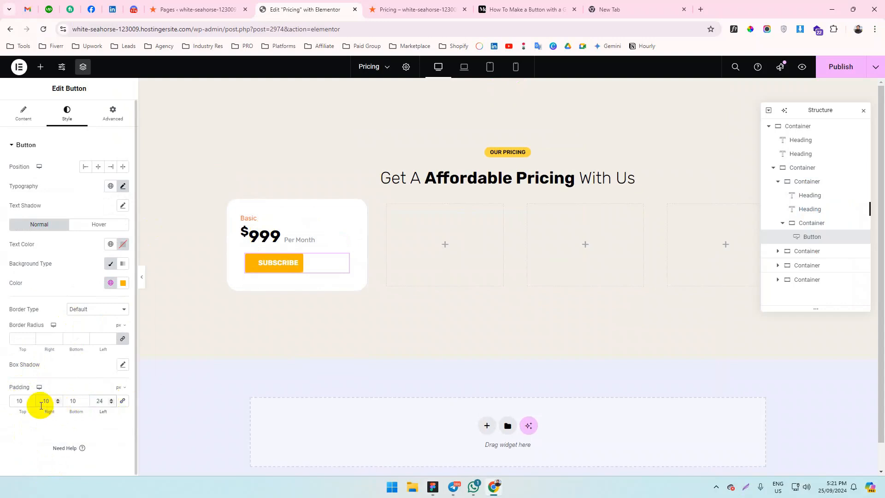
double_click(21, 401)
double_click(50, 401)
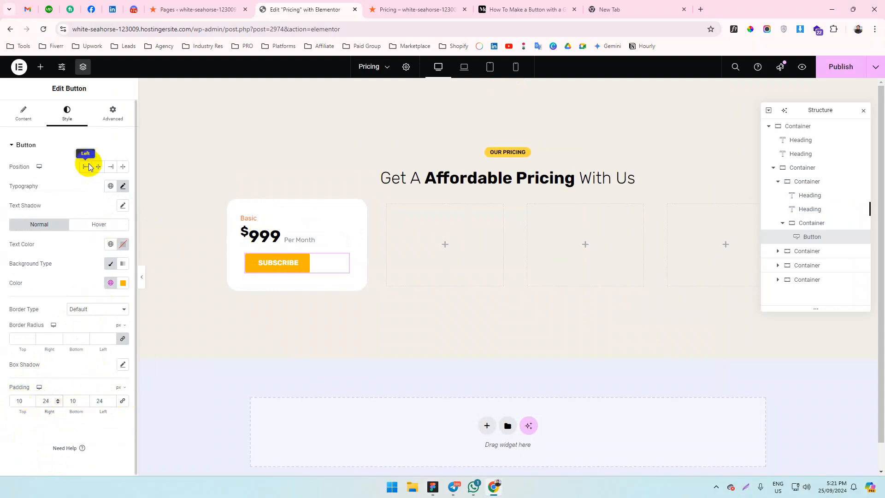
Stretch the Subscribe button to its container's full width and set that container's padding to 0 on all sides.
click(122, 168)
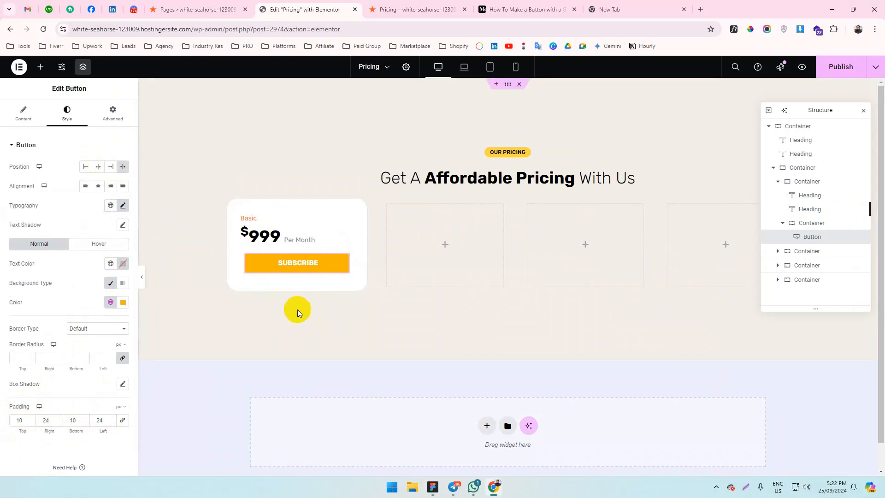
click(246, 256)
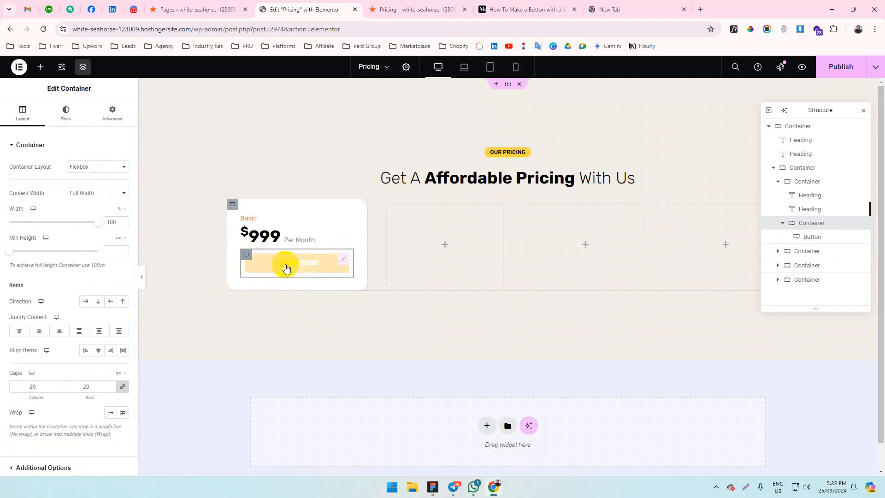
click(102, 114)
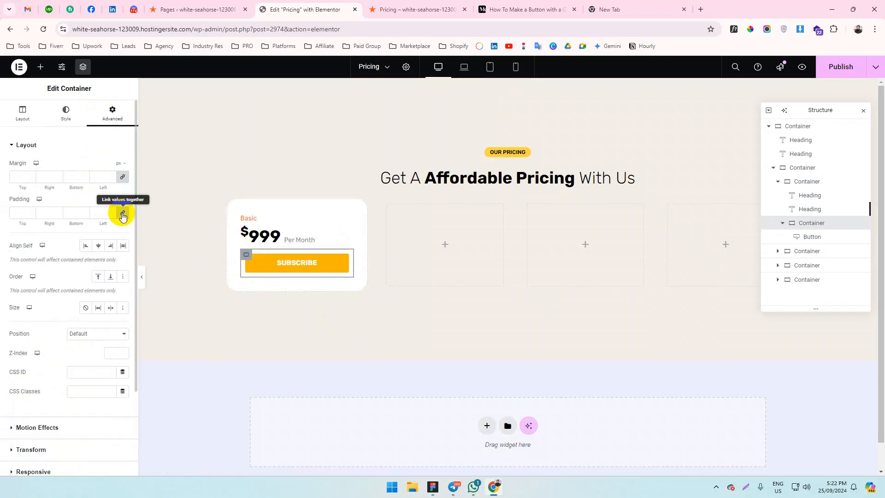
click(122, 214)
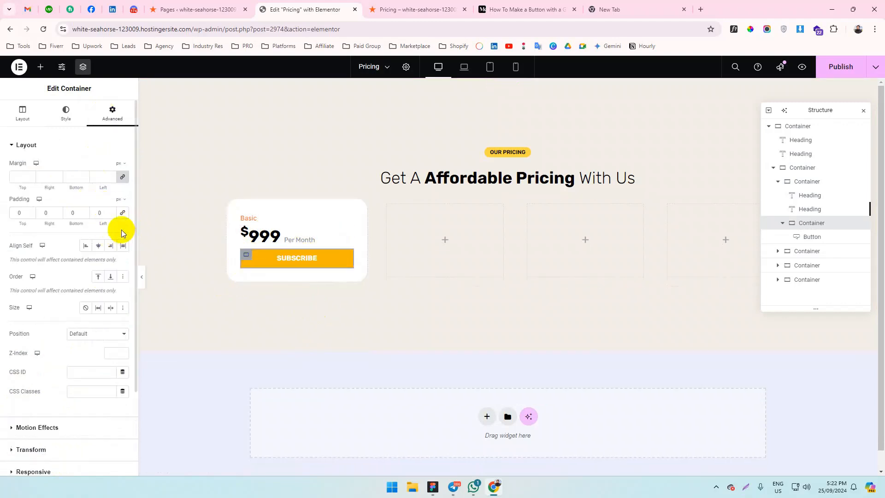
double_click(26, 212)
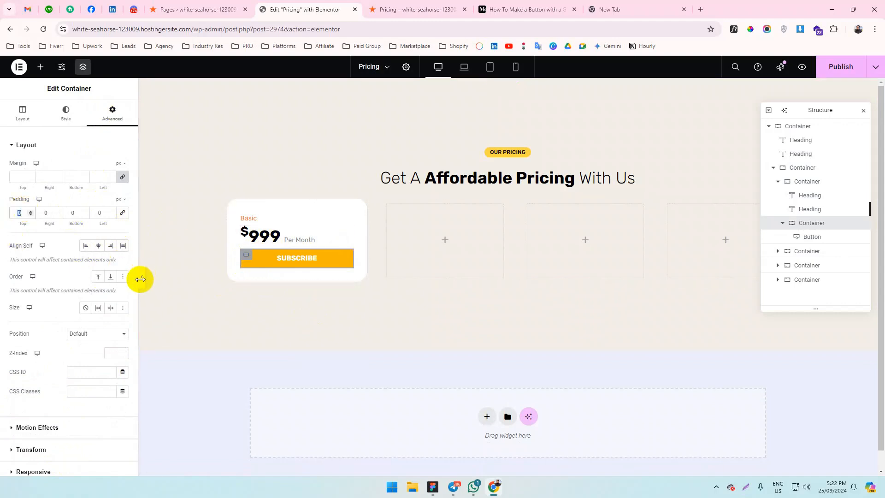
Set the Subscribe button's border radius to 50 px on all corners.
click(282, 255)
click(59, 110)
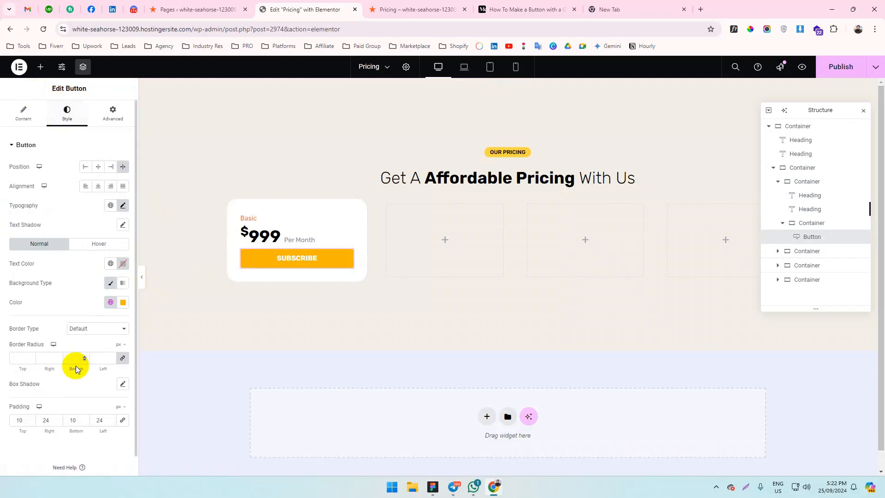
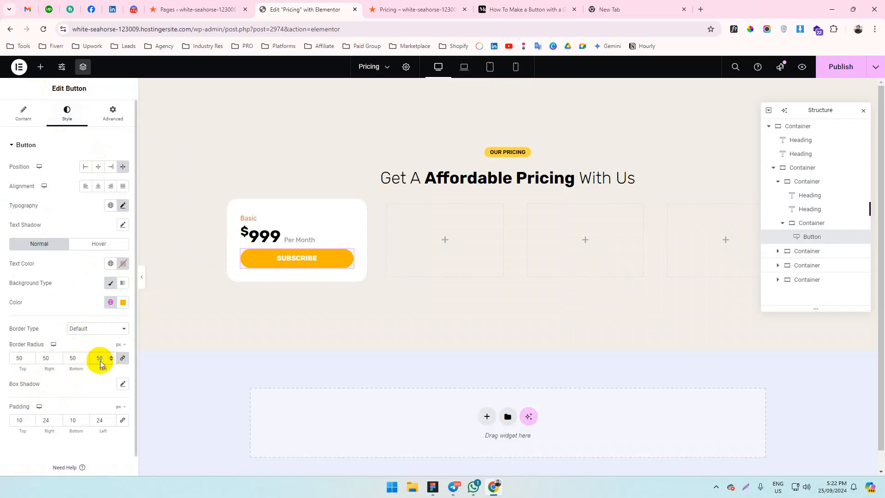
click(101, 360)
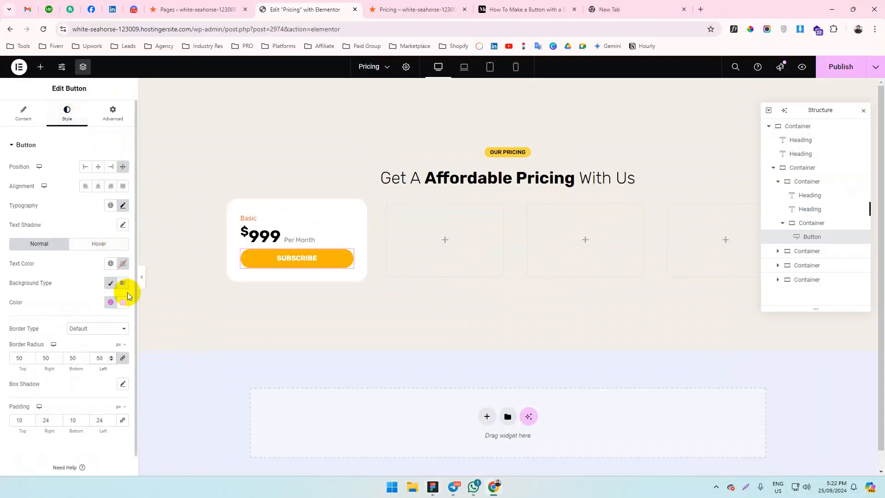
Make the Subscribe button's background transparent and its text colour black.
click(123, 302)
drag(93, 349, 2, 439)
click(123, 263)
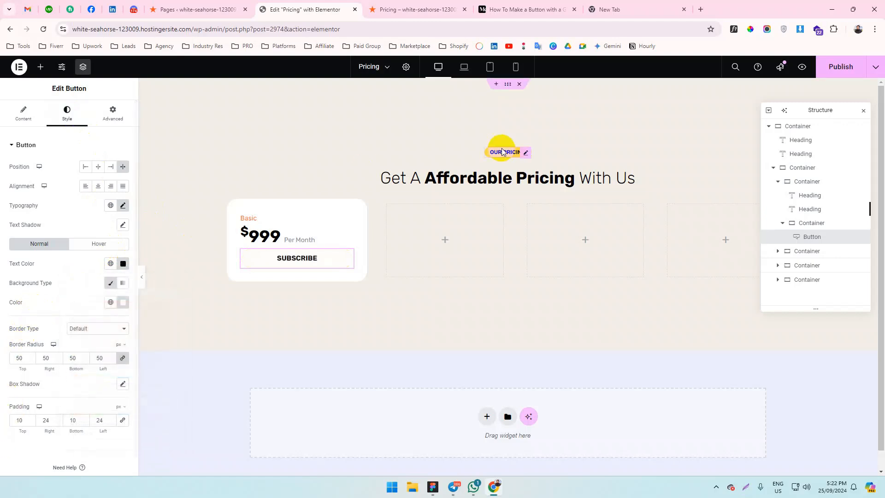
Open the page's custom CSS and examine the .gradient-btn::before rule, including its class name and gradient border settings.
click(405, 67)
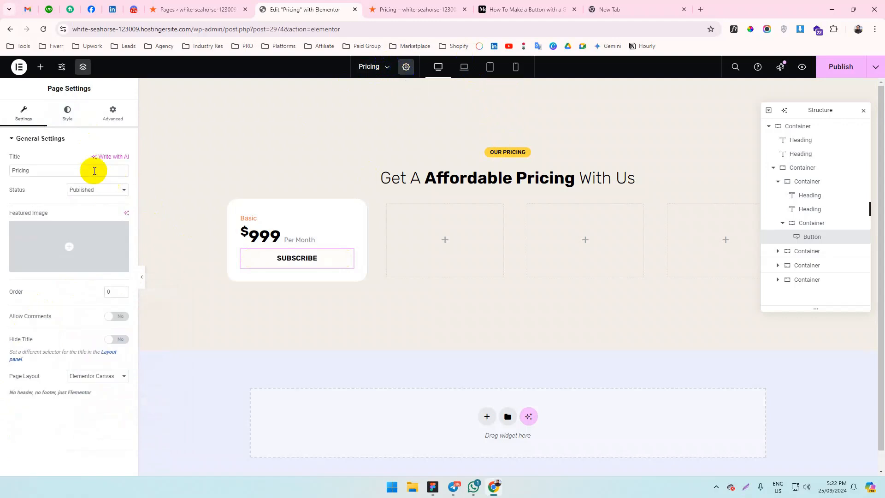
click(111, 116)
click(66, 203)
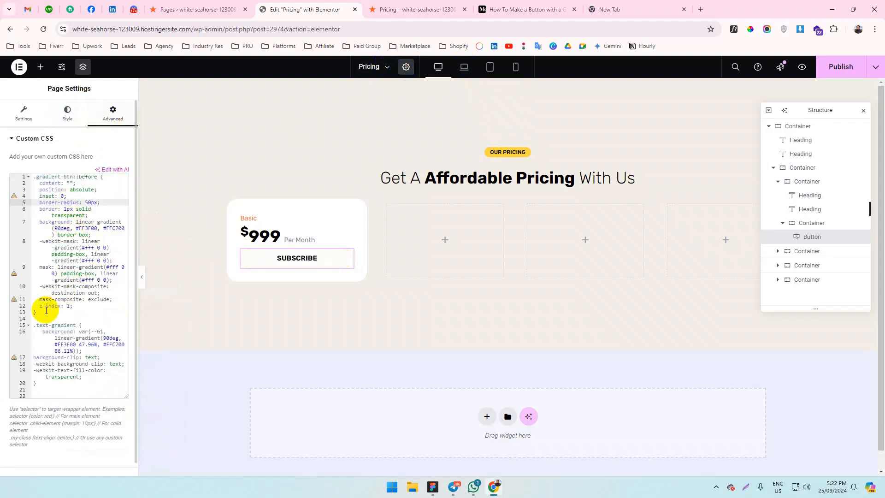
drag(43, 310, 6, 168)
click(69, 235)
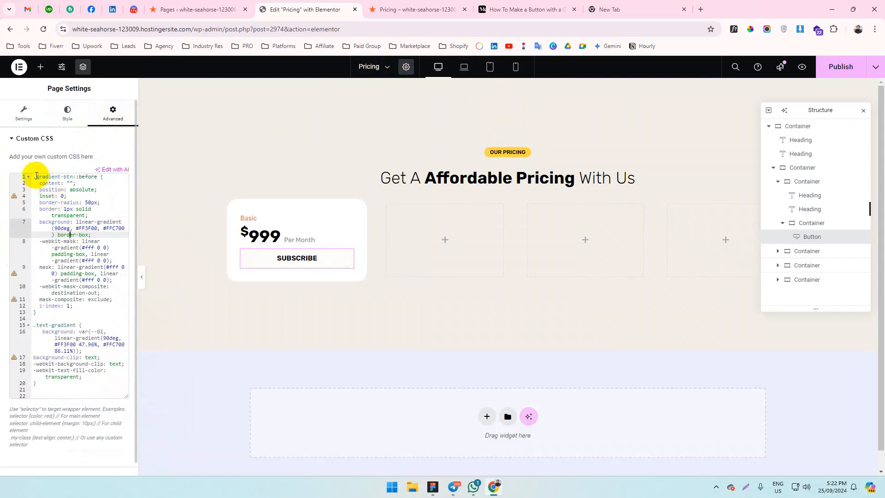
drag(36, 176, 61, 176)
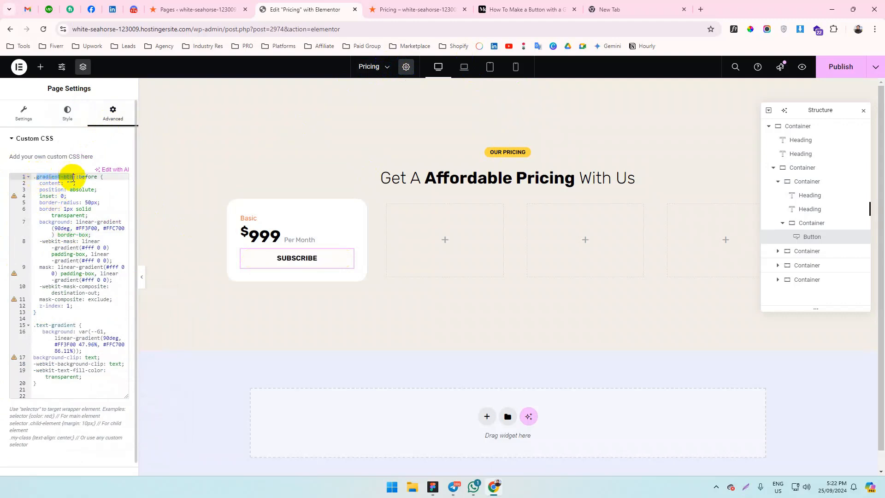
click(70, 222)
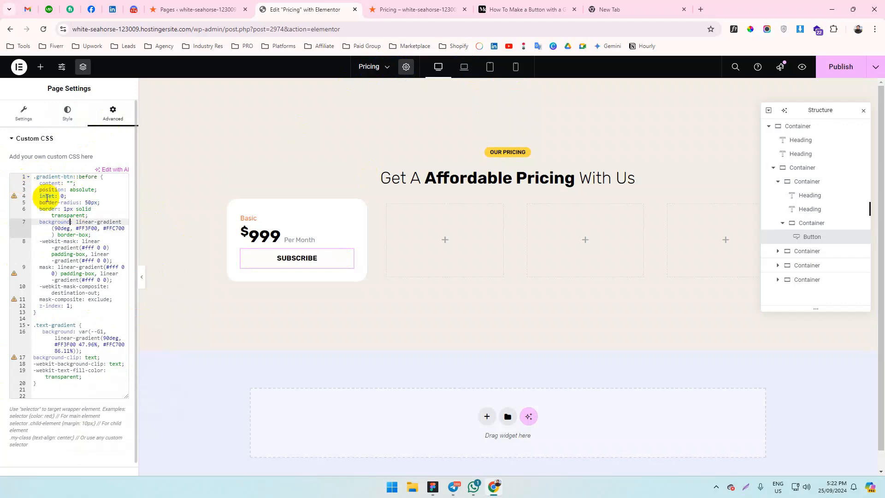
Copy the gradient-btn class name from the page's custom CSS and select the Subscribe button's container.
drag(36, 312, 1, 159)
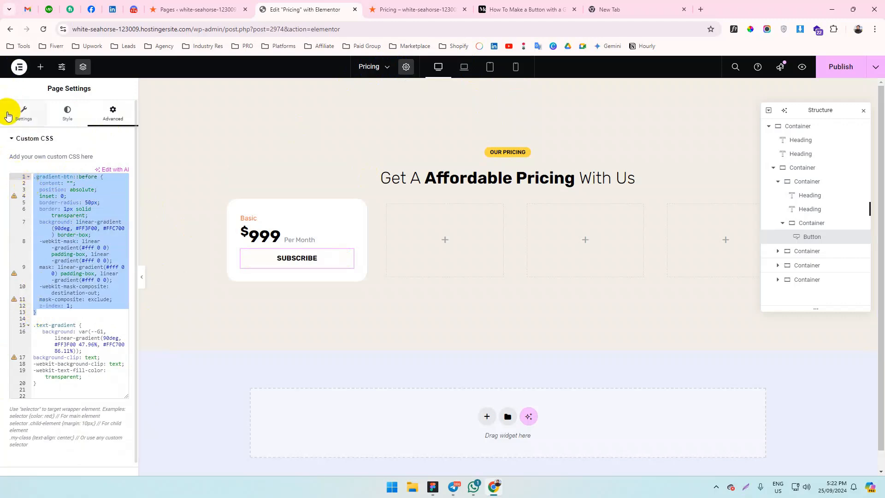
click(34, 177)
drag(37, 178, 63, 177)
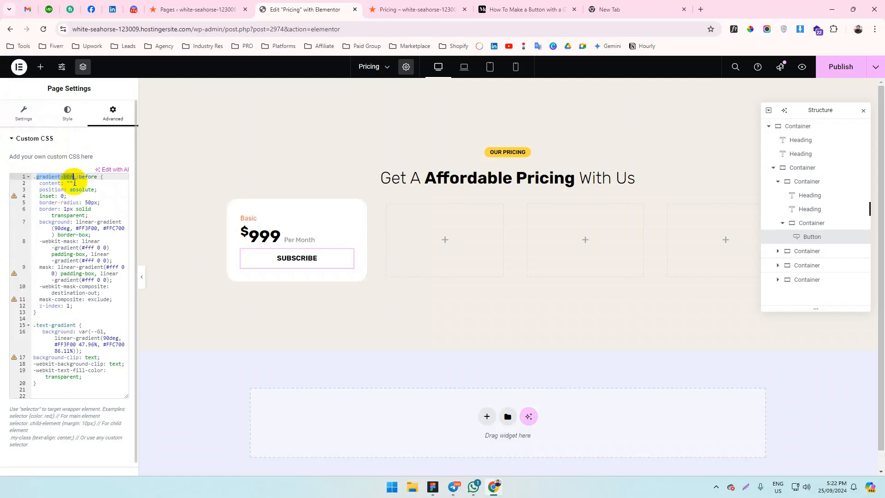
click(252, 269)
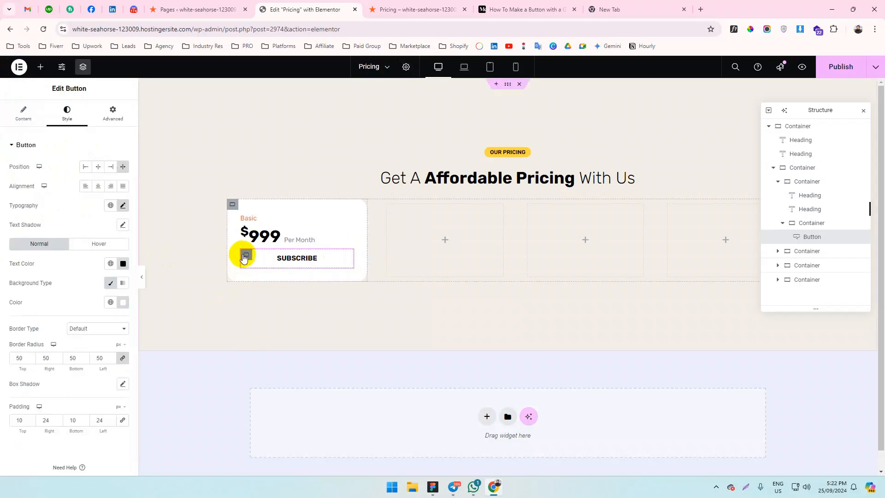
click(245, 256)
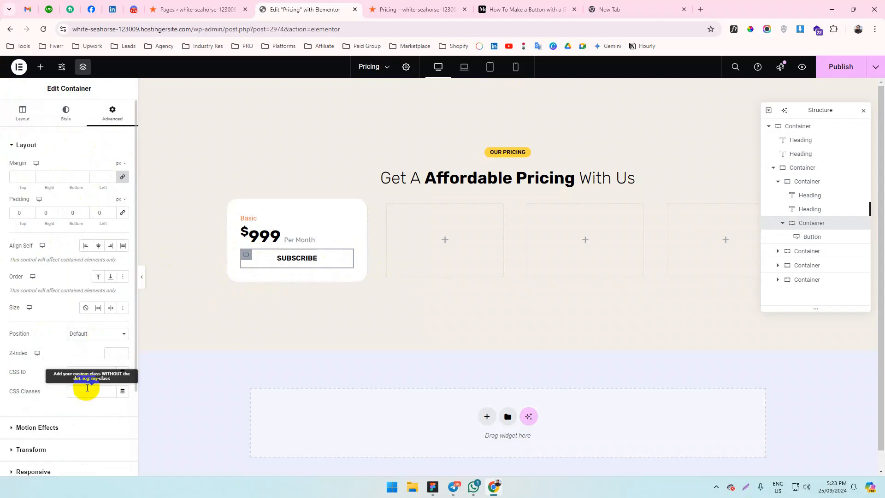
scroll(56, 424, down, 3)
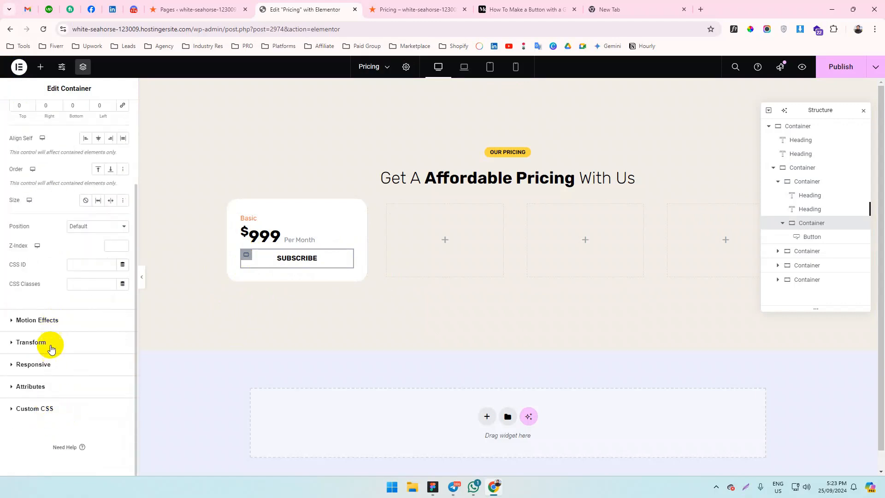
click(46, 409)
click(61, 315)
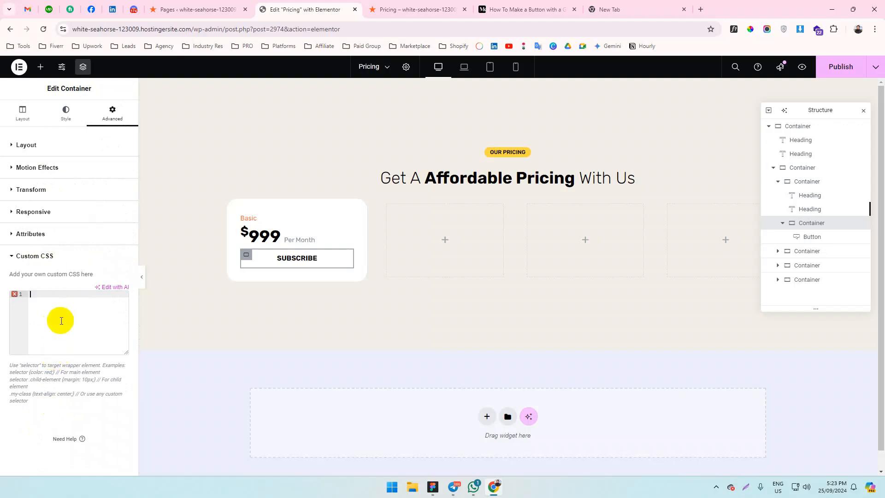
text(selector)
click(69, 149)
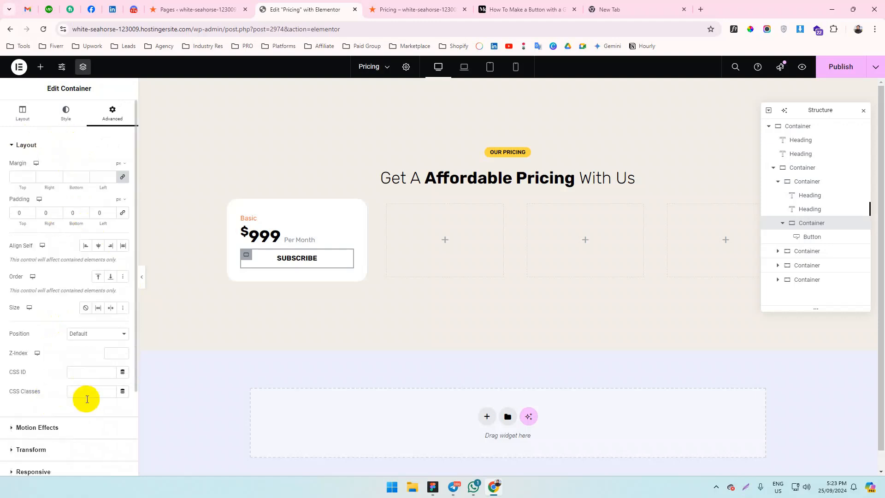
Assign the CSS class gradient-btn to the Subscribe button's container and preview the card.
click(91, 389)
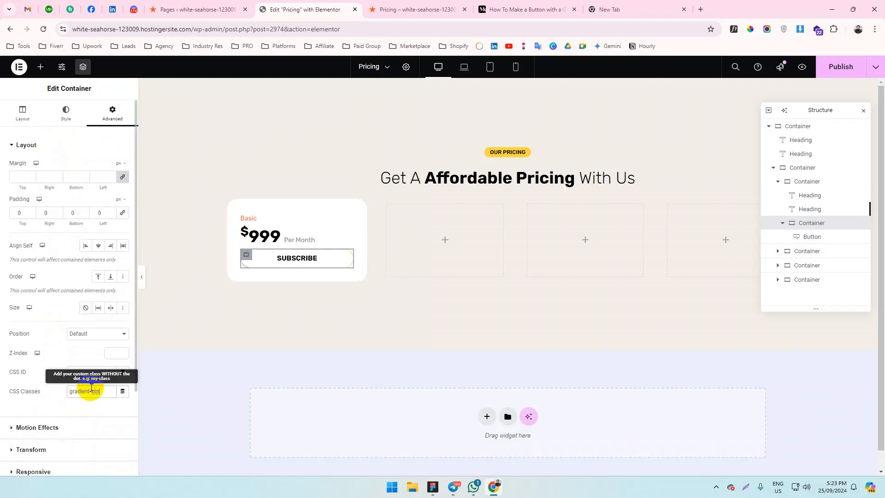
click(141, 275)
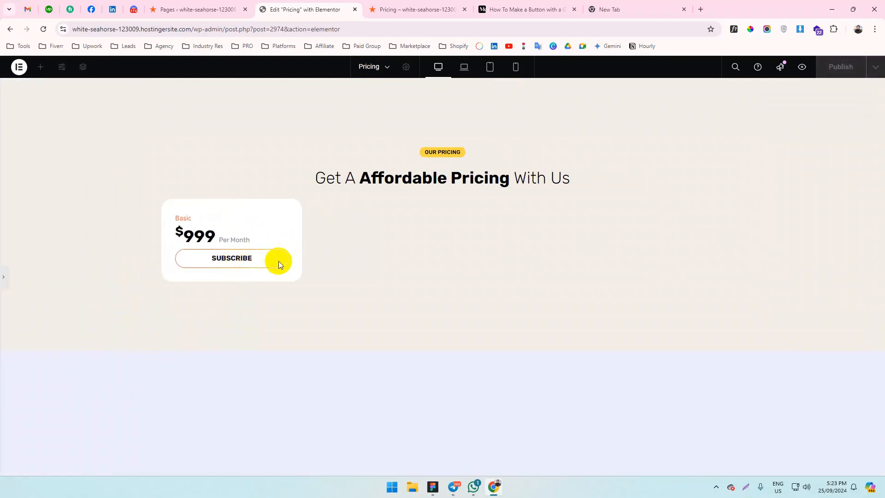
click(2, 278)
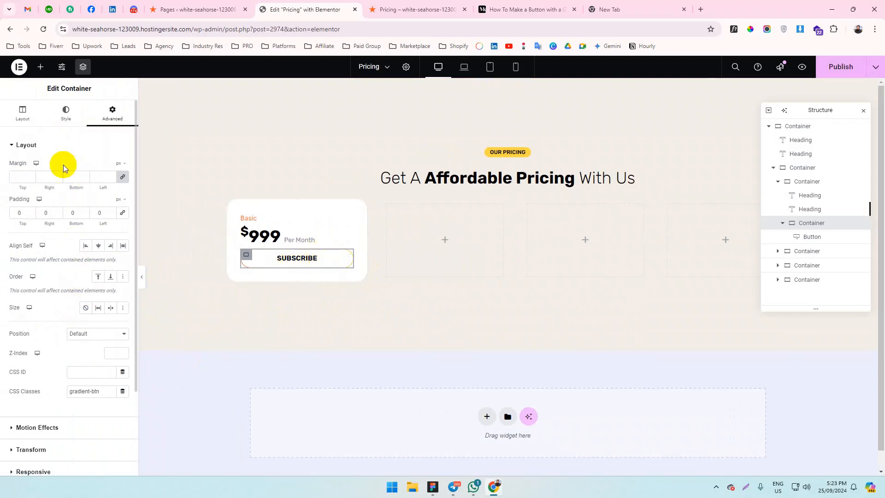
Set the Subscribe button's Z-index to 1 and preview the card.
click(811, 236)
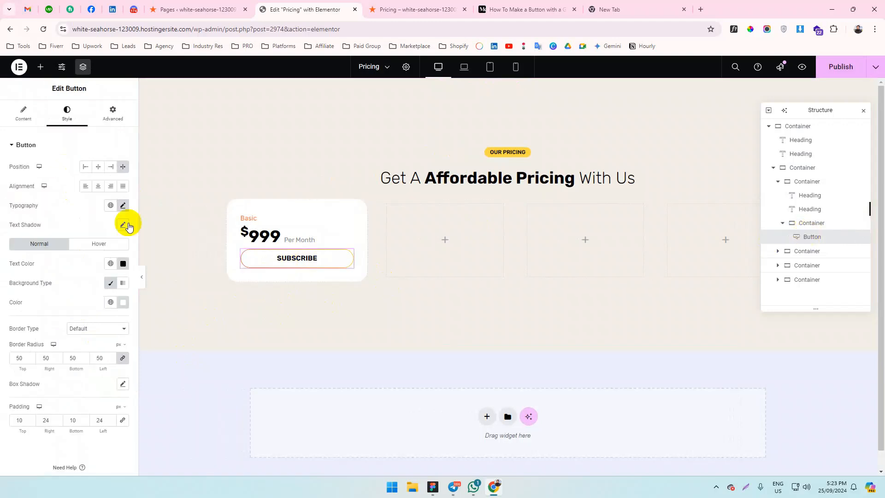
click(109, 121)
scroll(99, 351, down, 1)
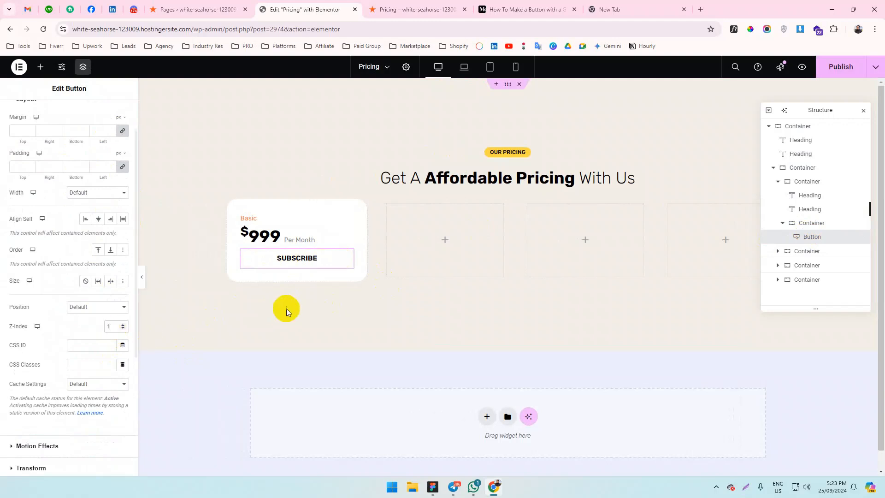
click(143, 273)
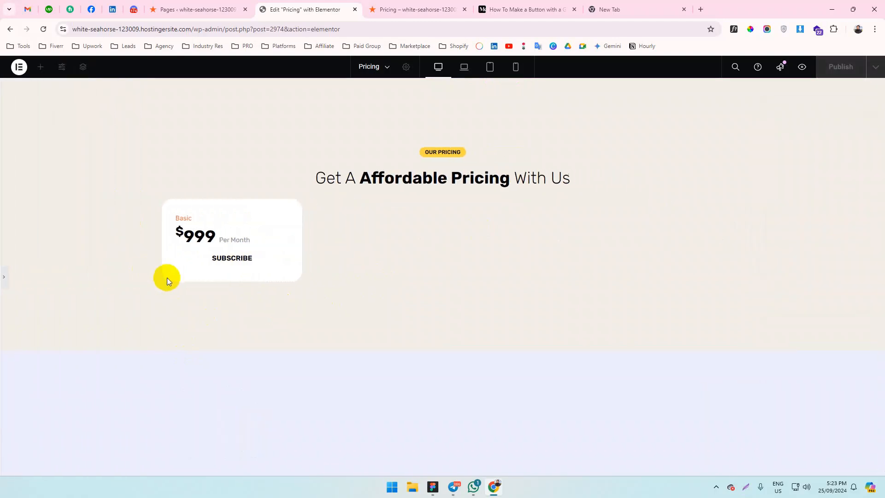
click(5, 276)
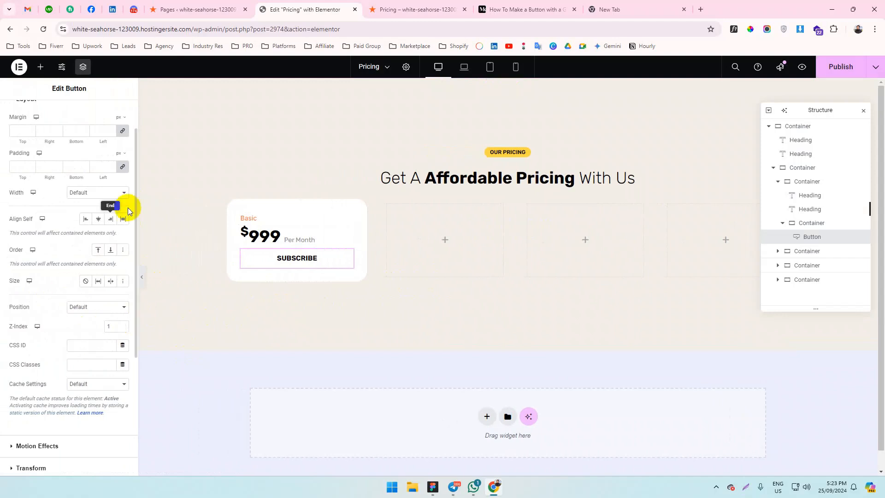
Set the Subscribe button container's linked padding to 1 px on all sides and compare the button with the Figma design.
click(246, 254)
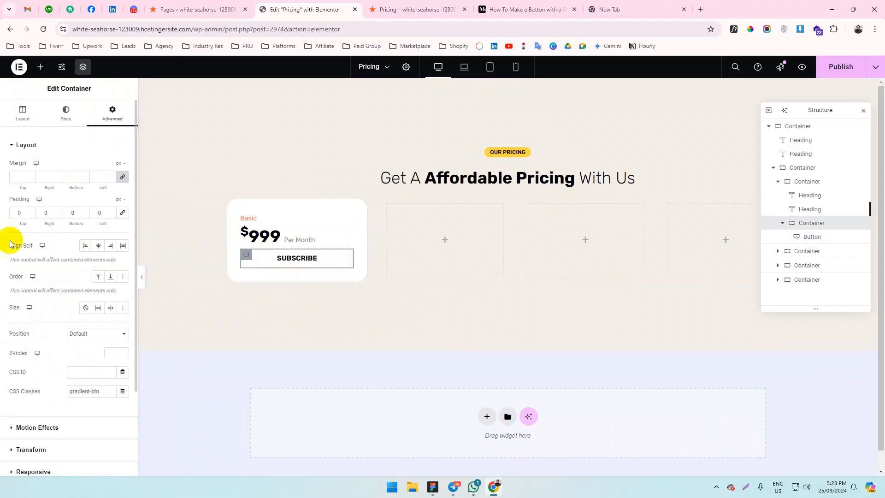
click(124, 214)
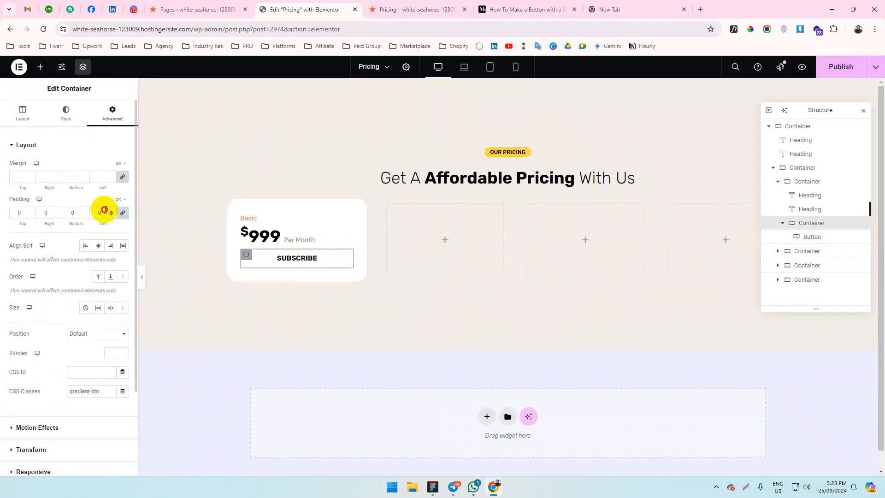
click(141, 278)
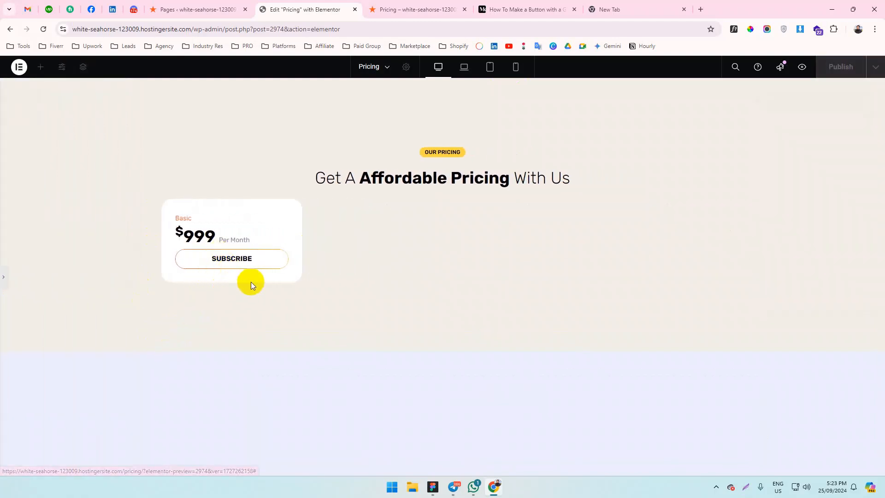
click(2, 278)
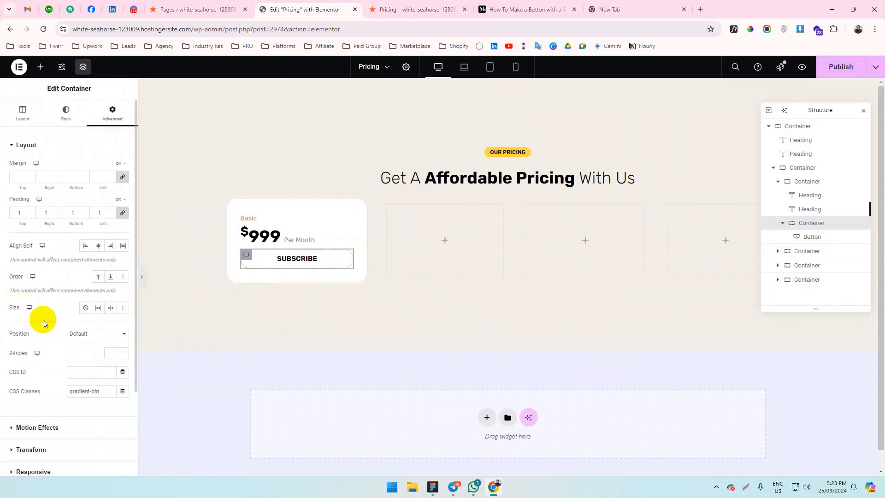
key(alt+Tab)
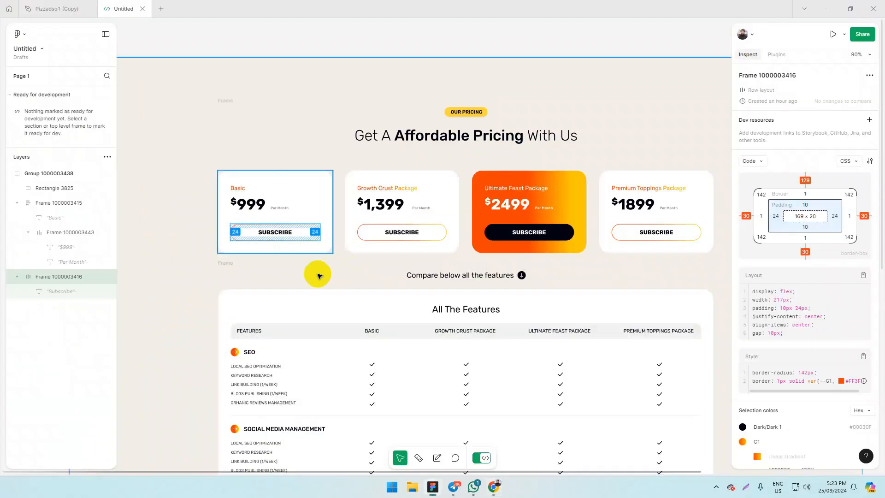
key(alt+Tab)
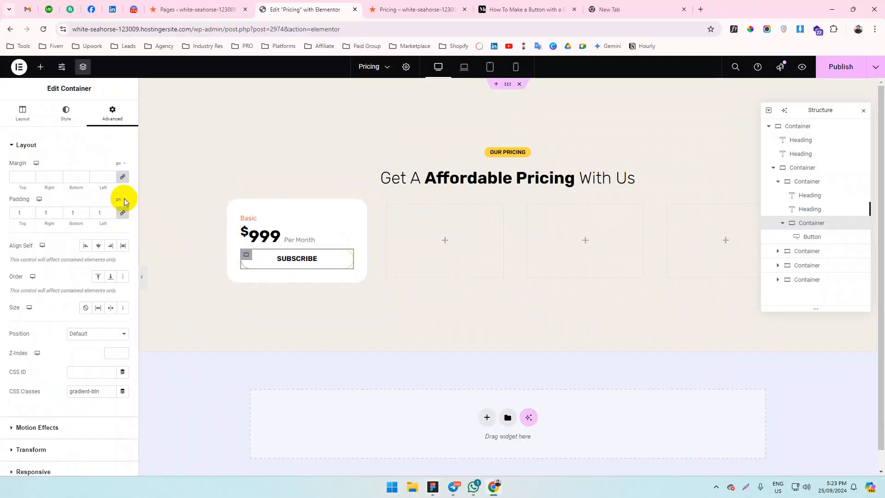
Give the Subscribe button a black background and #FFFFFF text colour on hover, and preview the hover effect.
click(346, 257)
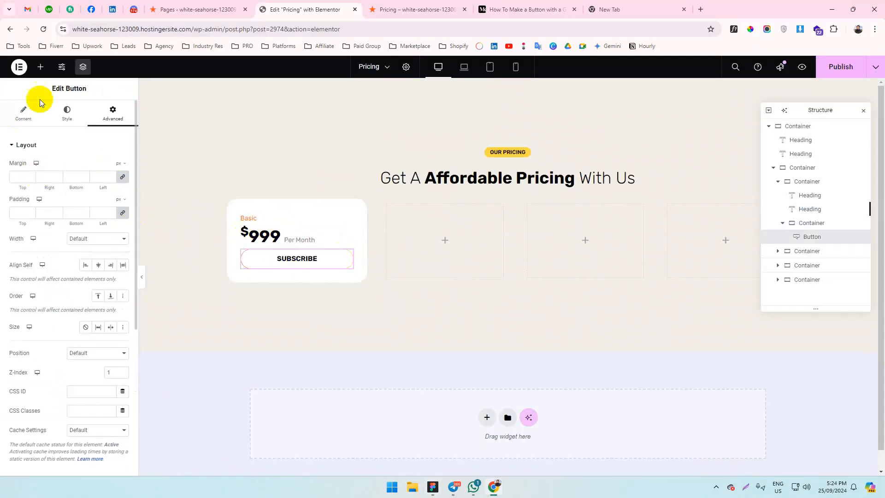
click(66, 112)
click(90, 244)
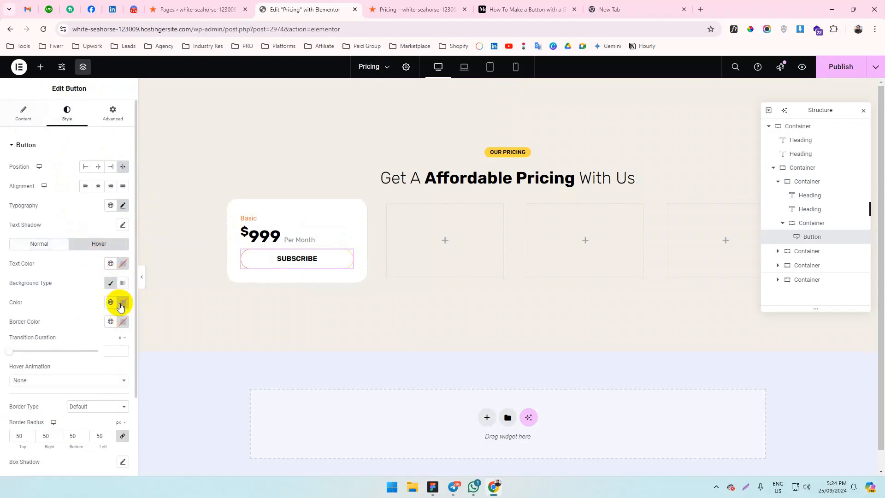
click(122, 302)
click(10, 379)
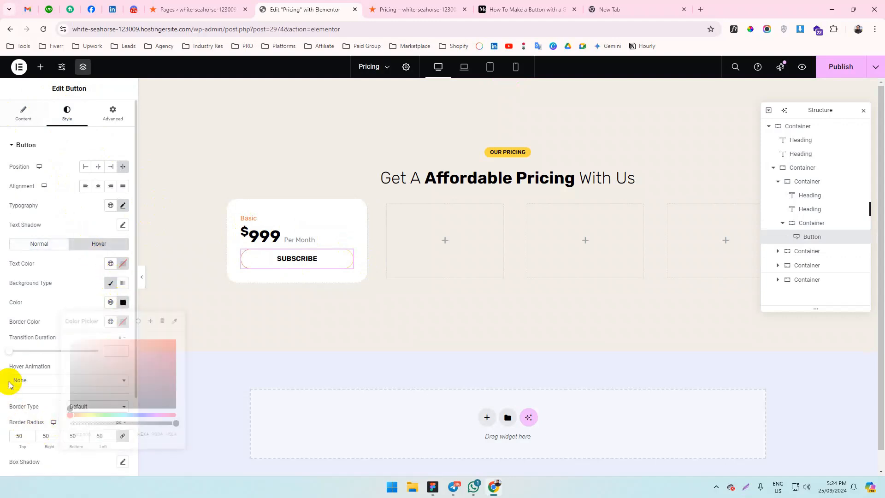
click(123, 264)
drag(115, 315, 2, 230)
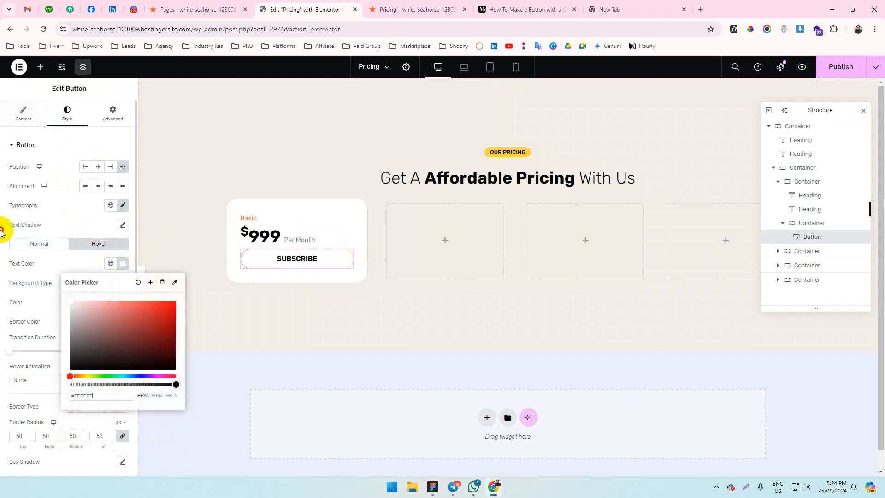
click(17, 284)
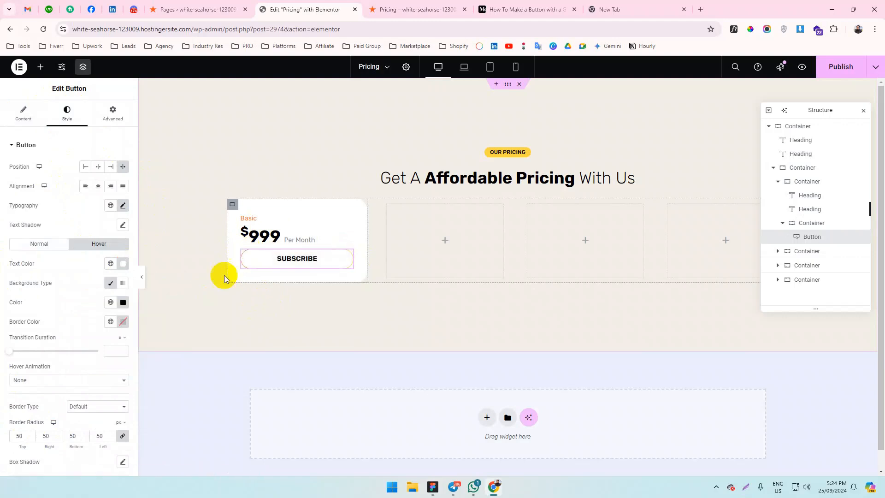
click(142, 277)
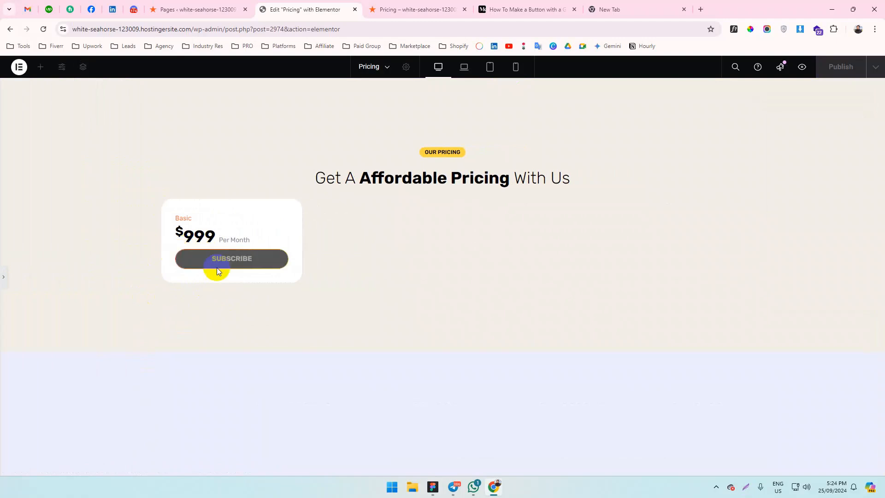
click(199, 267)
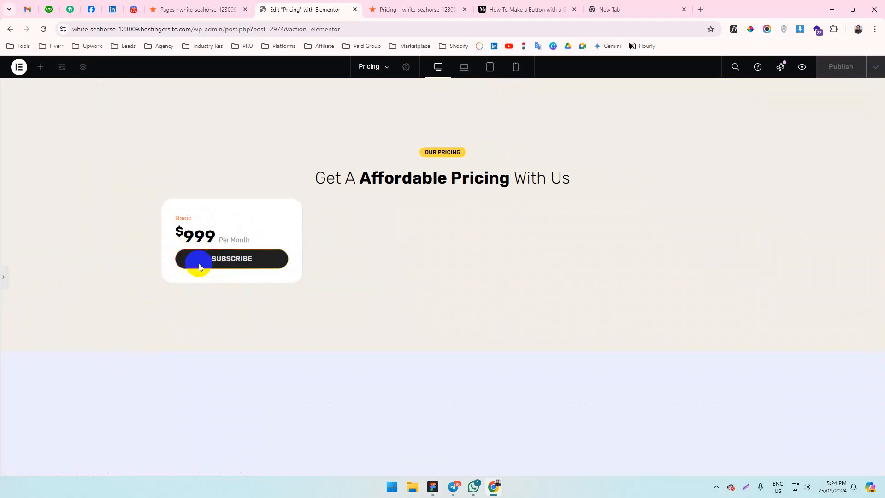
click(3, 277)
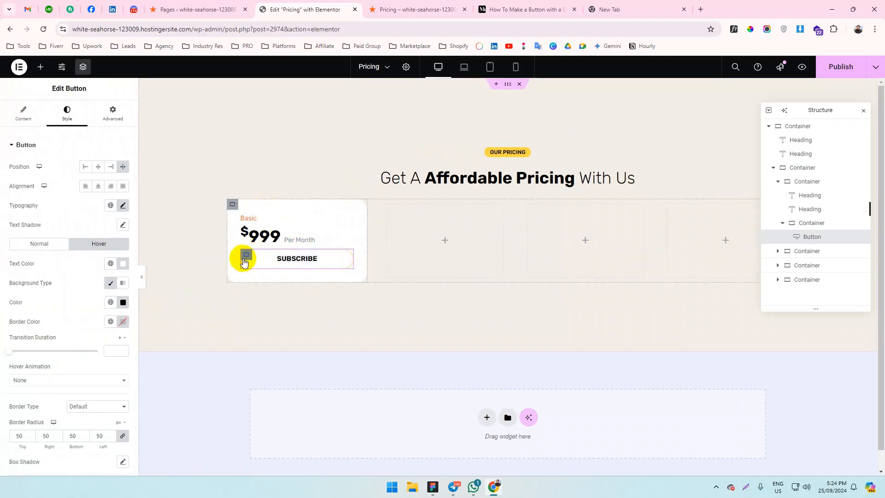
Start a custom CSS rule for selector:hover::before on the Subscribe button's container.
click(247, 254)
click(112, 112)
scroll(32, 431, down, 2)
click(49, 407)
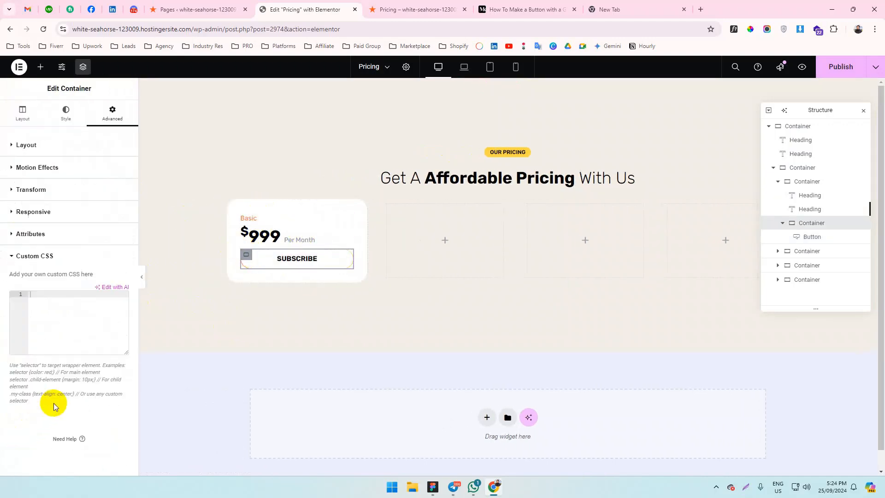
click(56, 310)
text(se)
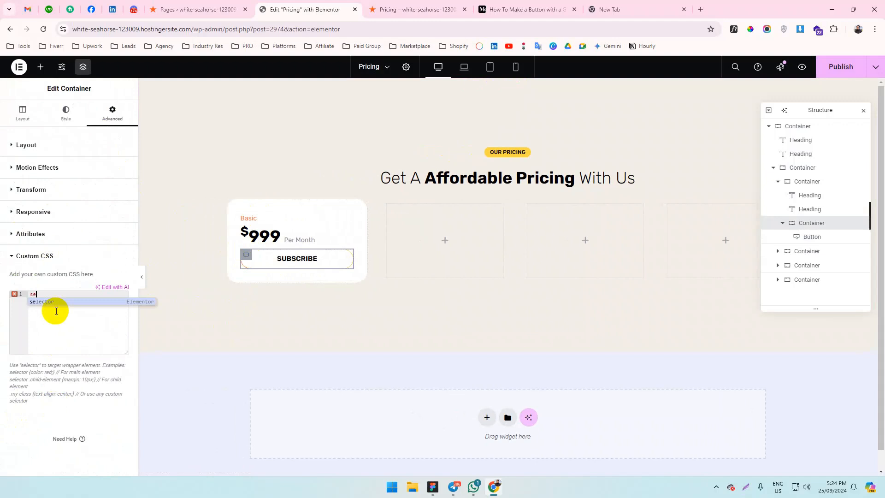
key(Return)
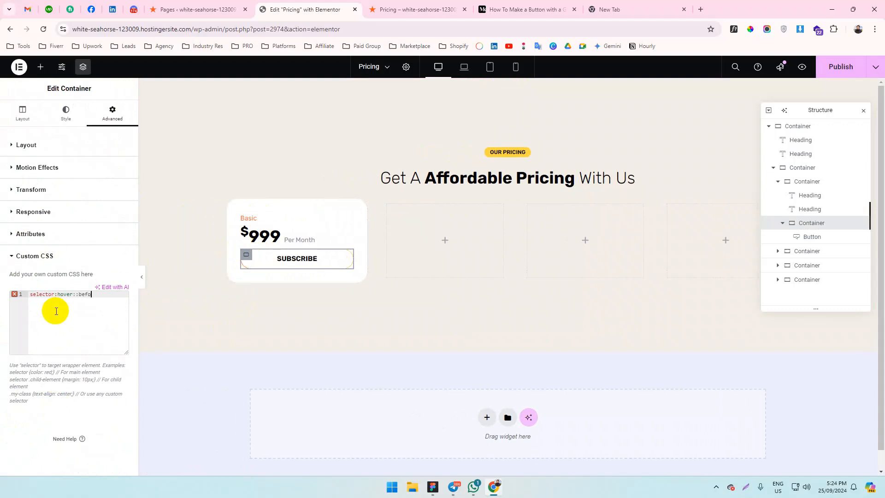
key(Return)
Set the hover rule's background to black !important and preview the Subscribe button's hover effect.
text(ba)
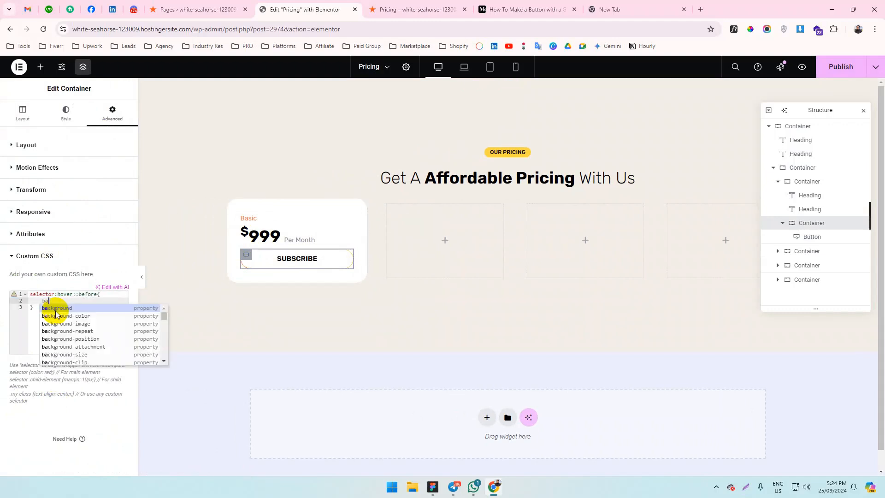
key(Return)
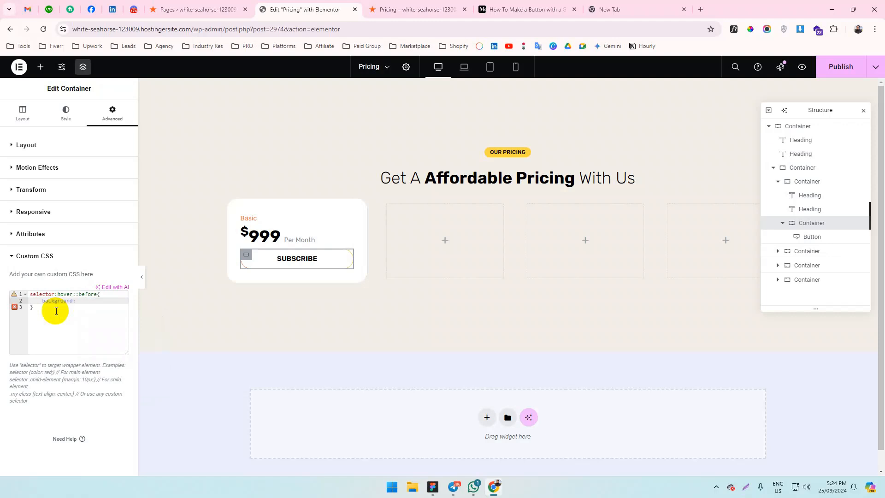
text(black !importnat)
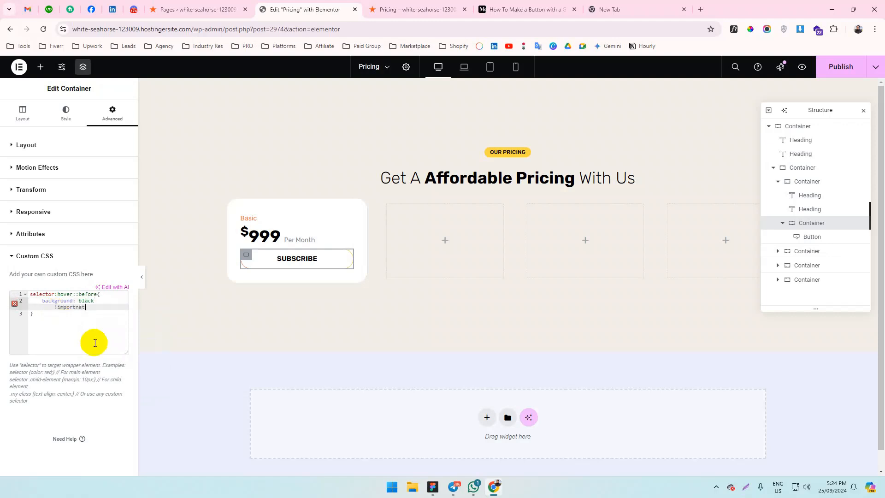
key(BackSpace)
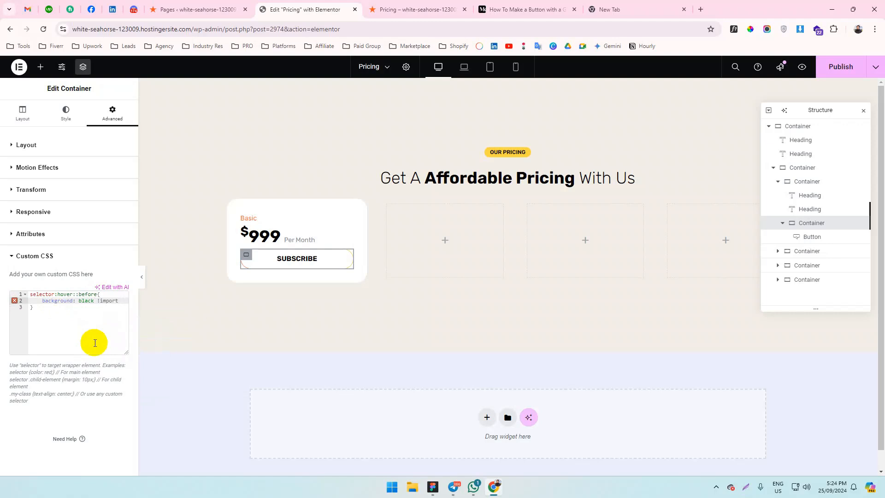
text(t;)
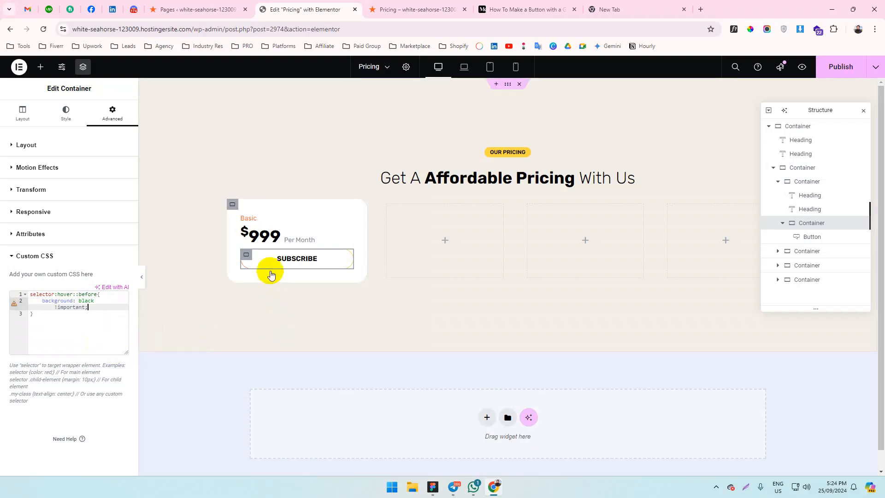
click(142, 276)
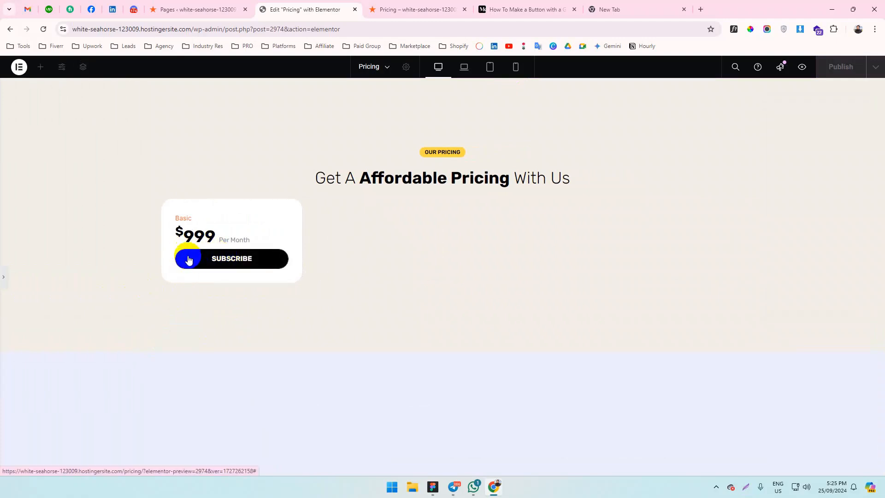
click(3, 281)
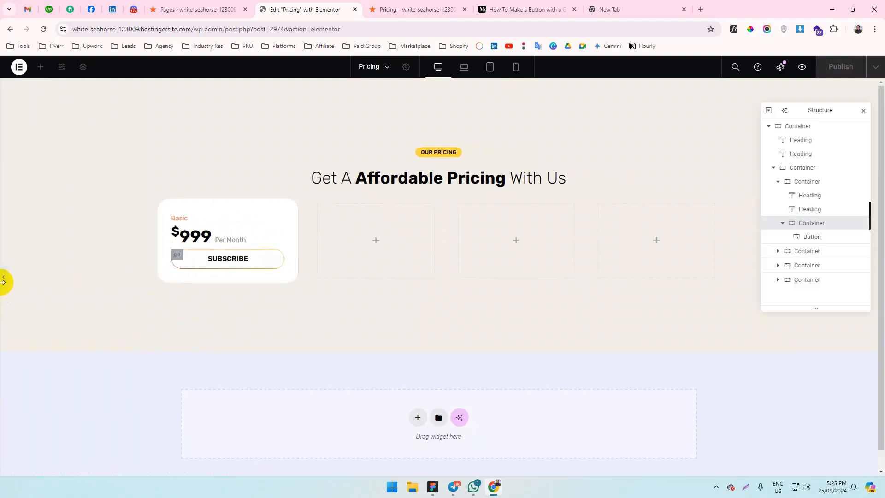
Review the container's hover CSS rule and open the Subscribe button's own custom CSS editor.
click(81, 337)
drag(52, 323, 1, 289)
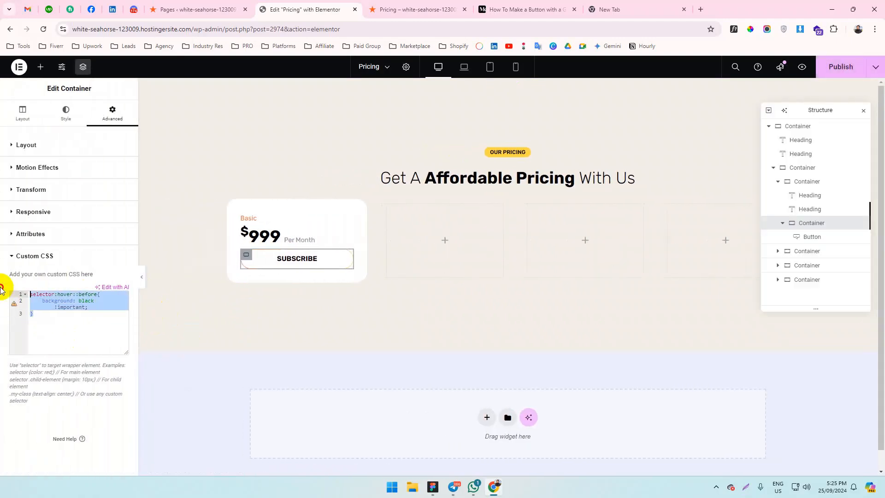
click(70, 312)
drag(65, 320, 2, 276)
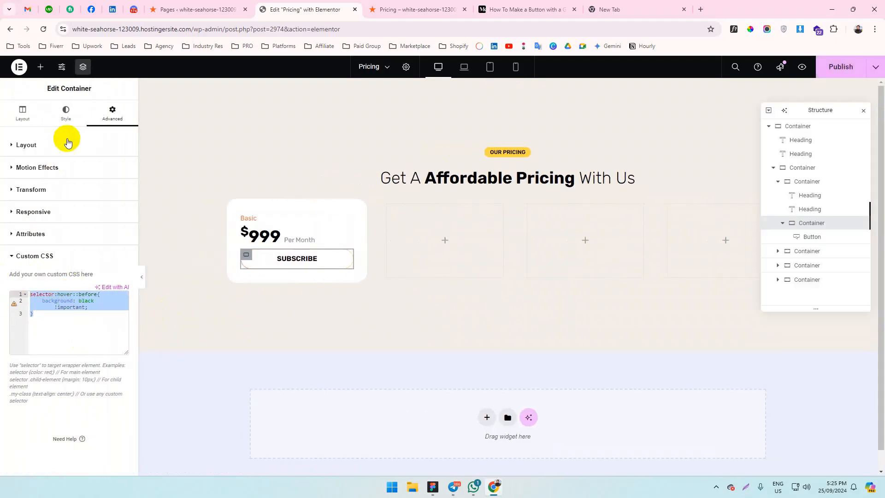
click(288, 263)
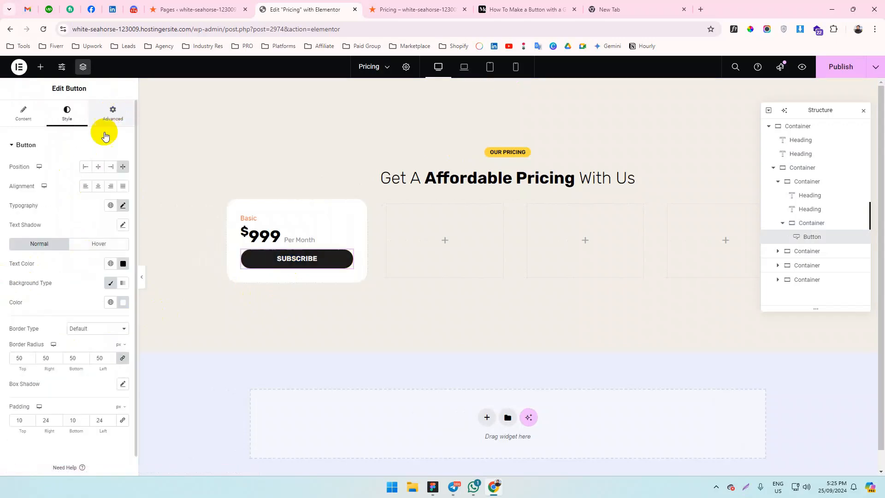
click(111, 114)
scroll(64, 407, down, 5)
click(64, 408)
click(98, 377)
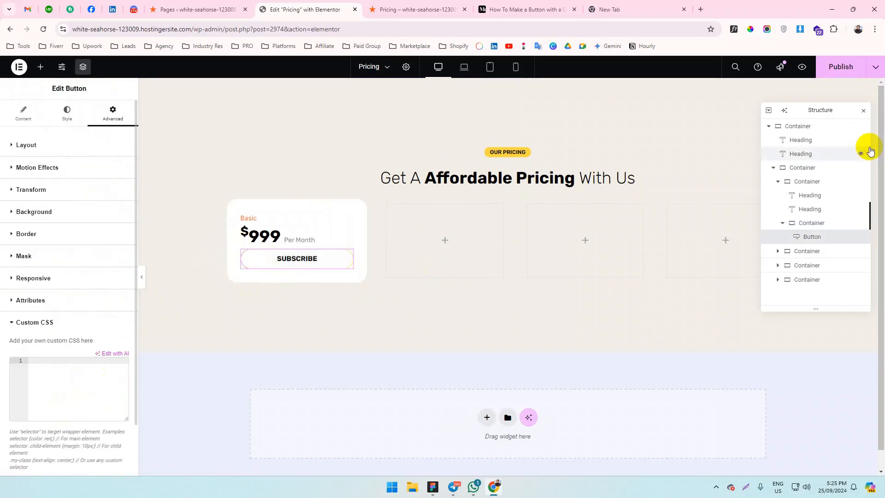
Switch to Figma and examine the Basic card's price and Subscribe button in the pricing design.
key(alt+Tab)
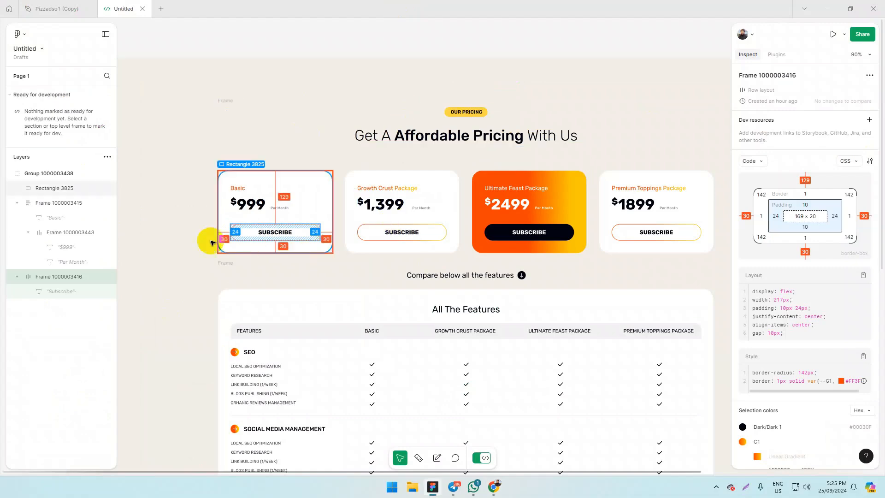
click(199, 229)
click(269, 226)
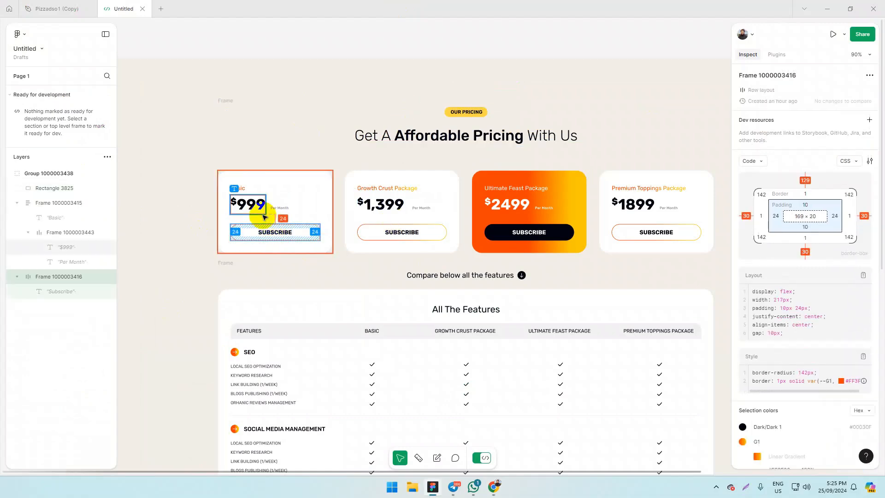
Switch to the Elementor editor and give the Subscribe button's container a 24 px top margin and 0 on the other sides.
key(alt+Tab)
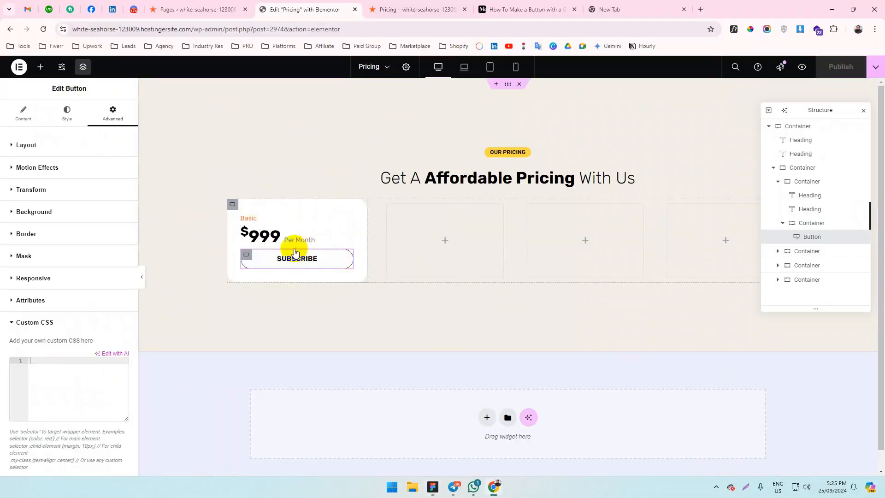
click(261, 237)
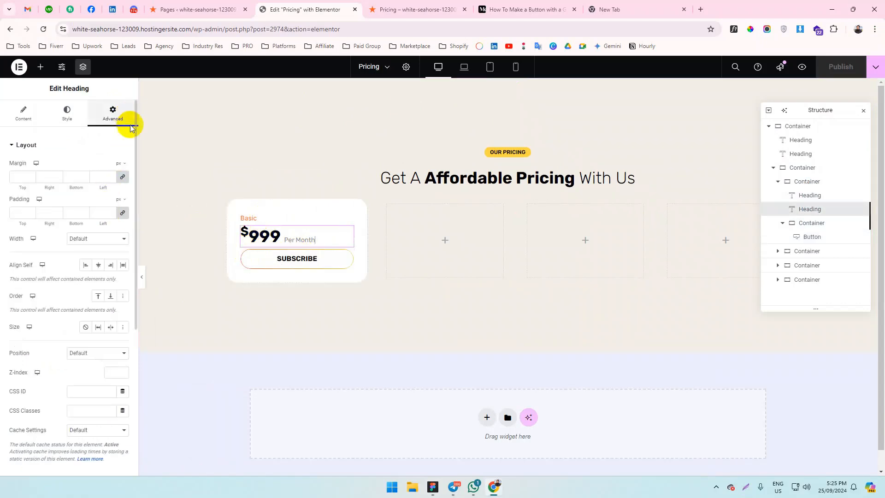
click(245, 254)
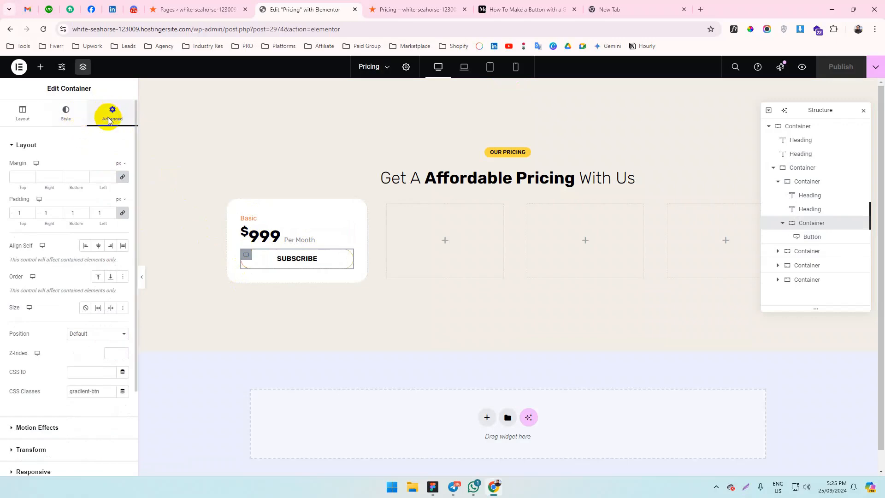
text(0)
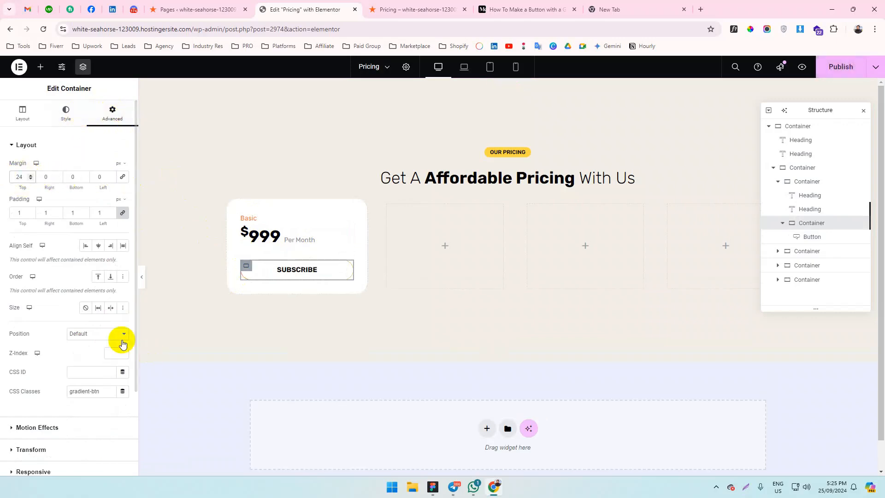
key(alt+Tab)
key(alt+Tab)
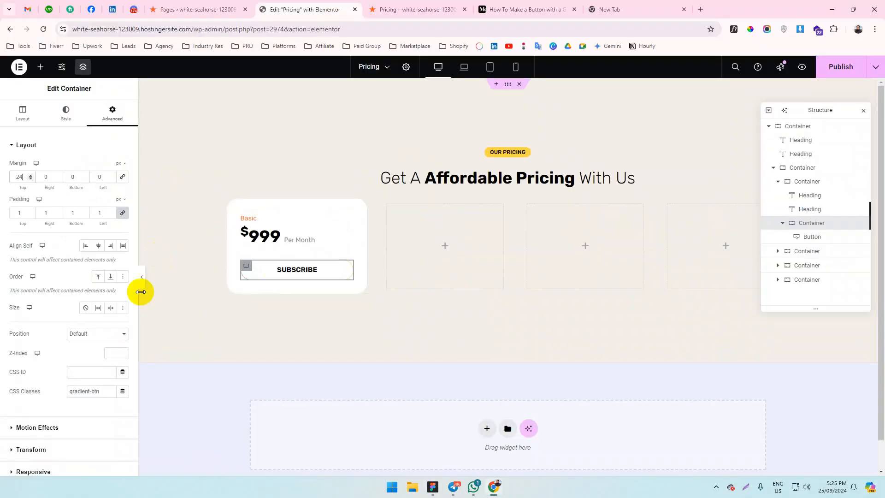
click(143, 277)
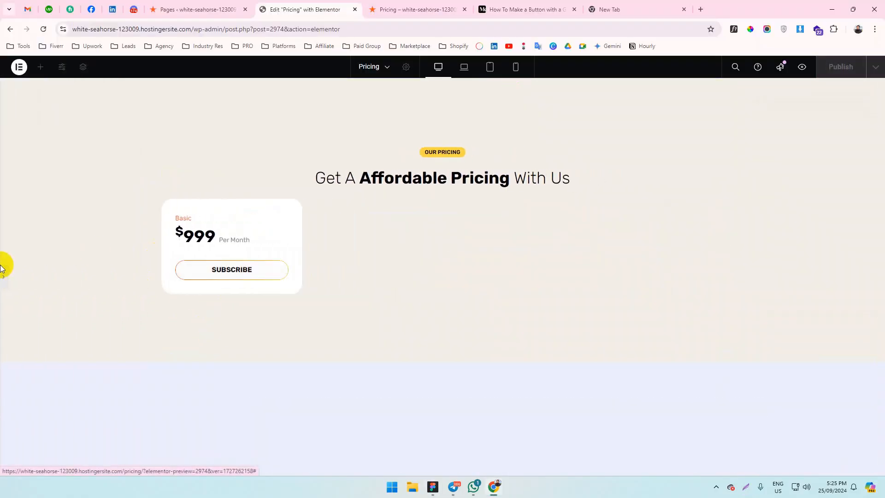
click(2, 280)
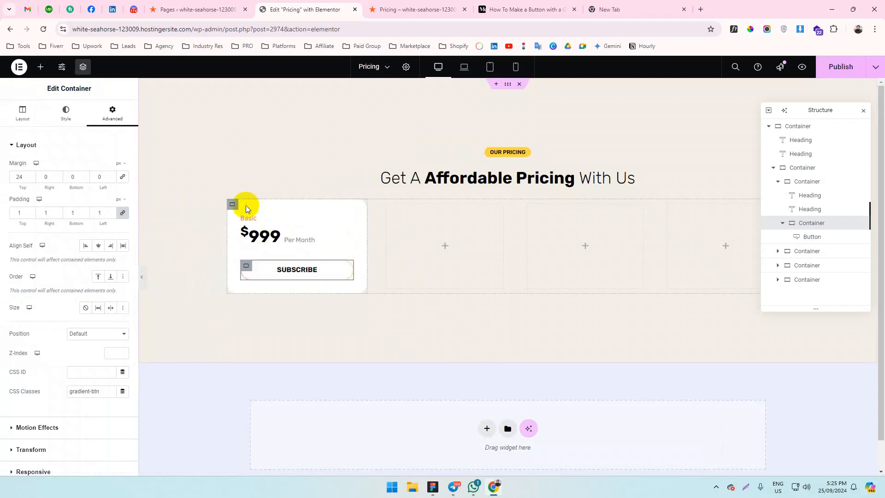
Duplicate the Basic pricing card container three times.
right_click(232, 205)
click(261, 230)
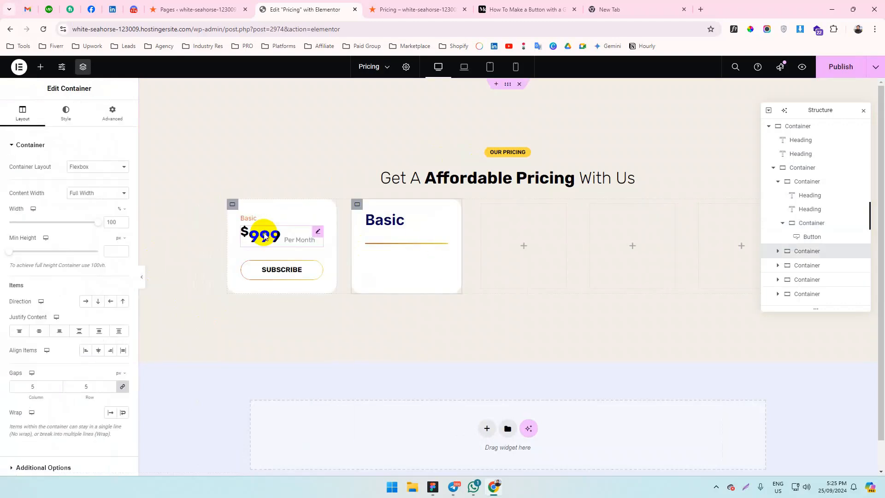
right_click(232, 205)
click(248, 228)
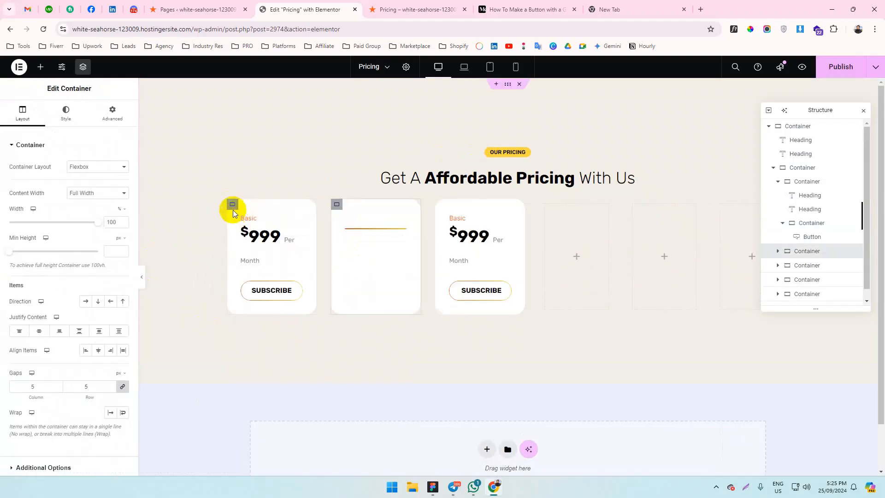
right_click(233, 208)
click(261, 233)
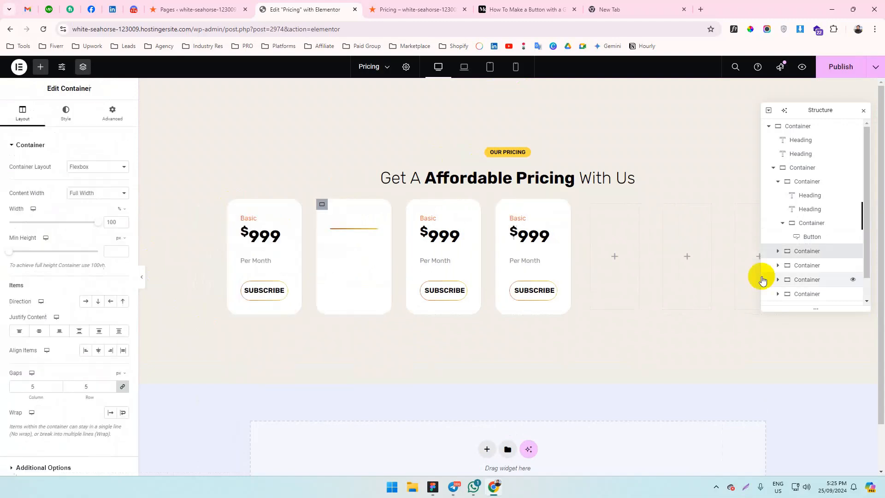
Delete the three empty containers from the pricing row so only the four cards remain.
right_click(610, 213)
click(632, 438)
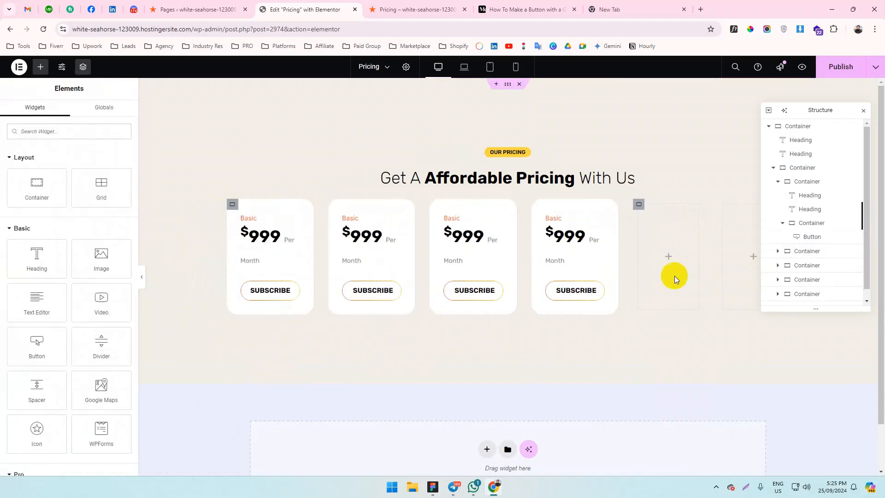
right_click(681, 234)
click(724, 456)
right_click(737, 234)
click(767, 455)
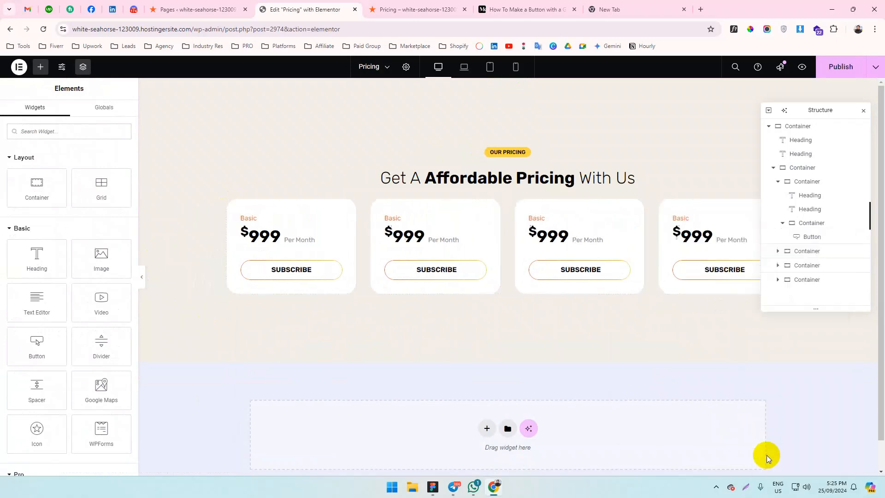
Inspect the Ultimate Feast Package card in Figma, and give the third card in Elementor a gradient background.
key(alt+Tab)
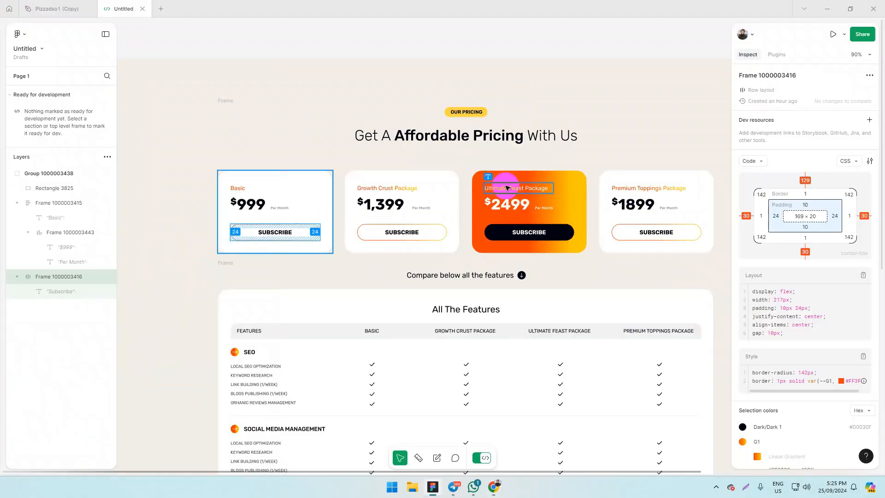
click(483, 179)
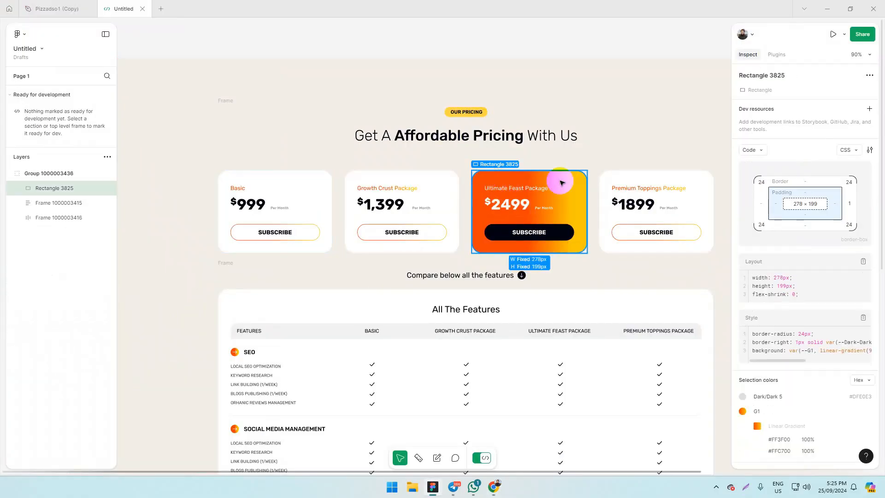
key(alt+Tab)
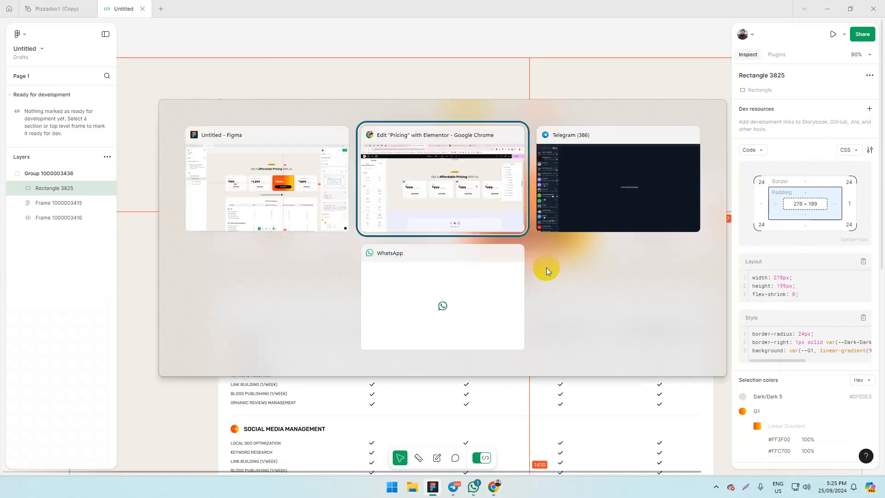
click(521, 203)
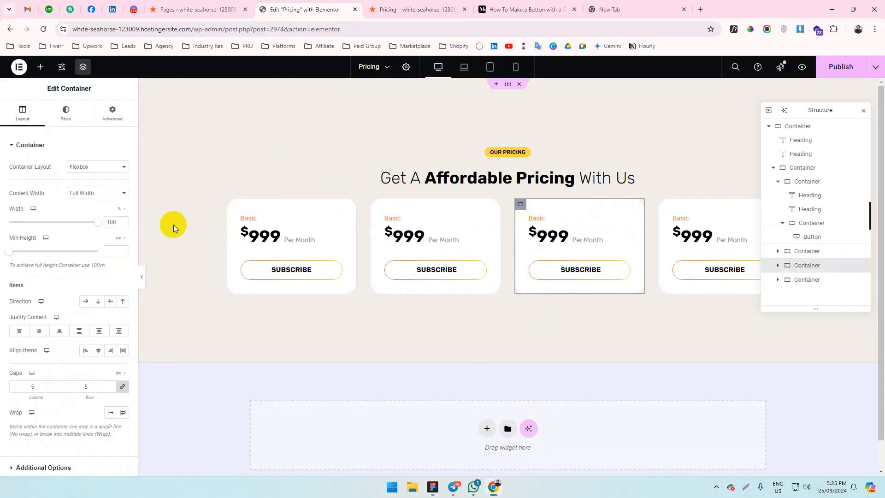
click(69, 114)
click(97, 185)
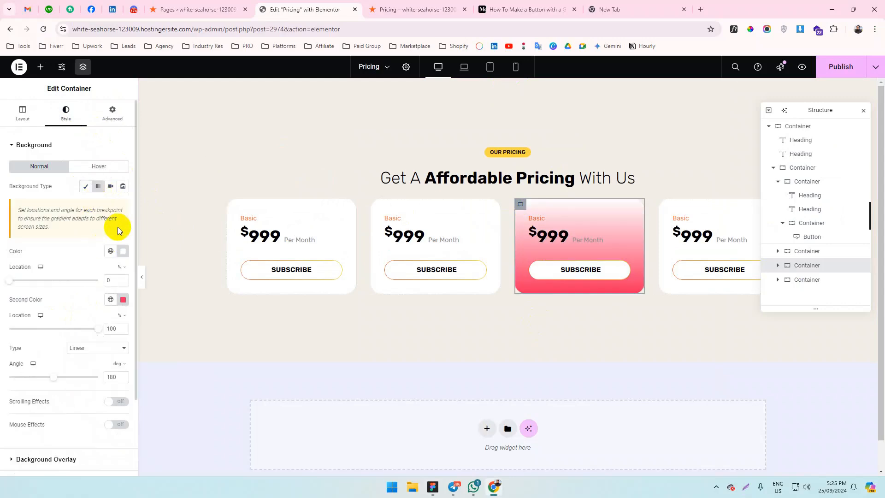
Copy #FF3F00 from the Figma card and use it as the first colour of the third card's gradient.
key(alt+Tab)
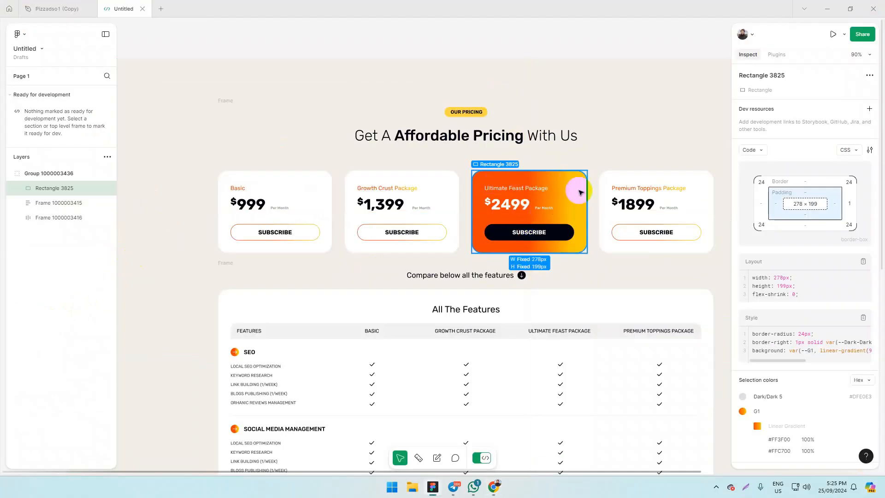
scroll(827, 391, down, 2)
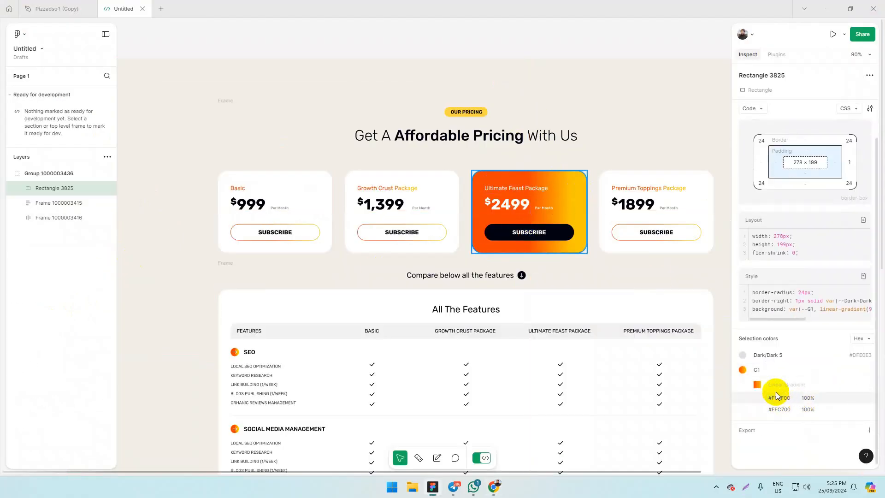
click(782, 399)
key(alt+Tab)
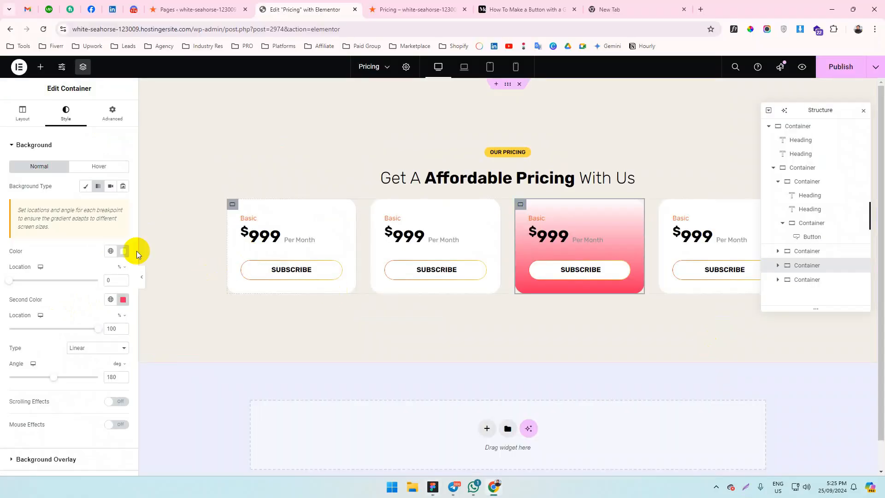
click(123, 252)
key(ctrl+v)
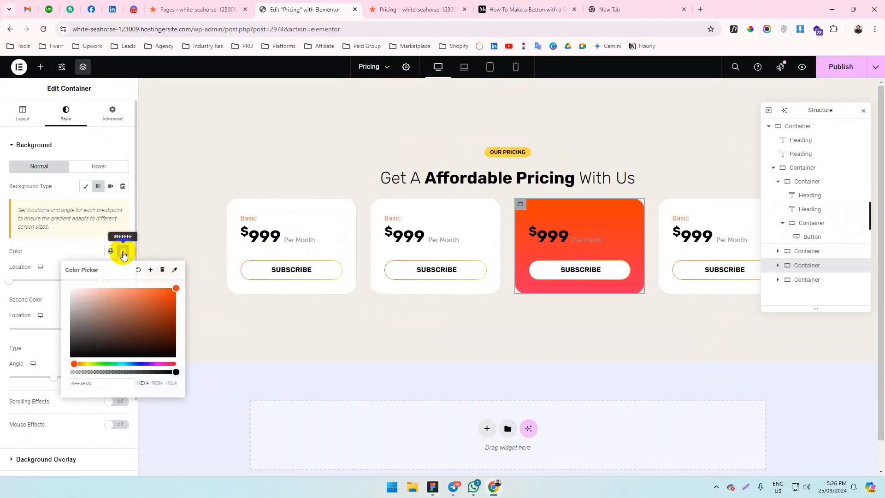
Copy #FFC700 from the Figma card and use it as the second colour of the third card's gradient.
key(alt+Tab)
click(783, 409)
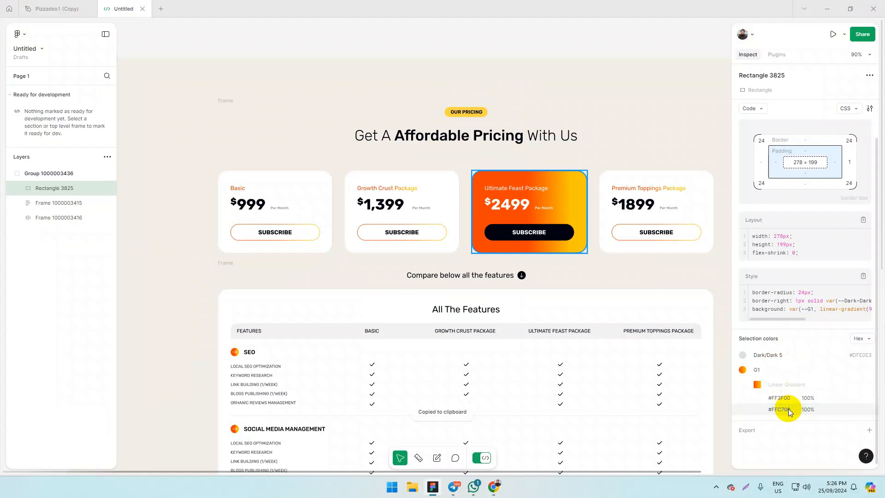
key(alt+Tab)
click(56, 353)
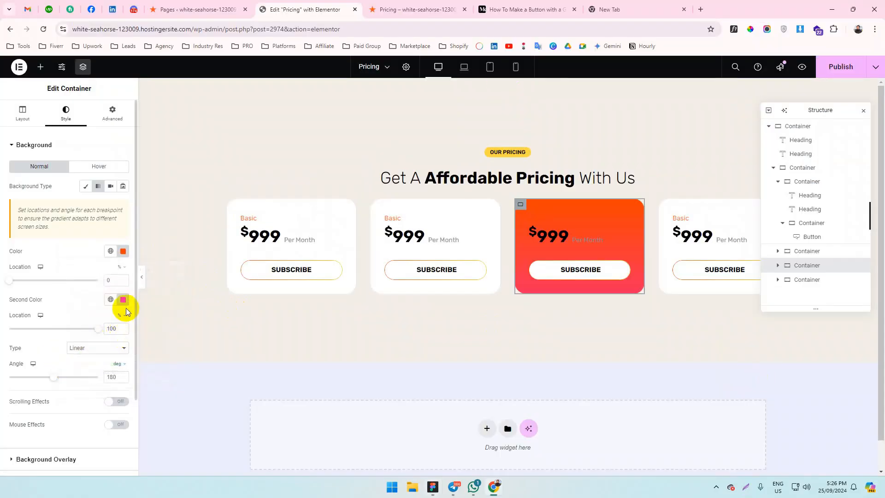
click(123, 300)
key(ctrl+v)
click(87, 300)
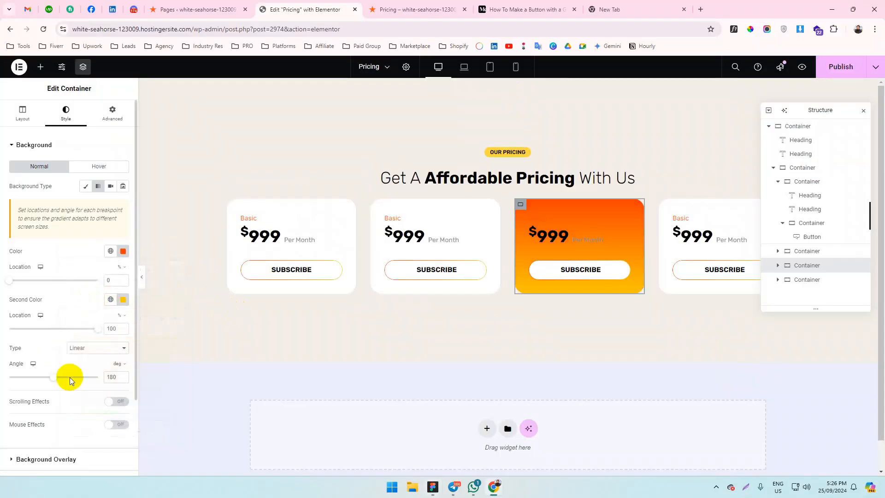
Set the third card's gradient angle to 90 degrees and compare it with the Figma card.
drag(114, 375, 85, 374)
text(90)
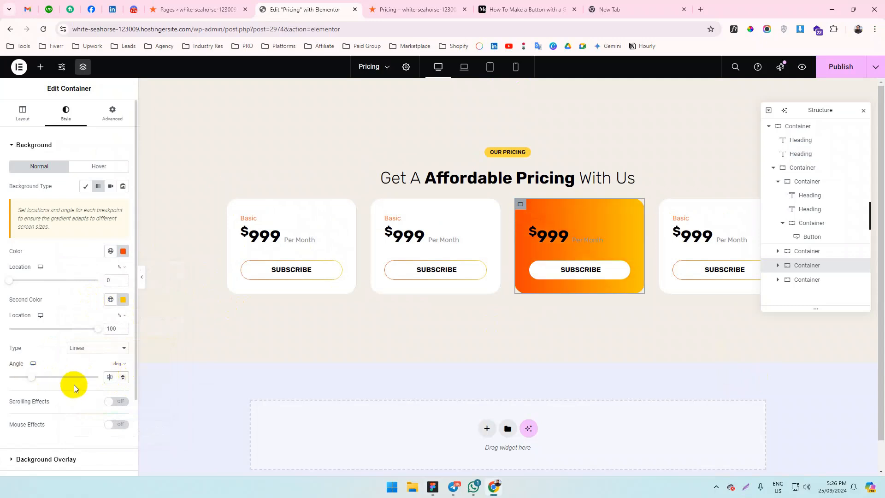
key(alt+Tab)
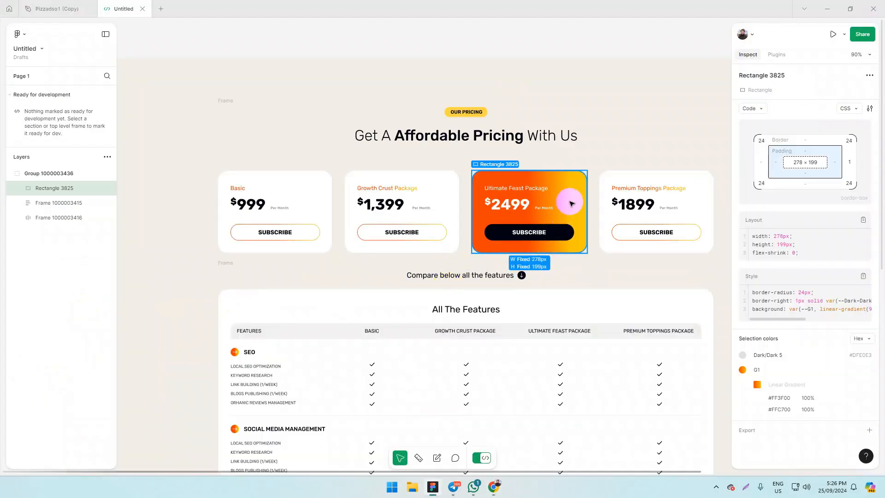
Try out different location values for the two colours of the third card's gradient in Elementor.
key(alt+Tab)
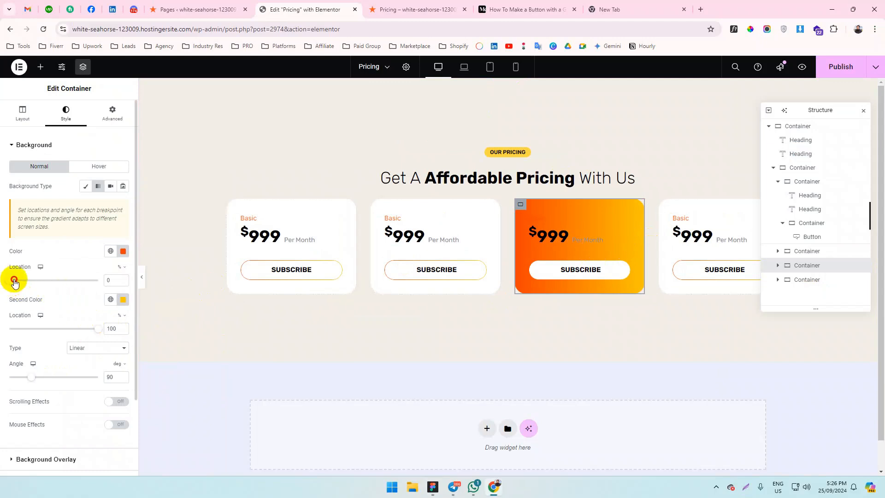
drag(14, 283, 66, 280)
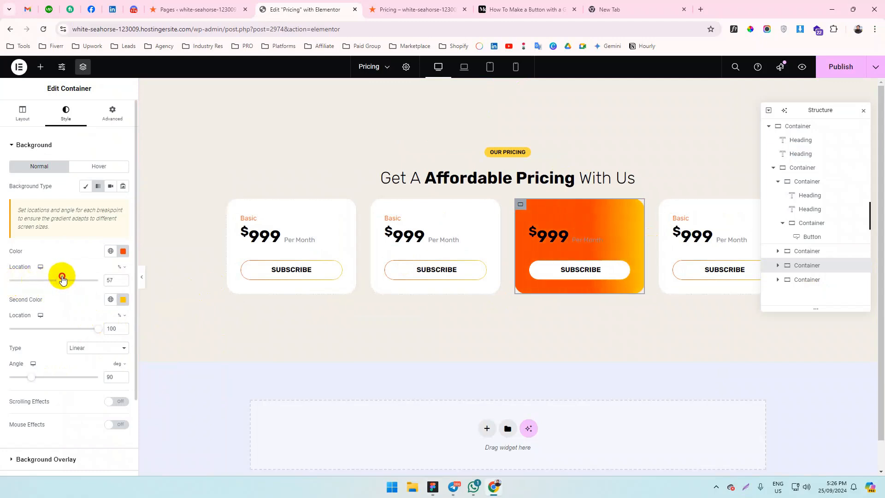
drag(62, 279, 121, 283)
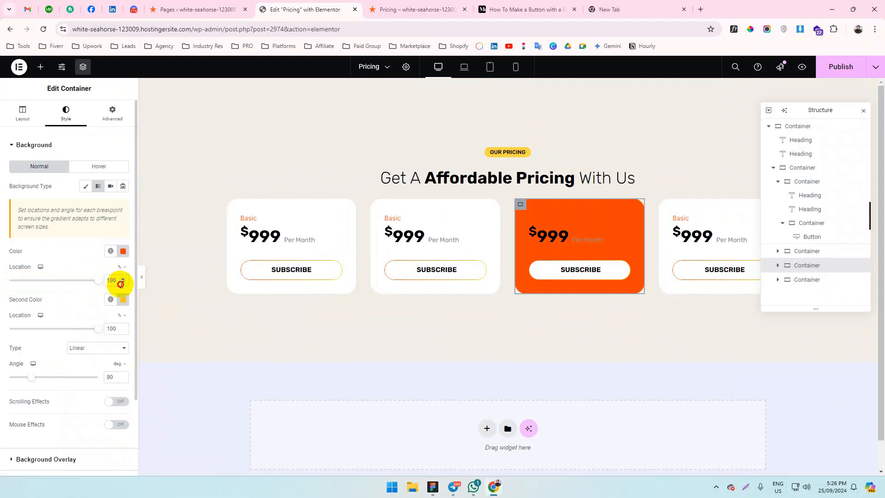
drag(88, 327, 134, 325)
drag(92, 280, 64, 278)
Check the gradient stops in the Figma card's style code, and set the first gradient colour's location in Elementor to 50%.
key(alt+Tab)
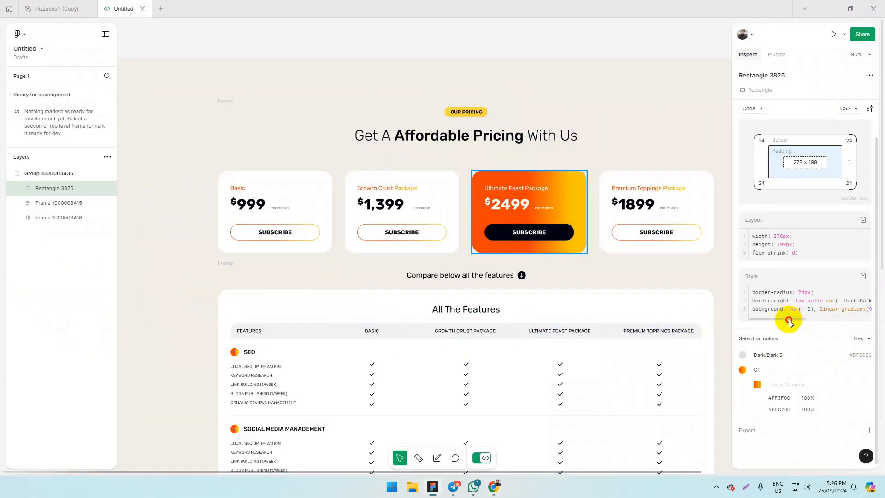
drag(788, 318, 857, 322)
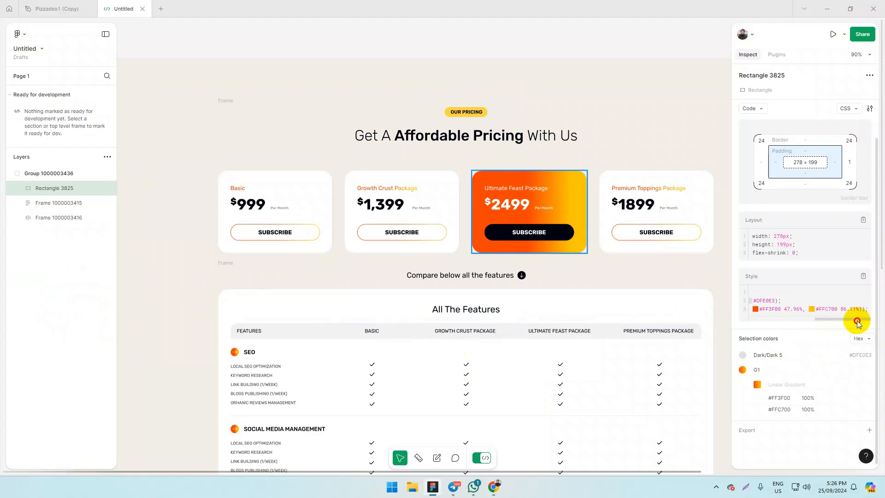
key(alt+Tab)
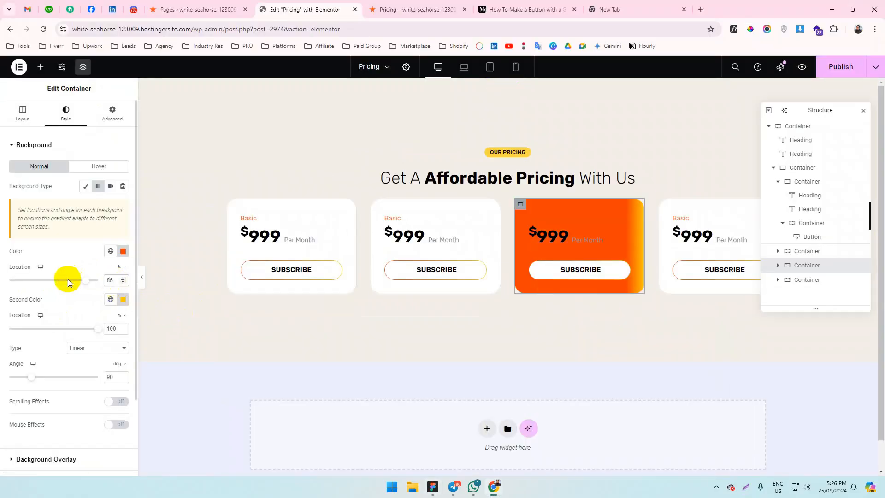
key(alt+Tab)
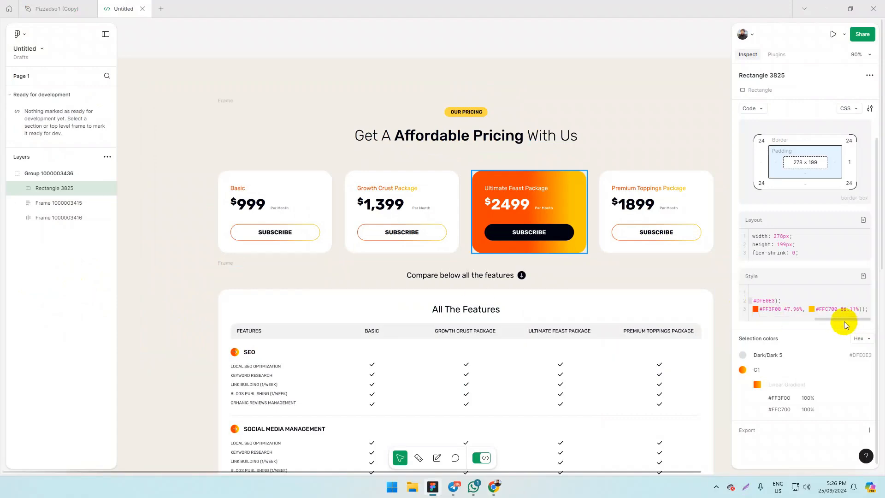
key(alt+Tab)
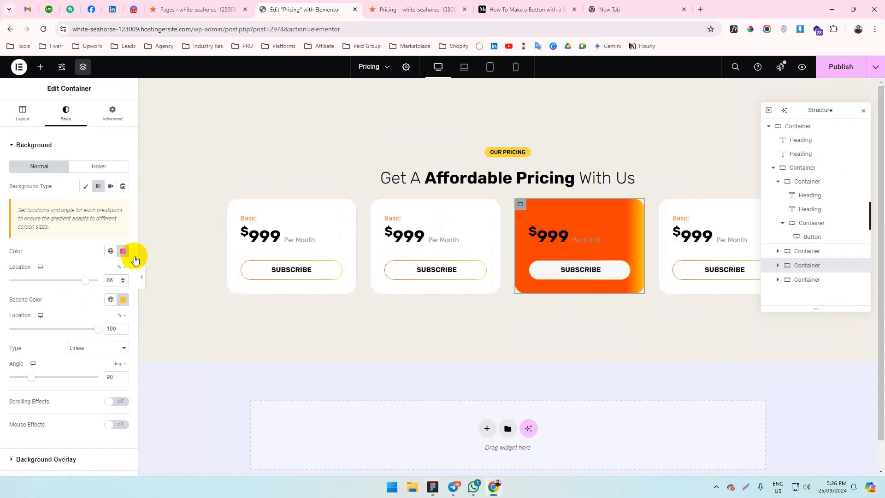
text(50)
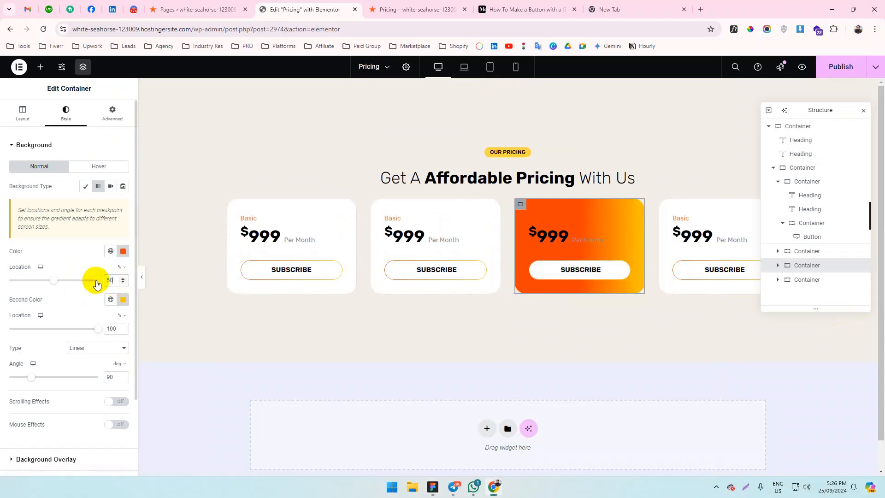
Set the third card's first gradient colour location to 47%, checking it against the Figma card's style code.
key(alt+Tab)
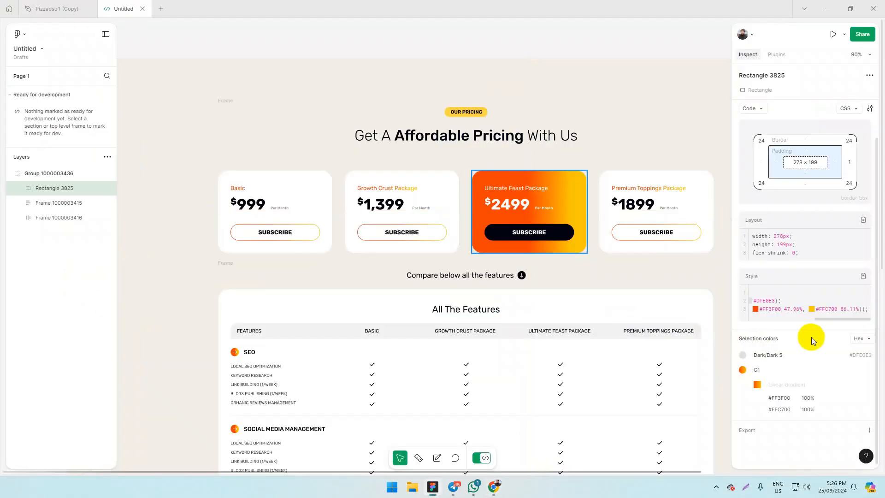
key(alt+Tab)
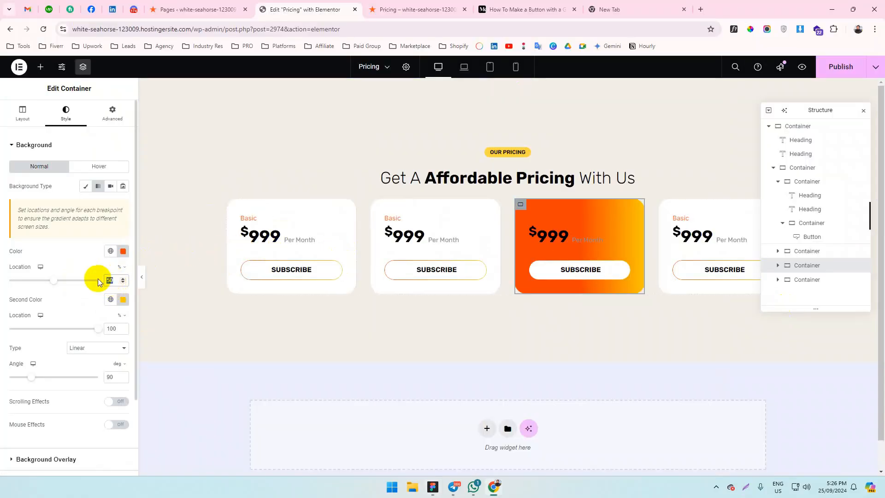
text(47)
key(alt+Tab)
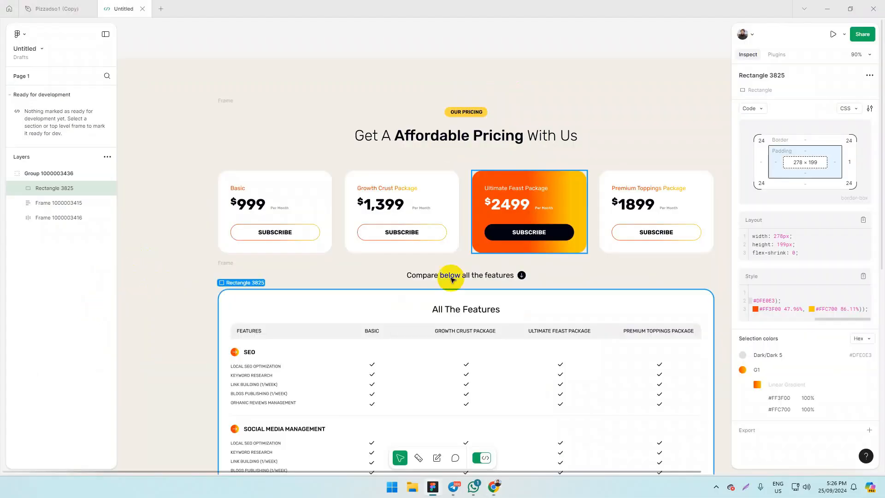
key(alt+Tab)
key(alt+Tab)
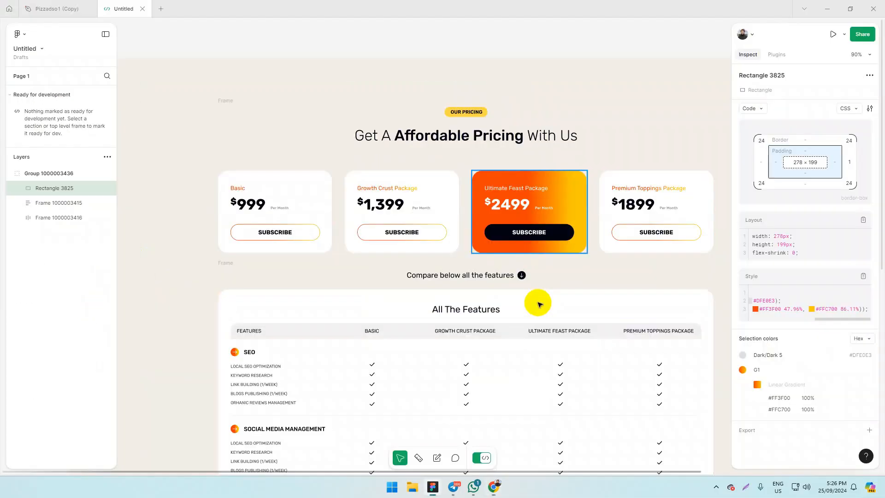
key(alt+Tab)
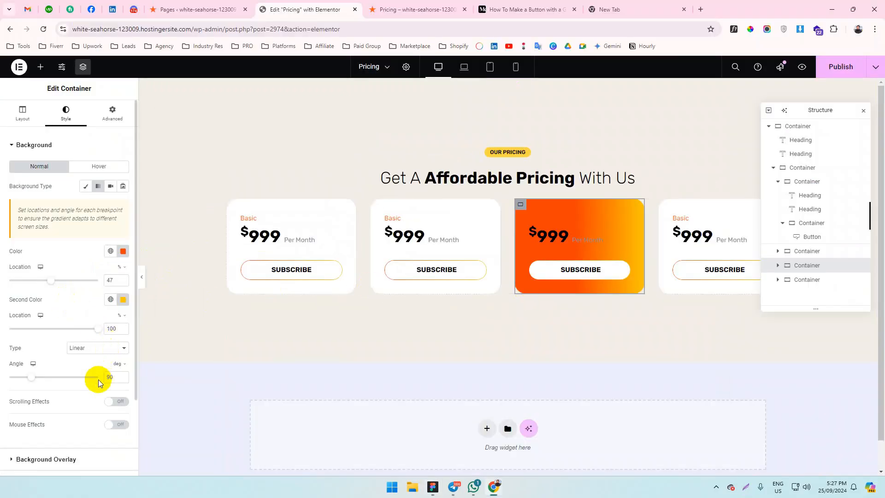
scroll(461, 254, down, 1)
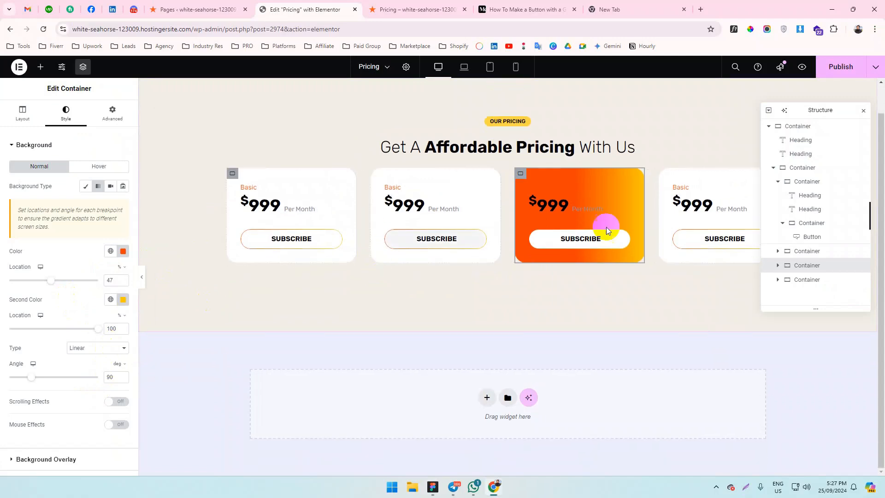
Check the third card's Subscribe button in Figma, and set the matching Elementor button's normal background colour to black.
key(alt+Tab)
click(563, 232)
key(alt+Tab)
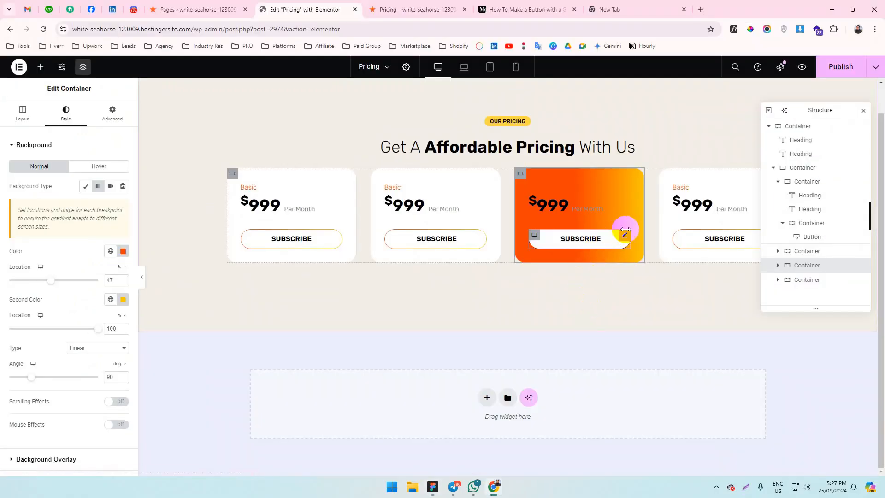
click(626, 238)
click(69, 113)
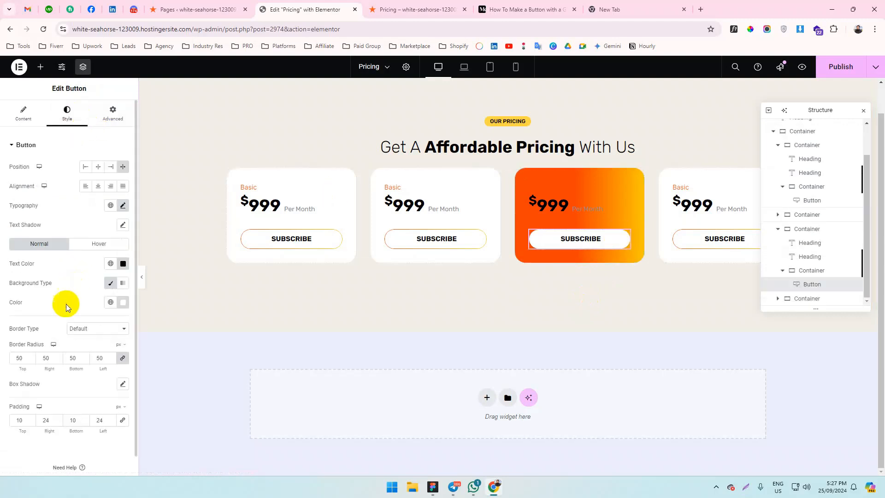
scroll(65, 306, down, 1)
click(122, 282)
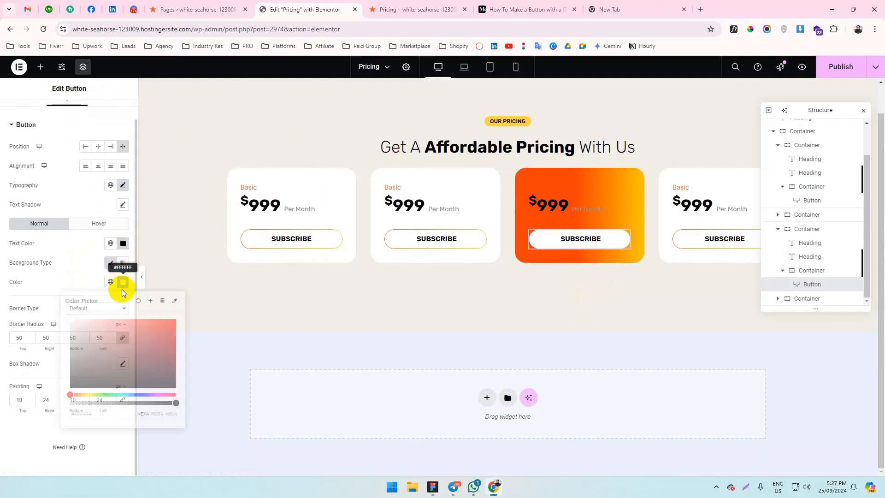
drag(88, 359, 39, 415)
click(88, 224)
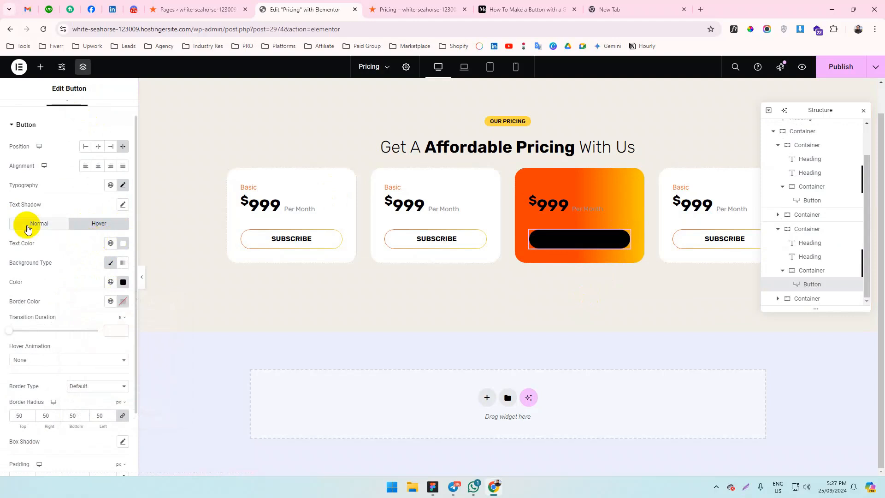
Set the normal text colour of the third card's Subscribe button to white.
click(28, 225)
click(123, 243)
drag(88, 295, 20, 235)
click(71, 230)
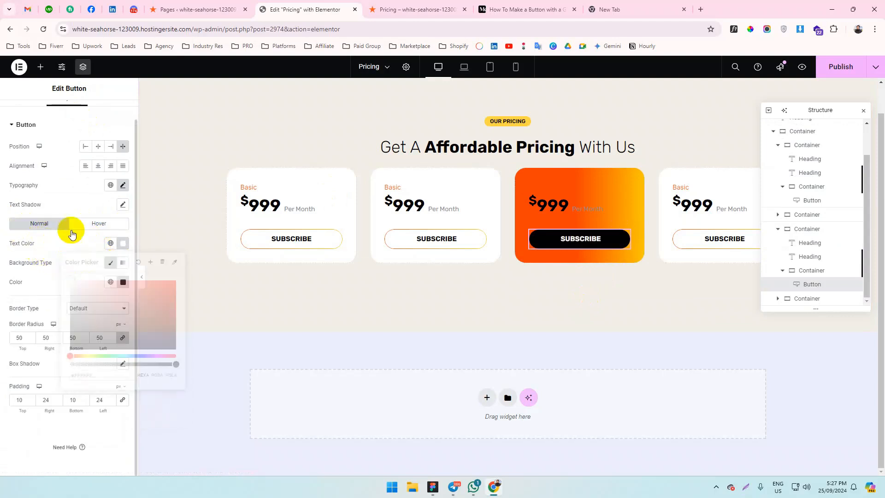
Set the third card button's hover border colour to white and its hover text colour to black.
click(107, 223)
click(121, 302)
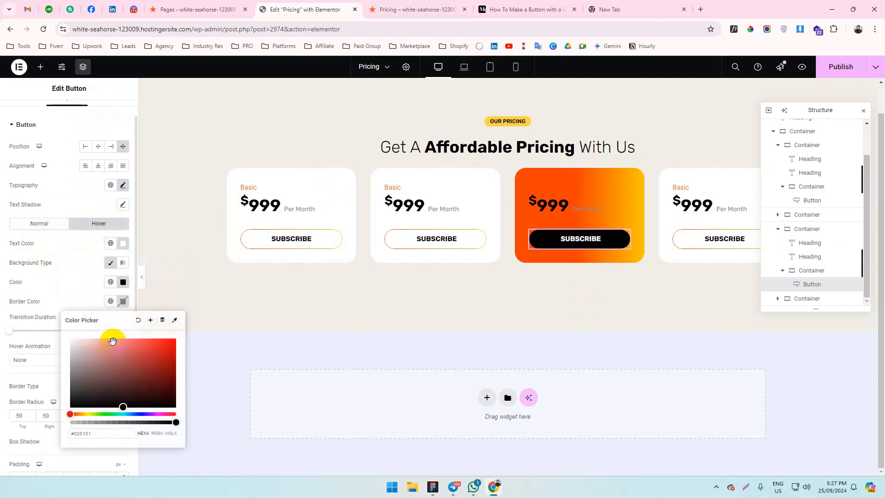
drag(113, 340, 90, 349)
click(43, 290)
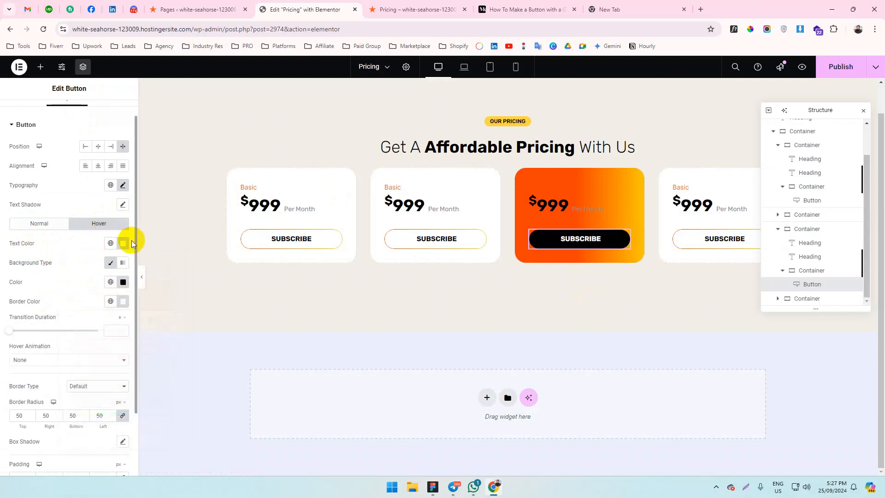
click(123, 243)
click(37, 293)
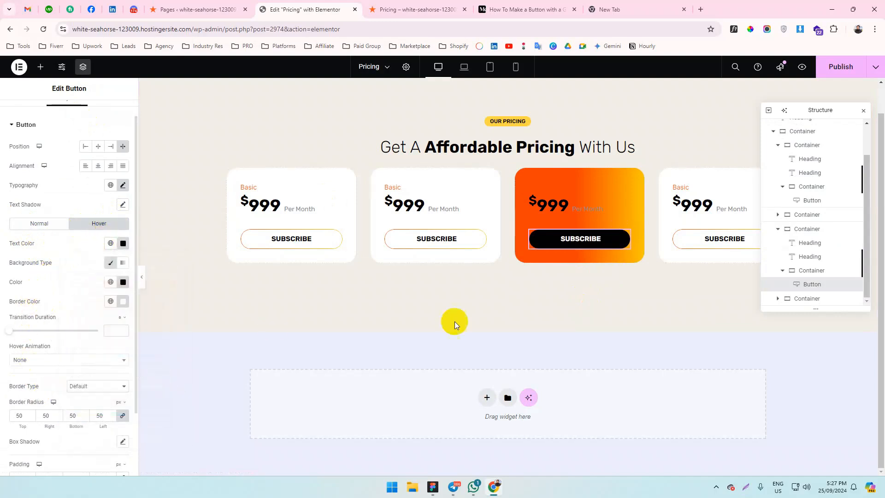
Set the hover background colour of the third card's Subscribe button to white.
click(123, 282)
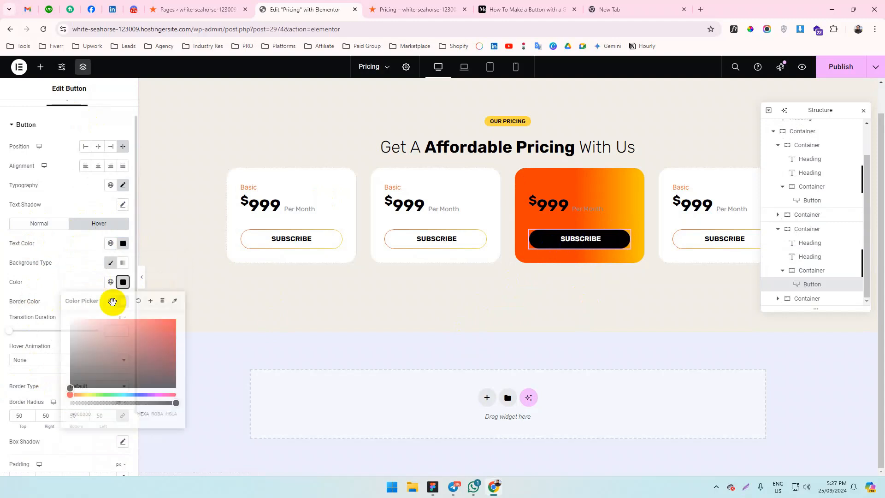
click(72, 381)
drag(63, 396, 15, 258)
click(63, 266)
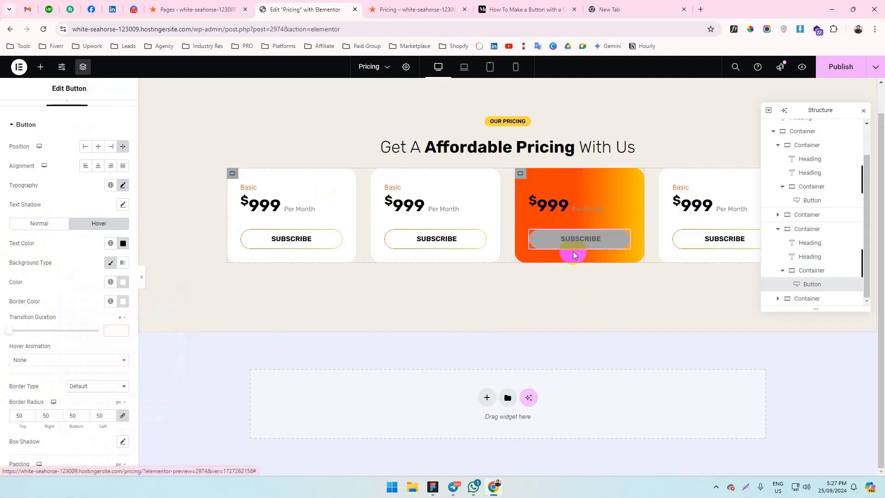
Change the hover::before background in the custom CSS of the third card's button container to white, and preview the section without the editing panels.
click(534, 236)
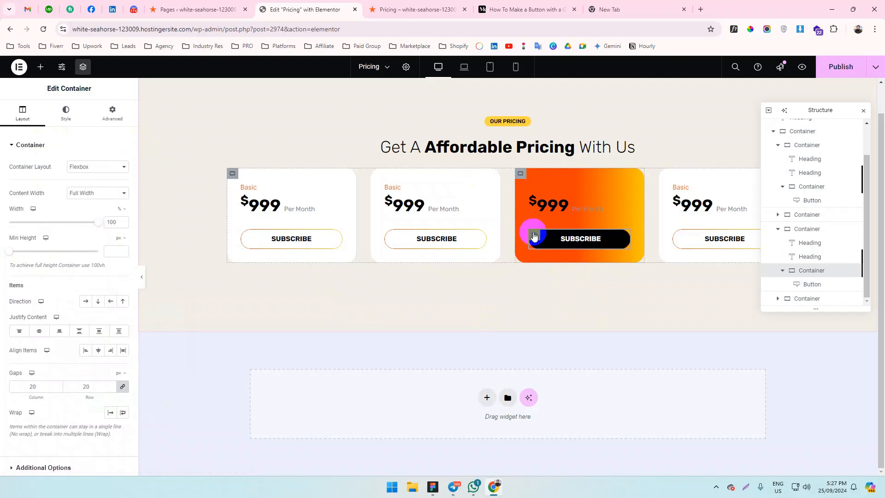
click(112, 113)
scroll(93, 281, down, 5)
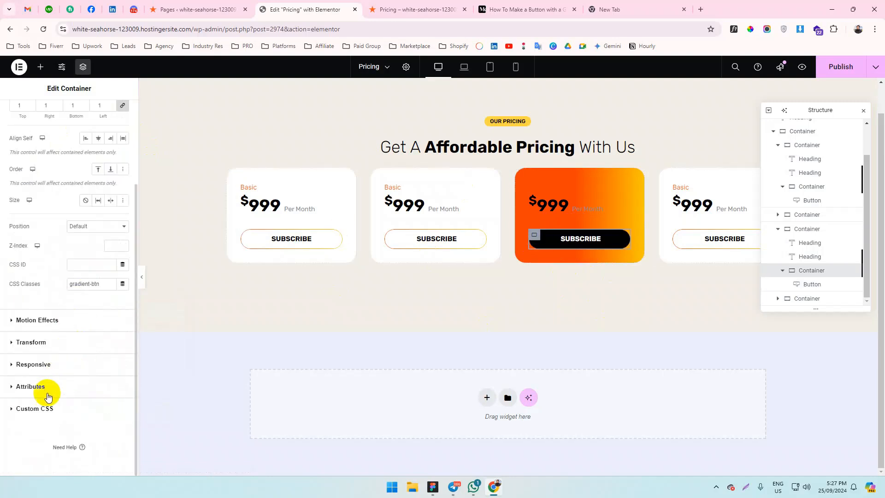
click(35, 407)
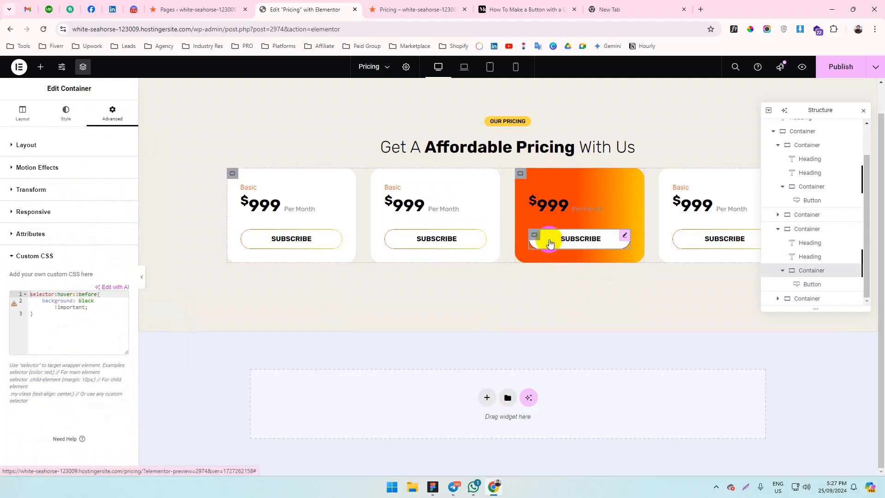
click(85, 300)
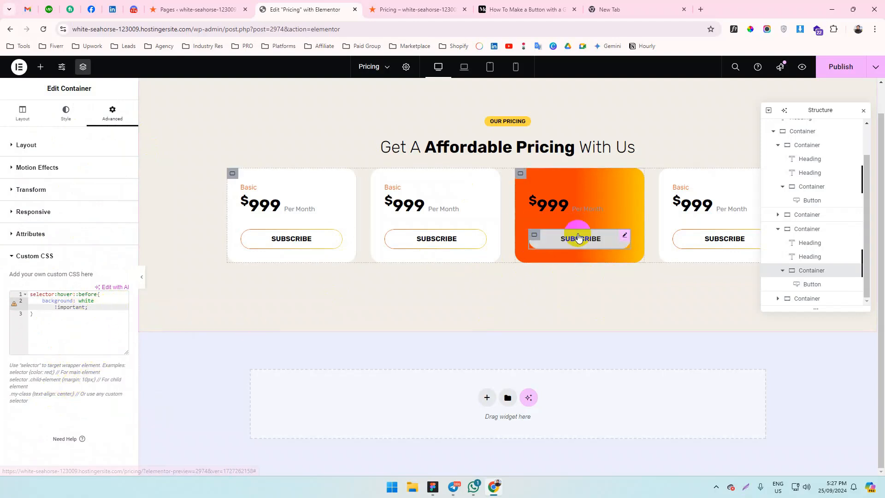
click(142, 276)
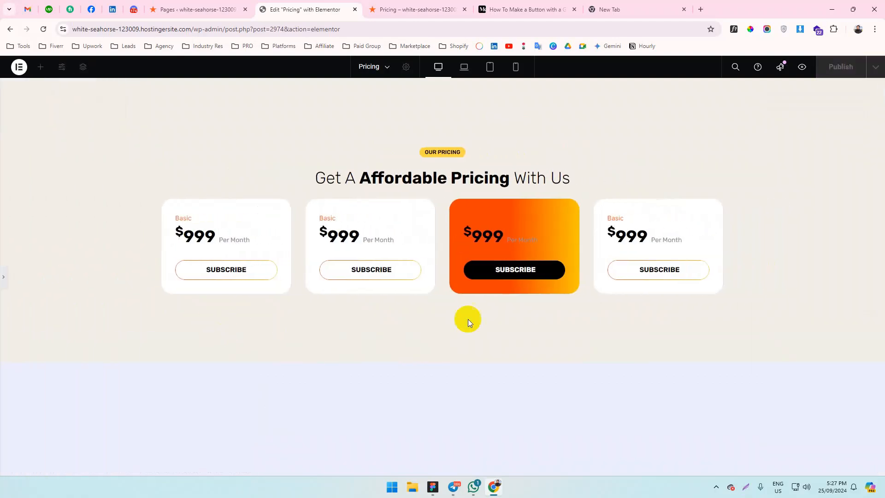
click(3, 280)
Compare the section with Figma, and replace the second card's title with "Growth Crust Package" from the design.
key(alt+Tab)
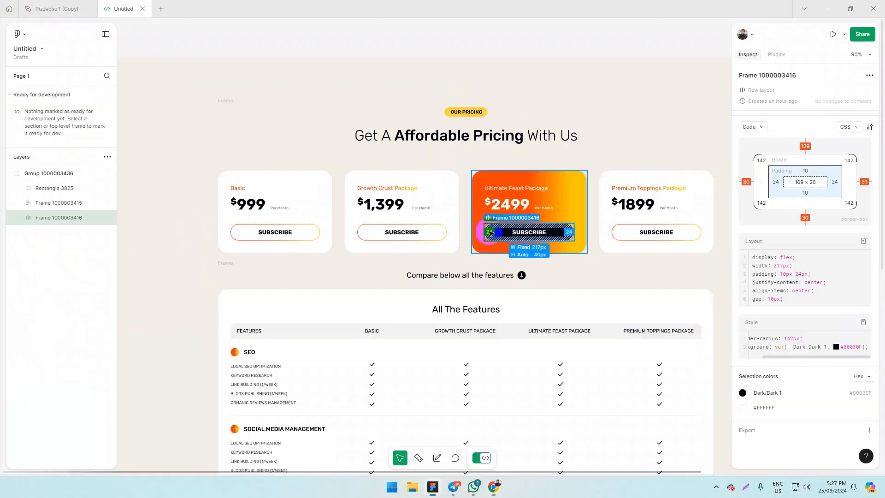
key(alt+Tab)
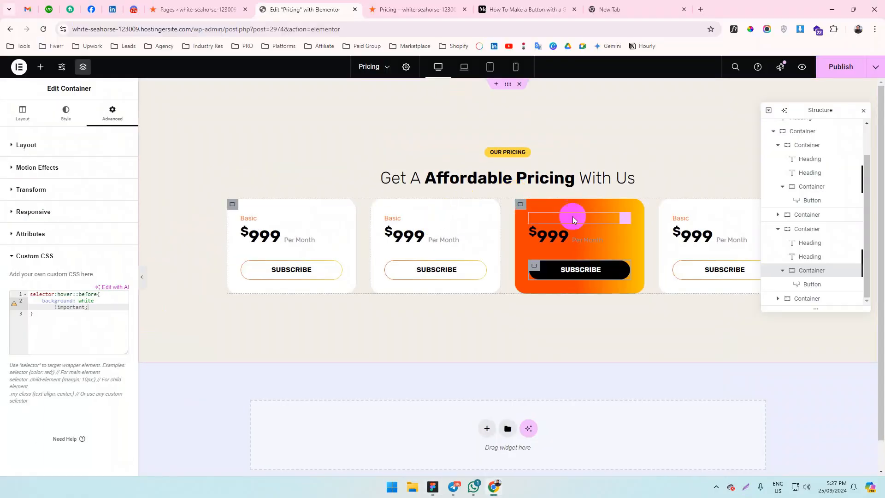
key(alt+Tab)
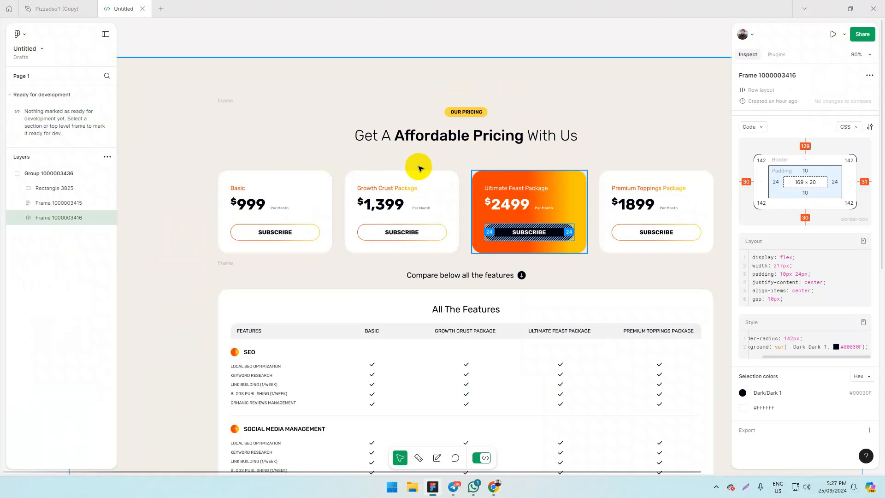
click(391, 192)
key(alt+Tab)
click(420, 212)
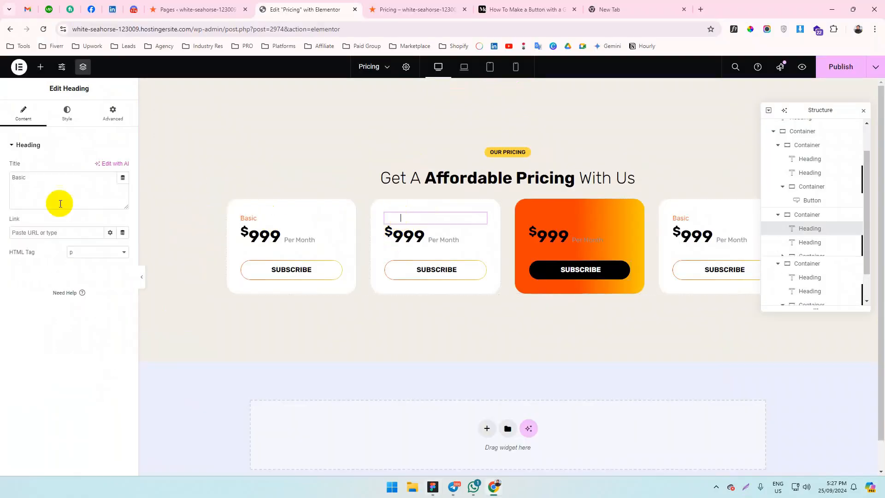
double_click(34, 178)
text(Growth Crust Package)
Copy the amount 1,399 from Figma into the second card's price heading in Elementor, and compare both versions.
key(alt+Tab)
click(391, 203)
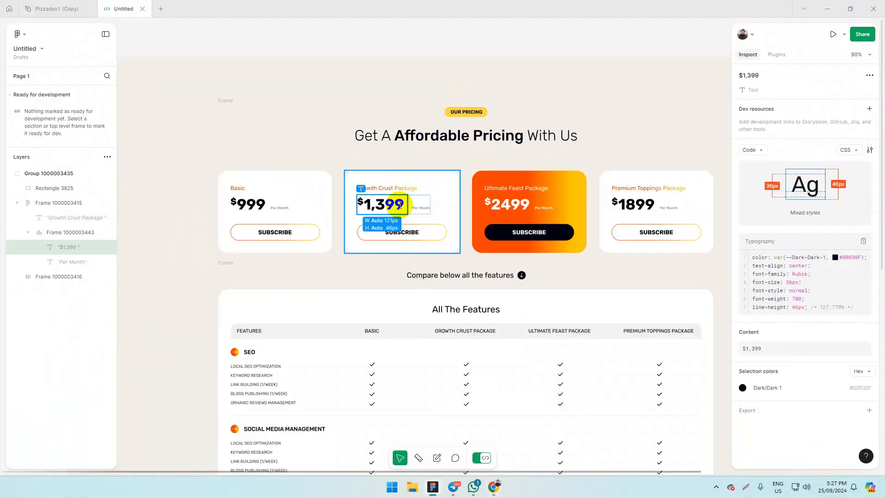
key(alt+Tab)
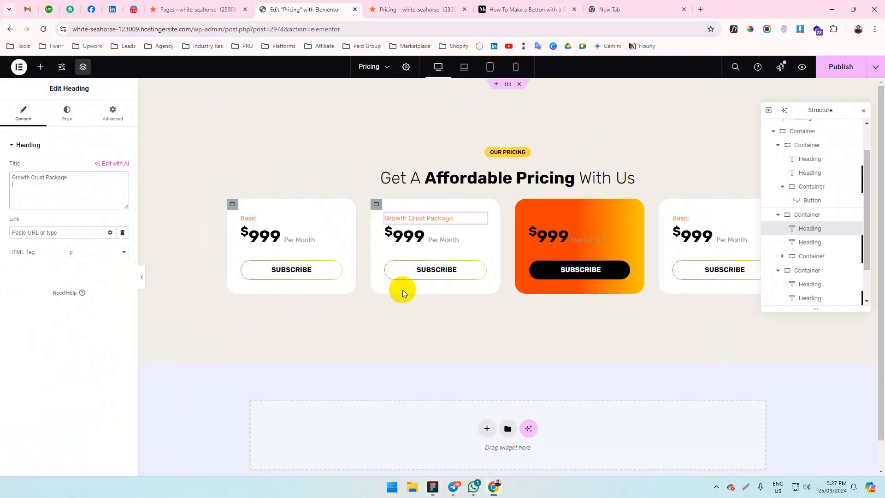
click(409, 241)
key(alt+Tab)
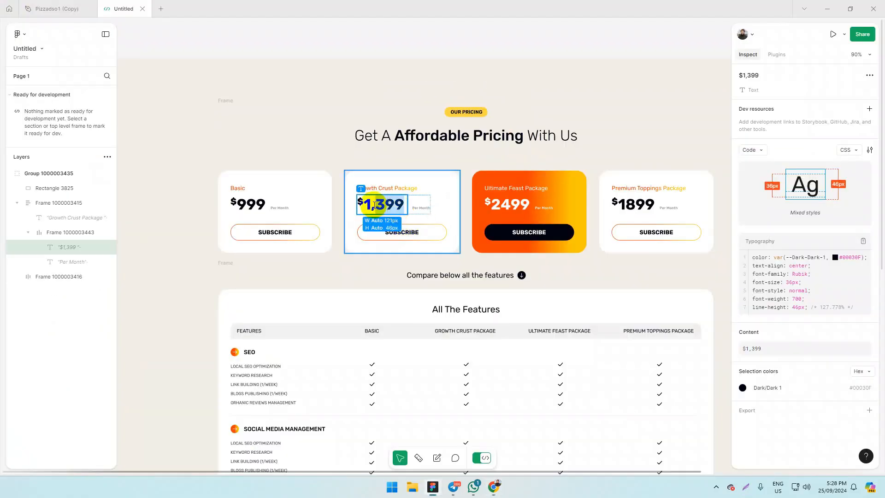
drag(375, 204, 398, 204)
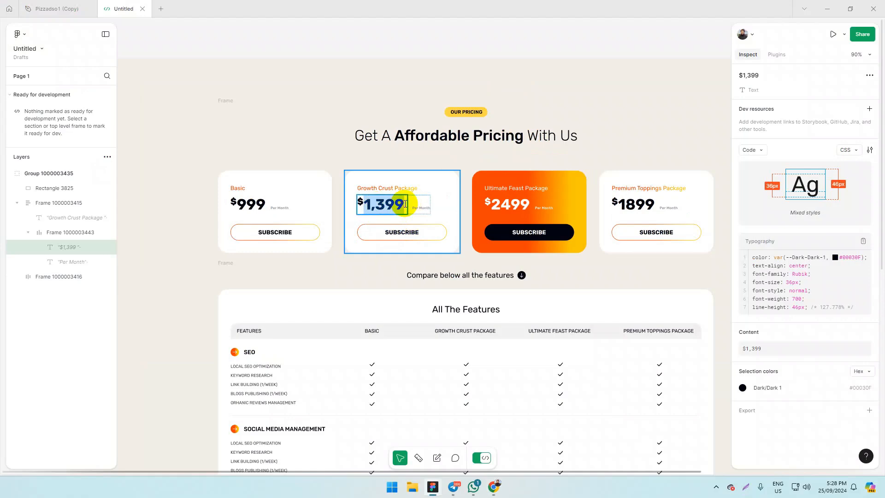
key(alt+Tab)
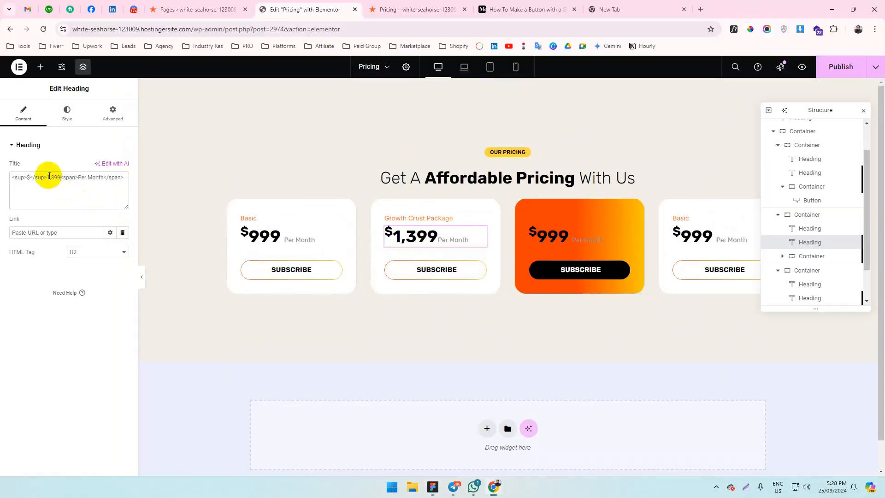
key(alt+Tab)
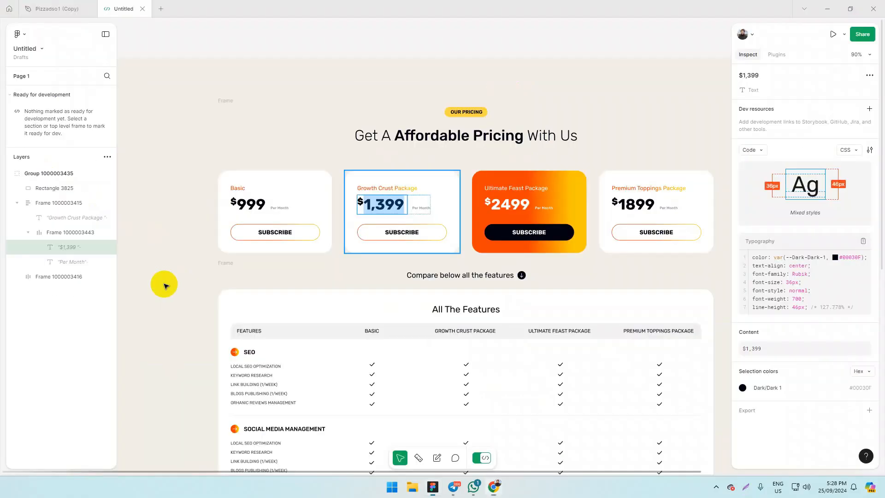
key(alt+Tab)
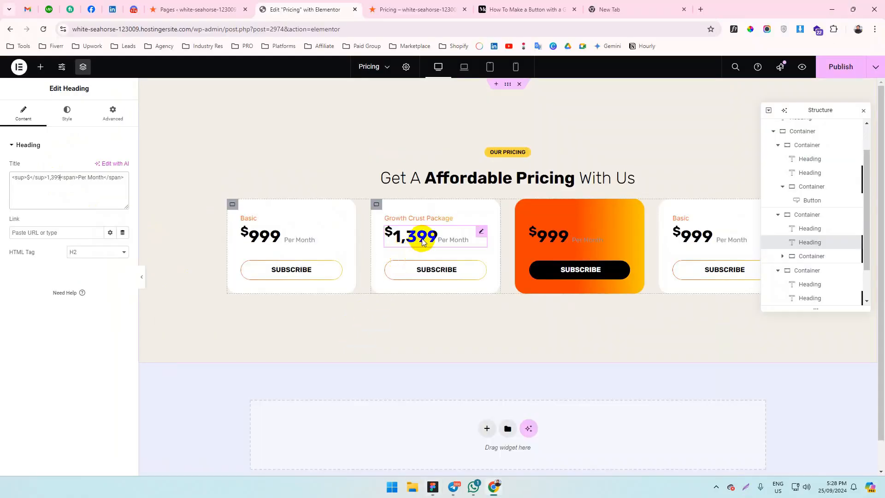
key(alt+Tab)
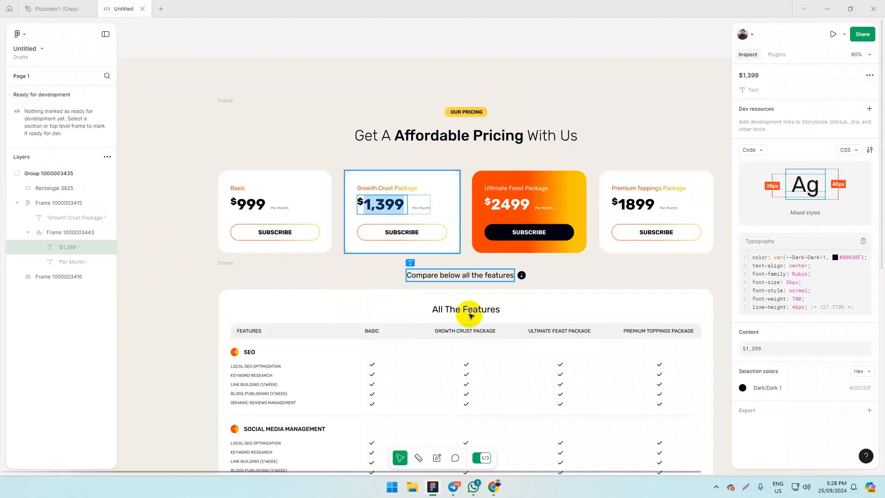
key(alt+Tab)
Copy the amount 2499 from the Ultimate Feast Package card in Figma into the third card's price heading in Elementor.
key(alt+Tab)
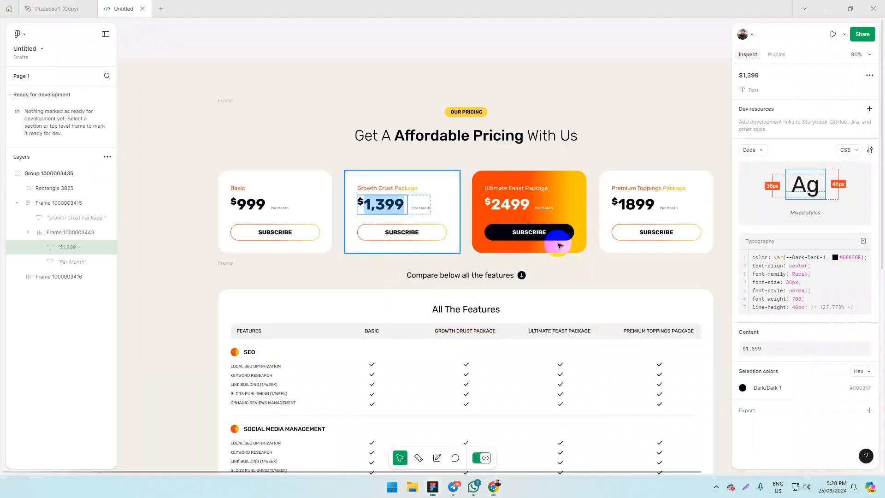
click(507, 205)
key(alt+Tab)
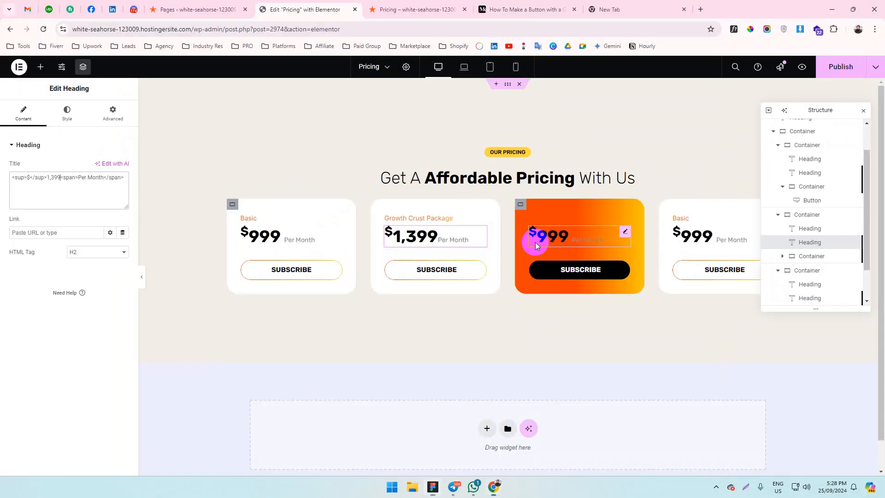
click(48, 178)
text(2499)
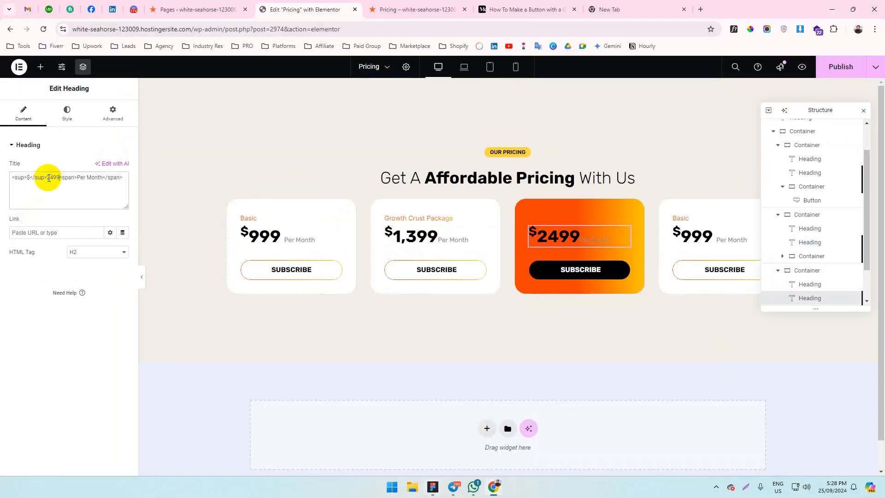
Check the price spacing in Figma, and add a space before the "Per Month" span in the third and second cards' price headings.
key(alt+Tab)
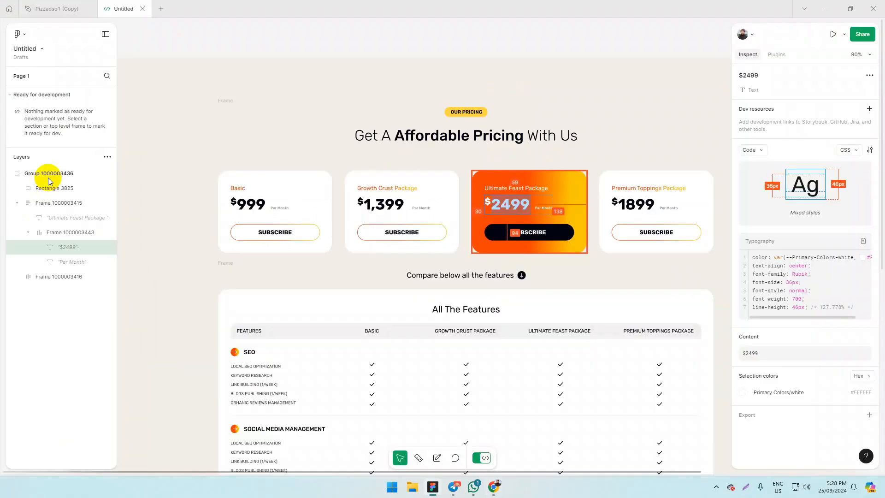
key(alt+Tab)
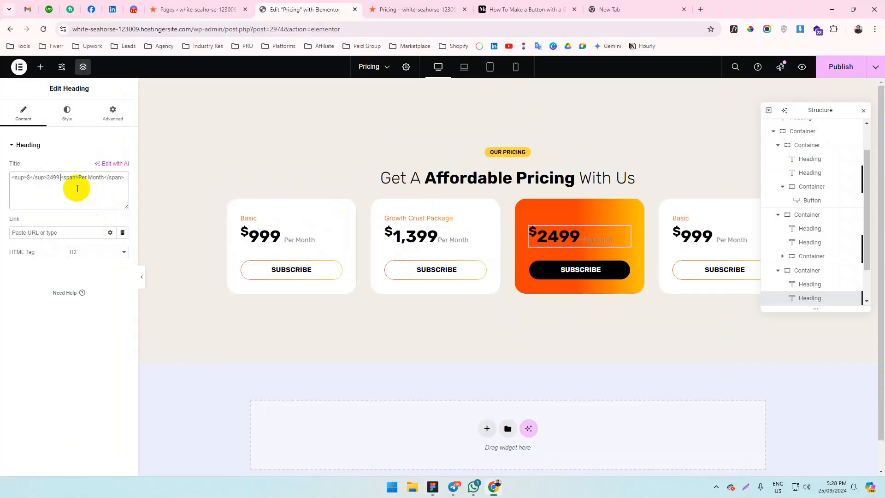
click(467, 240)
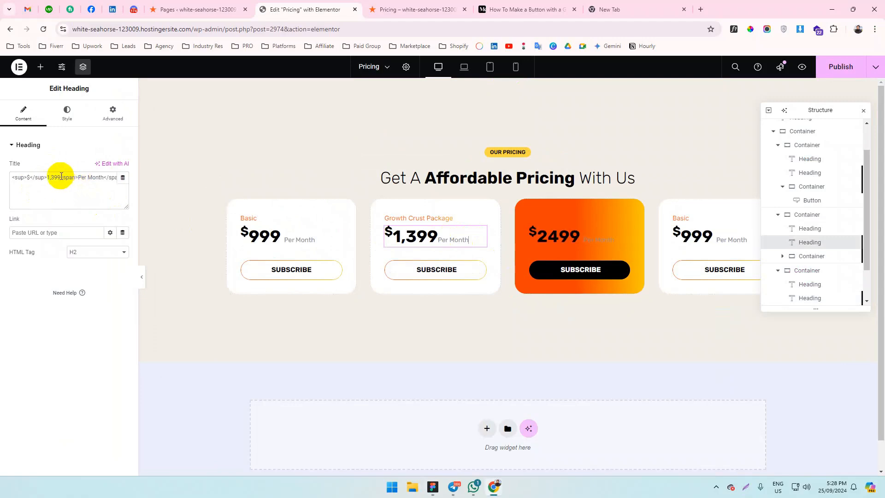
Copy the title "Premium Toppings Package" from Figma into the fourth card's title heading in Elementor.
key(alt+Tab)
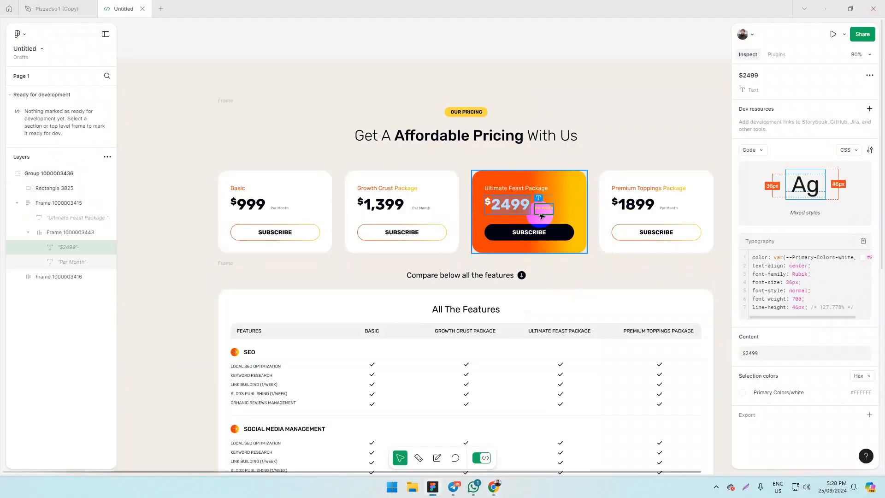
click(630, 192)
scroll(629, 192, right, 5)
scroll(628, 191, up, 1)
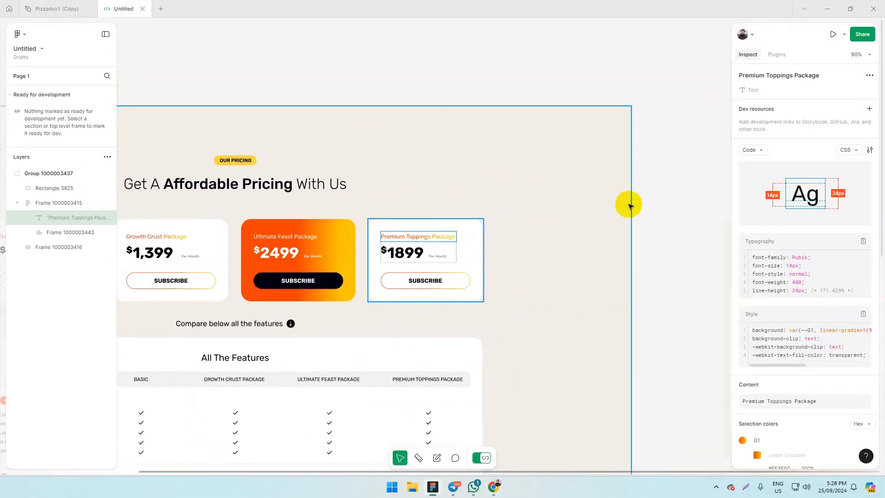
scroll(648, 214, left, 3)
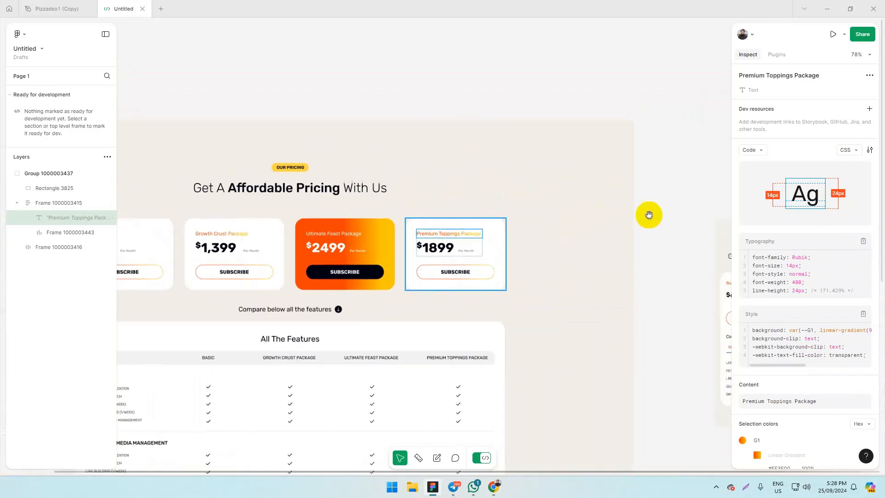
click(421, 233)
key(alt+Tab)
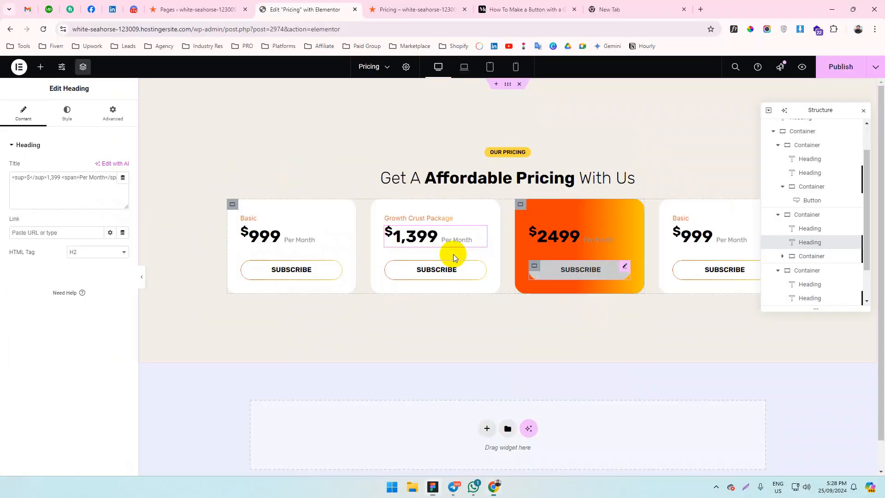
click(678, 220)
double_click(31, 177)
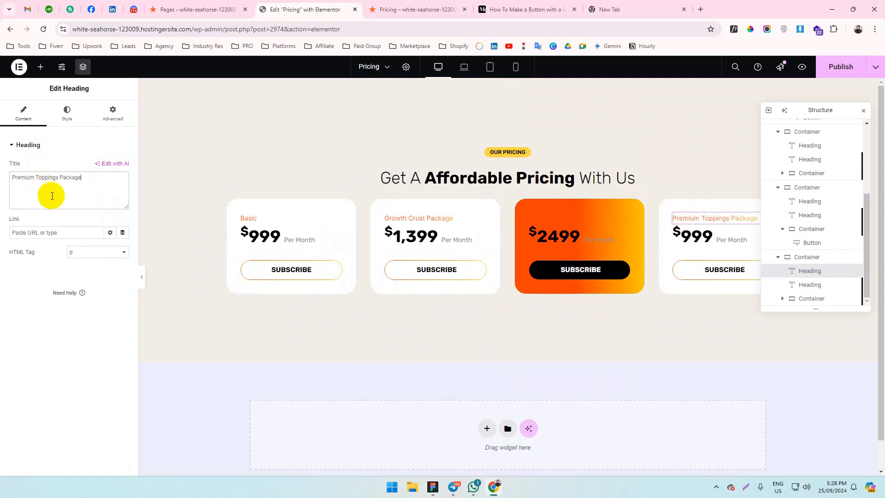
Copy the amount 1899 from Figma into the fourth card's price heading in Elementor.
key(alt+Tab)
double_click(435, 248)
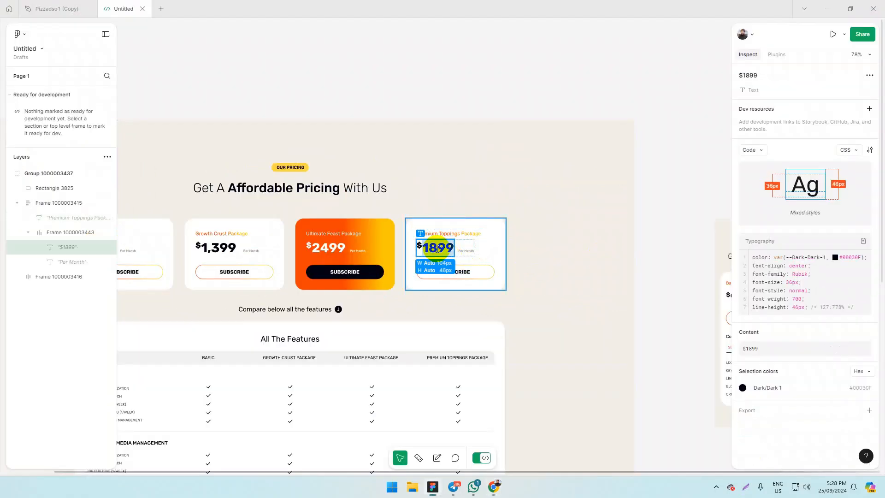
key(alt+Tab)
click(689, 235)
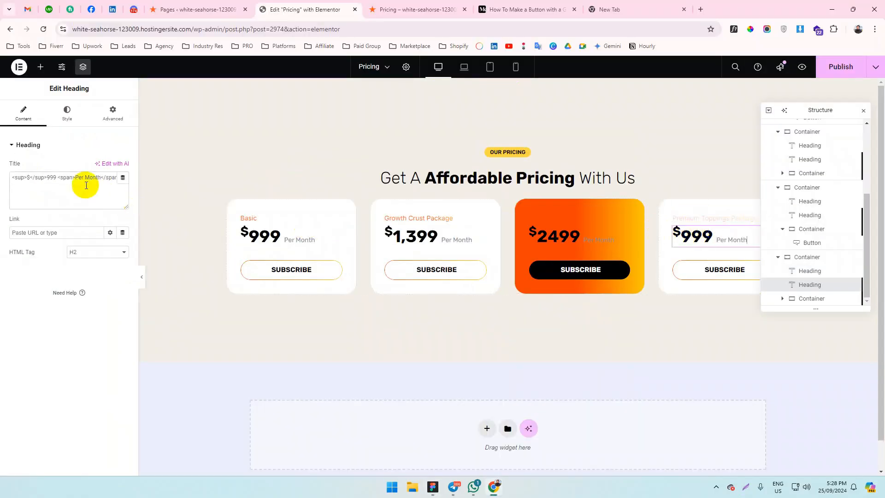
Replace the third card's title in Elementor with "Ultimate Feast Package" from the Figma design.
key(alt+Tab)
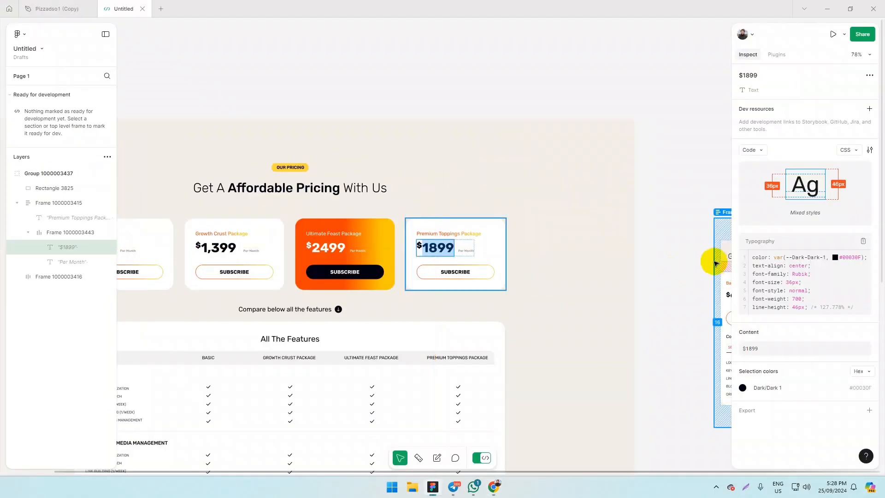
click(327, 237)
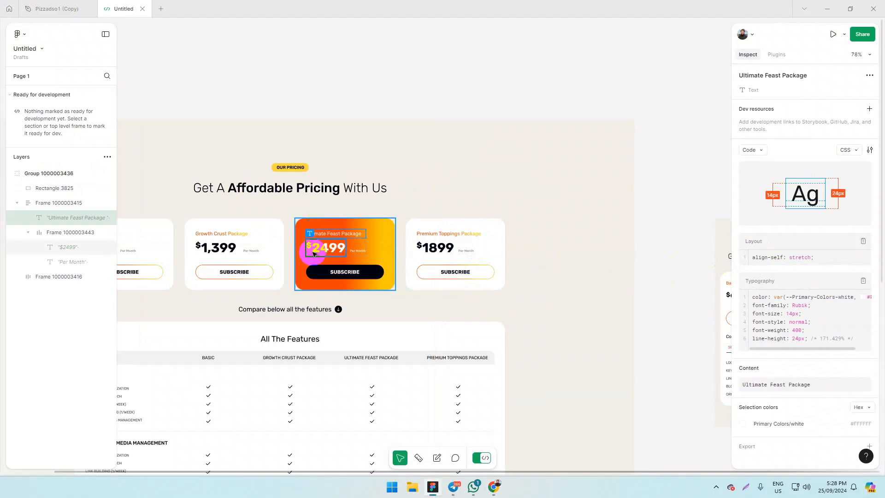
key(alt+Tab)
click(576, 215)
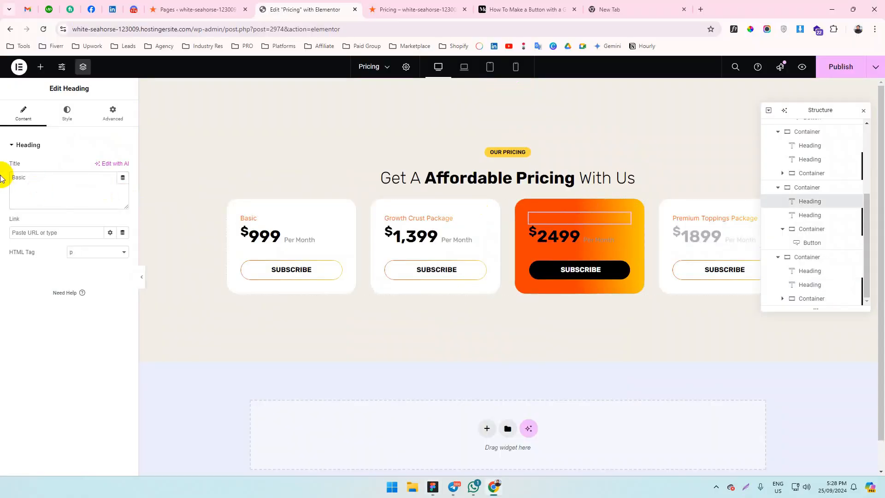
text(Ultimate Feast Package)
Set the third card's title text colour to white, and remove its text-gradient CSS class.
click(67, 113)
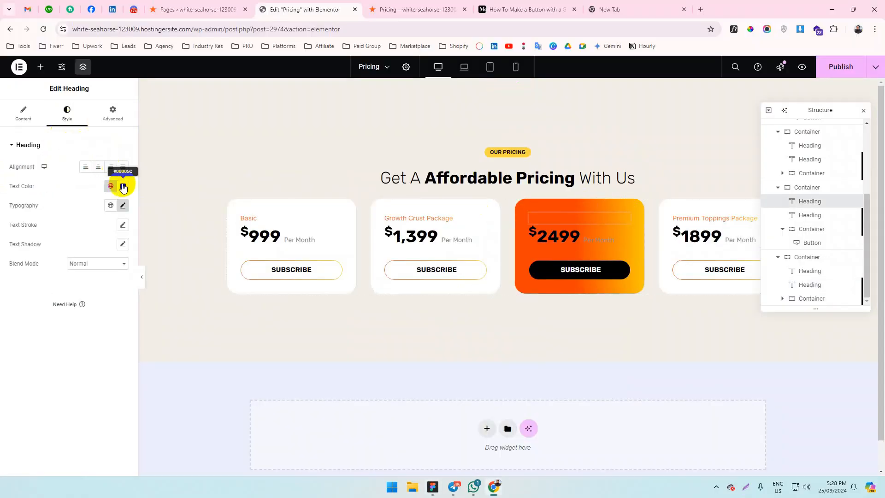
click(123, 186)
click(16, 184)
click(113, 113)
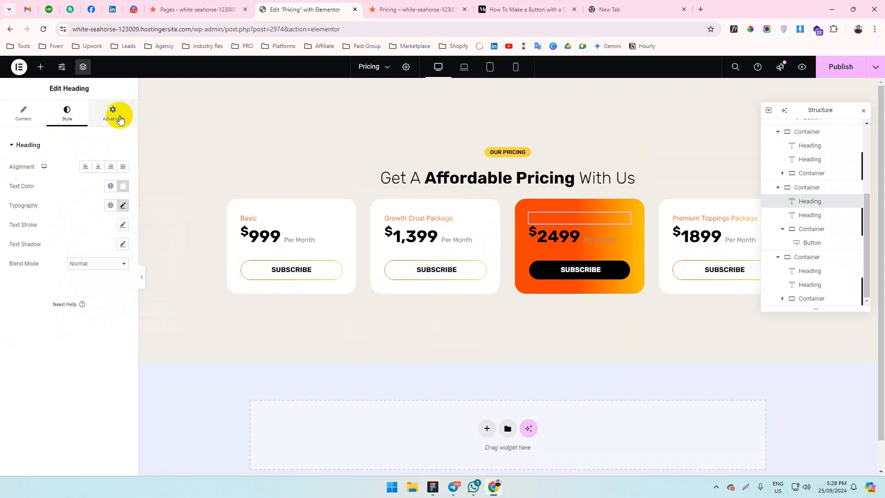
scroll(57, 415, down, 5)
scroll(65, 247, up, 1)
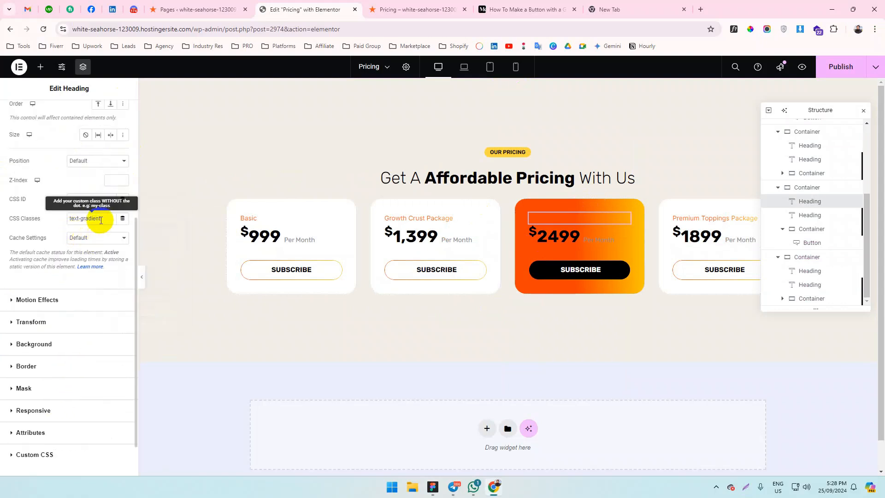
drag(100, 218, 1, 242)
scroll(115, 270, up, 4)
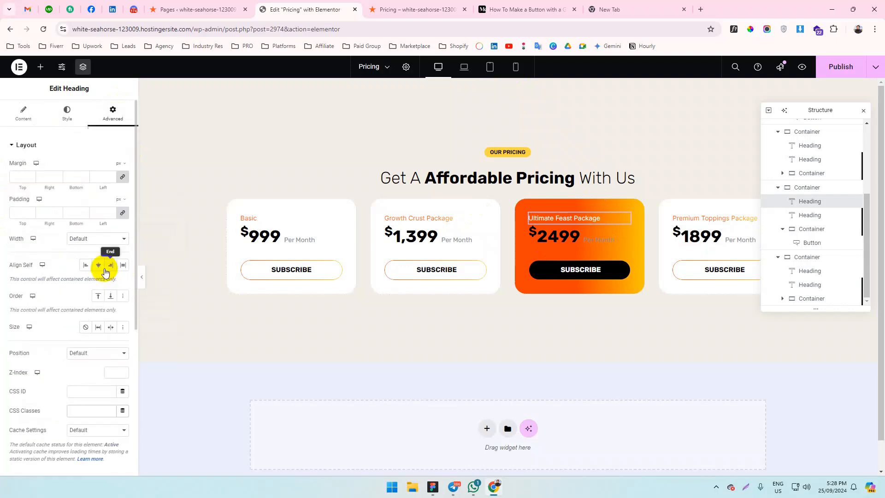
Compare the third card with Figma, and set the text colour of its price heading to white.
key(alt+Tab)
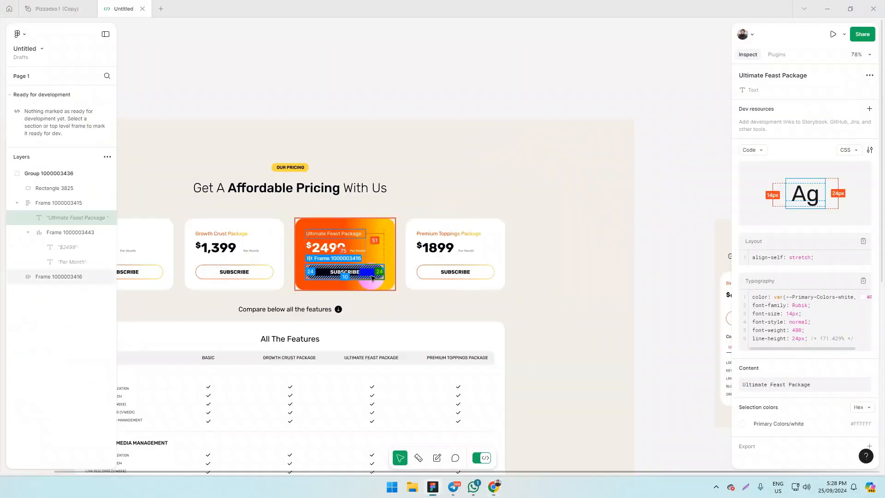
key(alt+Tab)
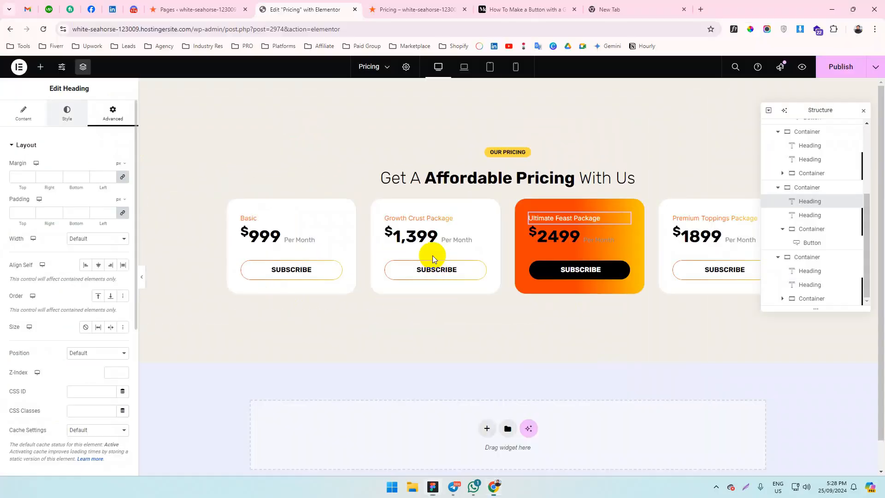
click(67, 112)
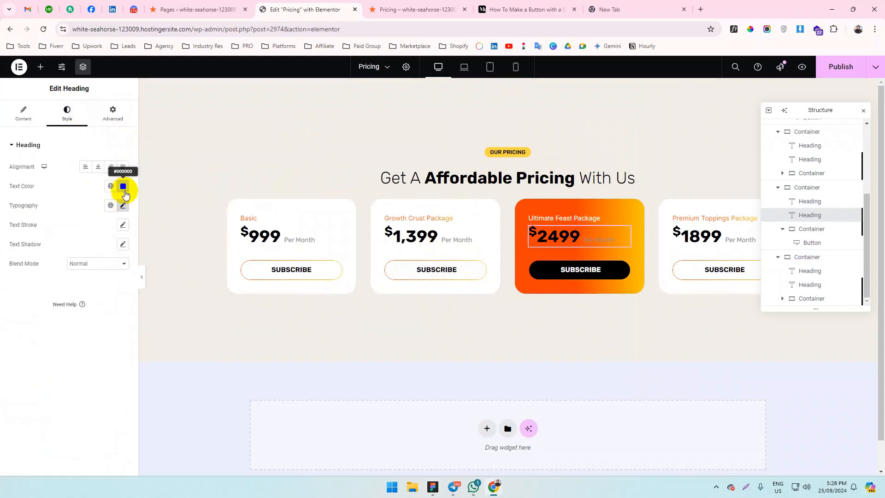
click(122, 186)
click(79, 121)
Change the span colour in the custom CSS of the third card's price heading to #fff.
click(113, 113)
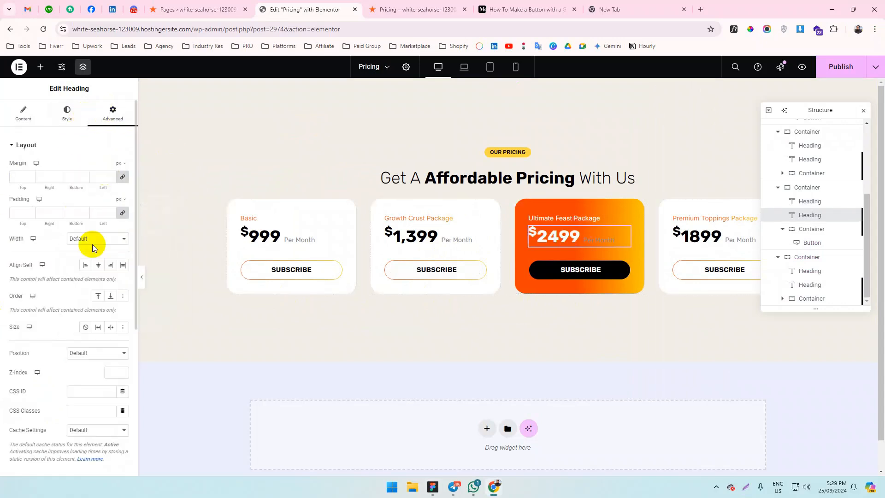
scroll(91, 245, down, 5)
click(44, 409)
scroll(64, 381, down, 2)
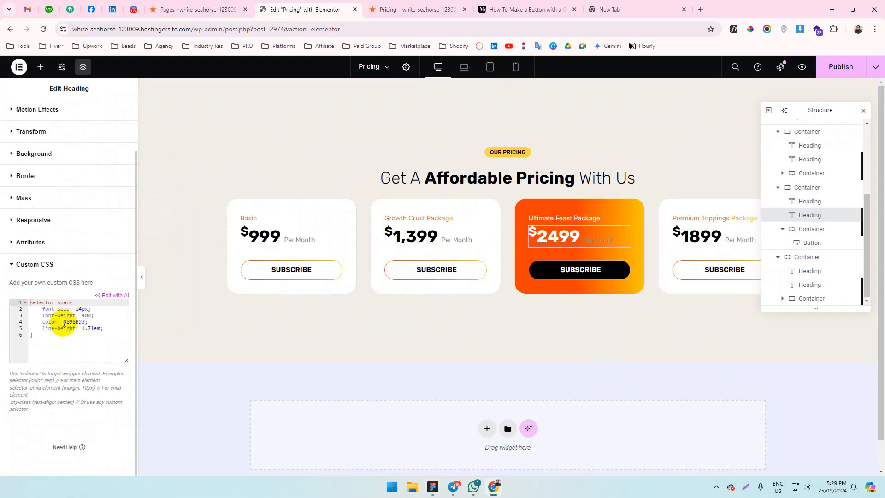
double_click(73, 322)
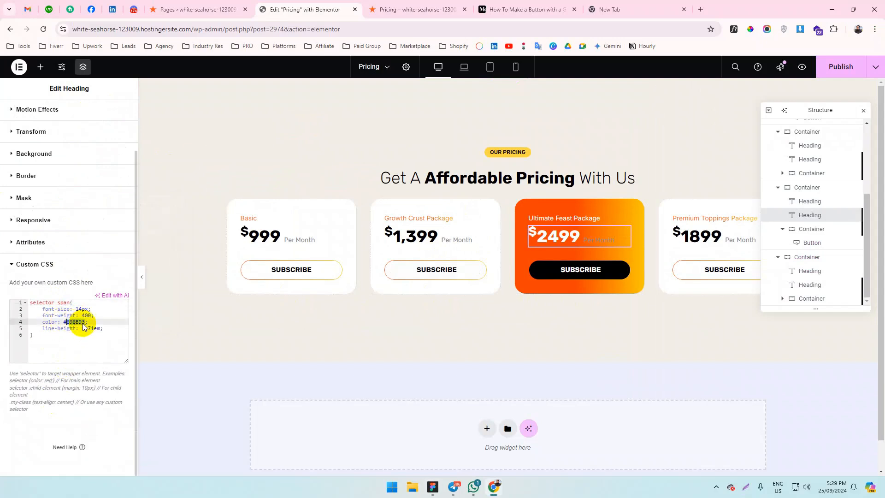
text(fff)
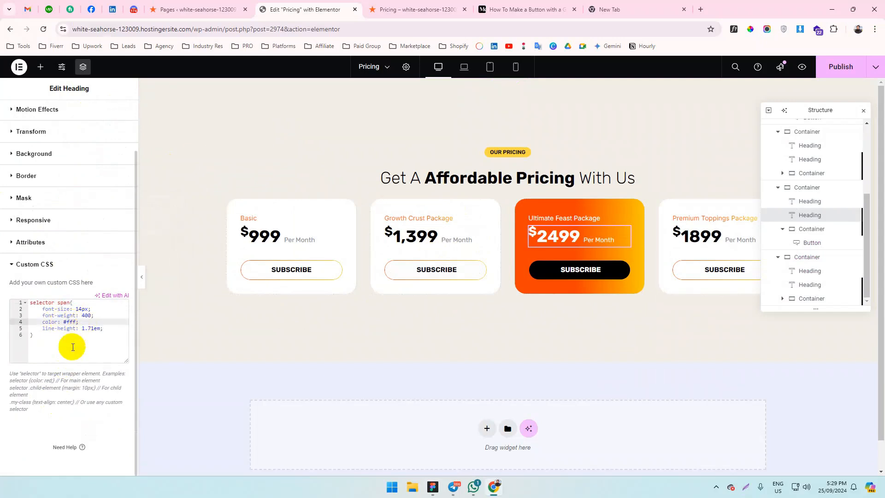
Compare the finished cards with the Figma design, and publish the Pricing page in Elementor.
key(alt+Tab)
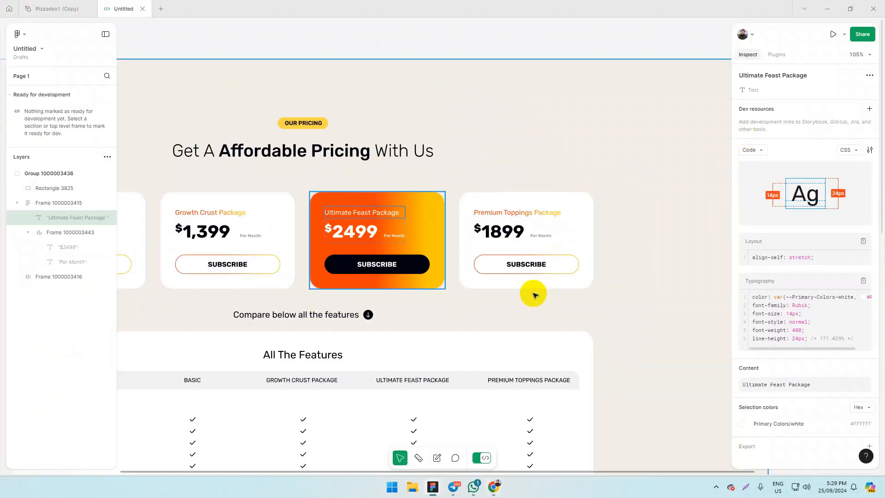
key(alt+Tab)
click(834, 69)
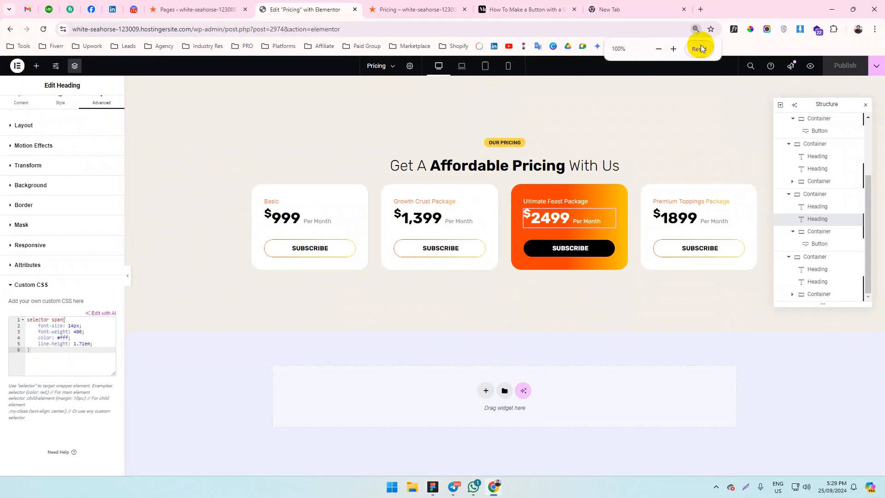
Examine the "Compare below all the features" line and the All The Features table in Figma, and close Elementor's Structure panel.
key(alt+Tab)
scroll(486, 236, down, 2)
scroll(628, 208, down, 3)
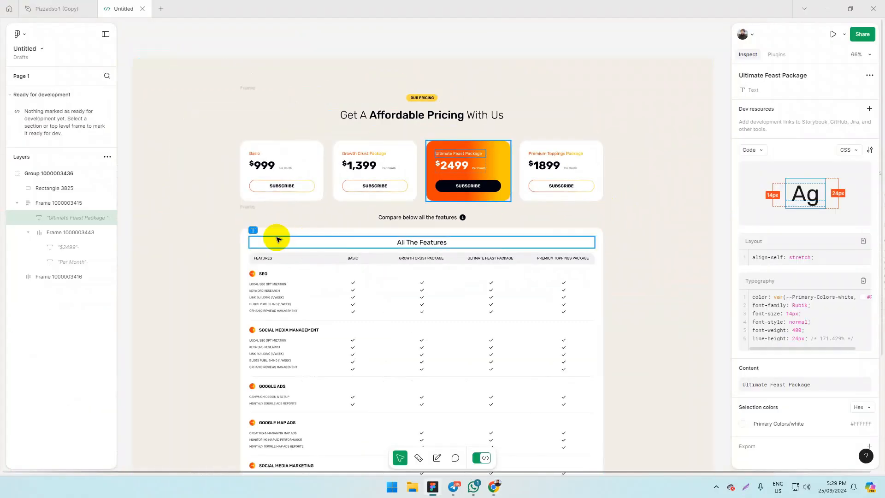
scroll(668, 234, up, 2)
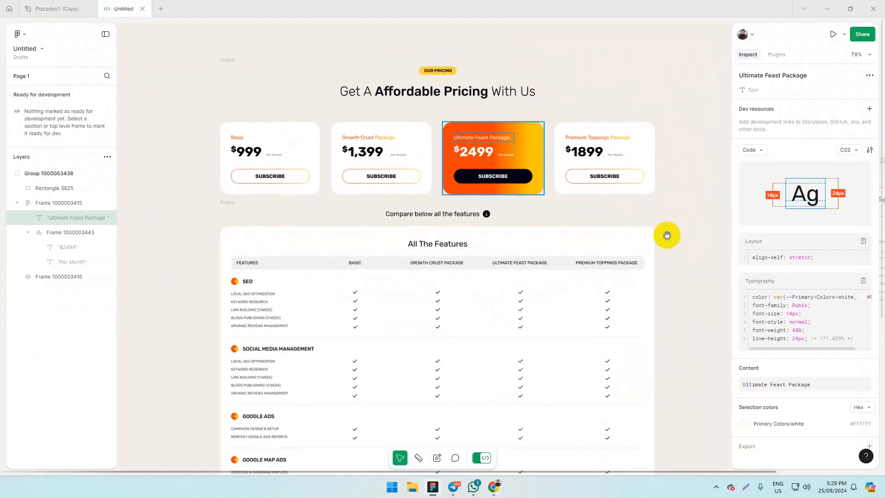
scroll(421, 221, down, 4)
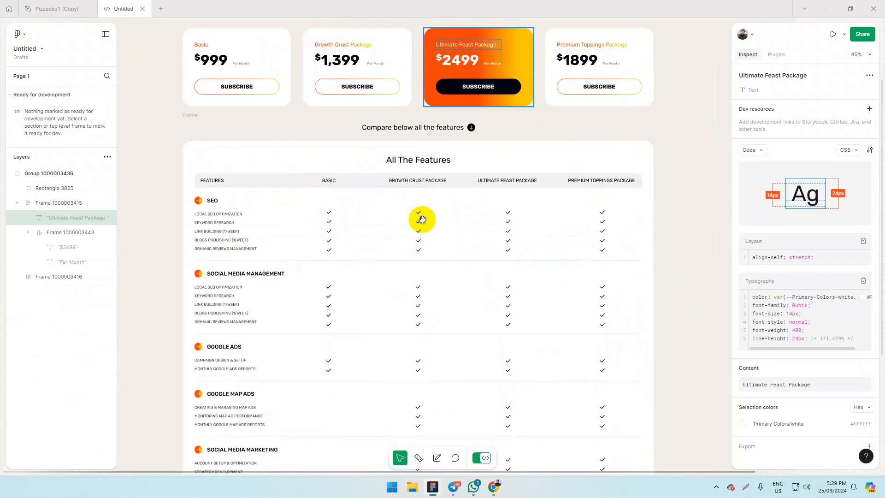
key(alt+Tab)
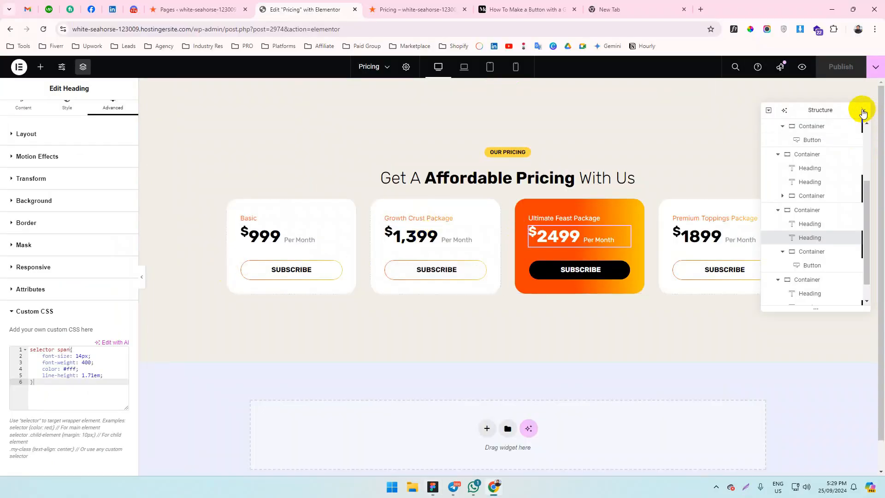
click(864, 113)
scroll(501, 297, down, 1)
key(alt+Tab)
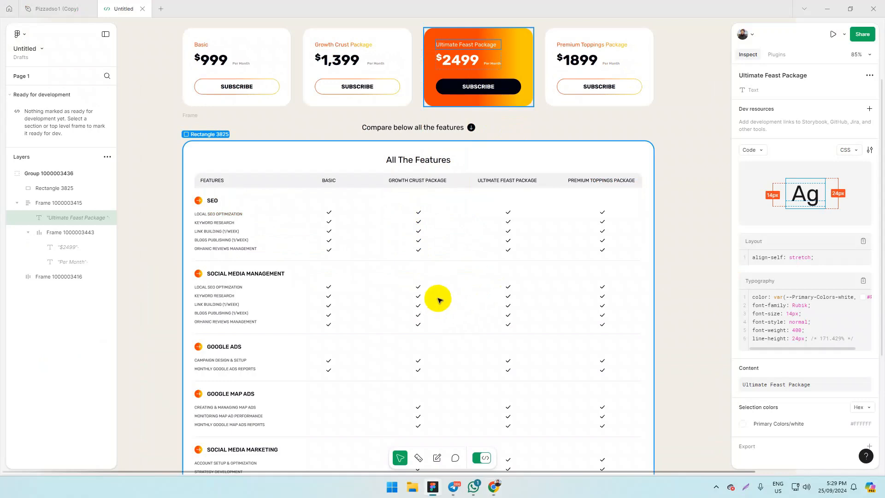
scroll(437, 283, up, 1)
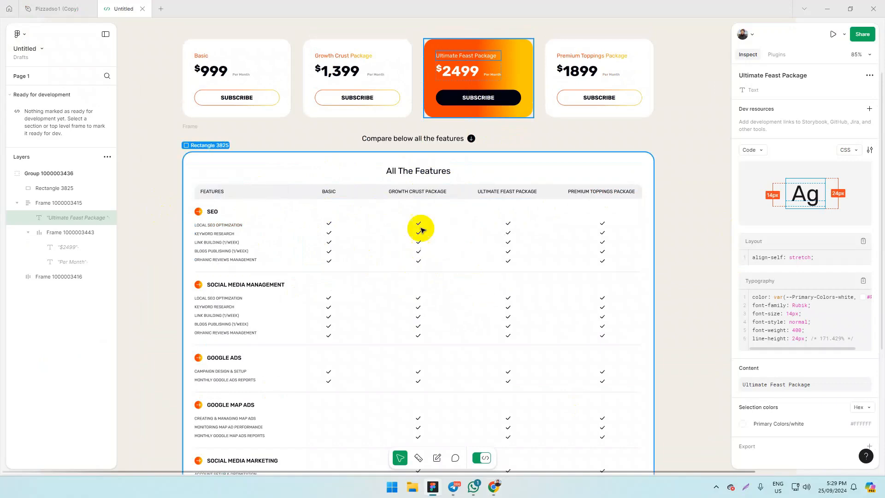
Examine the "Compare below all the features" text and the section background in Figma against the pricing section in Elementor.
click(417, 137)
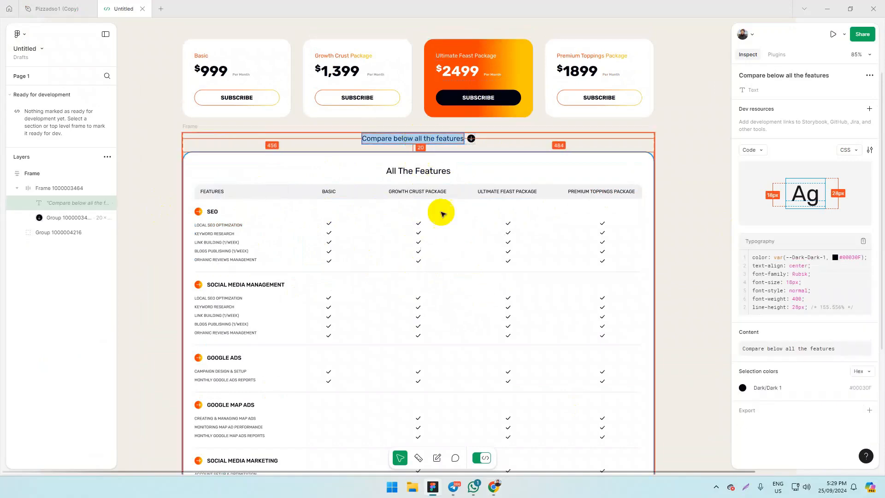
key(alt+Tab)
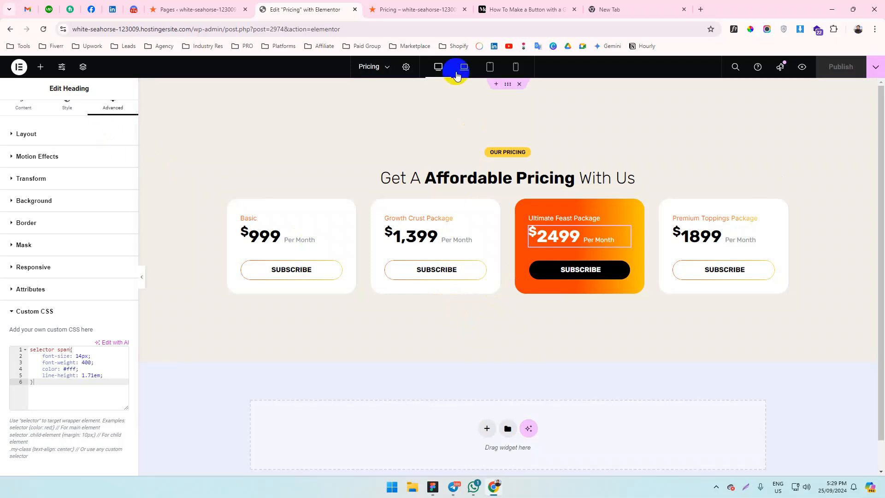
key(alt+Tab)
key(alt+Tab)
key(alt+Tab)
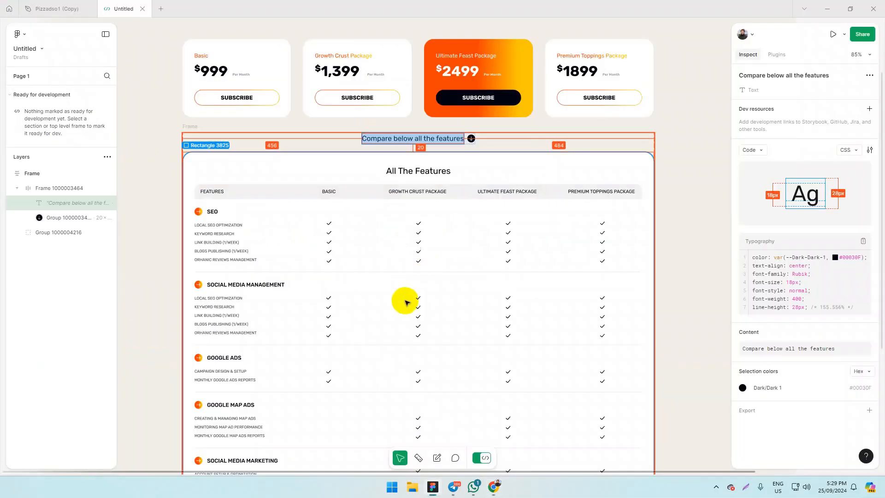
click(159, 172)
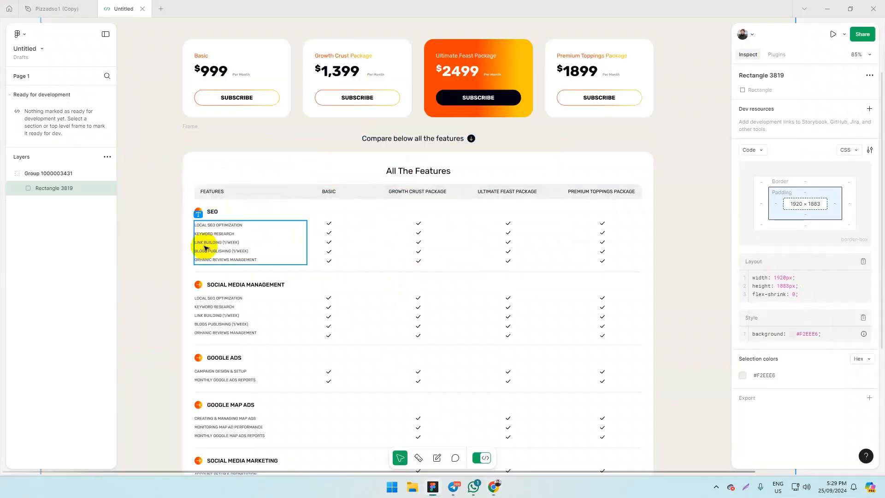
key(alt+Tab)
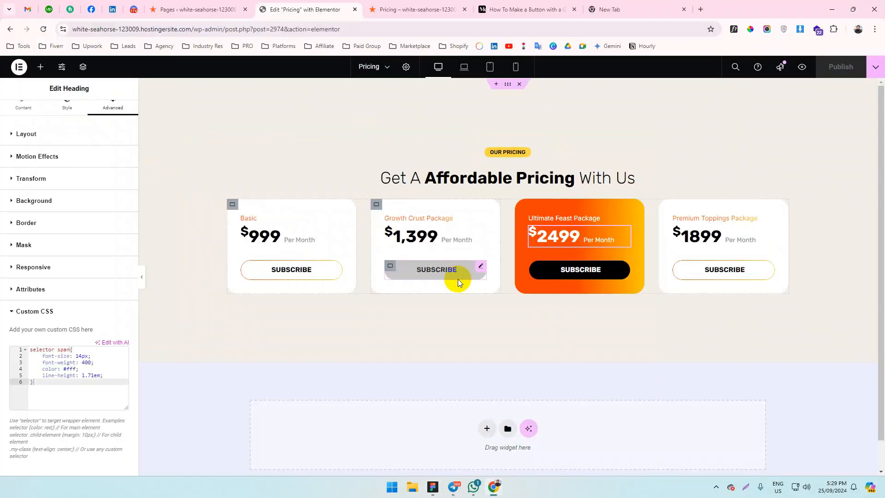
key(alt+Tab)
key(alt+Tab)
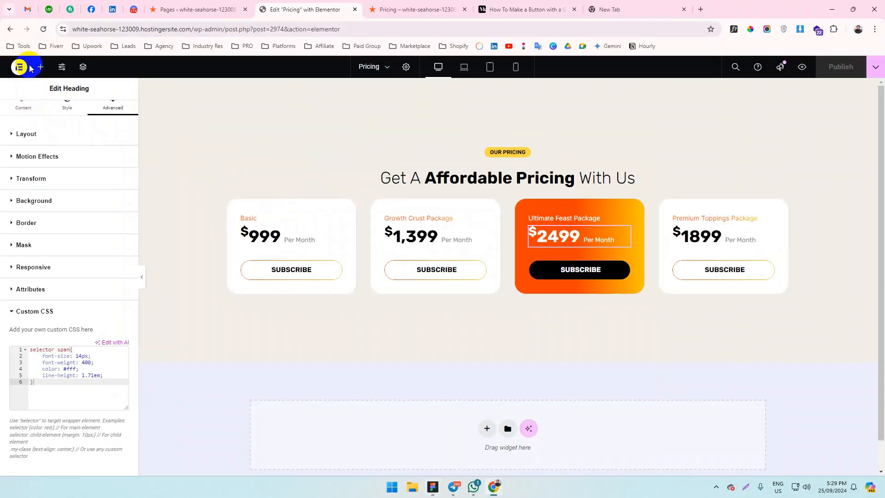
Add a new container to the pricing section and place it directly below the row of pricing cards in the structure.
click(40, 67)
drag(48, 179, 486, 186)
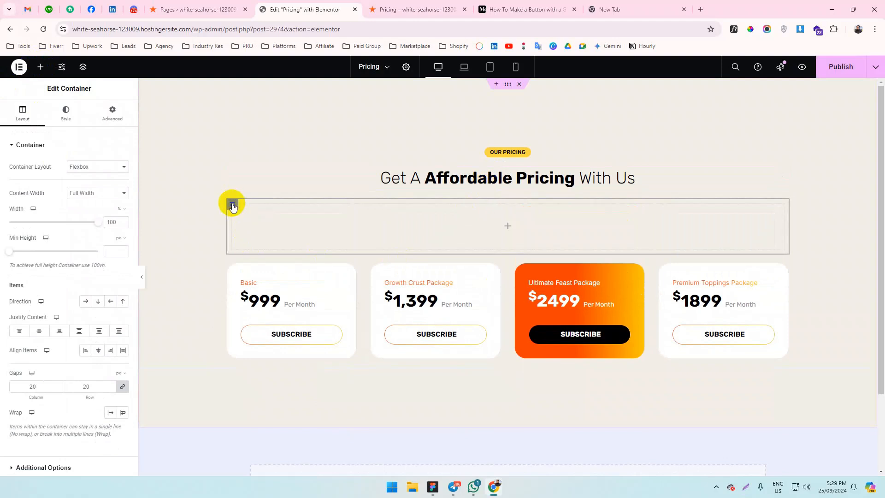
right_click(232, 273)
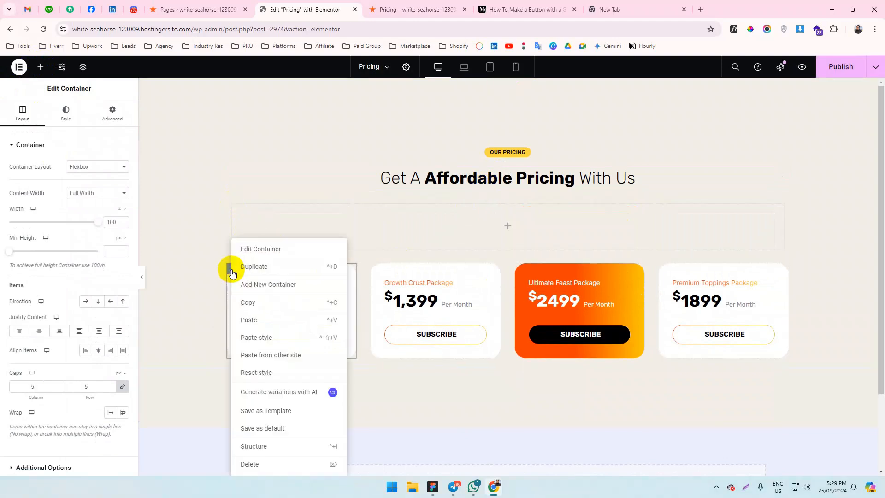
click(263, 448)
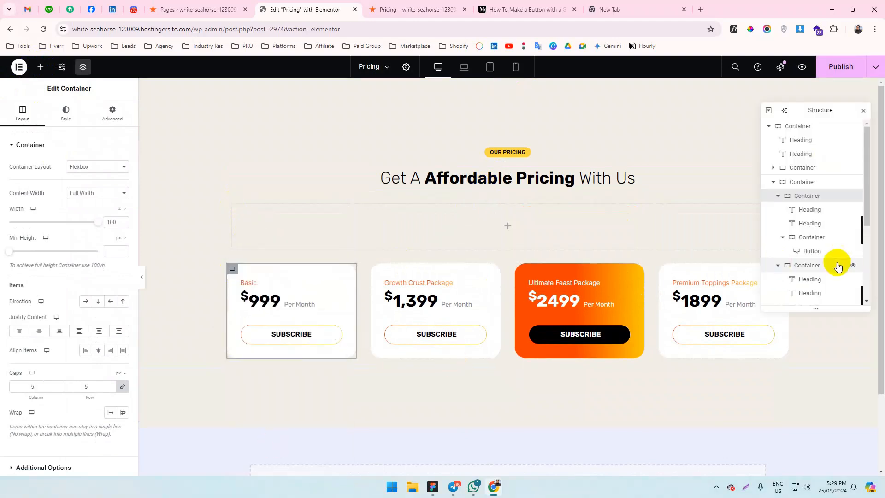
click(774, 182)
drag(788, 171, 793, 196)
Check the comparison line's typography in Figma, and add a heading reading "Compare below all the features" to the new container in Elementor.
key(alt+Tab)
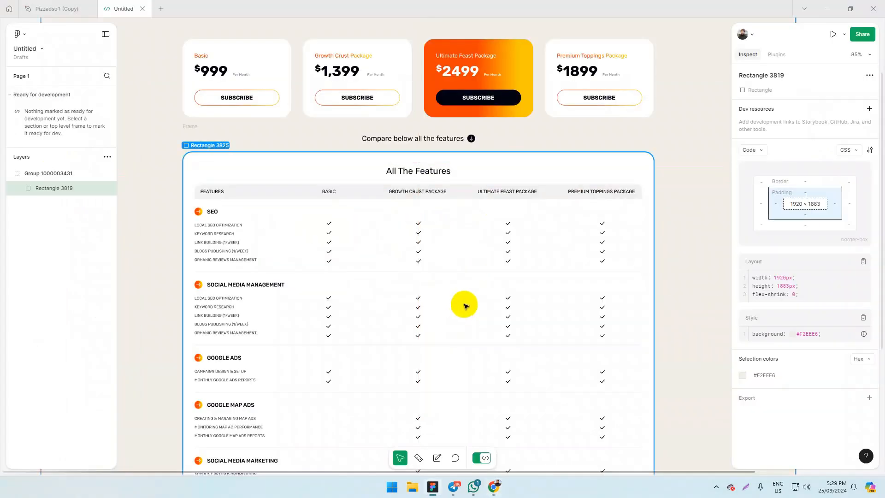
click(372, 138)
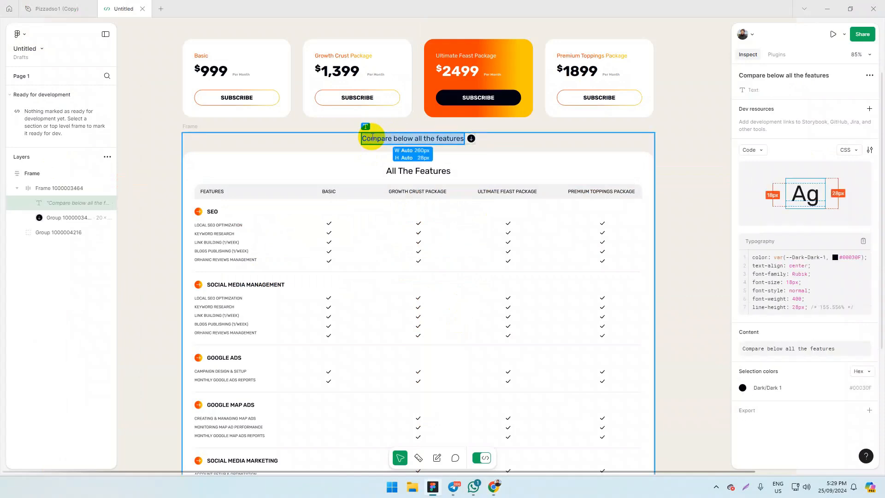
mouse_move(823, 326)
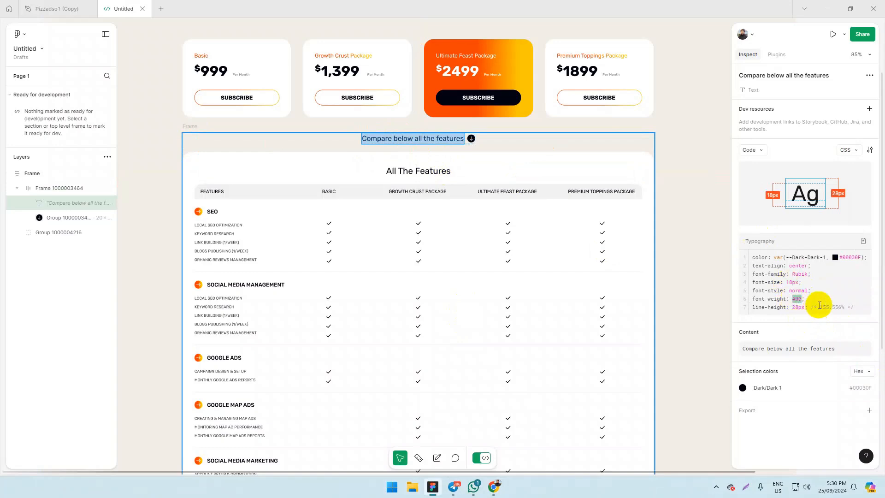
key(alt+Tab)
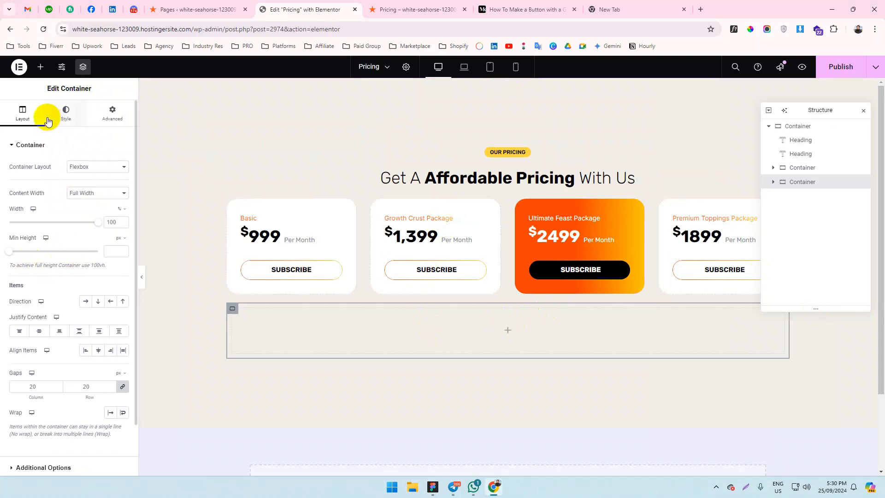
click(40, 67)
drag(60, 258, 476, 328)
click(64, 187)
key(ctrl+a)
text(Compare below all the features)
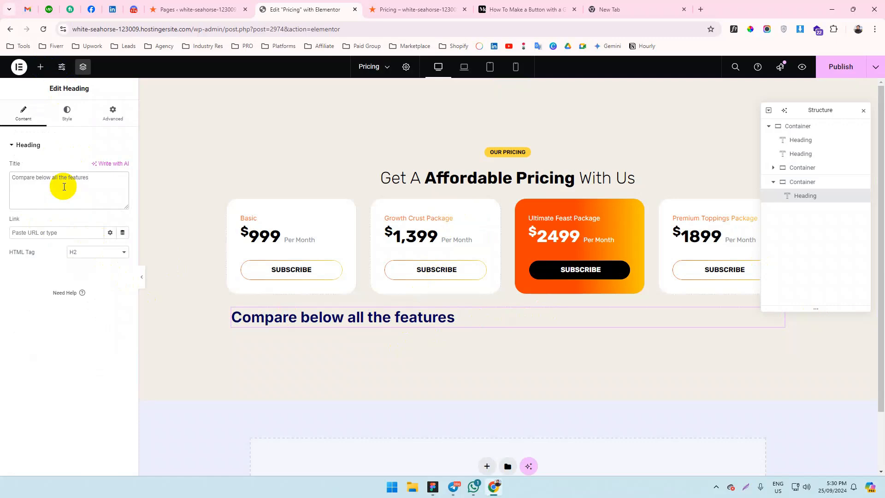
Centre the "Compare below all the features" heading and set its text colour to black, checking the colour in Figma.
click(67, 113)
click(98, 167)
click(123, 187)
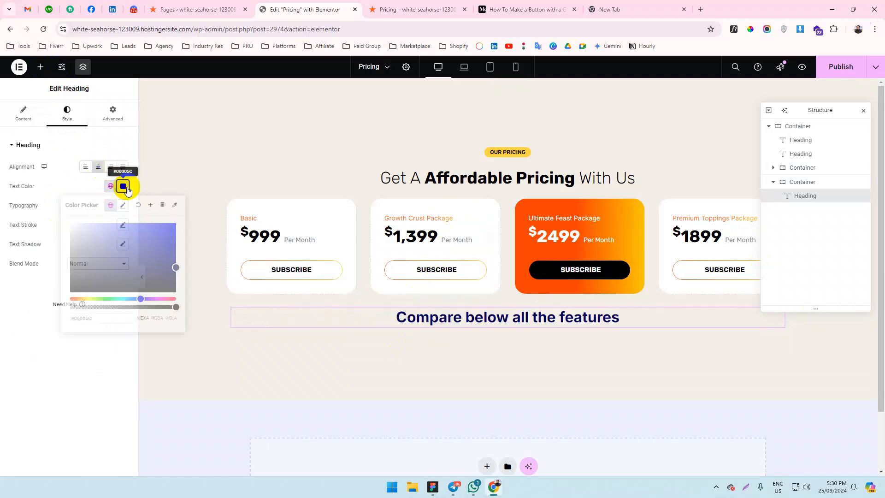
key(alt+Tab)
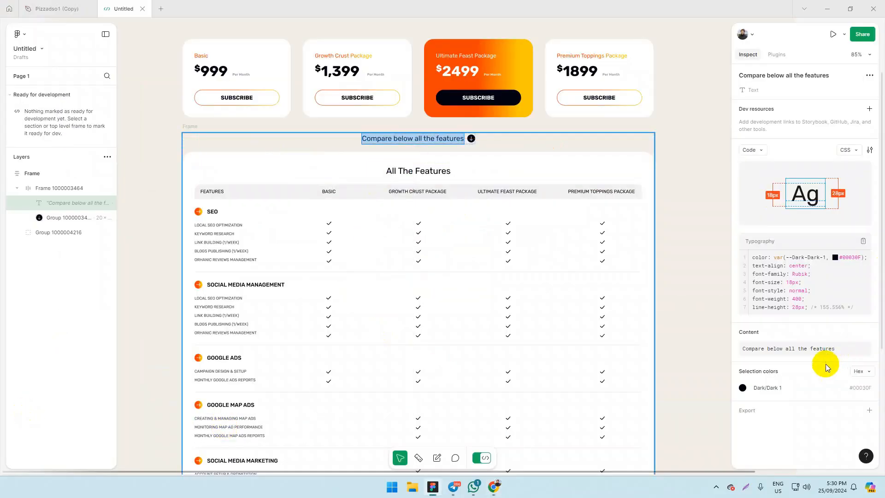
key(alt+Tab)
Set the comparison heading's typography to the Rubik family, size 18 px and weight 400 (Normal).
click(122, 205)
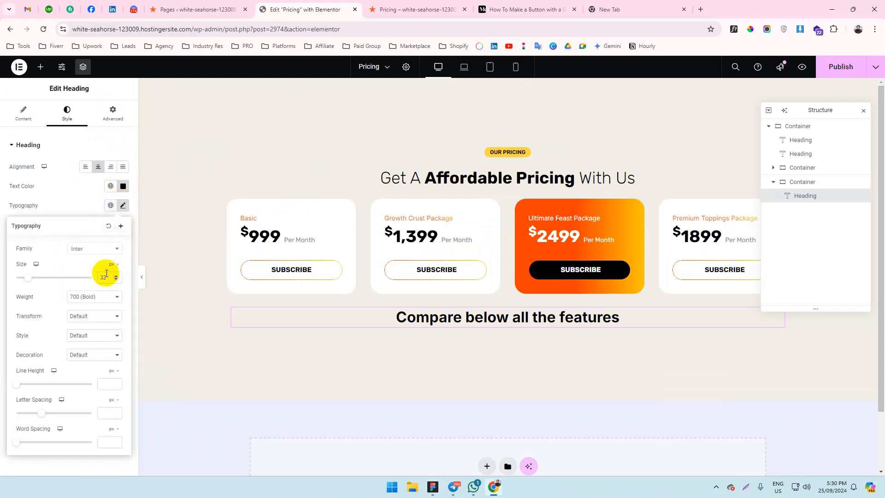
click(93, 249)
text(rubik)
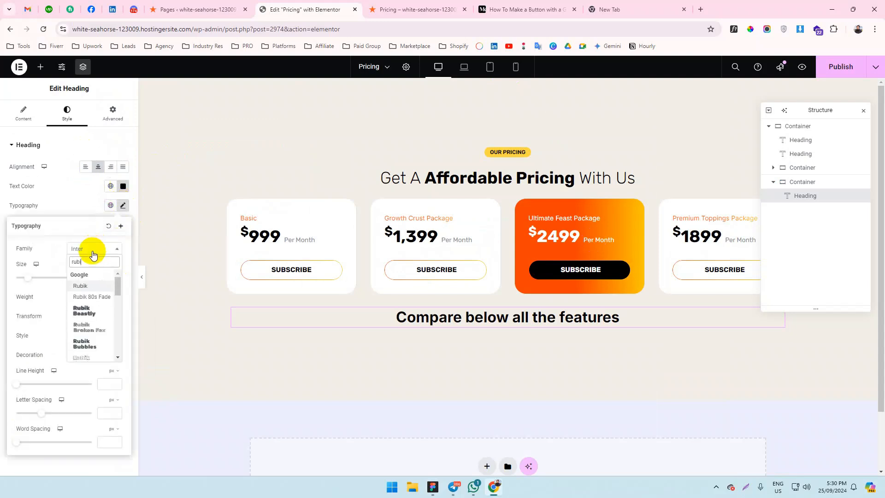
key(Return)
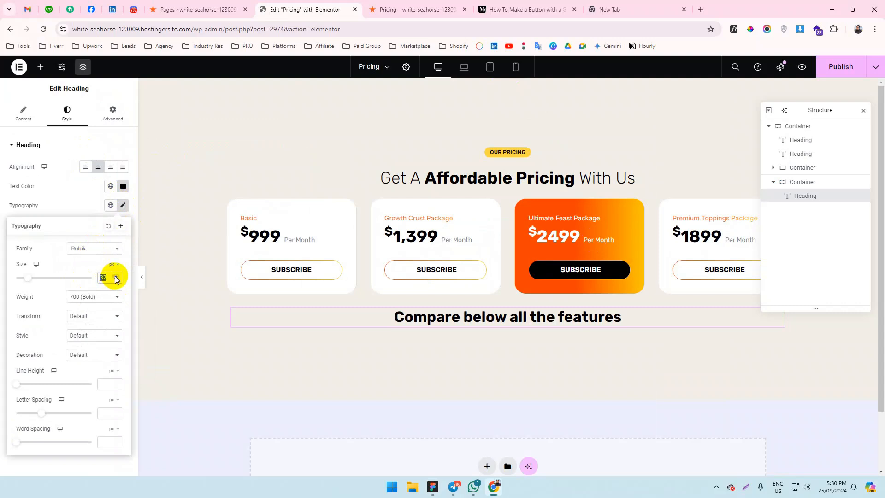
text(18)
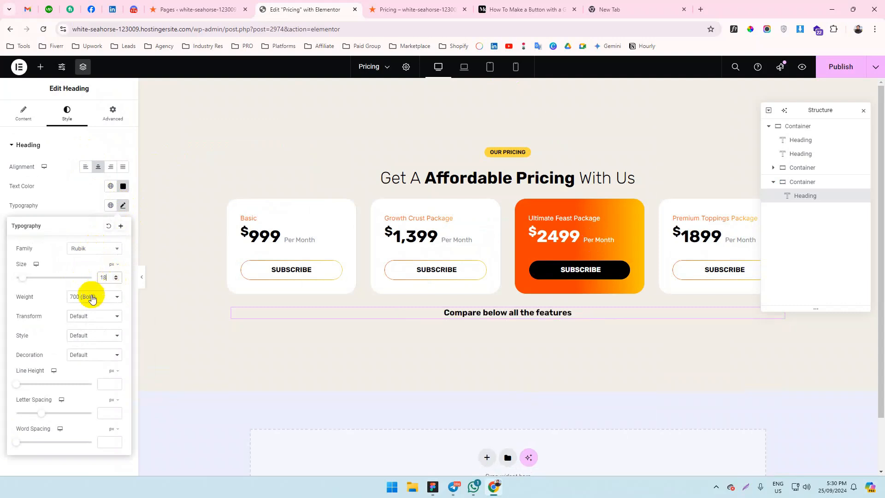
click(92, 297)
click(88, 349)
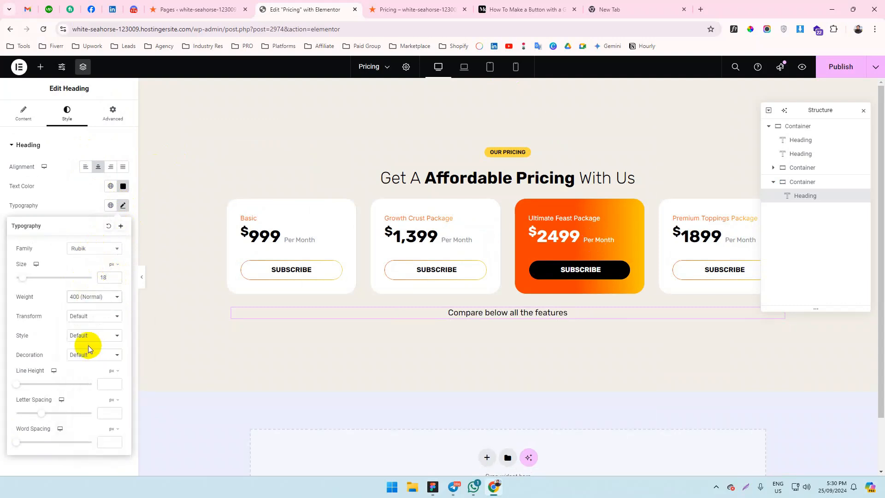
Inspect the arrow icon beside the "Compare below all the features" text in Figma, and return to Elementor.
key(alt+Tab)
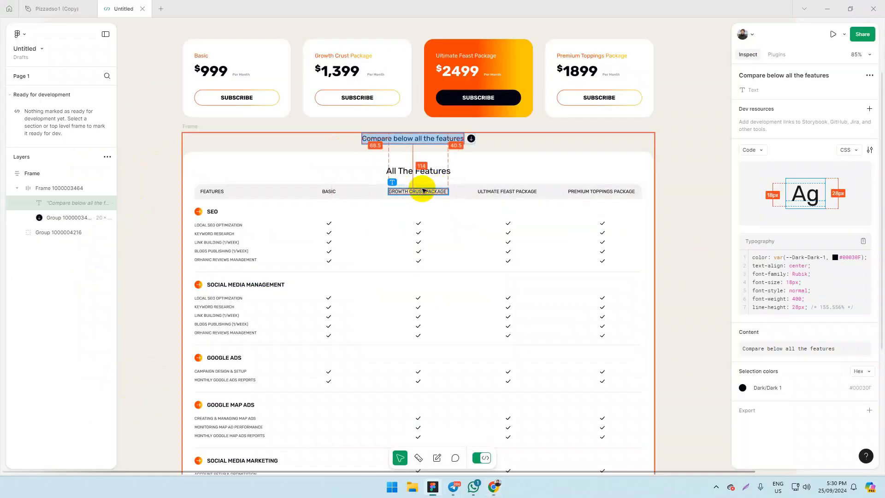
key(alt+Tab)
key(alt+Tab)
click(471, 138)
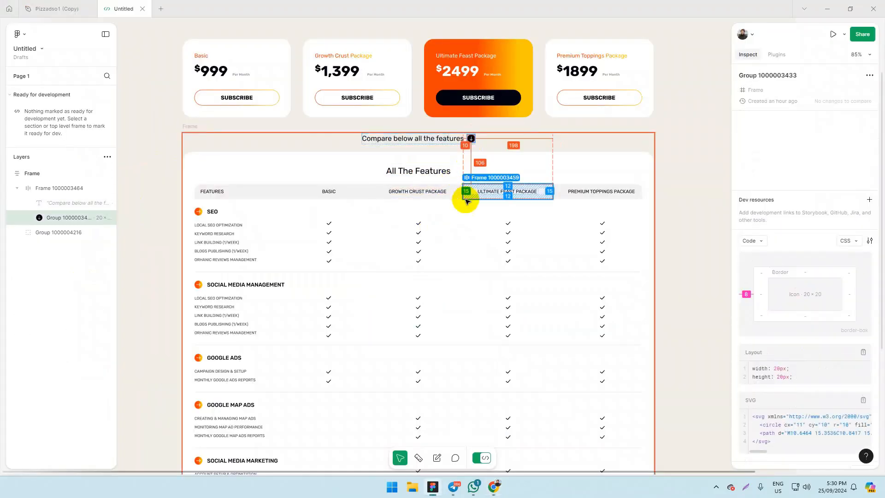
key(alt+Tab)
key(alt+Tab)
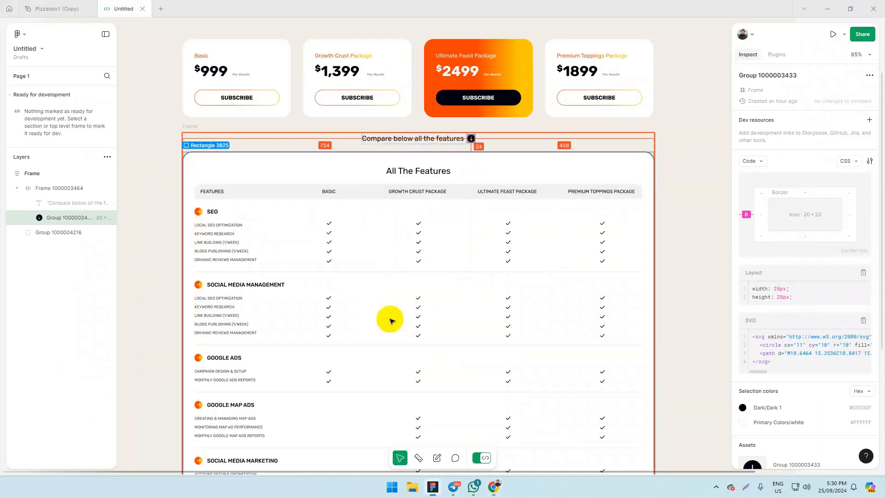
key(alt+Tab)
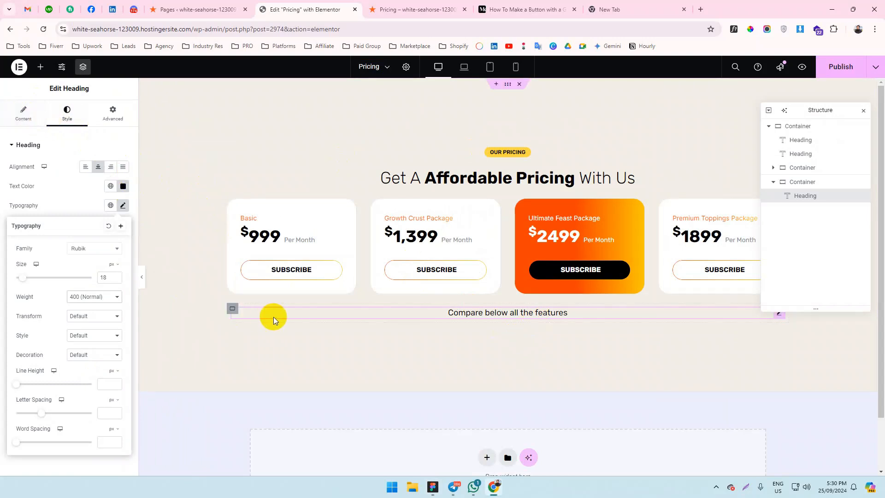
Find the Icon widget and add it to the container below the "Compare below all the features" heading.
click(232, 309)
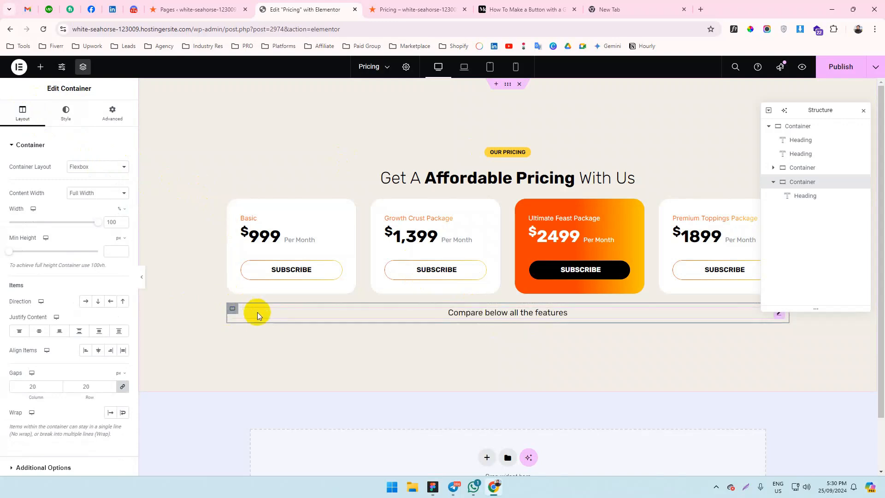
click(41, 66)
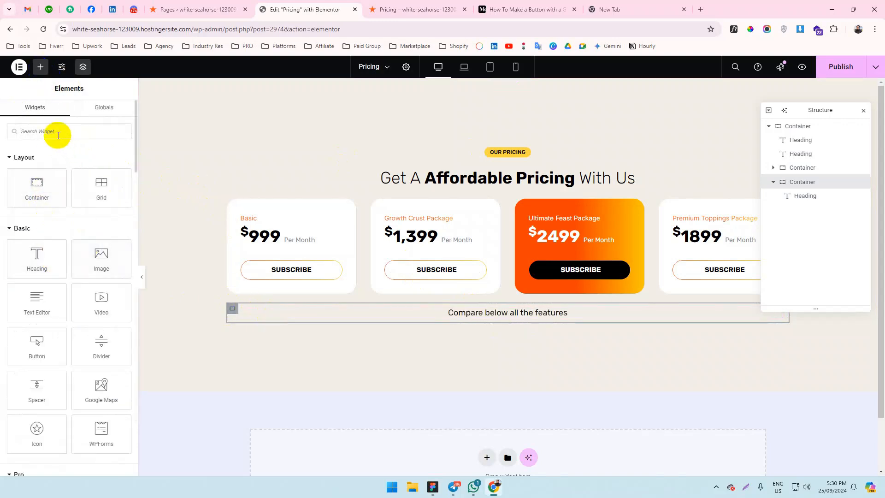
text(iconm)
key(BackSpace)
key(BackSpace)
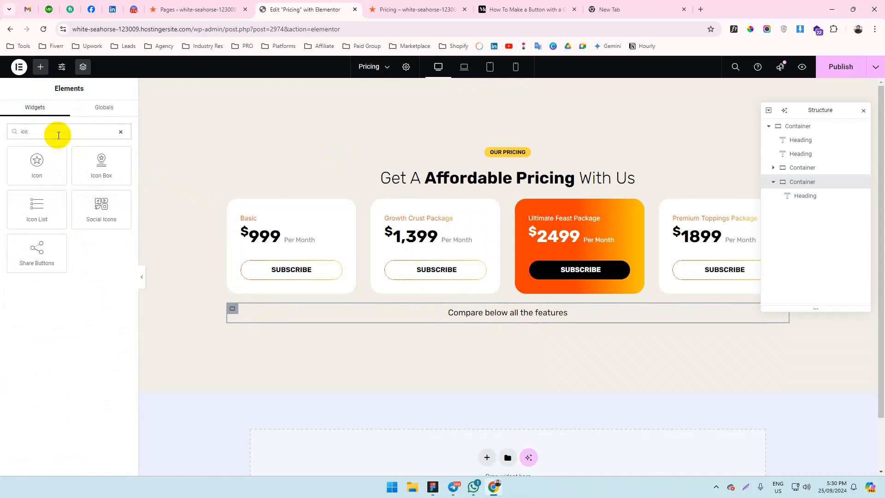
drag(39, 159, 530, 302)
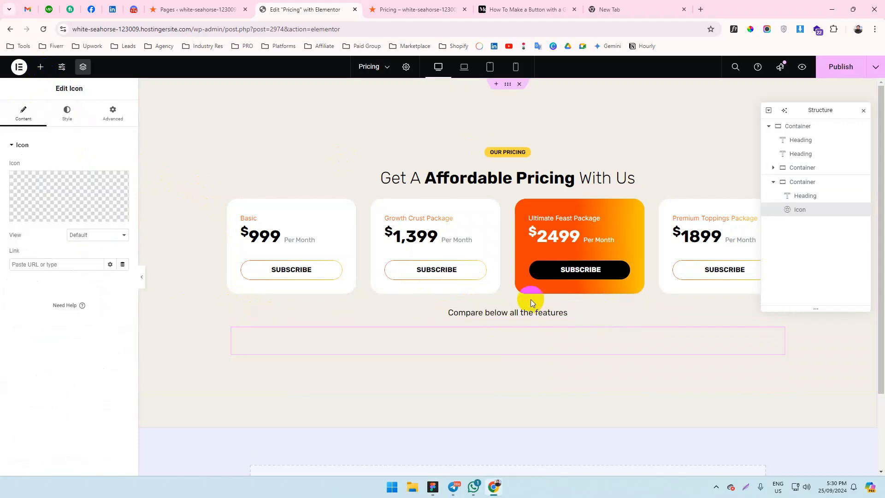
Upload arrow-bottom.svg to the media library and insert it as the graphic of the new icon.
click(90, 215)
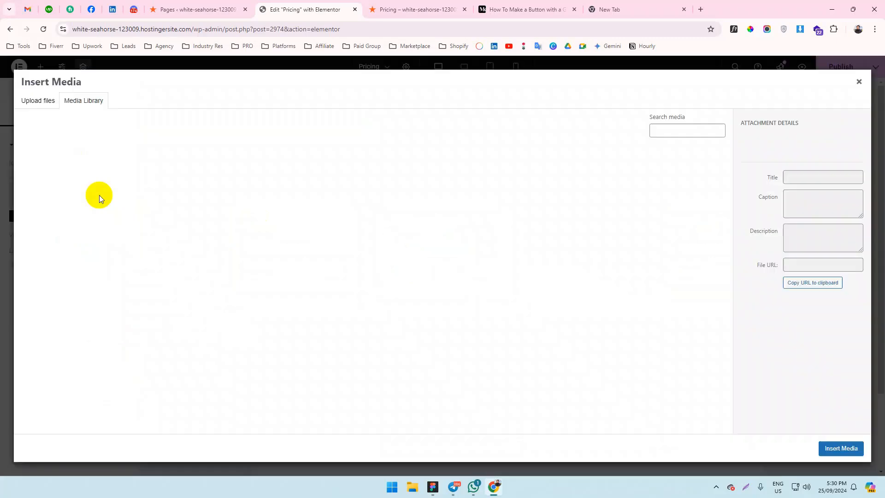
click(39, 101)
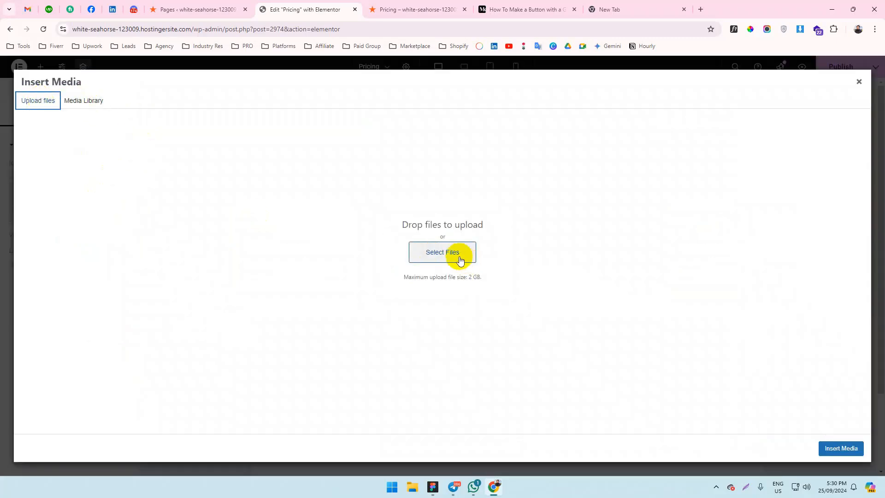
click(443, 253)
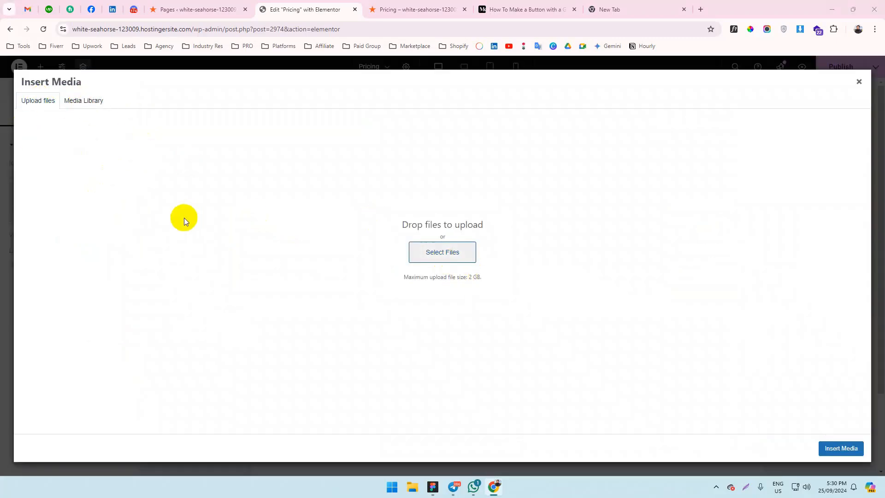
double_click(133, 140)
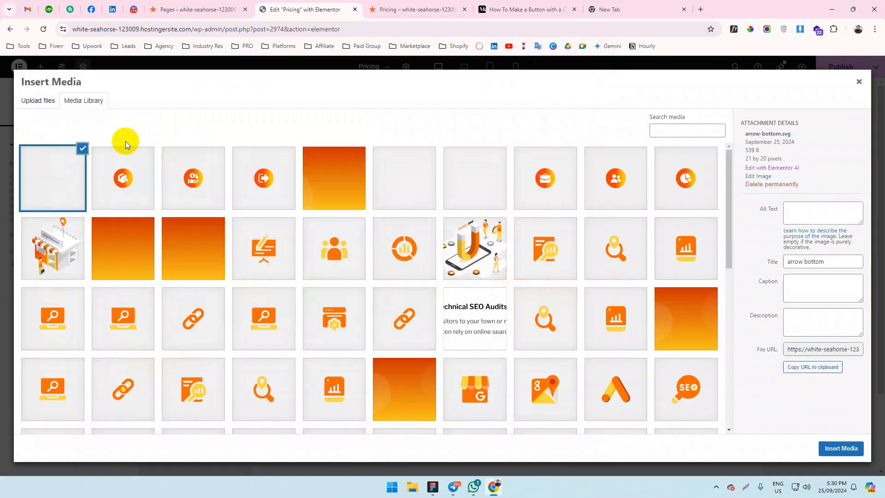
click(50, 101)
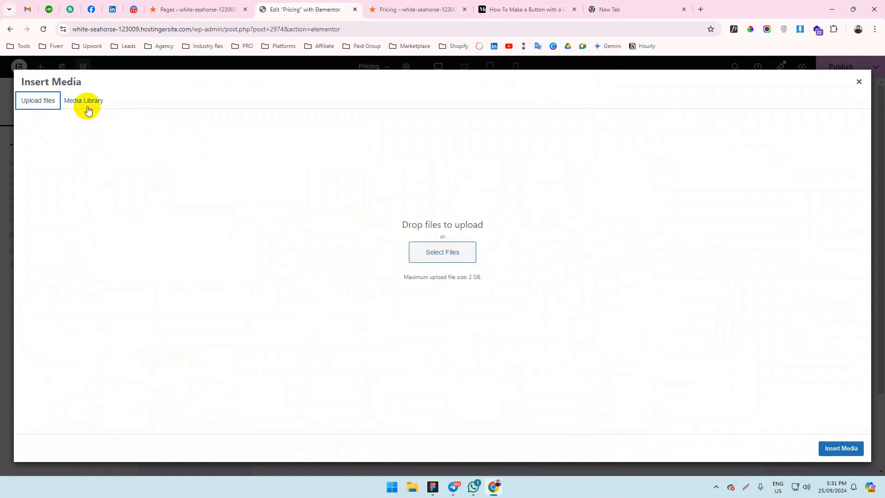
click(88, 108)
click(836, 448)
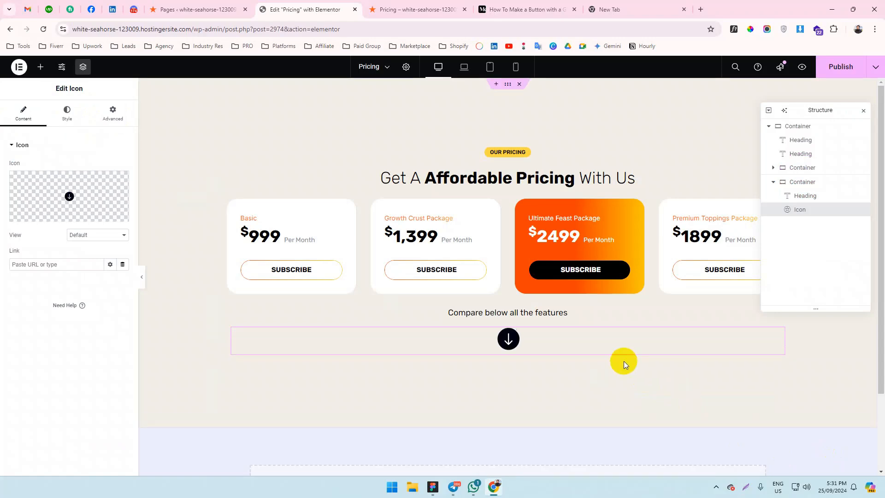
Compare the arrow icon with the Figma design and reduce its size to 30 px in Elementor.
key(alt+Tab)
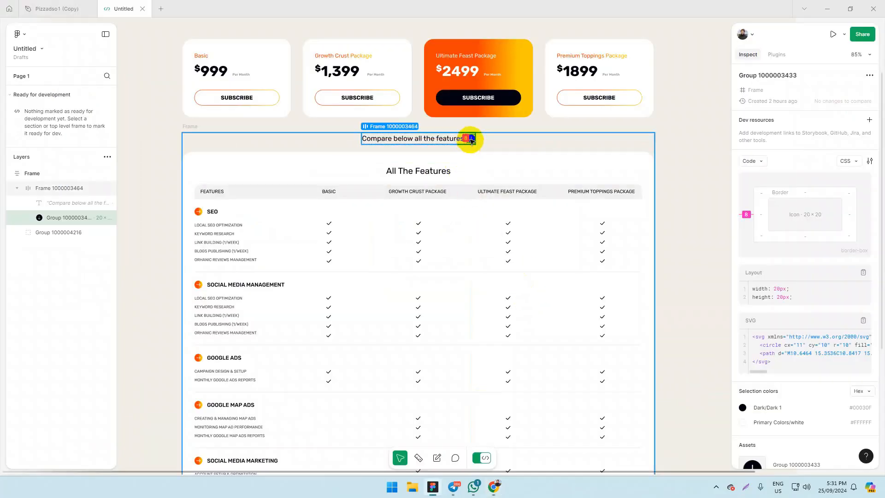
key(alt+Tab)
click(65, 115)
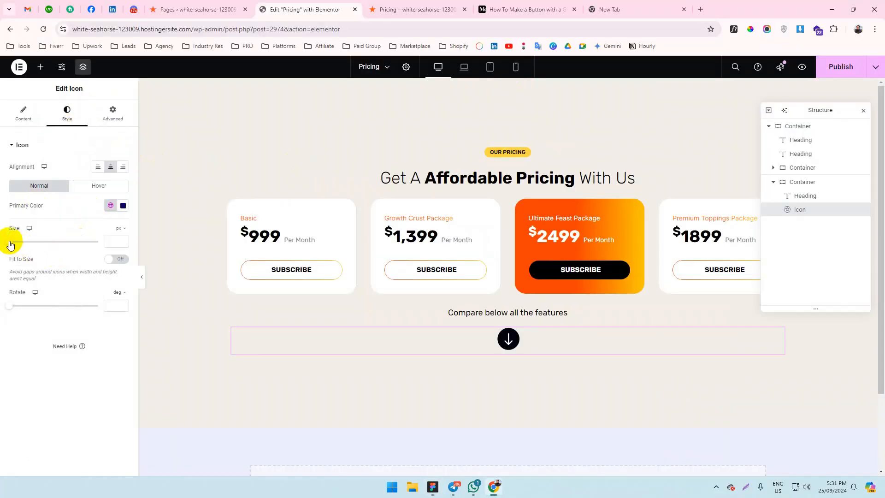
drag(9, 240, 15, 241)
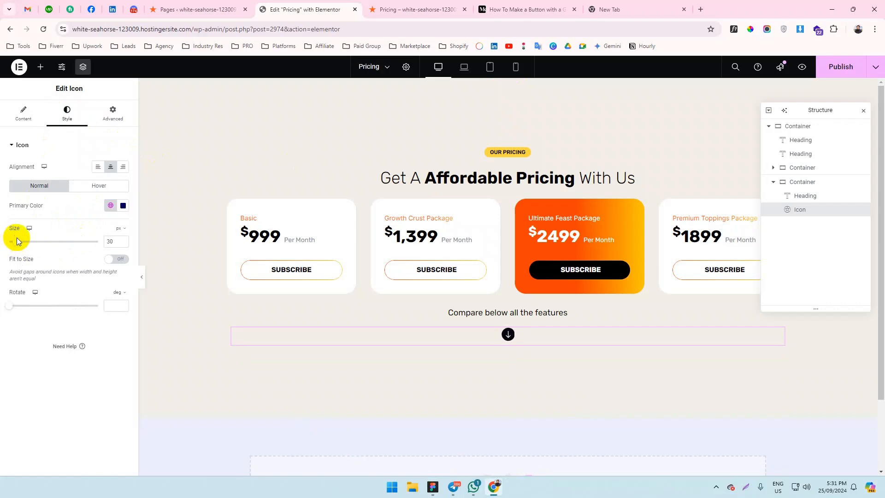
Inspect the arrow icon's dimensions and its parent row frame beside the "Compare below all the features" text in Figma.
key(alt+Tab)
click(472, 139)
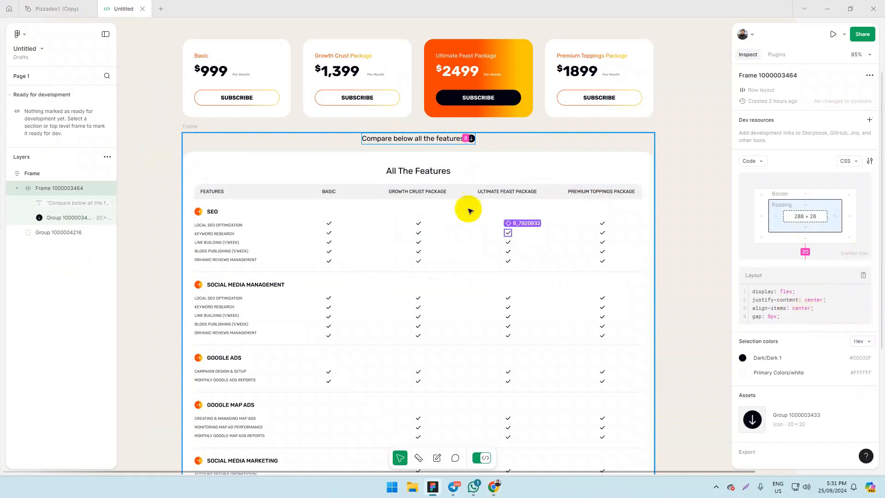
scroll(471, 138, up, 5)
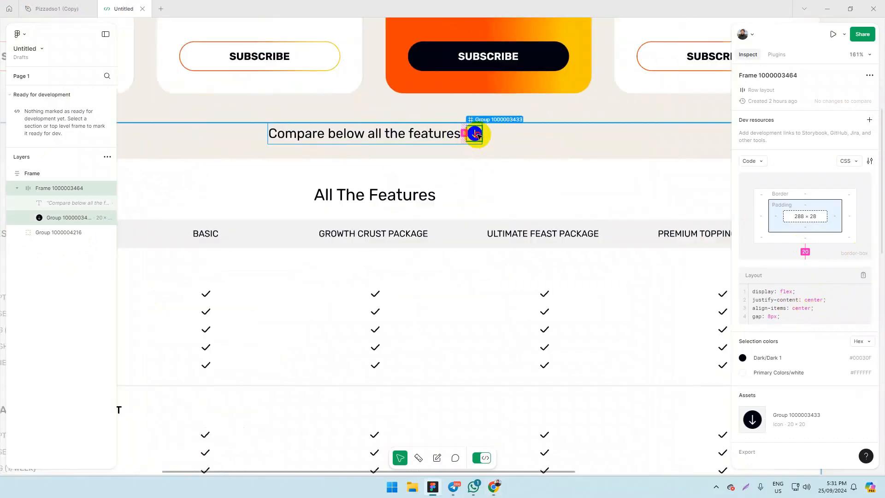
click(475, 134)
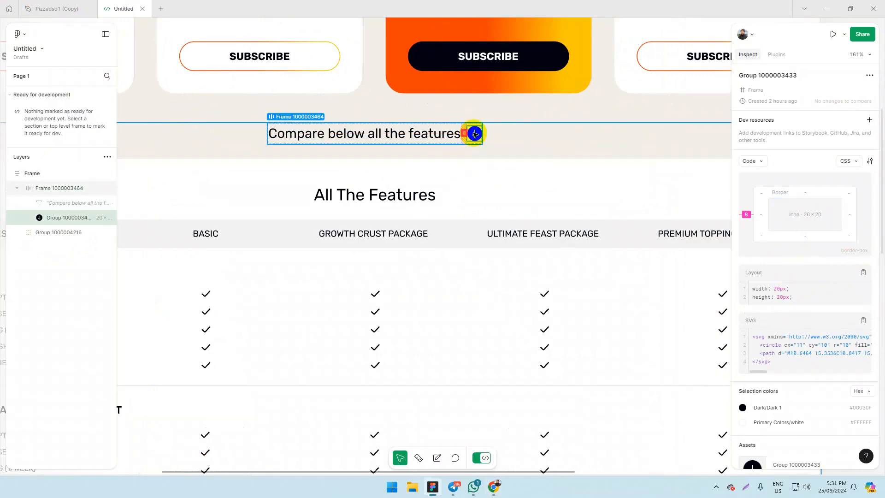
click(475, 135)
click(475, 134)
click(475, 134)
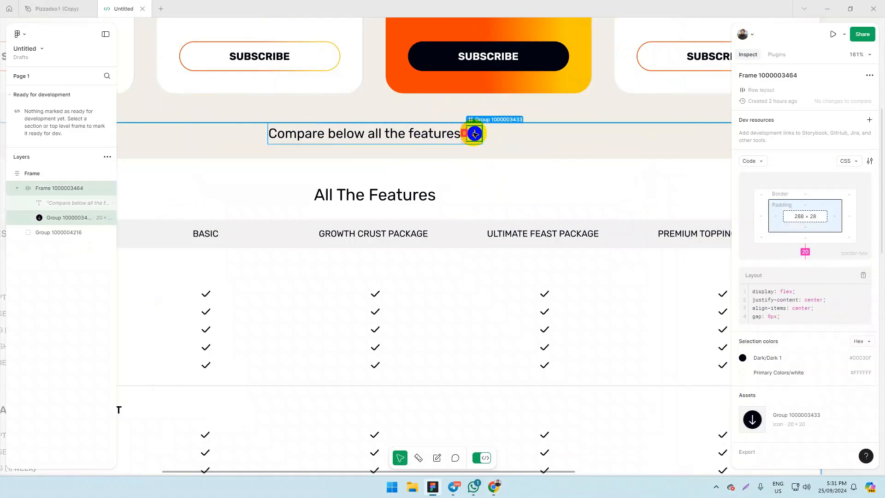
click(475, 134)
click(476, 134)
click(475, 134)
click(475, 134)
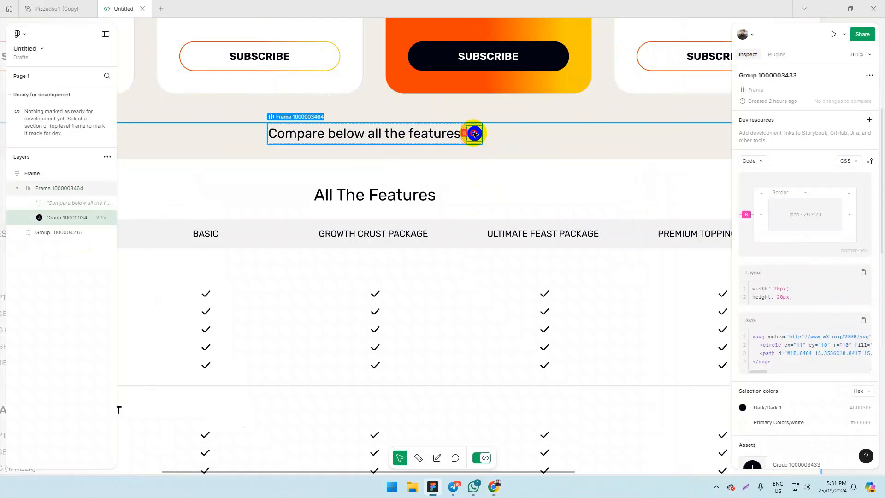
click(475, 134)
Set the arrow icon's size to 20 px in Elementor and compare it with the Figma design.
key(alt+Tab)
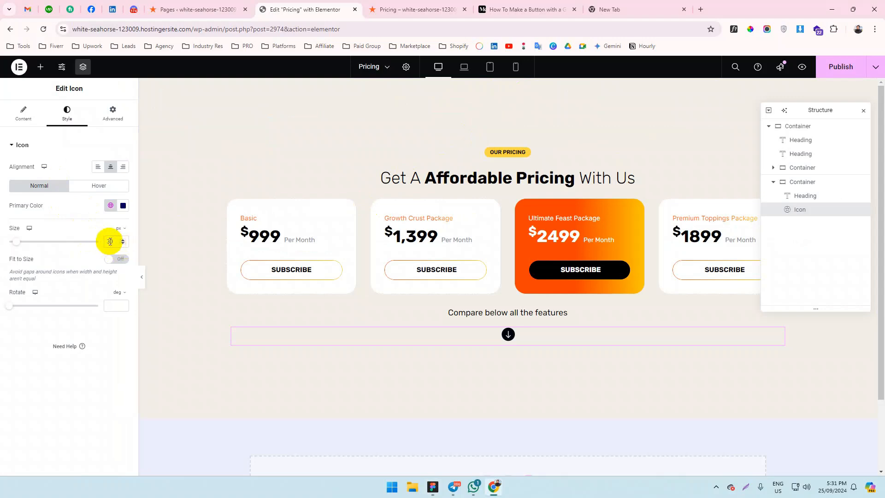
text(20)
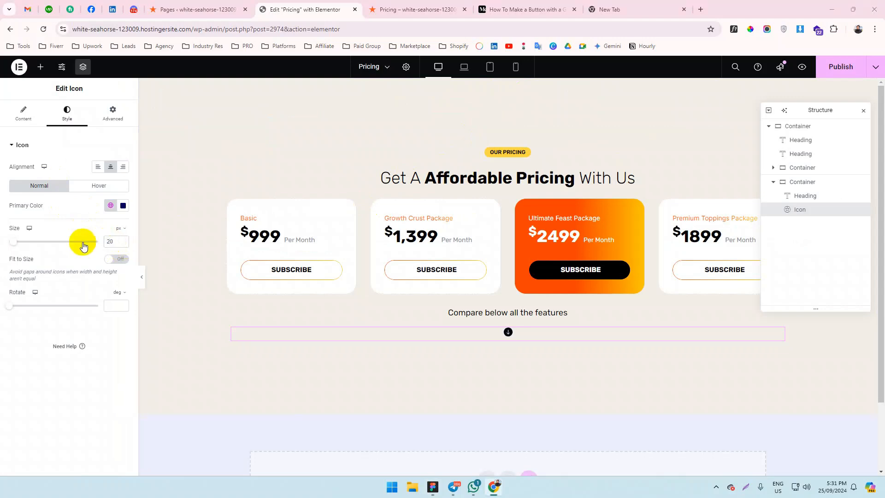
key(alt+Tab)
scroll(451, 251, down, 3)
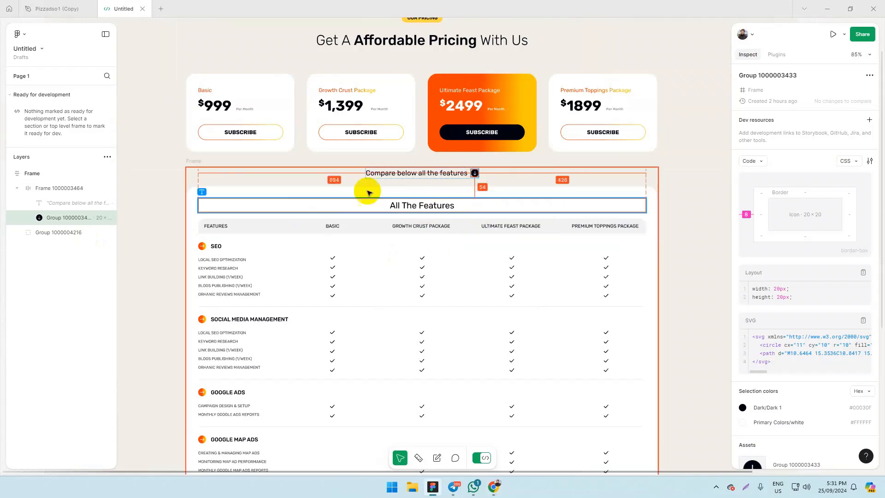
click(151, 188)
key(alt+Tab)
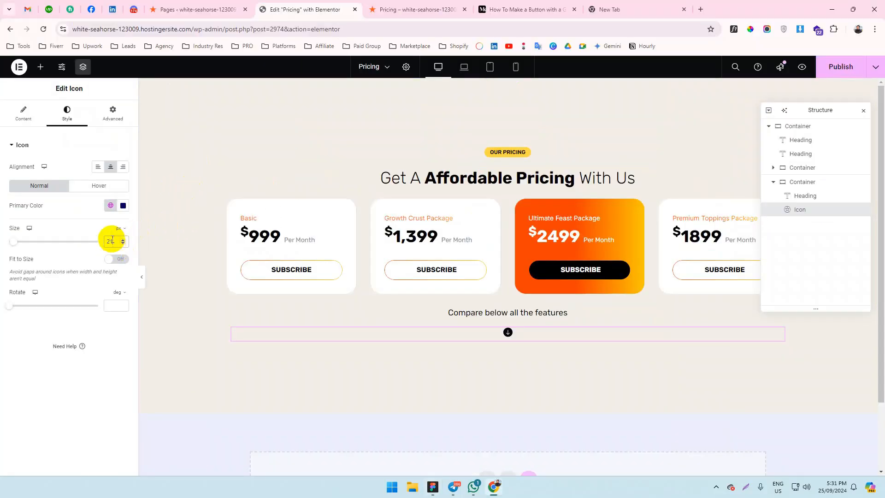
Set the arrow icon's bottom margin to -8 px, keeping the other sides at 0.
click(109, 116)
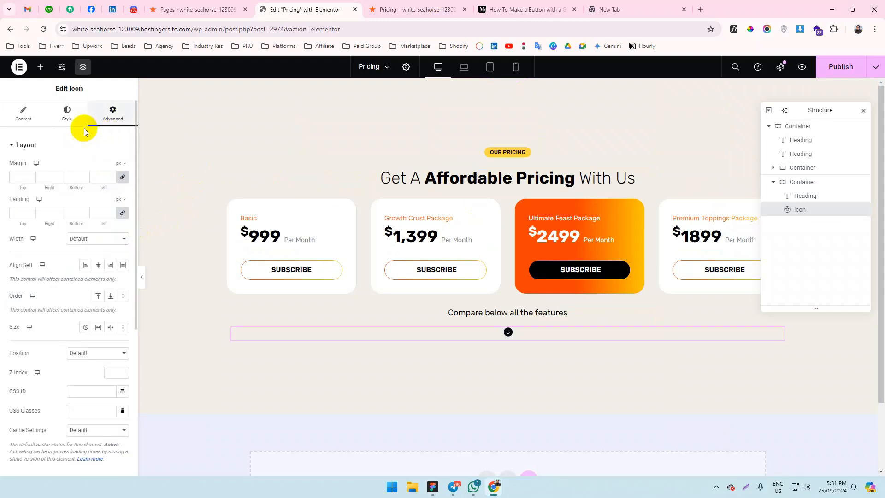
click(67, 115)
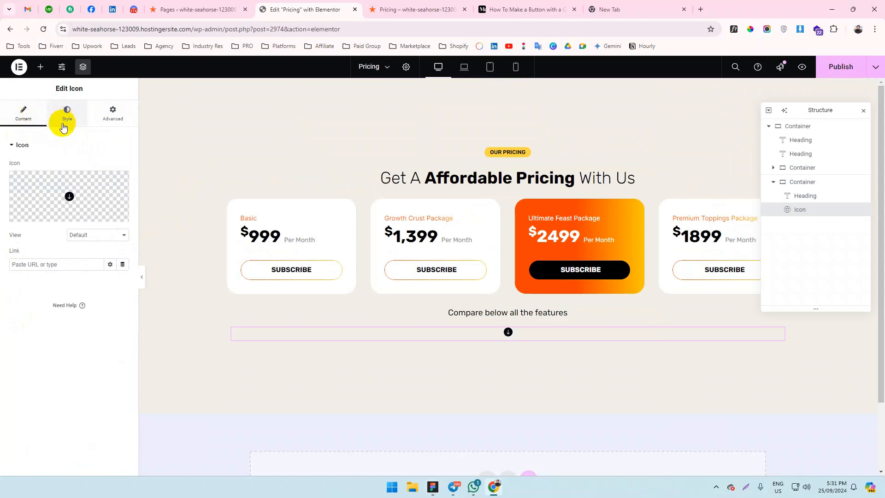
click(98, 238)
click(98, 238)
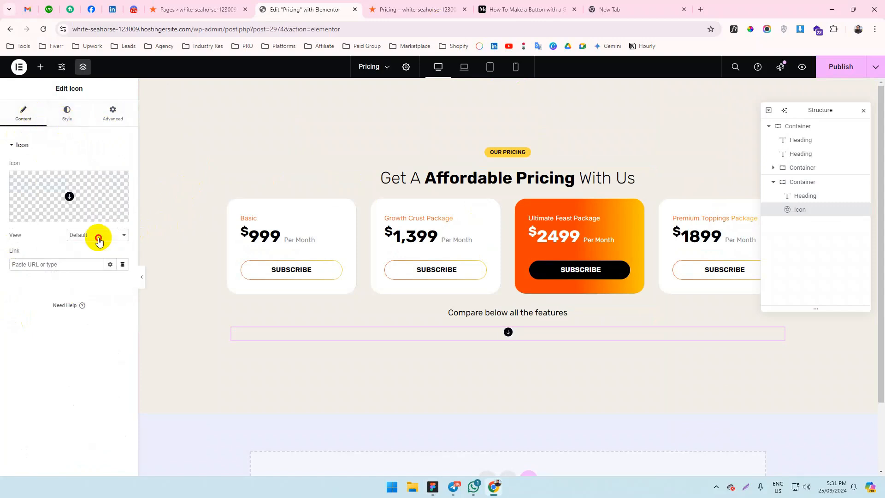
click(67, 112)
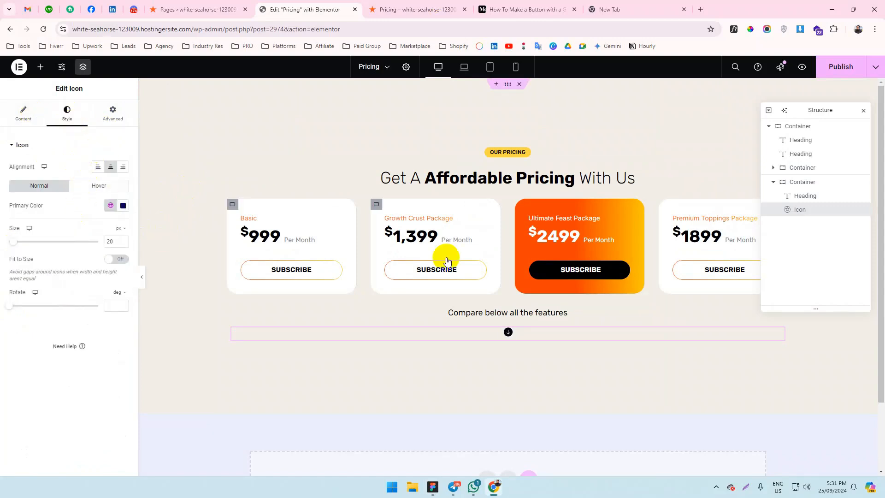
click(116, 112)
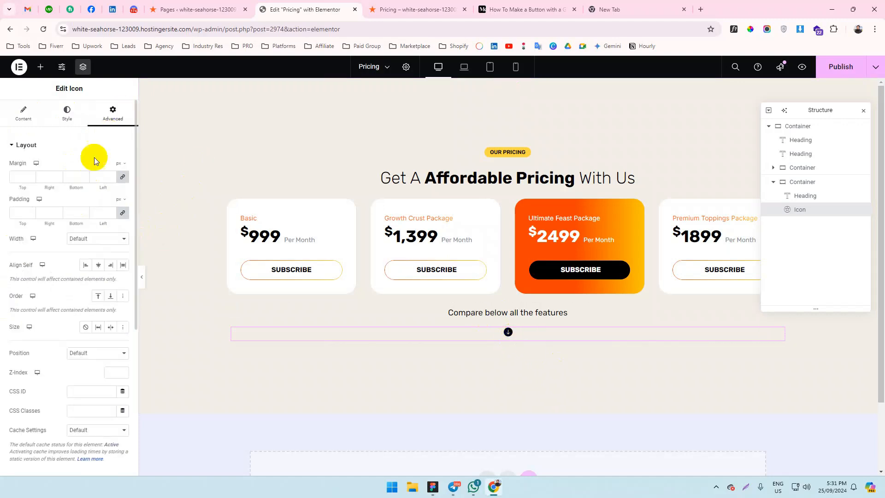
click(85, 179)
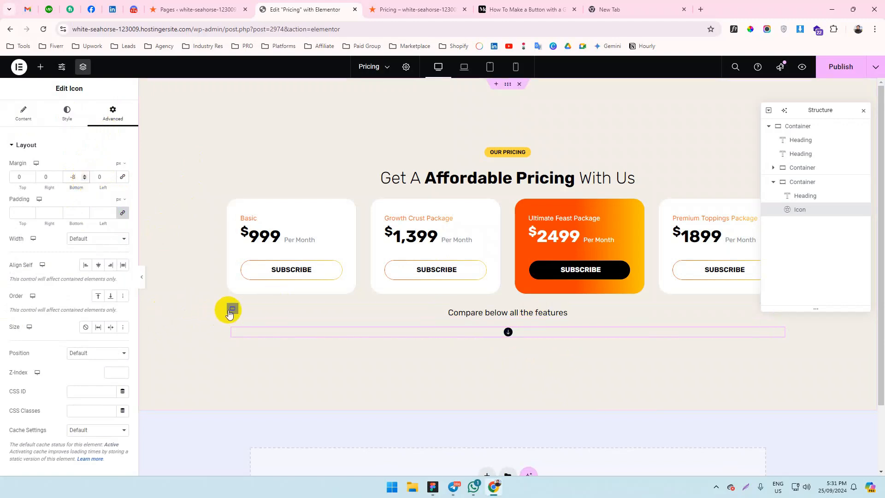
Arrange the comparison container's heading and icon in a horizontal row, centred both ways, with the 8 px gap used in Figma.
click(232, 308)
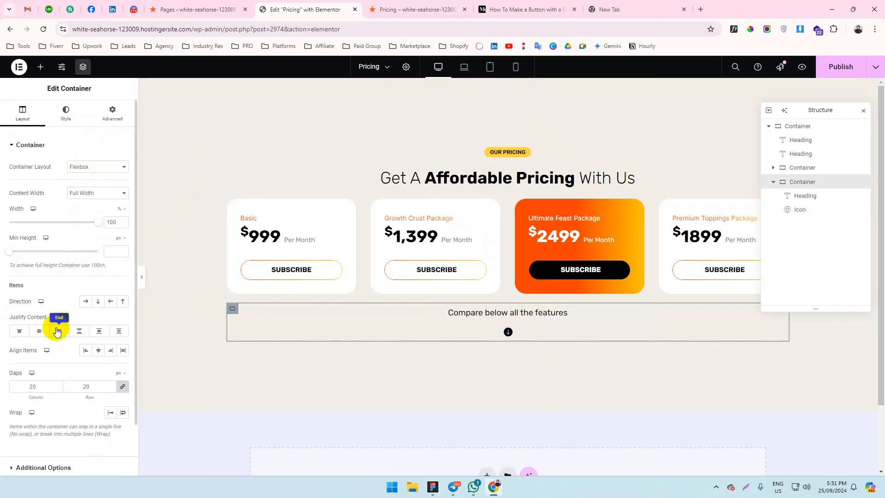
click(86, 301)
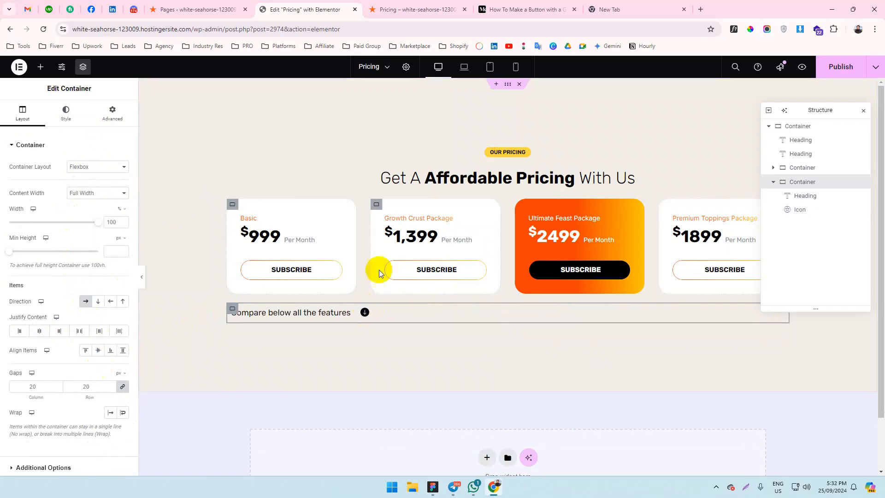
key(alt+Tab)
click(475, 178)
click(470, 177)
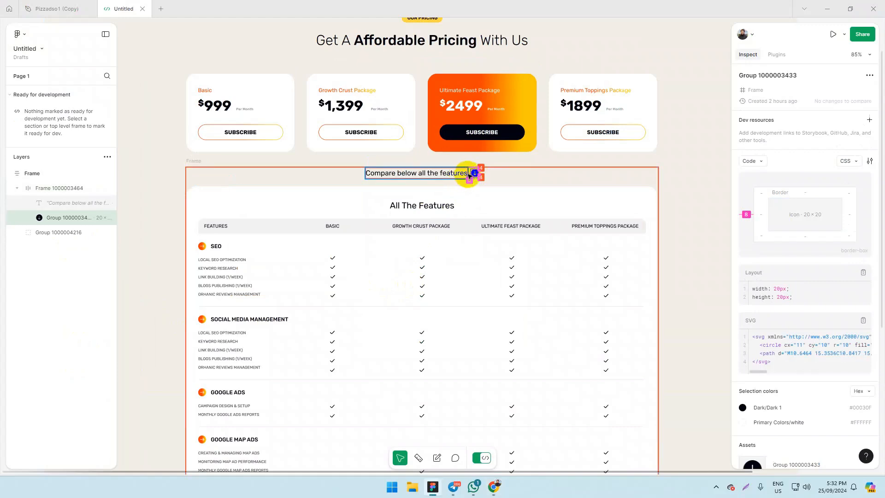
key(alt+Tab)
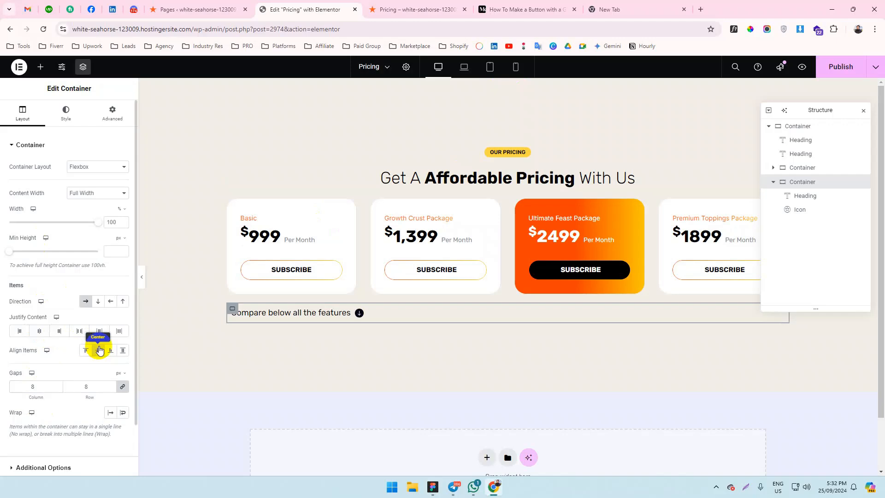
click(99, 350)
click(41, 331)
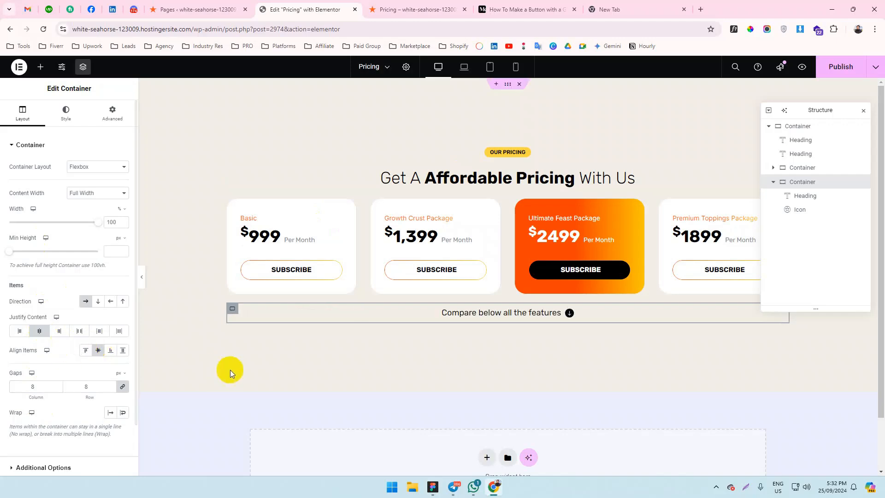
Check the comparison text's spacing in Figma, and in Elementor give its container a top margin of 10 px with the sides unlinked.
key(alt+Tab)
key(alt+Tab)
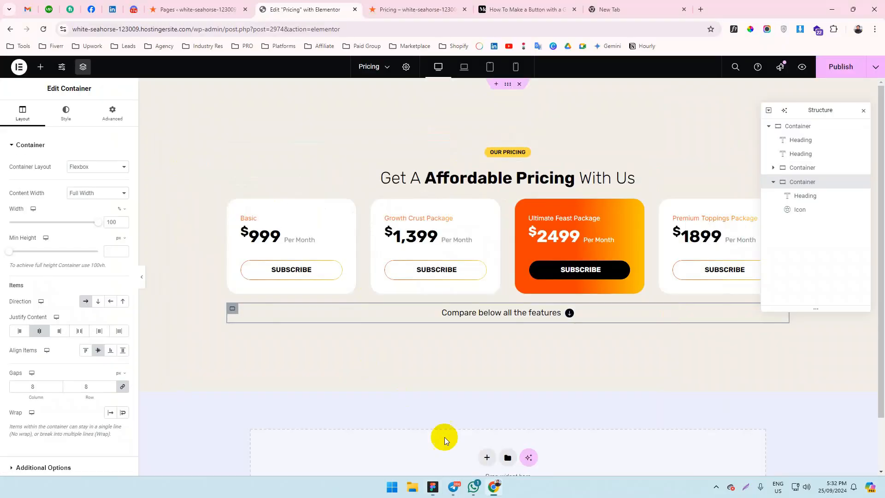
key(alt+Tab)
click(417, 173)
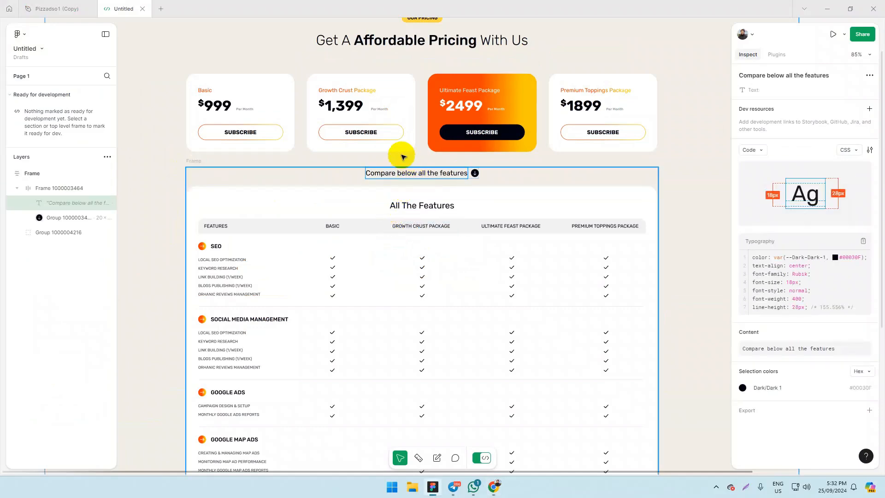
key(alt+Tab)
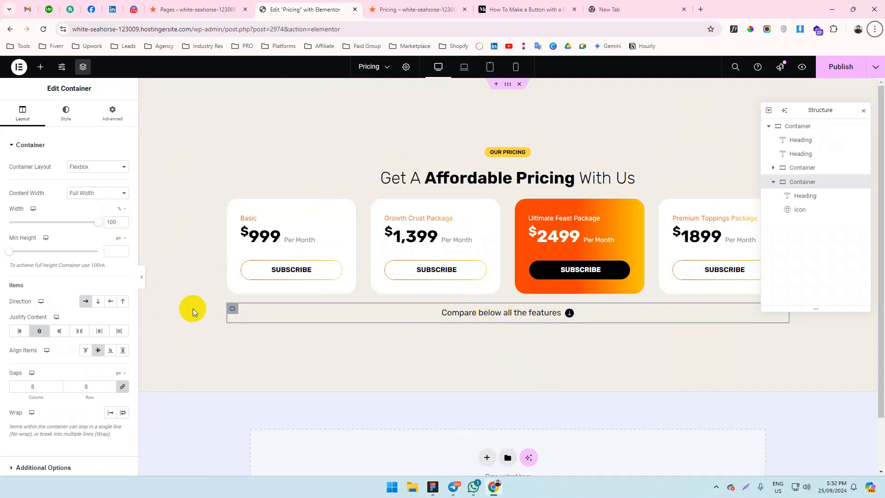
click(100, 115)
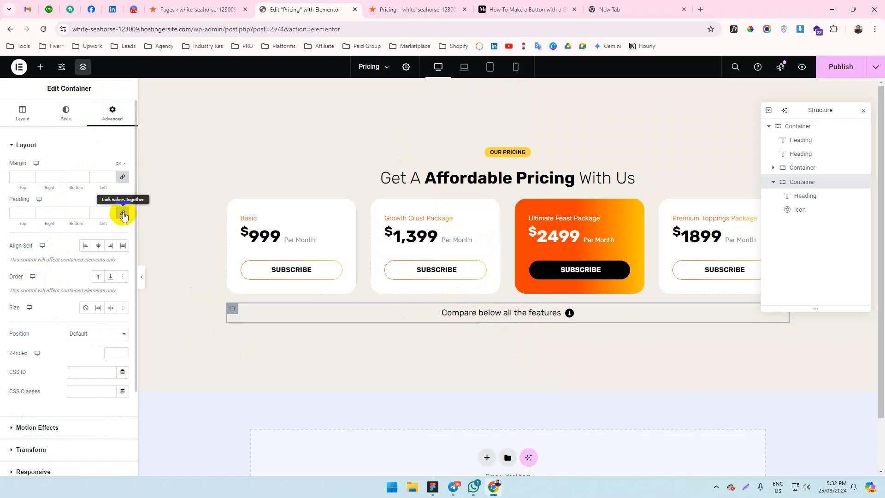
click(123, 177)
click(15, 176)
text(10)
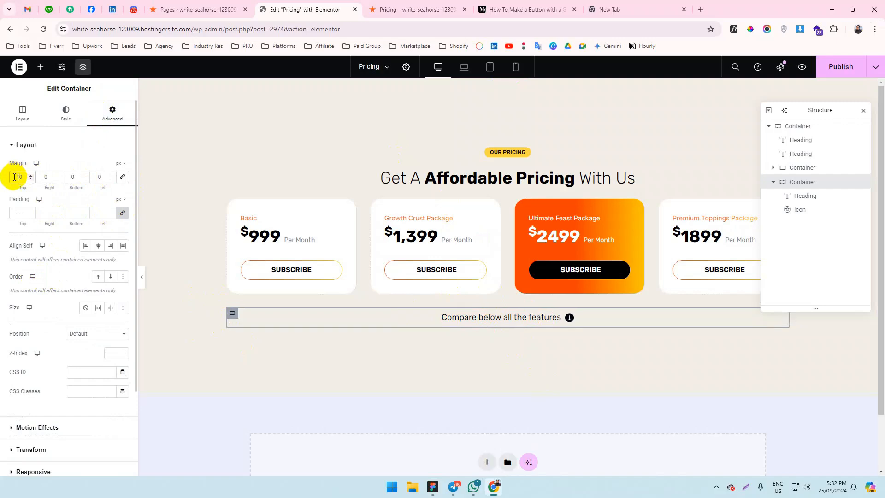
Inspect the features table's background in Figma, and in Elementor add an empty container directly below the "Compare below all the features" container.
key(alt+Tab)
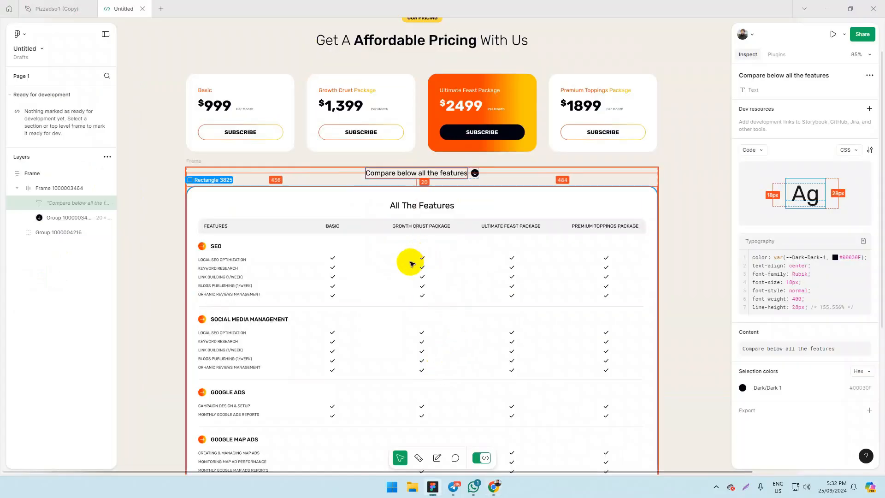
click(237, 193)
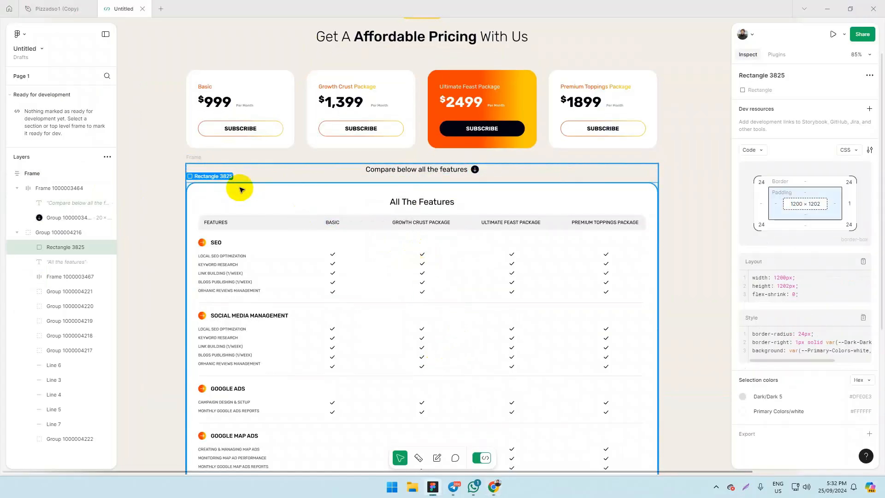
click(169, 228)
scroll(369, 260, down, 1)
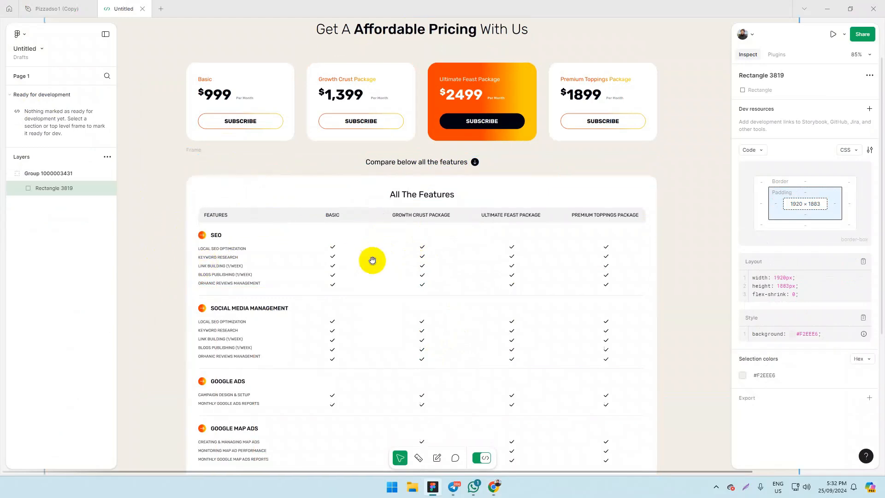
key(alt+Tab)
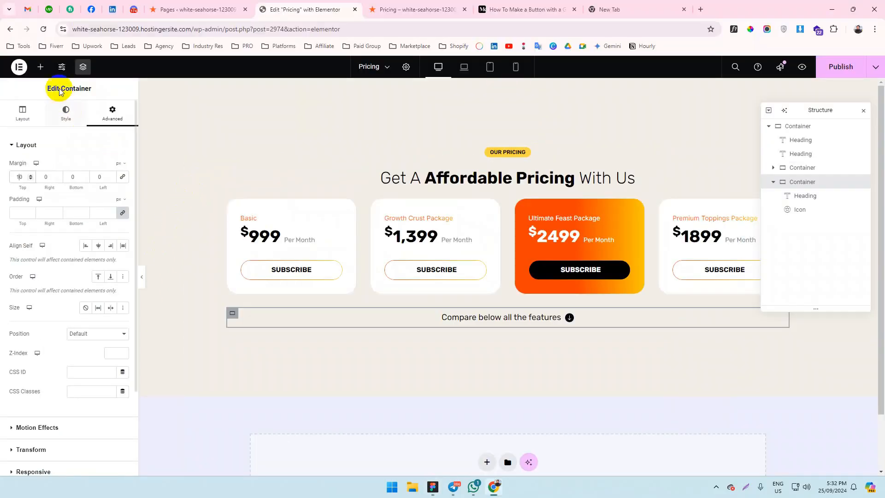
click(41, 67)
drag(37, 184, 507, 181)
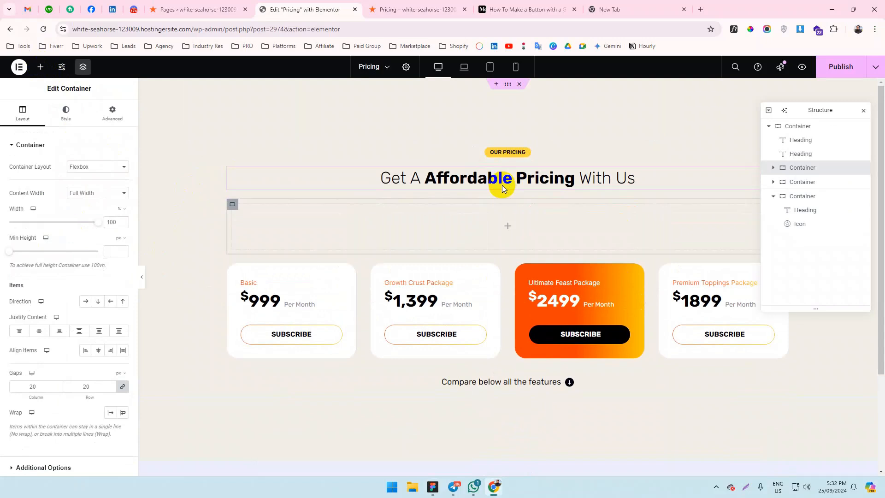
click(777, 195)
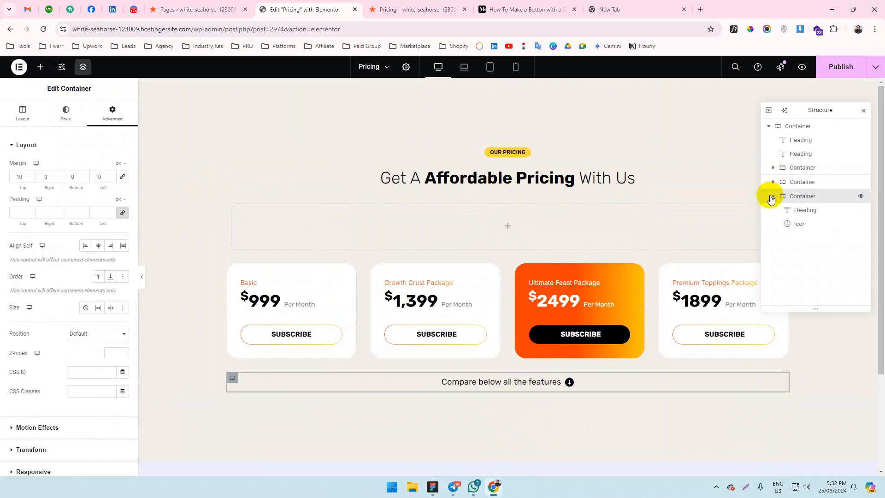
drag(790, 168, 804, 211)
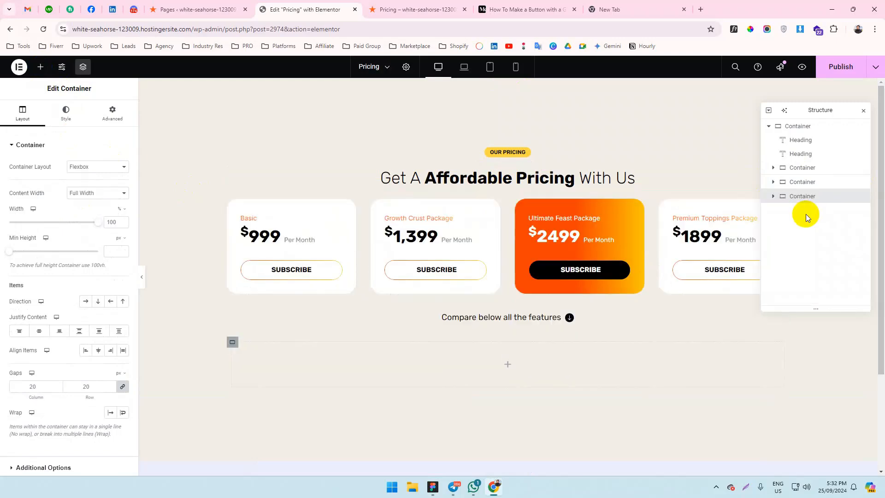
Check the "All The Features" text's spacing in Figma, and in Elementor give the empty features container a white background and 30 px border radius.
key(alt+Tab)
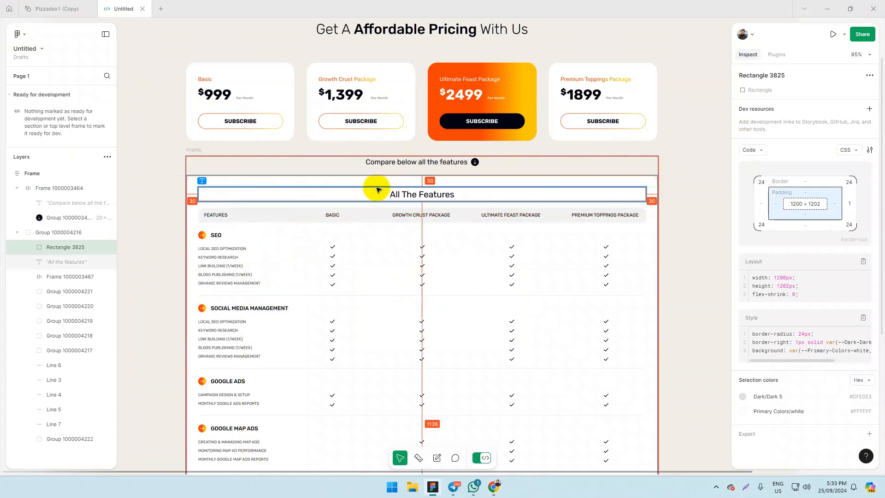
click(390, 194)
key(alt+Tab)
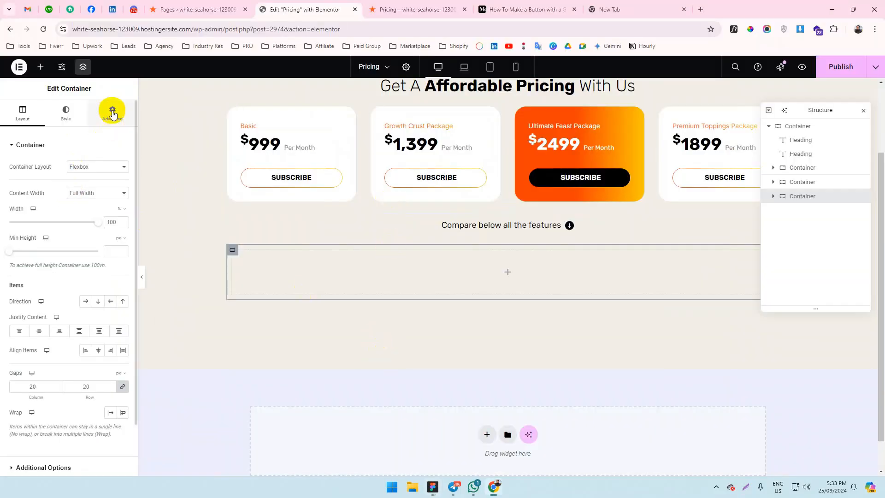
click(66, 112)
click(86, 186)
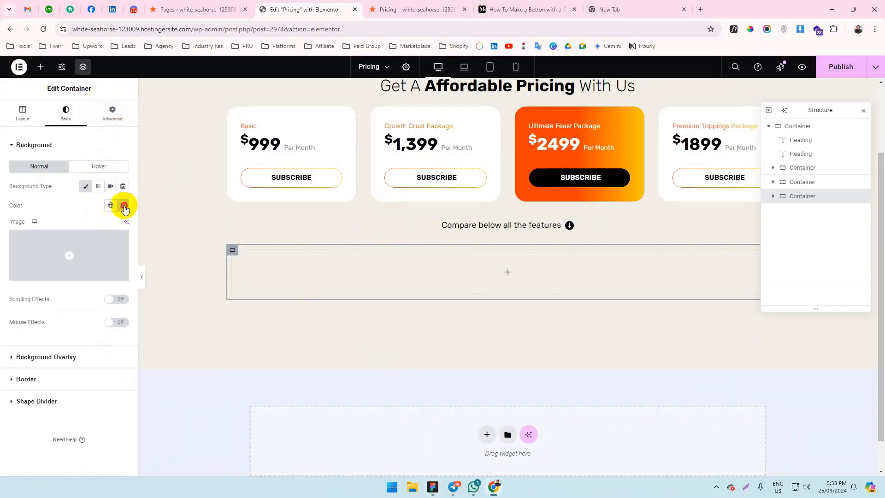
click(122, 205)
click(60, 195)
click(26, 380)
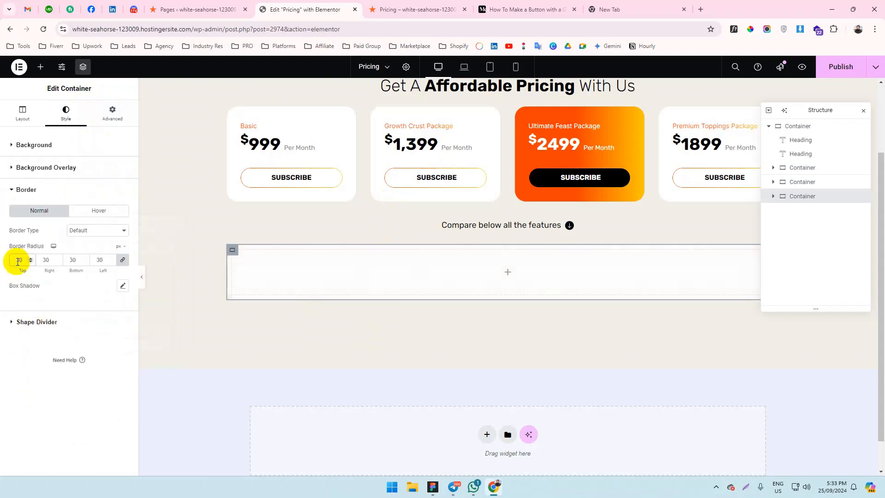
Set the features container's padding to 30 px on all four sides.
click(112, 113)
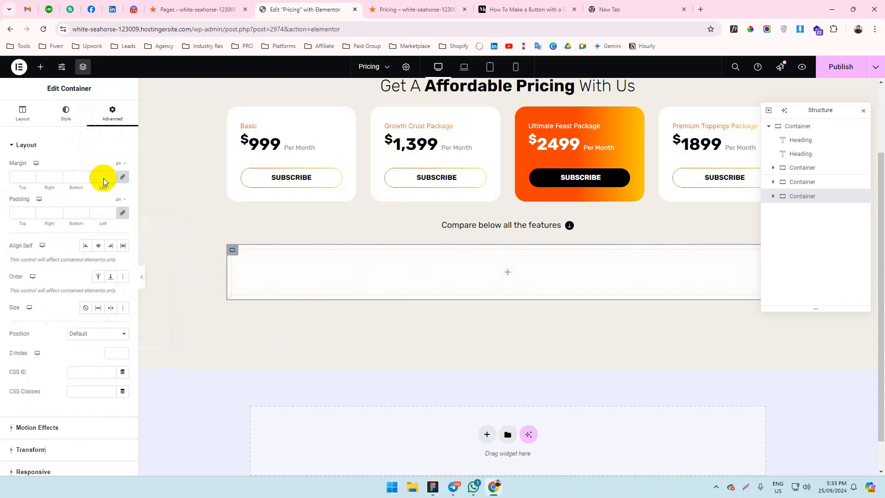
click(71, 213)
text(30)
Inspect the features table's border in Figma, and in Elementor copy the border colour #DFE0E3 from the Basic card's container.
key(alt+Tab)
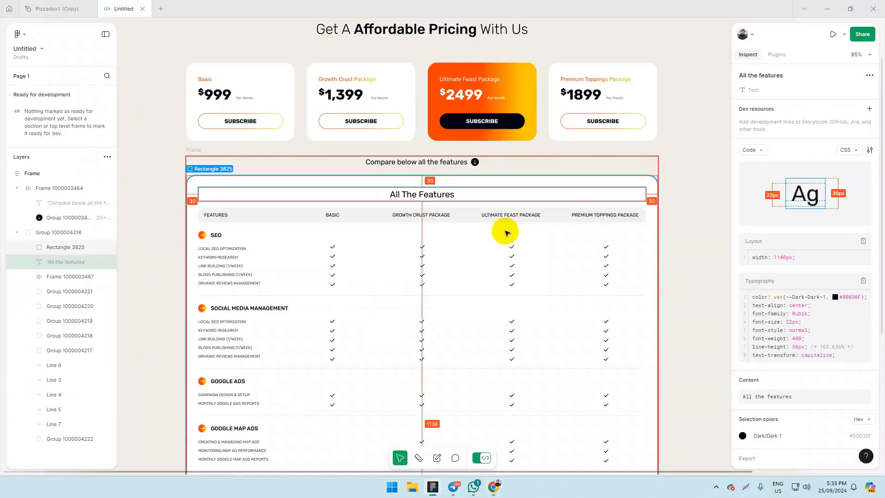
click(228, 181)
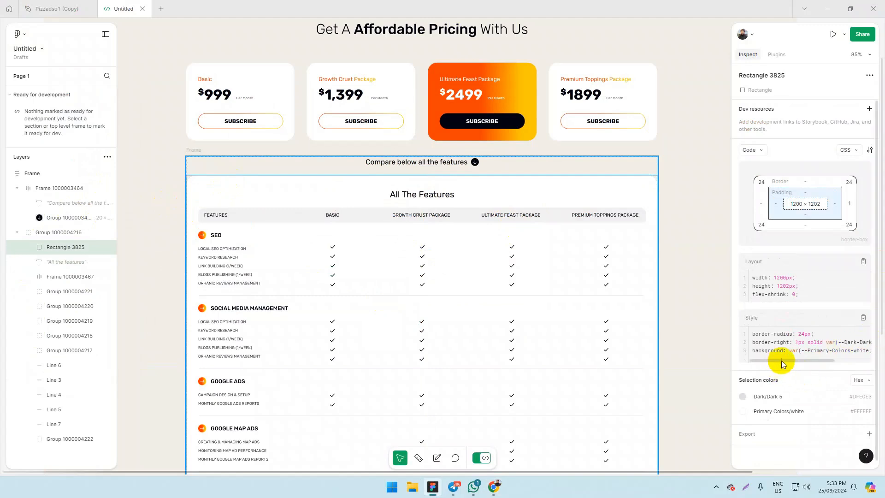
click(669, 121)
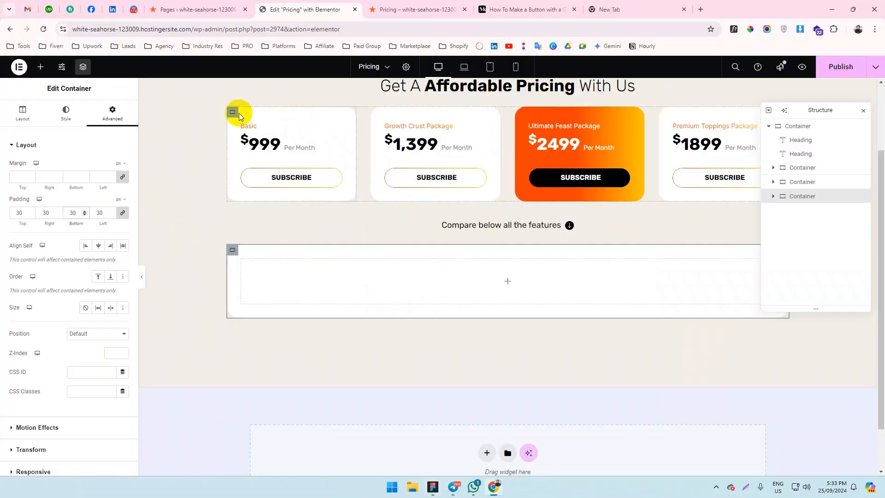
click(236, 112)
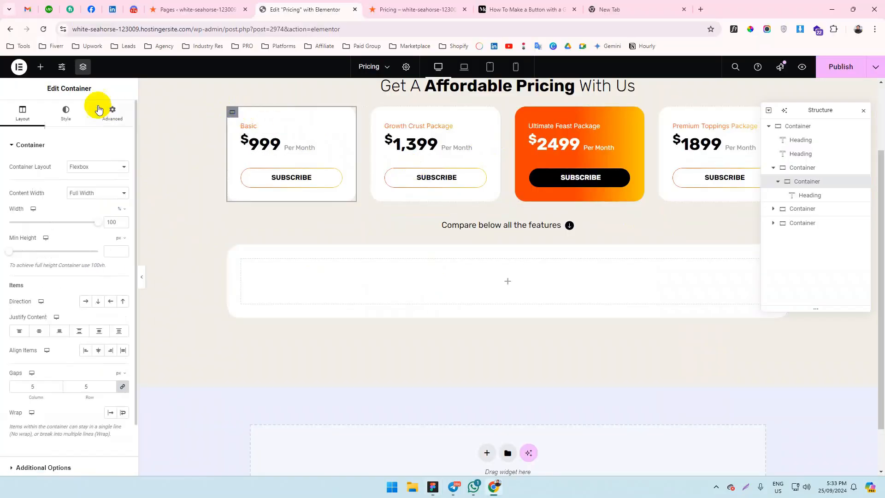
click(66, 113)
click(69, 375)
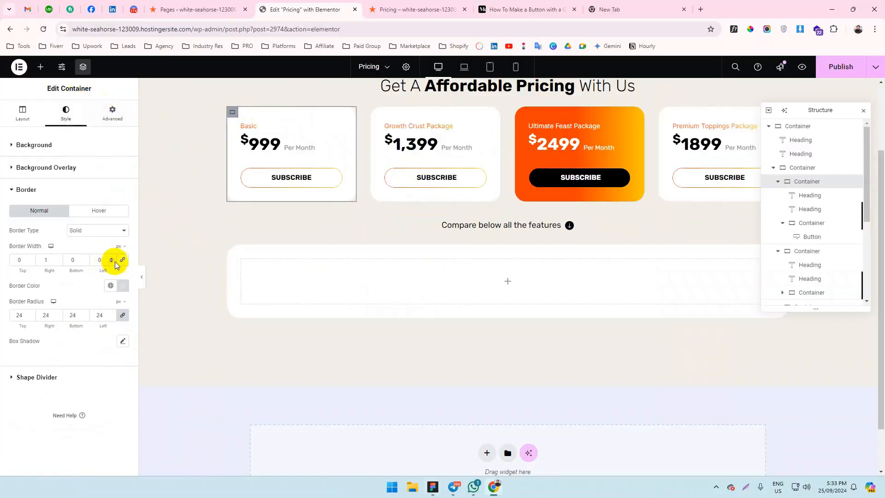
click(122, 285)
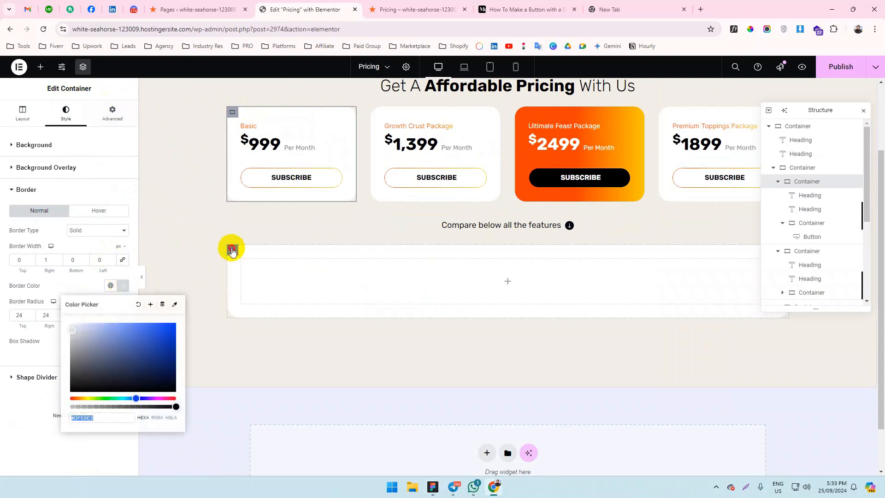
Give the features container a solid border, 1 px on the right and 0 on the other sides, in the copied colour #DFE0E3.
click(232, 250)
click(66, 113)
click(46, 381)
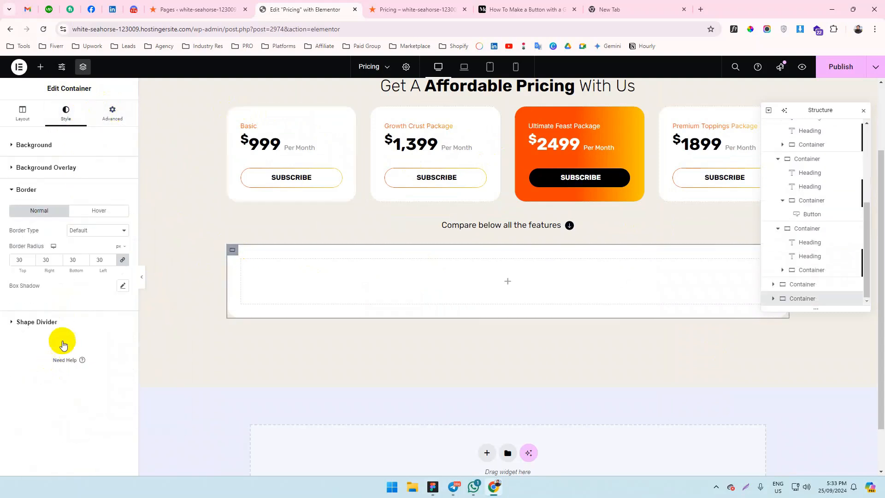
click(97, 230)
click(113, 263)
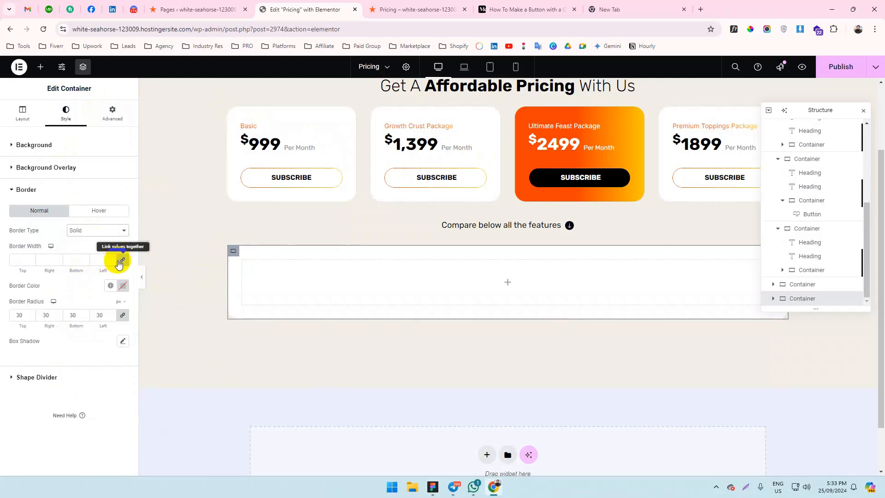
click(119, 261)
click(57, 258)
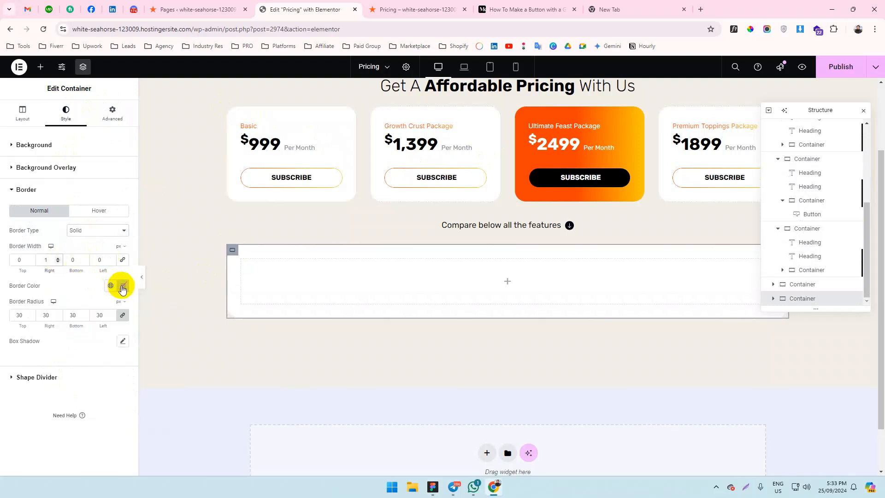
click(122, 286)
click(83, 286)
Copy the "All the features" text from Figma, and in Elementor duplicate the "Get A Affordable Pricing With Us" heading into the features container.
key(alt+Tab)
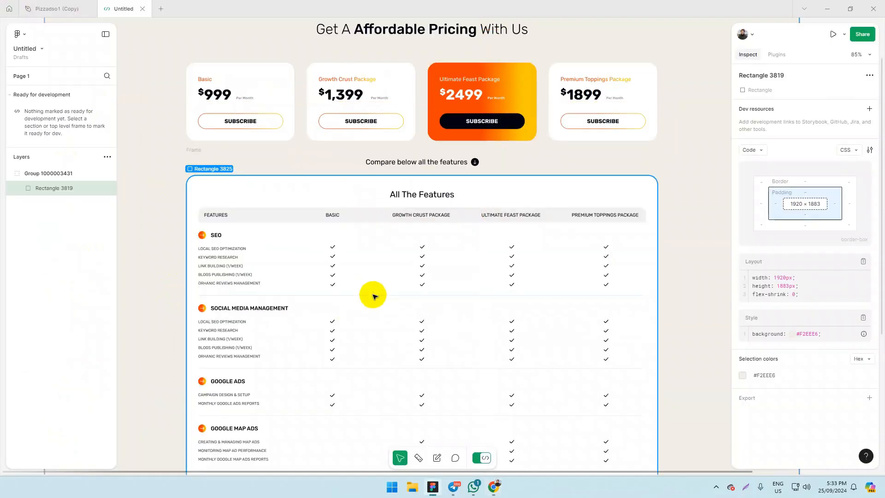
click(412, 194)
double_click(412, 194)
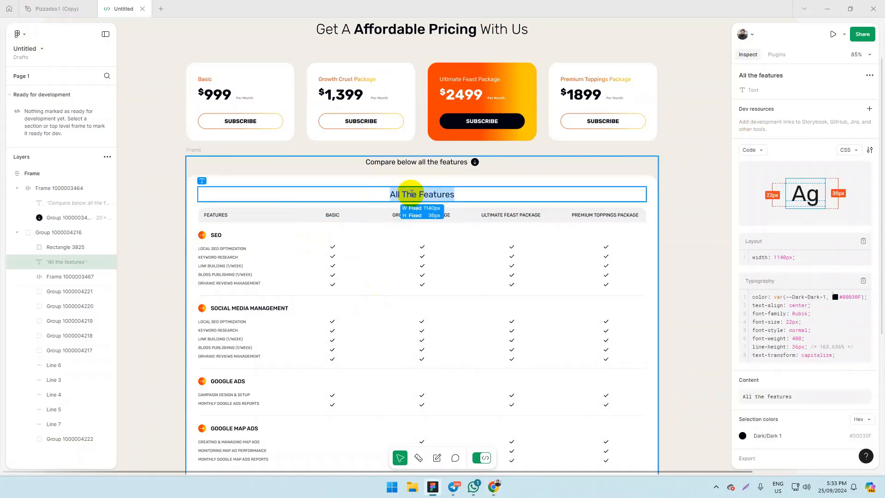
key(alt+Tab)
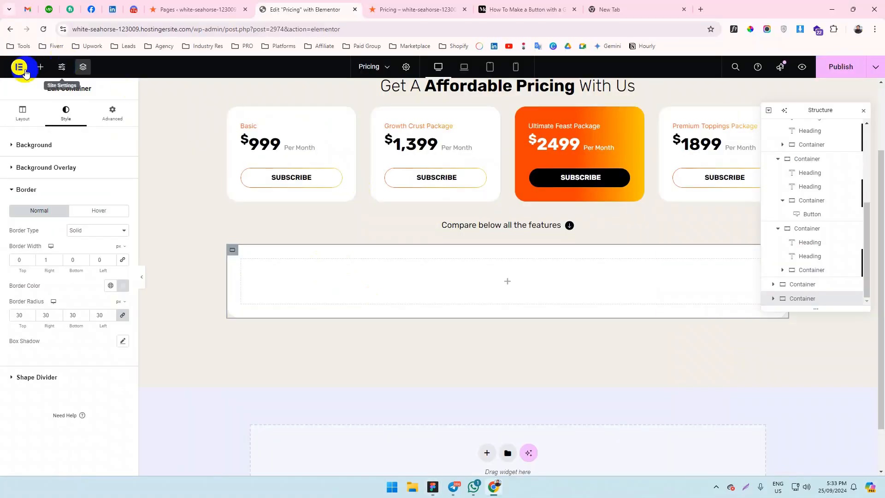
click(39, 69)
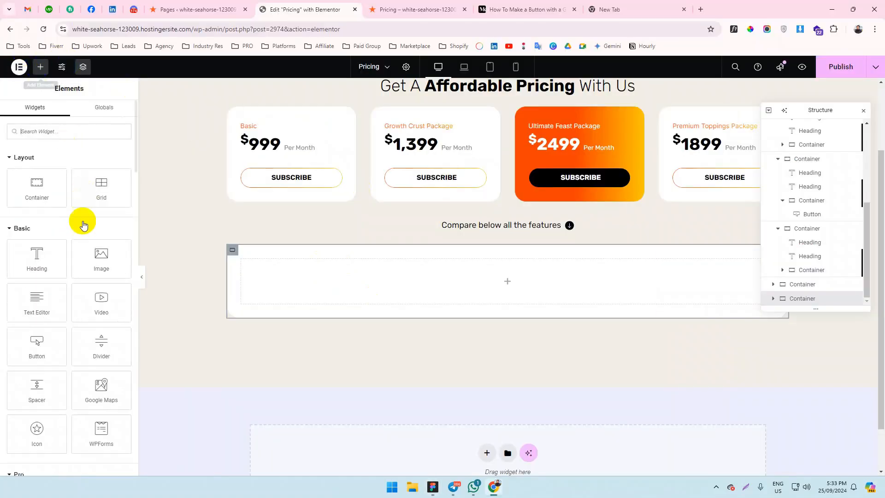
right_click(545, 85)
click(565, 114)
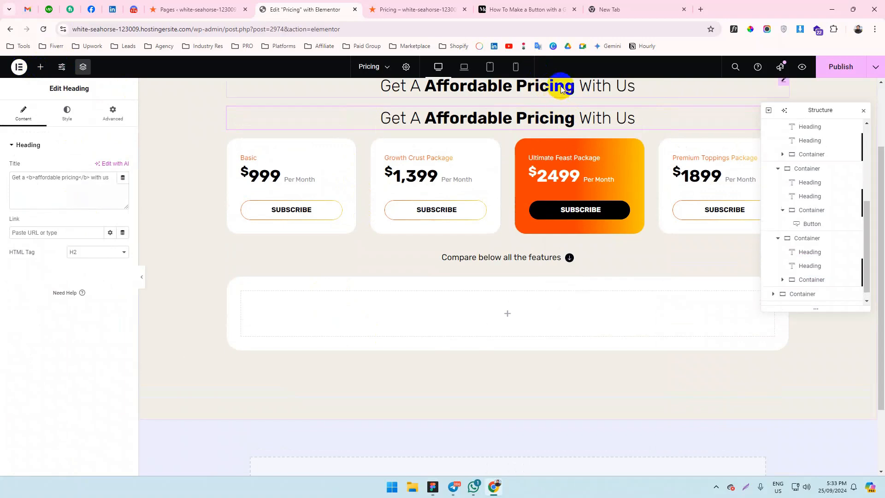
drag(561, 87, 549, 323)
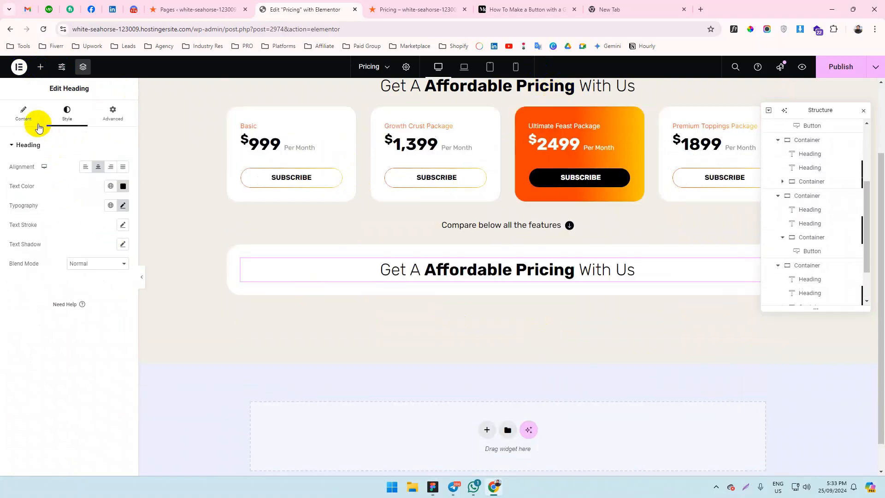
Replace the duplicated heading's title with "All the features".
click(23, 113)
key(ctrl+a)
text(All the features)
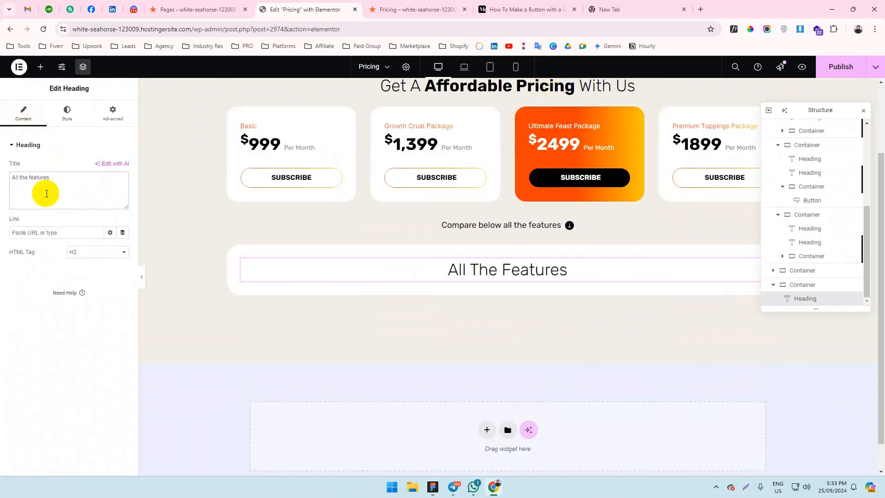
Check the "All the features" typography in Figma, and in Elementor set the heading to size 22 px and weight 400 (Normal).
key(alt+Tab)
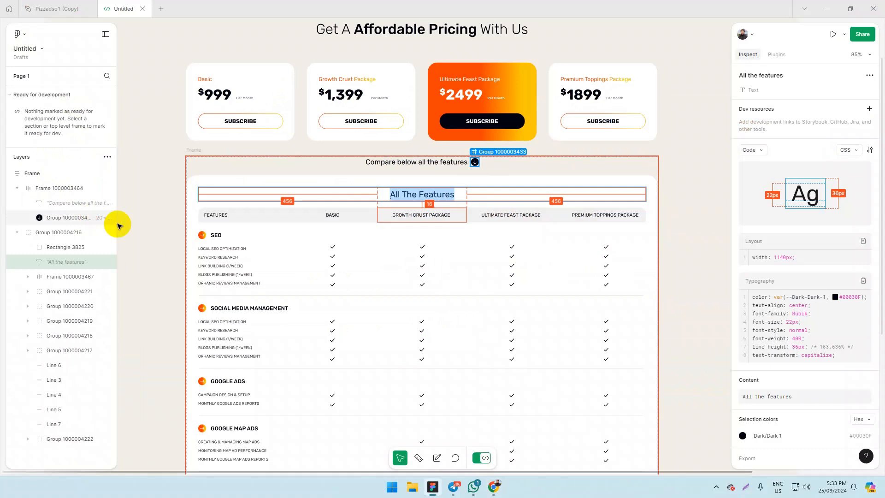
click(790, 321)
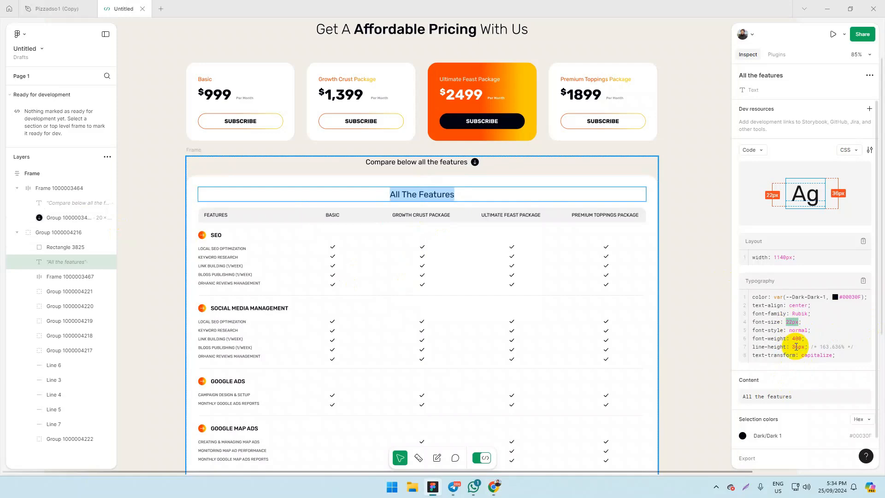
key(alt+Tab)
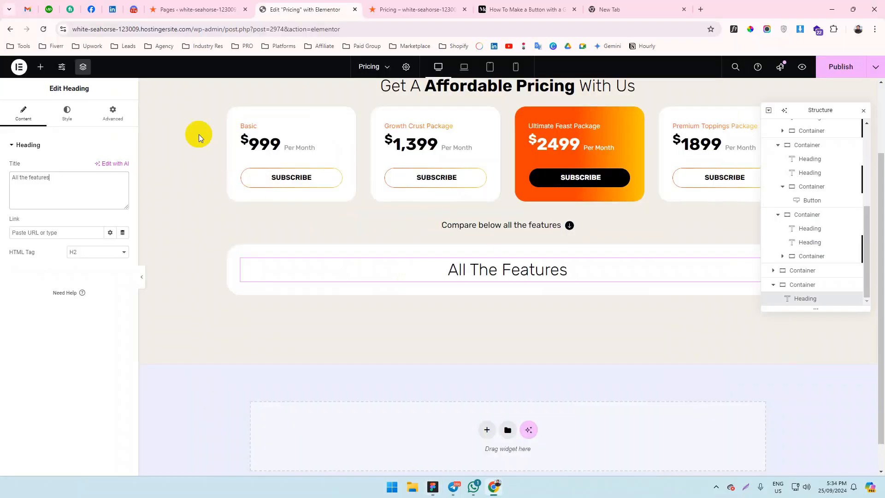
click(68, 112)
click(123, 206)
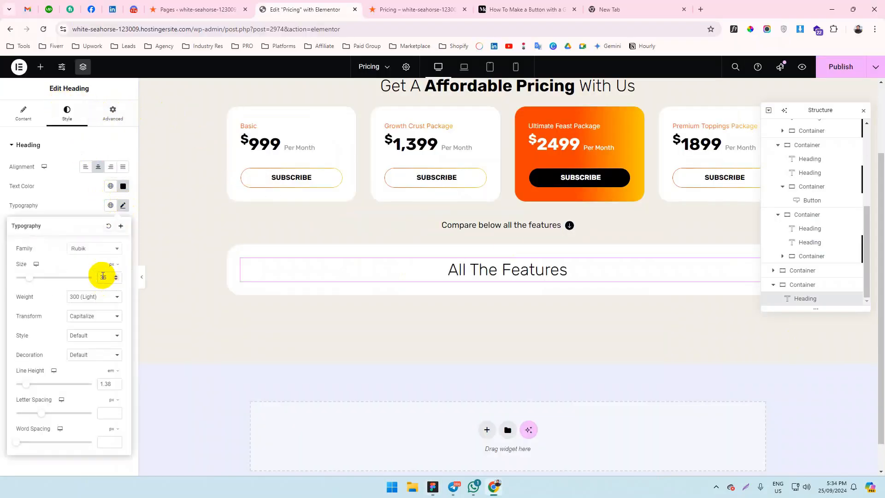
drag(110, 276, 77, 277)
text(22)
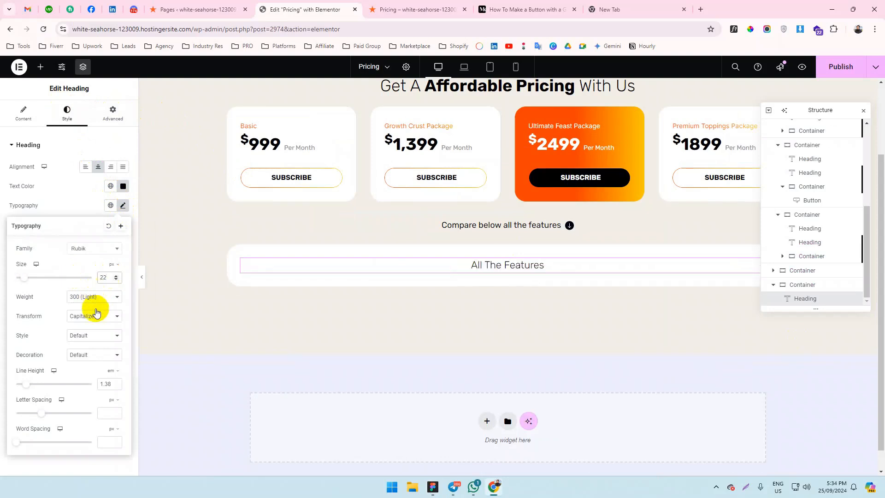
click(95, 297)
click(87, 341)
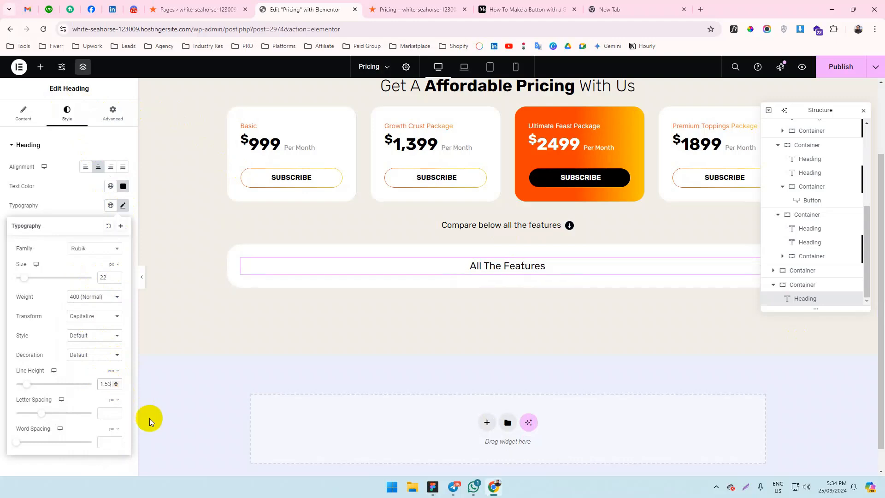
Recheck the line height in Figma and set the "All The Features" heading's line height to 1.63 em.
key(alt+Tab)
key(alt+Tab)
key(Up)
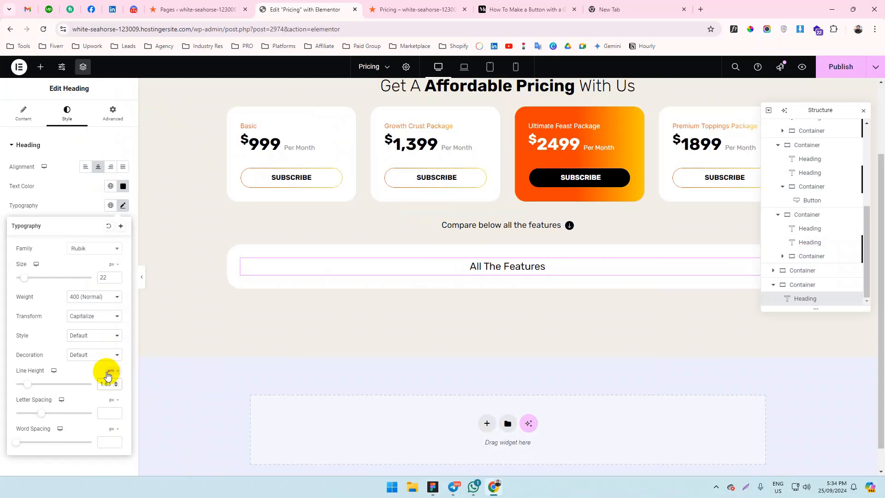
Examine the features table in Figma: the heading's spacing, the divider line under the SEO group, and the header row cells' padding and background.
key(alt+Tab)
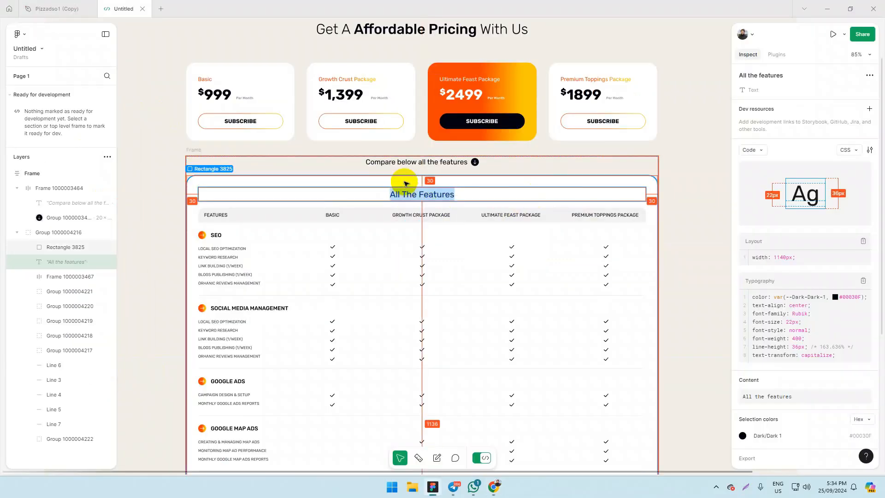
key(alt+Tab)
key(alt+Tab)
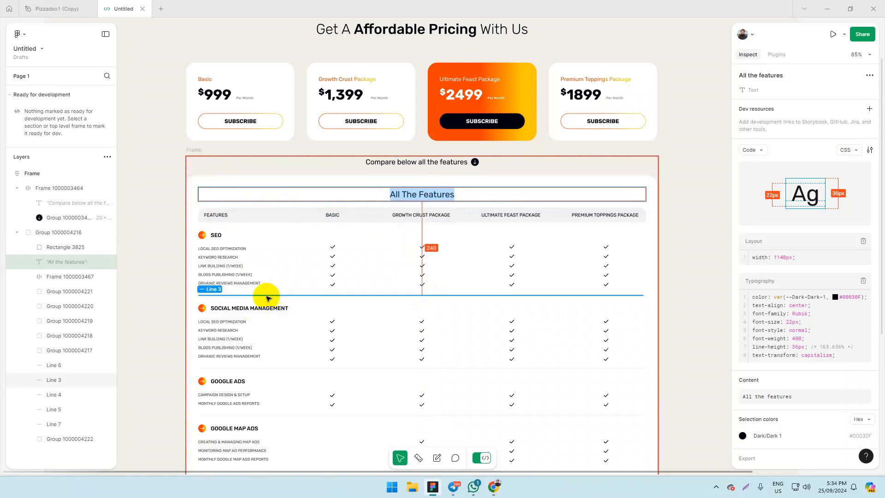
click(266, 295)
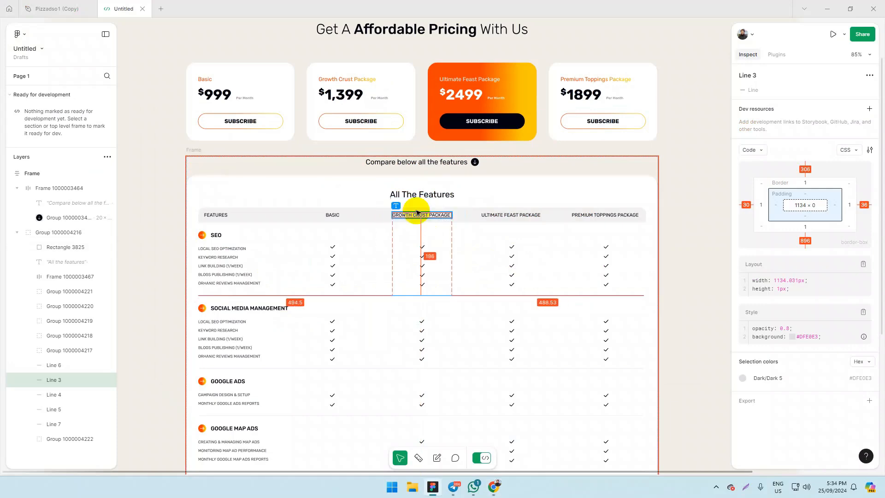
click(494, 213)
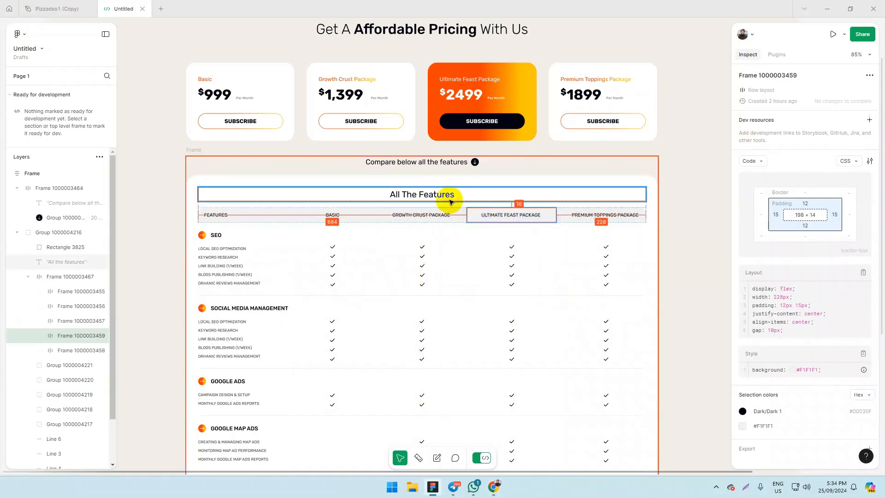
key(alt+Tab)
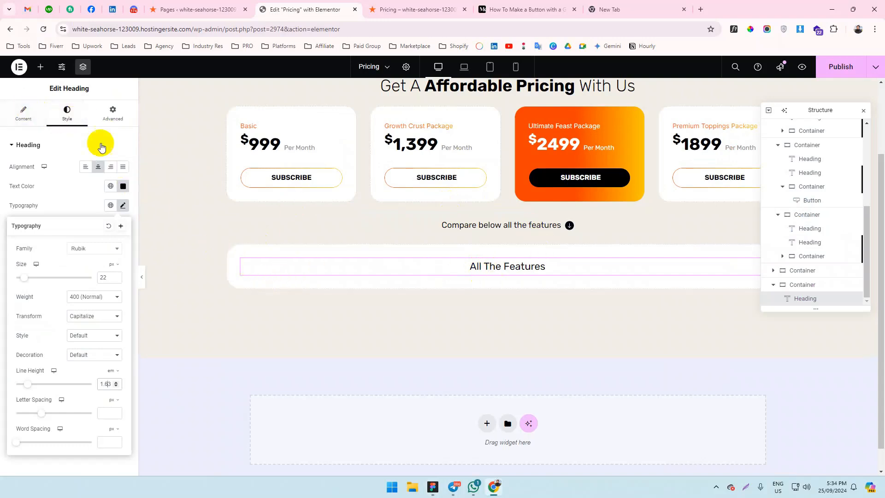
key(alt+Tab)
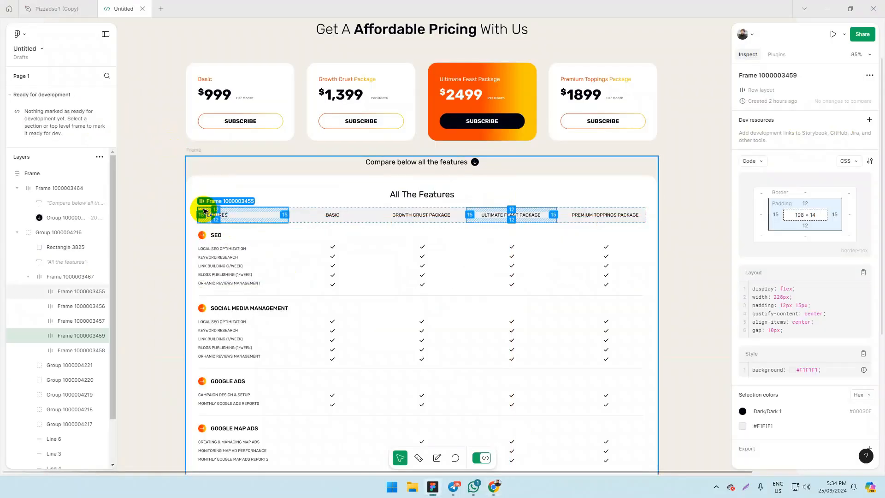
click(700, 219)
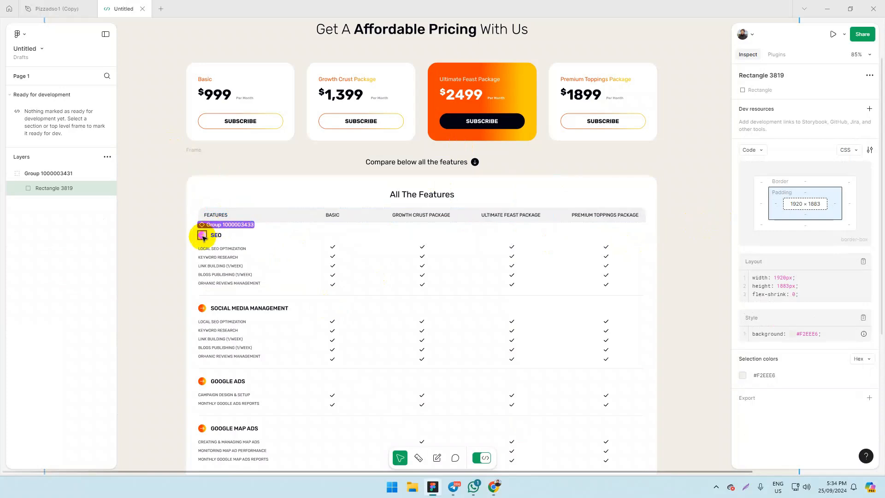
Examine the SEO feature list's text style and its spacing from the checkmark column in the Figma design.
click(235, 247)
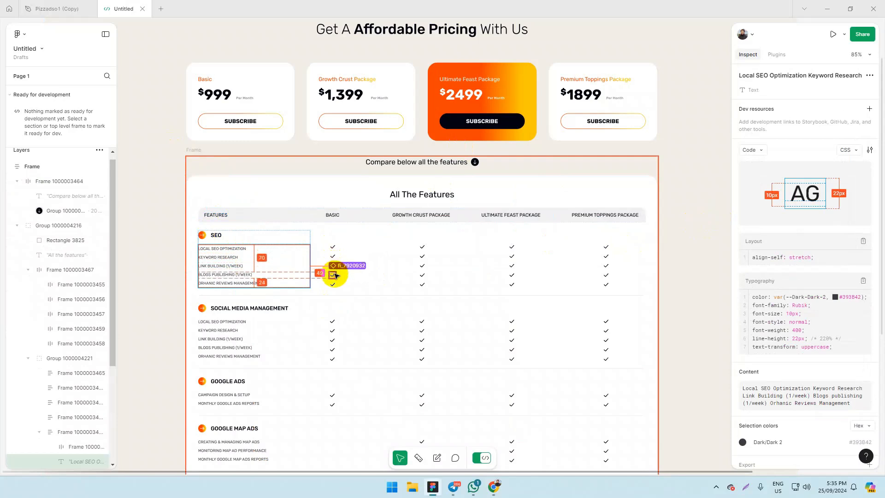
click(197, 250)
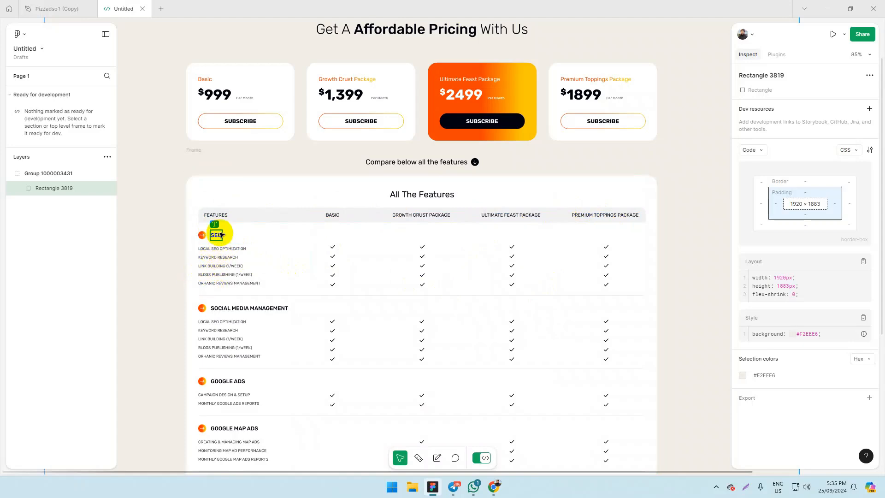
key(alt+Tab)
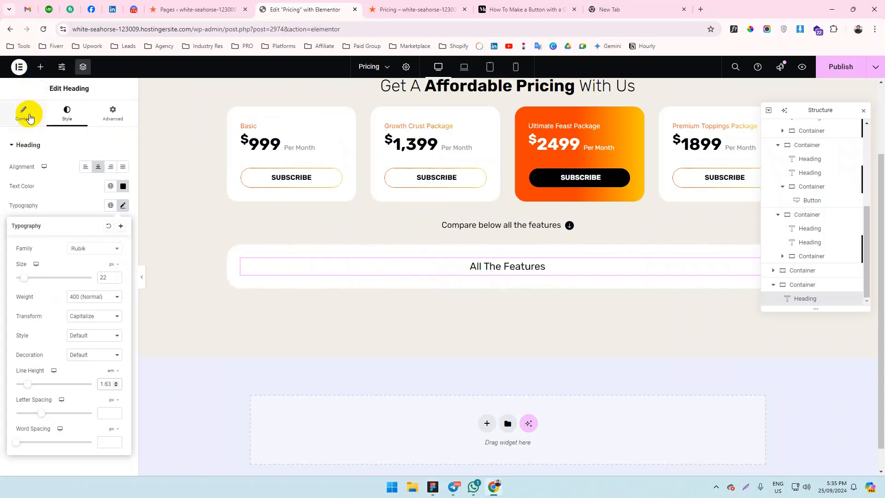
key(alt+Tab)
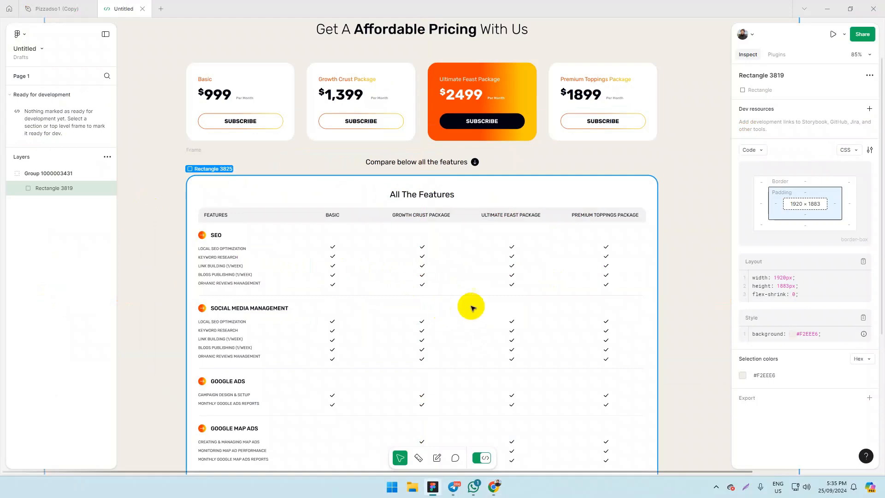
key(alt+Tab)
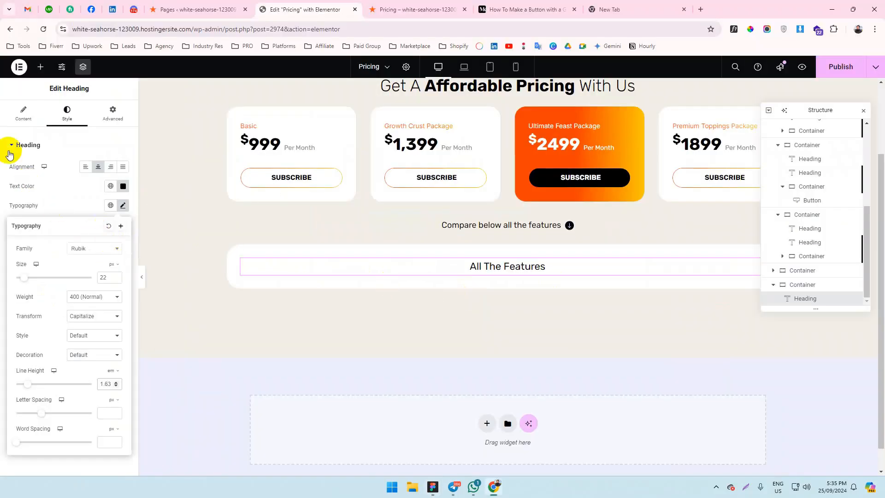
In Elementor, add a new container inside the white features container, directly below the "All The Features" heading.
click(41, 67)
drag(44, 193, 461, 300)
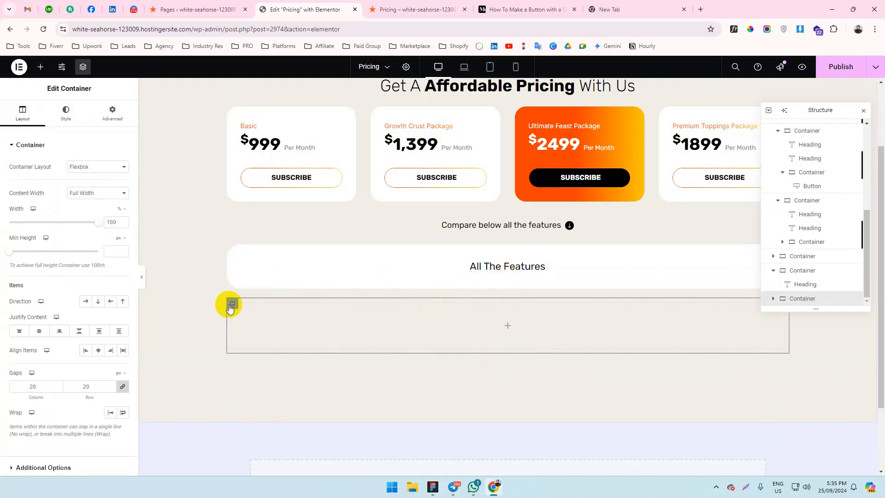
drag(231, 303, 468, 277)
drag(232, 304, 474, 255)
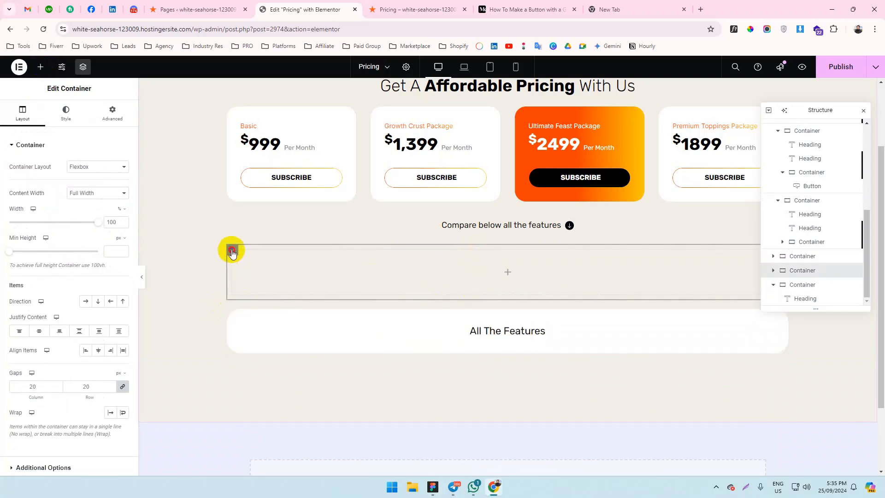
drag(231, 252, 459, 339)
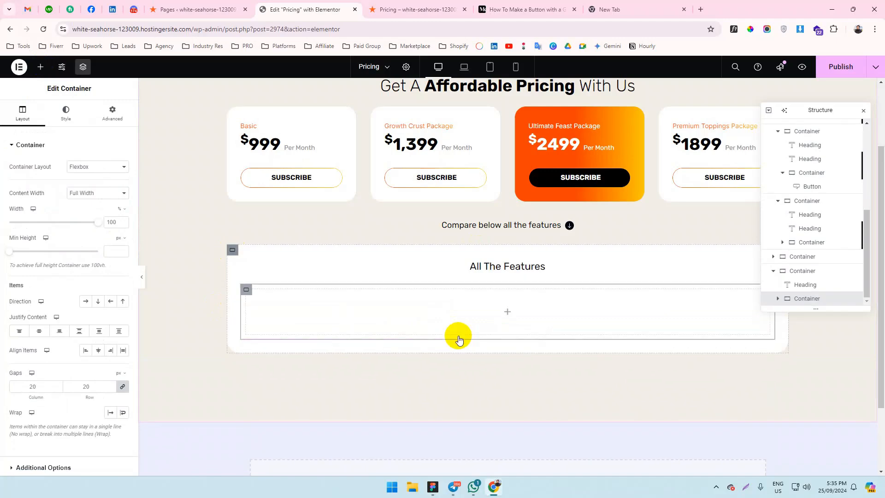
Check the FEATURES header cell in Figma, and in Elementor nest a container inside the new row container.
key(alt+Tab)
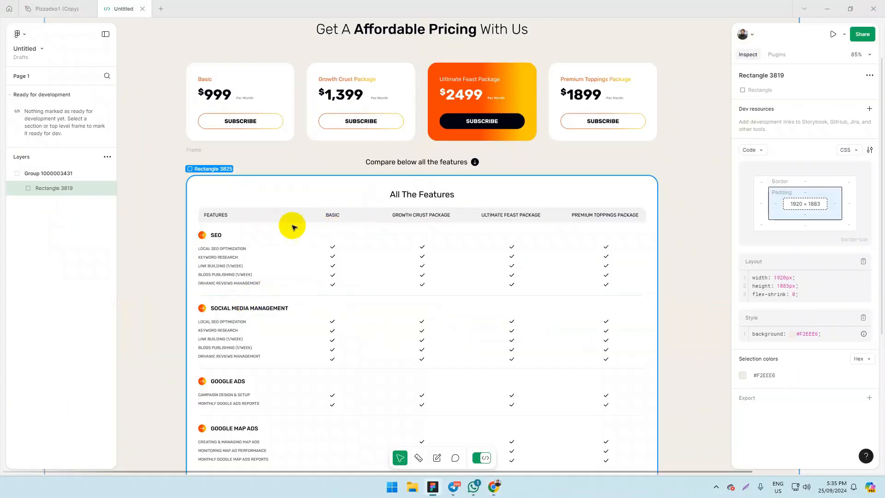
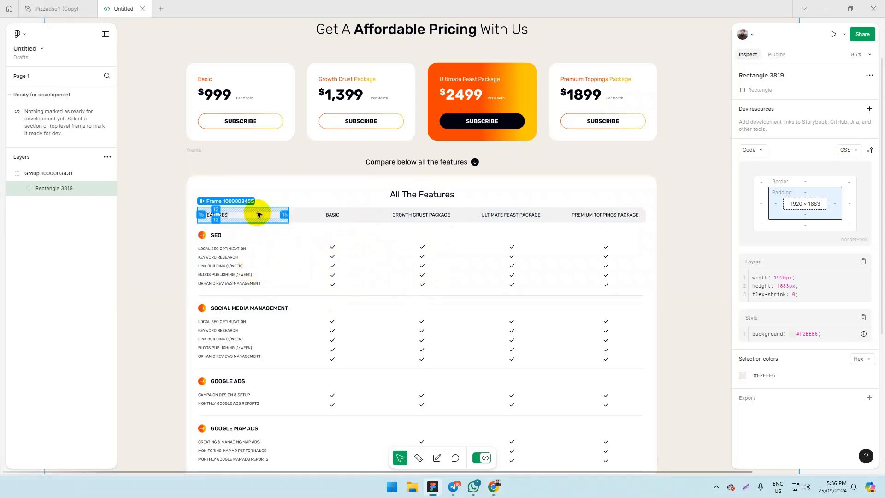
key(alt+Tab)
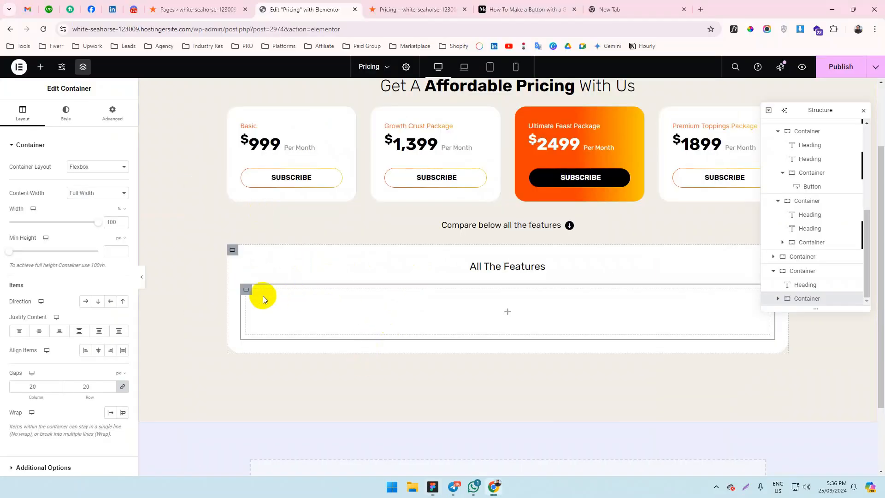
key(alt+Tab)
key(alt+Tab)
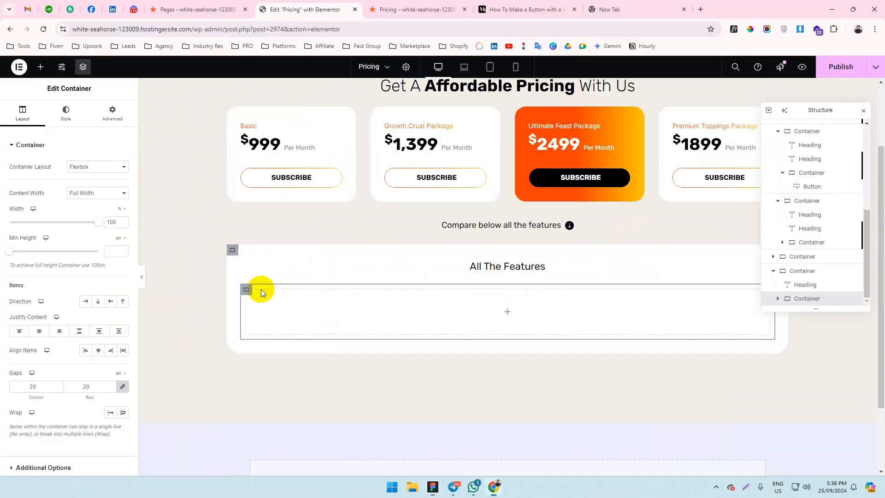
click(40, 68)
key(alt+Tab)
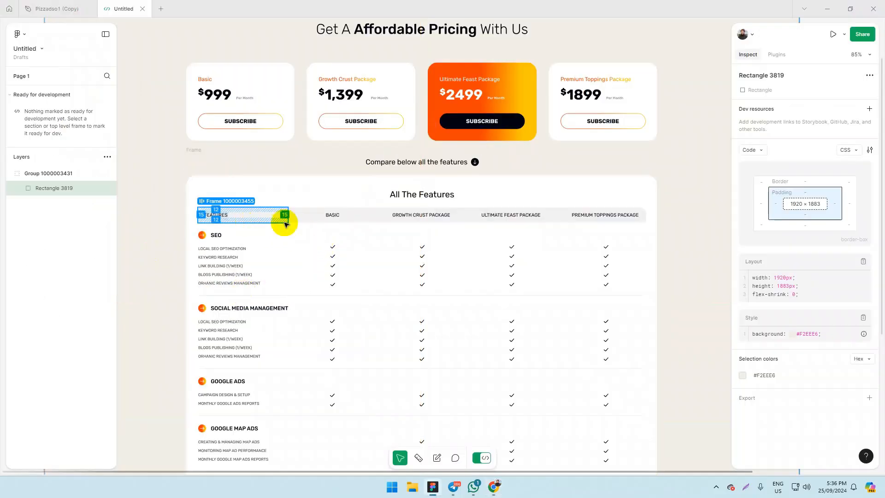
key(alt+Tab)
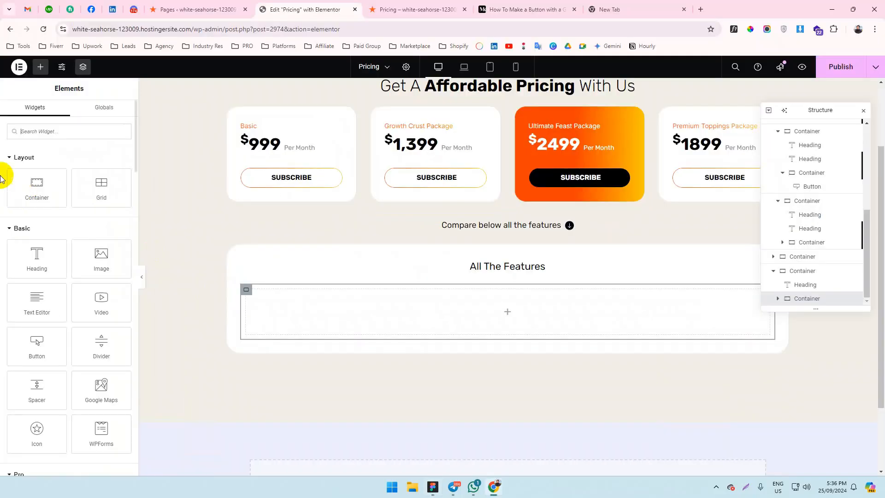
drag(37, 186, 325, 301)
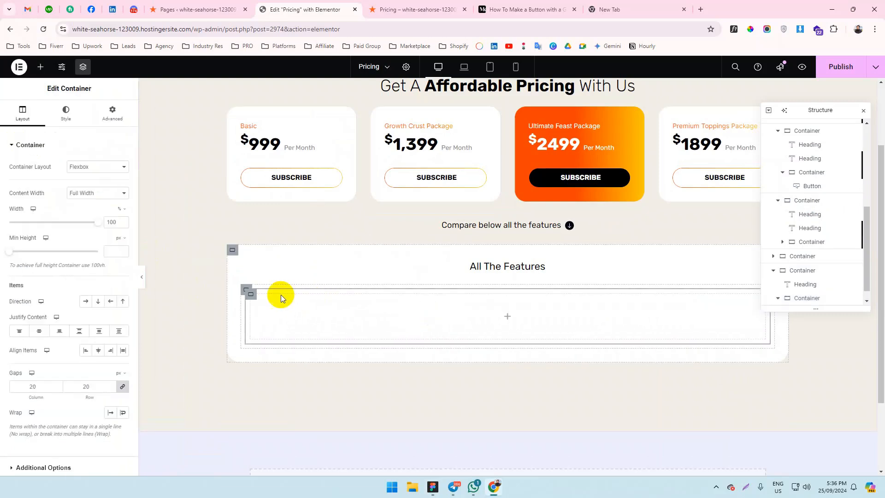
Duplicate the nested container until the row container holds five column containers.
right_click(253, 295)
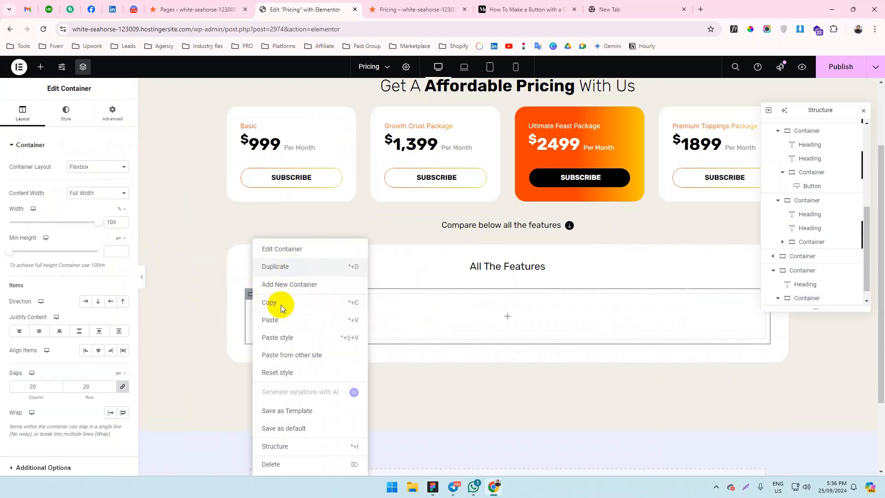
click(280, 268)
right_click(253, 295)
click(272, 266)
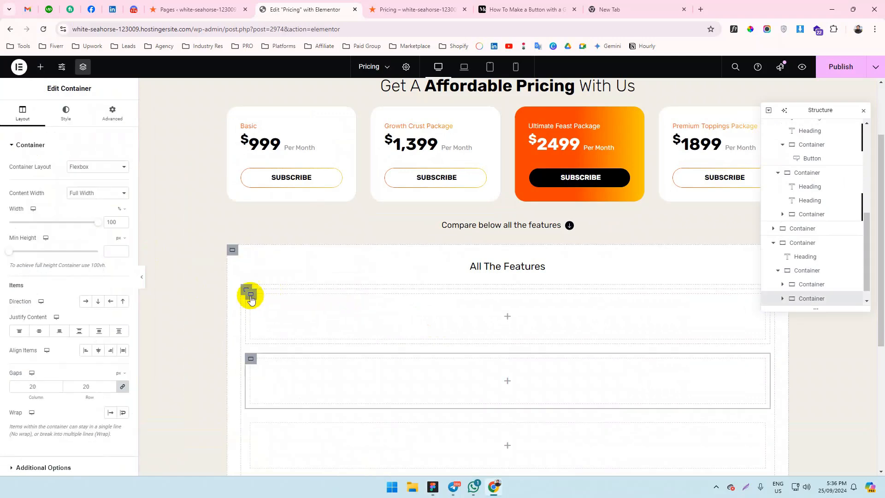
right_click(251, 297)
click(278, 268)
right_click(249, 294)
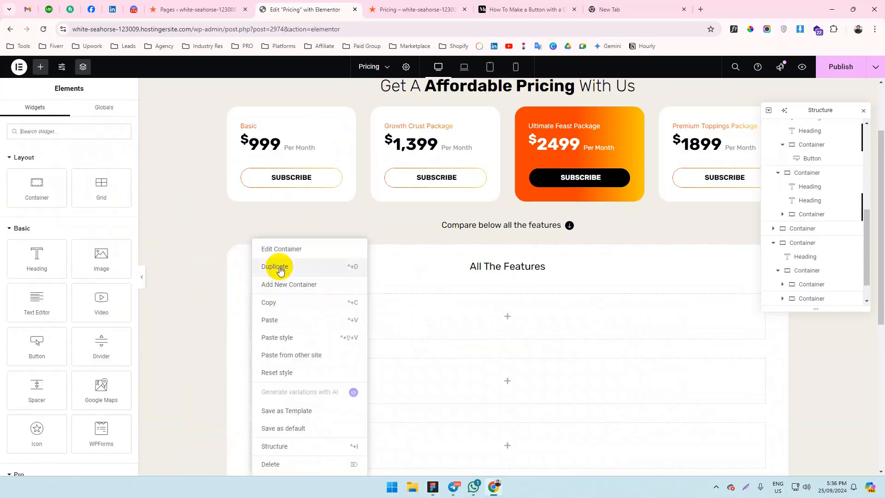
click(280, 268)
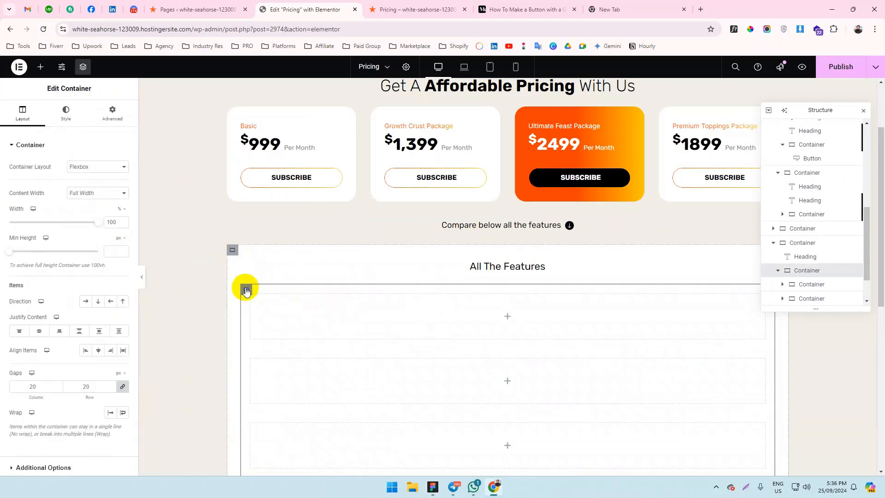
Set the parent container's direction to row so the five column containers sit side by side.
scroll(264, 292, down, 3)
scroll(264, 292, up, 1)
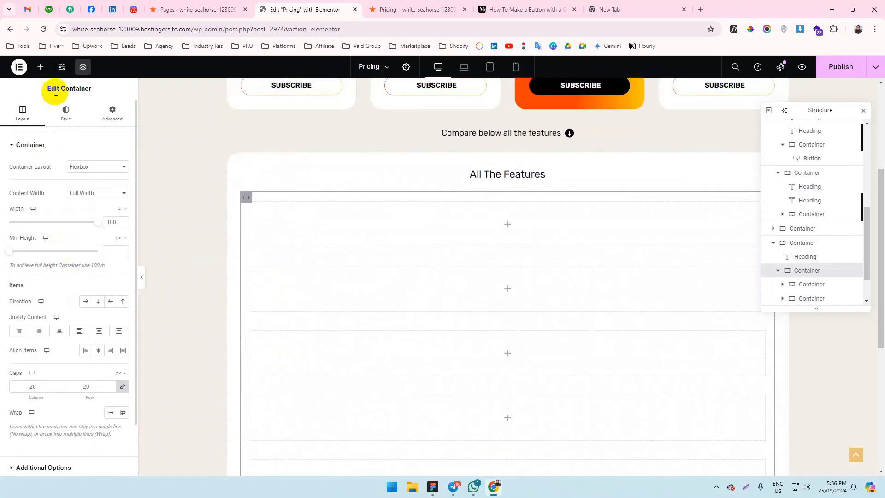
click(85, 301)
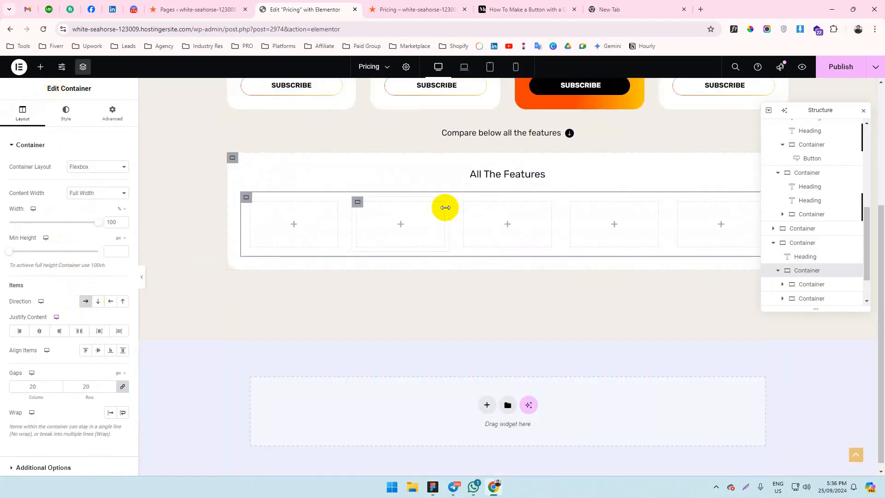
Inspect the FEATURES header cell's layout in Figma, and in Elementor set the first column container's padding to 0.
key(alt+Tab)
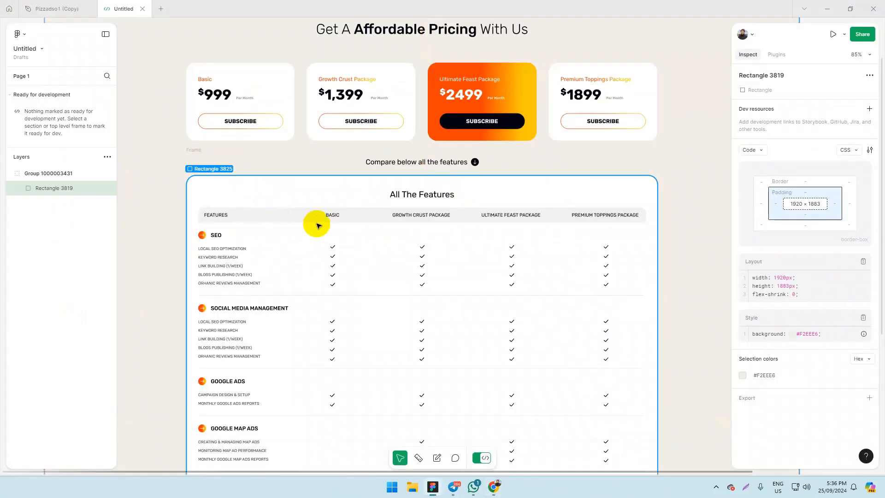
click(231, 215)
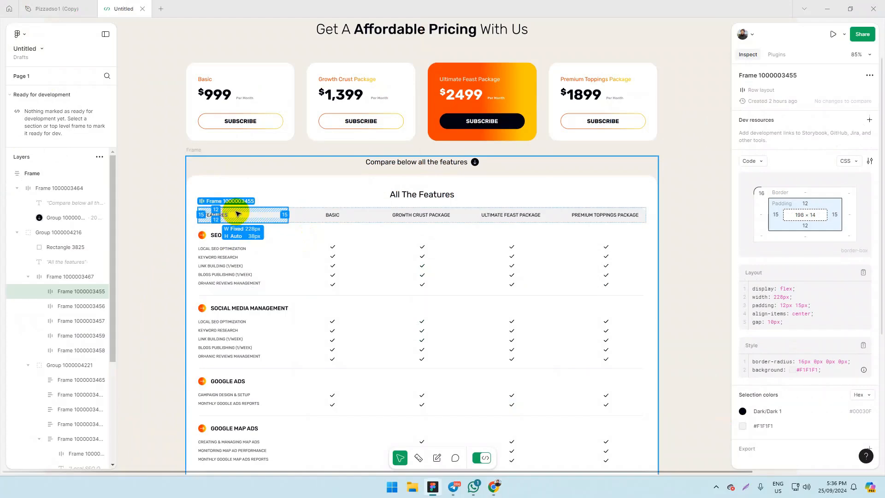
key(alt+Tab)
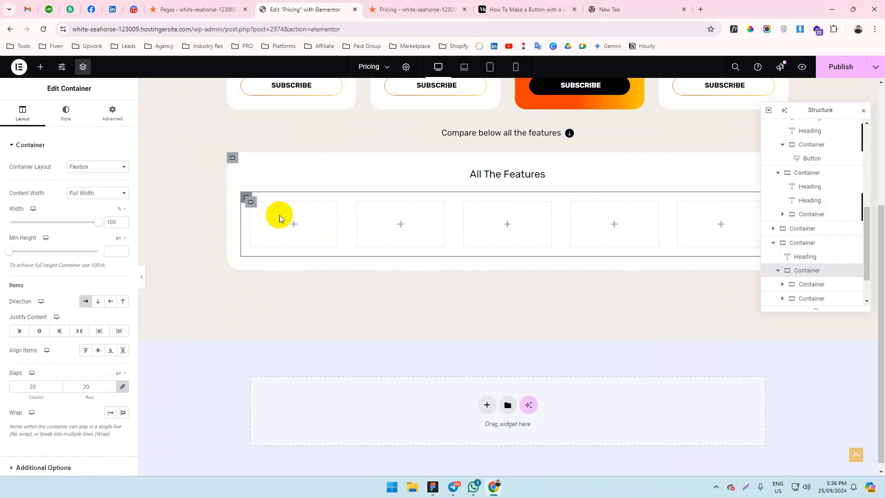
click(250, 204)
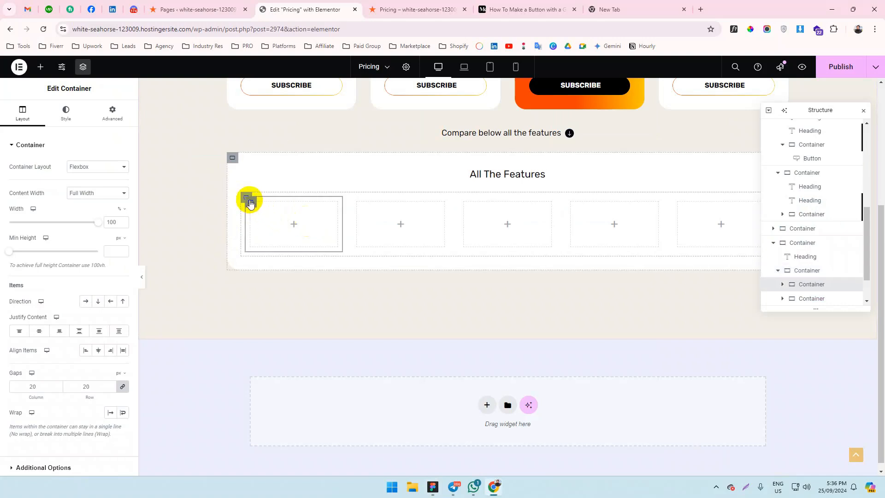
click(113, 115)
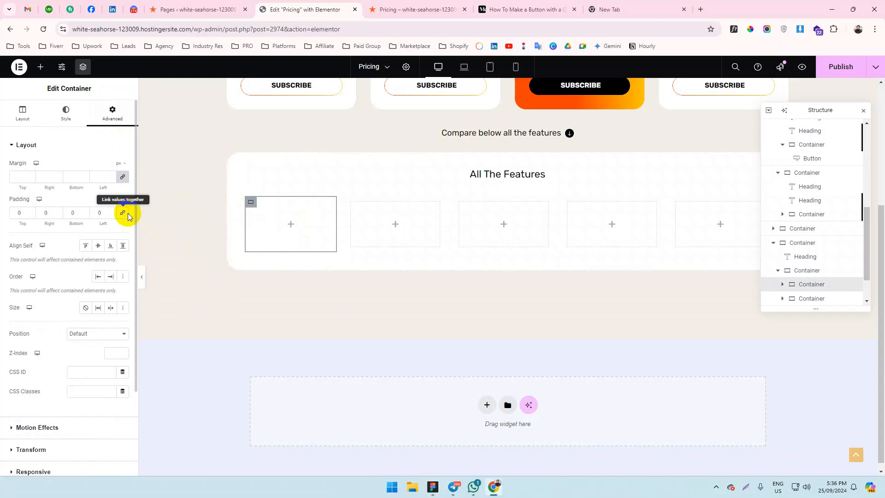
Set the padding of the remaining four column containers to 0.
click(352, 203)
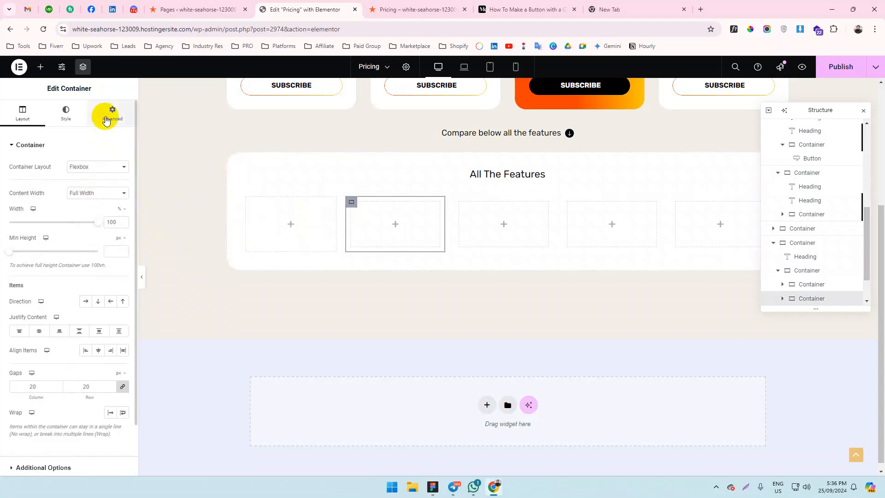
click(112, 112)
click(457, 204)
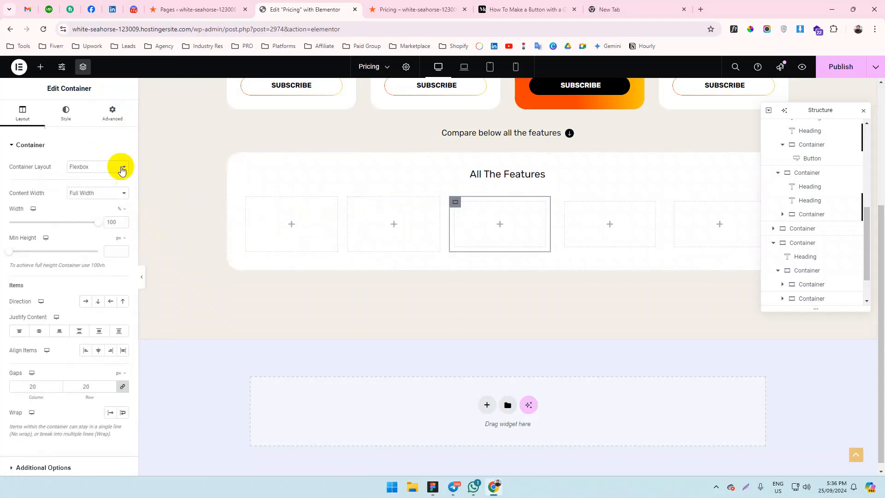
click(112, 113)
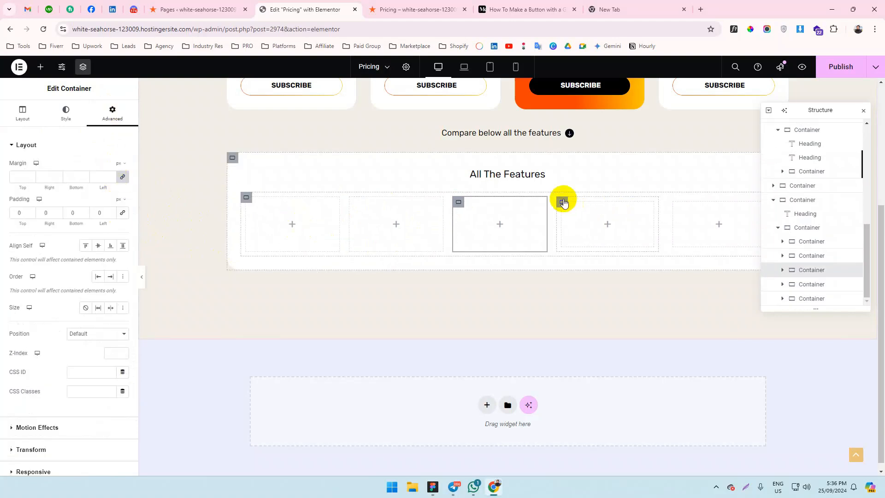
click(562, 202)
click(113, 115)
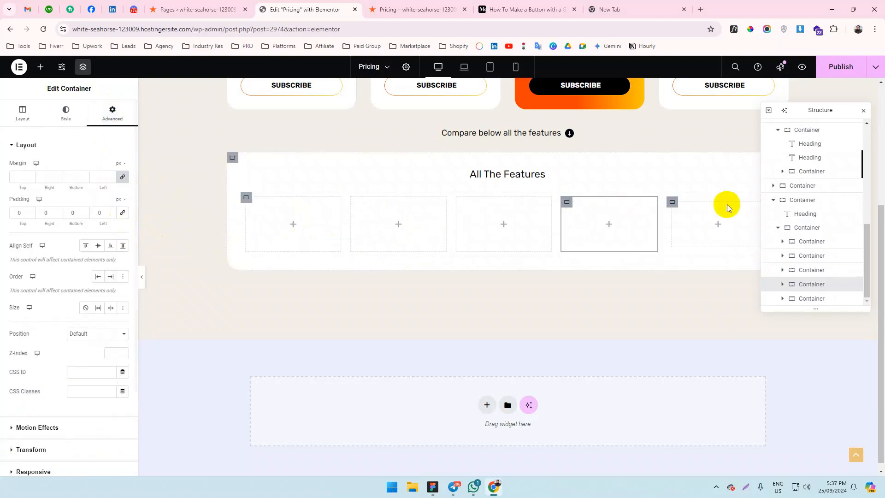
click(673, 202)
click(112, 113)
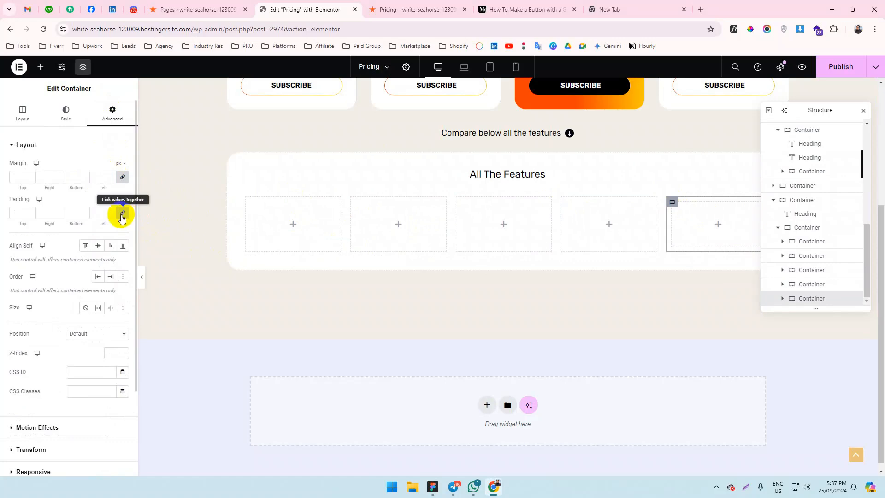
click(124, 212)
Set the header row container's padding to 12 px, checking it against the header cells in Figma.
click(246, 199)
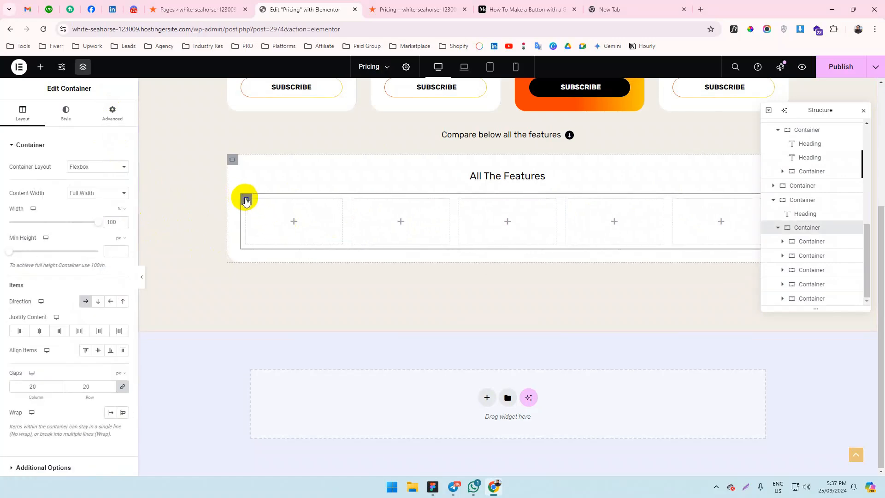
key(alt+Tab)
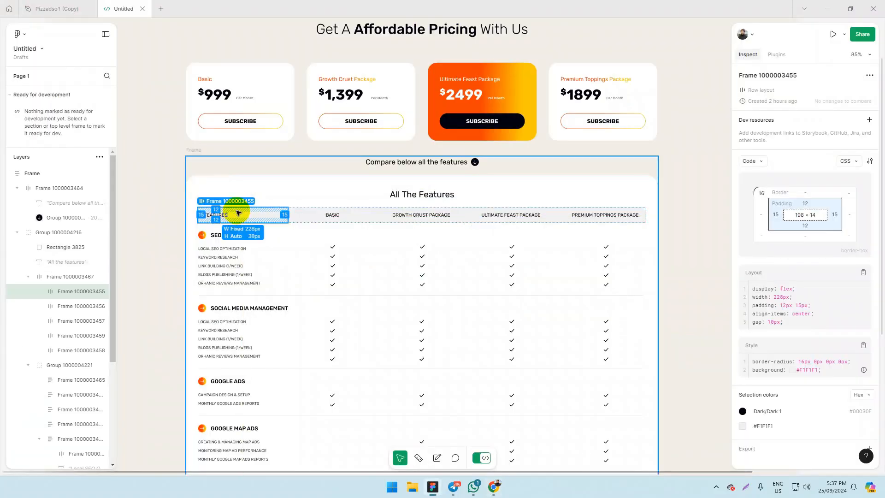
key(alt+Tab)
click(113, 113)
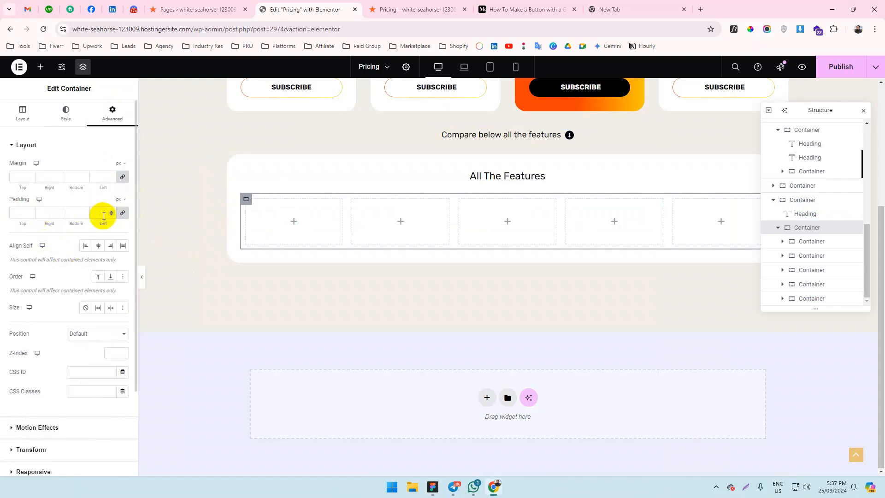
click(103, 216)
text(12)
key(alt+Tab)
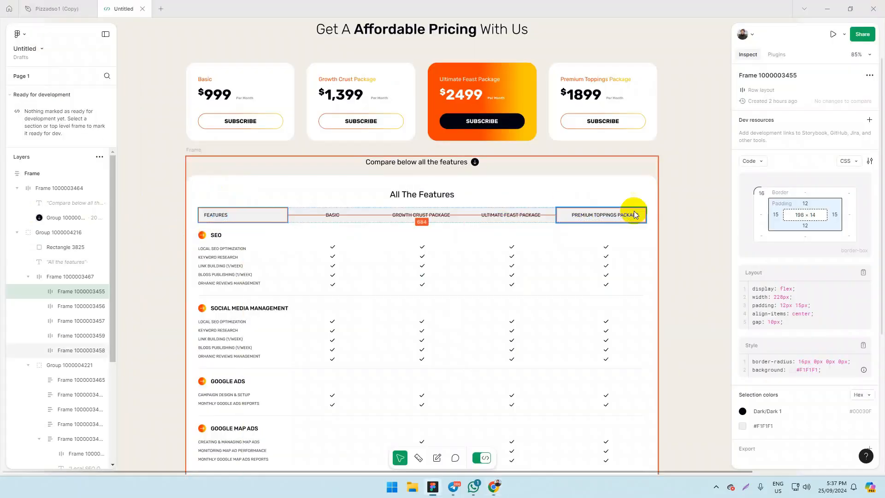
Set the header row container's left and right padding to 15 px in Elementor.
key(alt+Tab)
double_click(100, 213)
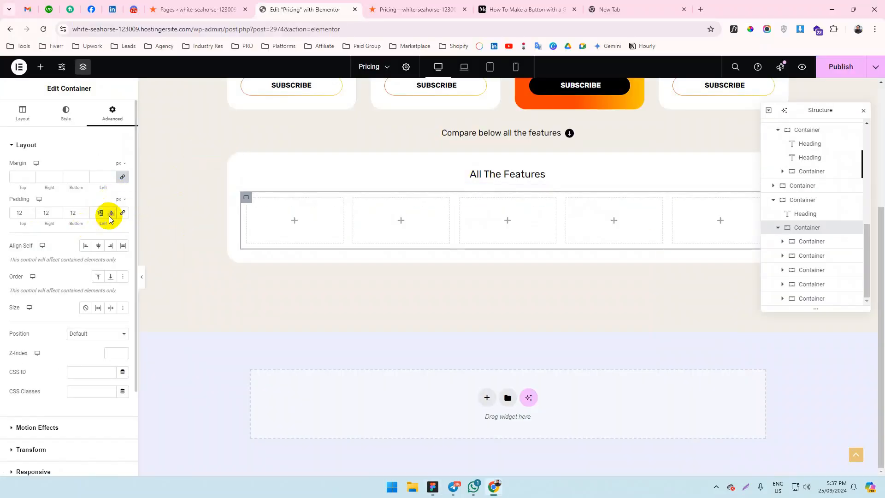
text(15)
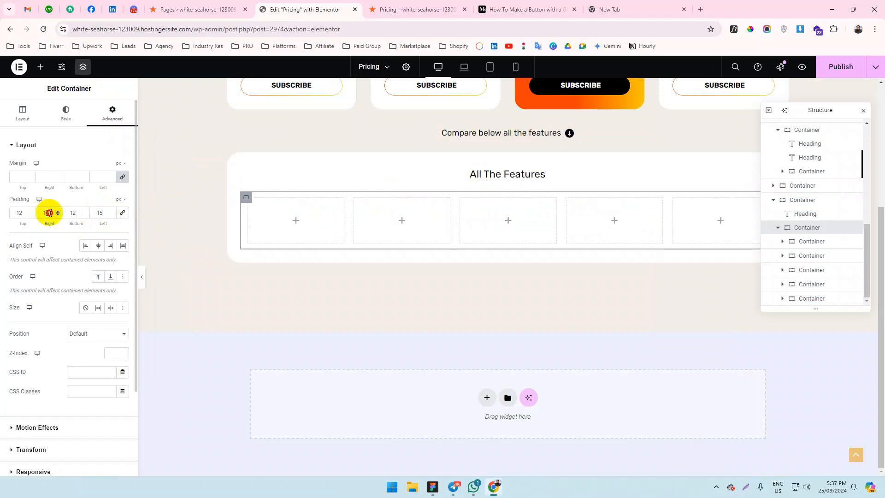
Inspect the typography of the FEATURES header text in Figma and return to the first column container in Elementor.
key(alt+Tab)
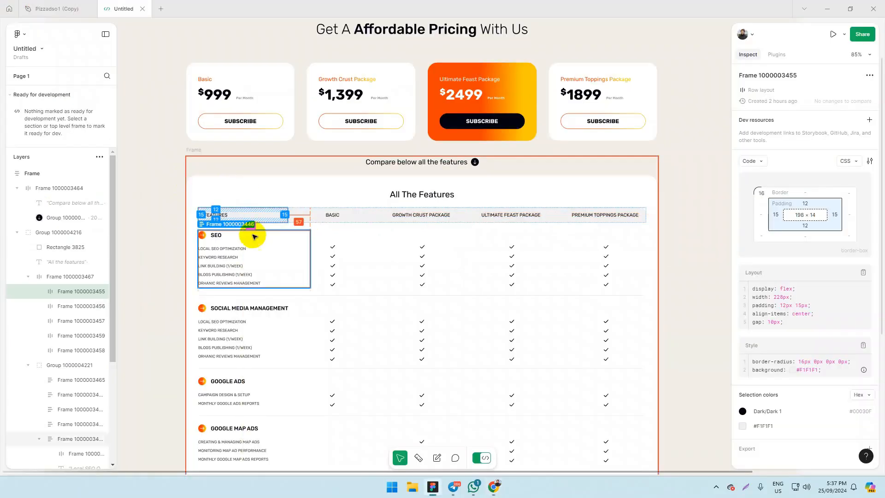
click(212, 213)
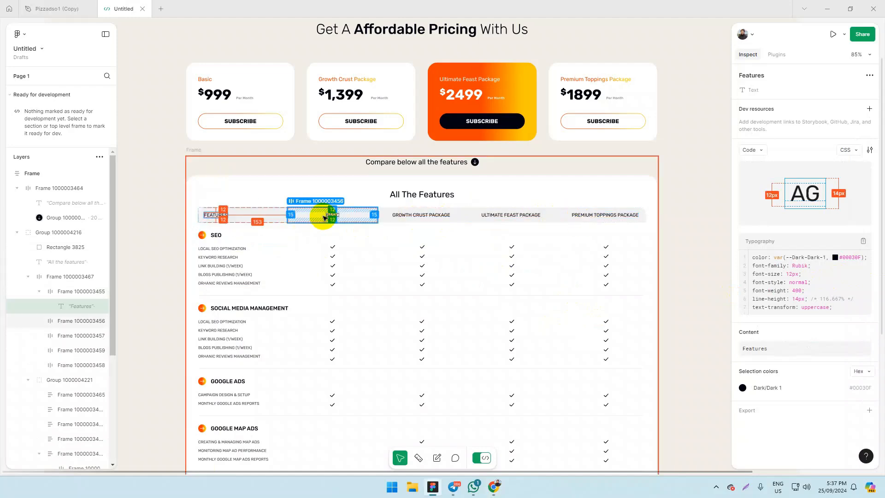
key(alt+Tab)
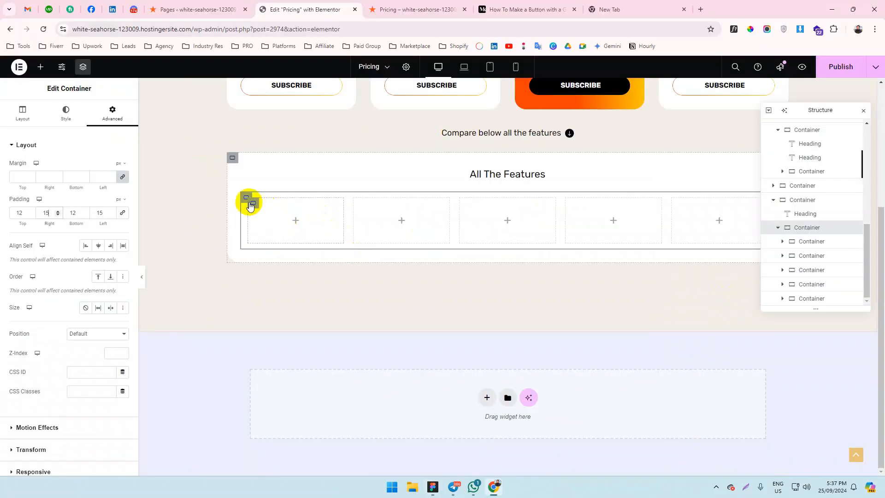
key(alt+Tab)
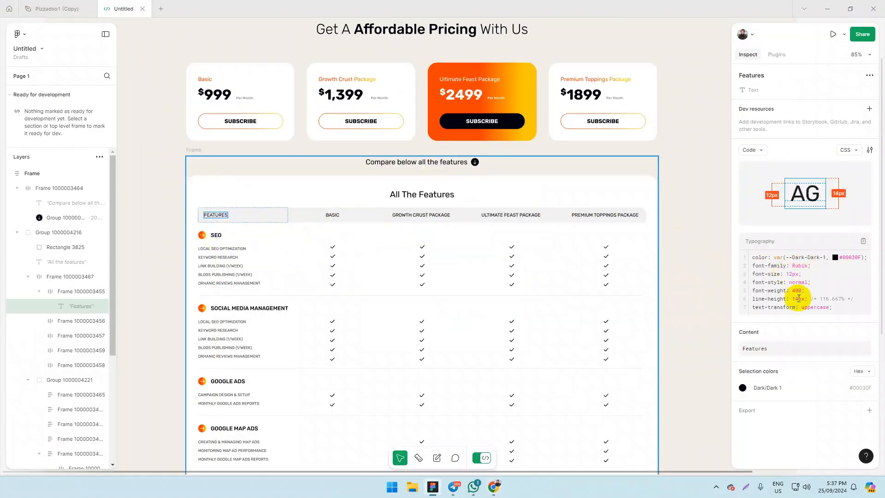
key(alt+Tab)
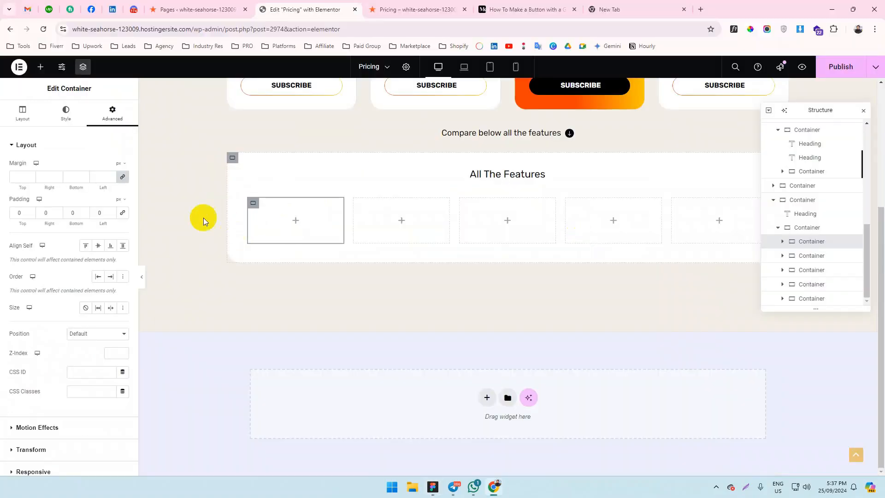
Add a heading widget to the first column container with the HTML tag p and the title "Features".
scroll(303, 260, up, 1)
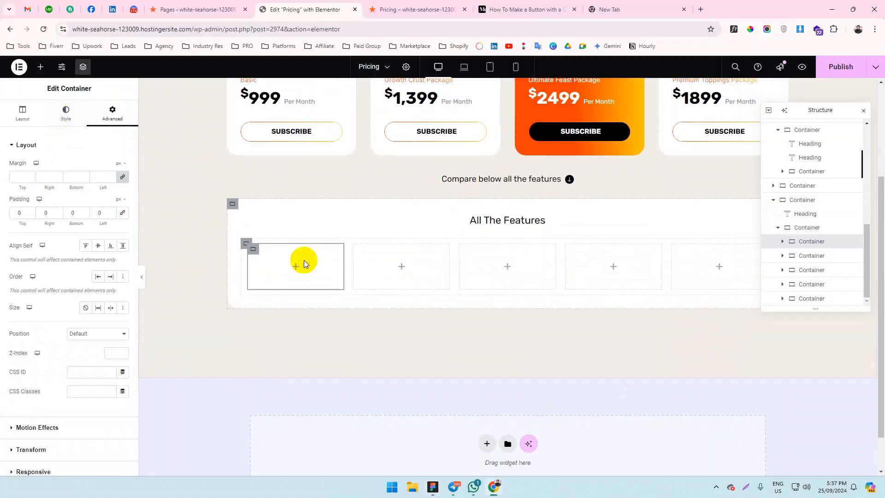
click(41, 67)
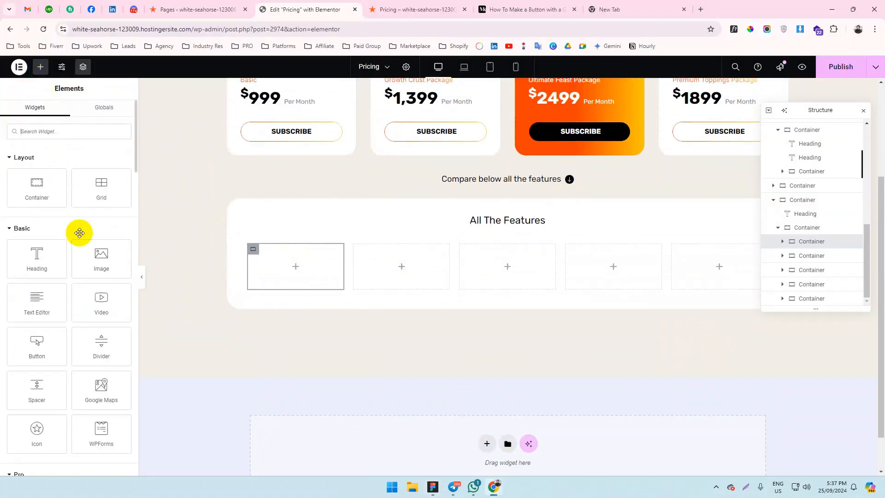
drag(37, 260, 258, 286)
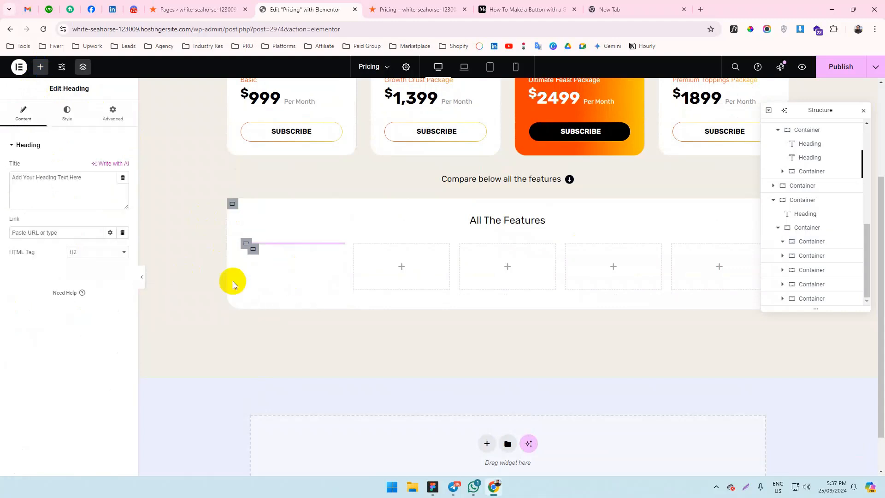
click(97, 251)
click(83, 340)
triple_click(63, 180)
text(Features)
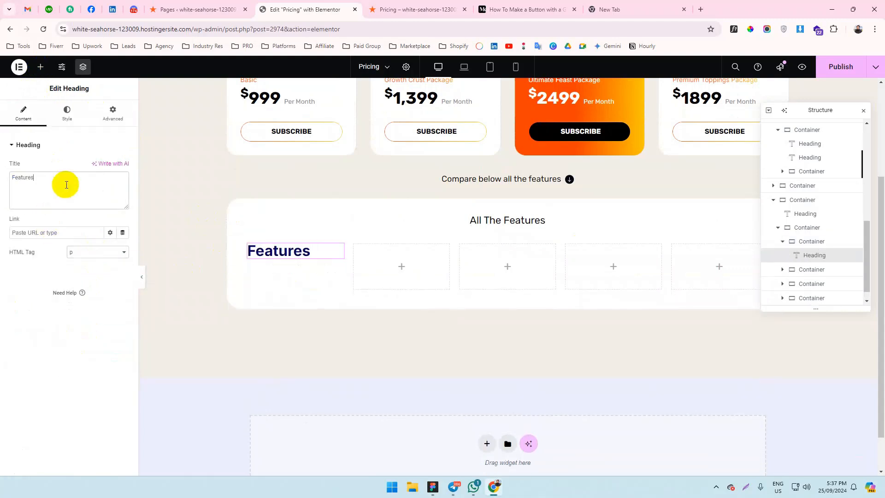
Set the Features heading's text color to black.
click(66, 110)
click(123, 188)
drag(99, 251, 3, 405)
Set the Features heading's typography to Rubik, size 12 px and weight 400 (Normal).
click(127, 199)
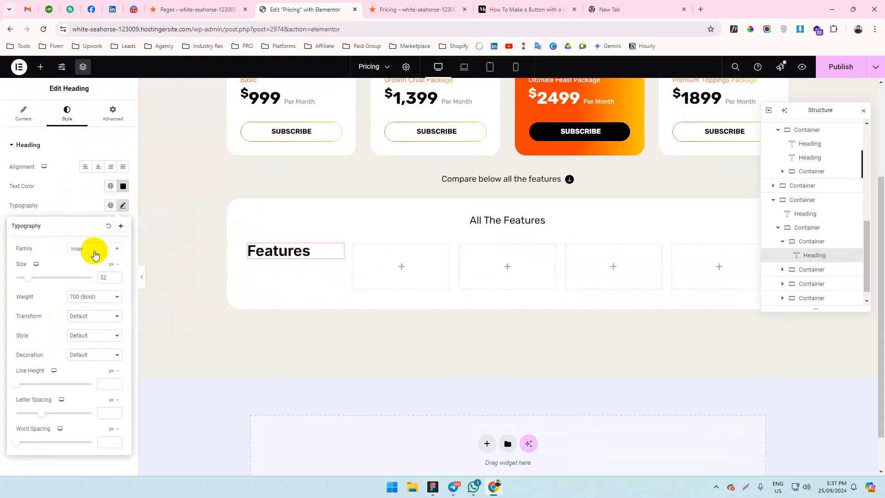
click(94, 252)
text(rub)
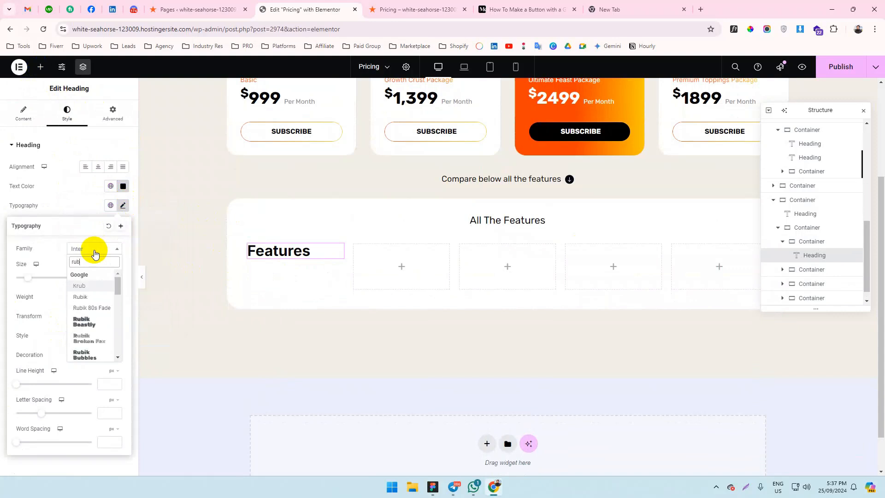
text(i)
key(Return)
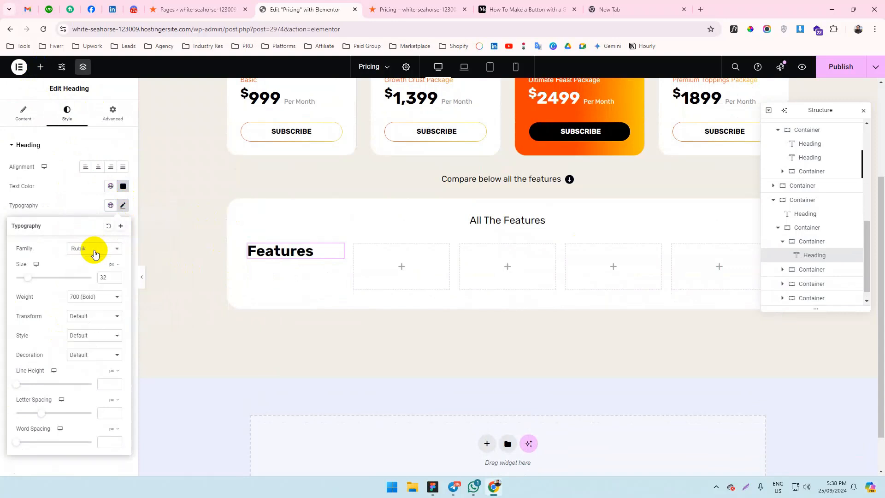
drag(106, 279, 98, 277)
text(12)
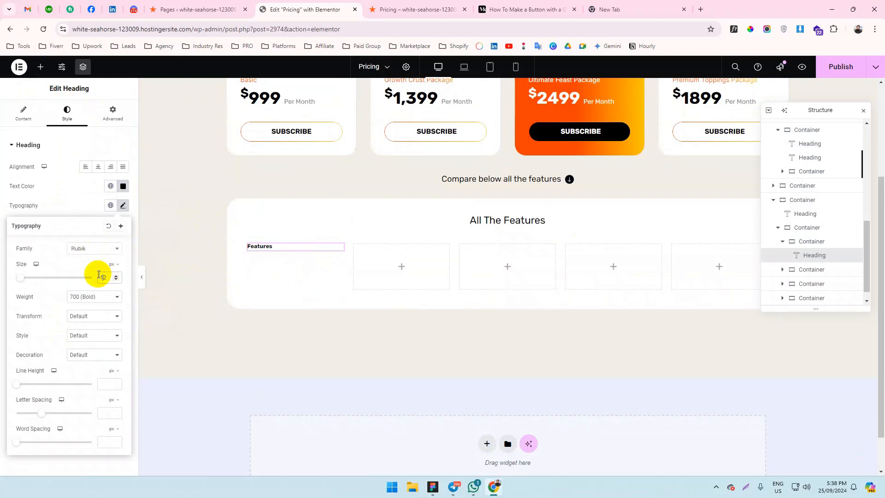
click(93, 300)
click(87, 344)
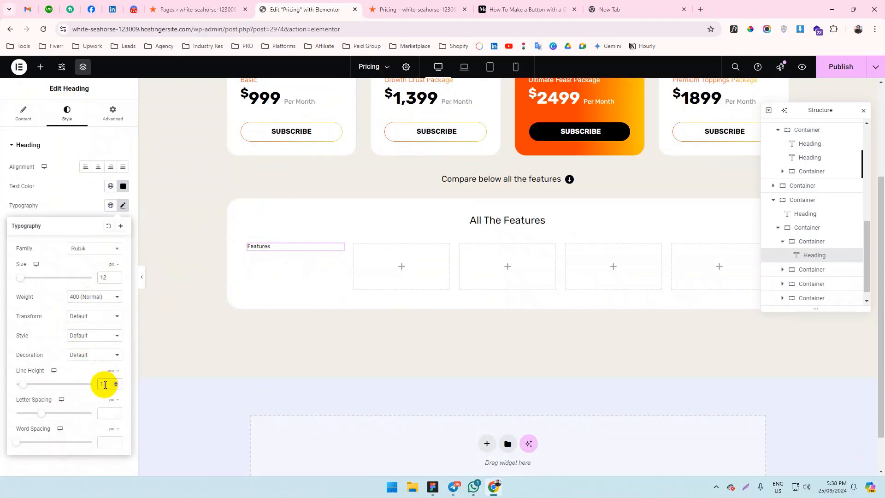
Set the Features heading's line height to 1.16 em and its text transform to uppercase, checking the values in Figma.
key(alt+Tab)
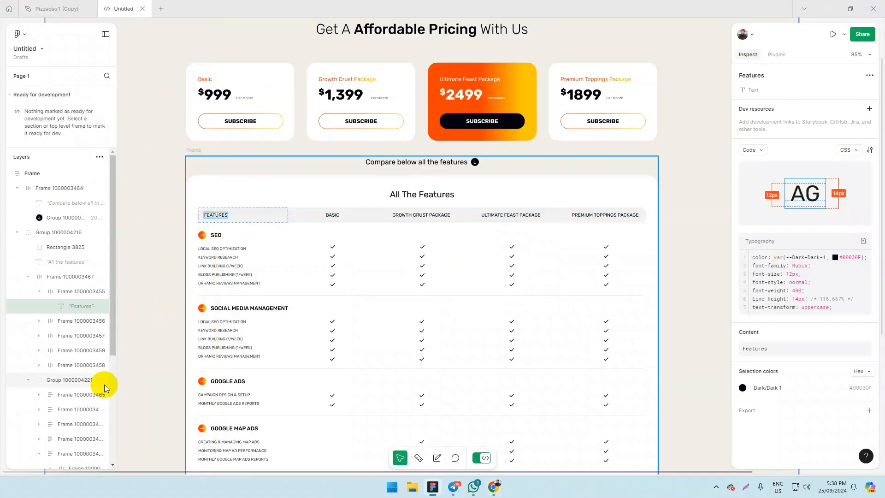
key(alt+Tab)
key(alt+Tab)
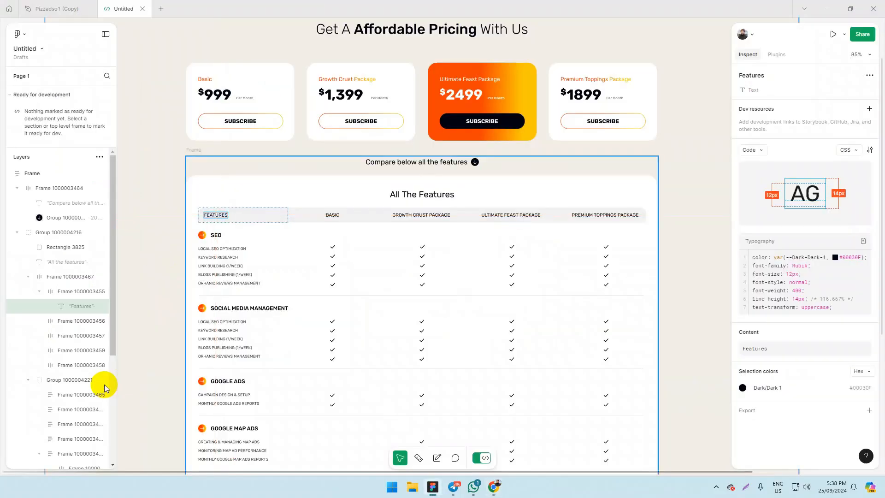
key(alt+Tab)
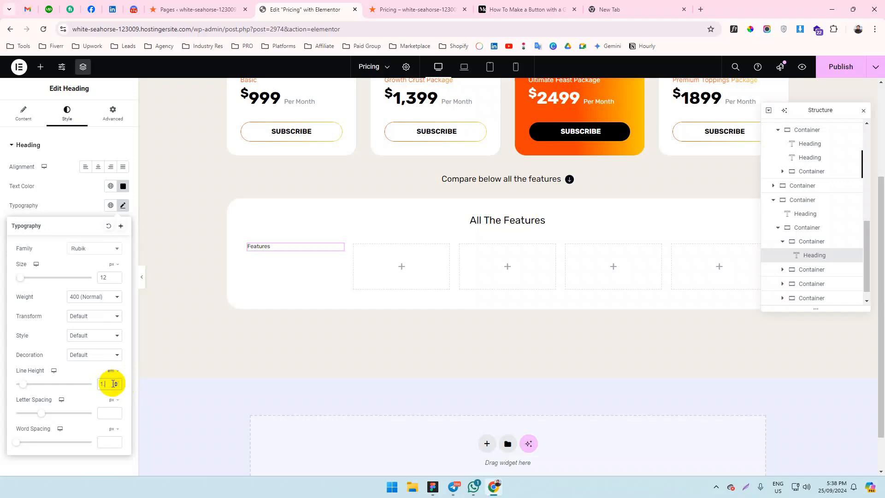
key(alt+Tab)
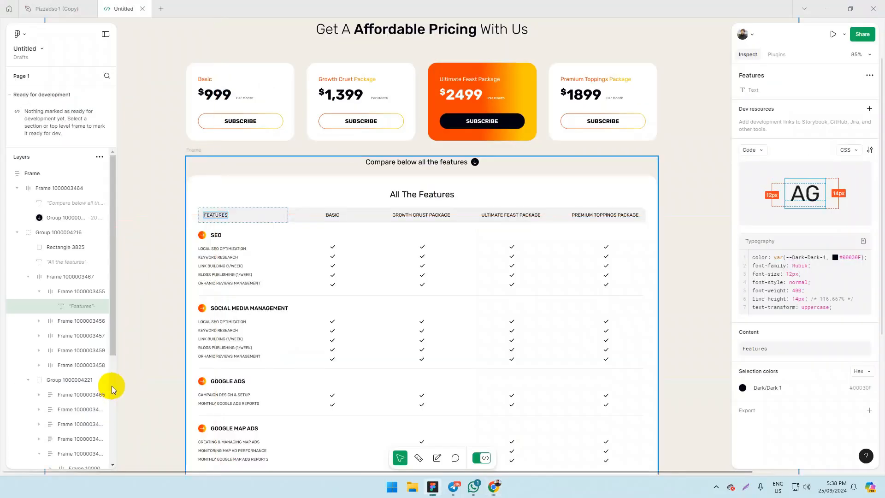
click(239, 296)
key(alt+Tab)
click(87, 321)
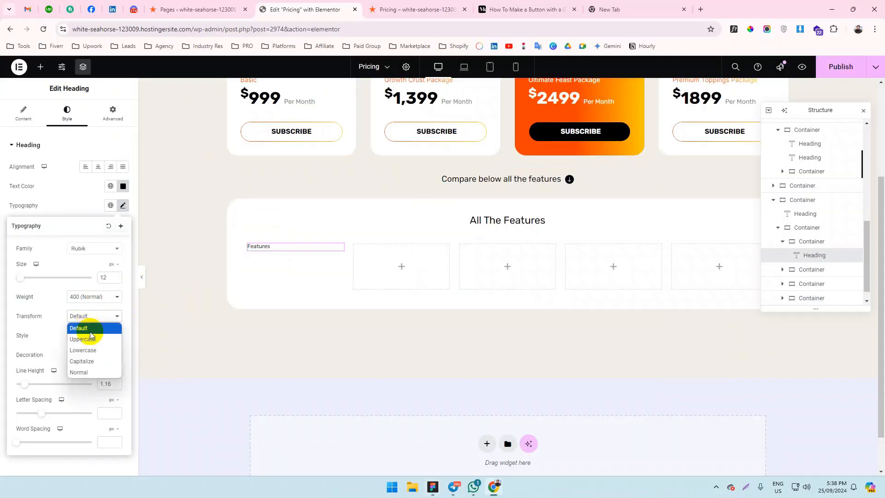
click(87, 337)
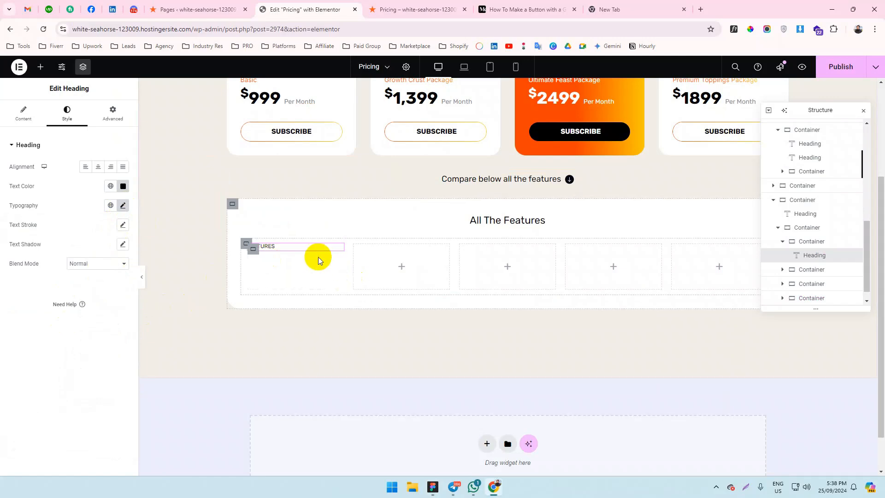
Give the header row container a classic background in the header cell's color from Figma, #F1F1F1.
key(alt+Tab)
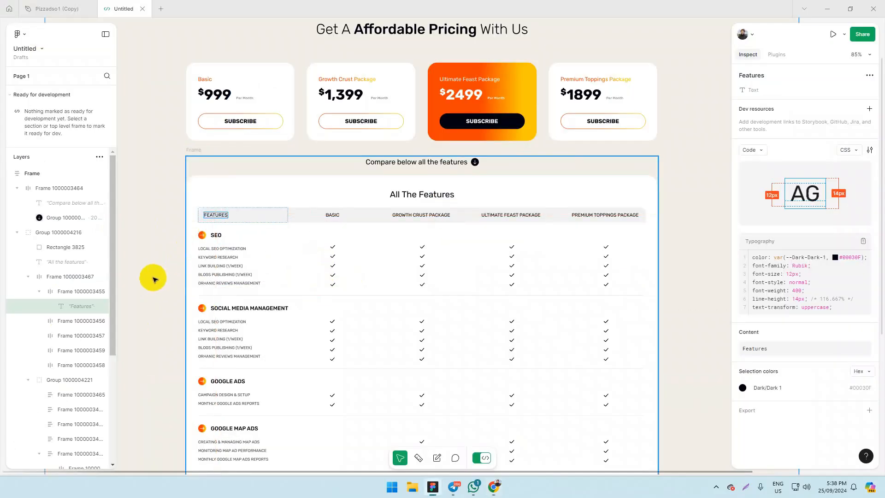
click(282, 210)
key(alt+Tab)
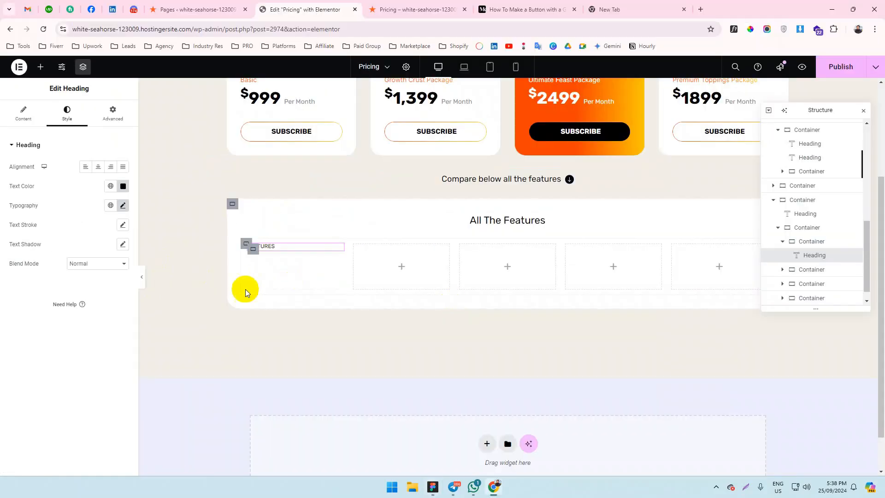
click(245, 244)
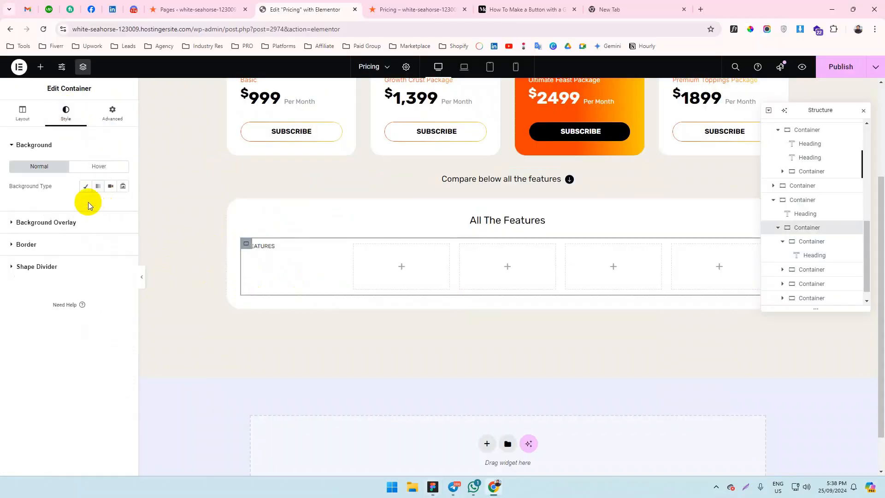
click(123, 205)
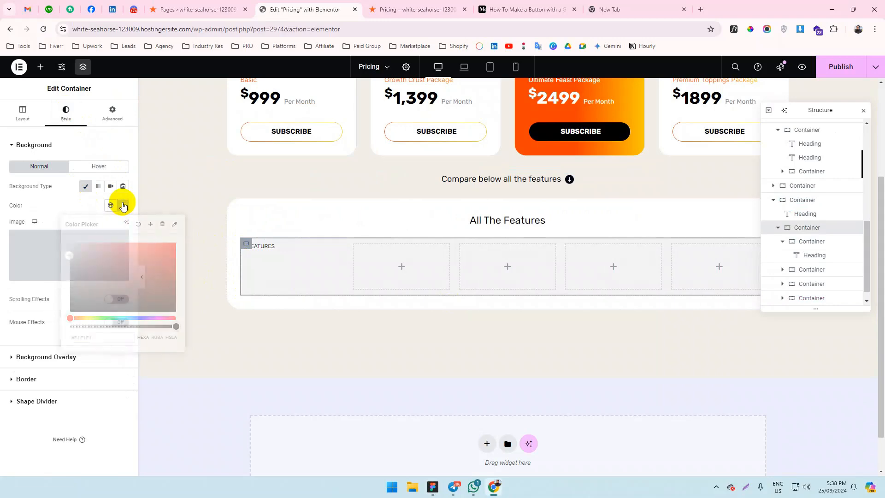
Unlink the header row container's border radius values and round its top corners to match the header cell's radius in Figma.
key(alt+Tab)
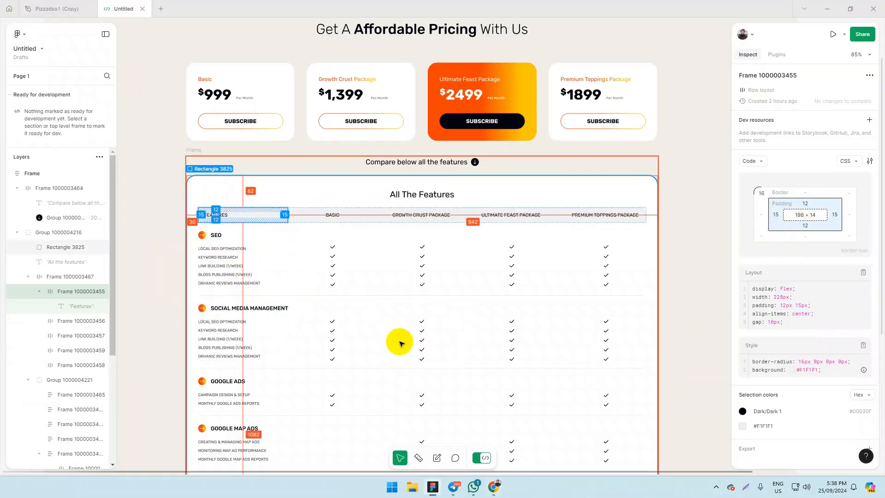
key(alt+Tab)
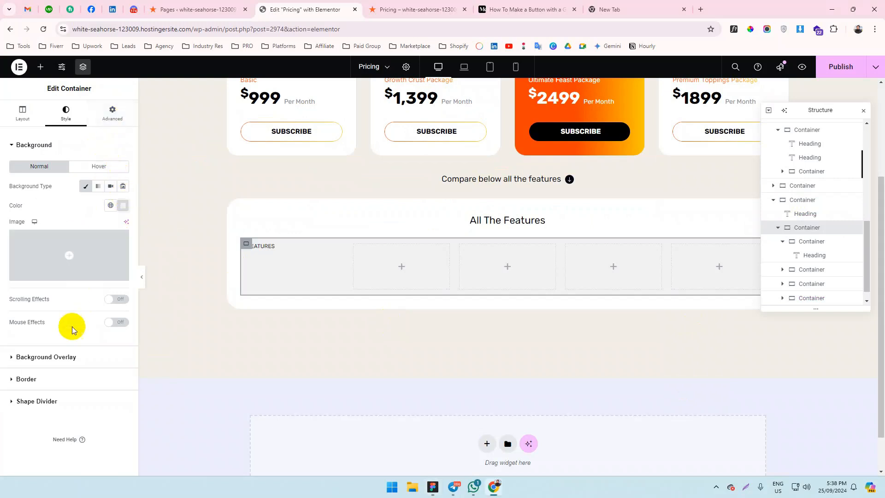
click(28, 379)
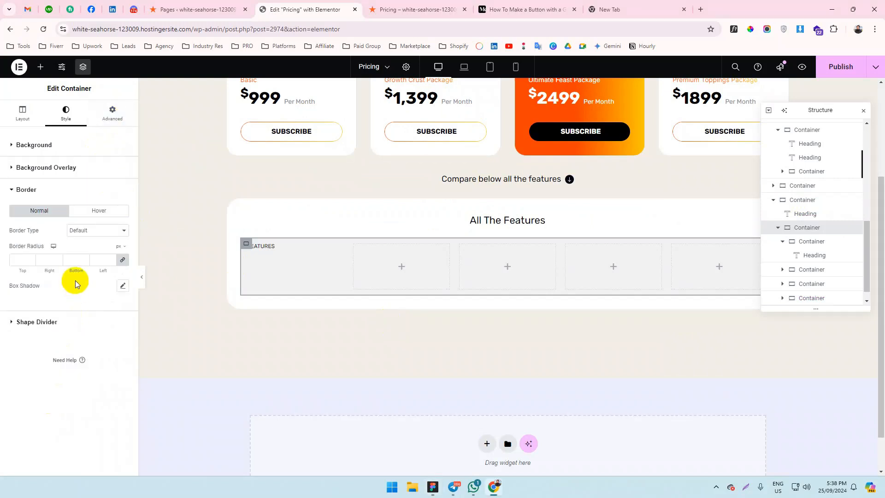
click(122, 262)
drag(23, 261, 5, 261)
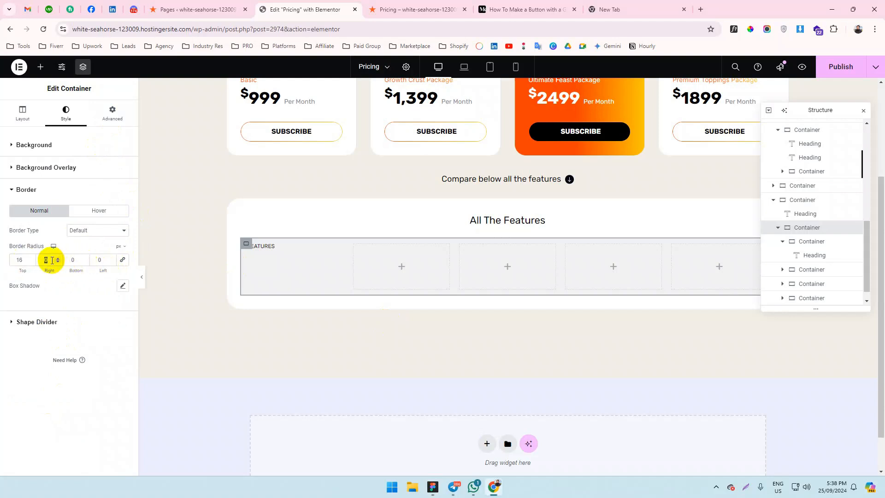
scroll(146, 293, up, 3)
Center the header row container's items vertically, previewing the page before and after the change.
click(142, 277)
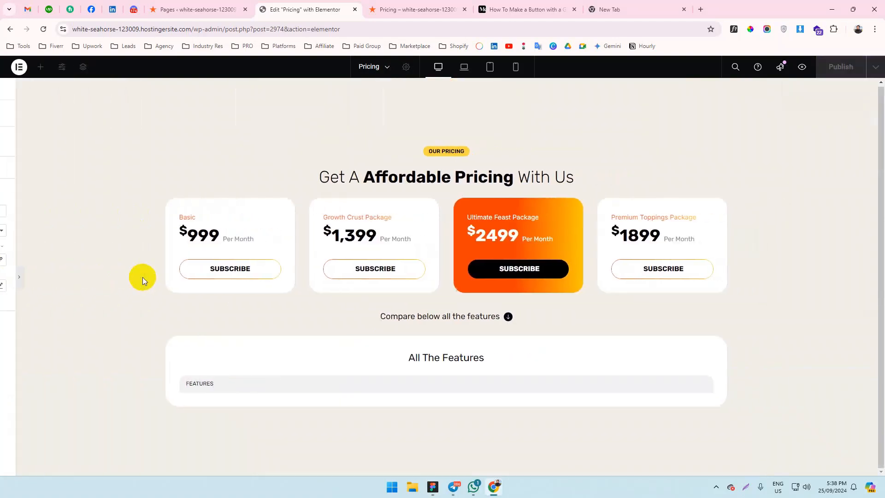
click(4, 275)
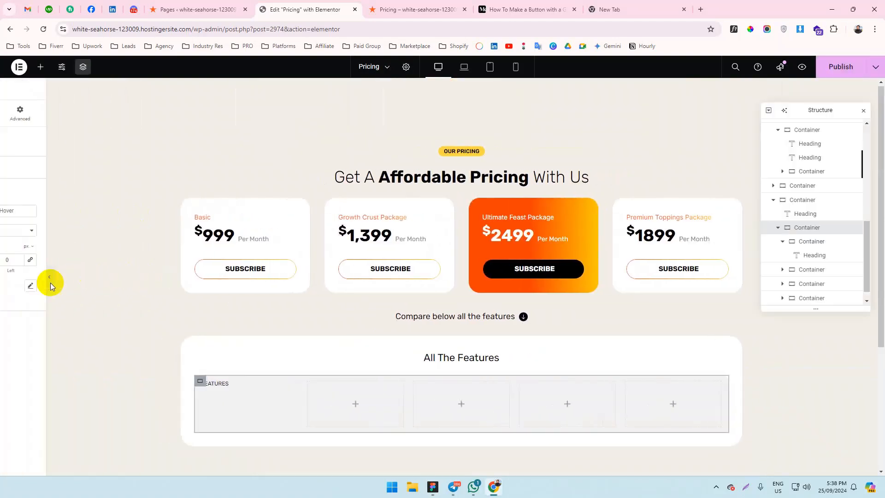
click(22, 112)
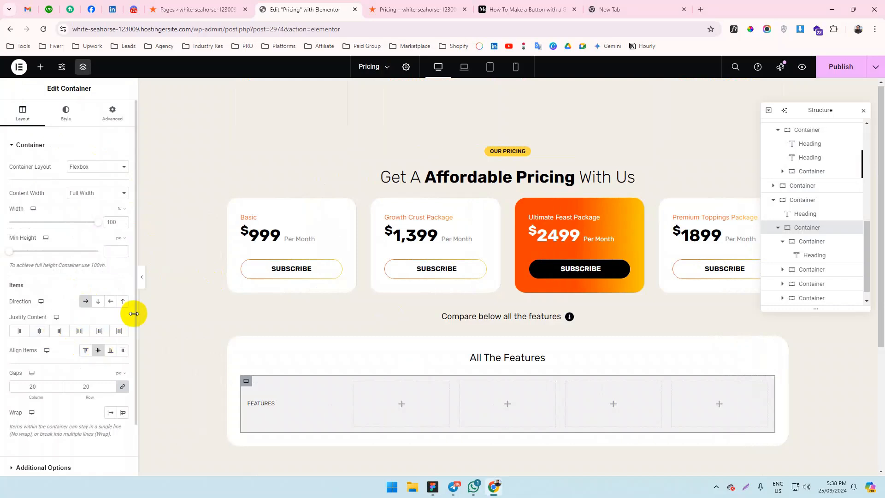
click(142, 276)
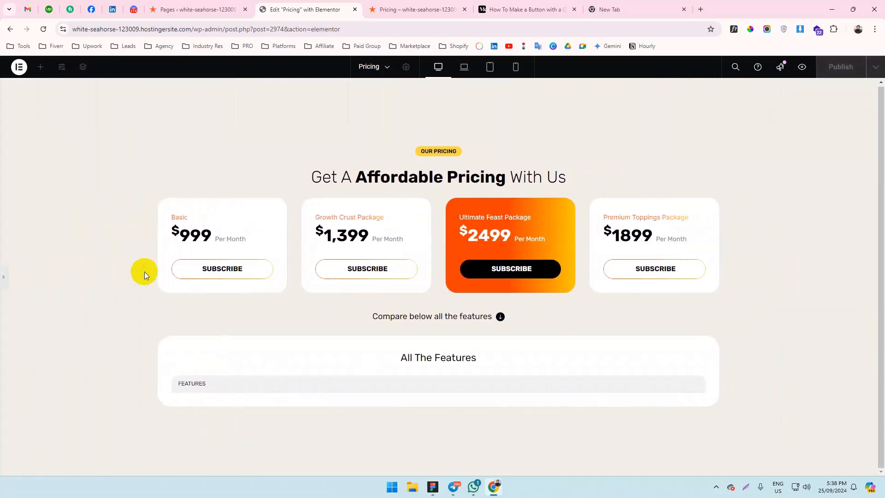
click(3, 275)
Check the Basic column label in Figma, and duplicate the Features heading four times in the header row's first column.
key(alt+Tab)
click(164, 244)
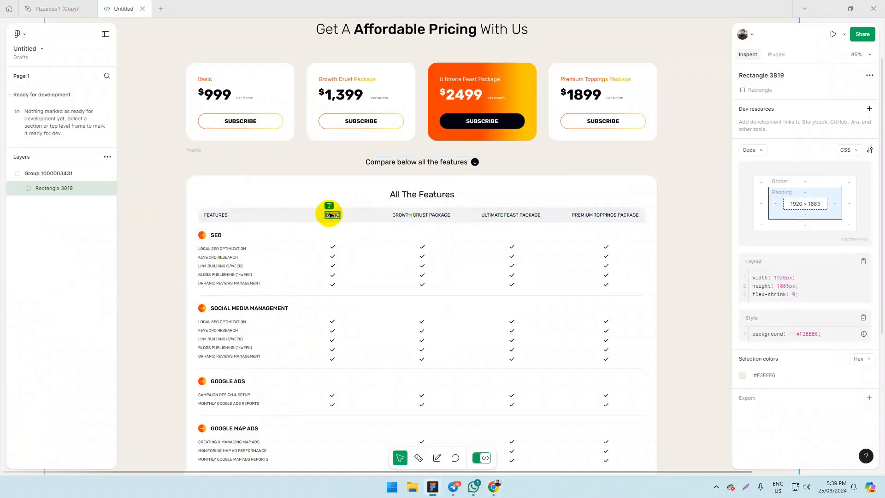
click(330, 215)
key(alt+Tab)
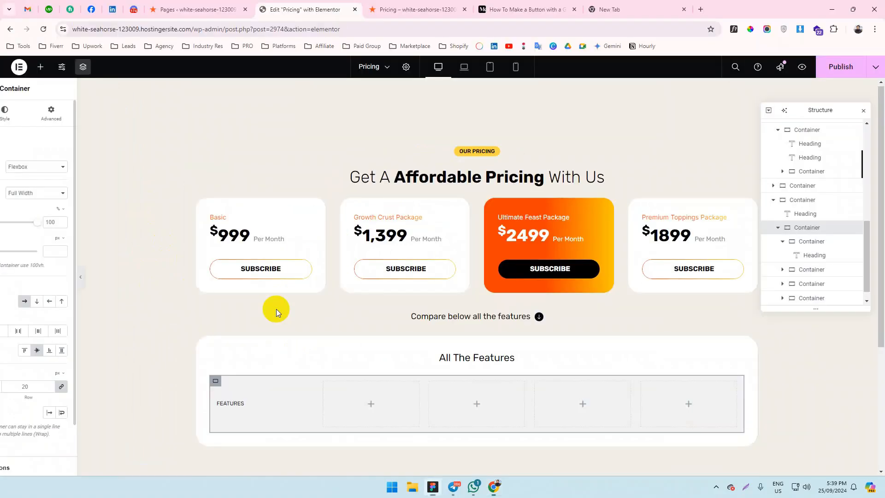
right_click(264, 403)
click(295, 305)
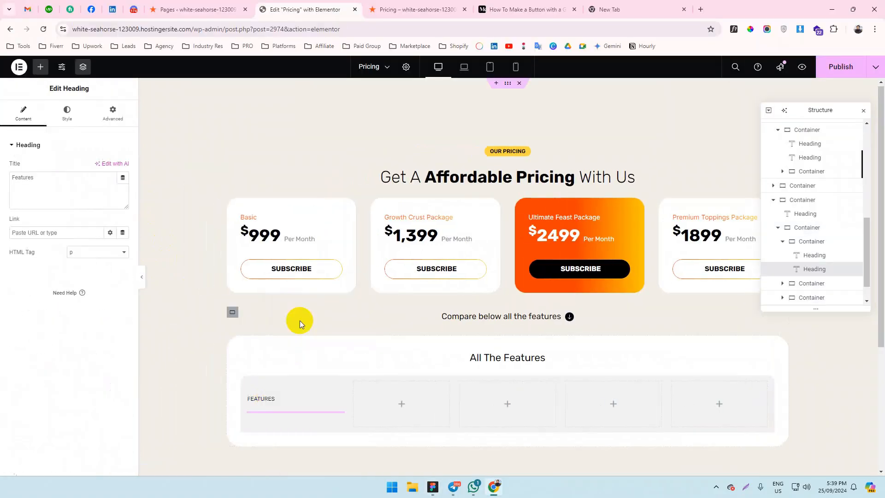
right_click(317, 411)
click(339, 305)
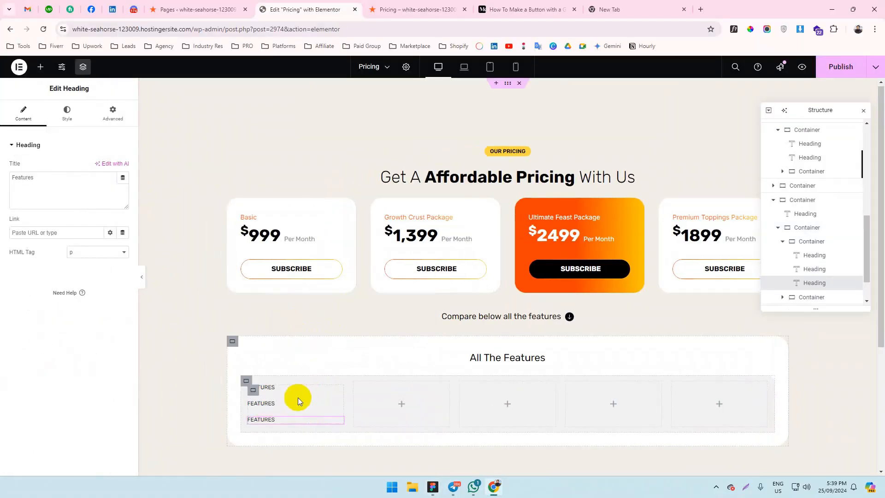
right_click(293, 399)
click(322, 305)
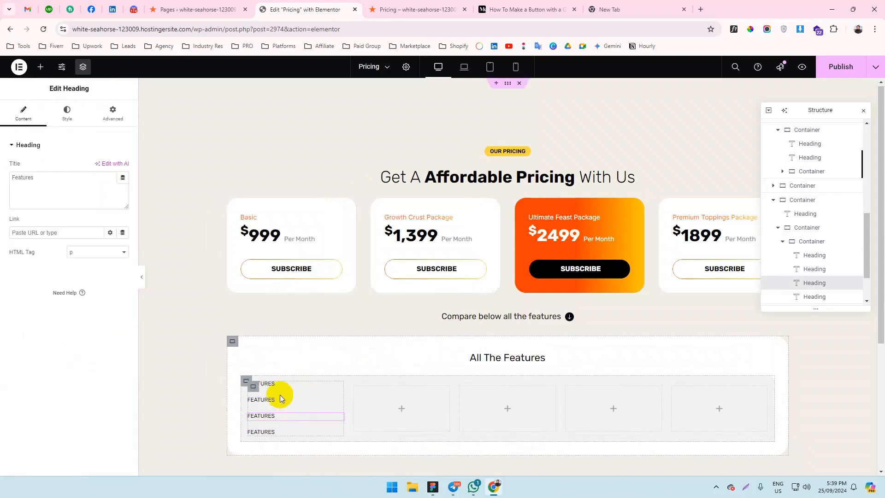
right_click(279, 397)
click(310, 305)
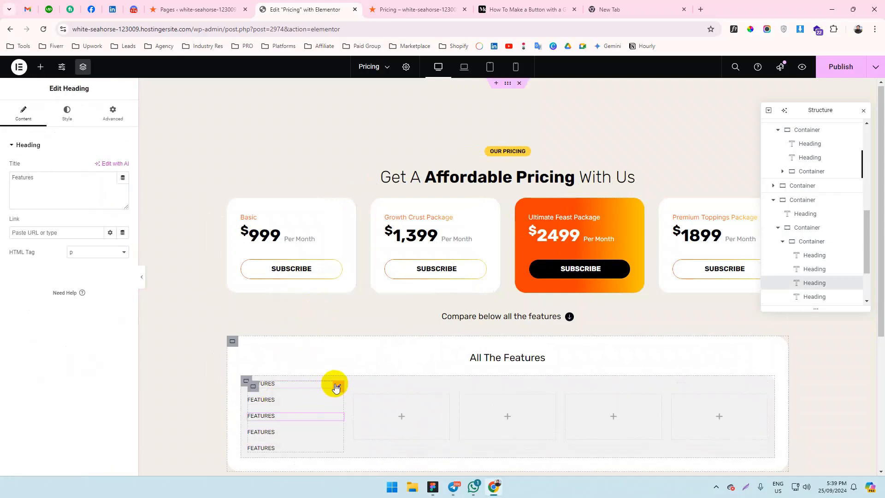
Move the four duplicated headings into the header row's remaining columns, one per column, and preview the page.
drag(335, 388, 447, 401)
drag(286, 392, 638, 397)
drag(294, 397, 761, 413)
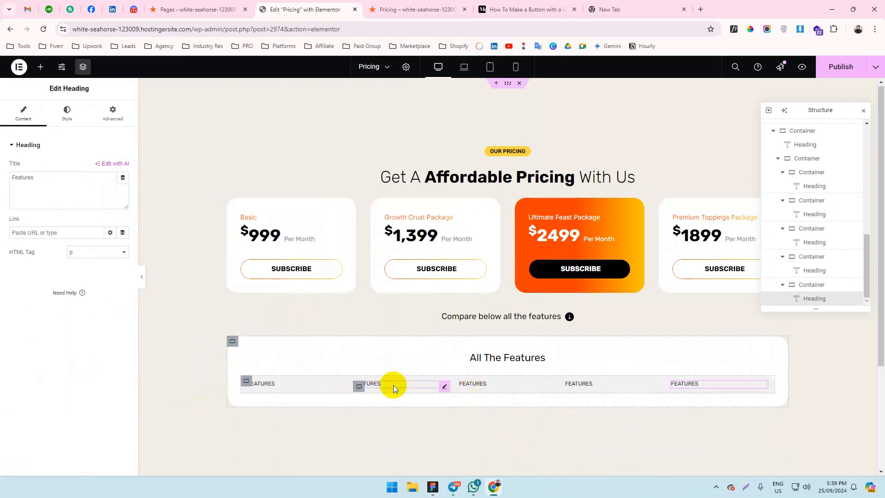
click(141, 277)
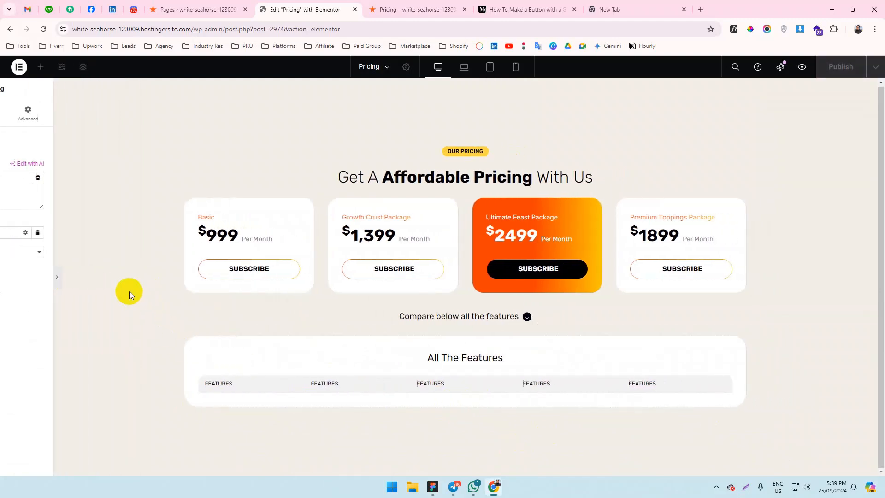
click(3, 267)
Set the third column heading's line height to 1.2 em and copy that heading.
key(alt+Tab)
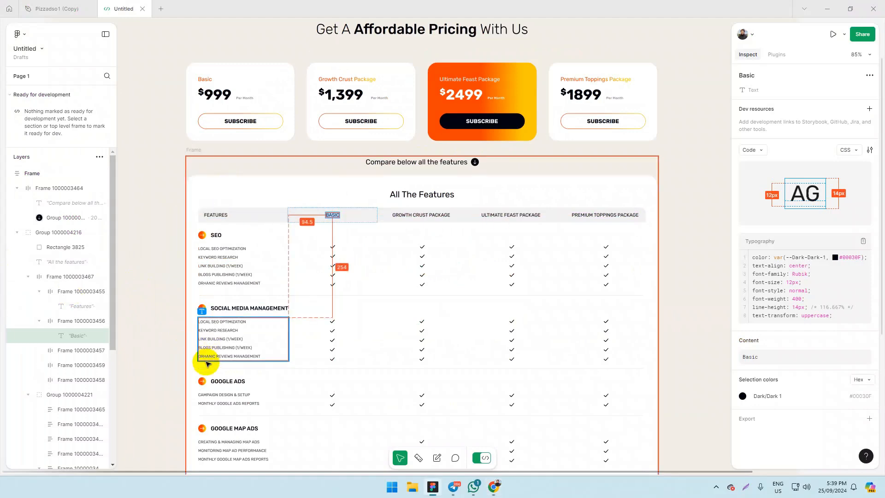
key(alt+Tab)
click(473, 385)
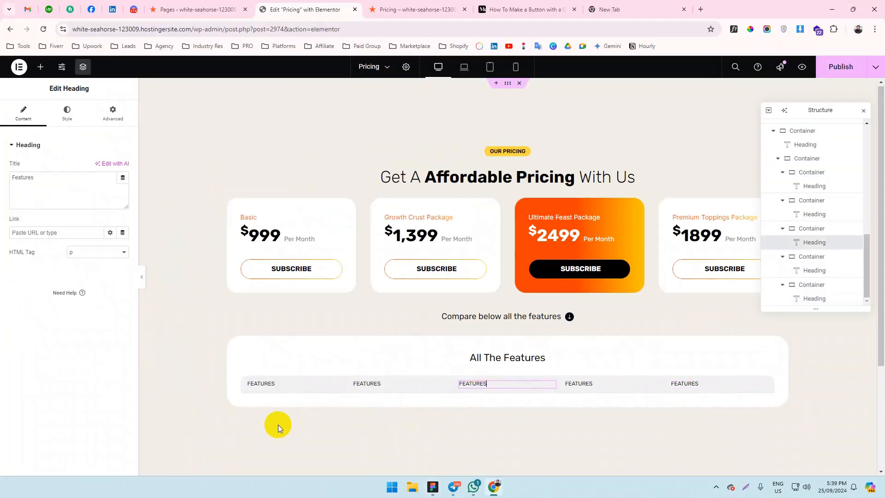
click(68, 115)
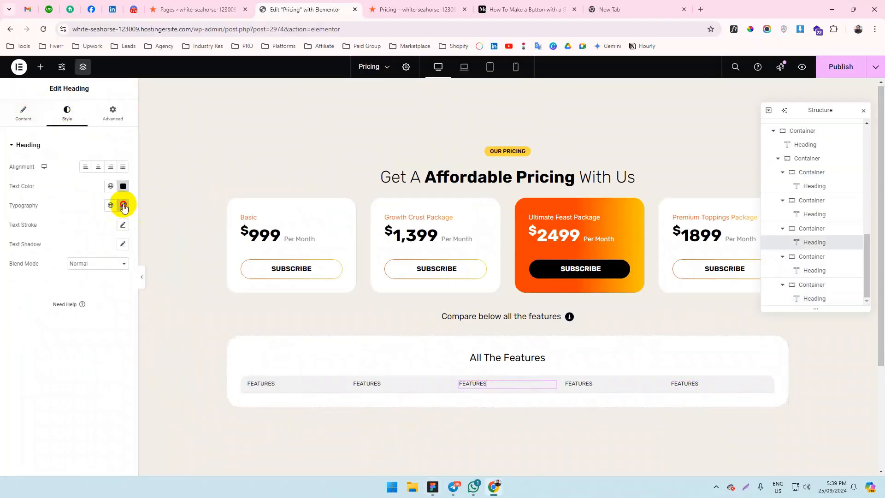
click(124, 206)
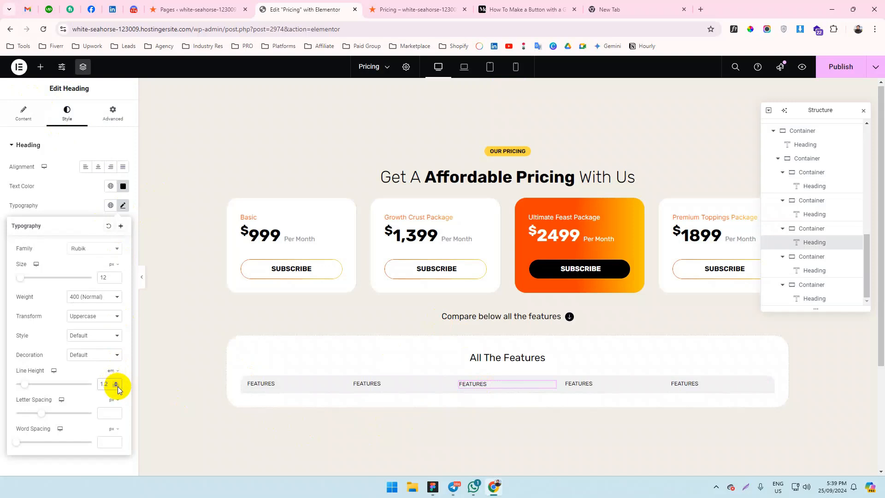
right_click(499, 385)
click(516, 322)
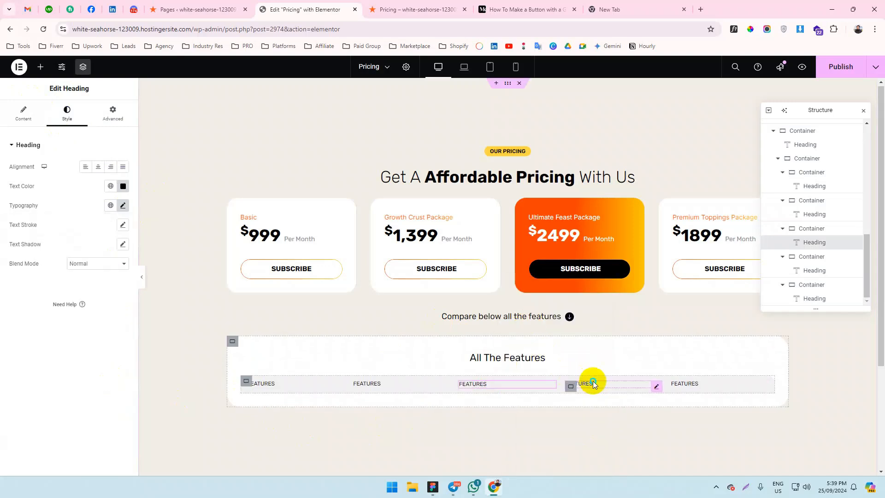
Paste the copied heading's style onto the fourth, fifth, second and first column headings.
right_click(592, 380)
click(634, 357)
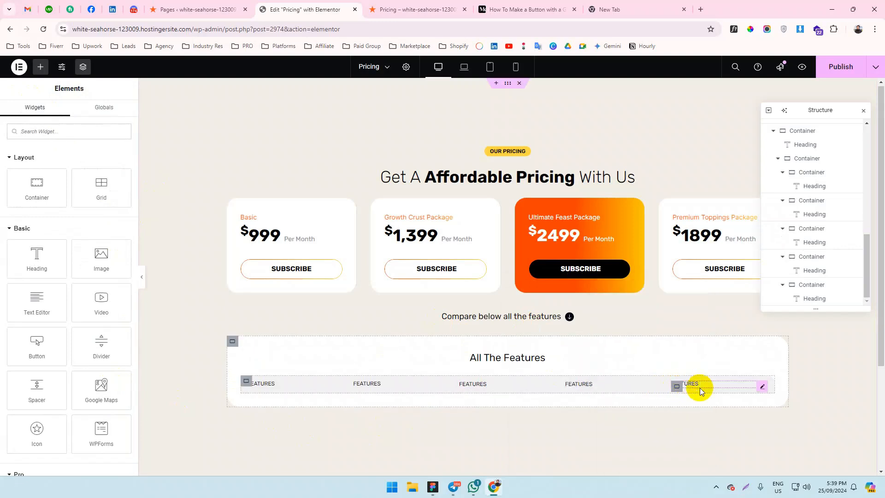
right_click(700, 388)
click(721, 341)
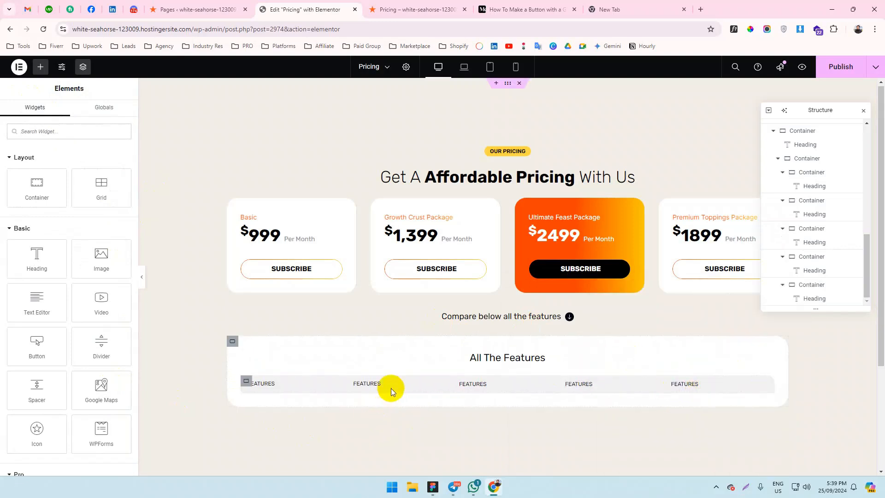
right_click(378, 388)
click(394, 355)
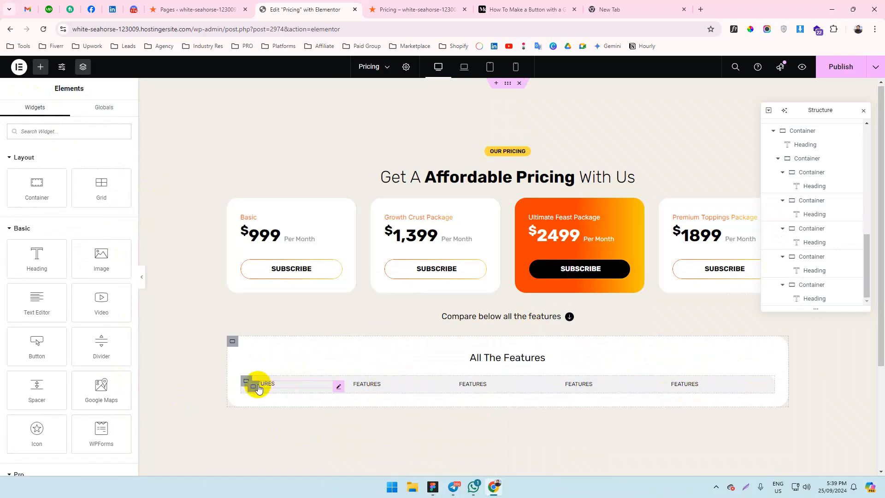
right_click(282, 389)
click(297, 357)
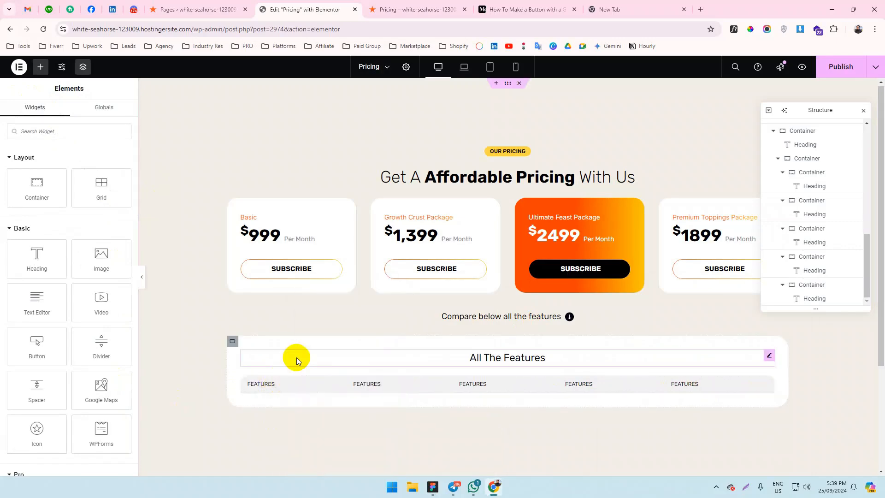
Retitle the second column heading as Basic and the third as Growth Crust Package, using the Figma labels.
key(alt+Tab)
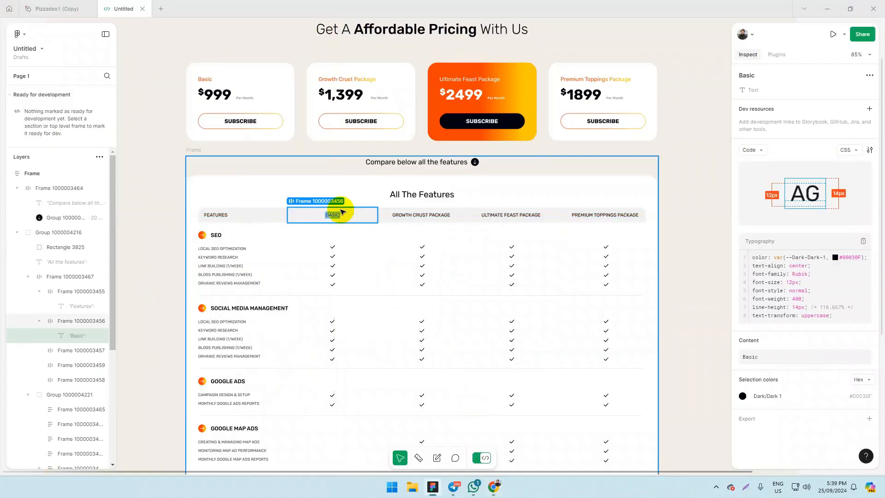
key(alt+Tab)
click(365, 384)
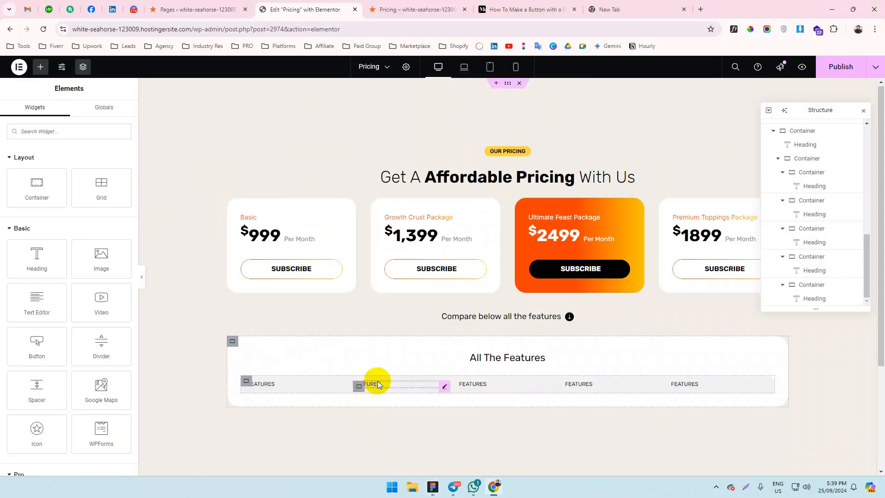
click(24, 110)
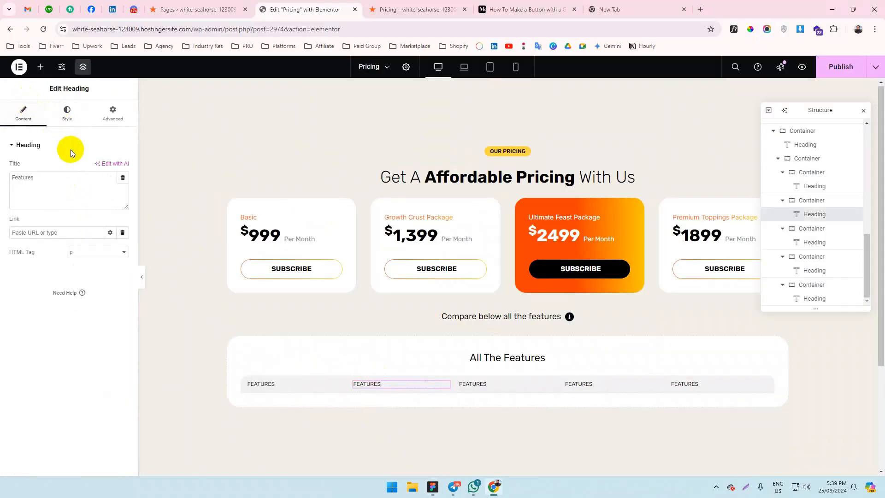
key(alt+Tab)
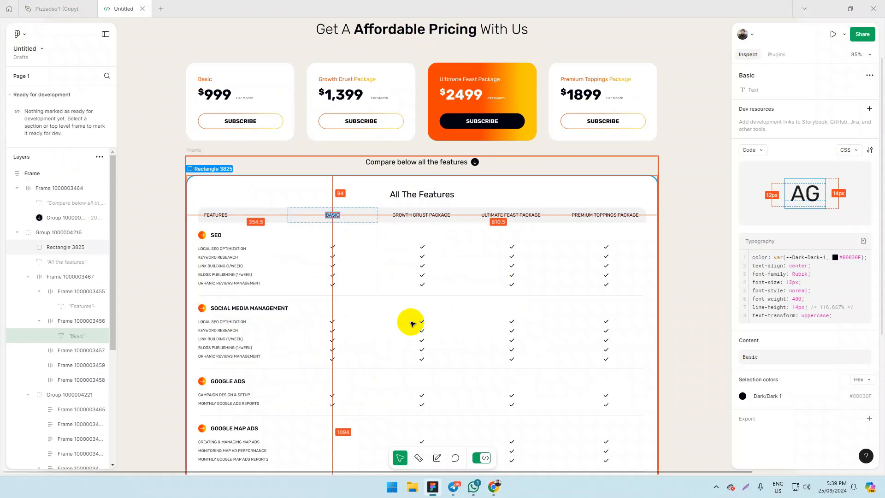
click(410, 216)
key(alt+Tab)
click(474, 384)
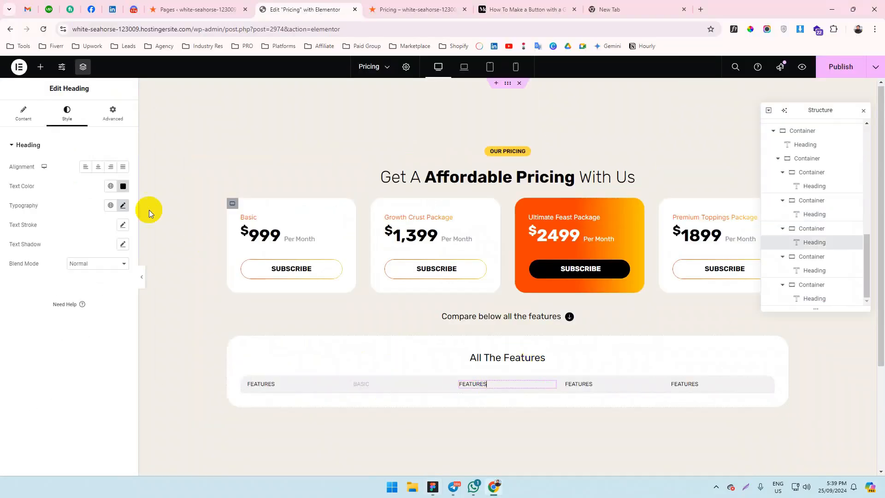
click(24, 113)
text(Growth Crust Package)
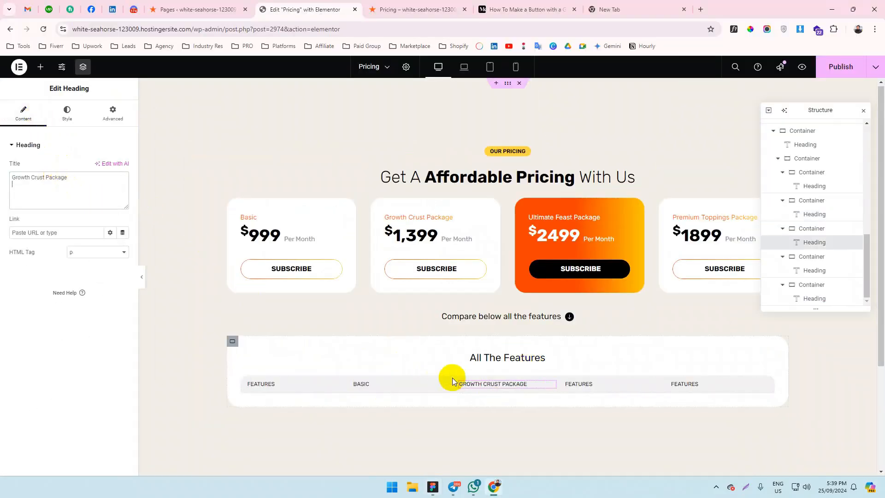
Retitle the fourth column heading as Ultimate Feast Package and the fifth as Premium Toppings Package, using the Figma labels.
key(alt+Tab)
click(506, 213)
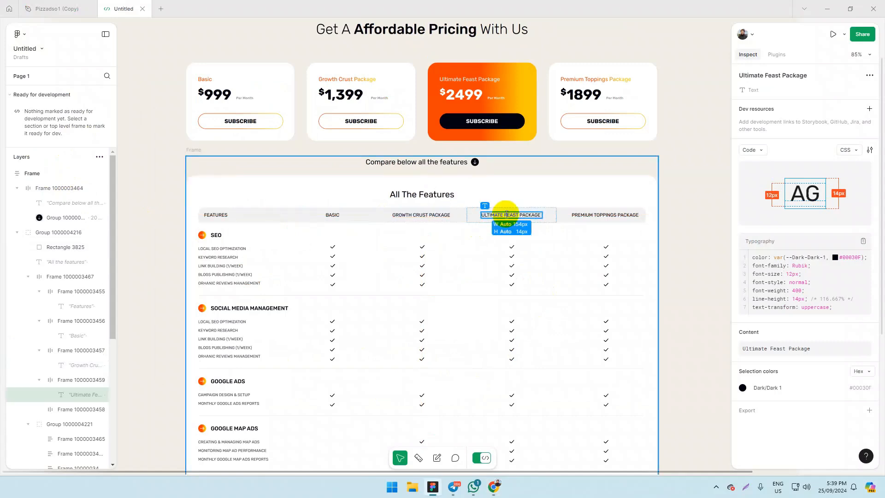
key(alt+Tab)
click(592, 383)
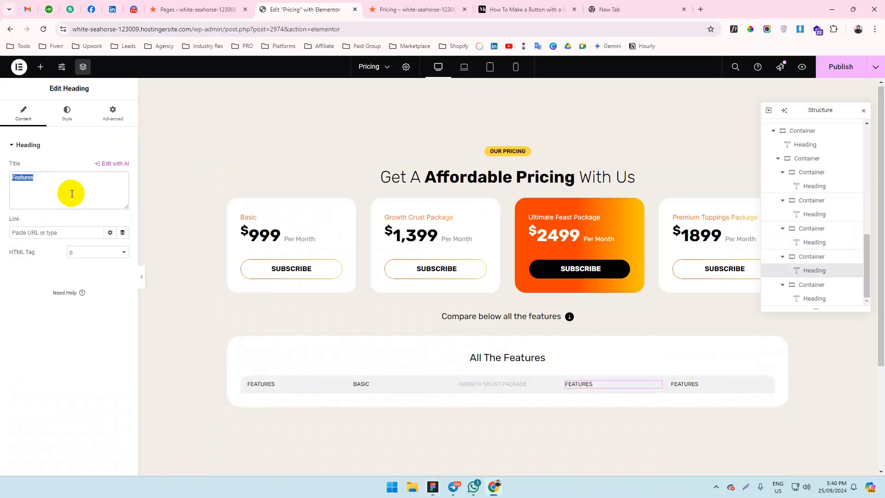
key(alt+Tab)
click(601, 213)
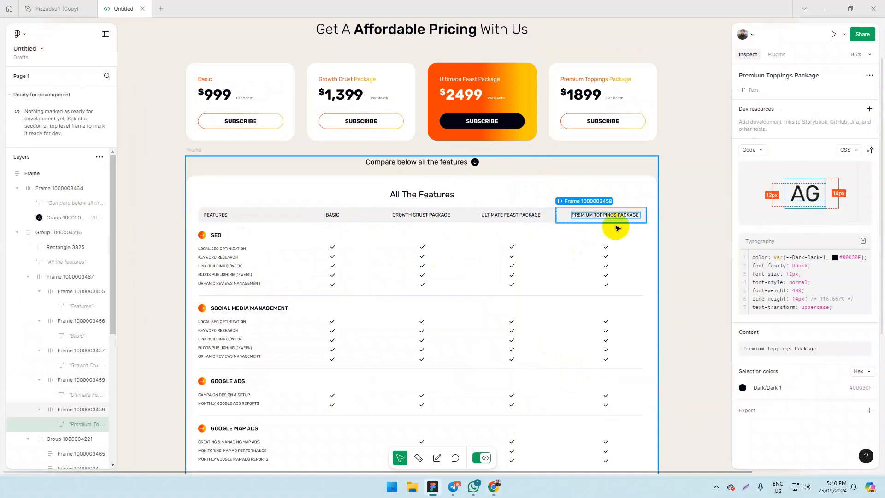
key(alt+Tab)
click(691, 384)
click(79, 192)
key(ctrl+a)
text(Premium Toppings Package)
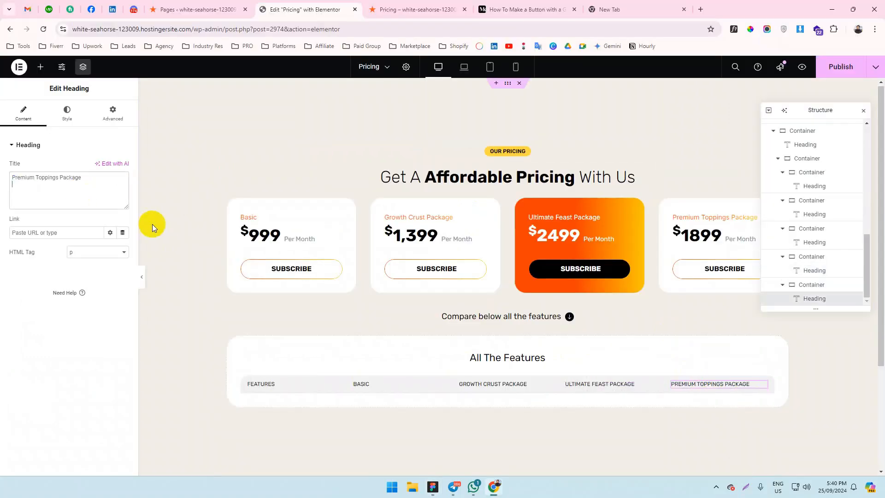
Right-align the Premium Toppings Package heading and center the Ultimate Feast Package, Growth Crust Package and Basic headings.
click(67, 110)
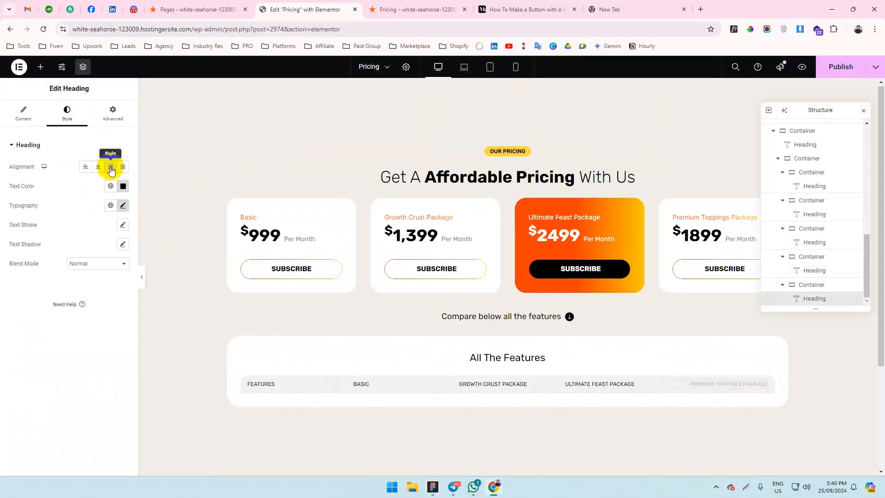
click(111, 168)
click(613, 384)
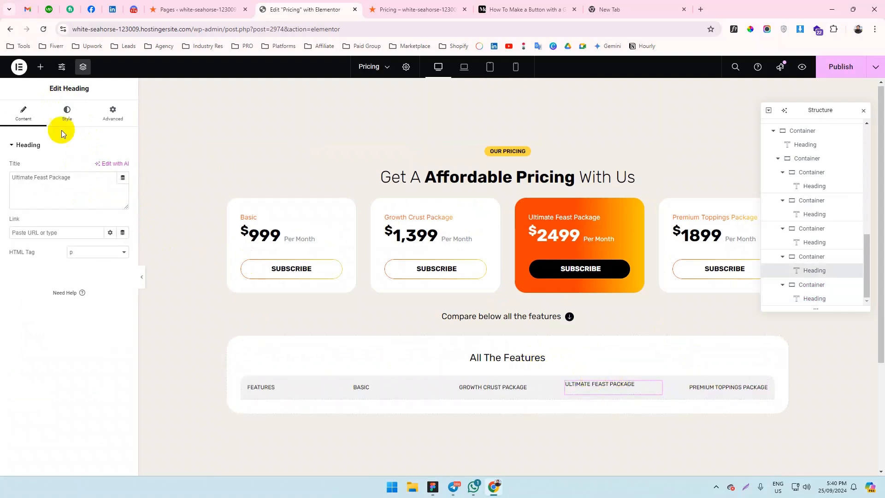
click(66, 119)
click(493, 384)
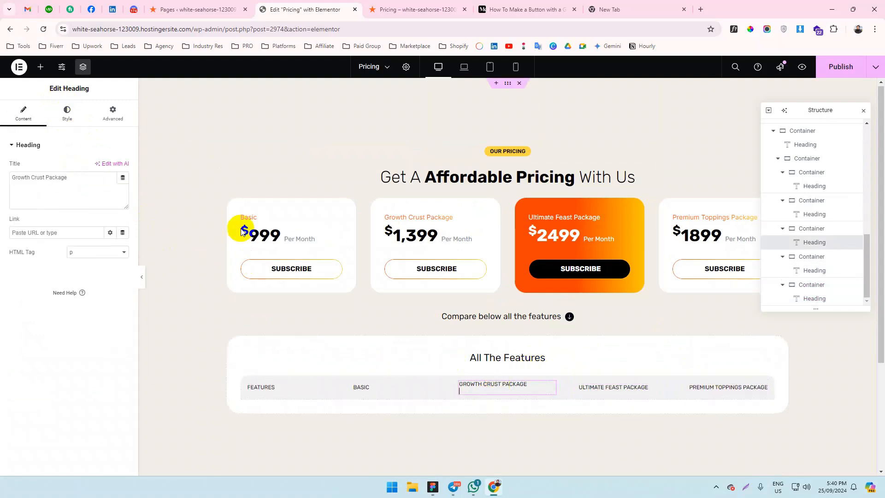
click(66, 119)
click(98, 168)
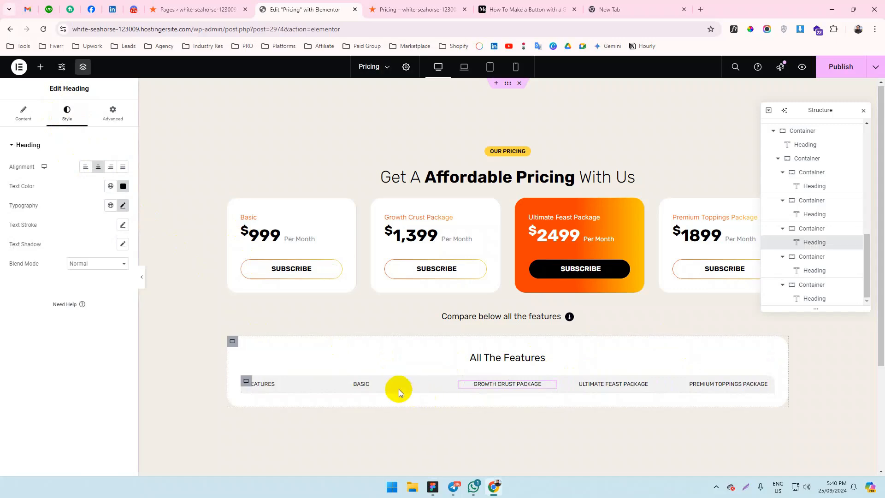
click(399, 389)
click(67, 114)
click(98, 167)
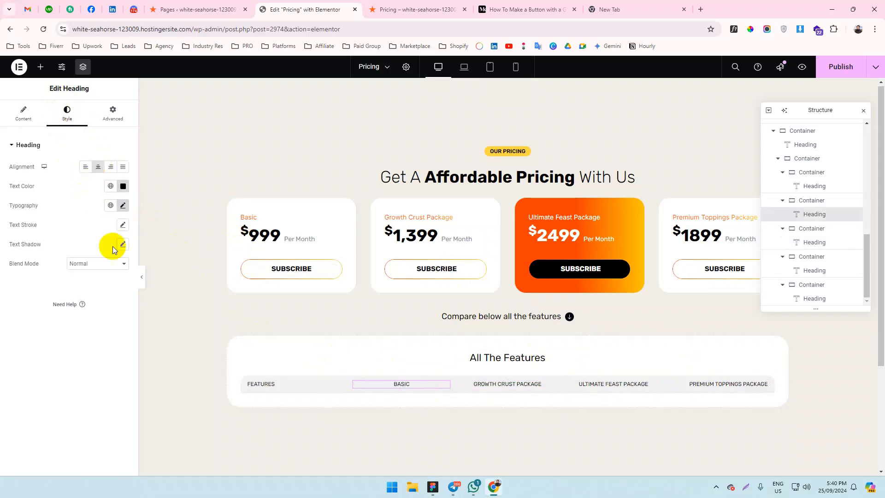
Compare the finished header row with the Figma design and examine the layout of the feature groups below it.
key(alt+Tab)
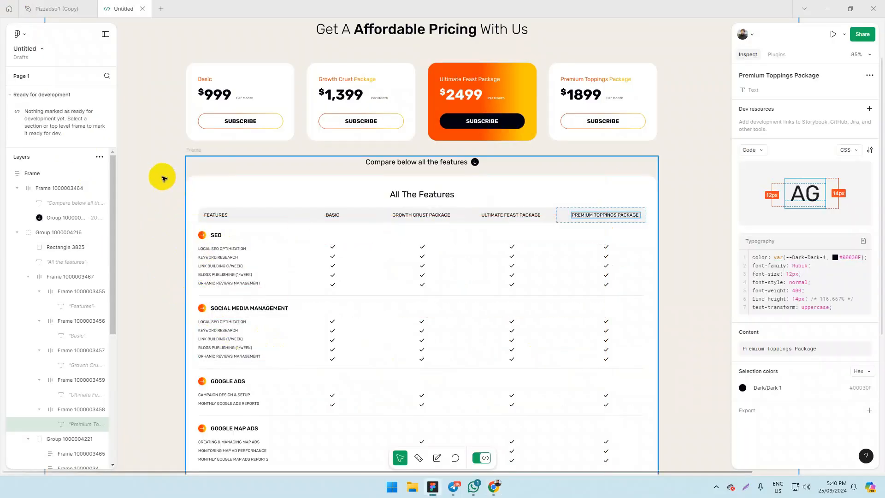
key(alt+Tab)
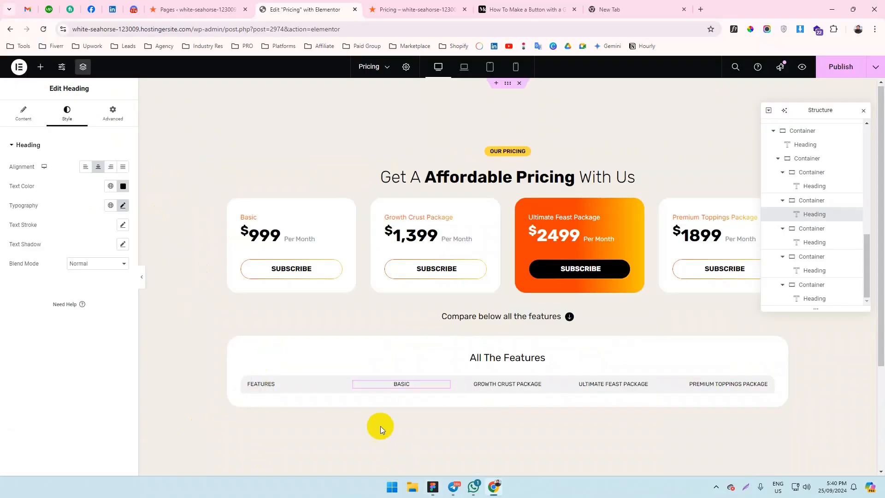
scroll(380, 426, down, 2)
key(alt+Tab)
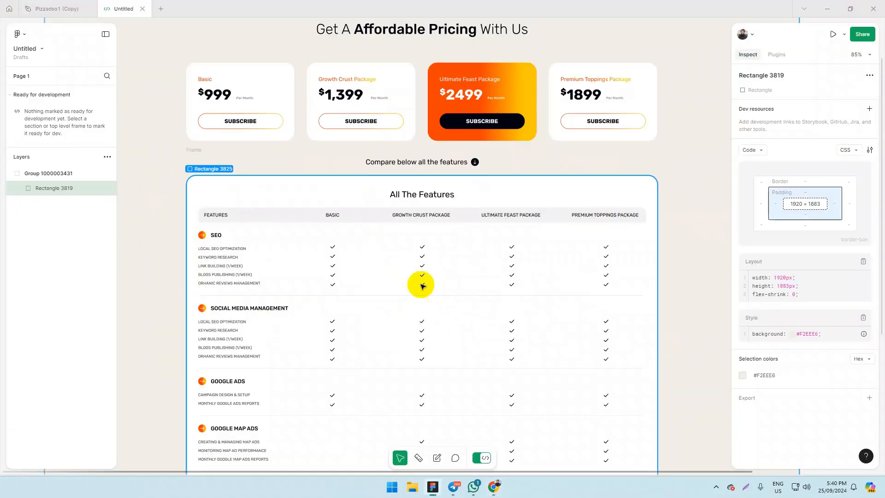
key(alt+Tab)
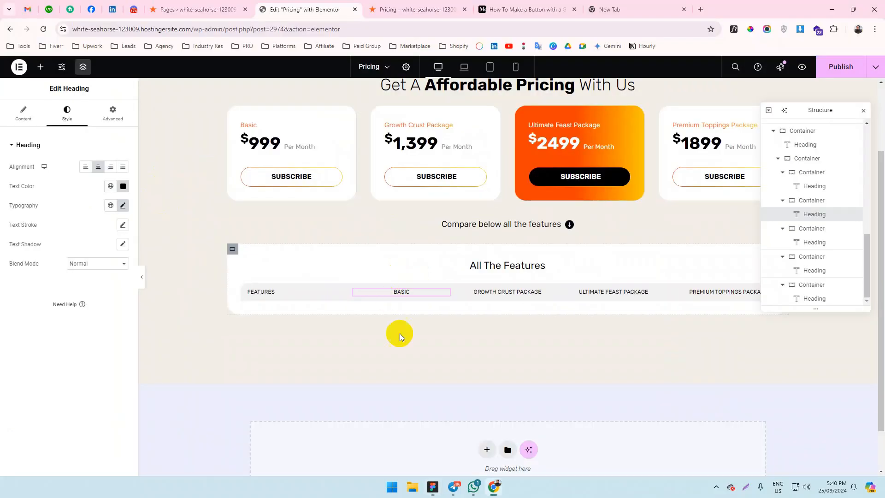
key(alt+Tab)
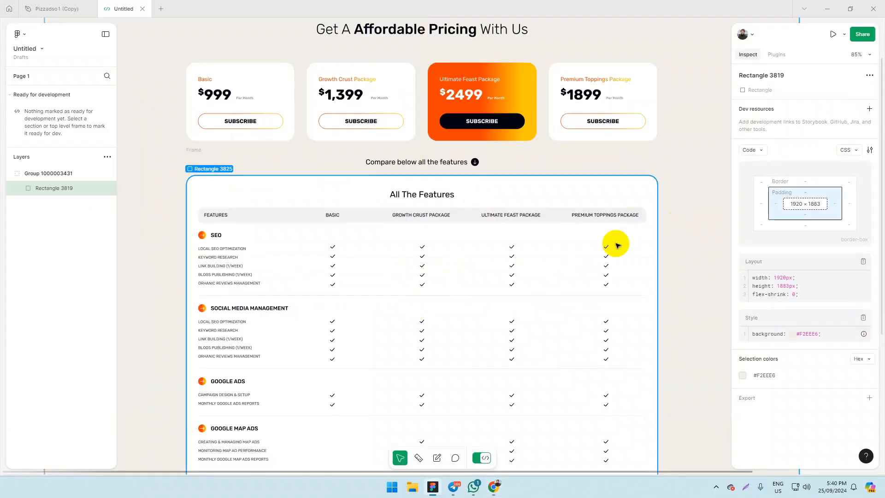
key(alt+Tab)
key(alt+Tab)
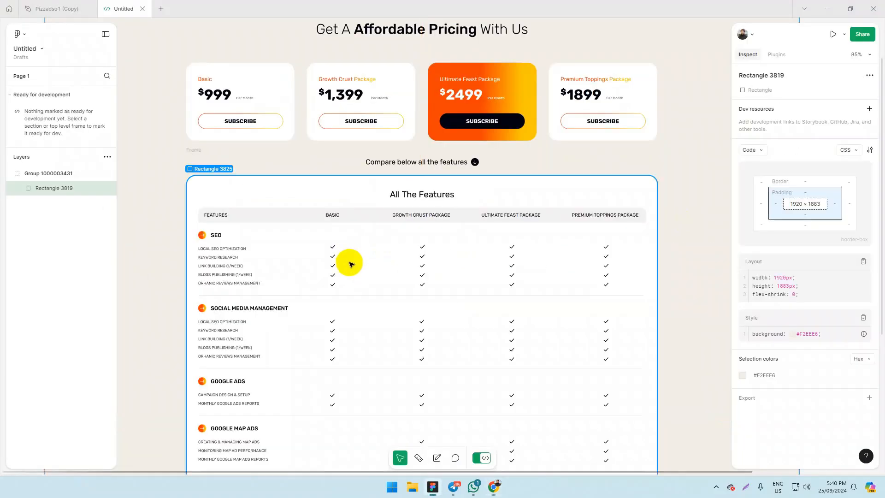
Switch to the Elementor editor and duplicate the gray header row container of the All The Features table.
key(alt+Tab)
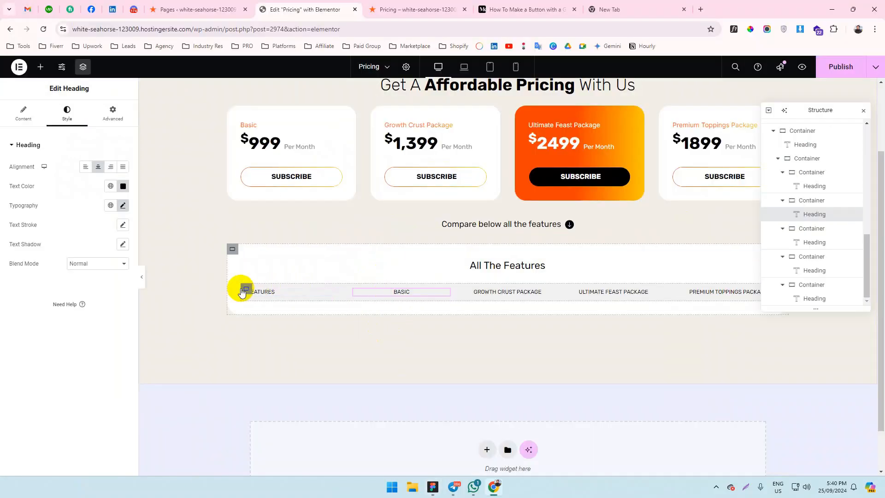
click(248, 290)
right_click(246, 291)
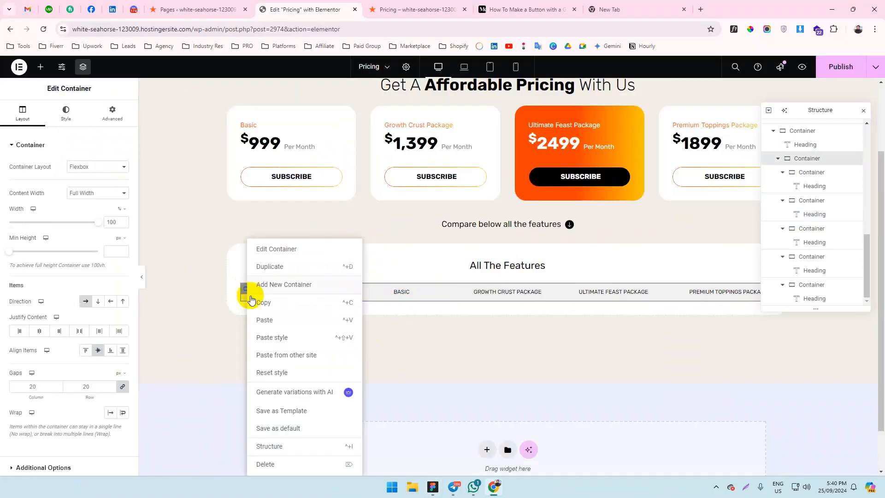
click(286, 267)
Switch to Figma and inspect the SEO section's title row, its feature list text and the SEO heading typography.
key(alt+Tab)
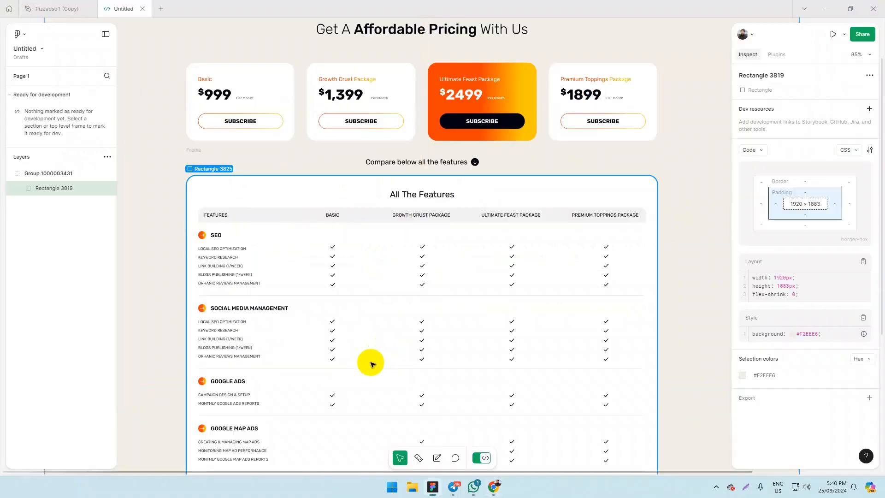
click(210, 232)
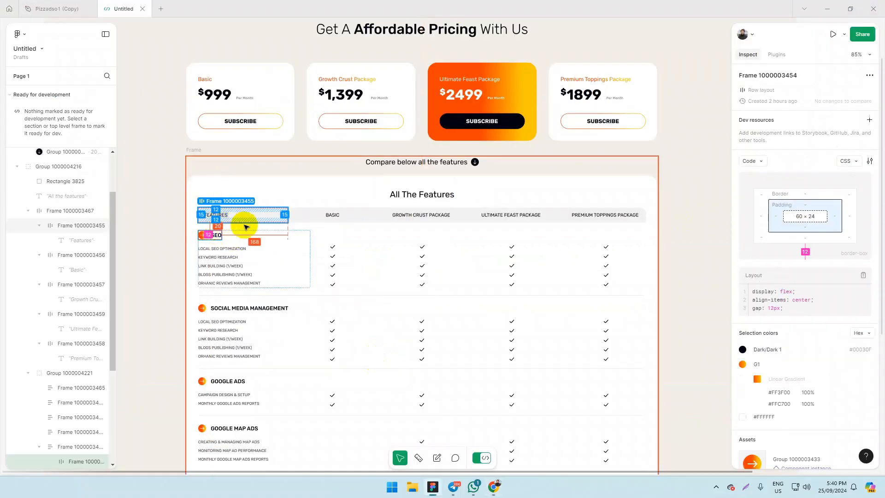
click(224, 249)
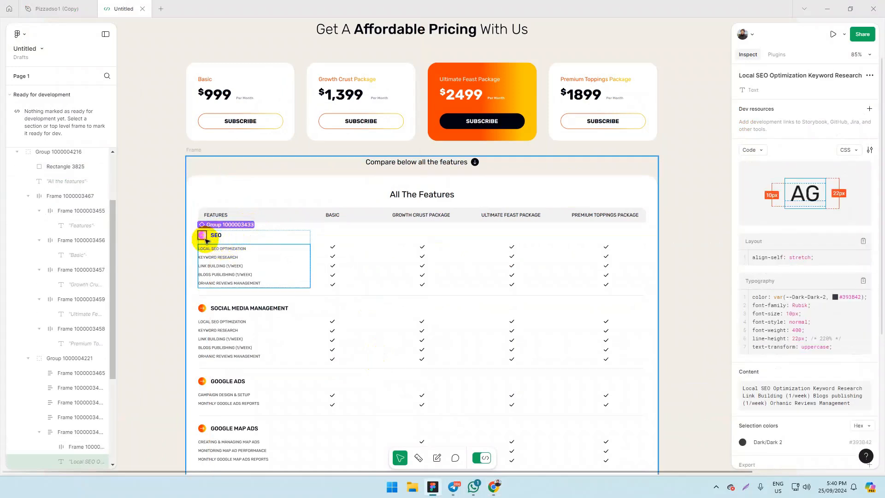
click(214, 236)
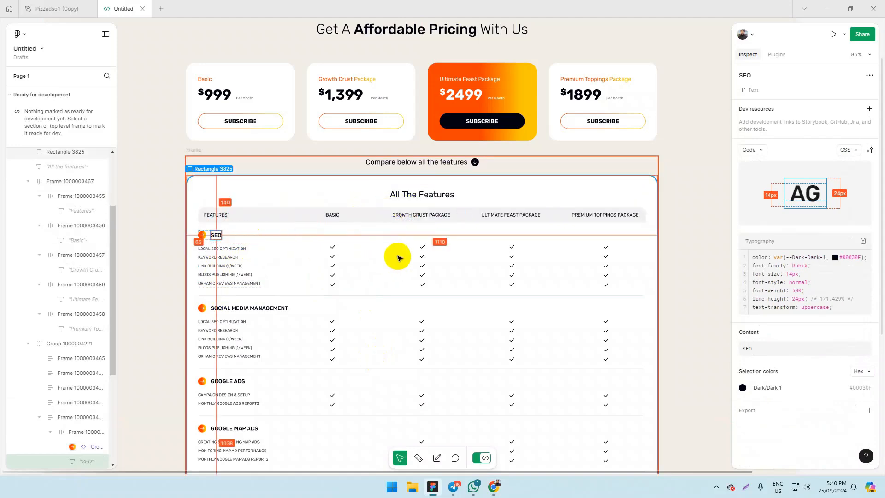
Return to Elementor and set the All The Features container's column and row gaps to 10 px.
key(alt+Tab)
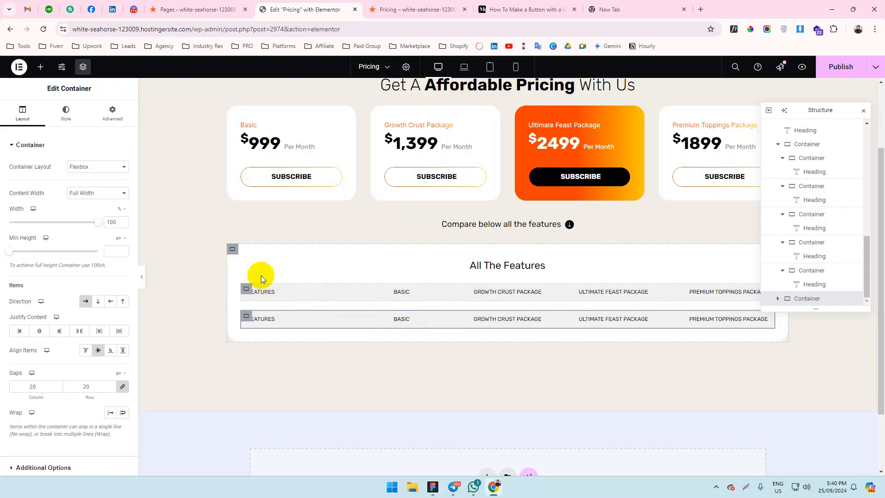
click(234, 250)
click(18, 115)
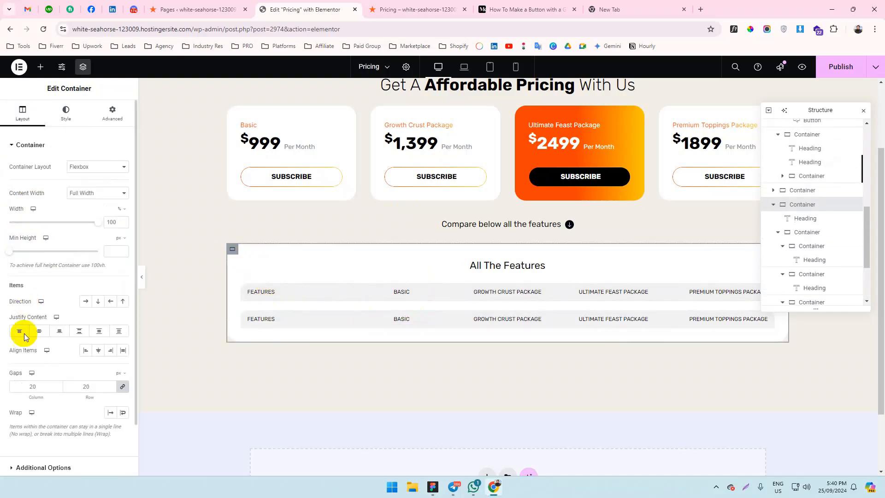
click(46, 387)
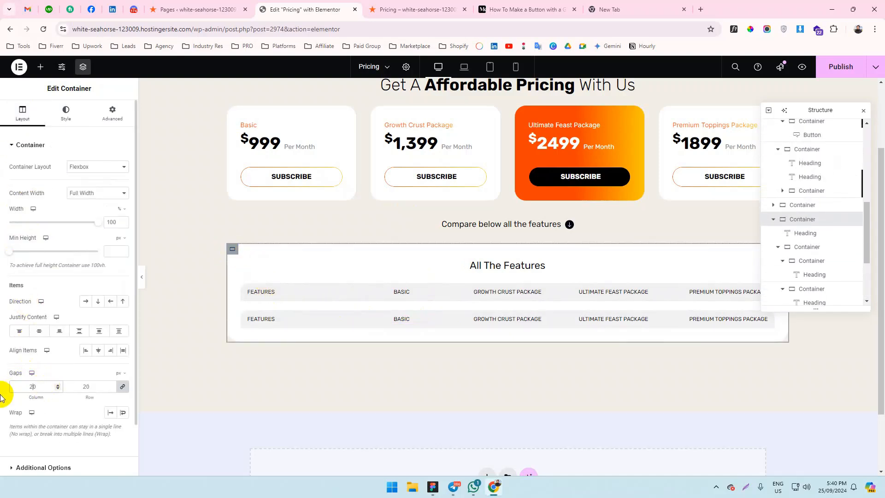
text(10)
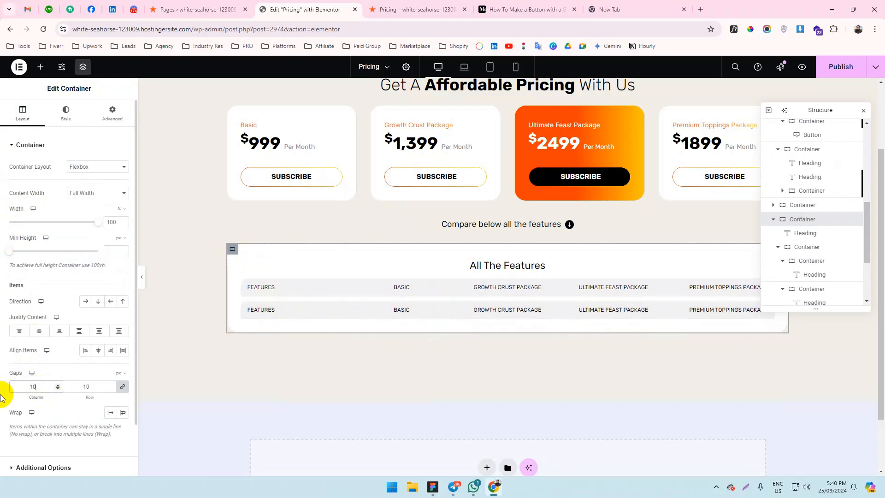
Clear the background color and the border radius values of the duplicated second row container.
click(246, 306)
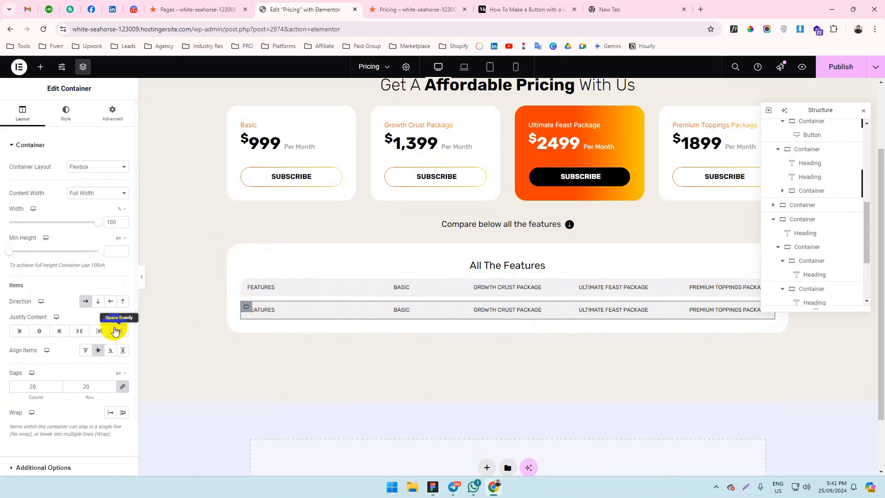
click(112, 112)
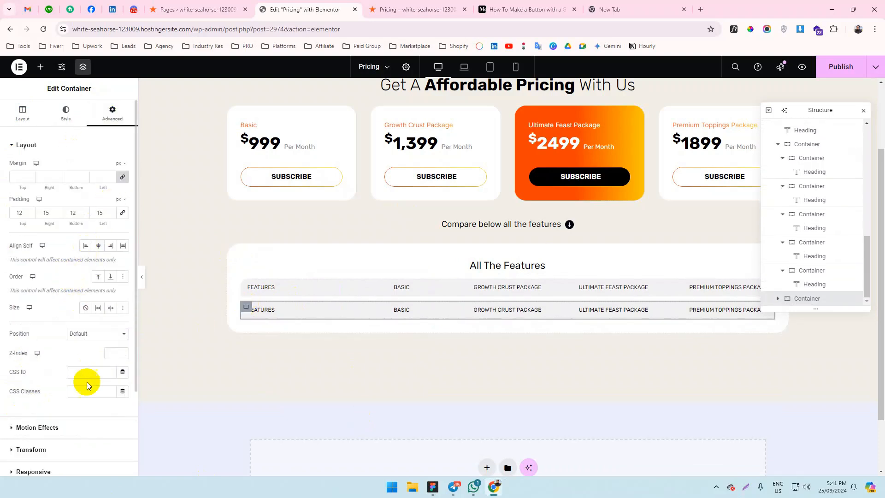
click(73, 122)
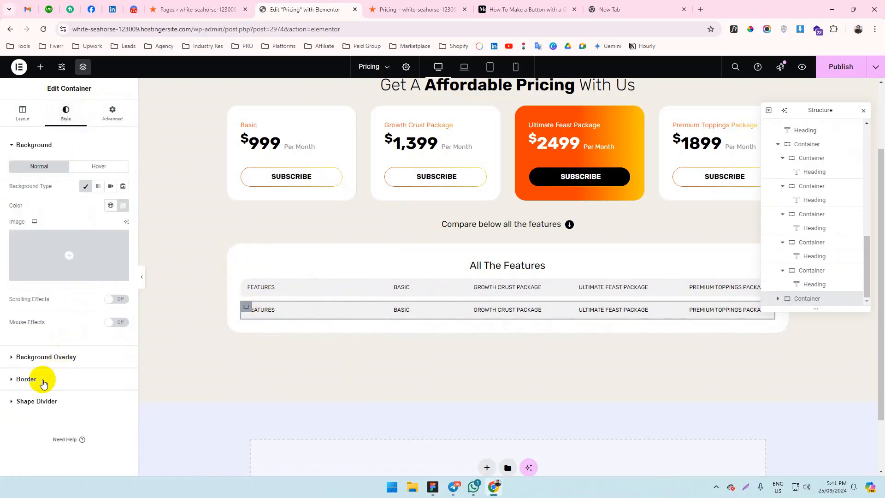
click(28, 375)
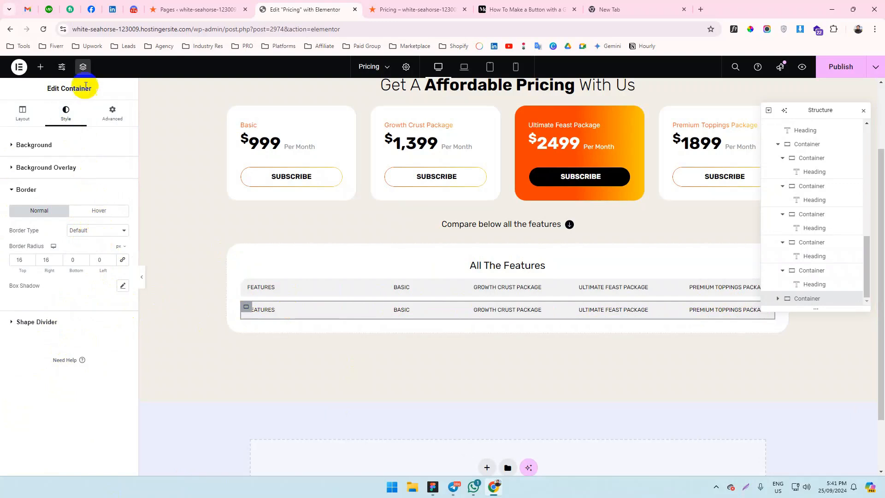
click(82, 147)
click(121, 208)
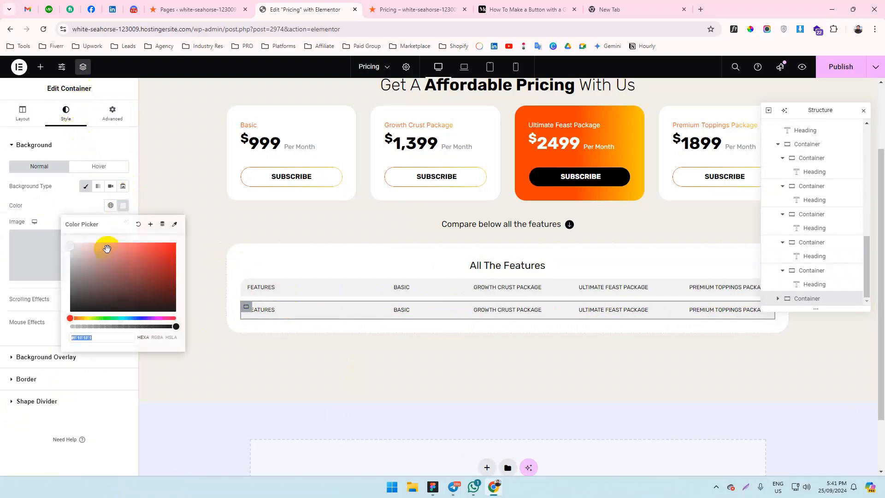
click(140, 223)
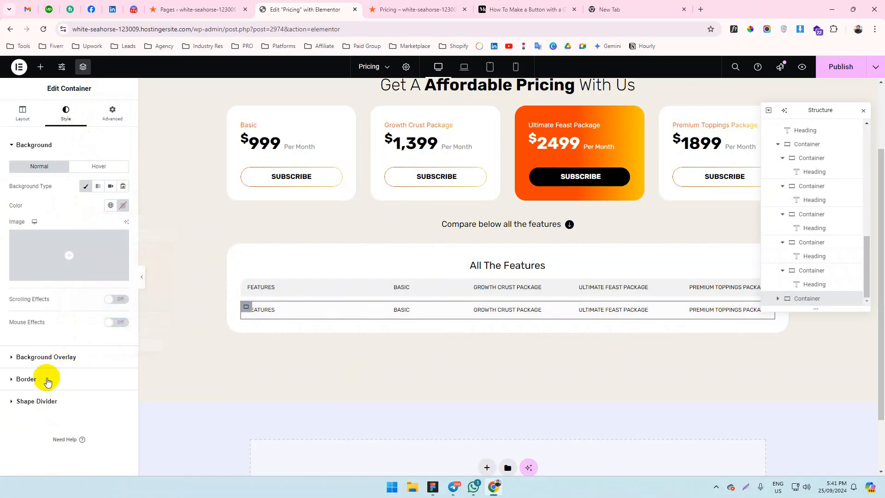
click(43, 378)
click(122, 260)
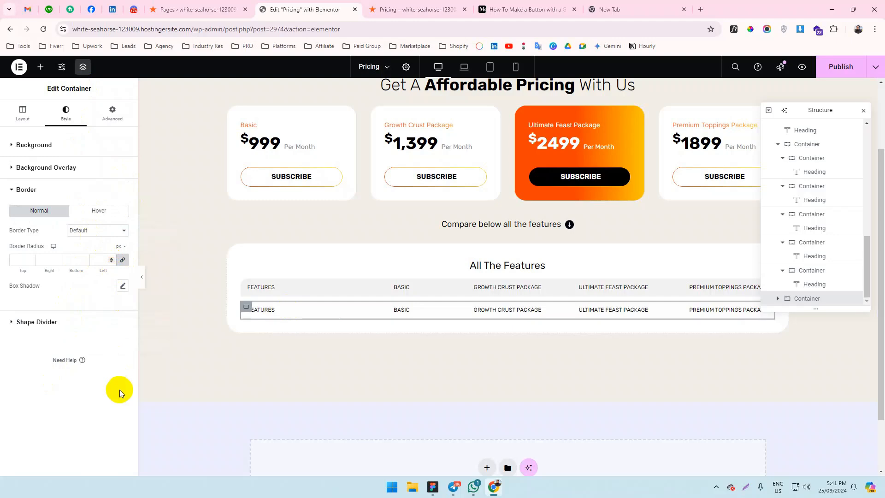
Check the SEO heading in the Figma design, and duplicate the plain second row container in Elementor.
key(alt+Tab)
click(215, 234)
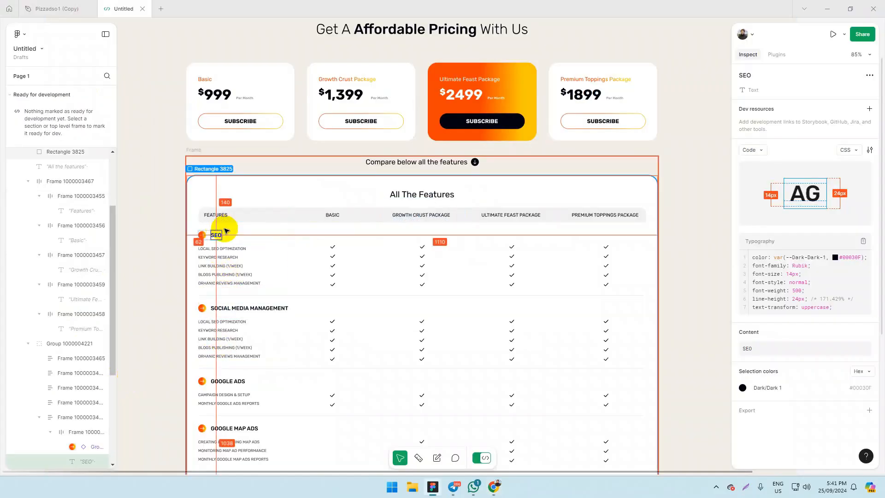
key(alt+Tab)
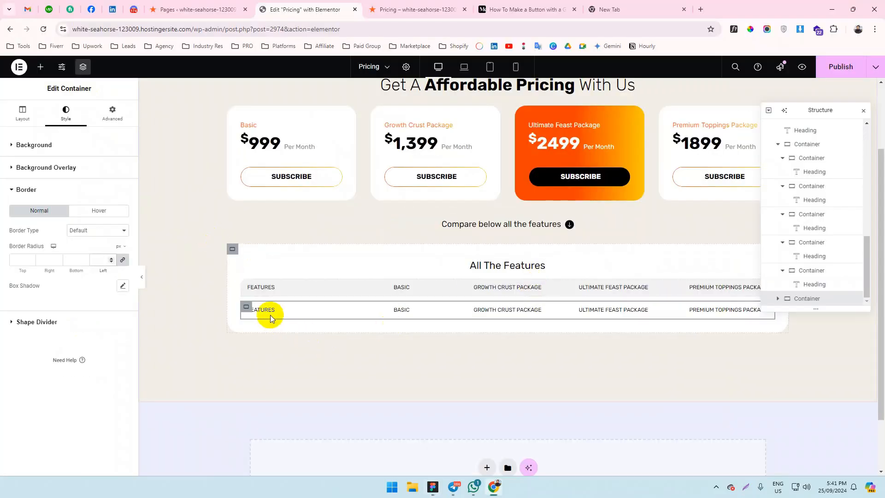
right_click(245, 309)
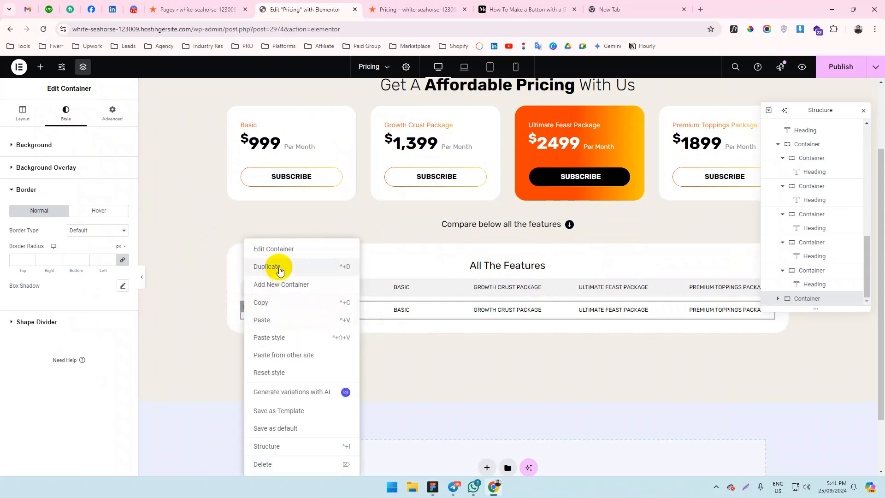
click(280, 270)
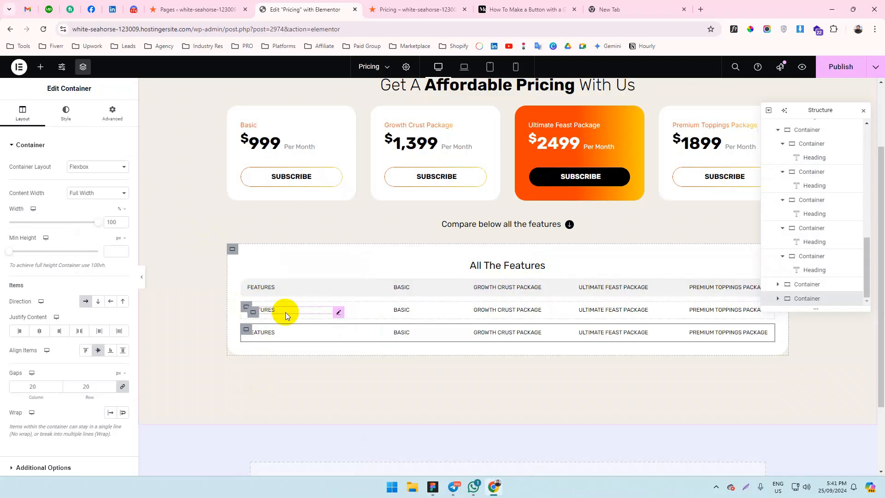
Switch to Figma and inspect the SEO feature list text, its check marks and the table's background rectangle.
key(alt+Tab)
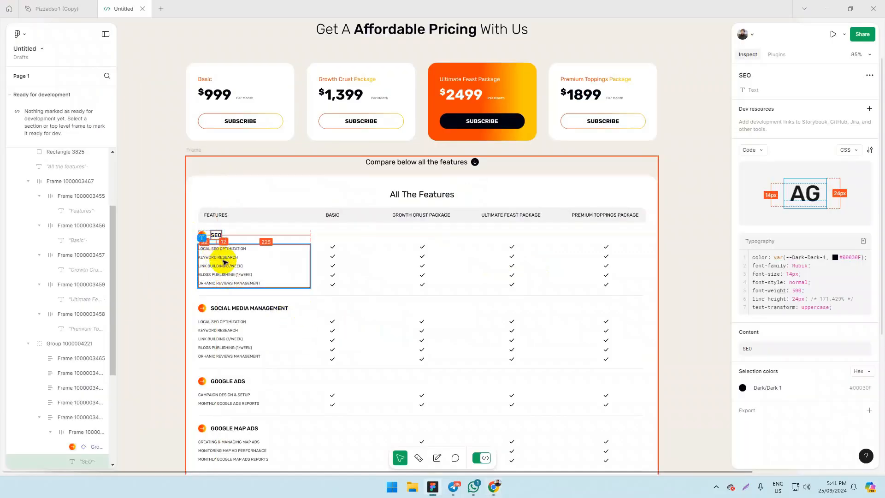
key(alt+Tab)
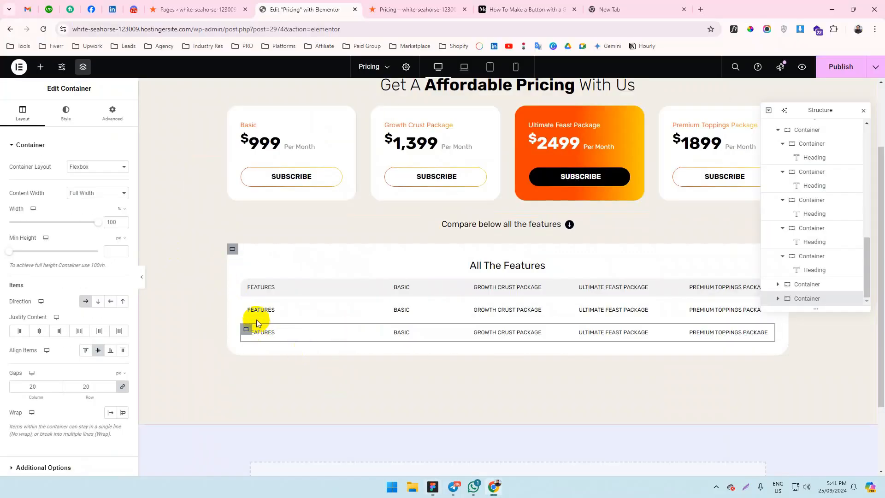
key(alt+Tab)
click(215, 249)
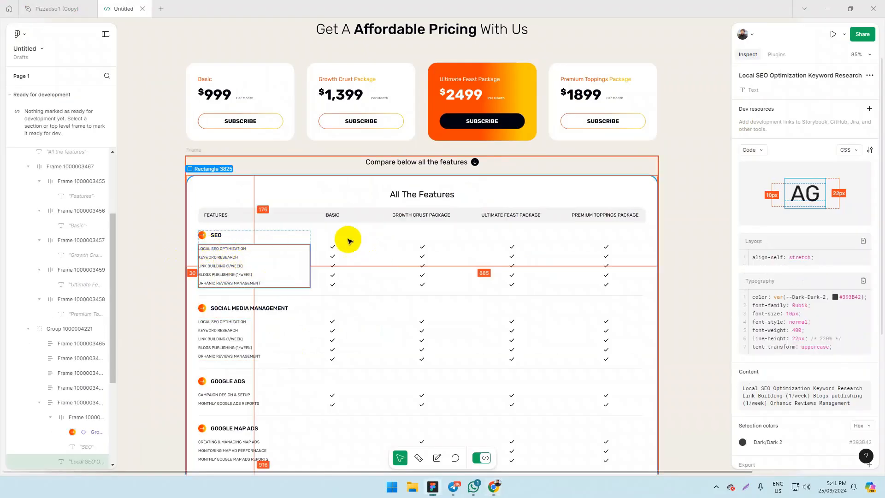
click(334, 255)
click(346, 265)
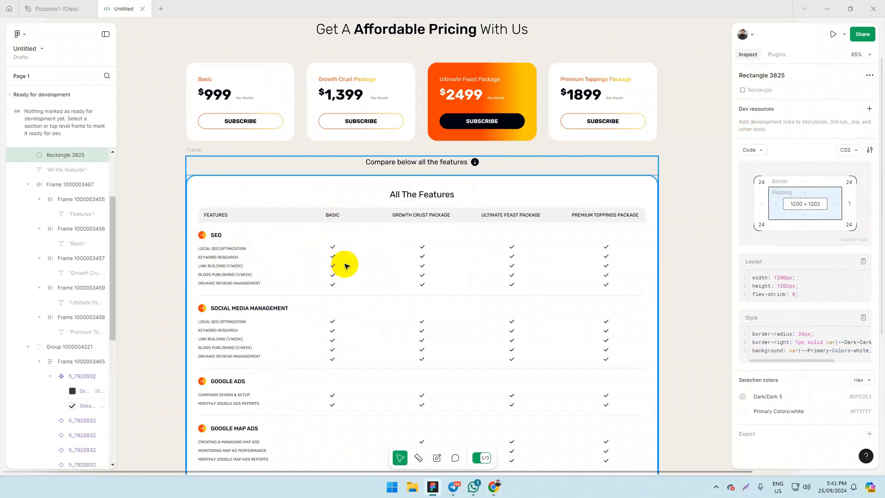
Return to Elementor and set the All The Features container's column and row gaps to 0.
key(alt+Tab)
click(233, 249)
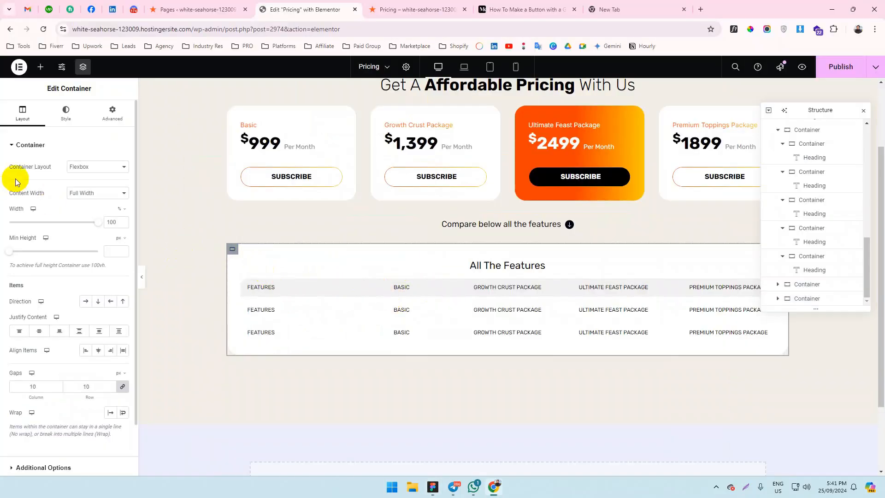
double_click(39, 388)
text(0)
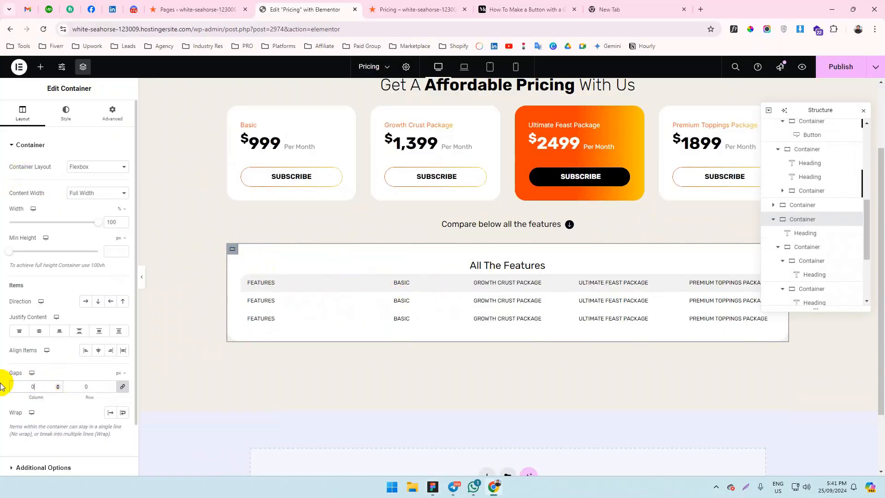
Select the second row container in Elementor and compare it with the SEO section in the Figma design.
click(247, 298)
key(alt+Tab)
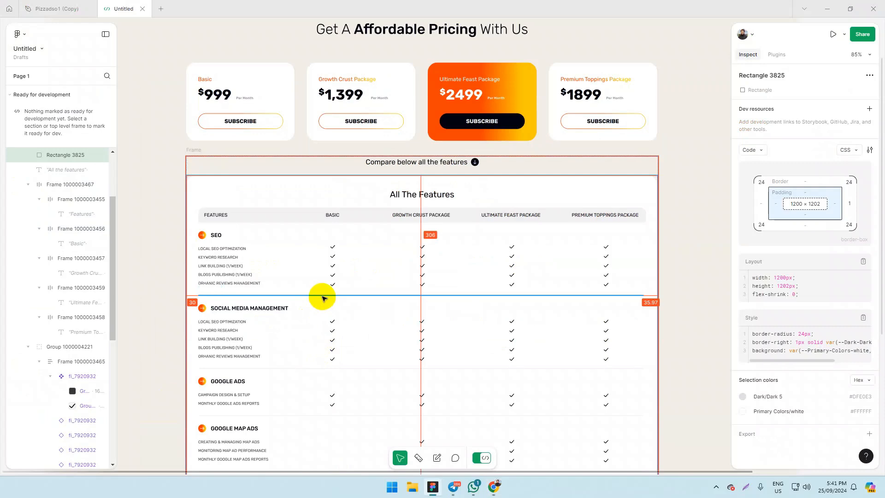
key(alt+Tab)
key(alt+Tab)
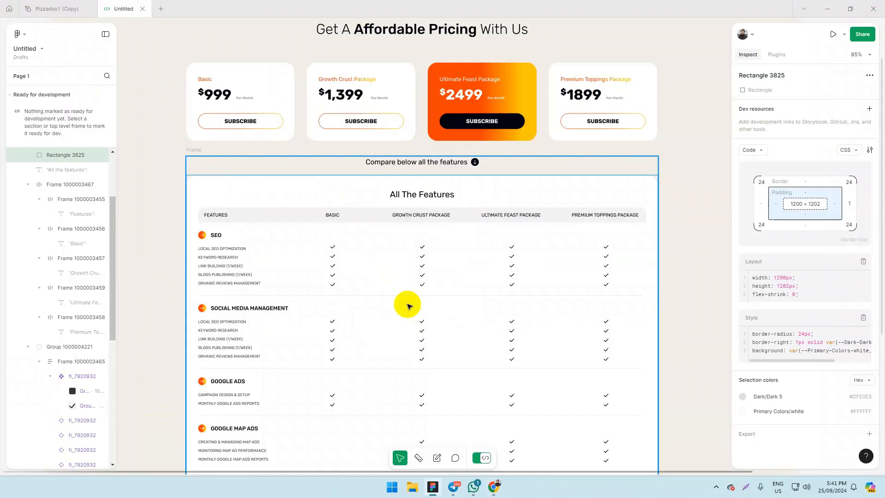
key(alt+Tab)
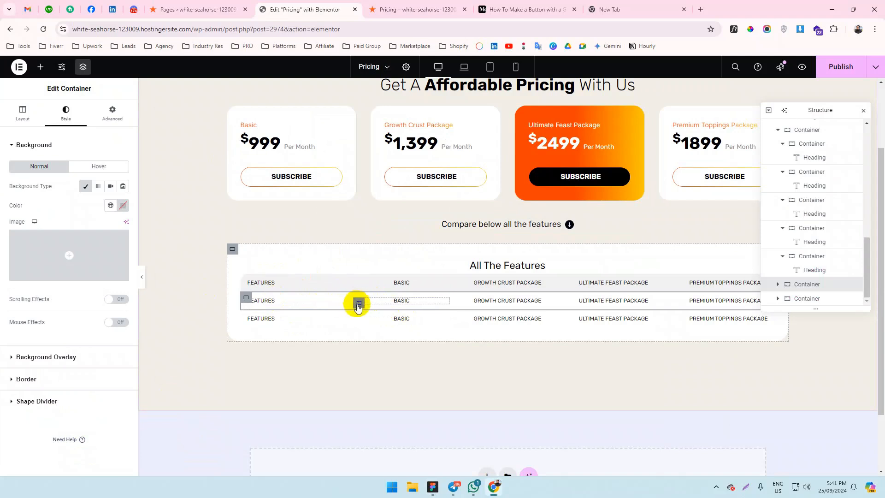
Delete the Basic, Growth Crust, Ultimate Feast and Premium Toppings Package cell containers from the second row, keeping only Features.
right_click(359, 306)
click(376, 466)
right_click(385, 307)
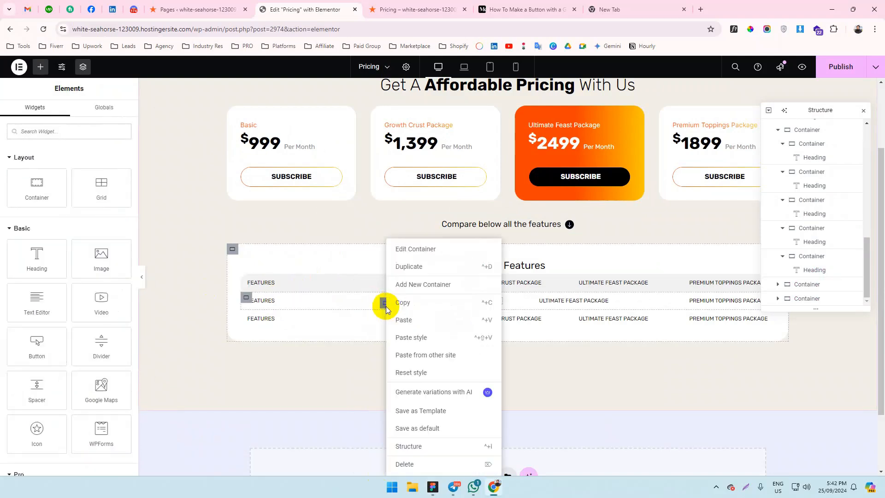
click(405, 465)
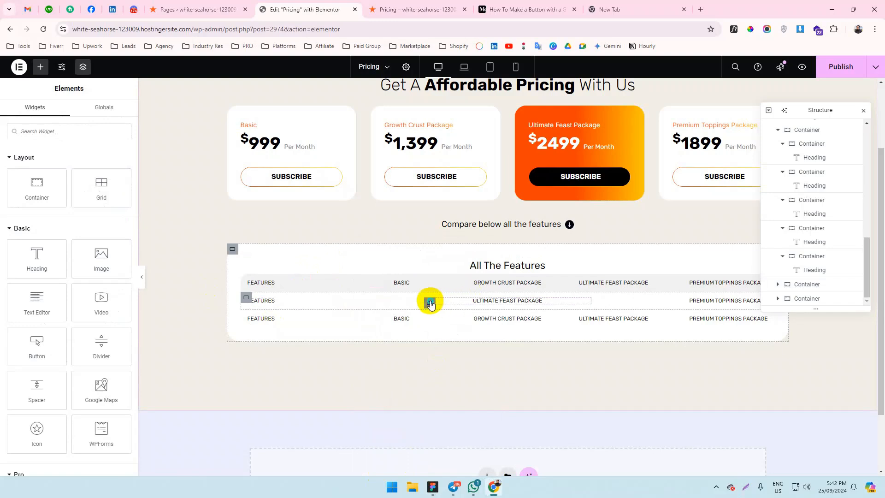
right_click(430, 303)
click(438, 453)
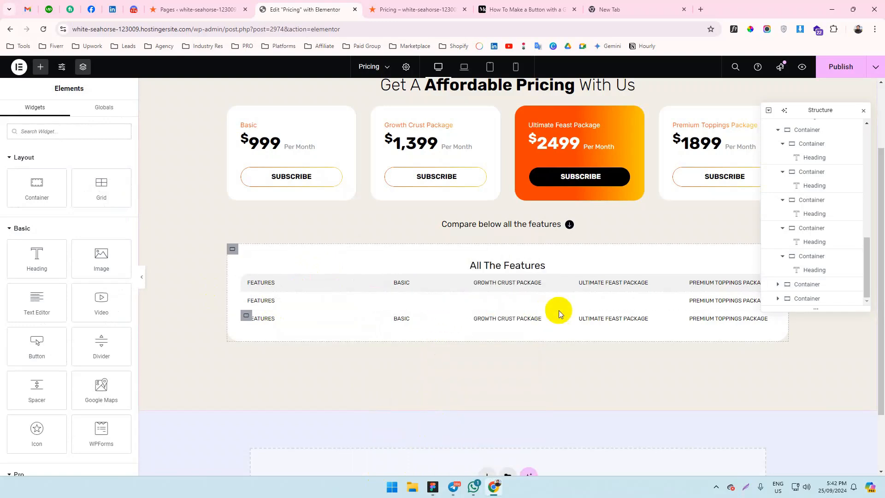
right_click(518, 304)
click(548, 457)
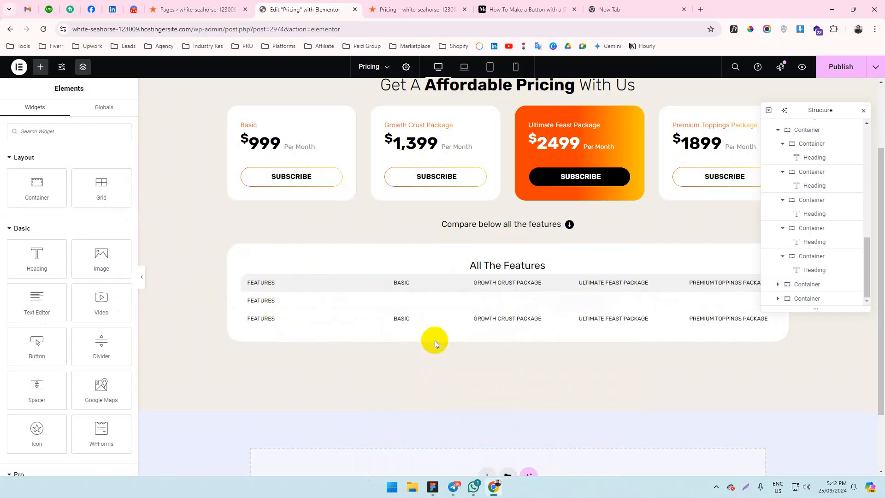
Check the SEO row's spacing in Figma and set the second row container's padding in Elementor to 20 top, 0 right and 0 left.
key(alt+Tab)
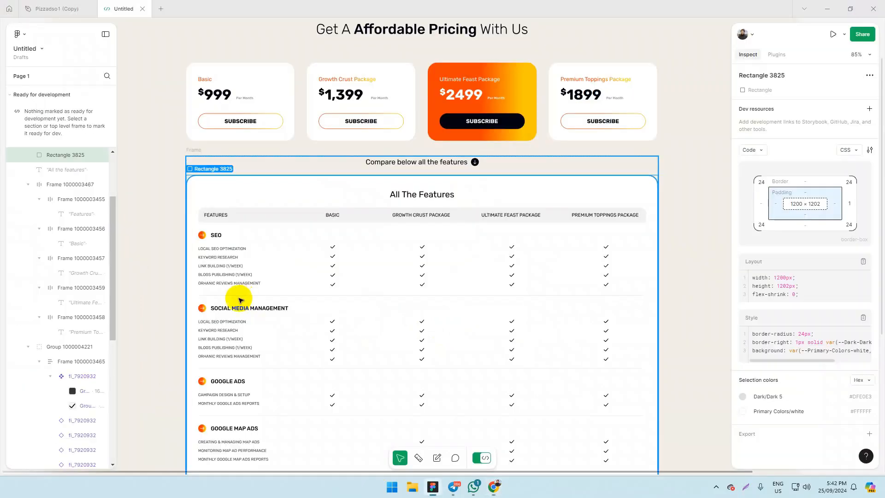
click(210, 235)
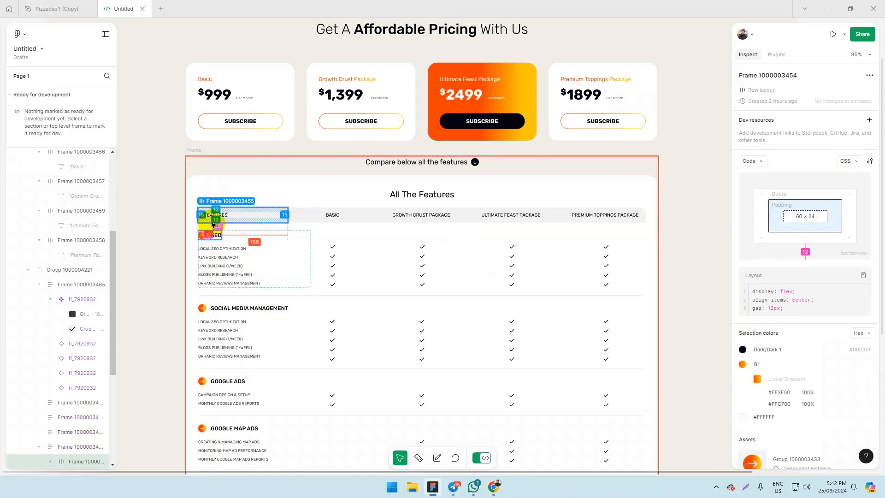
key(alt+Tab)
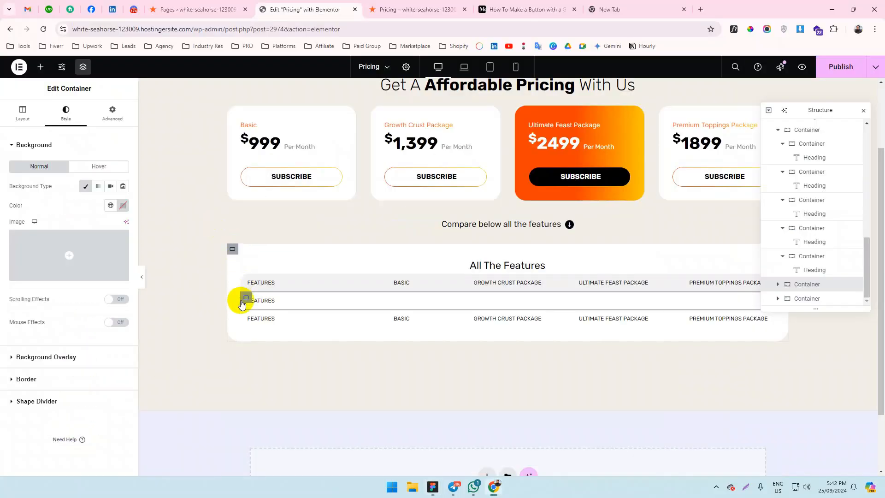
click(98, 116)
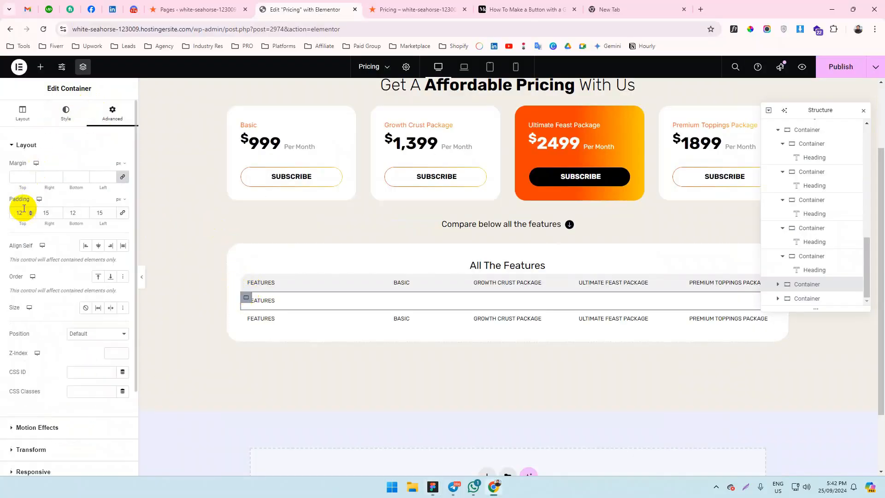
text(20)
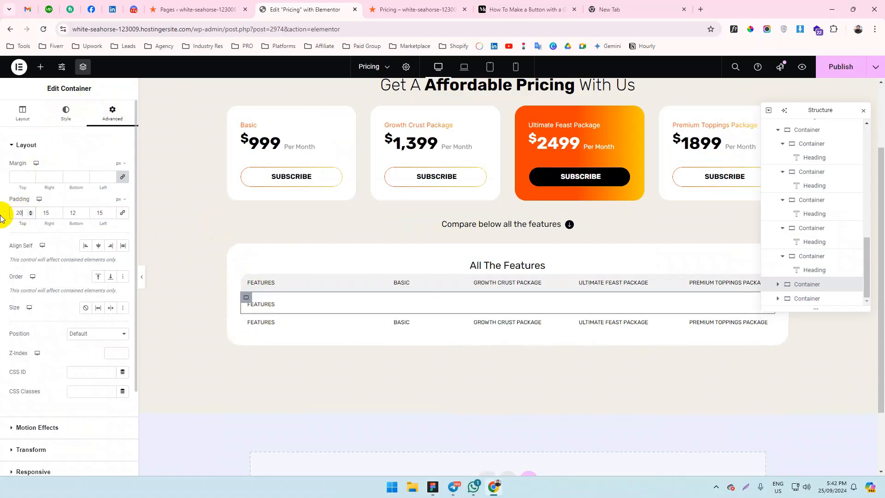
key(alt+Tab)
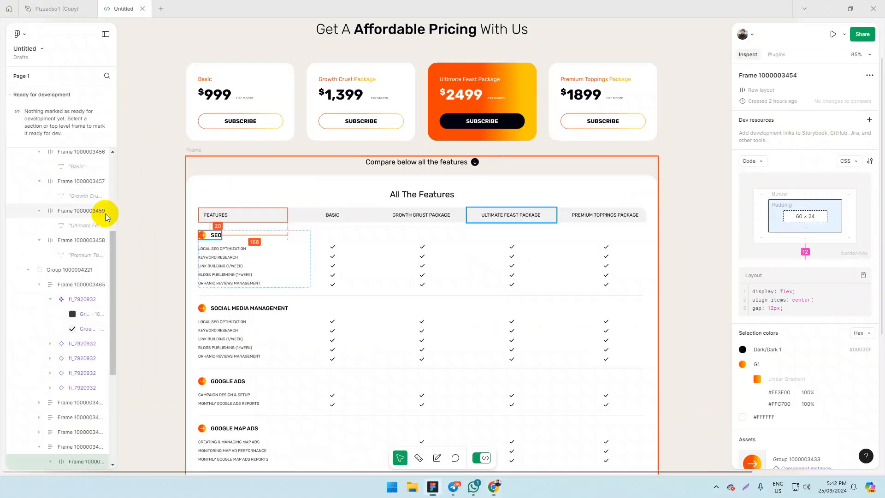
key(alt+Tab)
drag(106, 212, 29, 210)
Look at the SEO icon in Figma, and copy the icon beside Compare below all the features into the second row's Features cell.
key(alt+Tab)
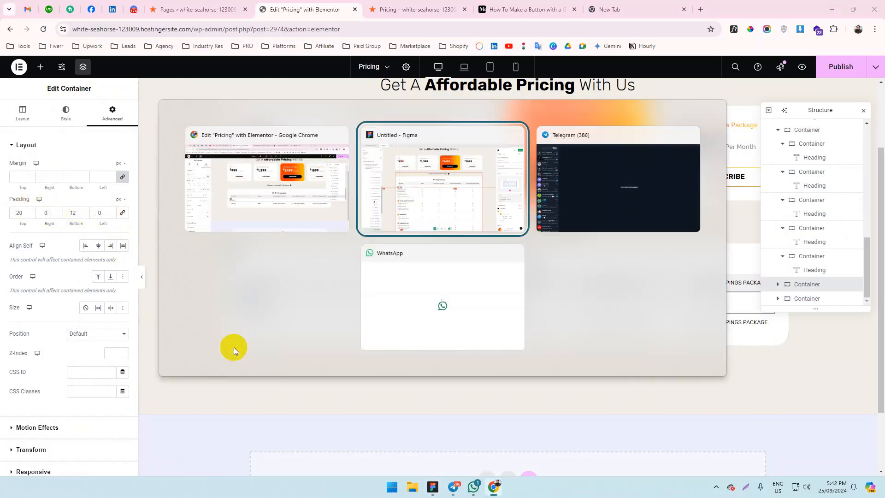
click(180, 246)
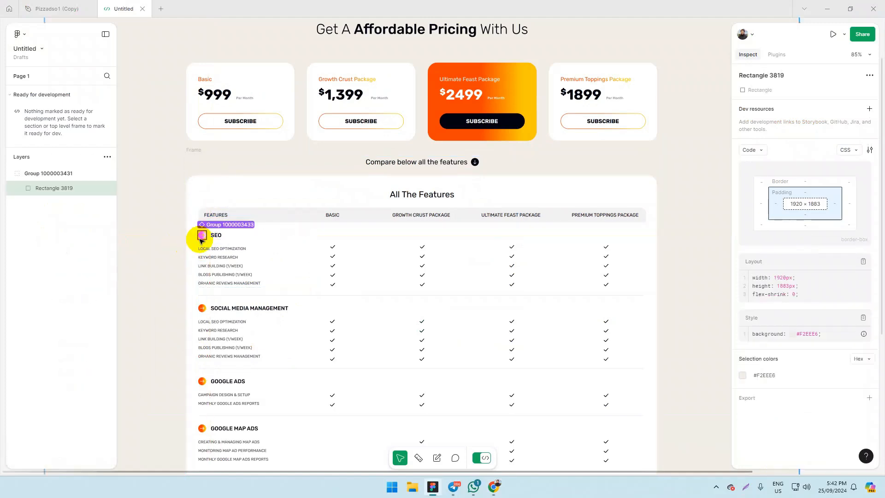
key(alt+Tab)
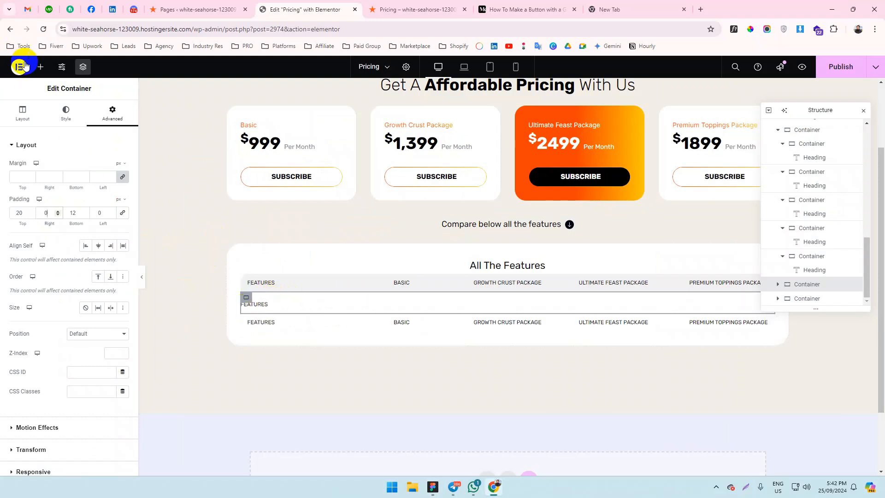
right_click(571, 229)
click(580, 268)
right_click(267, 303)
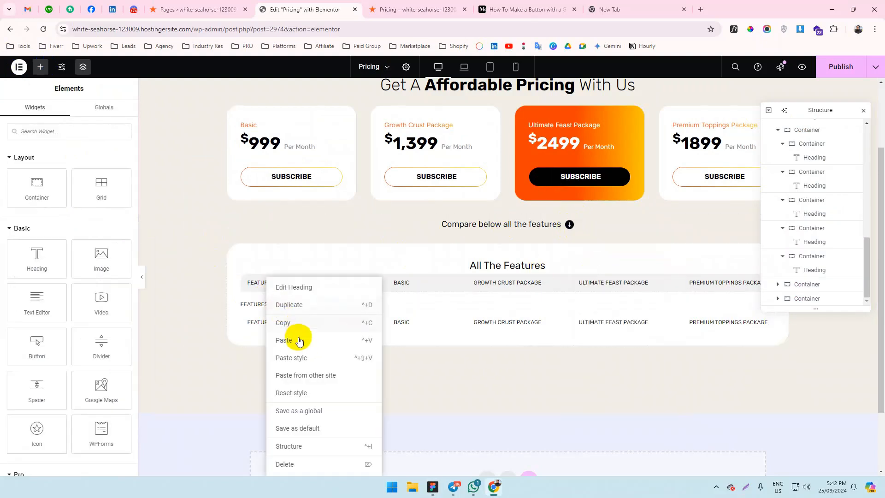
click(298, 341)
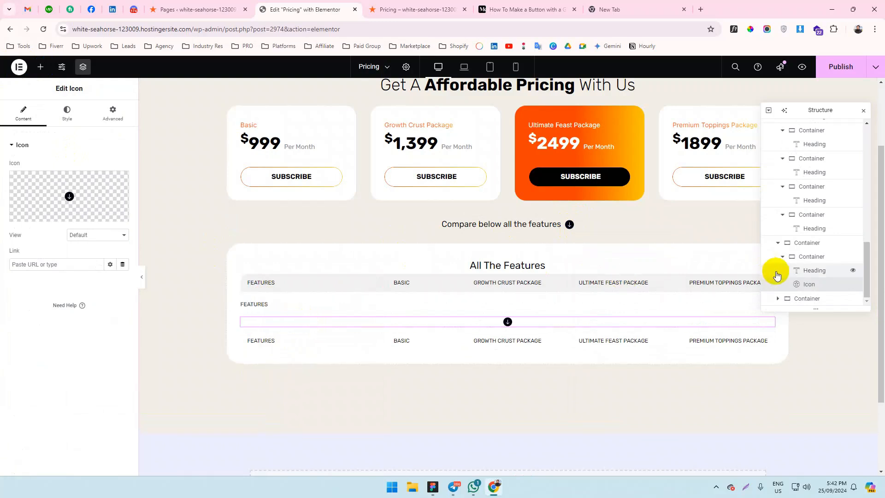
Move the pasted icon above the Features heading inside the second row's cell container.
mouse_move(805, 284)
mouse_down()
mouse_move(810, 272)
mouse_move(814, 291)
mouse_up()
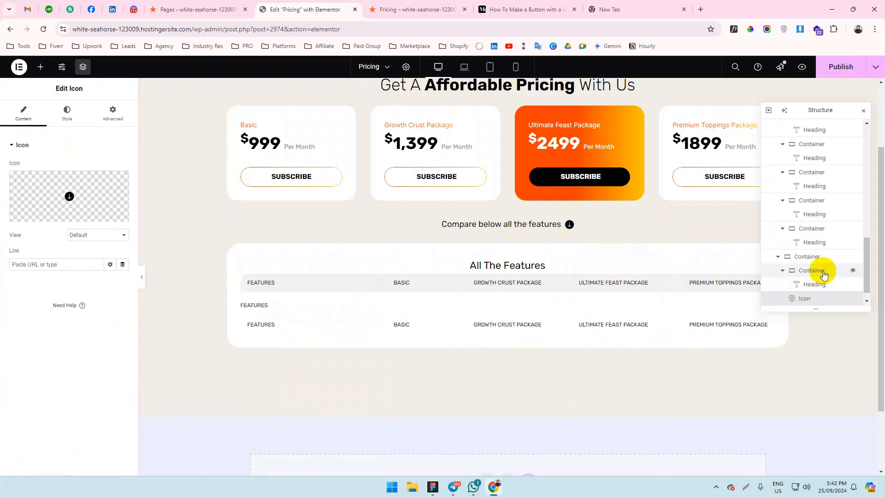
scroll(815, 284, down, 1)
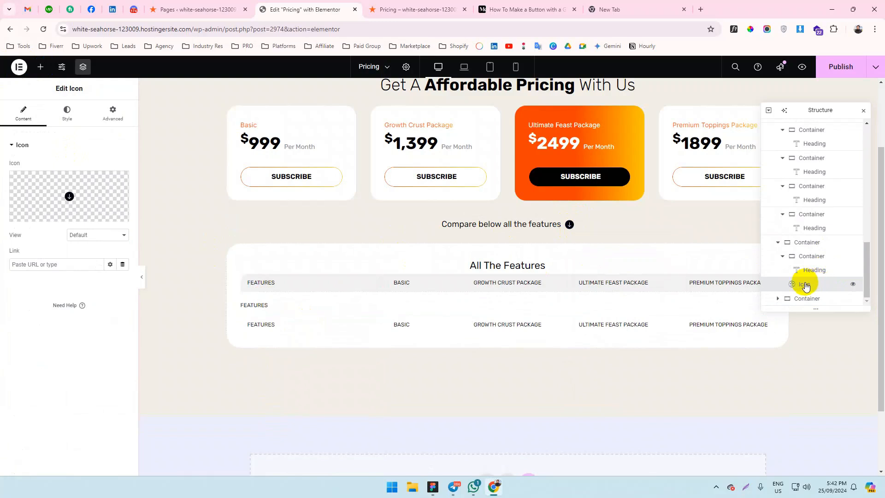
drag(806, 286, 813, 278)
scroll(814, 278, down, 1)
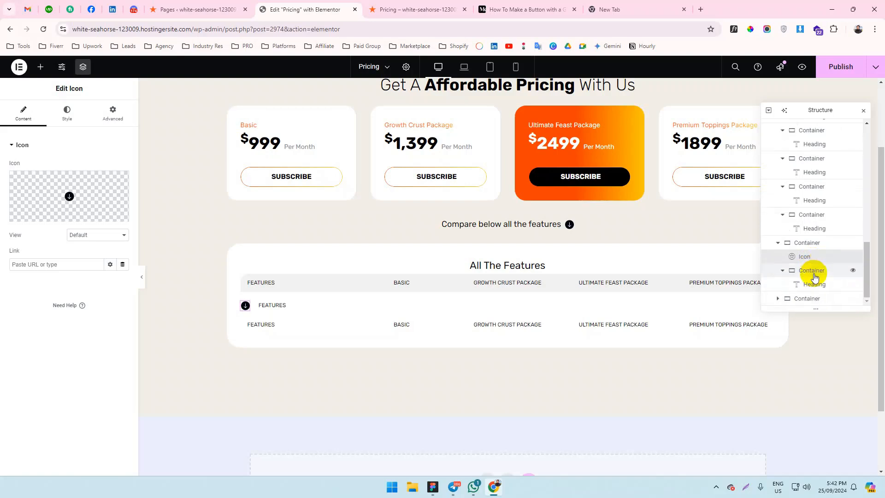
drag(787, 257, 819, 283)
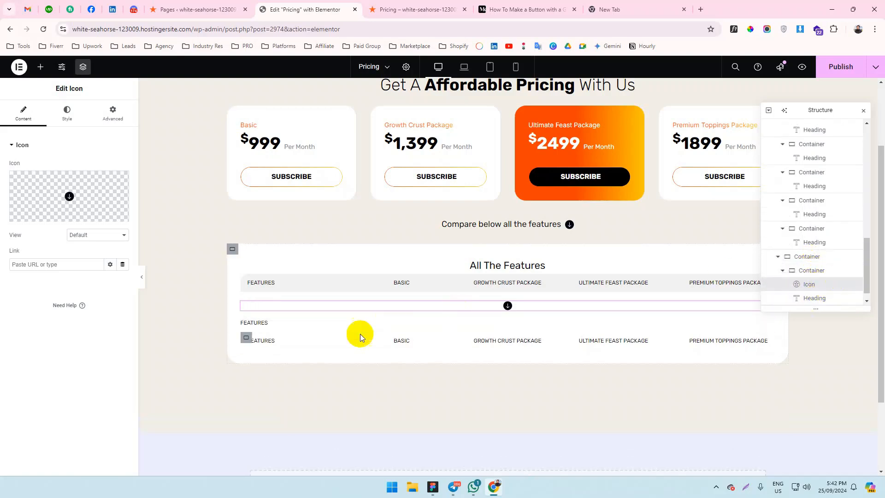
Set the second row's cell container to row direction with items aligned to the center.
click(811, 270)
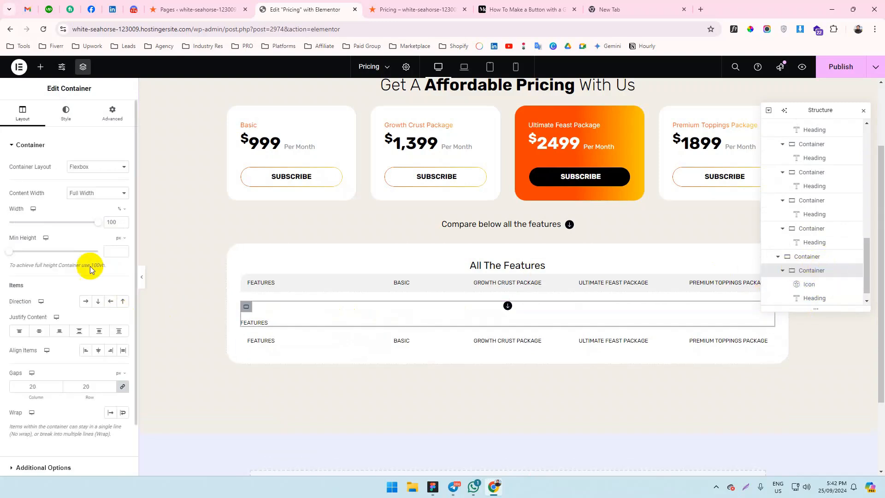
click(88, 301)
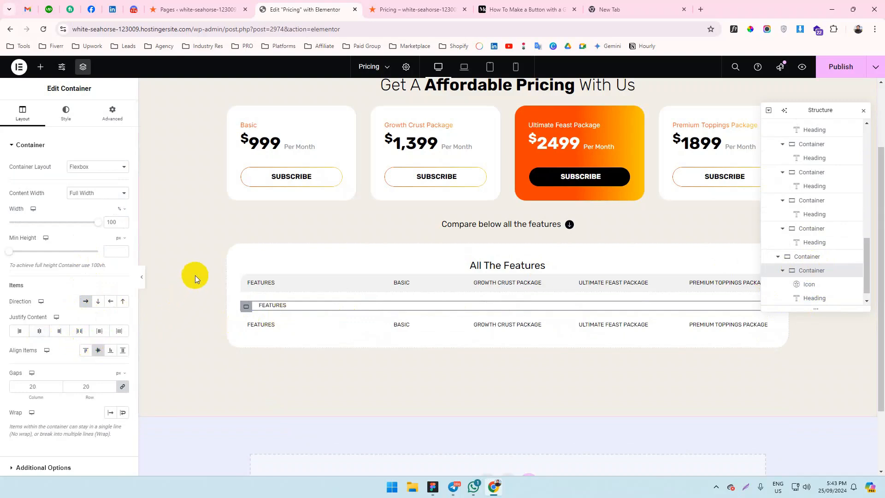
click(260, 325)
mouse_move(260, 325)
mouse_down()
mouse_move(245, 304)
mouse_move(255, 310)
mouse_up()
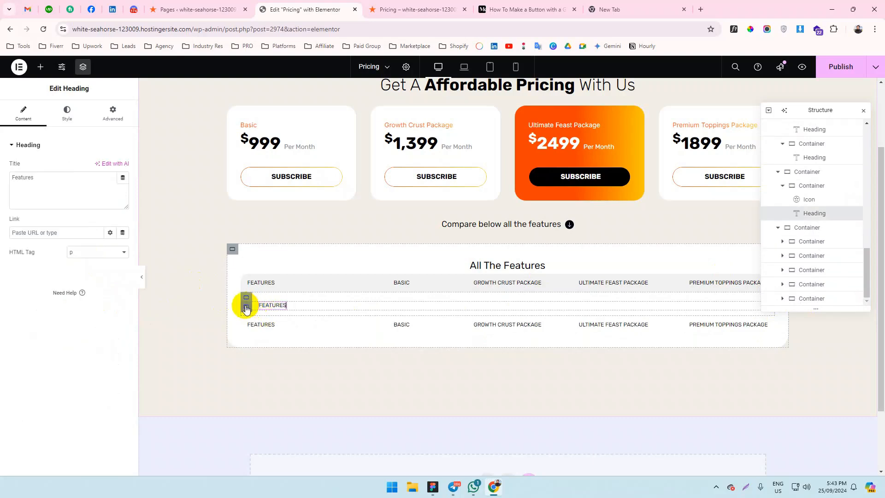
Replace the second row's icon with the uploaded file arrow right.svg.
click(809, 199)
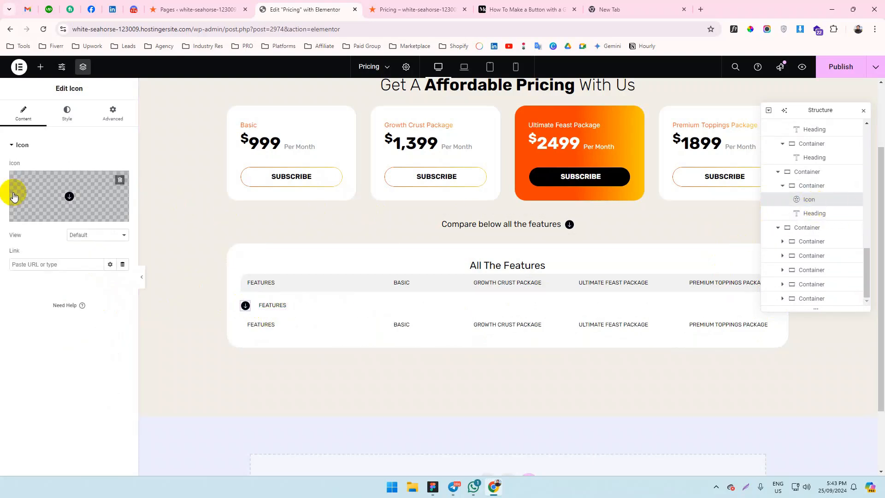
click(98, 217)
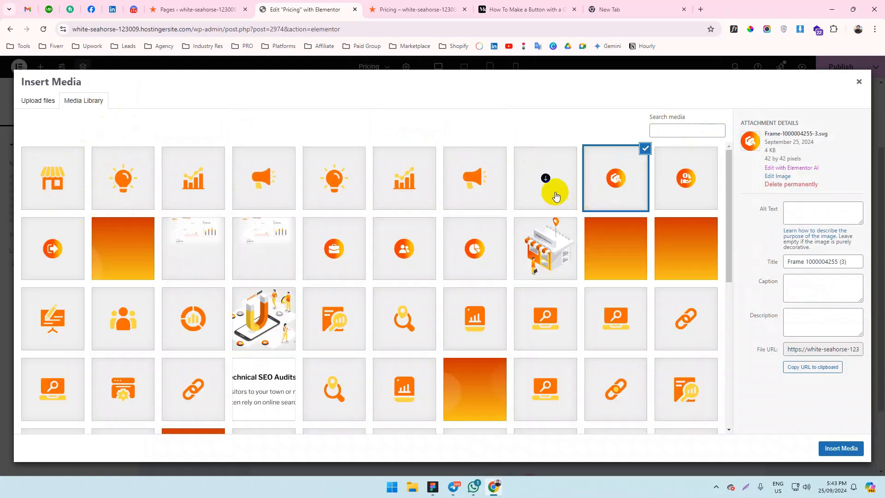
click(38, 100)
click(460, 251)
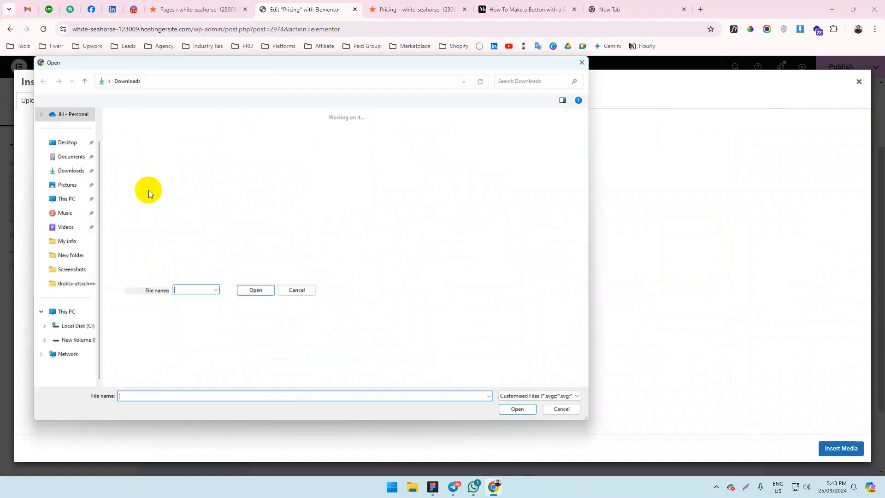
double_click(181, 144)
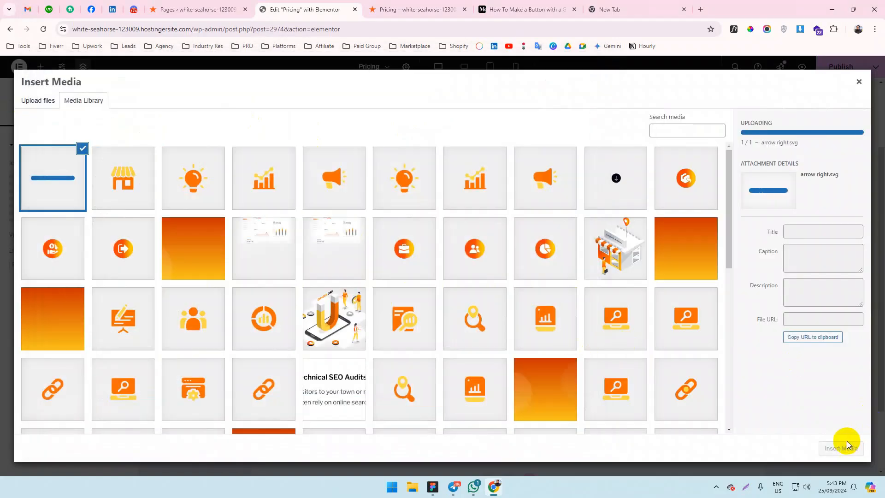
click(841, 448)
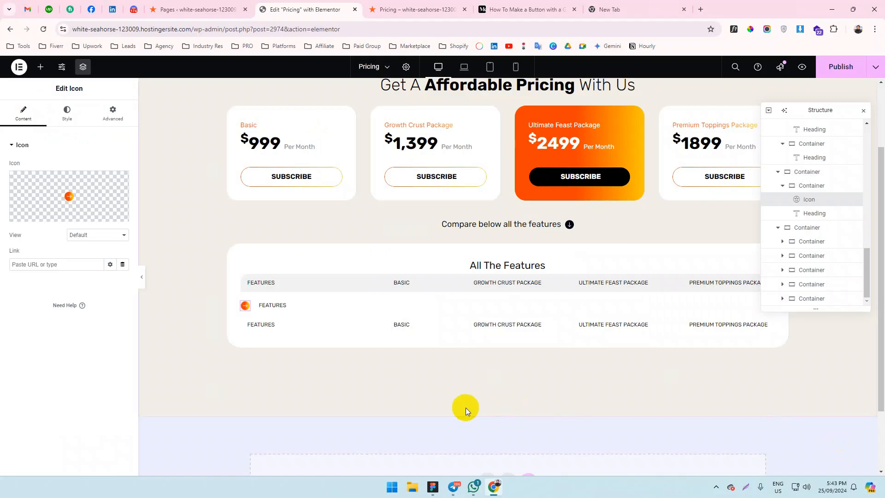
Check the spacing between the SEO icon and text in Figma, and set the icon and heading container's gaps to 12 px.
key(alt+Tab)
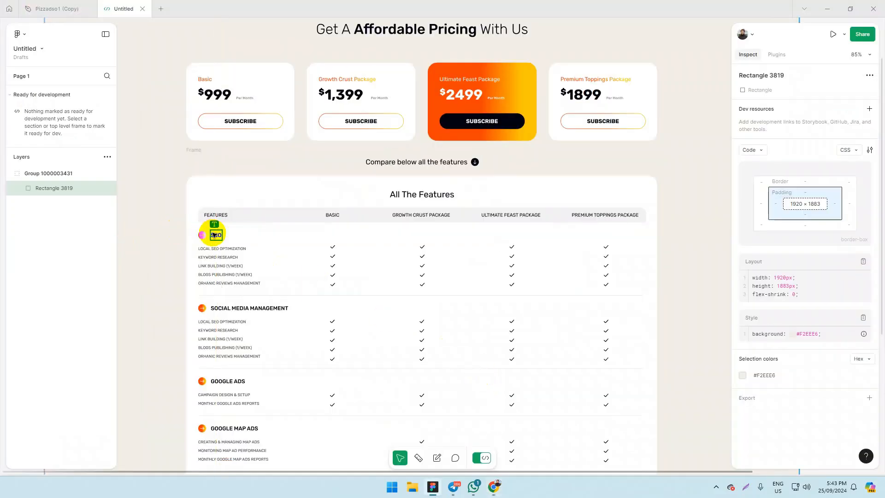
click(214, 235)
key(alt+Tab)
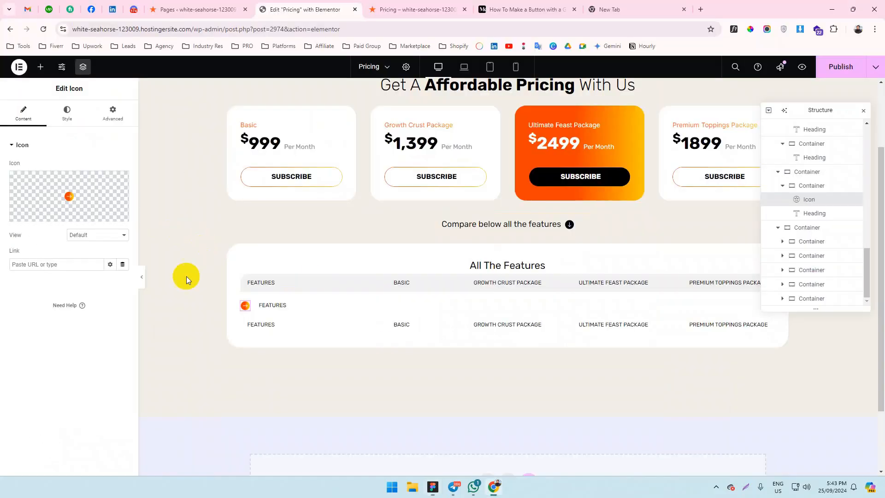
click(808, 189)
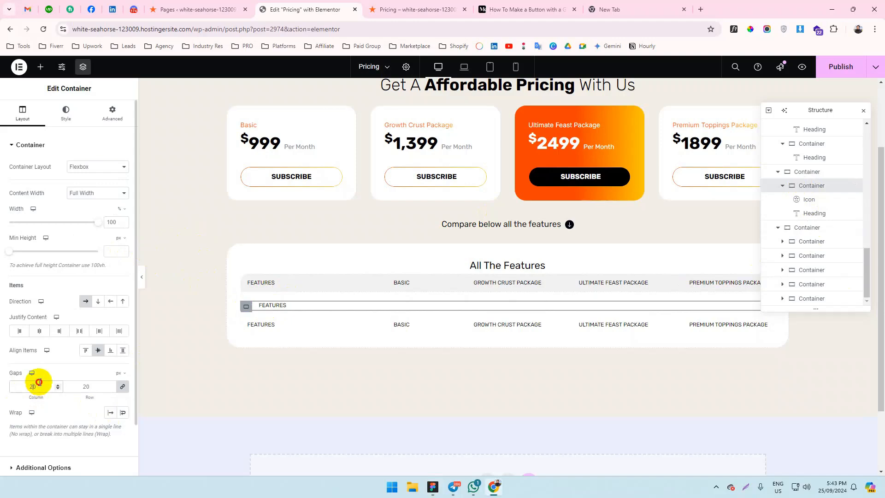
key(alt+Tab)
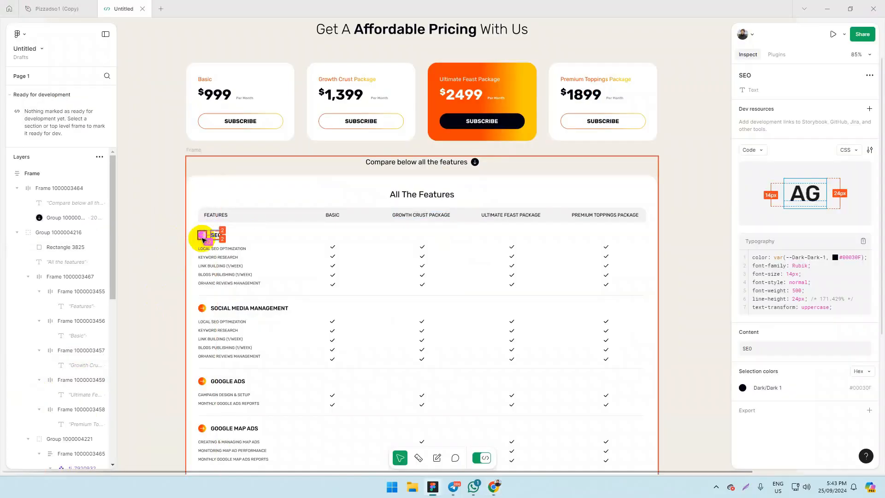
key(alt+Tab)
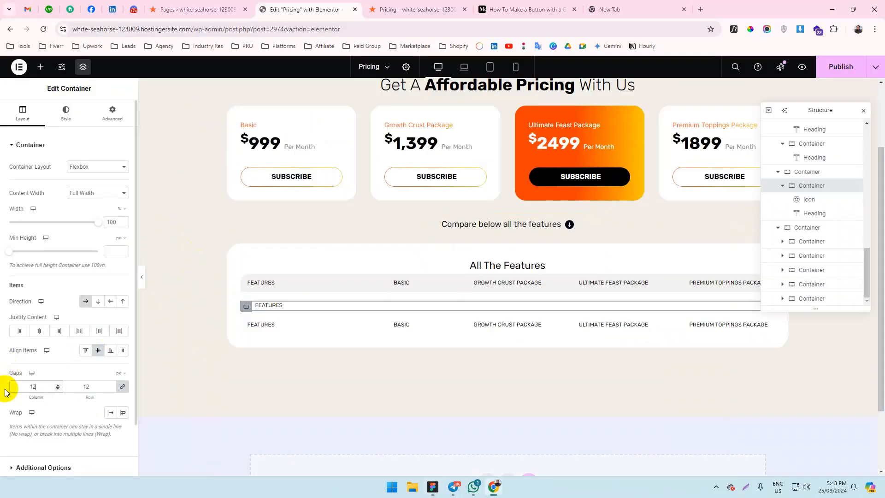
Inspect the SEO text's typography in Figma and change the second row's heading text in Elementor to SEO.
key(alt+Tab)
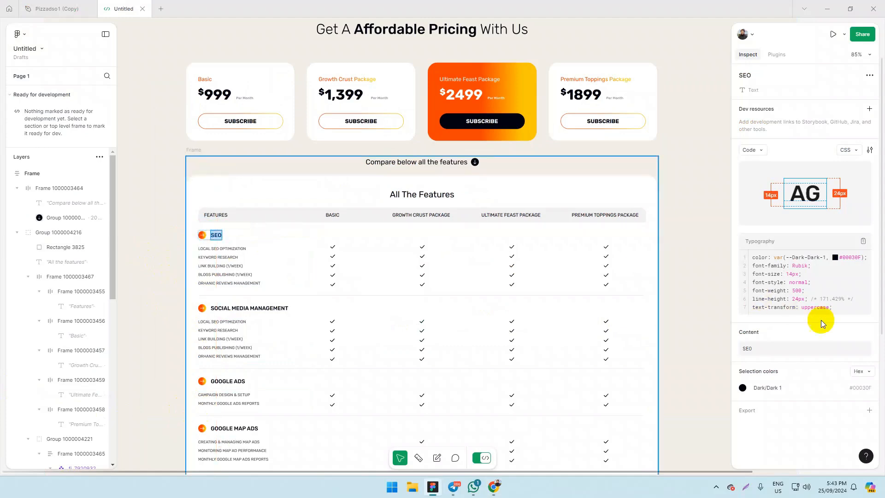
click(790, 273)
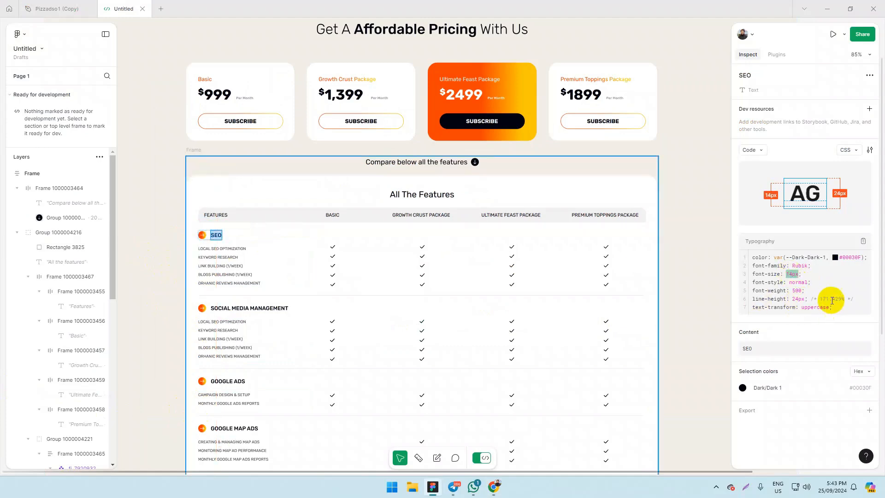
key(alt+Tab)
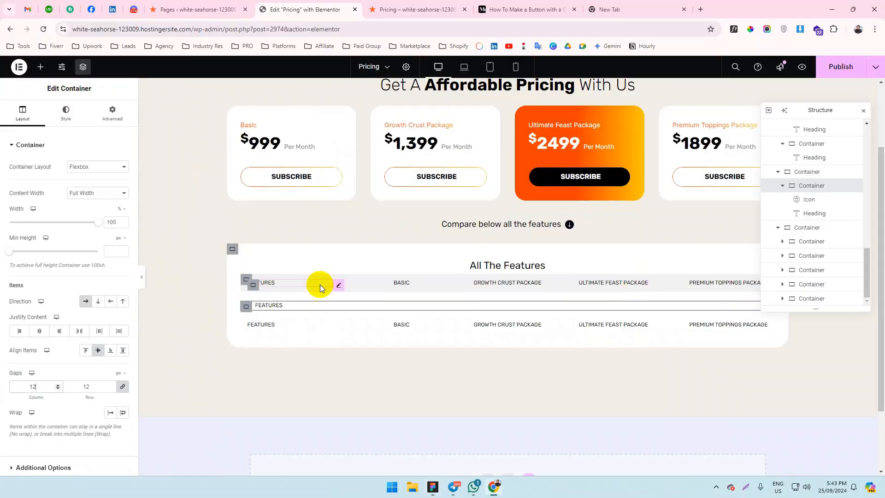
click(278, 306)
drag(43, 174, 1, 169)
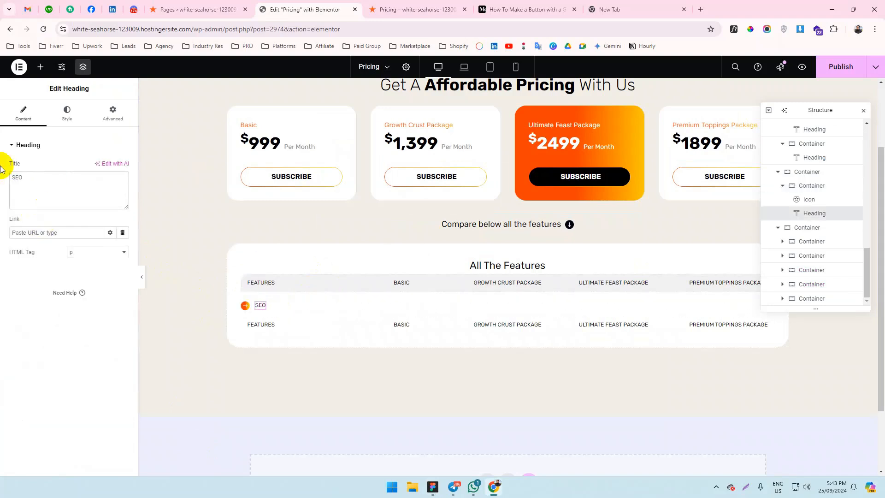
Set the SEO heading's typography to size 14 px, weight 500 (Medium) and line height 1.71 em.
click(69, 113)
click(122, 205)
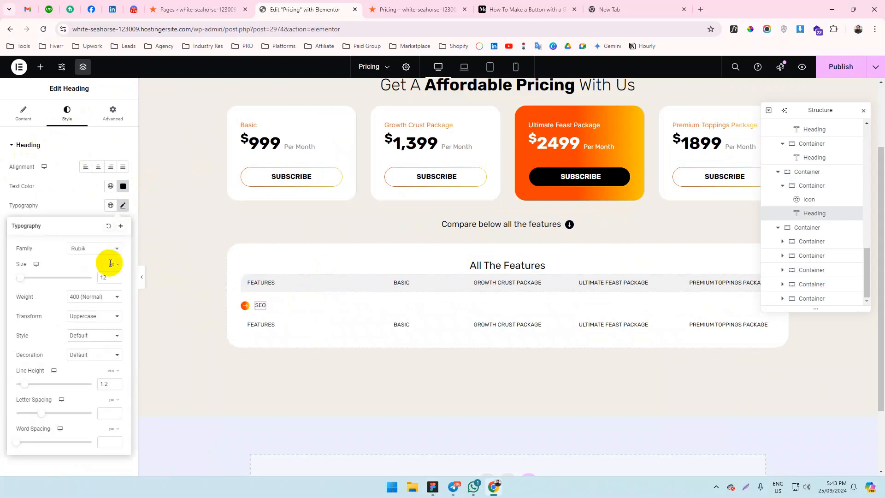
click(95, 296)
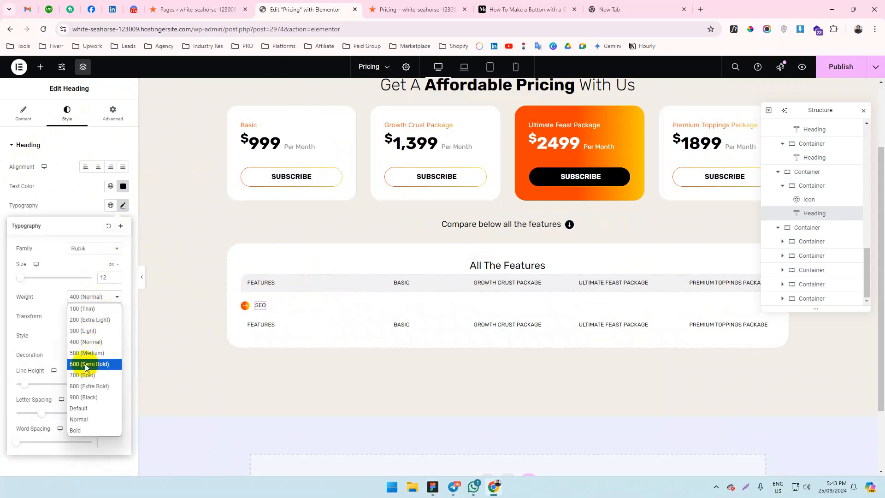
click(88, 354)
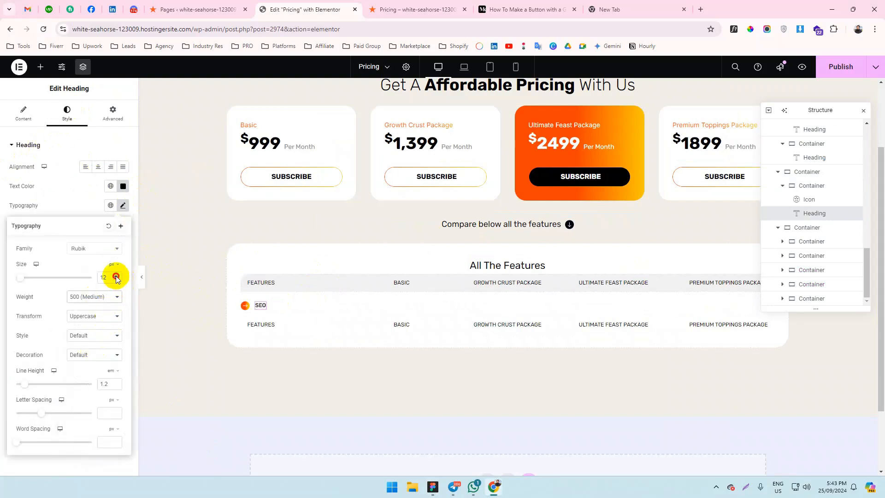
click(117, 386)
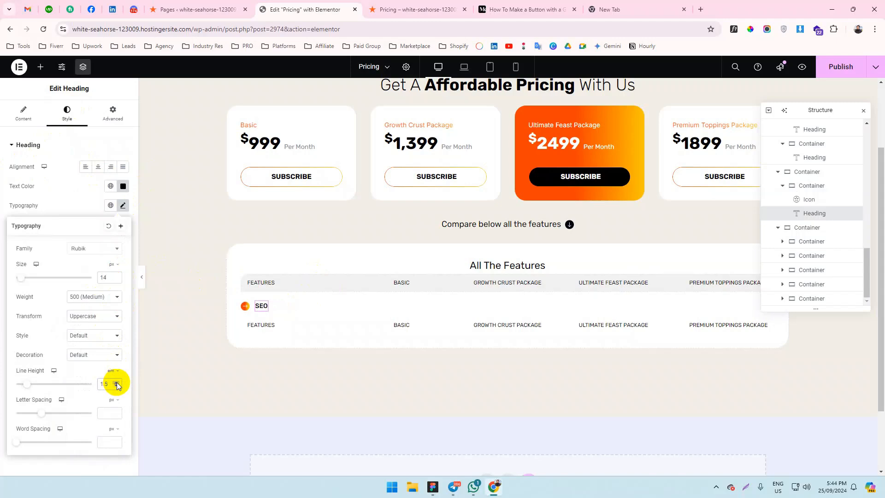
key(alt+Tab)
key(alt+Tab)
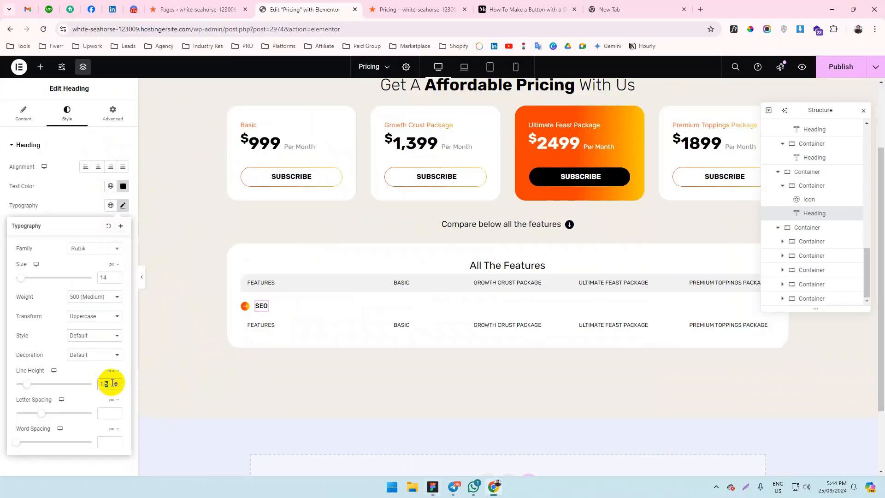
text(71)
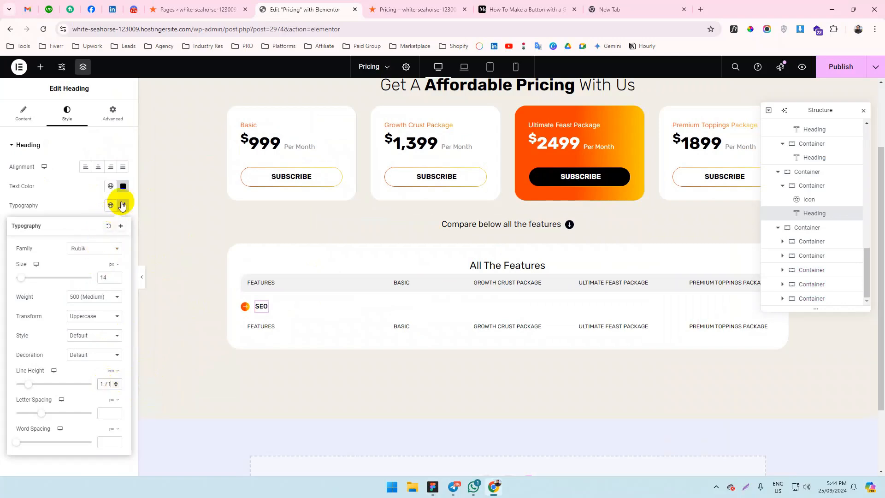
click(123, 207)
Check the spacing around the SEO list in Figma, publish the Elementor page, and set the SEO row container's bottom padding to 0 px.
key(alt+Tab)
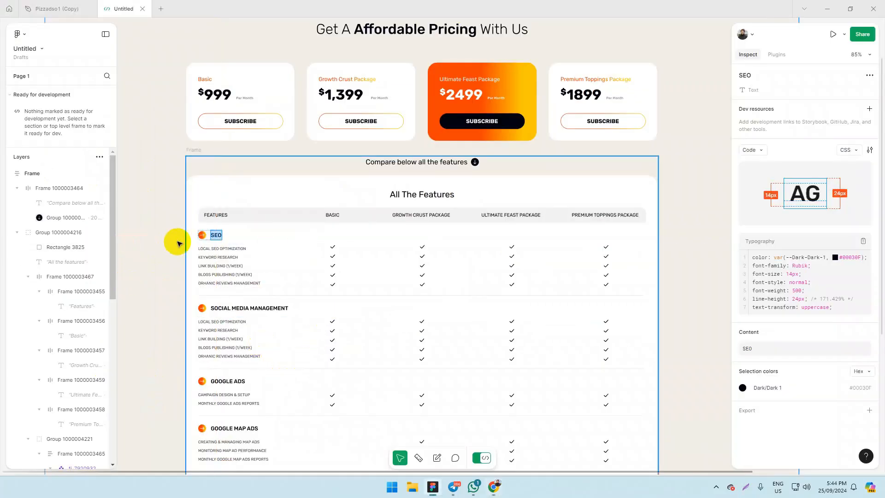
click(210, 251)
key(alt+Tab)
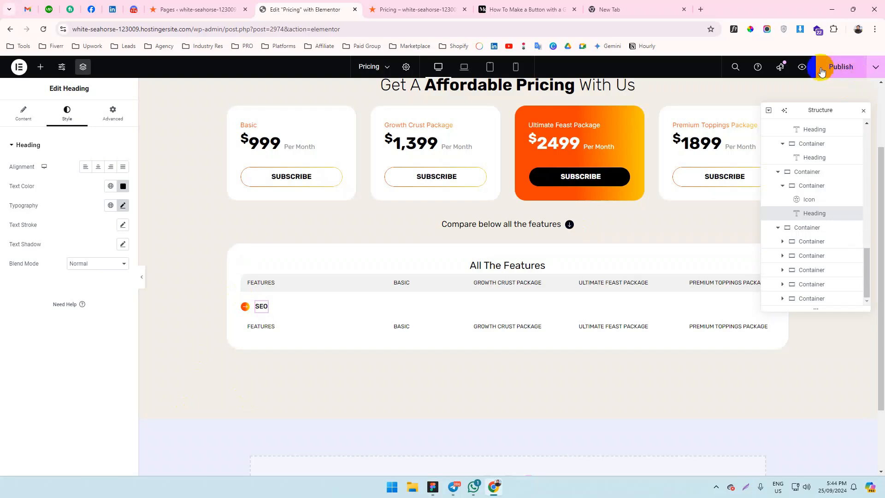
click(847, 69)
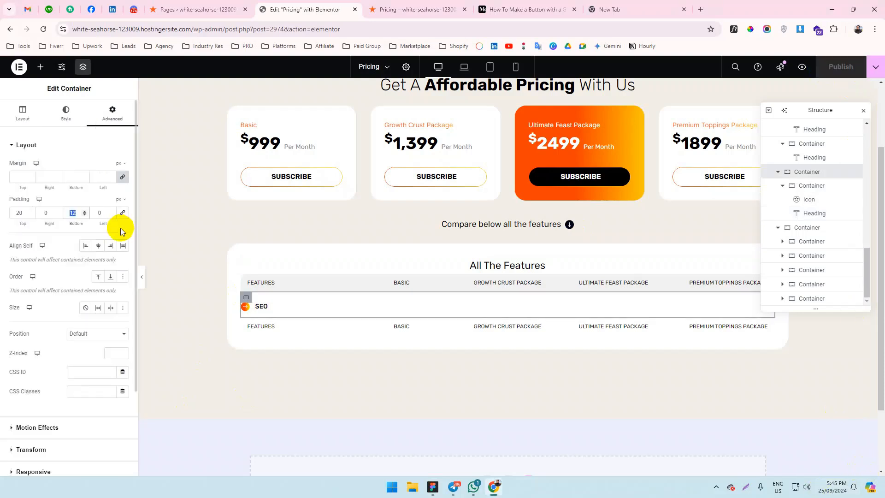
text(0)
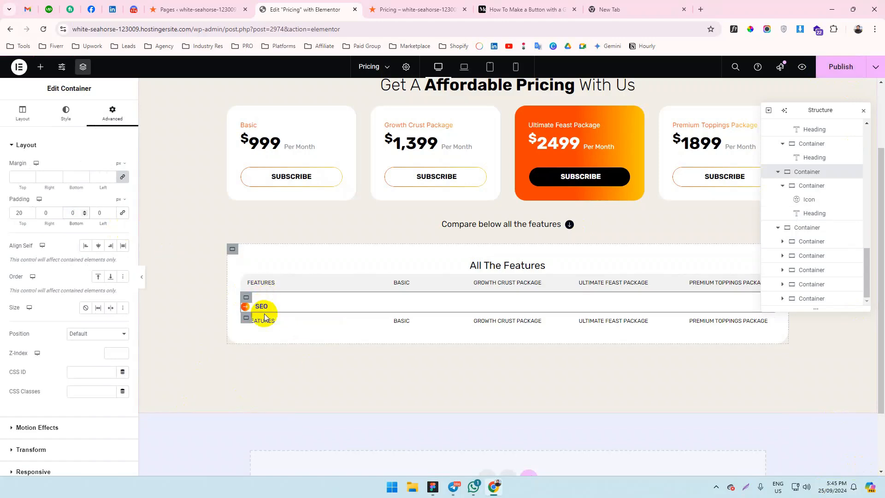
In Figma, export the check mark icon in the SEO section's Basic column as an SVG.
key(alt+Tab)
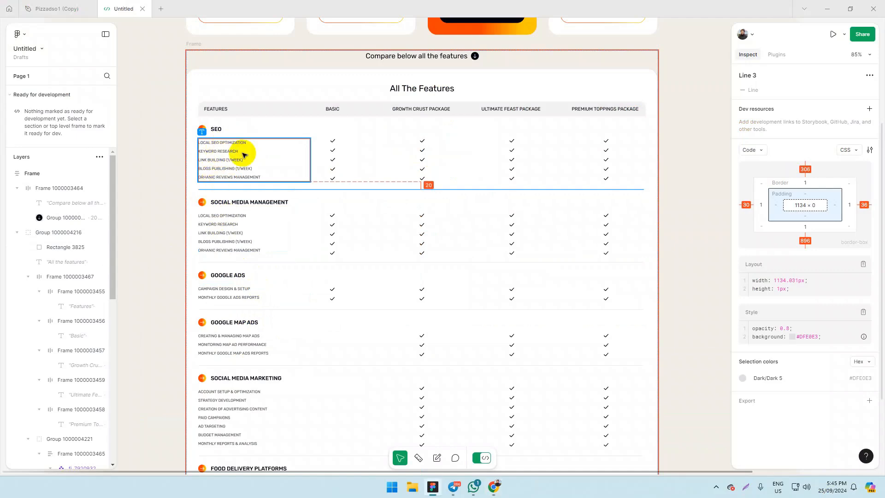
key(alt+Tab)
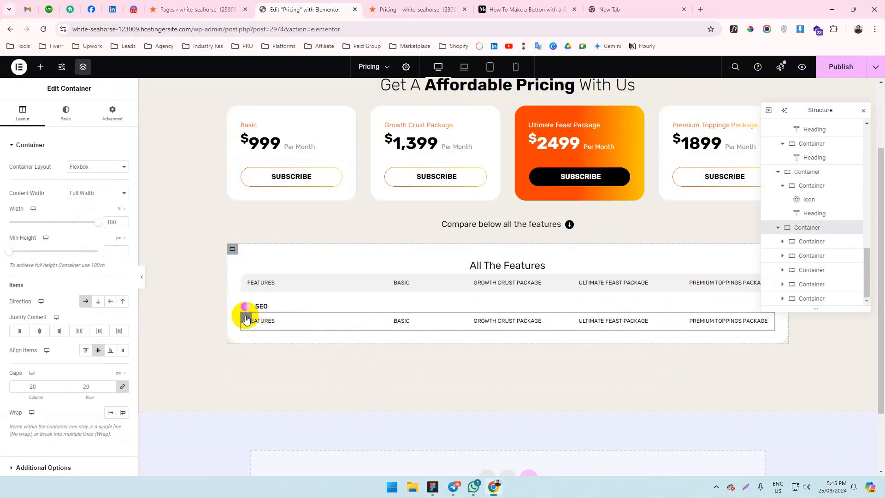
key(alt+Tab)
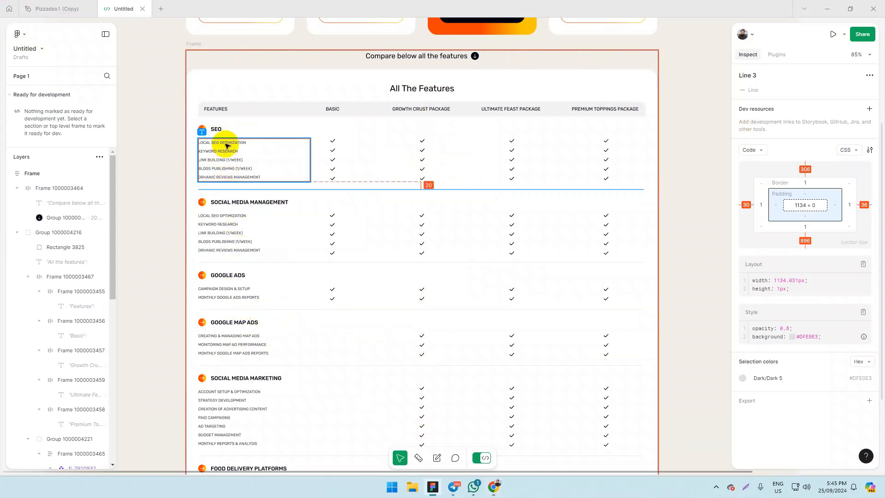
click(335, 143)
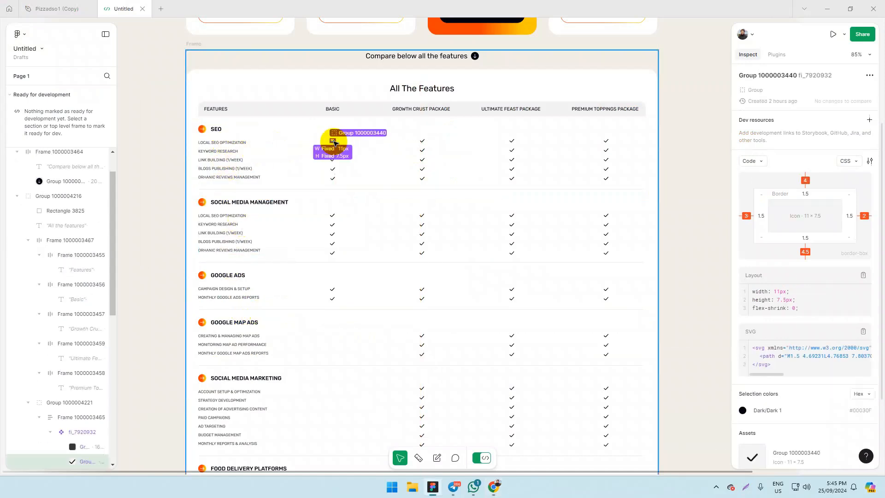
scroll(786, 383, down, 3)
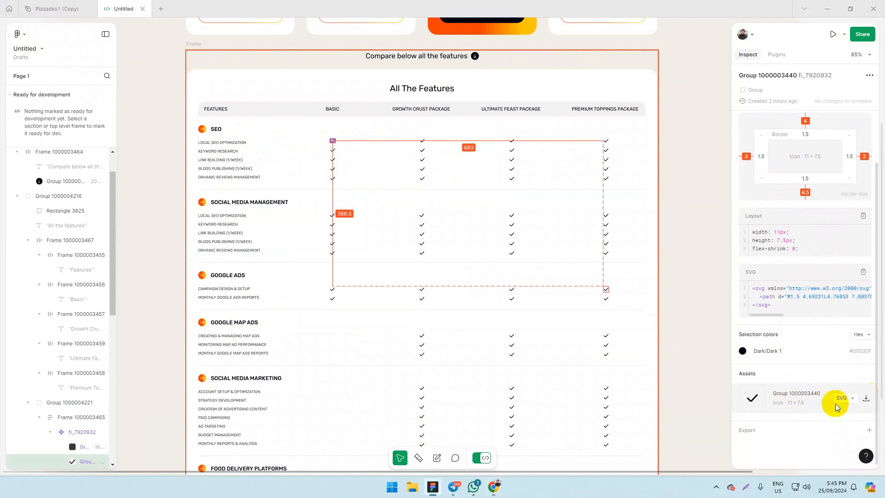
click(866, 399)
click(364, 232)
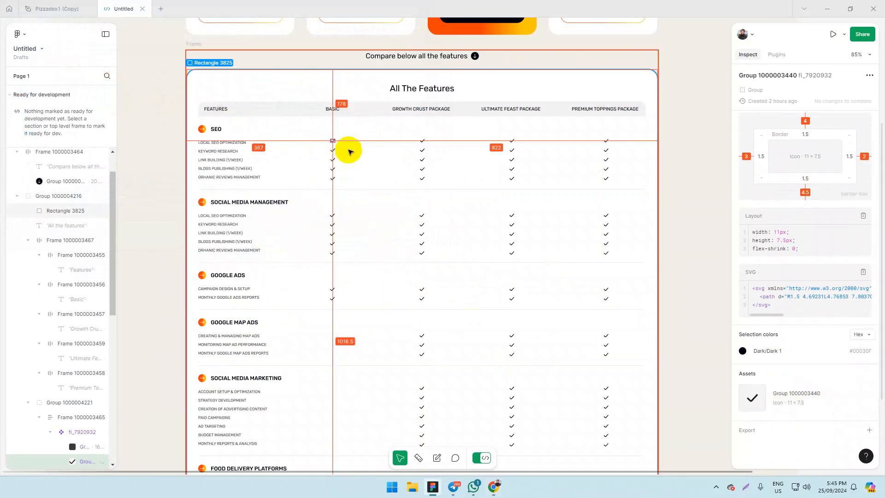
Inspect the Local SEO Optimization text's typography in Figma and set the third row's Features heading in Elementor to size 10 px.
click(222, 144)
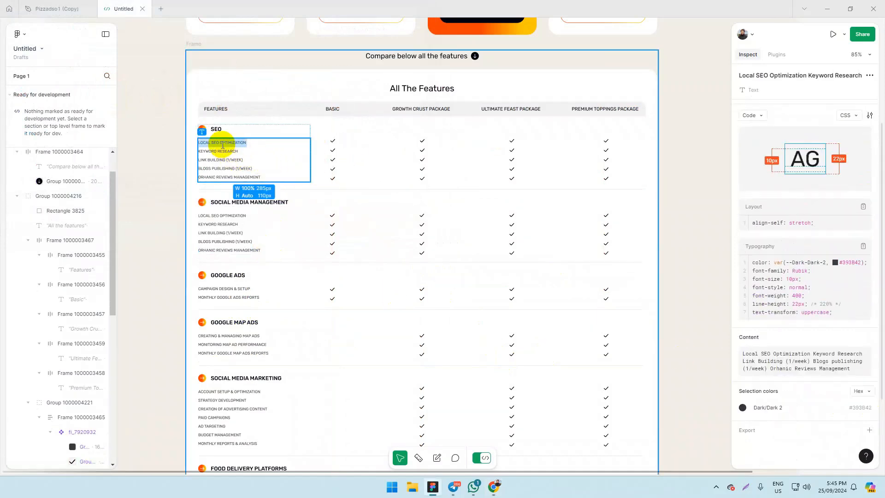
click(790, 279)
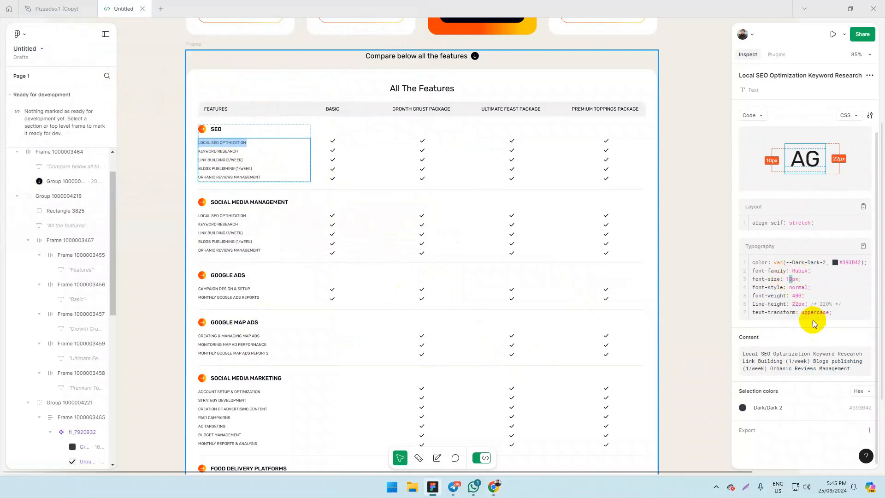
key(alt+Tab)
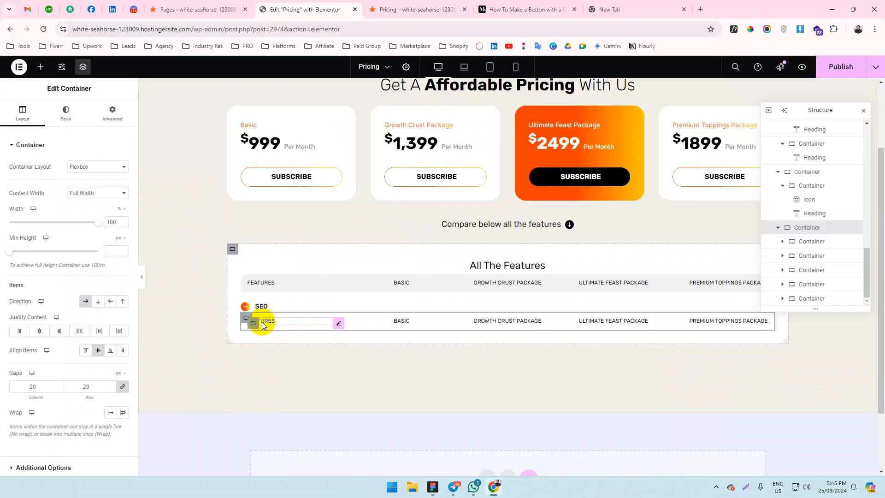
click(264, 325)
click(66, 113)
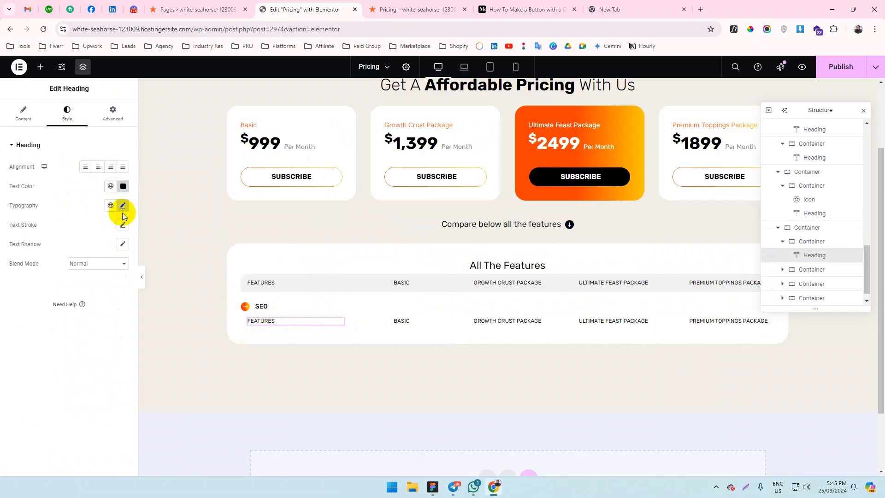
click(123, 211)
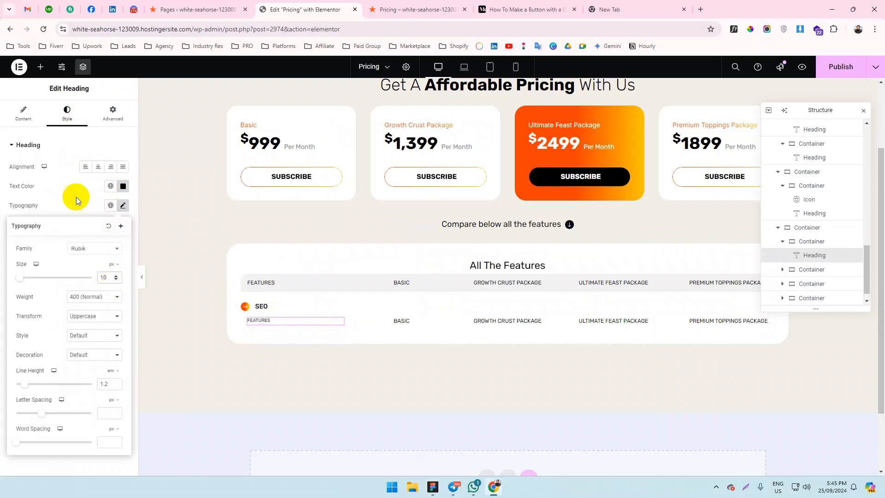
Change the third row's first heading text from the Figma list to Local SEO Optimization.
click(25, 113)
key(alt+Tab)
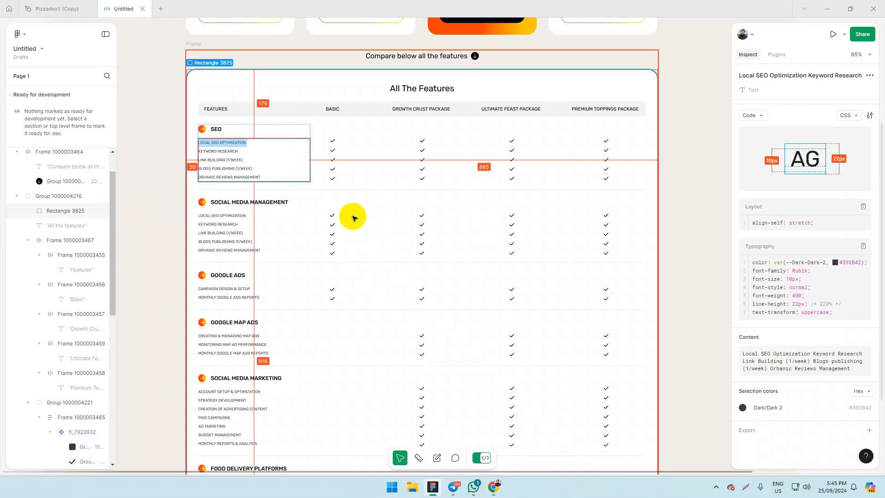
key(alt+Tab)
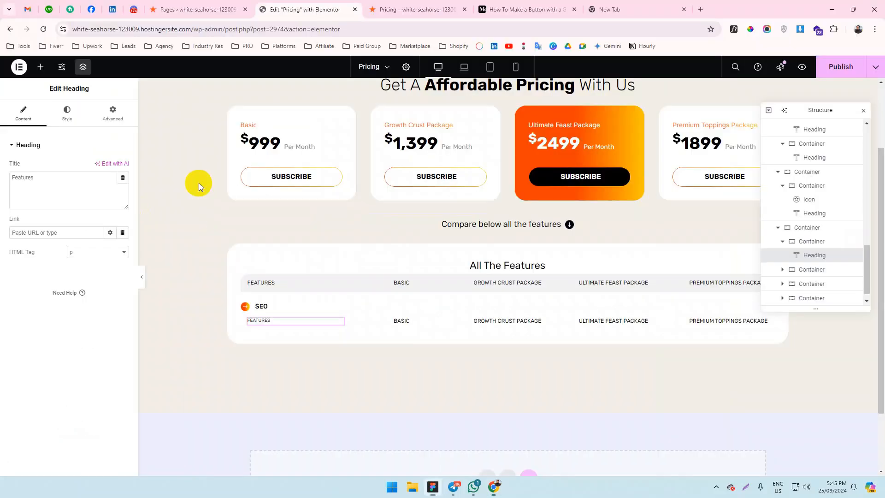
click(43, 175)
key(alt+Tab)
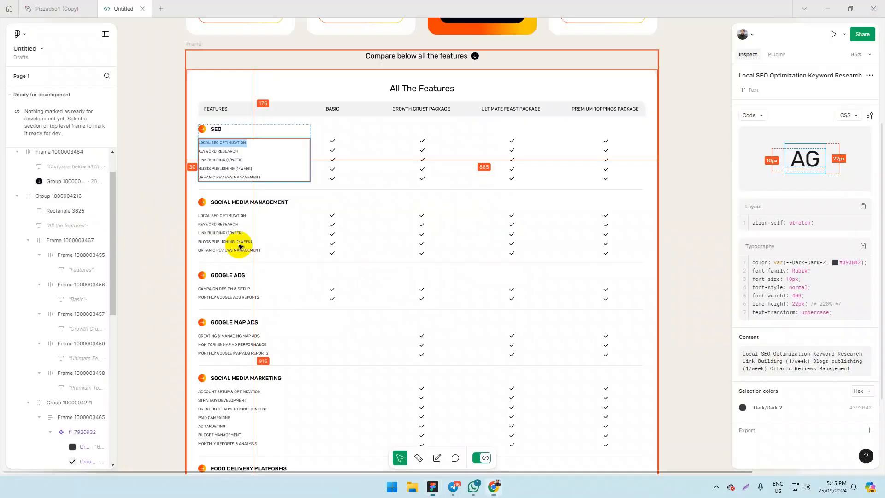
key(alt+Tab)
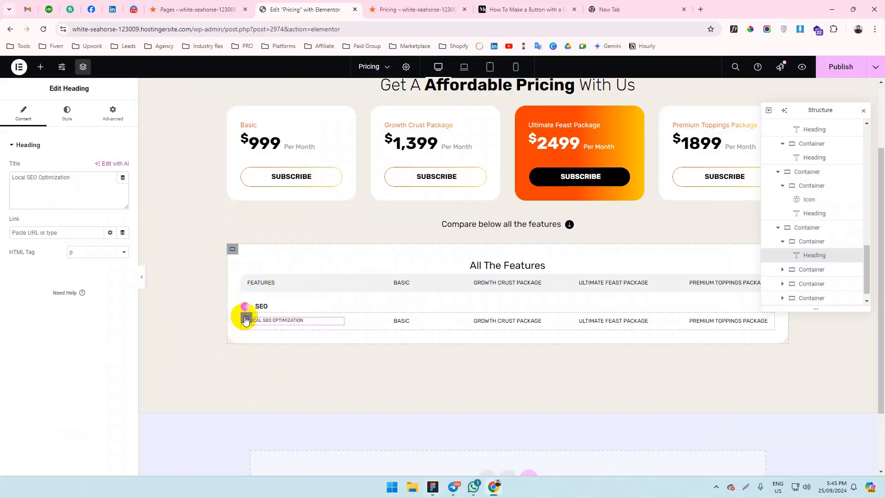
Set the Local SEO Optimization row container's left and bottom padding to 0 px, comparing the list spacing with the Figma design.
click(246, 319)
click(105, 117)
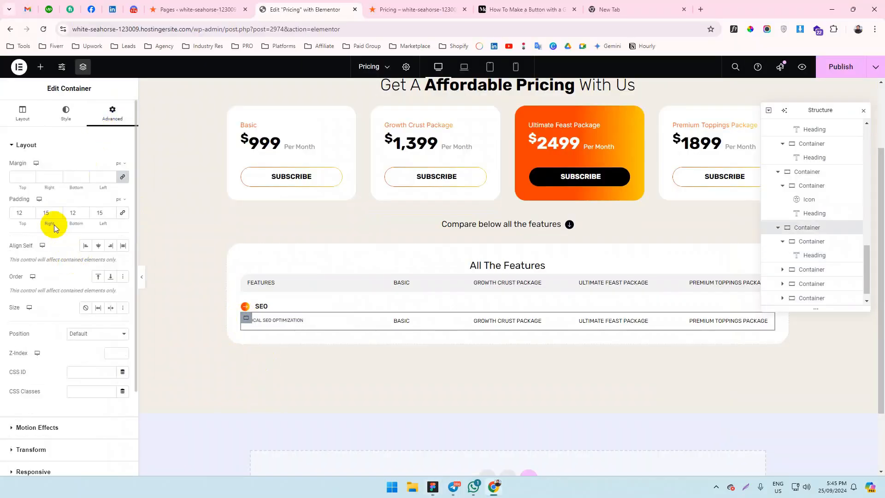
double_click(106, 208)
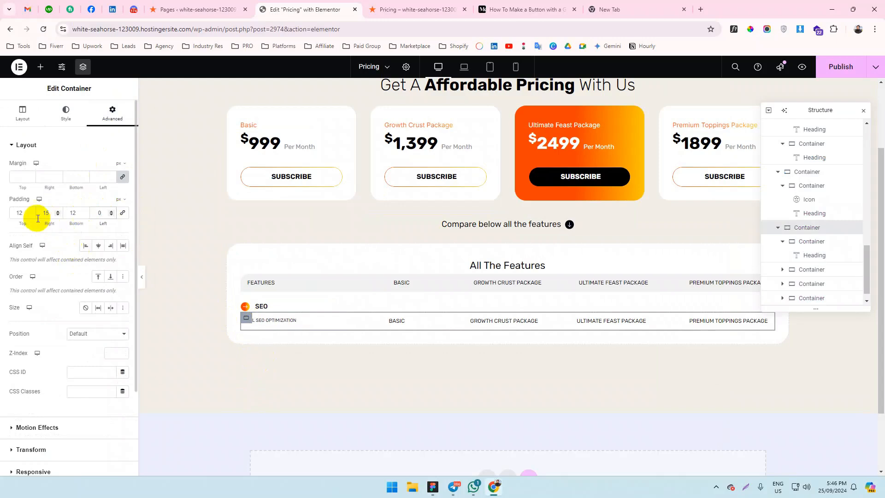
key(alt+Tab)
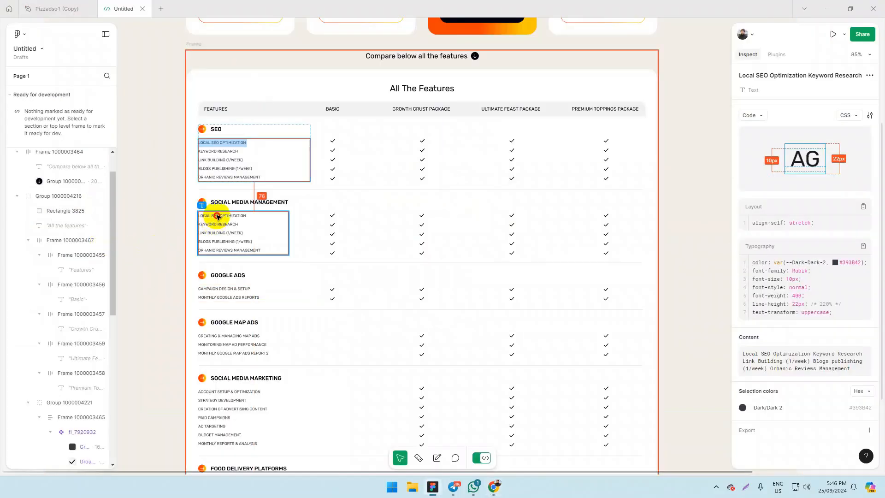
click(209, 216)
key(alt+Tab)
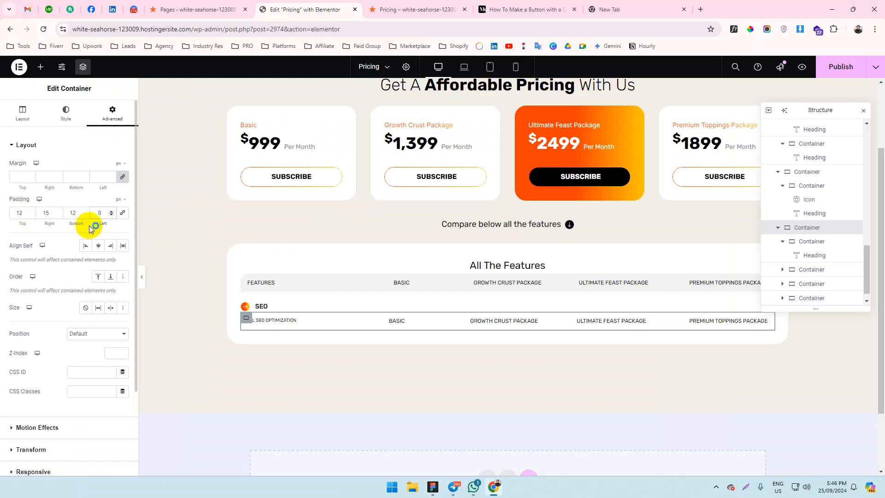
drag(81, 212, 45, 211)
text(0)
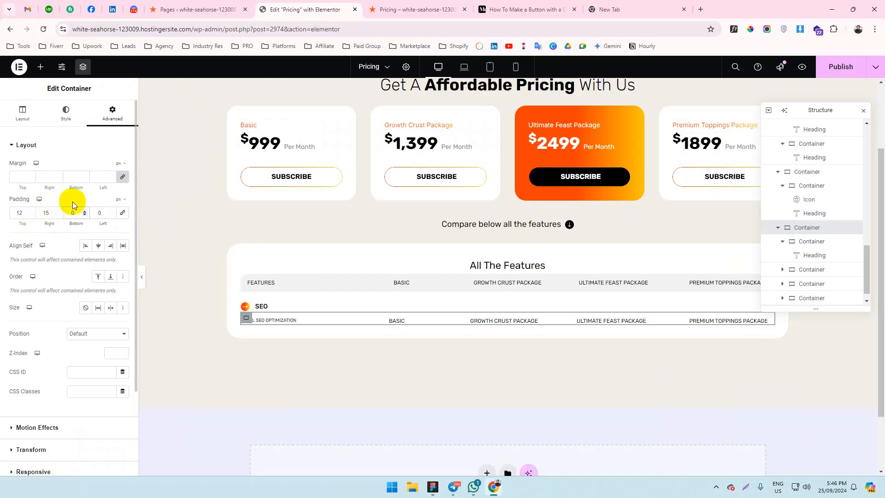
key(alt+Tab)
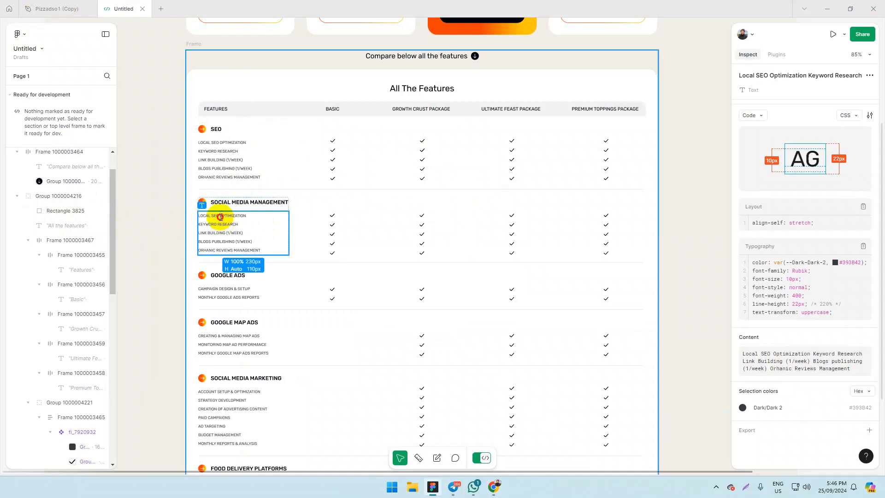
click(178, 227)
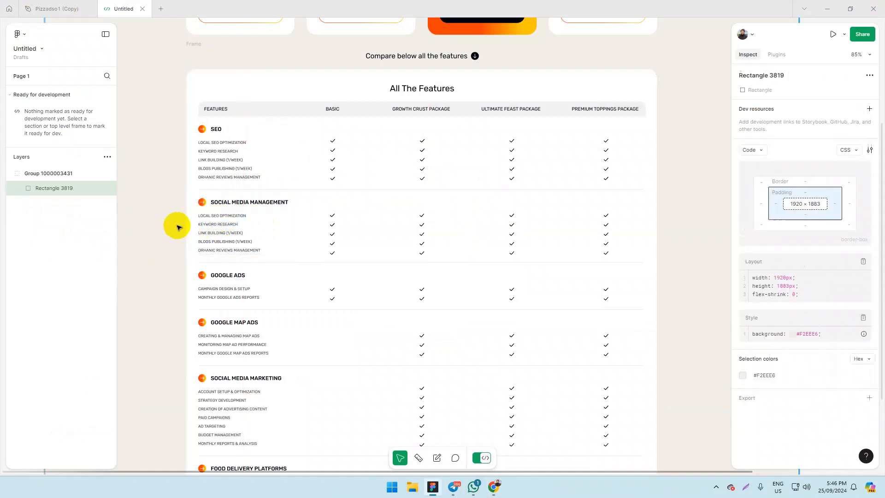
key(alt+Tab)
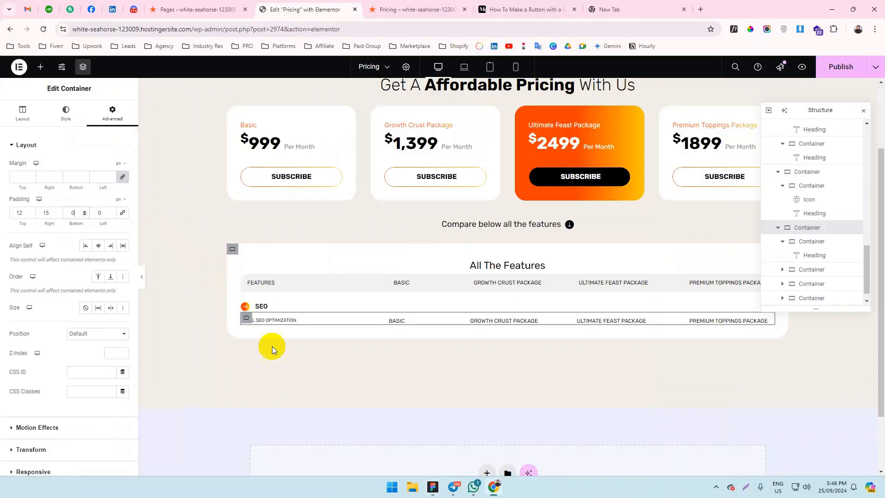
Inspect the SEO feature list's text in Figma and compare its placement with the Local SEO Optimization row in Elementor.
click(401, 322)
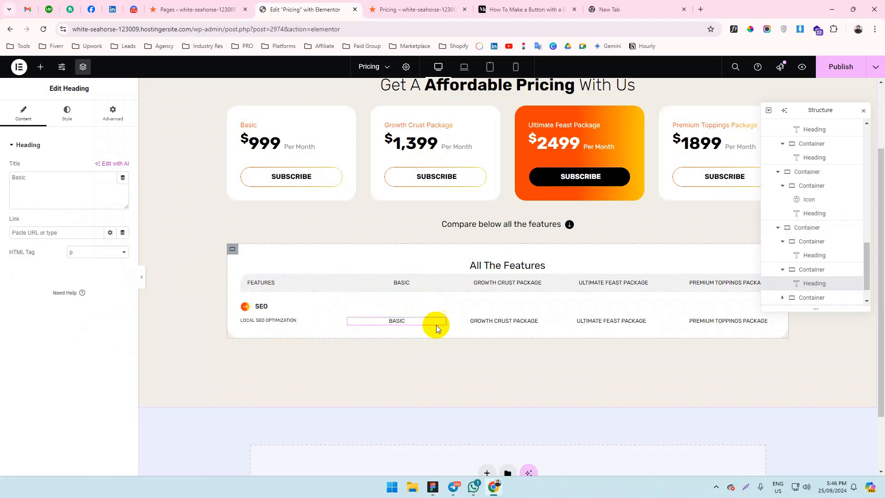
key(alt+Tab)
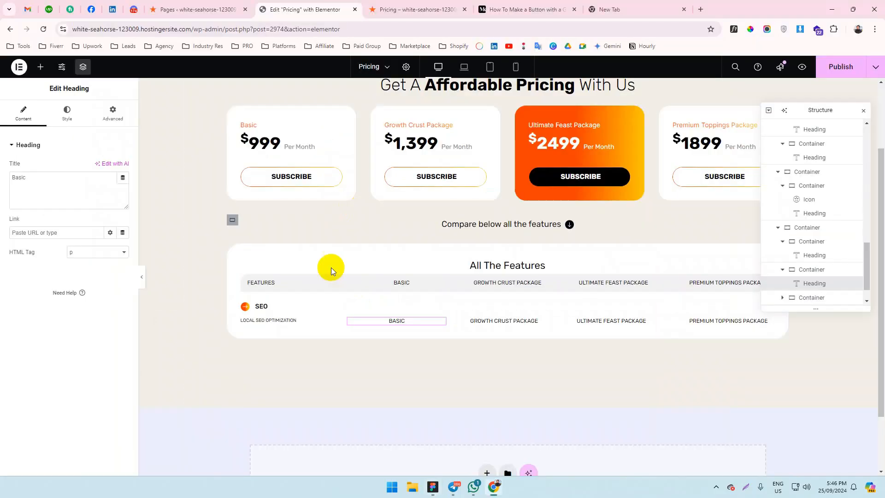
key(alt+Tab)
click(246, 320)
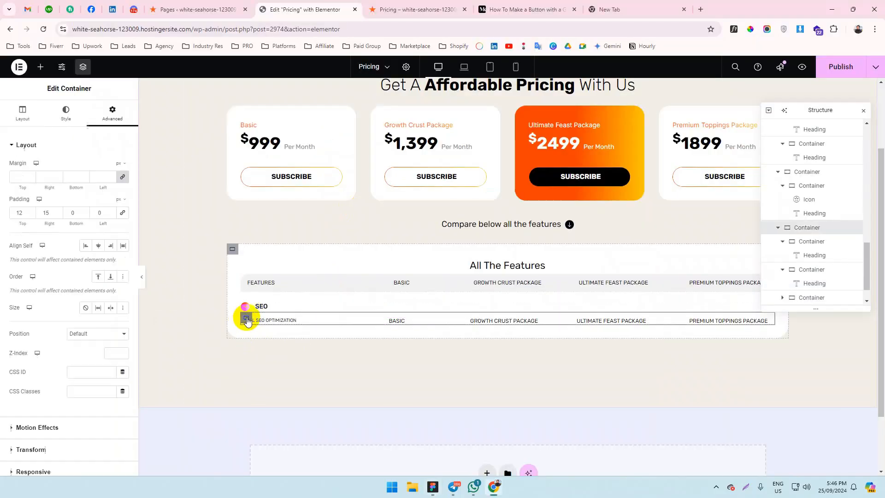
click(788, 245)
key(alt+Tab)
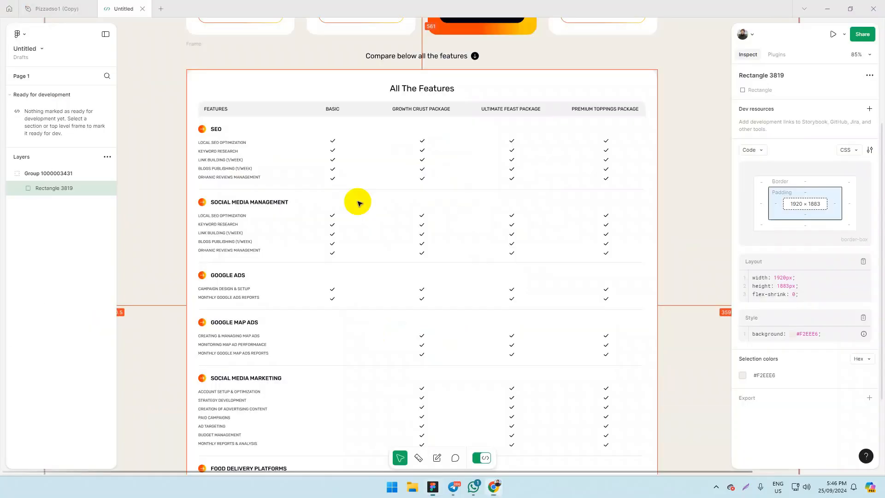
click(297, 143)
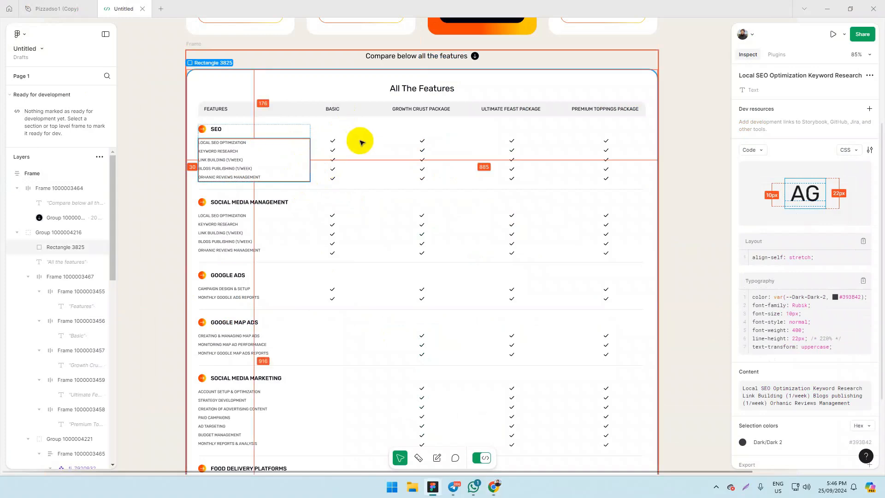
key(alt+Tab)
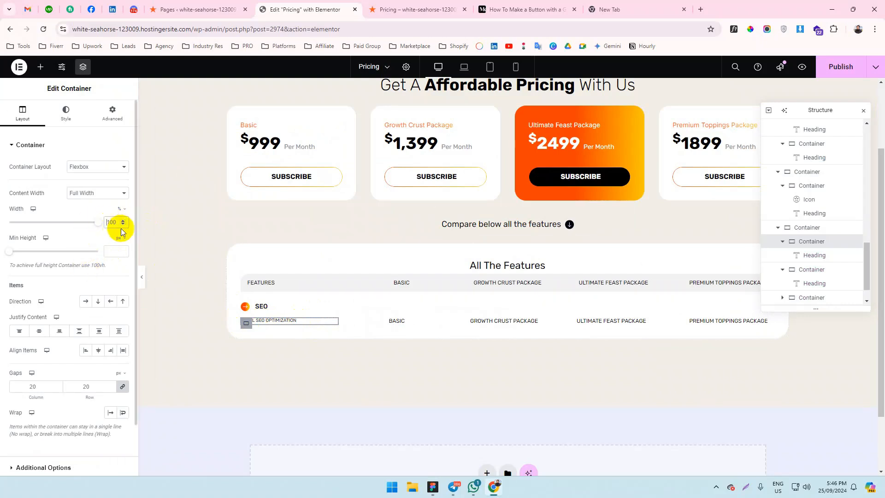
Replace the Basic heading in the Local SEO Optimization row with an Icon List widget.
click(397, 323)
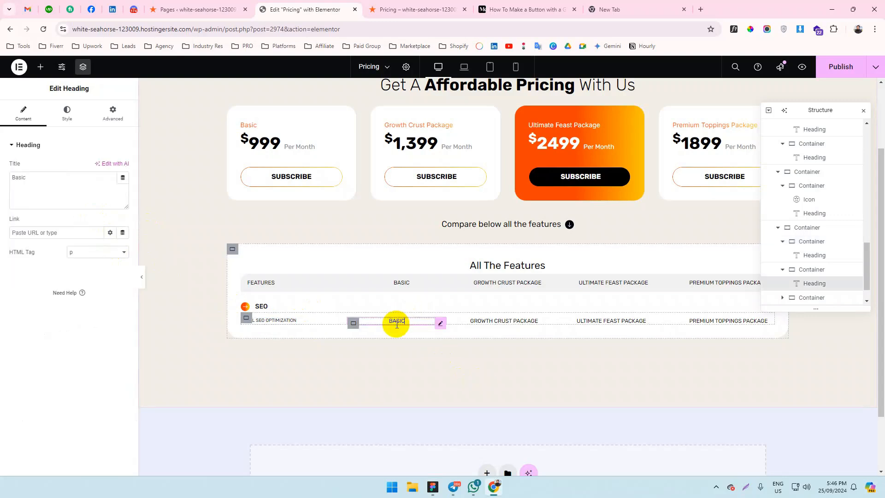
right_click(440, 323)
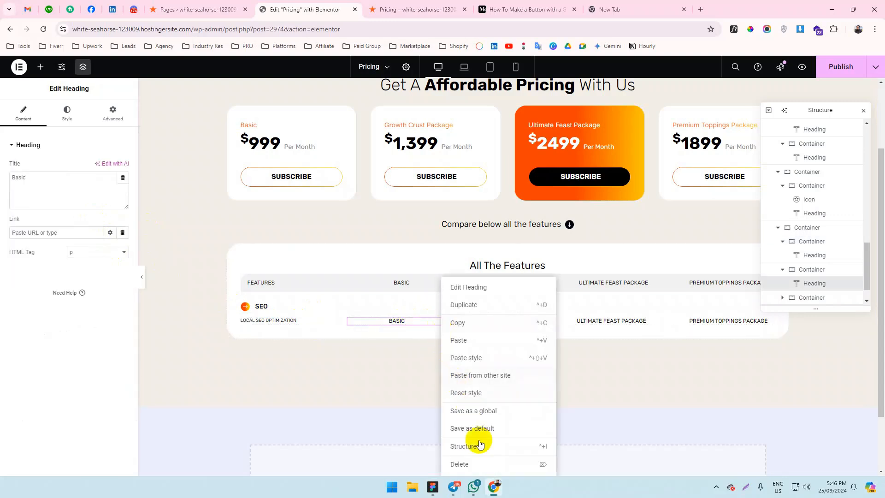
click(464, 462)
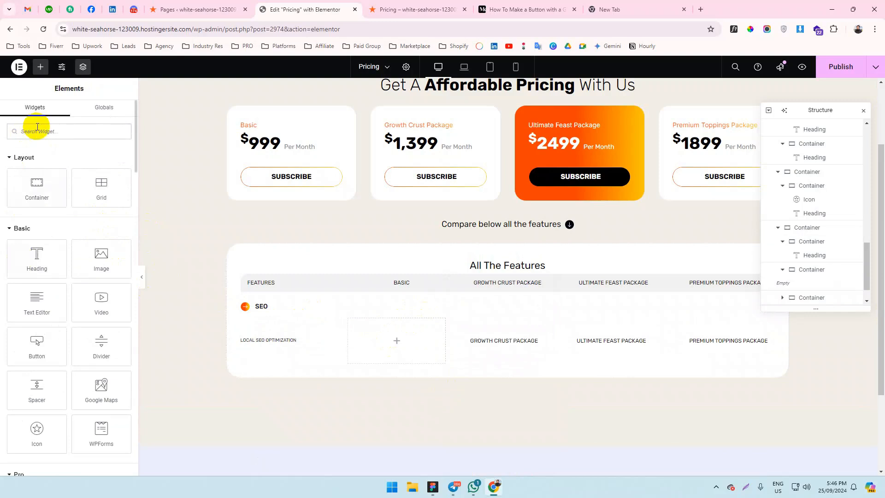
text(lis)
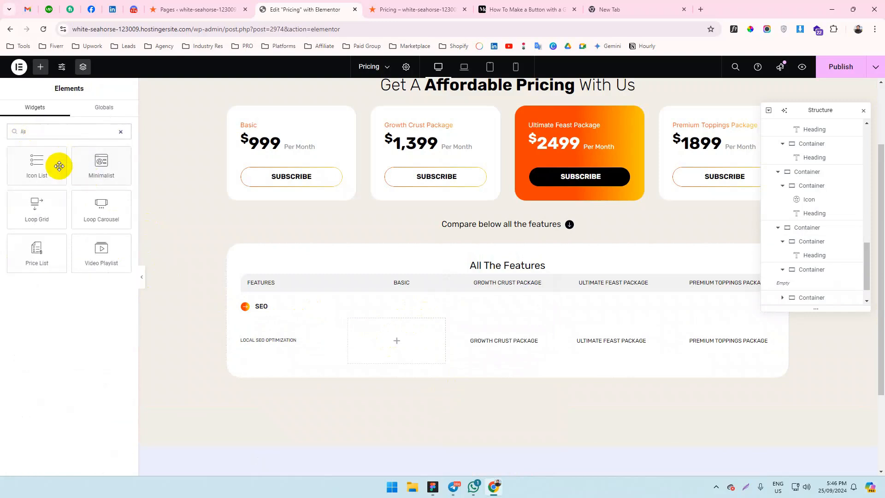
drag(58, 165, 396, 333)
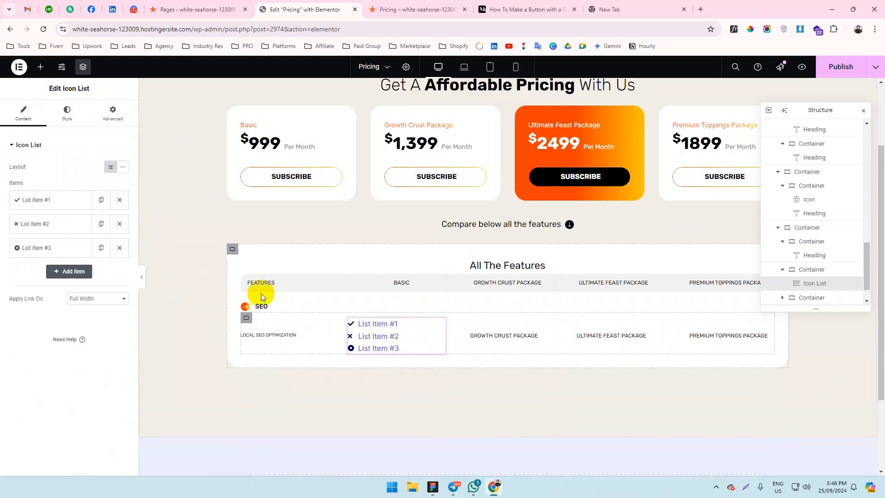
Reduce the Basic column's icon list to a single item and clear that item's text.
click(122, 200)
click(123, 201)
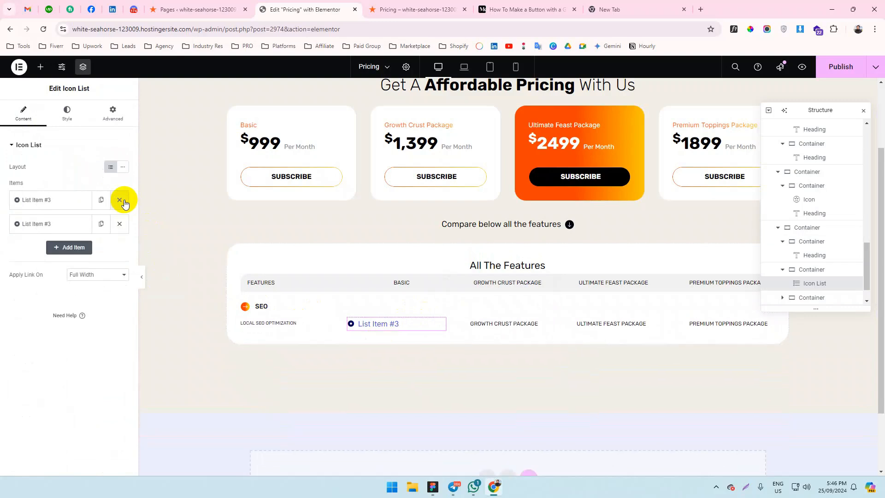
click(83, 200)
key(BackSpace)
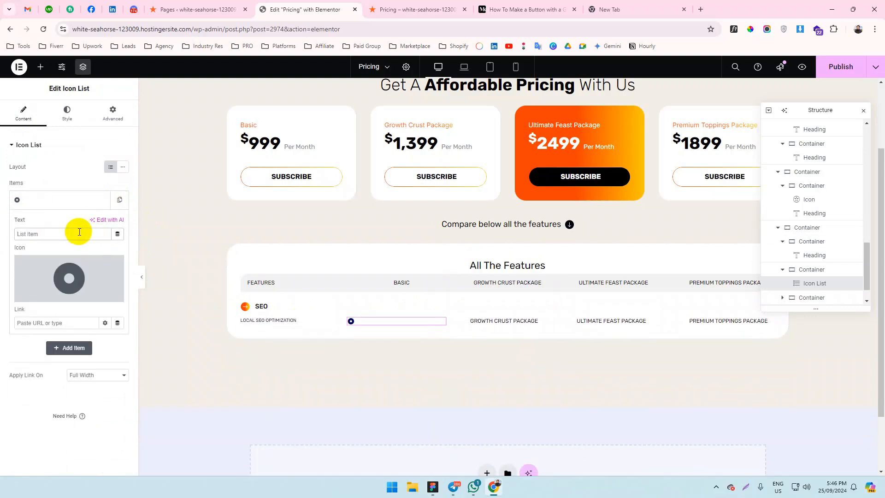
Upload the check mark file Group 1000003440.svg from Downloads and insert it as the list item's icon.
click(94, 296)
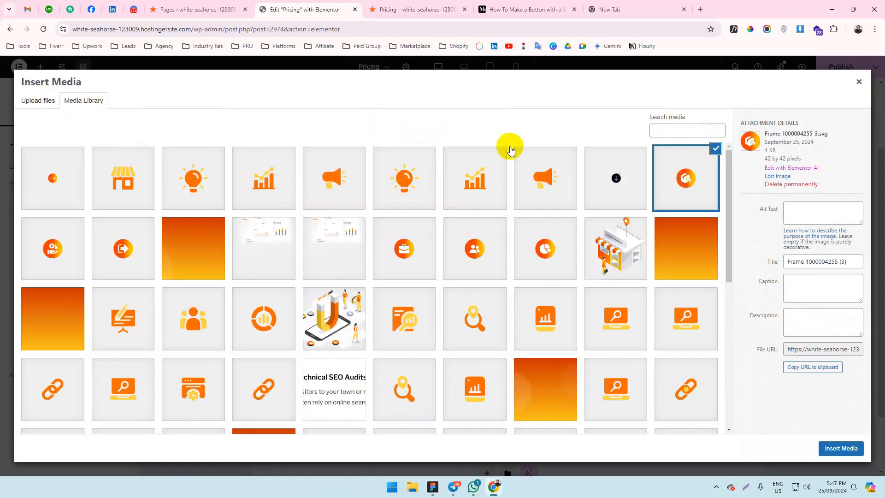
click(37, 100)
click(442, 250)
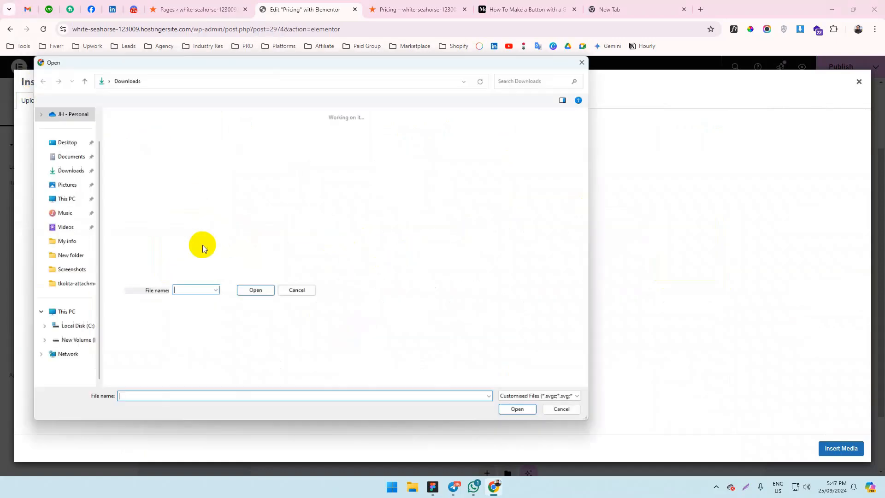
double_click(132, 145)
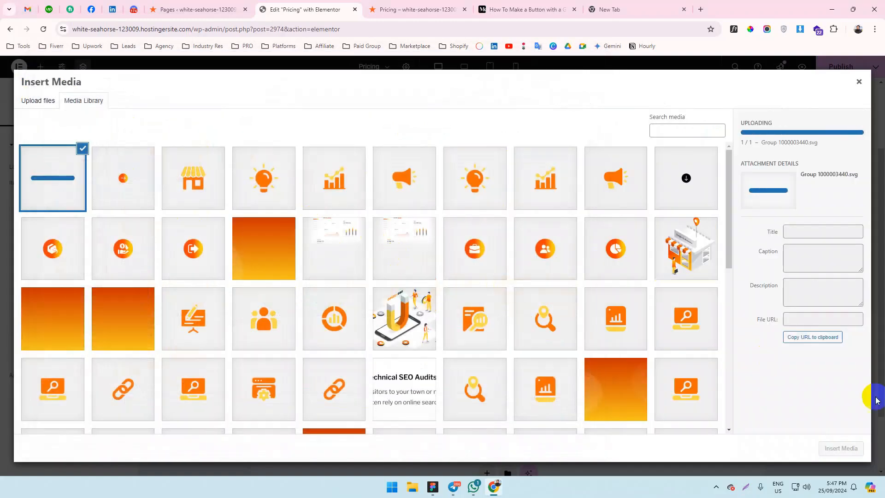
click(840, 448)
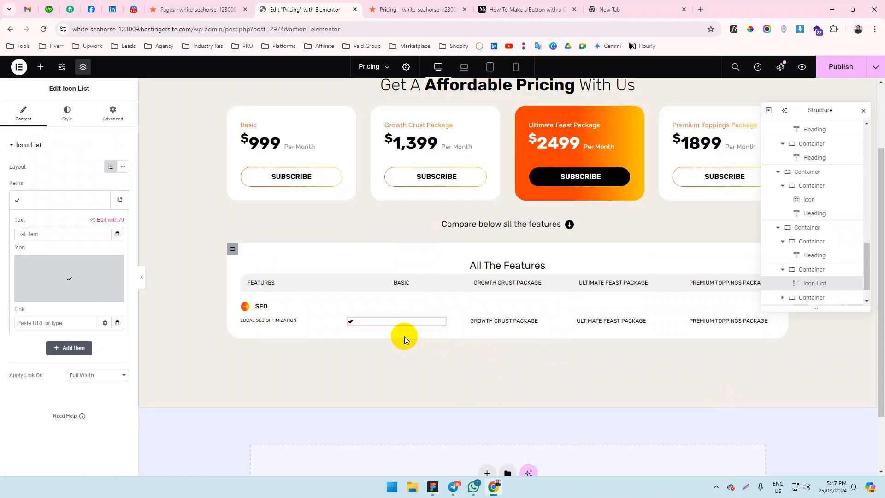
Set the icon list's icon color to fully transparent white and center-align the list.
click(67, 113)
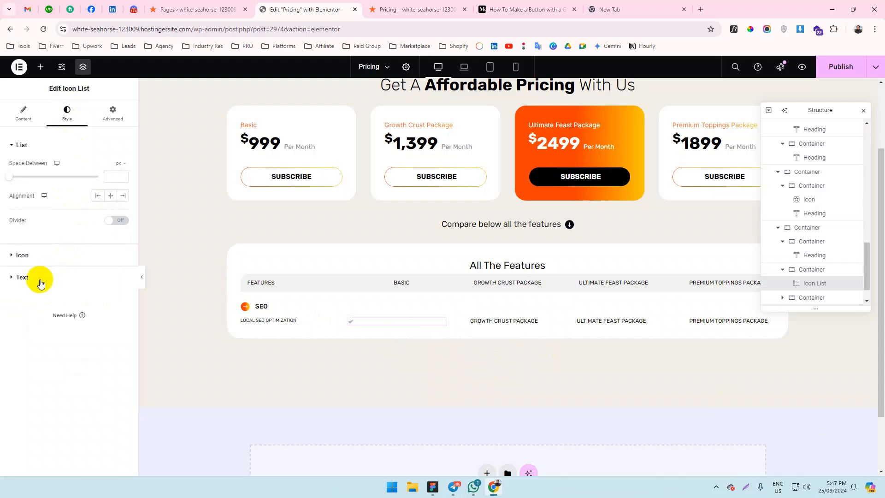
click(74, 255)
click(123, 208)
click(70, 246)
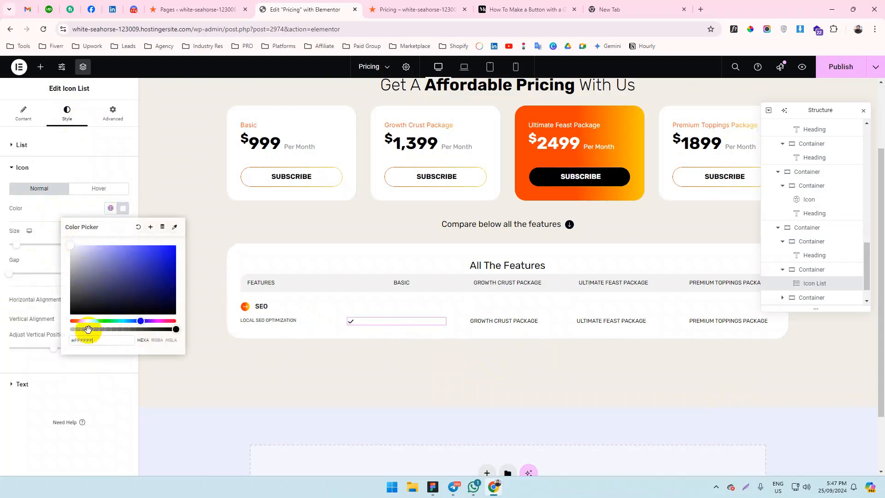
drag(87, 328, 2, 336)
click(1, 337)
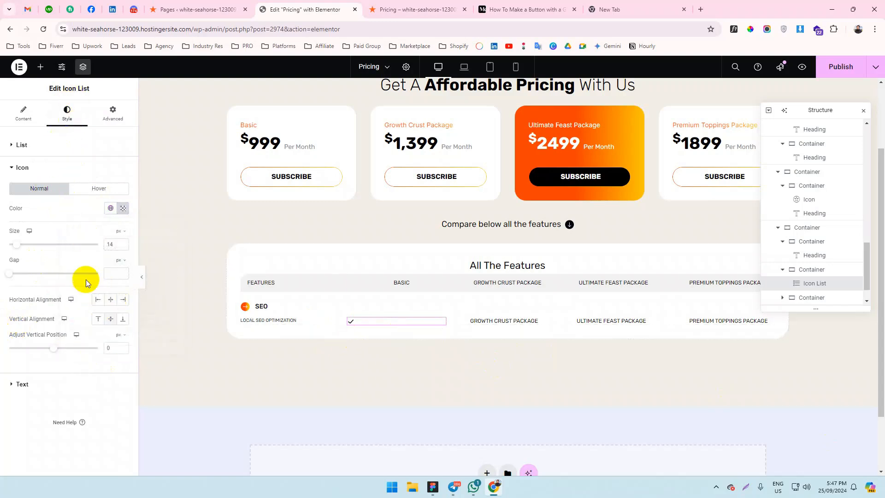
click(23, 113)
click(66, 113)
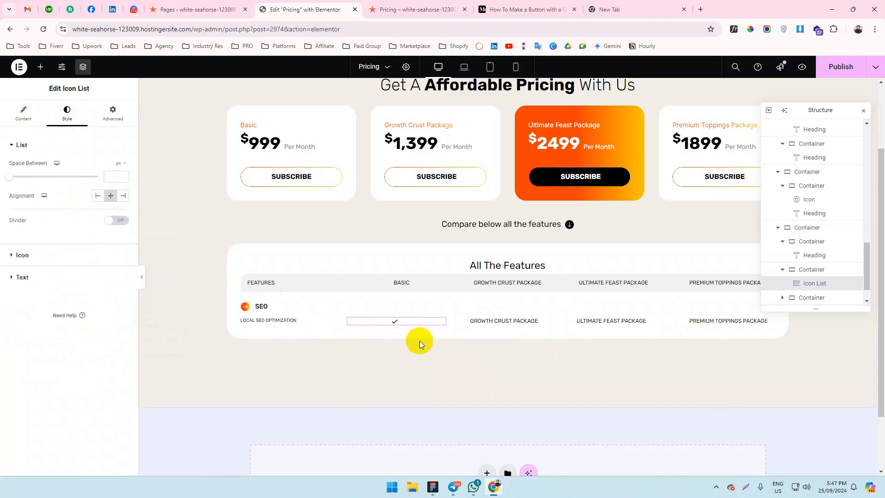
Inspect the check mark component's dimensions in Figma and set the Elementor list icon size to 16 px.
key(alt+Tab)
click(334, 140)
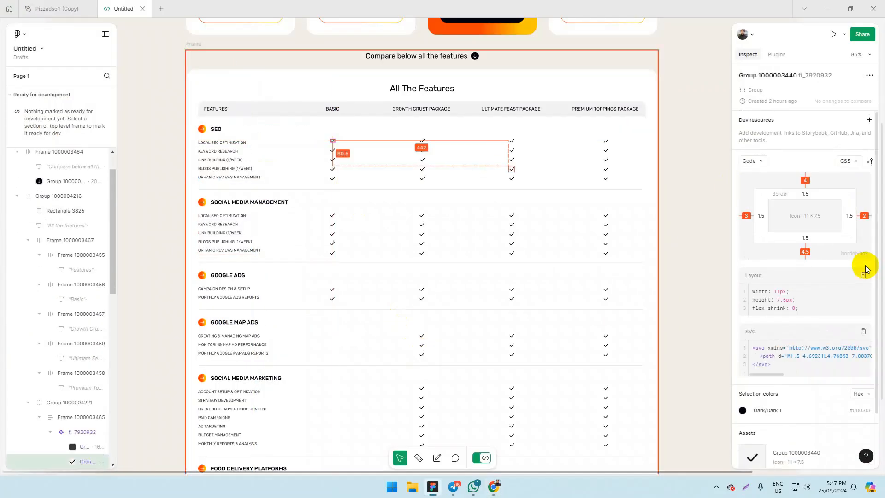
key(alt+Tab)
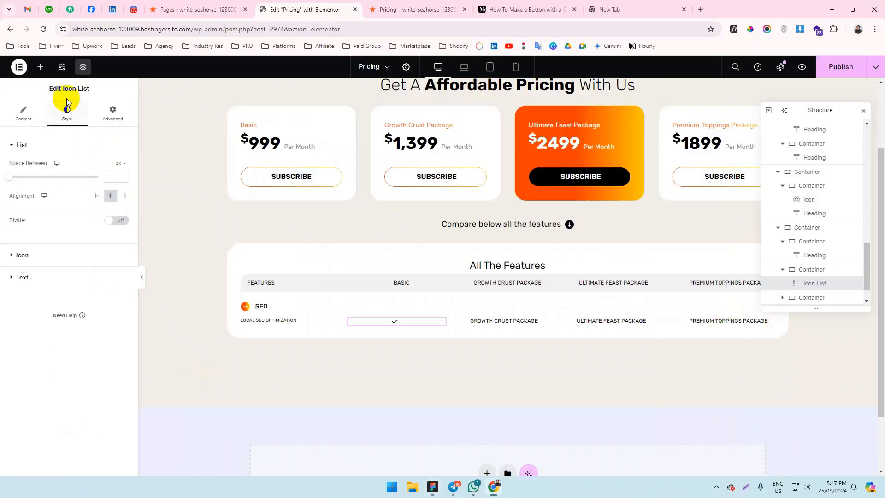
click(65, 257)
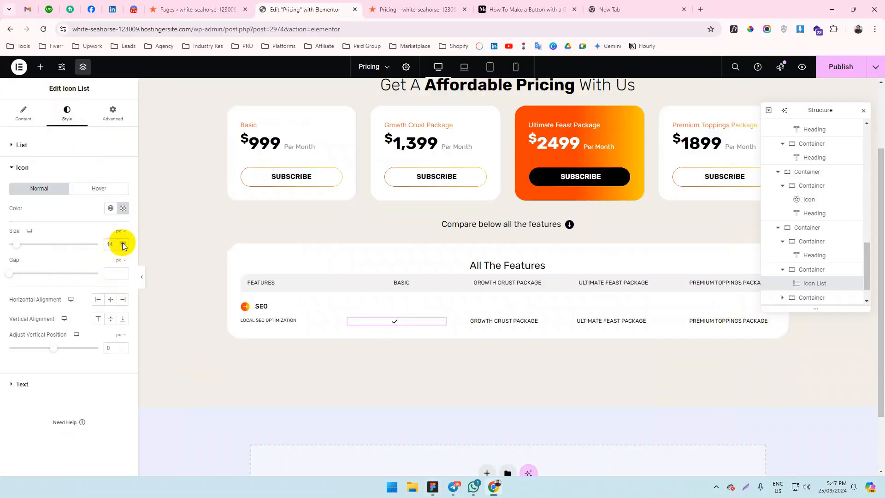
key(alt+Tab)
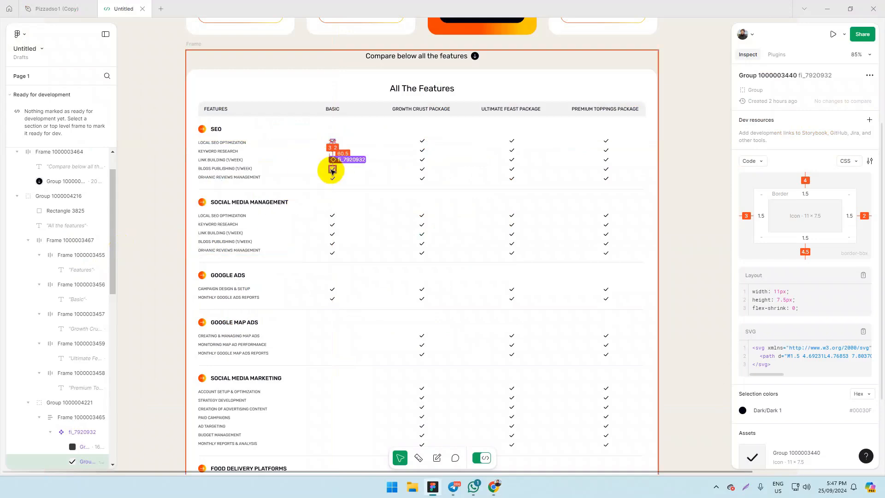
scroll(332, 138, up, 5)
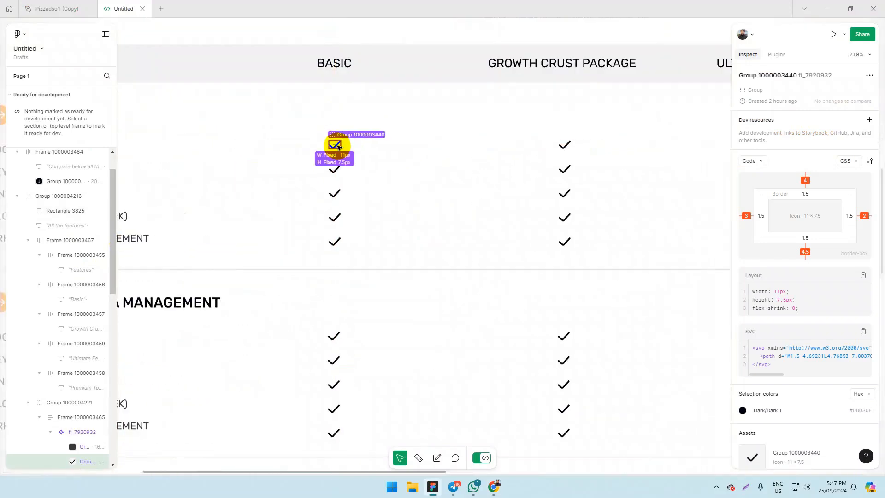
click(338, 150)
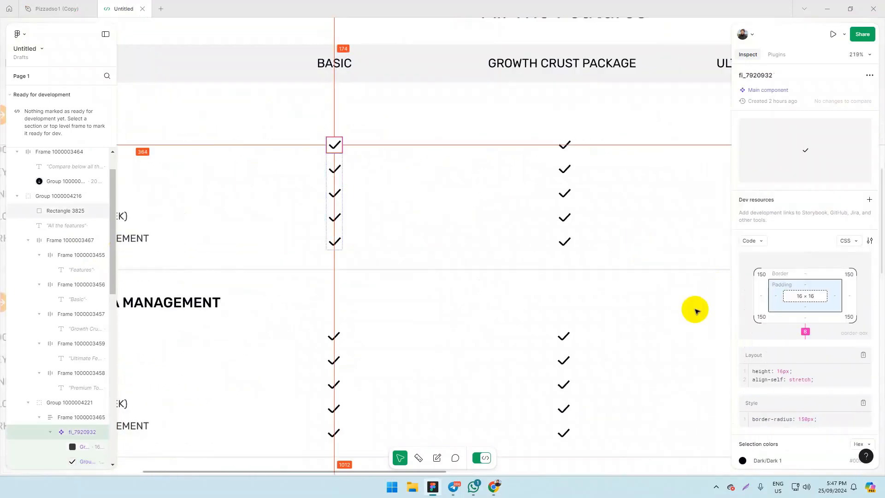
scroll(510, 264, down, 3)
scroll(211, 306, down, 2)
key(alt+Tab)
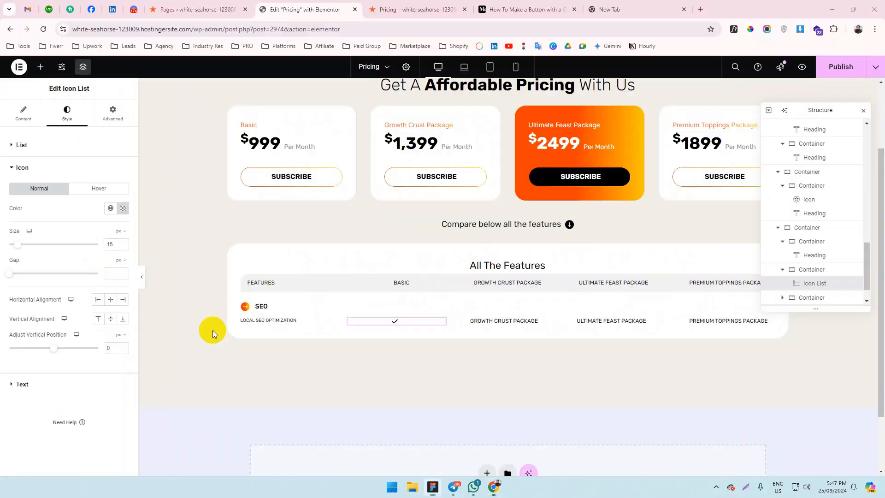
click(124, 242)
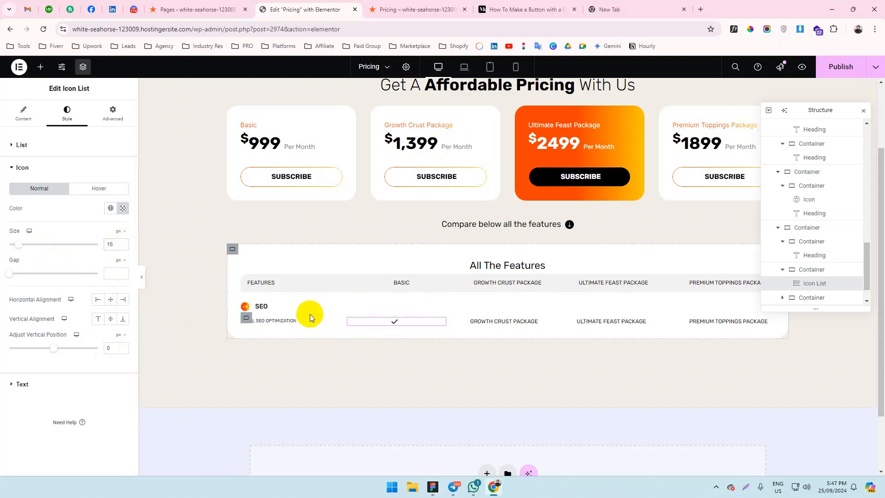
Try a width of 300% for the Local SEO Optimization heading's container.
click(246, 318)
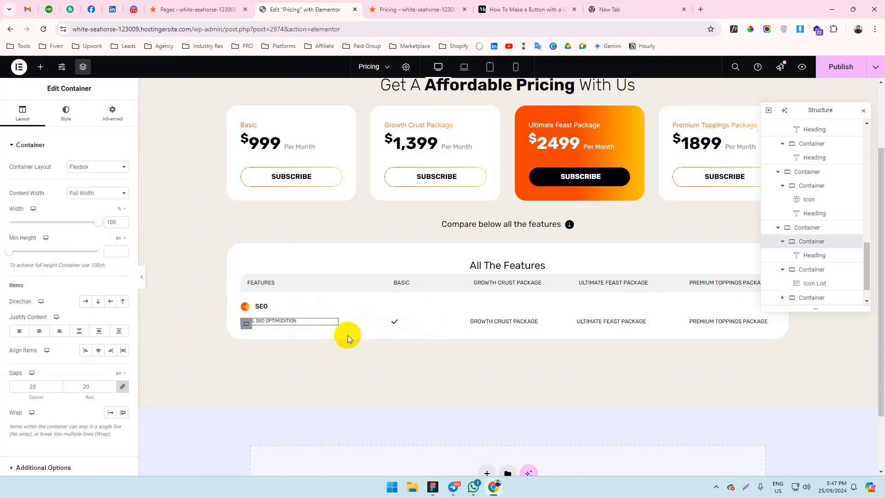
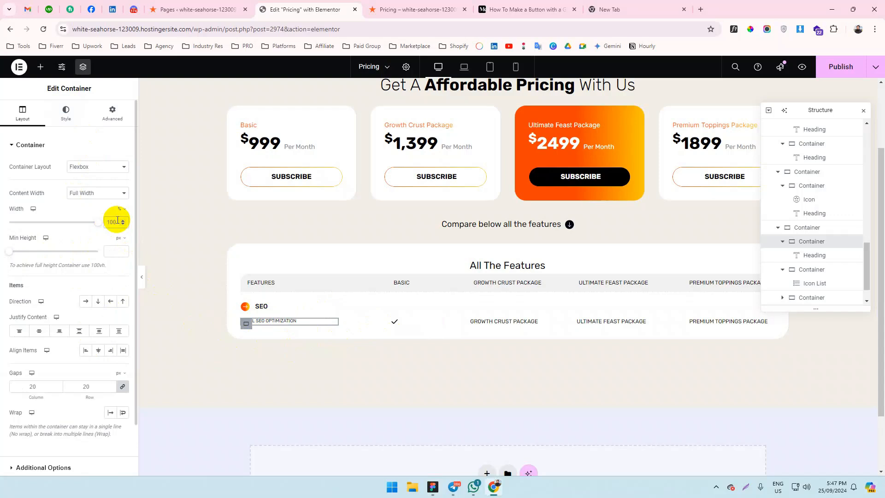
text(300)
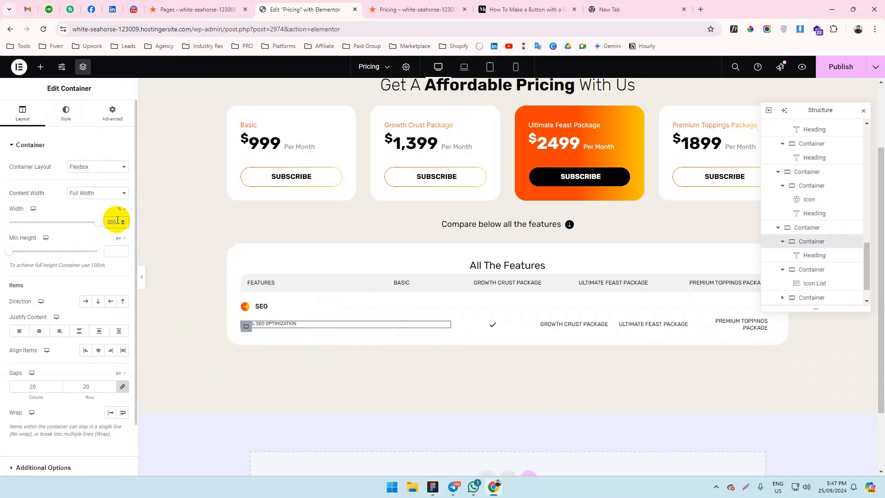
key(ctrl+z)
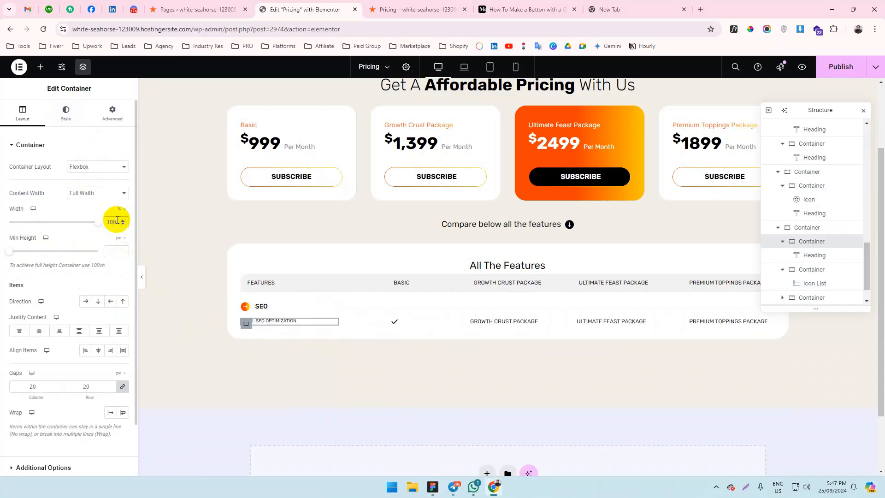
Try a pixel-based width of 500 px for the Local SEO Optimization heading's container, increasing it in small increments.
click(121, 210)
click(123, 209)
click(112, 220)
text(500)
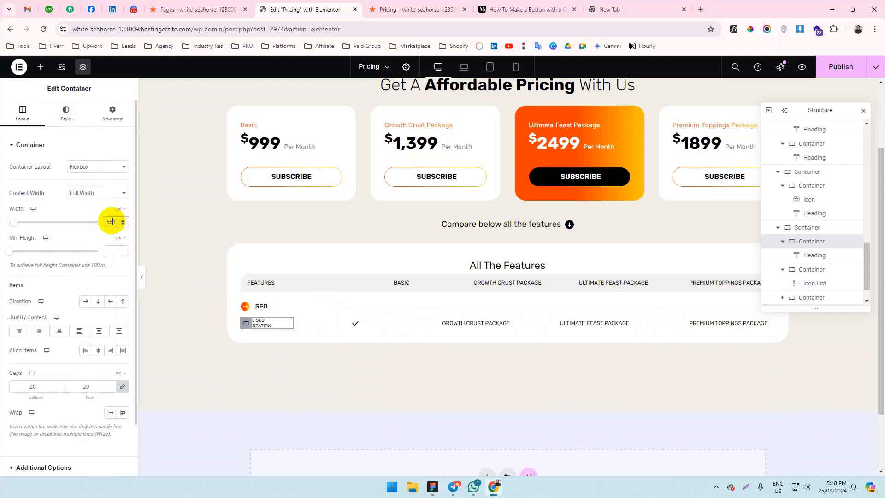
key(Up)
key(Up)
key(Up)
key(Up)
key(Up)
key(Up)
key(Up)
key(Up)
key(Up)
key(Up)
key(Up)
key(Up)
key(Up)
key(Up)
key(Up)
key(Up)
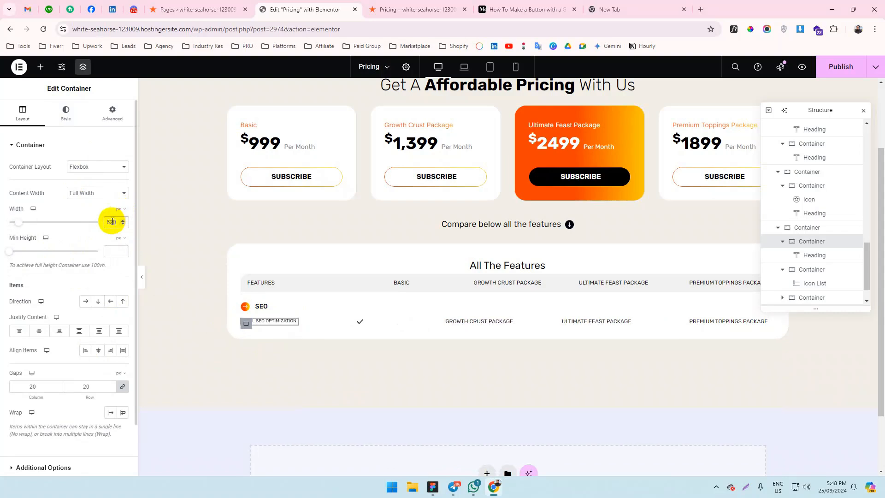
Try a 300 px width for the Local SEO Optimization container and restore it to 100%.
double_click(109, 222)
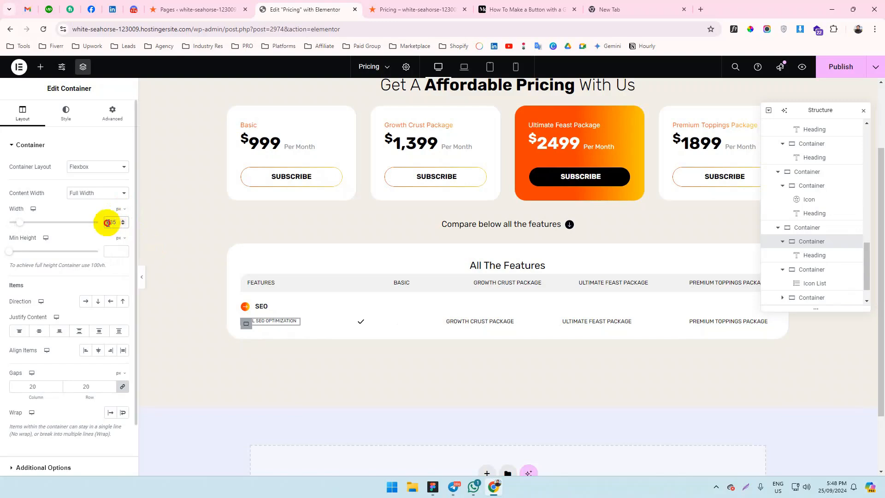
text(300)
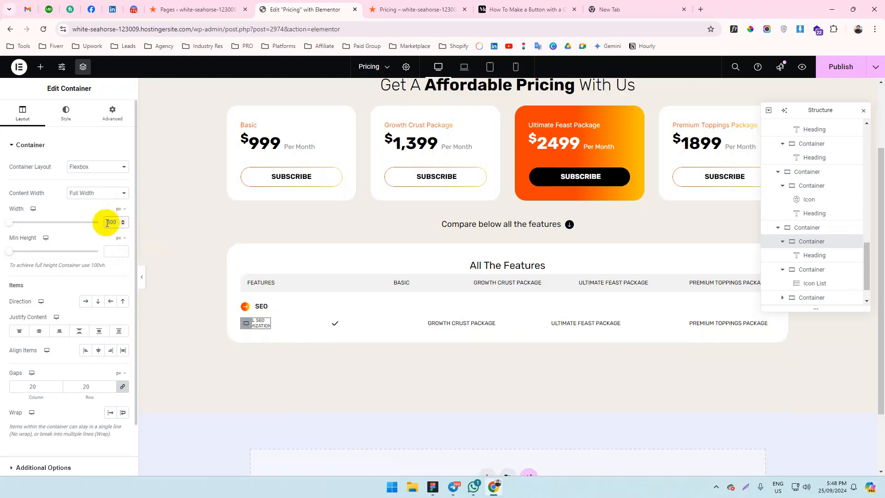
click(121, 209)
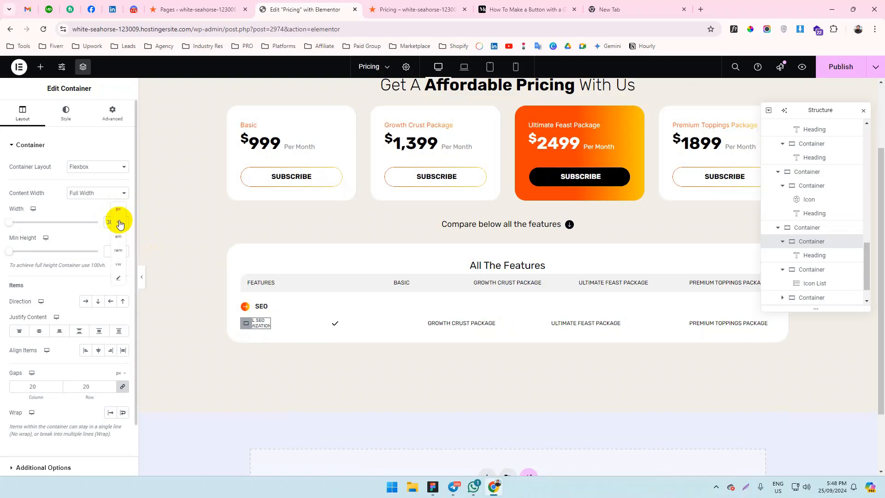
click(120, 221)
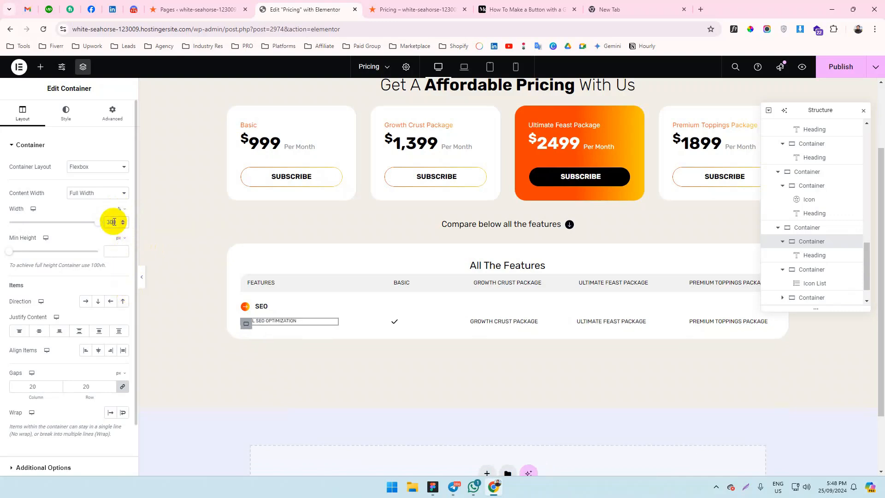
text(100)
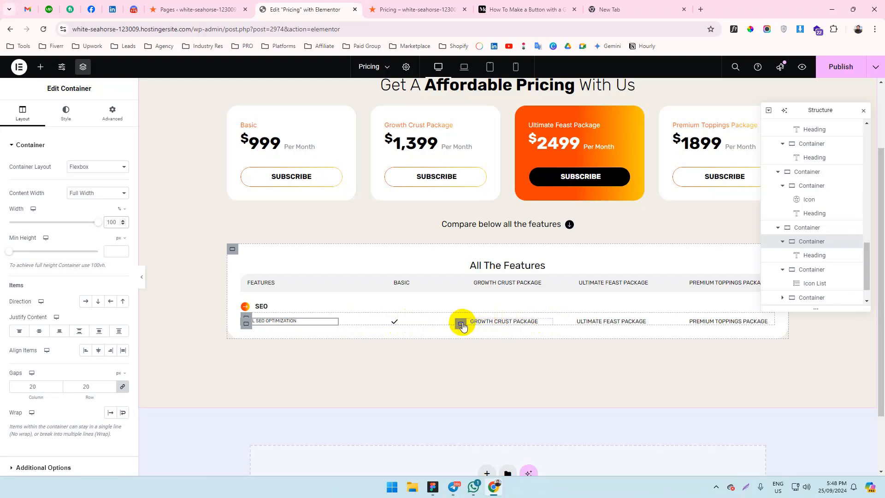
Try a 30% width for the Local SEO Optimization container and undo the change.
click(461, 324)
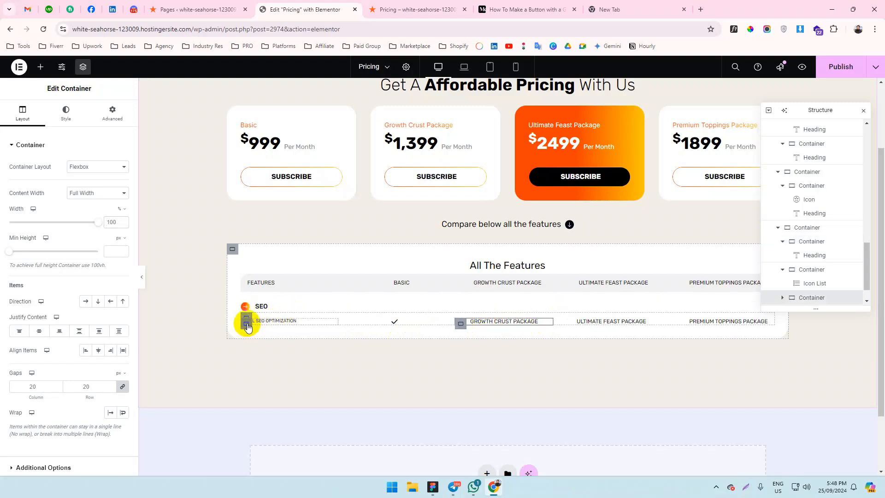
click(247, 325)
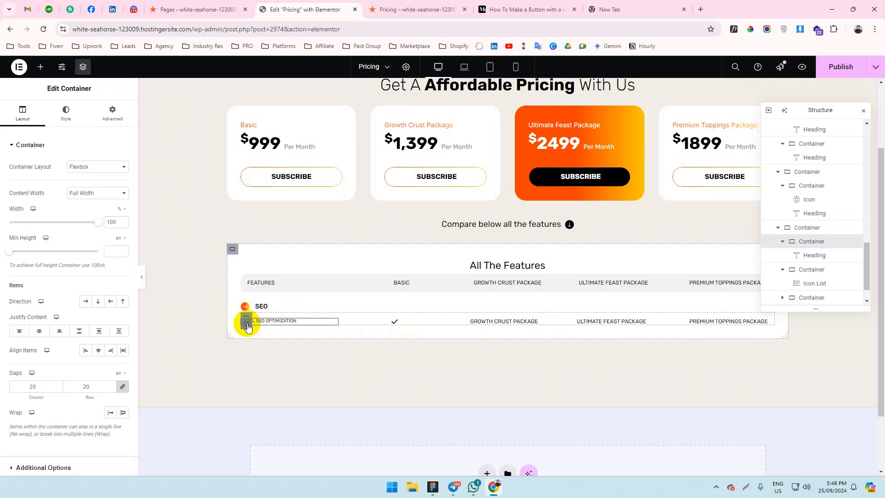
double_click(107, 223)
text(30)
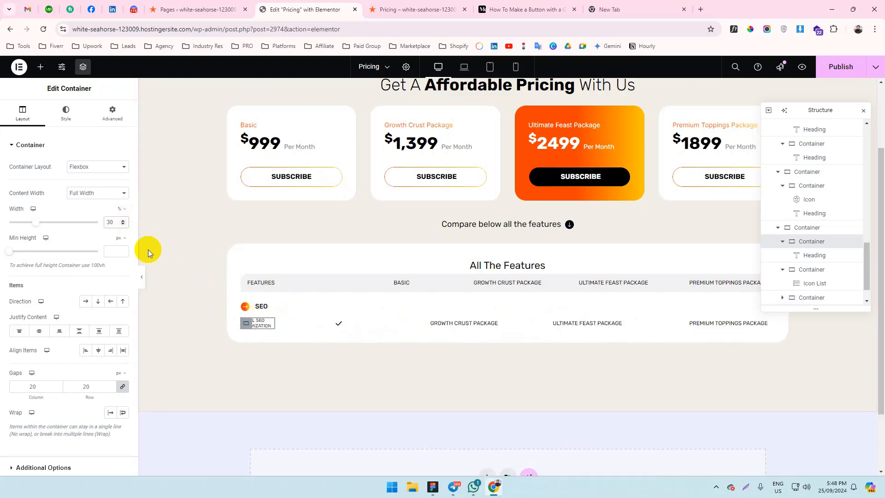
key(ctrl+z)
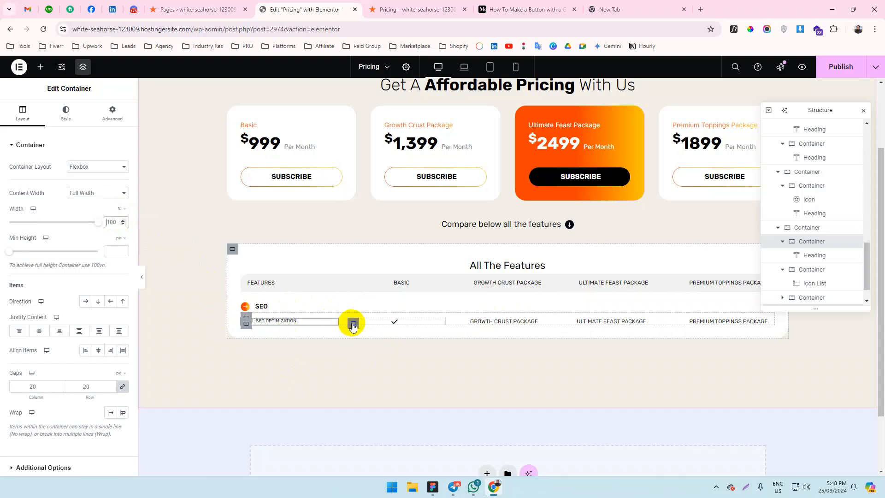
Unlink the margin values of the Basic column's check mark icon list and set its left margin to 28 px.
click(353, 325)
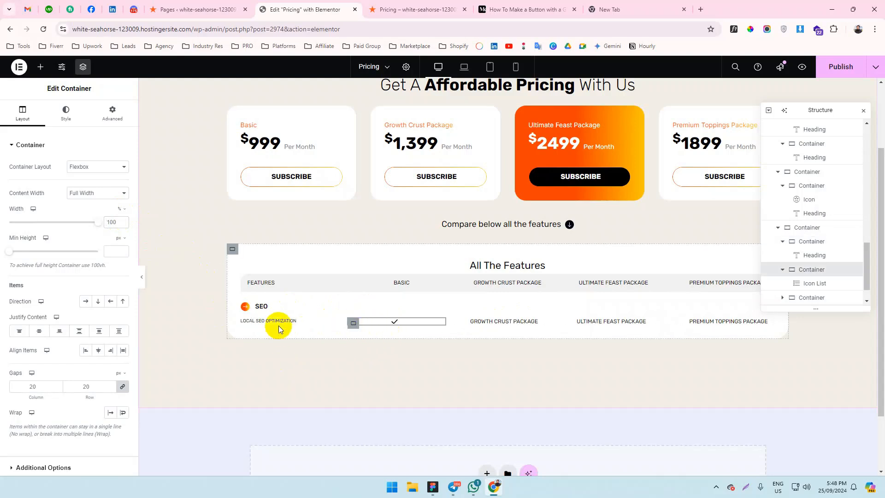
click(245, 319)
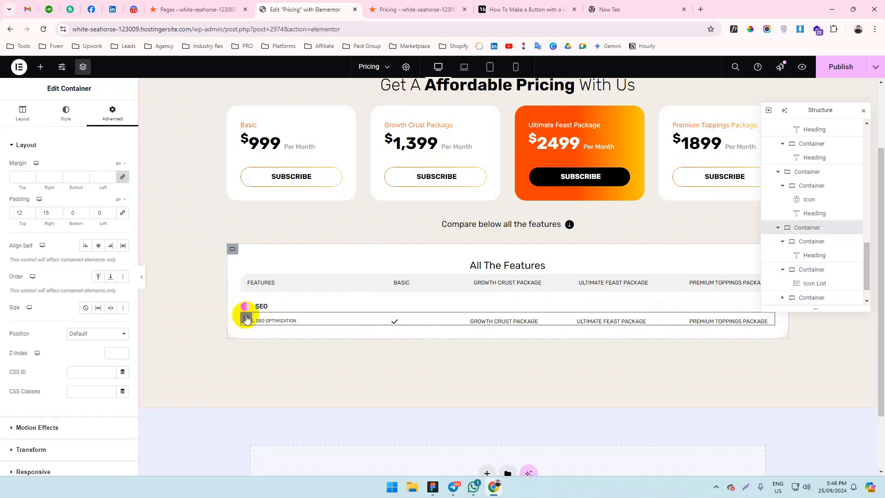
click(406, 324)
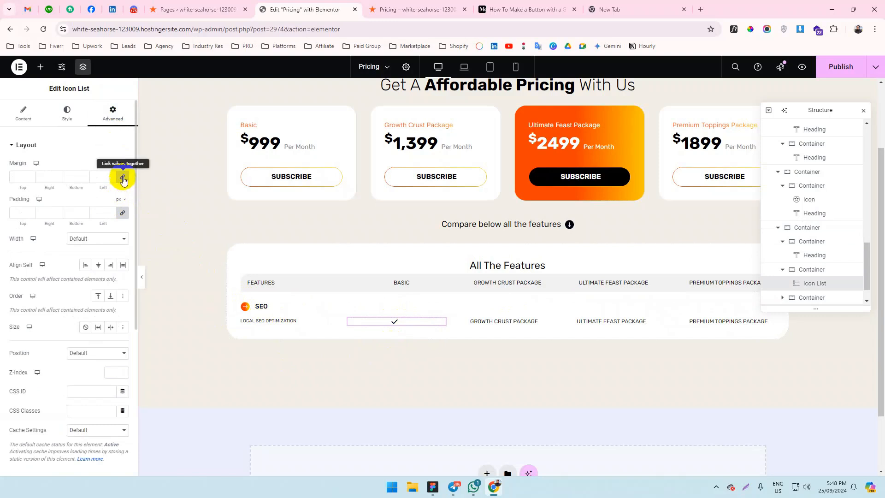
click(111, 179)
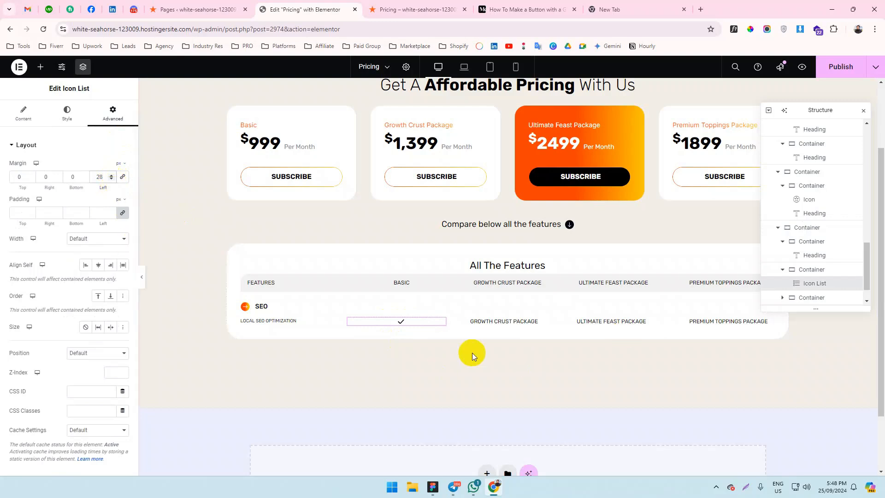
click(408, 323)
click(378, 362)
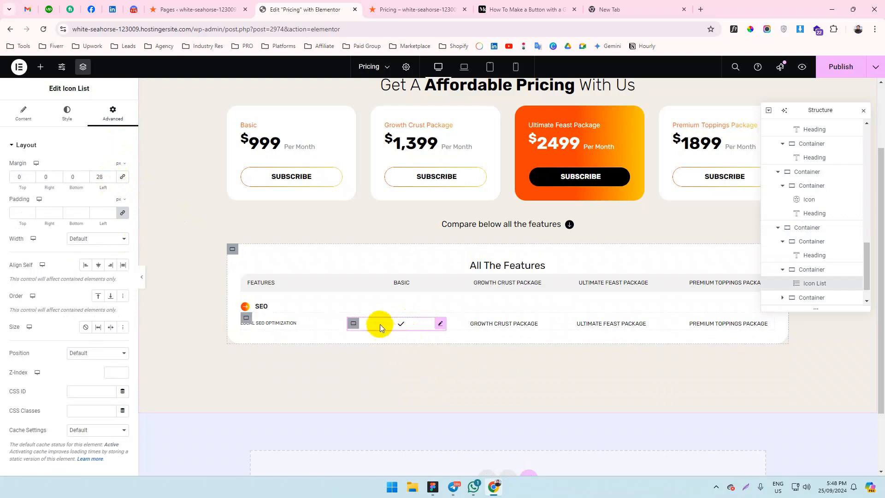
Copy the Basic check mark icon list into the row's Growth Crust Package cell and delete that cell's heading.
click(505, 323)
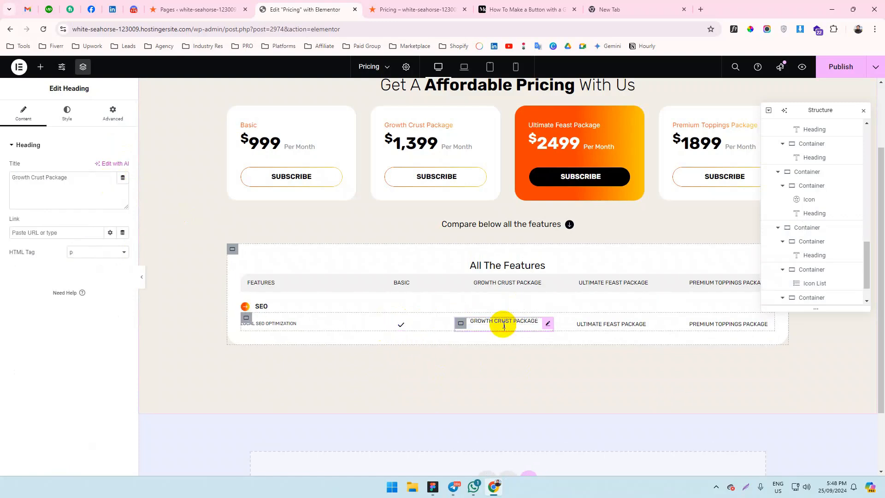
click(405, 326)
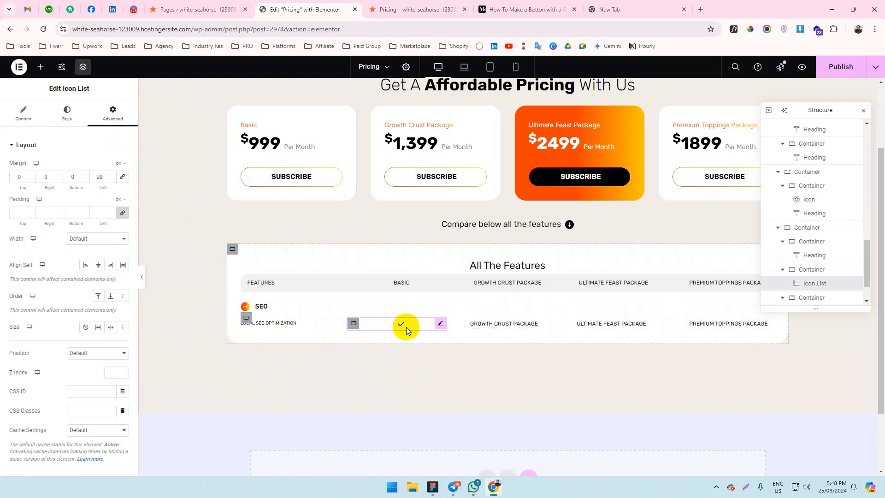
click(484, 327)
right_click(436, 324)
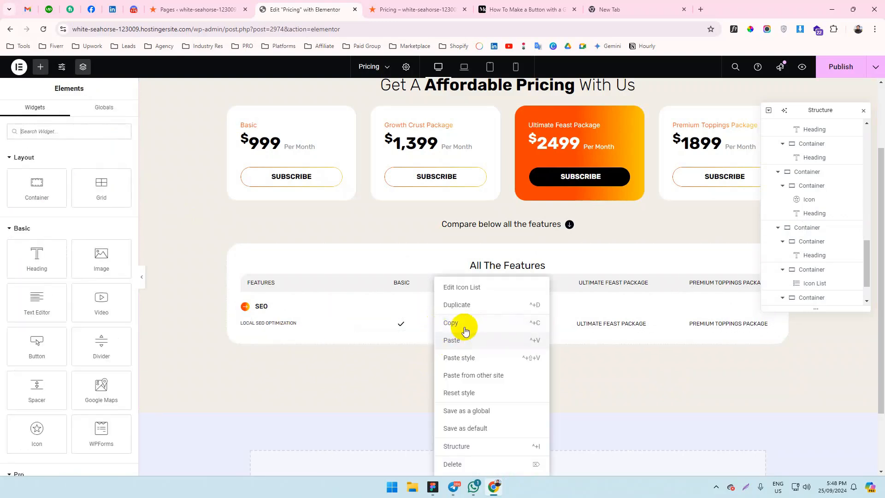
click(482, 328)
right_click(499, 328)
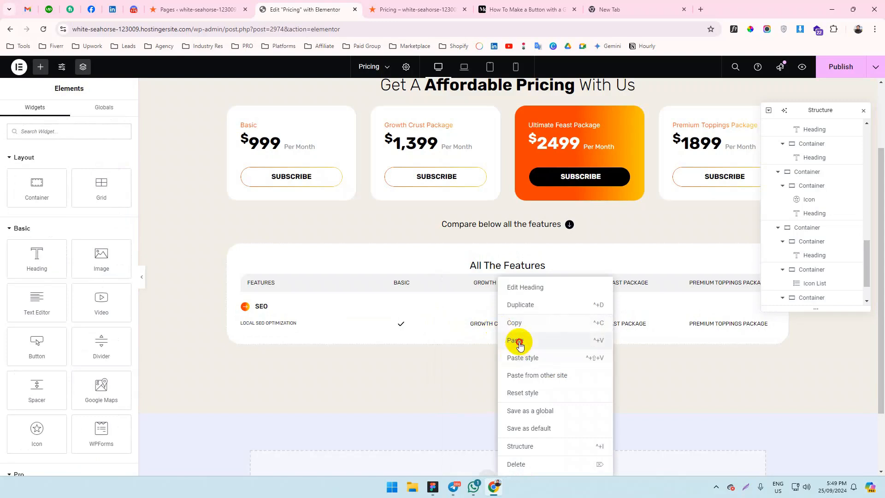
click(516, 340)
right_click(481, 321)
click(505, 465)
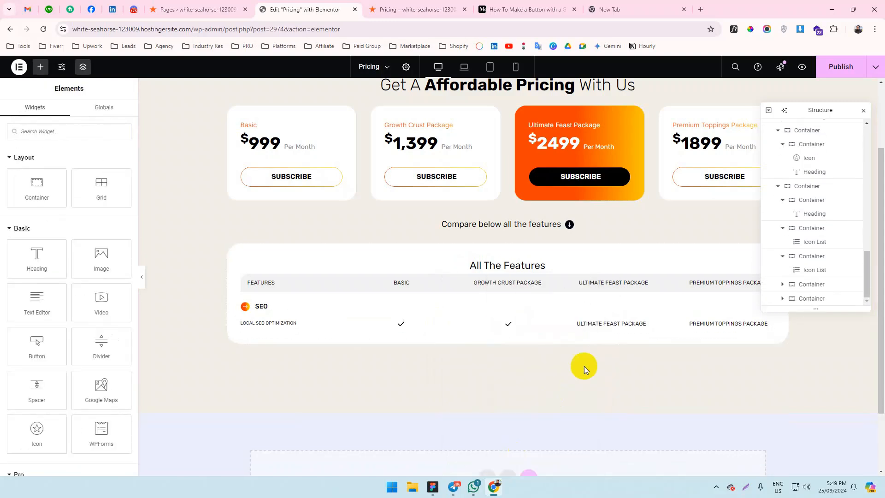
Paste the check mark icon list into the row's Ultimate Feast Package cell and delete that cell's heading.
right_click(610, 322)
click(621, 339)
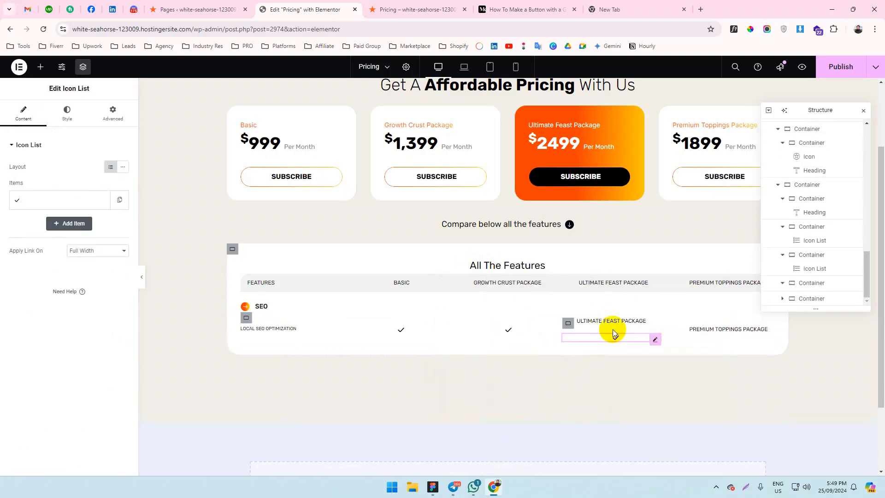
right_click(609, 326)
click(644, 456)
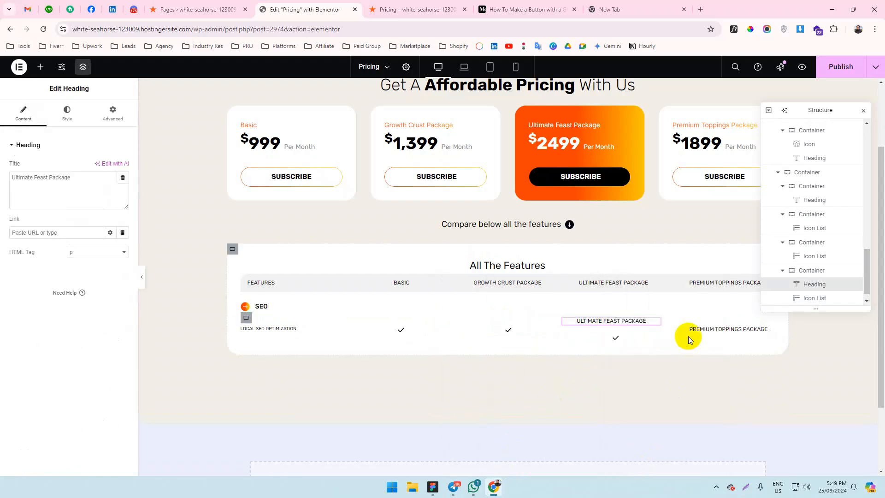
right_click(620, 320)
click(649, 456)
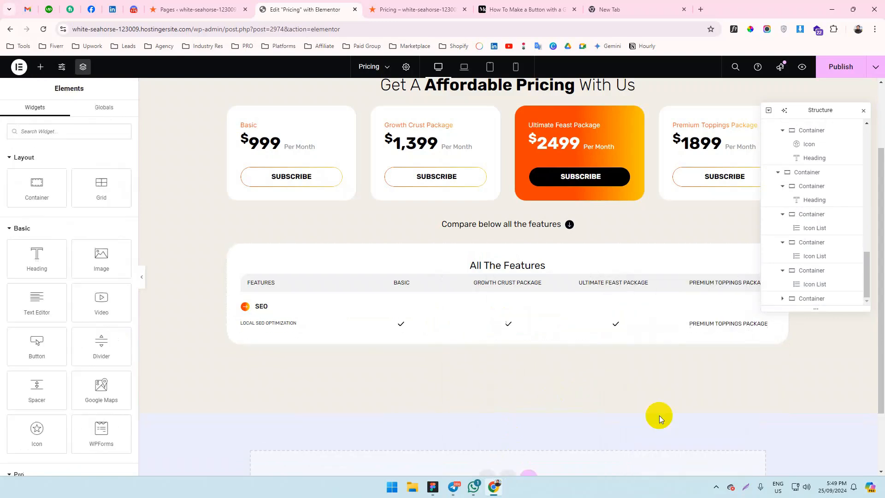
Paste the check mark icon list into the row's Premium Toppings Package cell and delete that cell's heading.
right_click(700, 323)
click(717, 344)
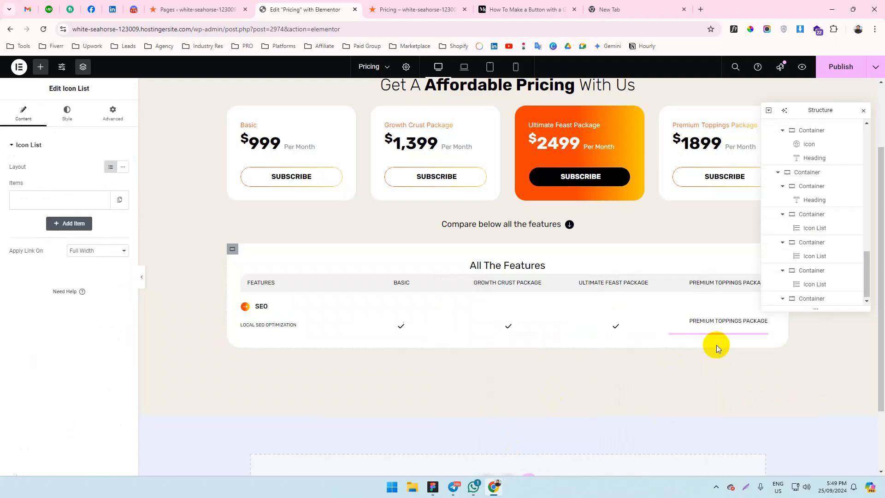
right_click(714, 324)
click(737, 459)
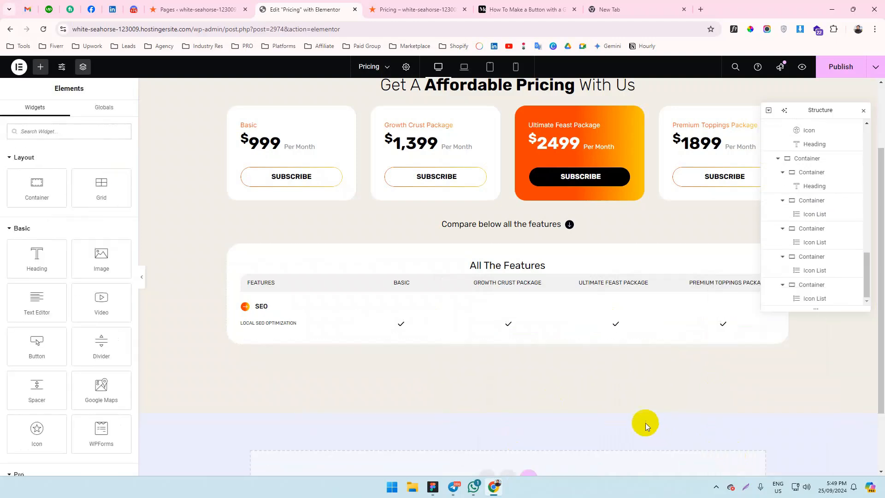
Try duplicating the check mark icon list inside the Basic cell and delete the extra copy.
scroll(567, 325, down, 2)
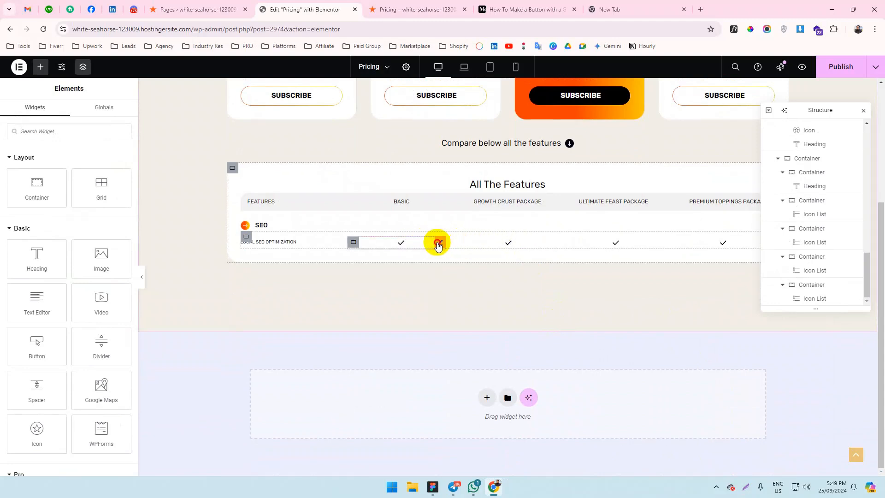
click(438, 244)
click(467, 309)
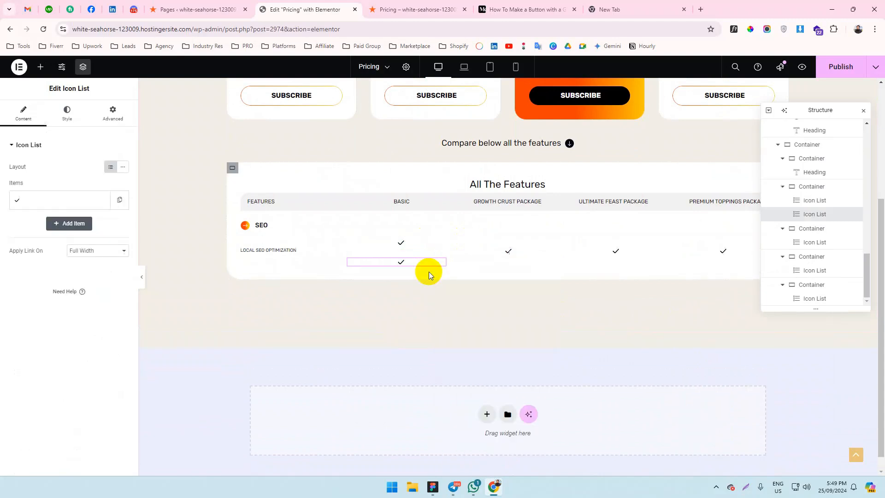
right_click(410, 246)
click(436, 435)
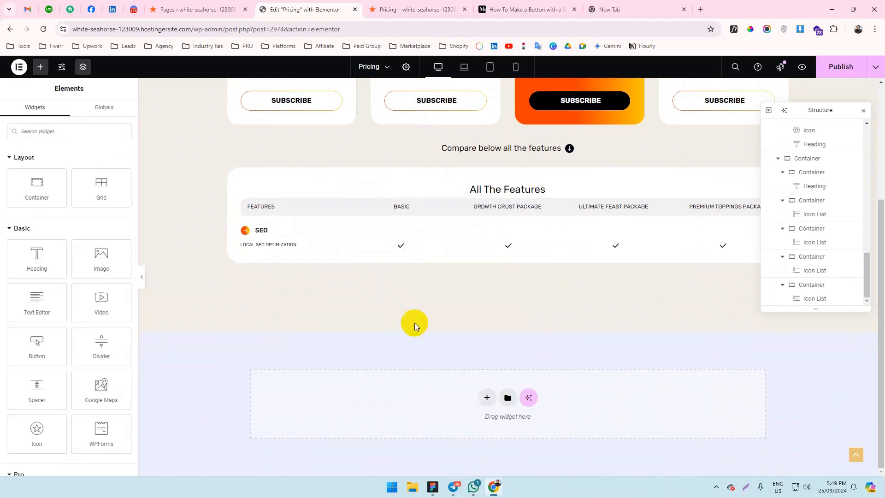
Check the SEO feature rows in the Figma design and duplicate the whole Local SEO Optimization row container in Elementor.
click(438, 245)
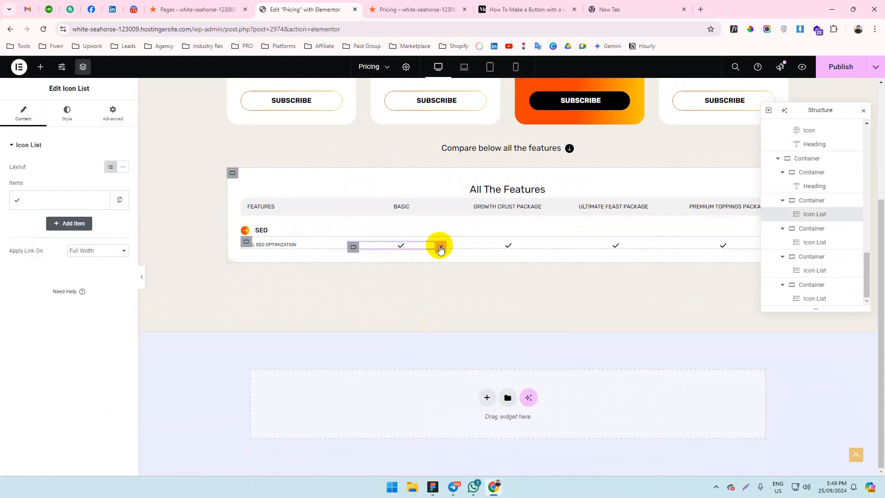
key(alt+Tab)
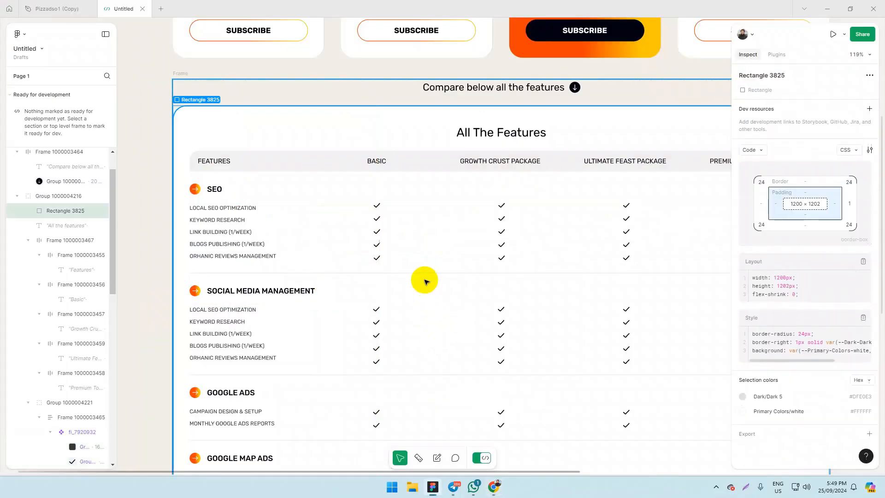
key(alt+Tab)
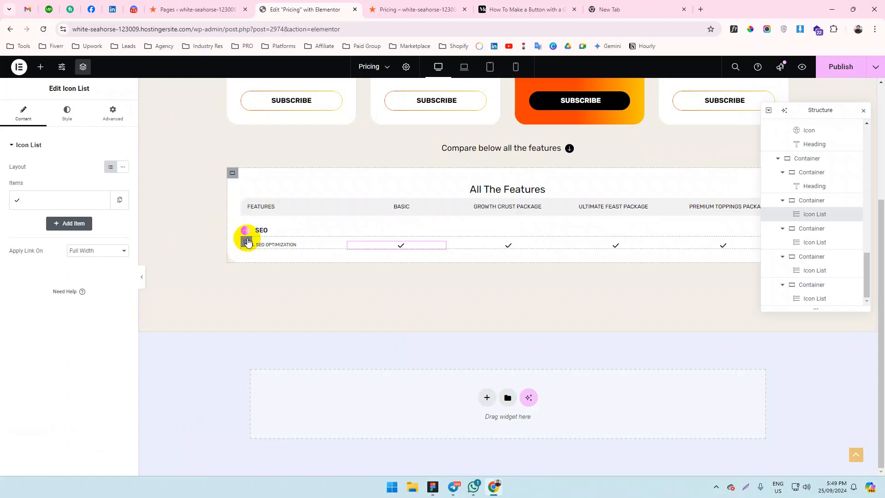
right_click(247, 242)
click(271, 263)
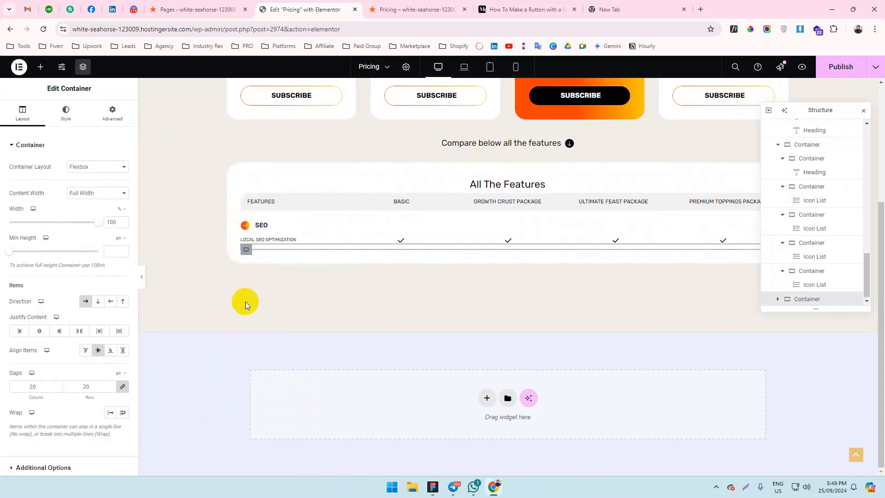
Switch to the Figma pricing design and change the file from Dev Mode to design mode.
key(alt+Tab)
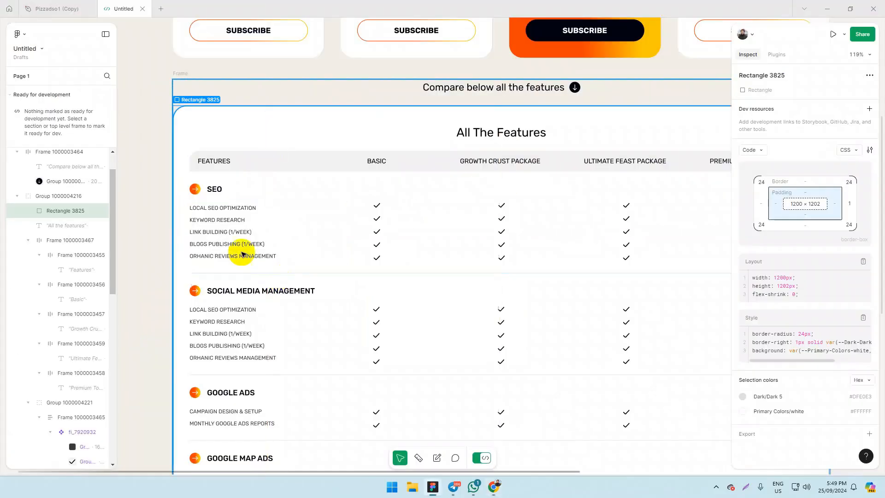
click(217, 221)
click(173, 220)
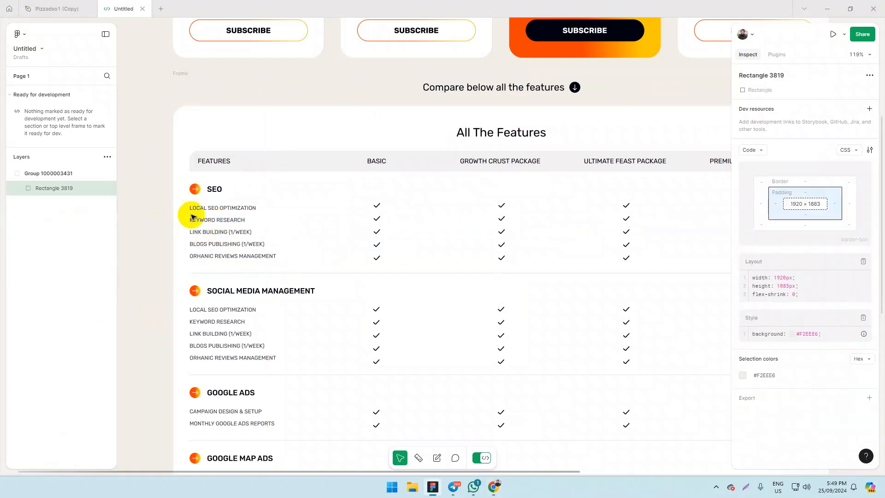
click(482, 458)
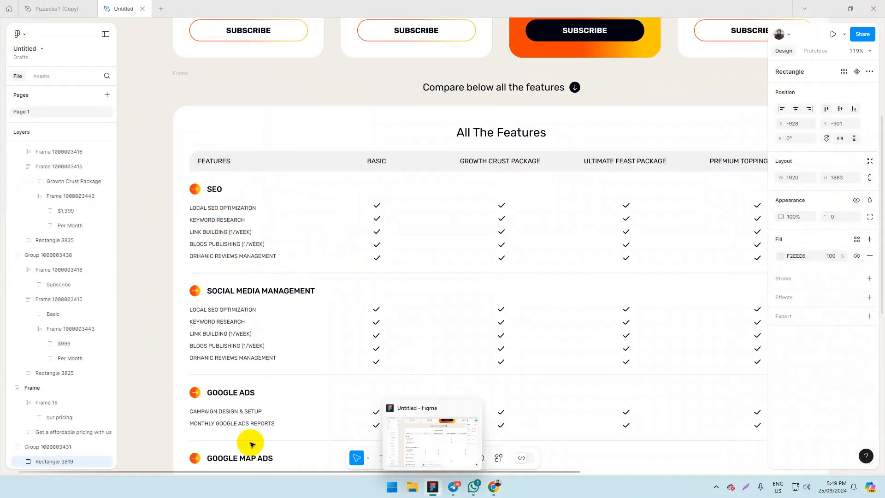
Try drawing a rectangle between the Local SEO Optimization and Keyword Research lines to gauge their gap, and undo it.
click(369, 459)
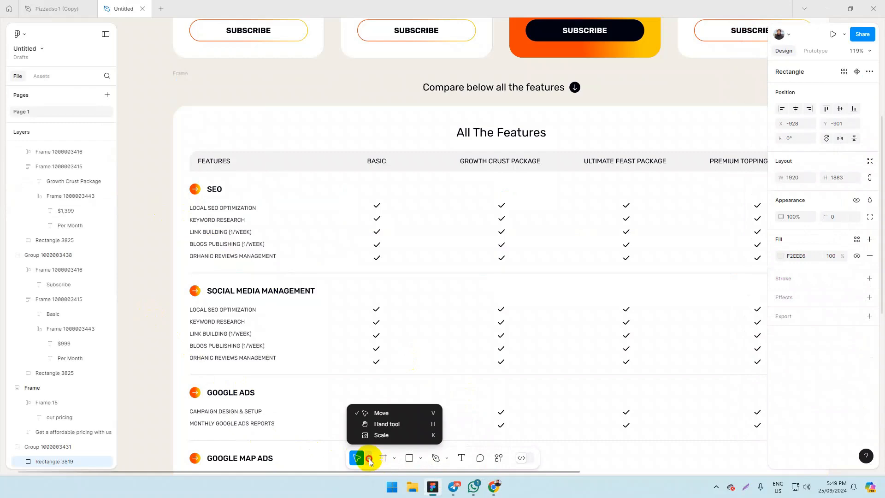
click(369, 458)
click(420, 458)
click(410, 458)
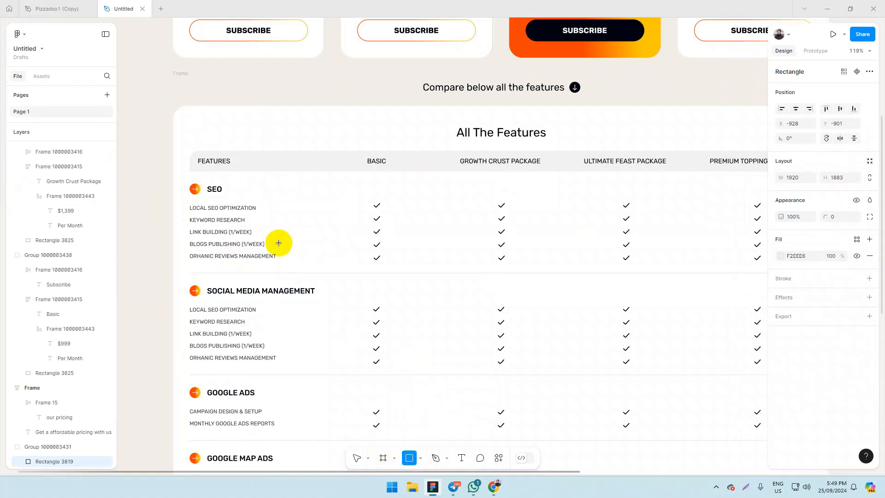
ctrl+scroll(189, 218, up, 10)
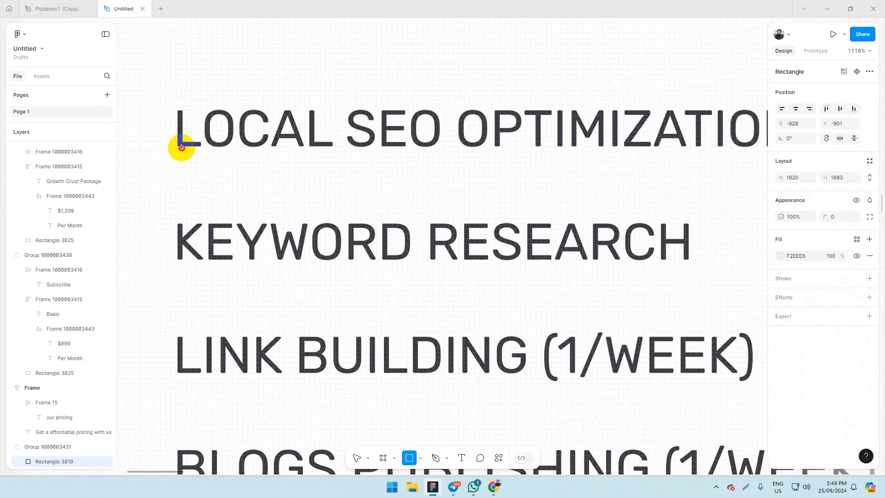
drag(182, 148, 178, 220)
key(ctrl+z)
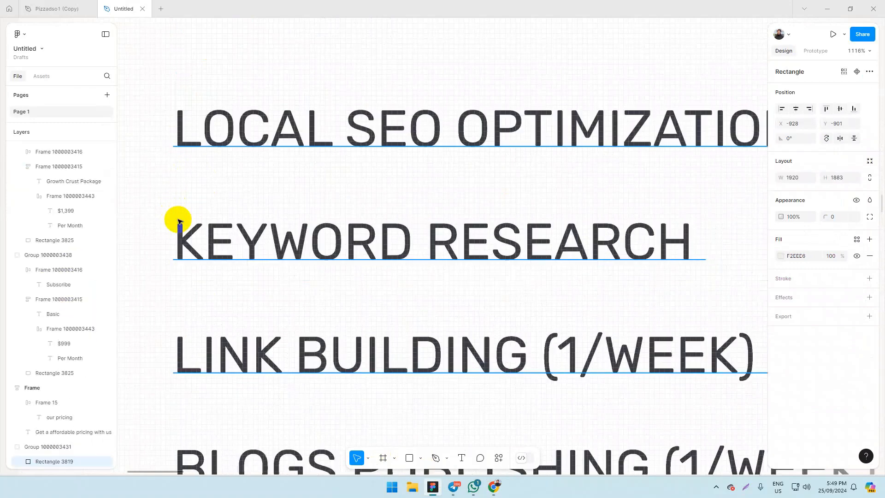
Select the SEO feature list text in the Figma design and check its line height.
ctrl+scroll(243, 213, down, 3)
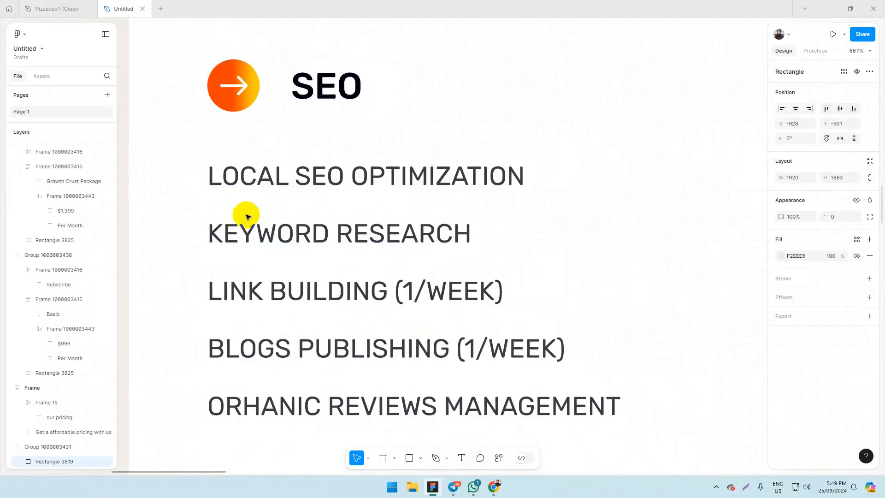
click(237, 231)
double_click(241, 232)
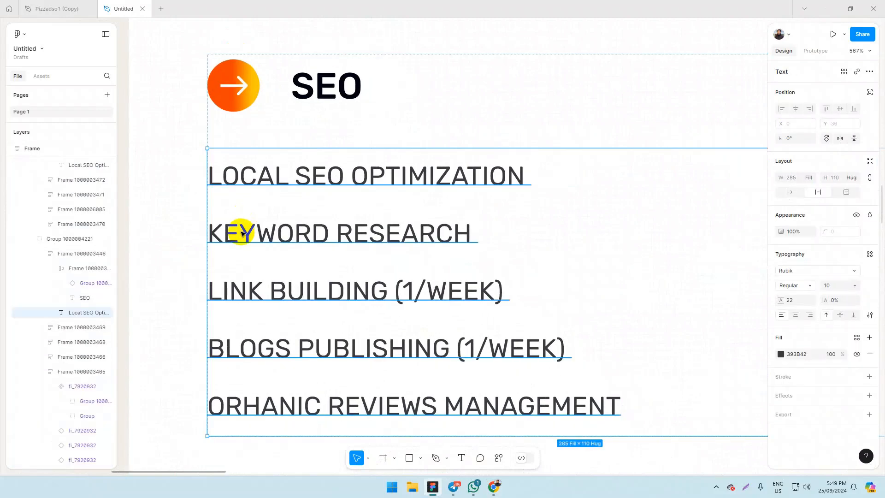
key(Return)
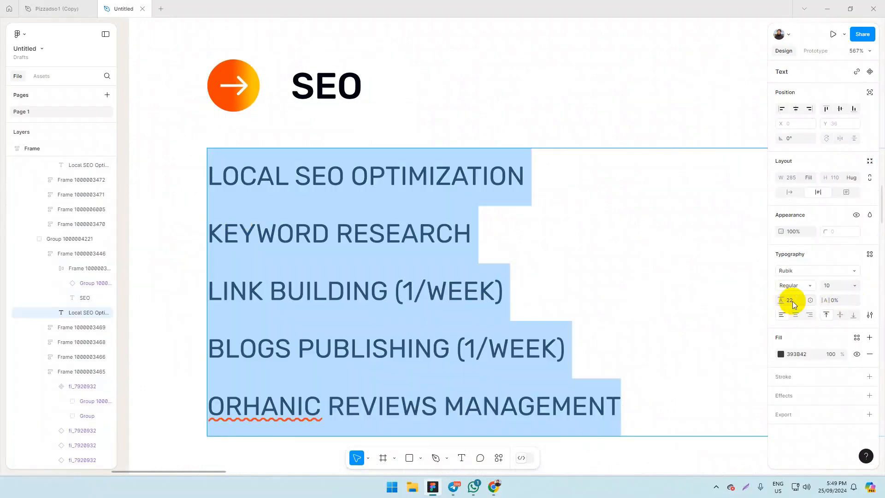
Return to Elementor and set the duplicated SEO row container's top padding to 10 px.
key(alt+Tab)
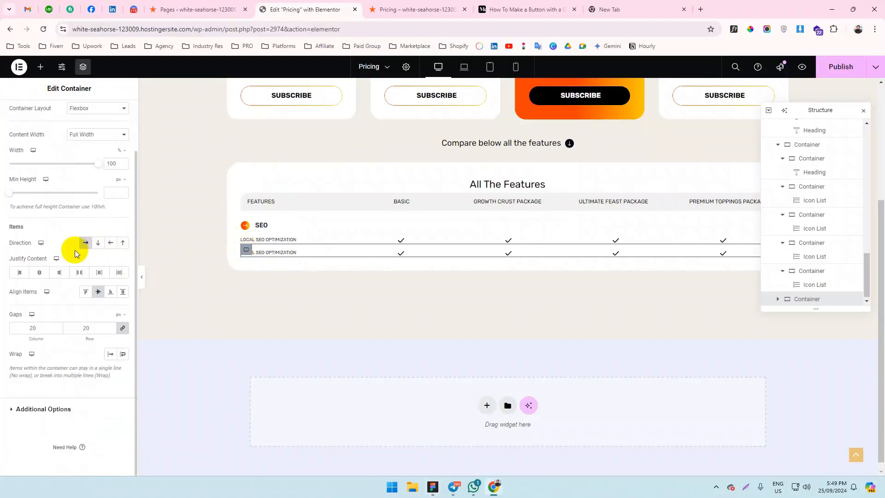
scroll(40, 251, up, 2)
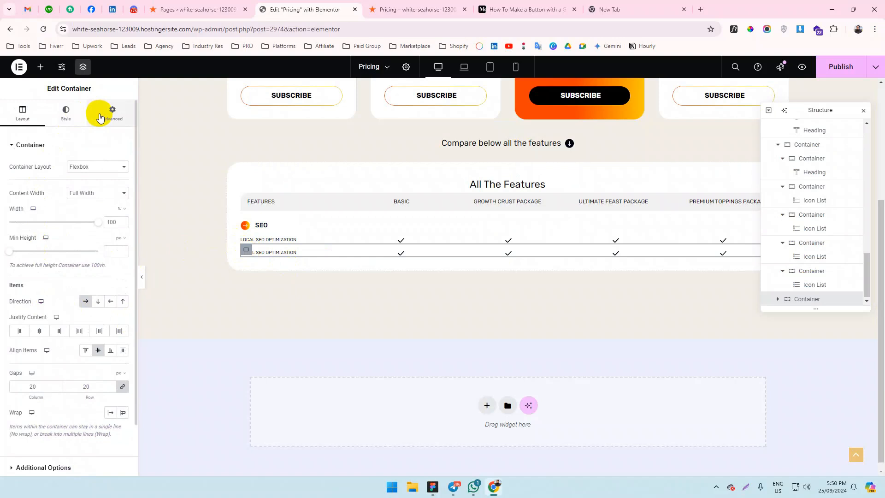
click(99, 118)
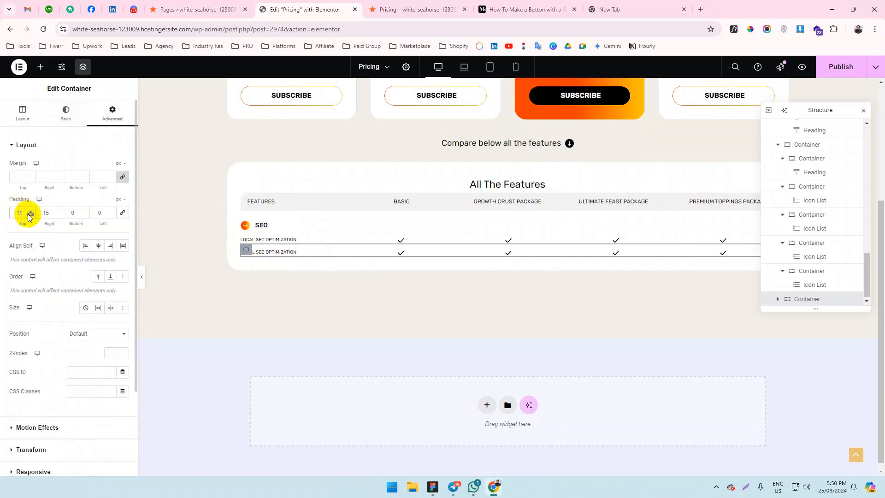
click(28, 218)
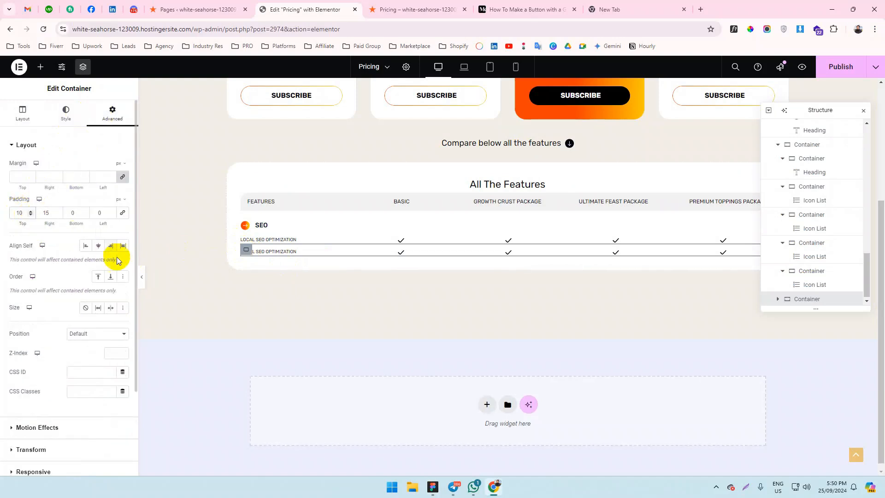
Preview the pricing page without the editing panel and compare its SEO row spacing with the Figma table.
click(142, 277)
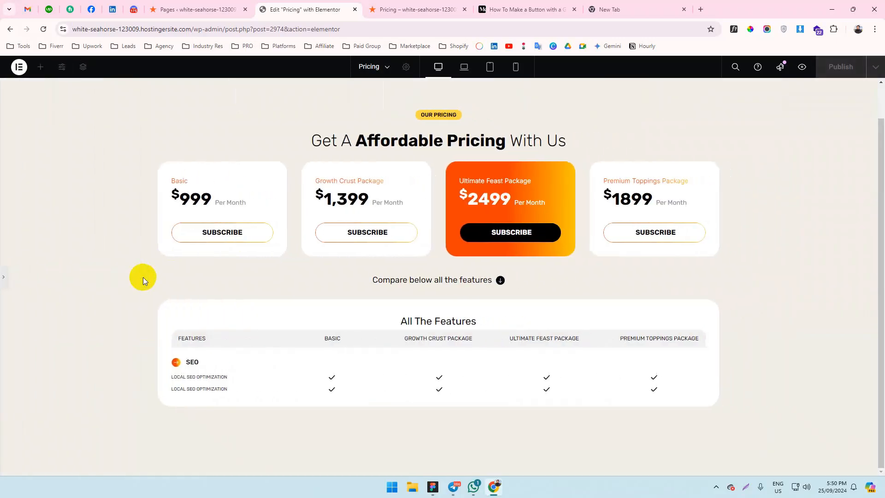
key(alt+Tab)
scroll(224, 222, down, 4)
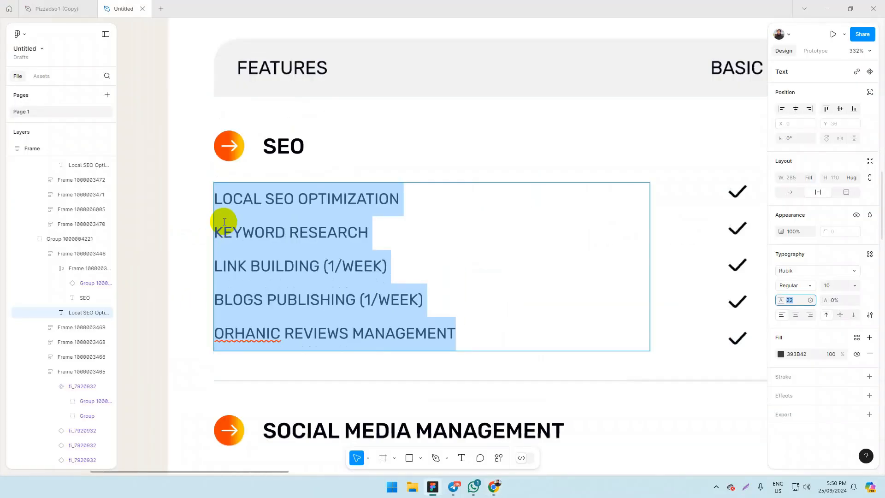
scroll(224, 221, down, 5)
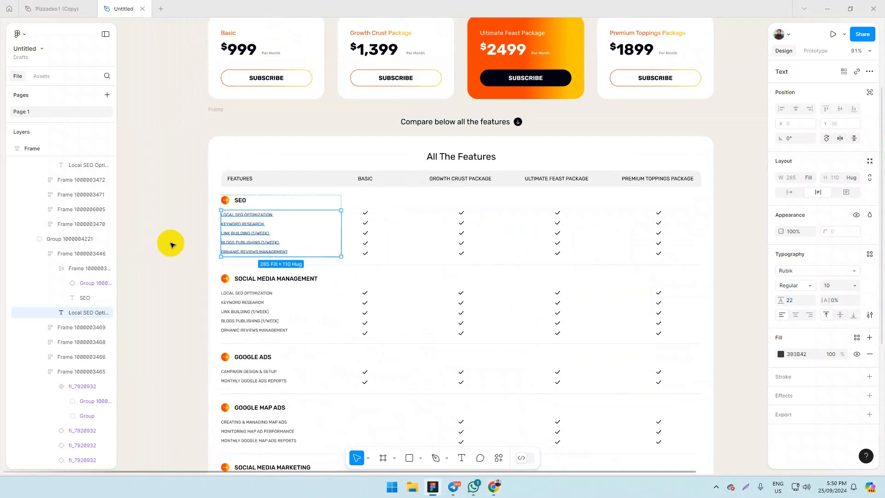
click(170, 244)
key(alt+Tab)
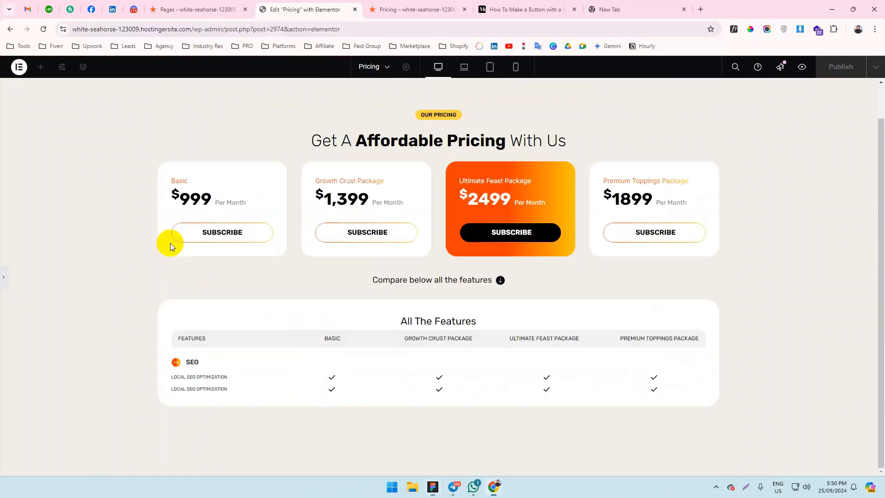
Restore the Elementor editing panel and examine the gap between the first two SEO feature lines in Figma up close.
click(2, 272)
key(alt+Tab)
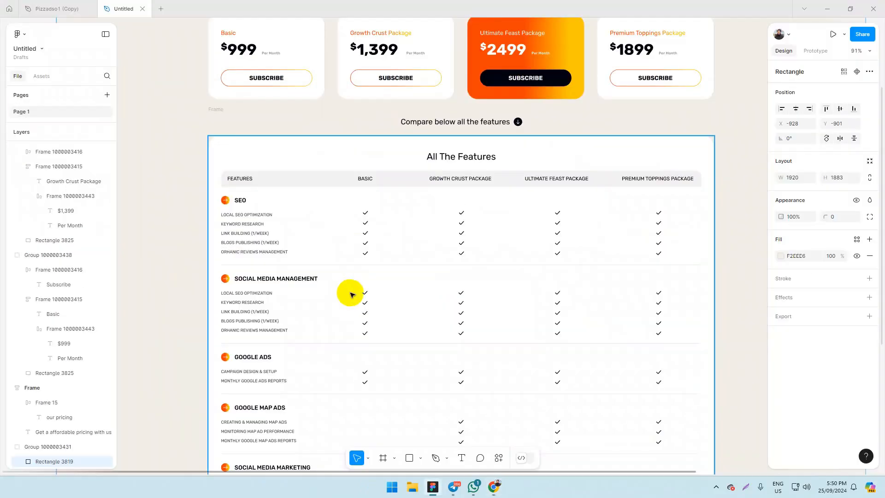
key(alt+Tab)
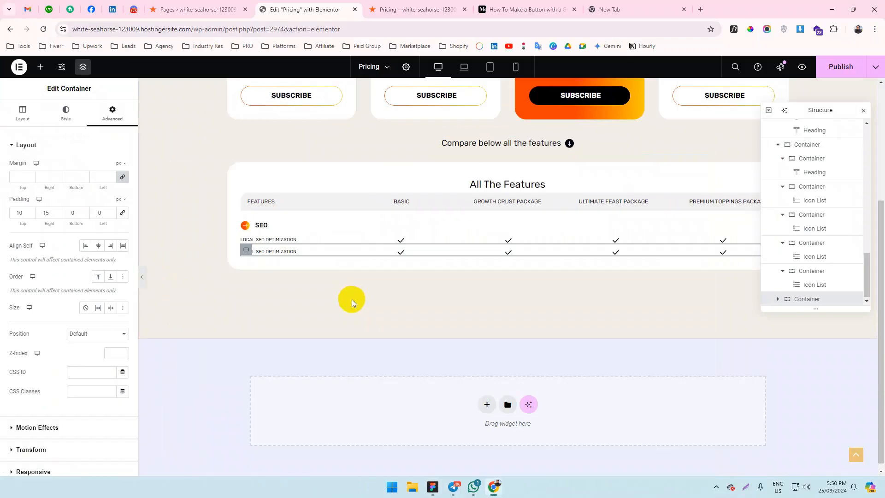
key(alt+Tab)
scroll(223, 218, up, 10)
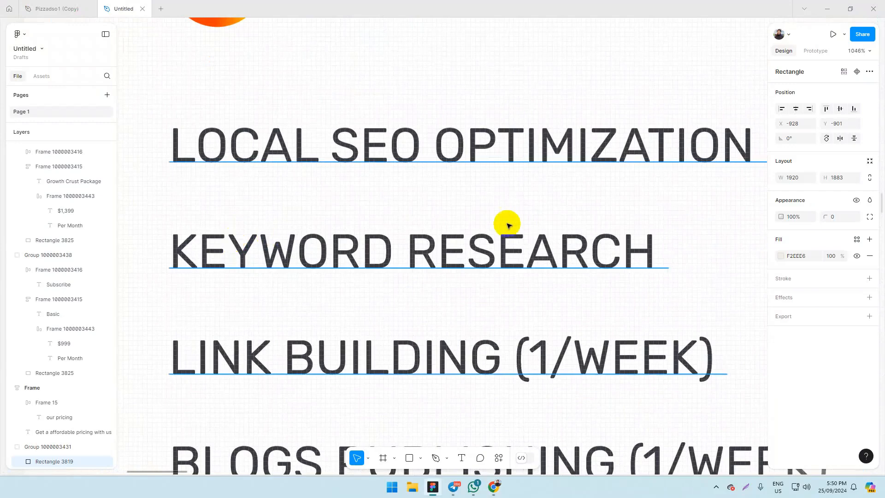
scroll(207, 184, up, 4)
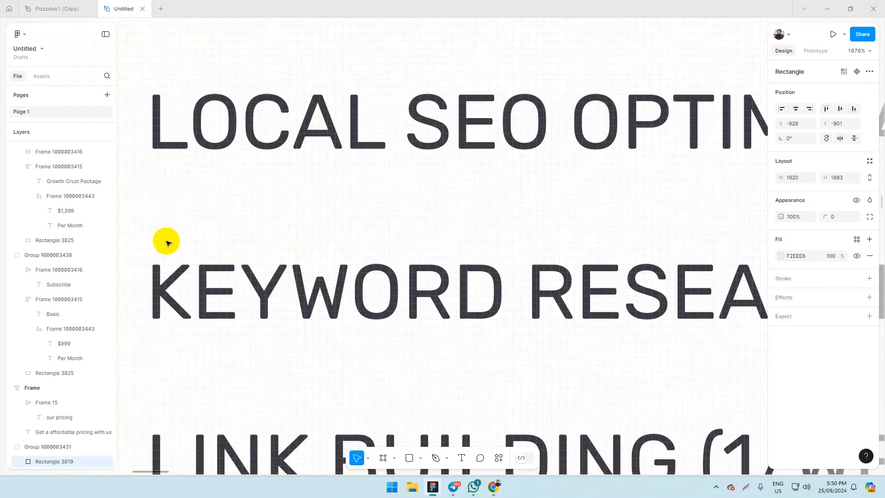
Inspect the duplicated row's Local SEO Optimization heading in Elementor with the browser zoomed out to 100%.
key(alt+Tab)
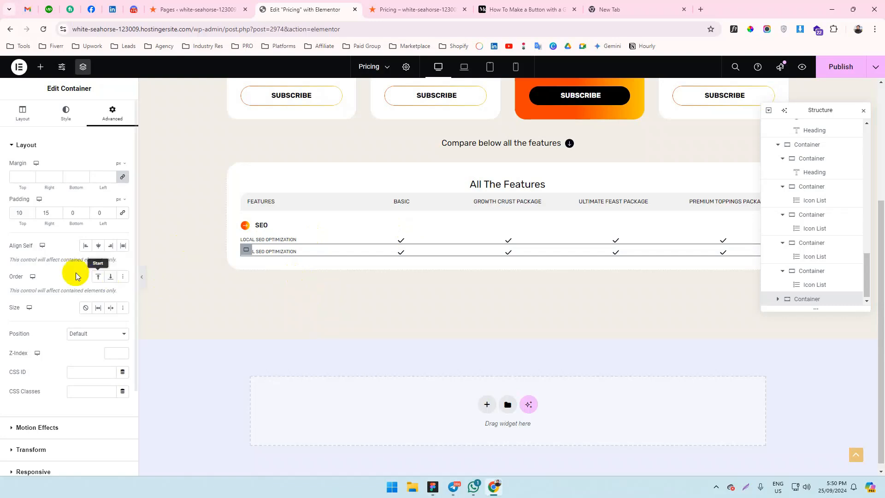
click(300, 251)
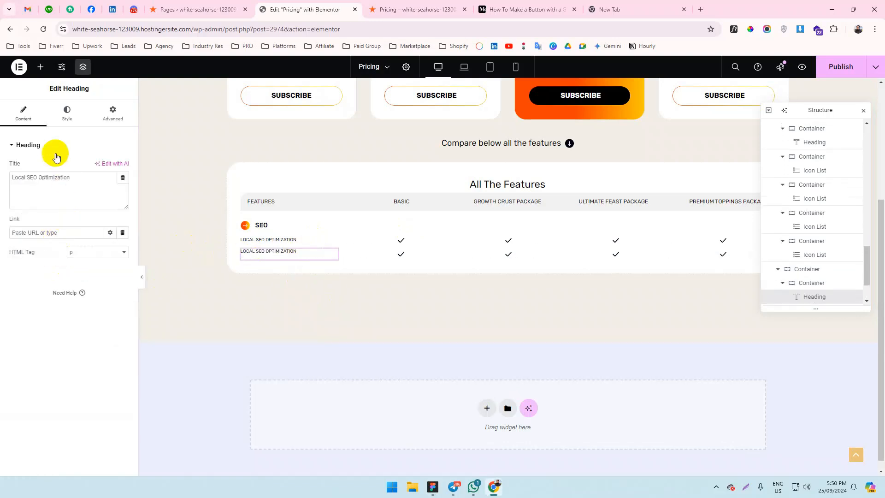
click(213, 273)
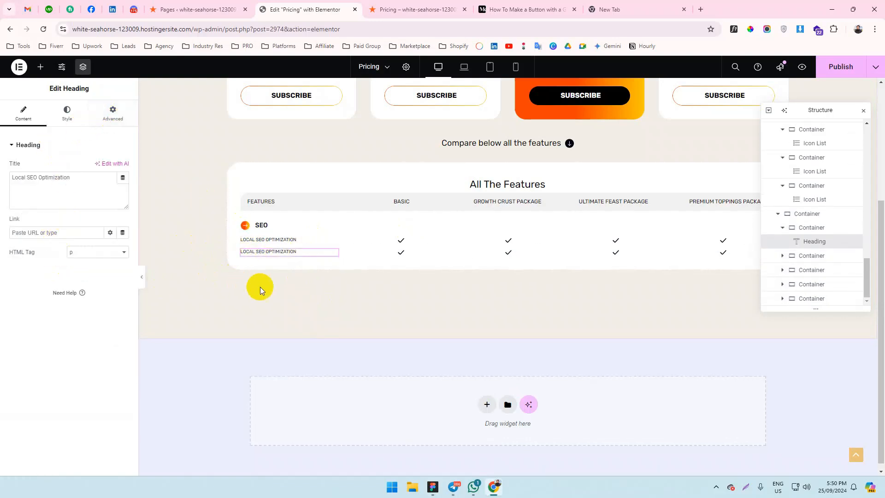
key(ctrl+minus)
key(ctrl+minus)
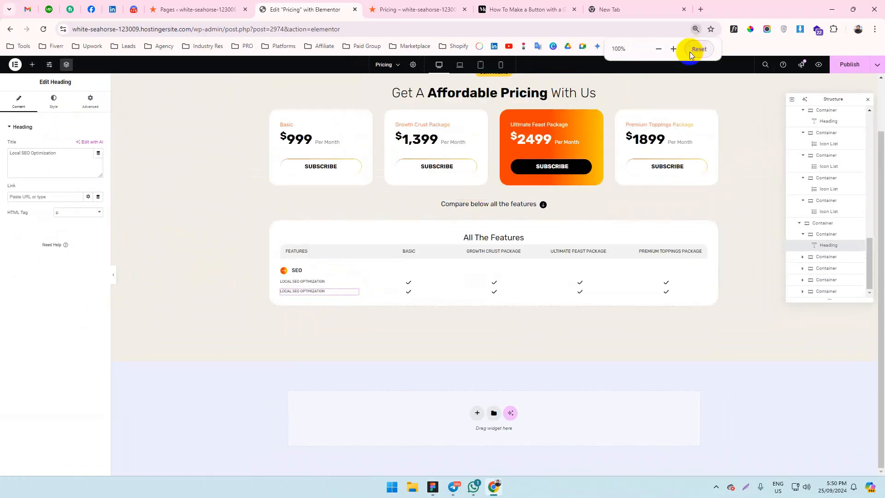
Measure the gap between Local SEO Optimization and Keyword Research in Figma with a vertical line about 12 px long, and delete the line.
key(alt+Tab)
scroll(328, 169, down, 3)
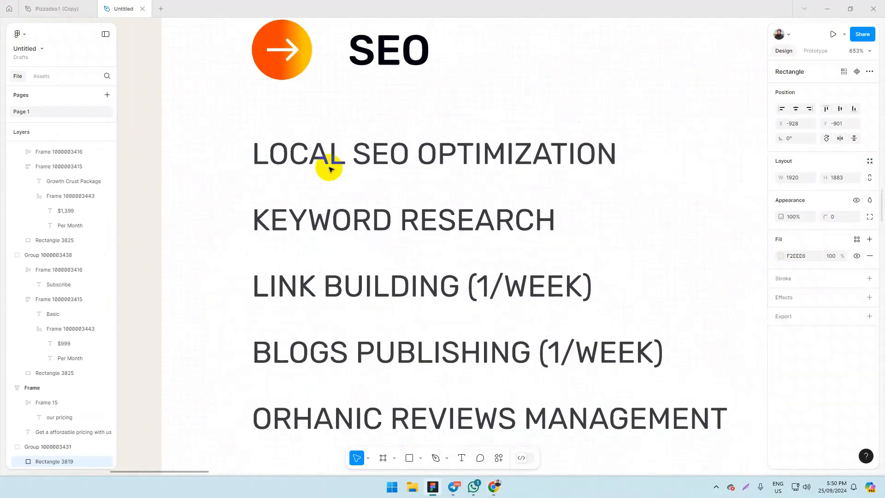
scroll(329, 169, down, 3)
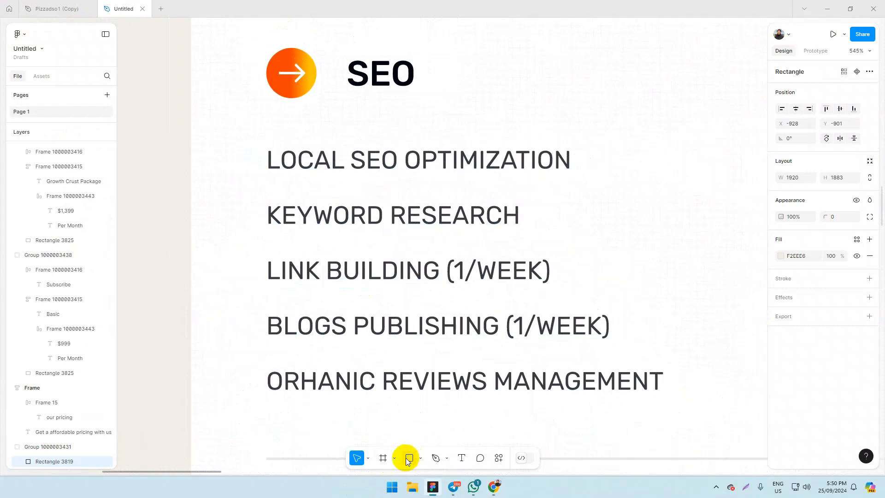
click(421, 458)
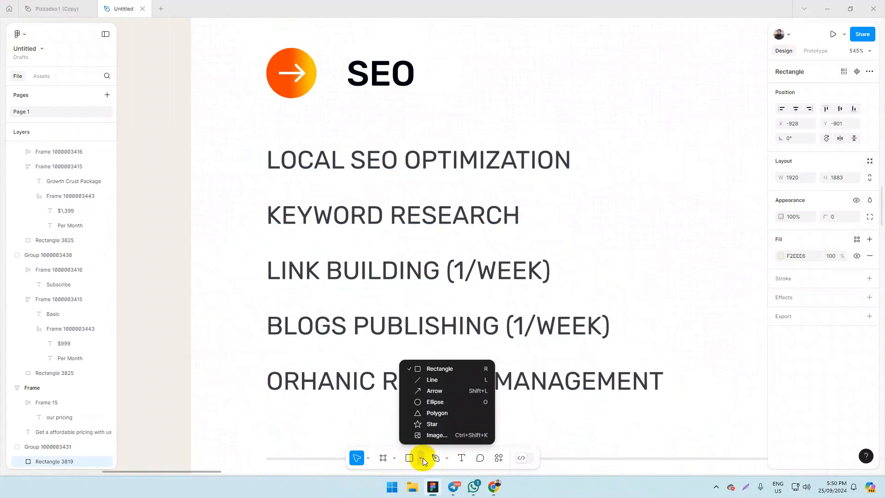
click(425, 380)
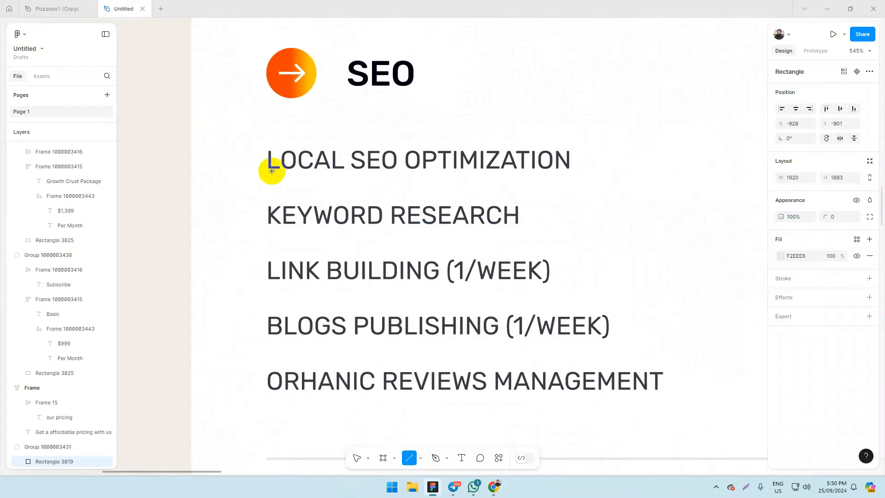
drag(272, 171, 273, 185)
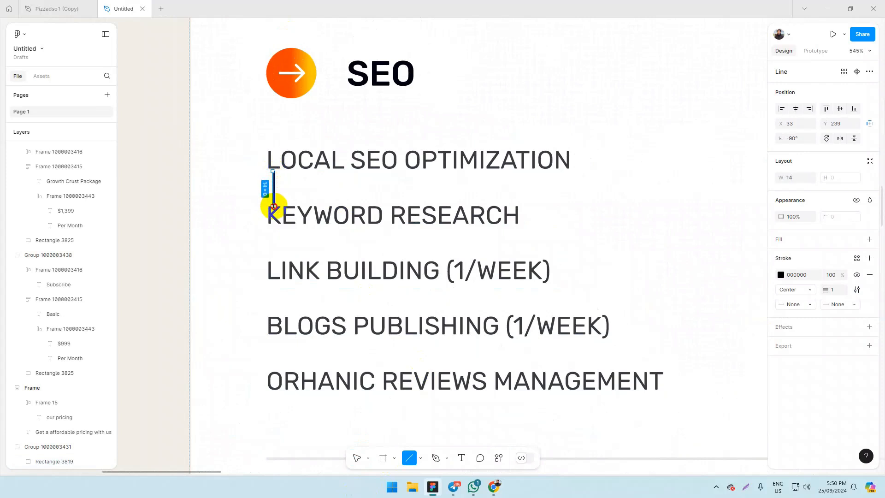
drag(274, 204, 272, 202)
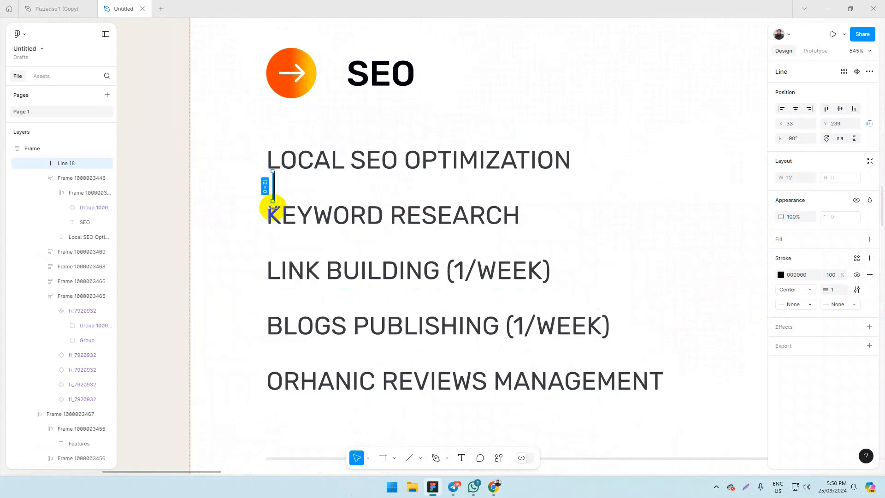
key(Delete)
Set the top padding of the duplicated SEO row container in Elementor to 12 px.
key(alt+Tab)
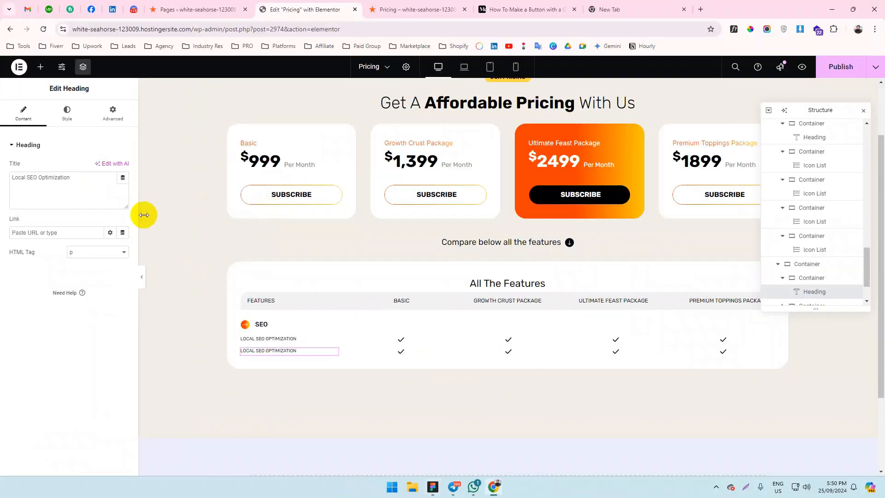
click(246, 349)
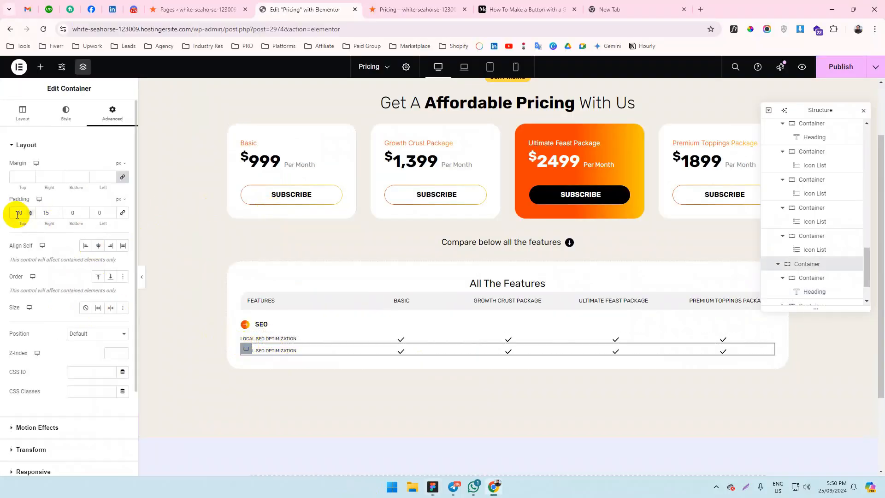
click(31, 211)
click(30, 211)
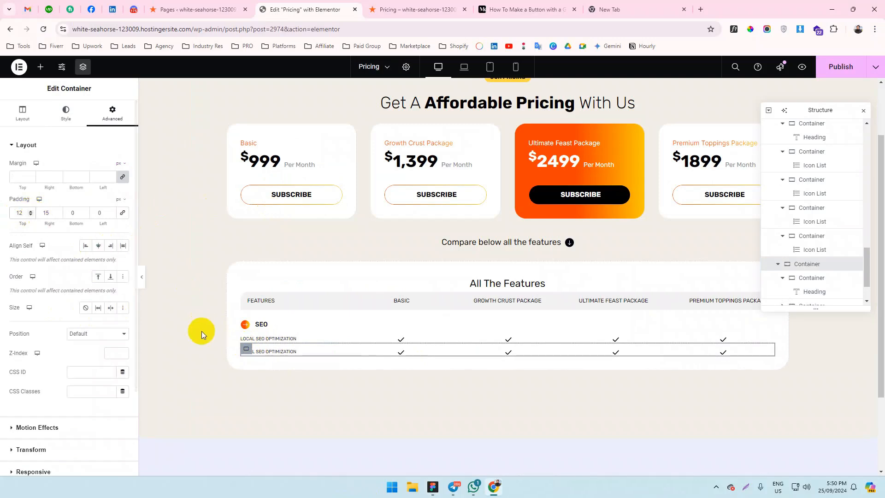
Duplicate the second Local SEO Optimization row container three times within the SEO section of the features table.
scroll(302, 269, down, 2)
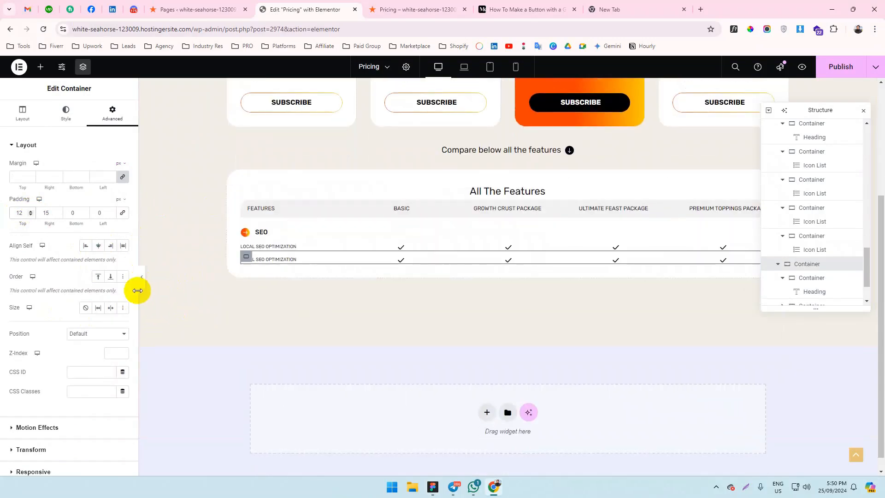
click(143, 278)
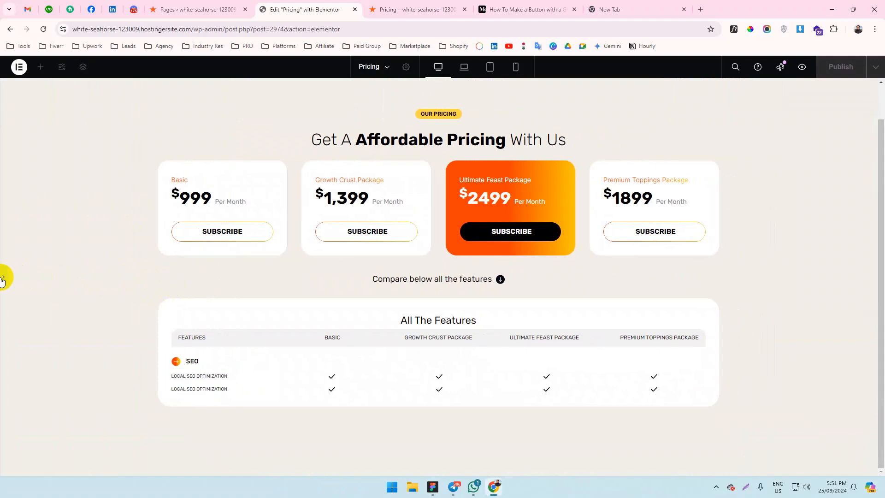
click(3, 280)
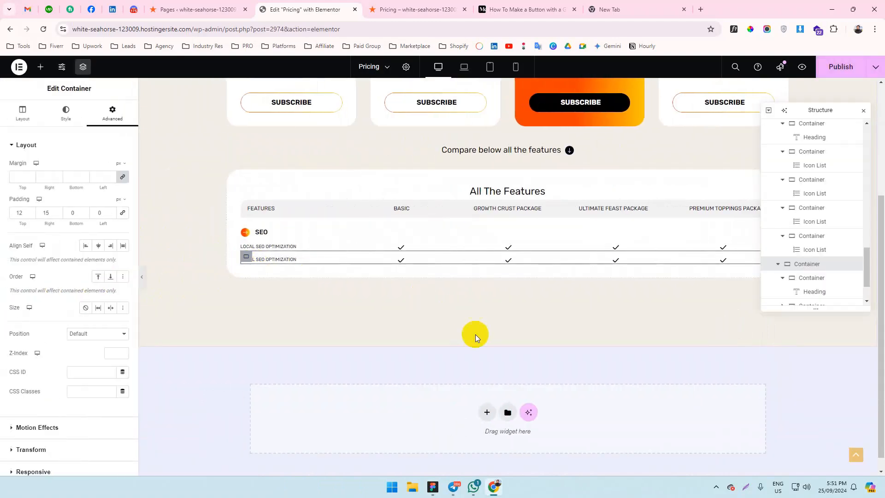
scroll(474, 294, down, 1)
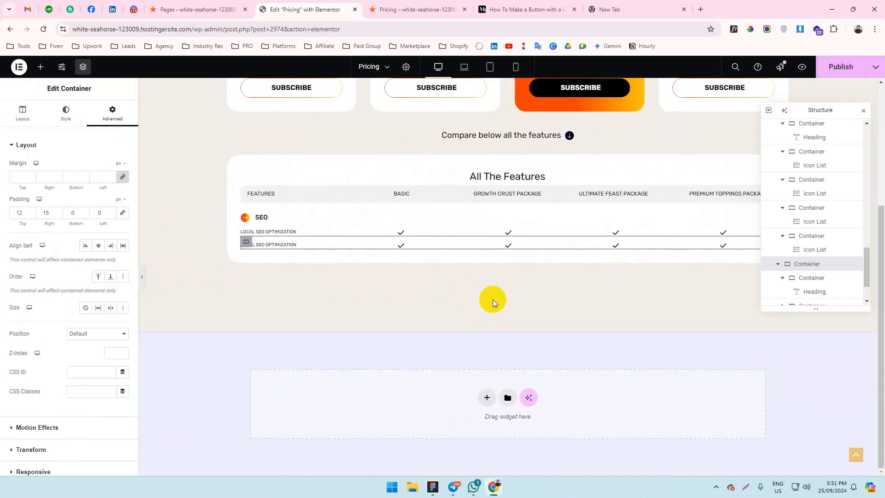
right_click(247, 241)
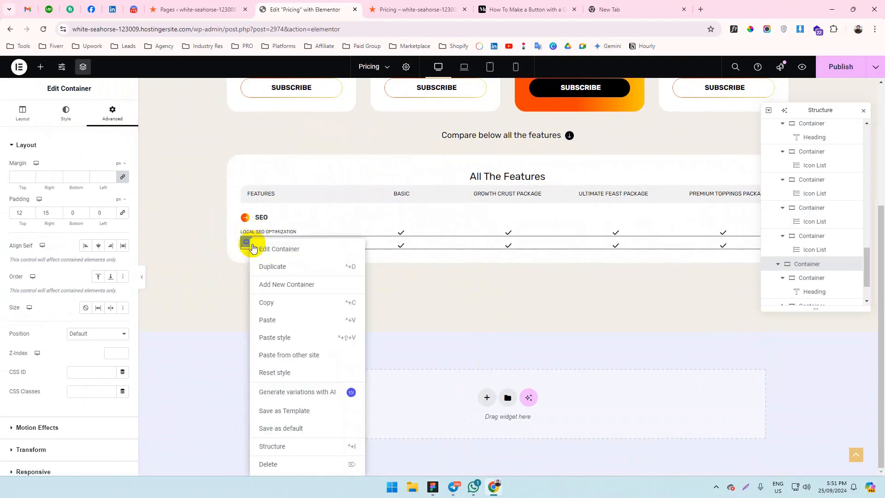
click(252, 259)
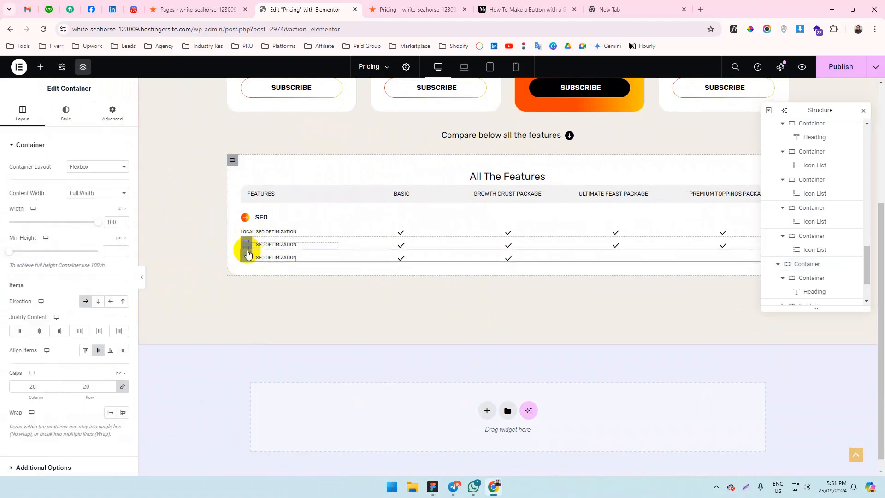
right_click(247, 254)
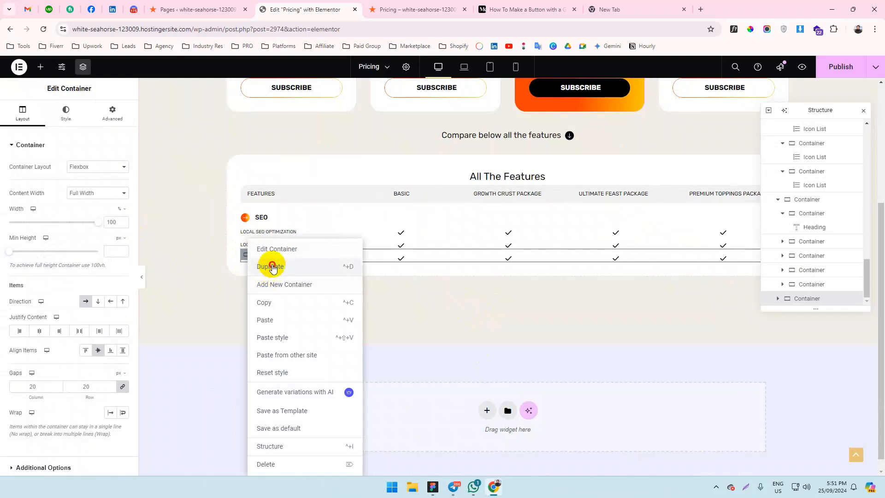
click(253, 263)
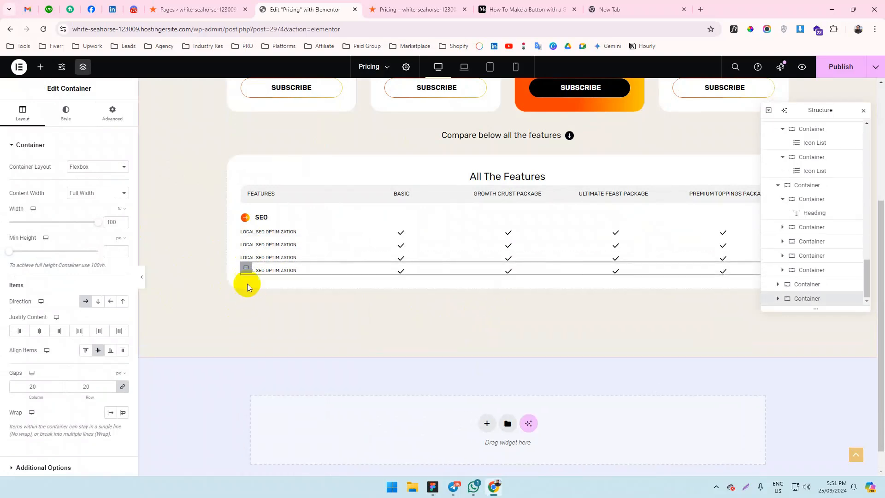
right_click(244, 270)
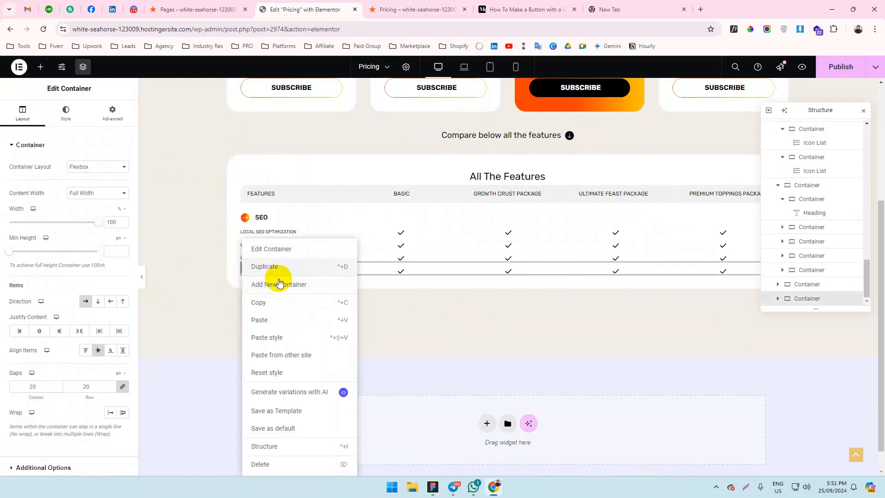
click(276, 274)
Copy the Keyword Research line from the Figma design and use it as the second SEO row's heading title in Elementor.
key(alt+Tab)
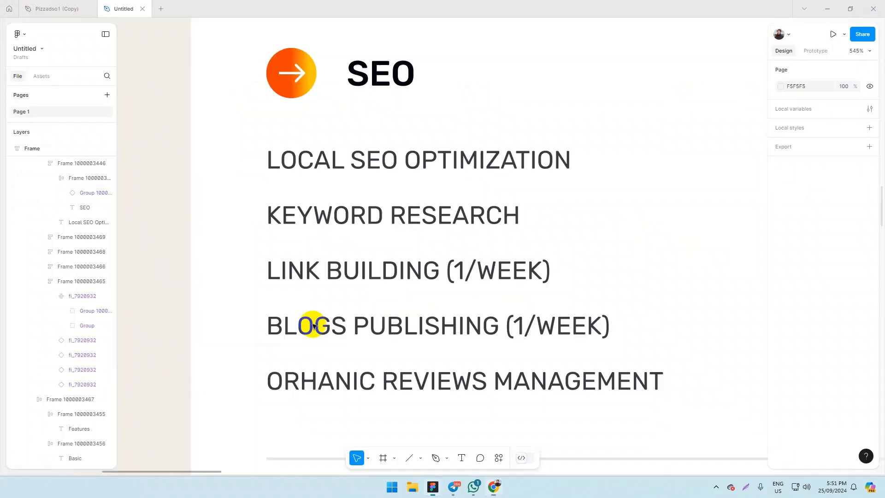
scroll(300, 271, down, 3)
scroll(300, 271, down, 5)
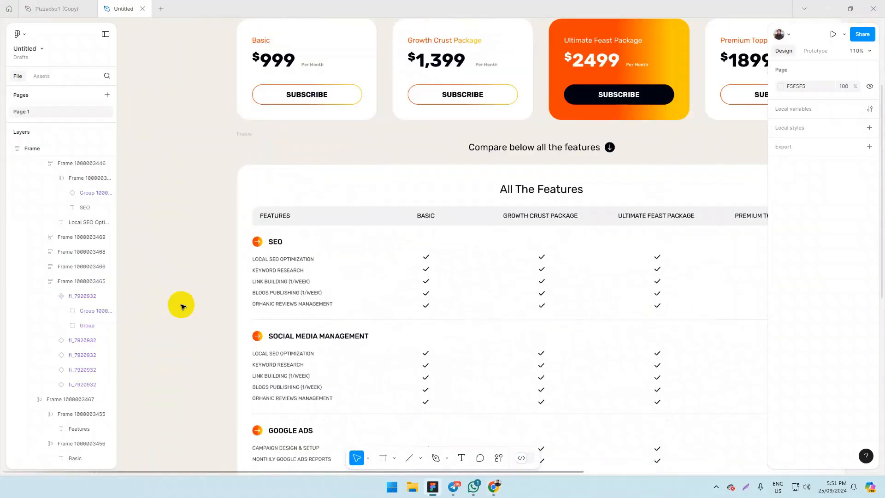
double_click(274, 274)
double_click(274, 273)
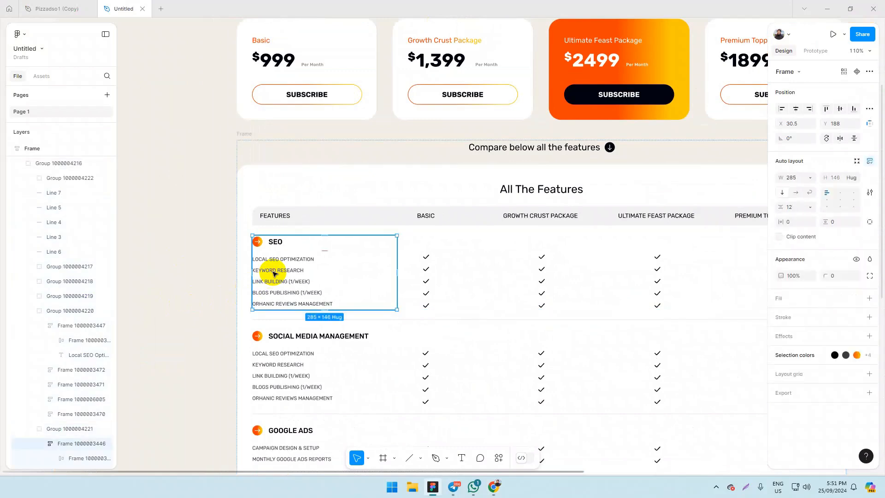
double_click(274, 273)
triple_click(274, 272)
key(alt+Tab)
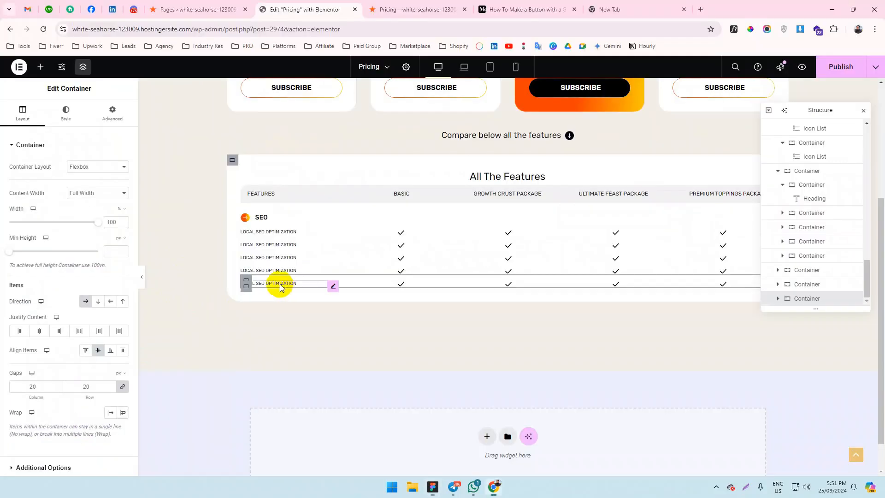
click(275, 245)
triple_click(90, 193)
Copy Link Building (1/week) from Figma and replace the third SEO row's heading title in Elementor with it.
key(alt+Tab)
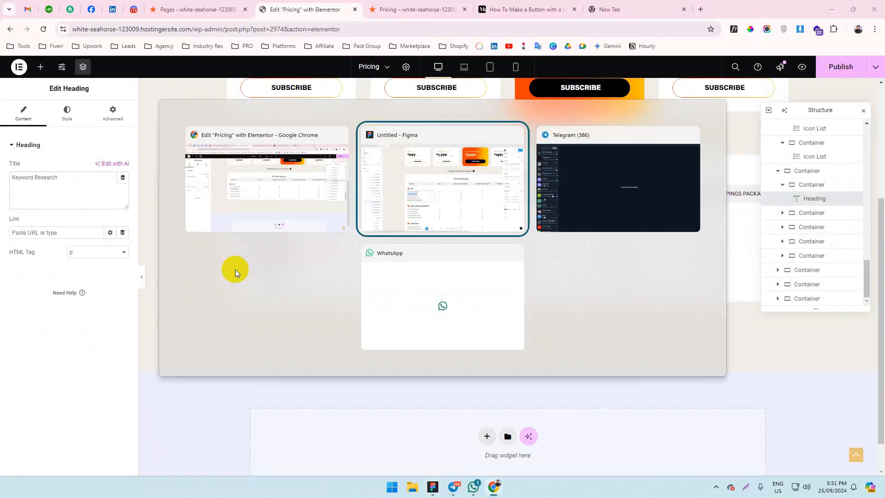
key(alt+Tab)
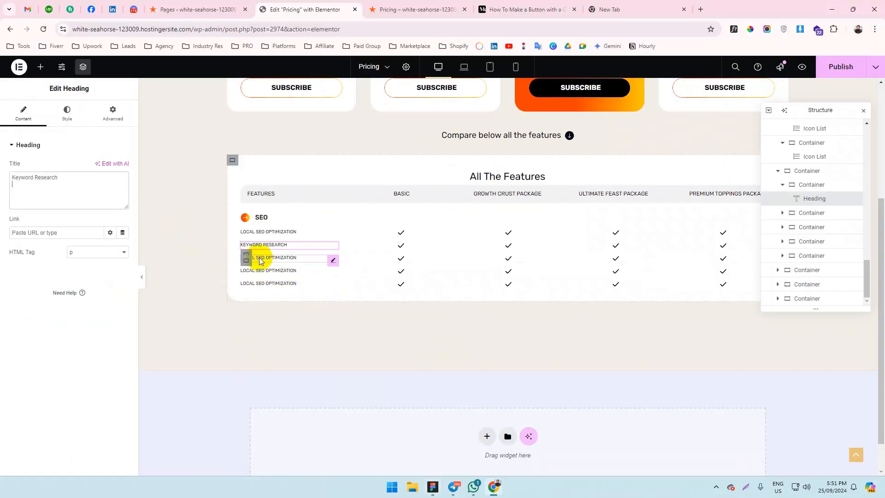
click(257, 256)
click(29, 199)
Copy Blogs Publishing (1/week) from Figma and replace the fourth SEO row's heading title in Elementor with it.
key(alt+Tab)
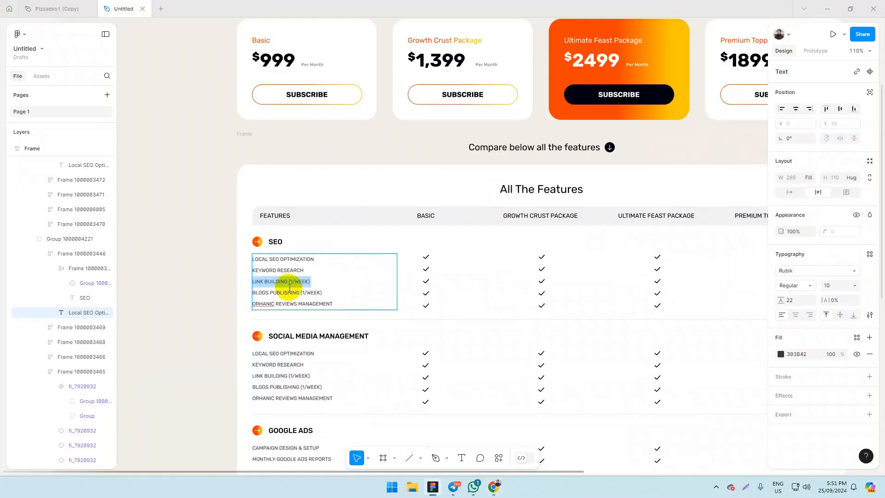
double_click(293, 292)
key(alt+Tab)
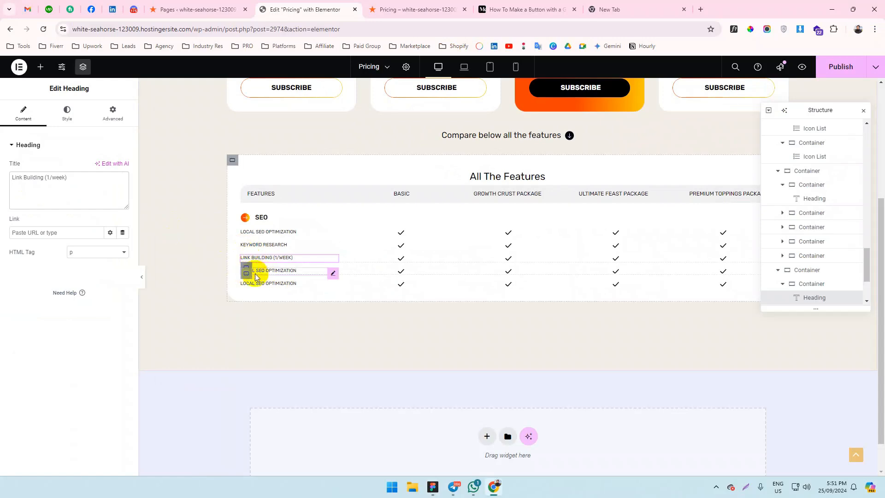
click(272, 271)
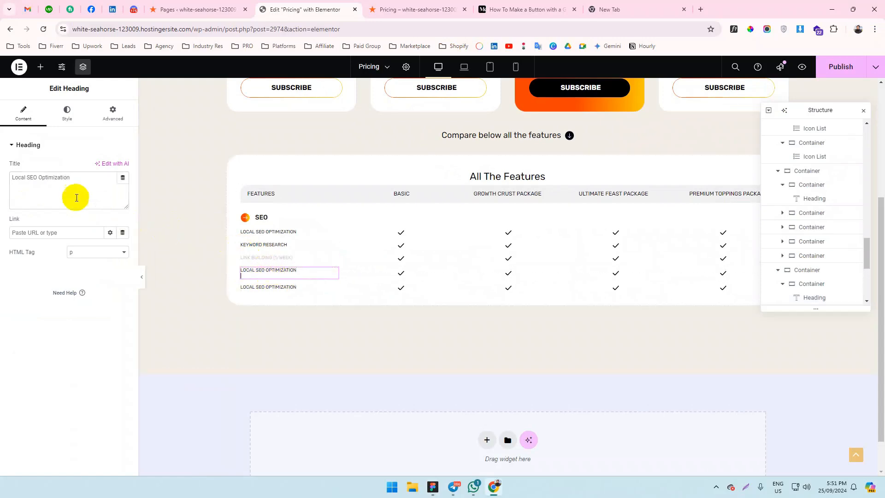
triple_click(73, 195)
text(Blogs Publishing (1/week))
Copy Orhanic Reviews Management from Figma and replace the fifth SEO row's heading title in Elementor with it.
key(alt+Tab)
double_click(310, 303)
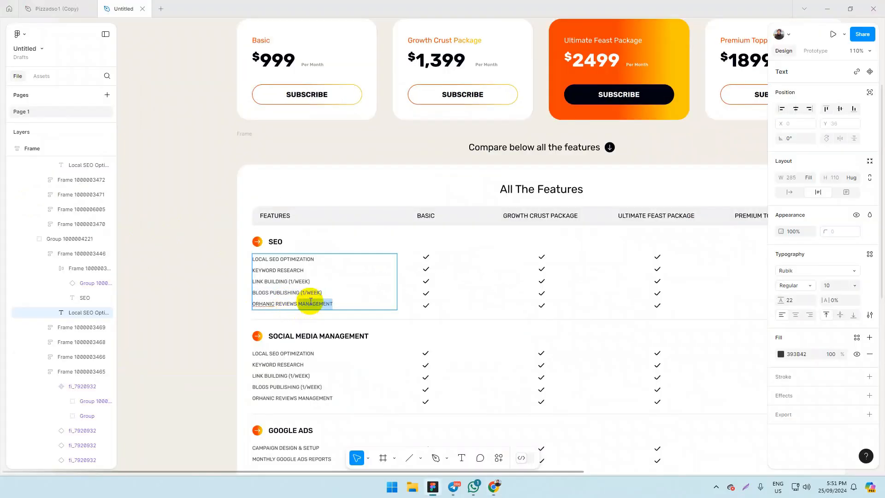
key(ctrl+c)
key(alt+Tab)
click(277, 283)
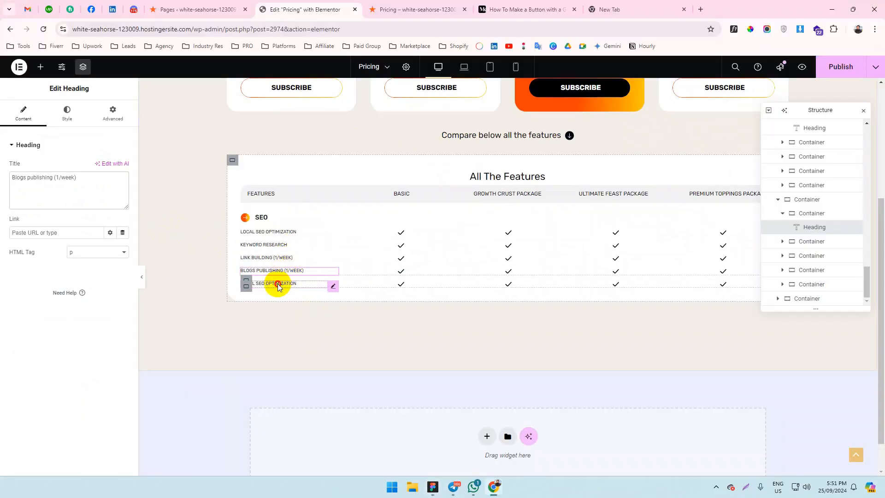
triple_click(87, 190)
key(ctrl+v)
Inspect the divider line beneath the SEO feature group in Figma and compare that area with the Elementor table.
key(alt+Tab)
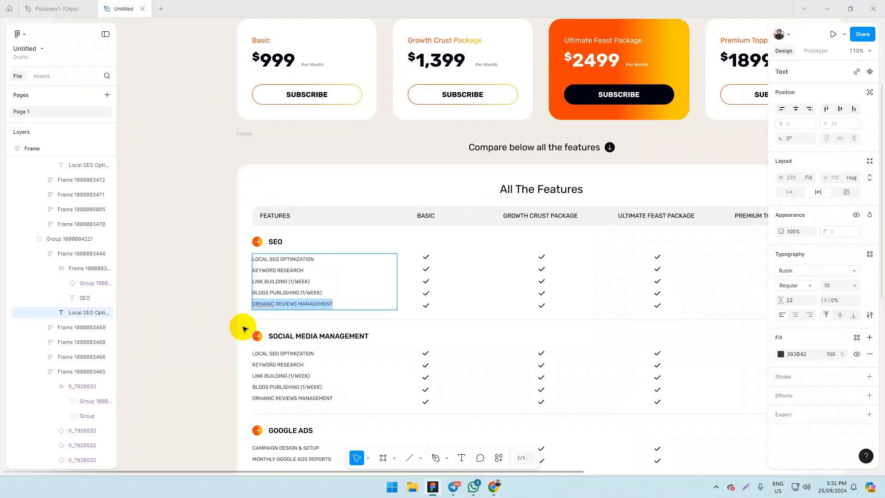
scroll(202, 303, down, 5)
scroll(214, 272, up, 3)
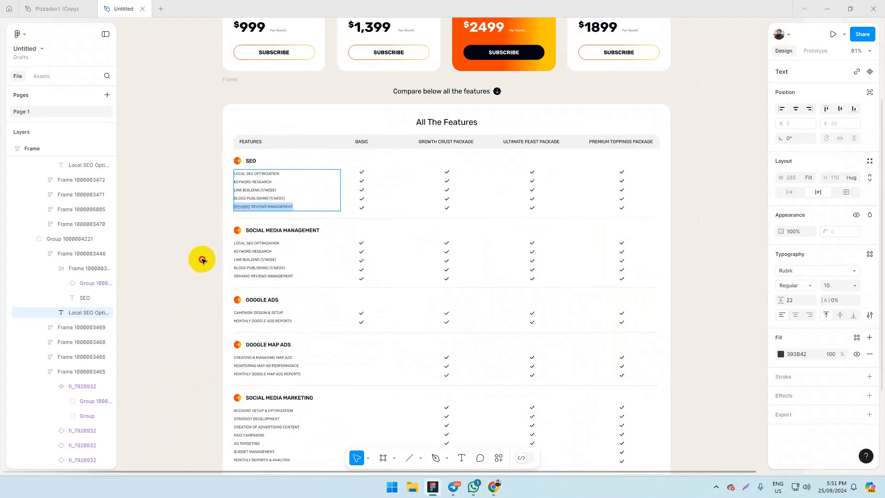
click(347, 218)
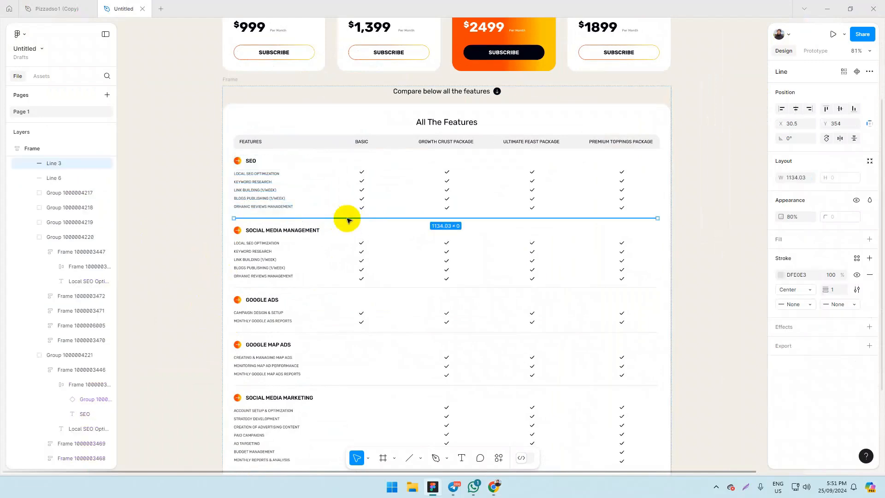
key(alt+Tab)
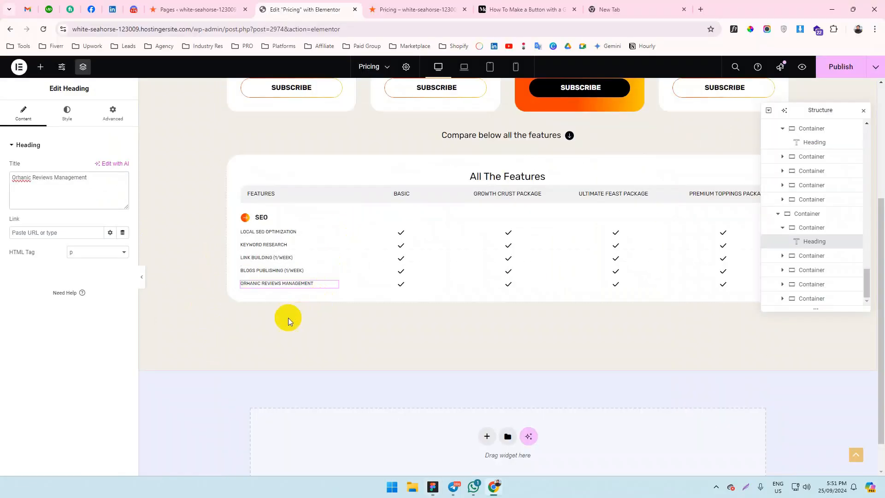
key(alt+Tab)
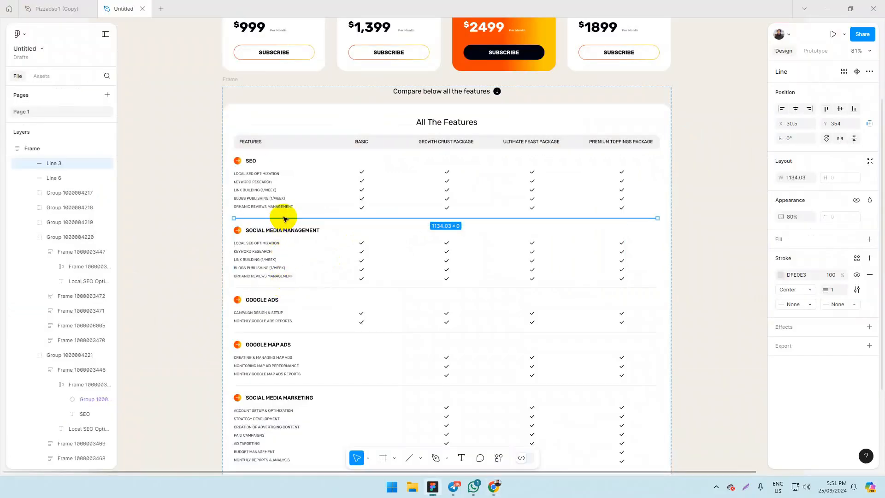
key(alt+Tab)
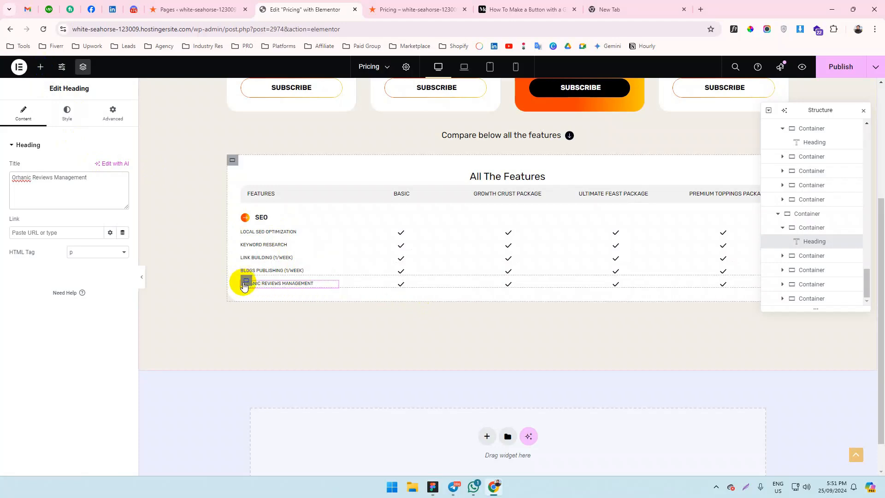
Give the Orhanic Reviews Management row container in Elementor a solid border with bottom width 1 px and 0 on the other sides.
click(247, 283)
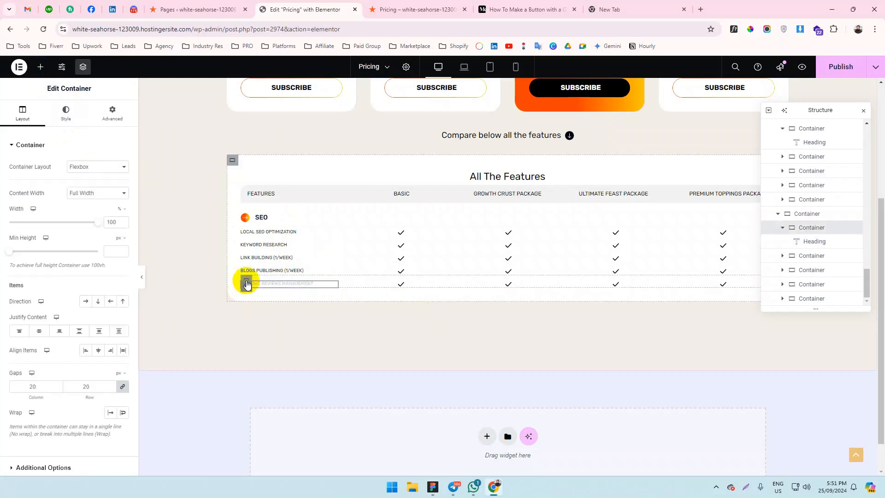
click(780, 216)
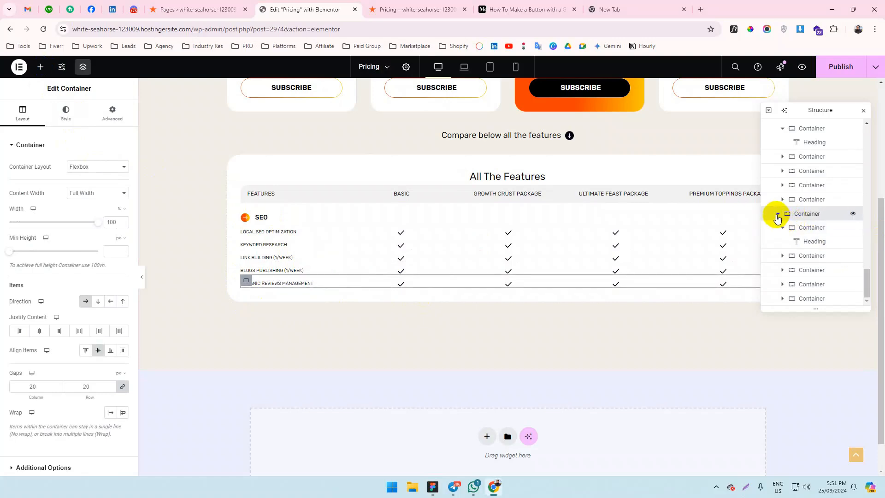
scroll(779, 215, up, 2)
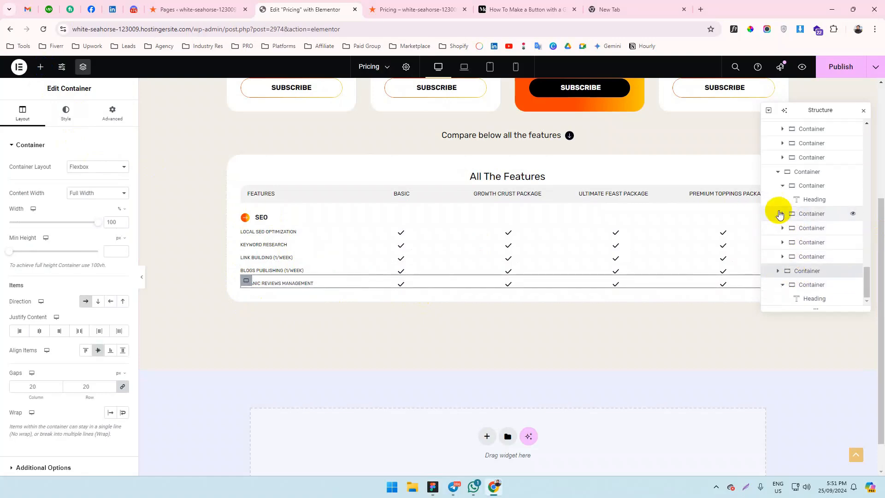
key(alt+Tab)
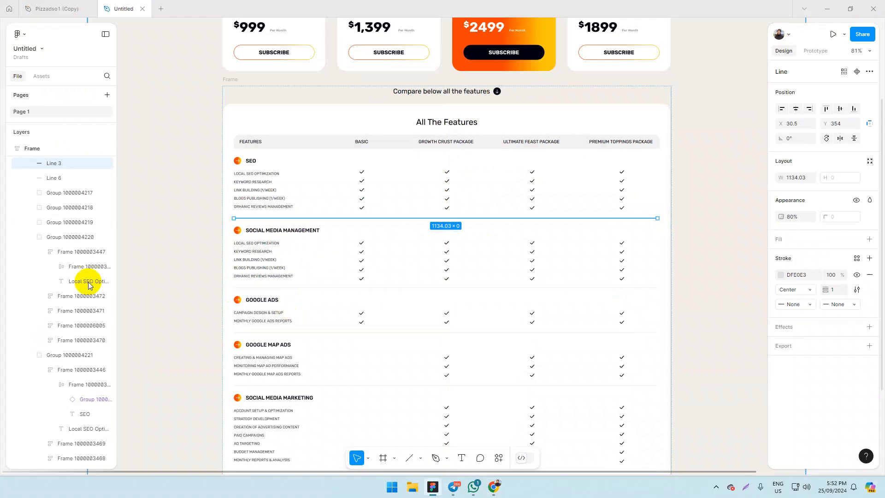
click(175, 162)
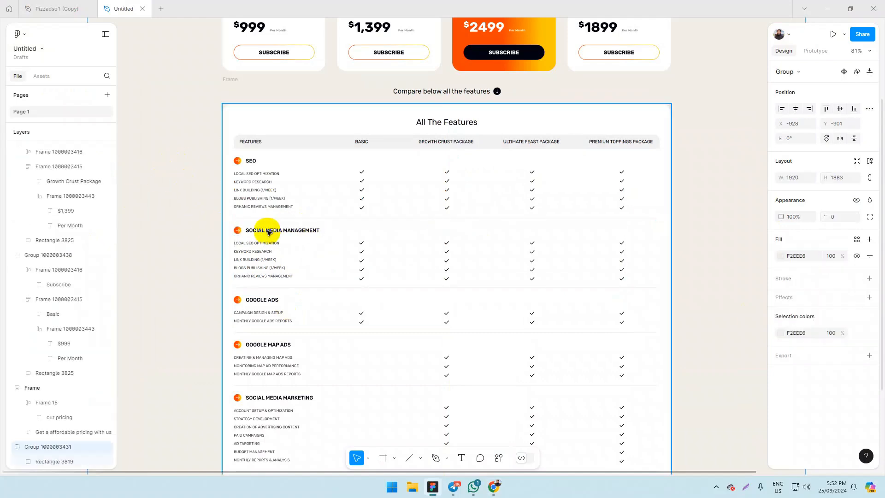
key(alt+Tab)
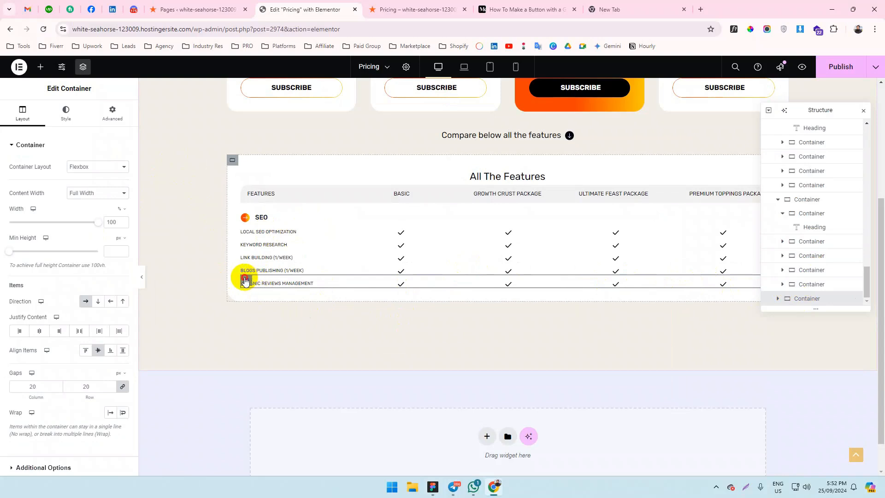
click(76, 116)
click(44, 378)
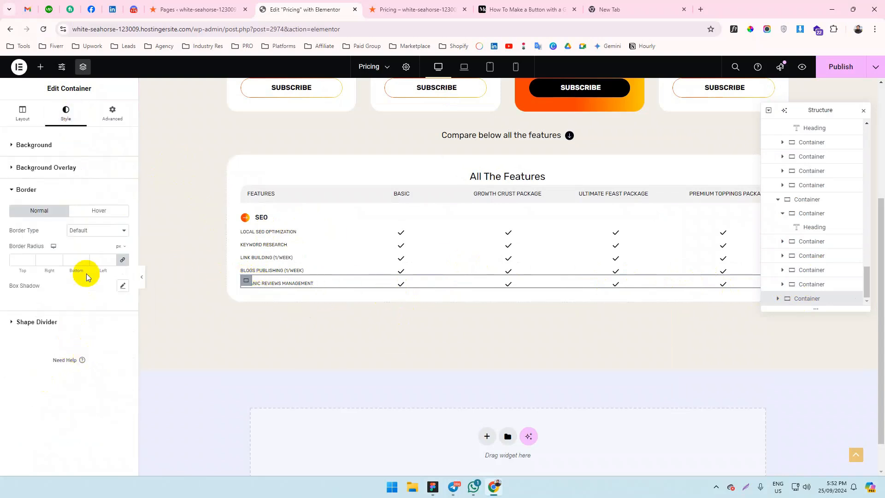
click(103, 235)
click(88, 261)
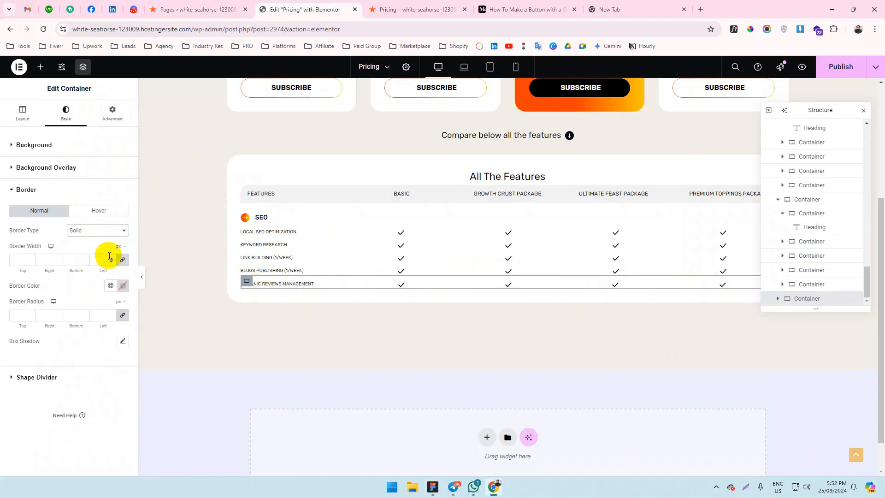
click(122, 262)
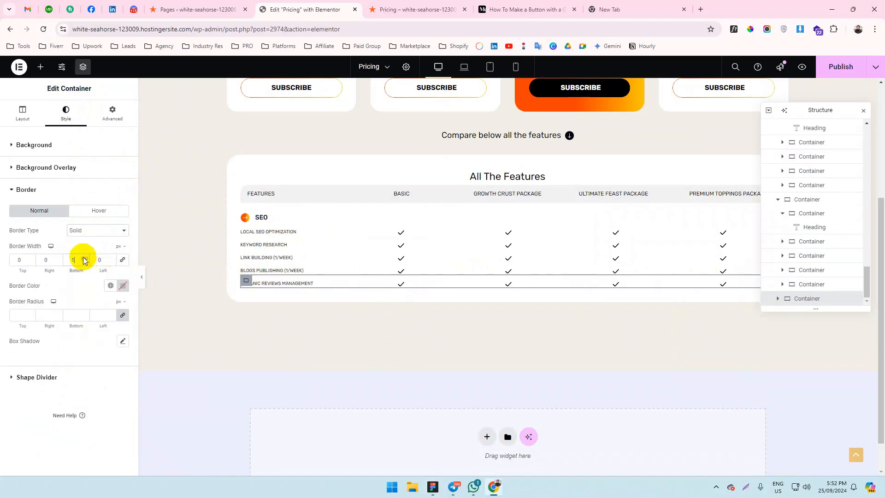
Copy stroke colour DFE0E3 from Figma's divider line under the SEO group and apply it as the Orhanic Reviews Management row container's border colour in Elementor.
key(alt+Tab)
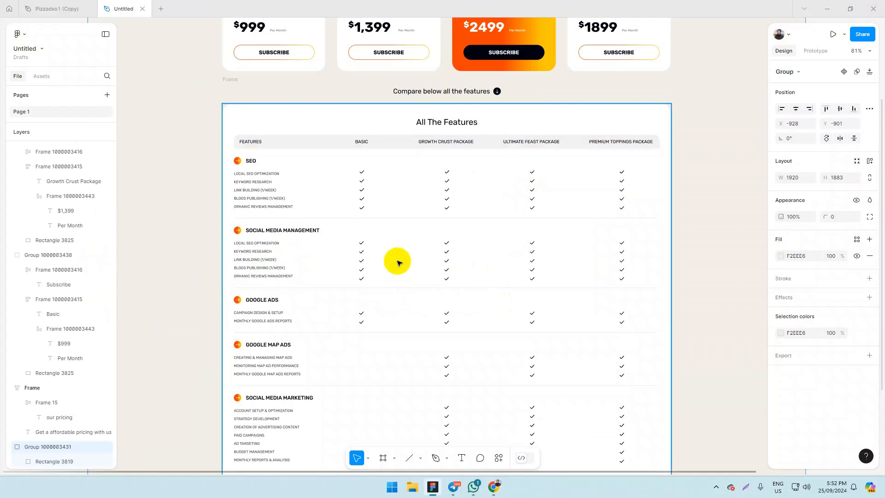
ctrl+click(399, 220)
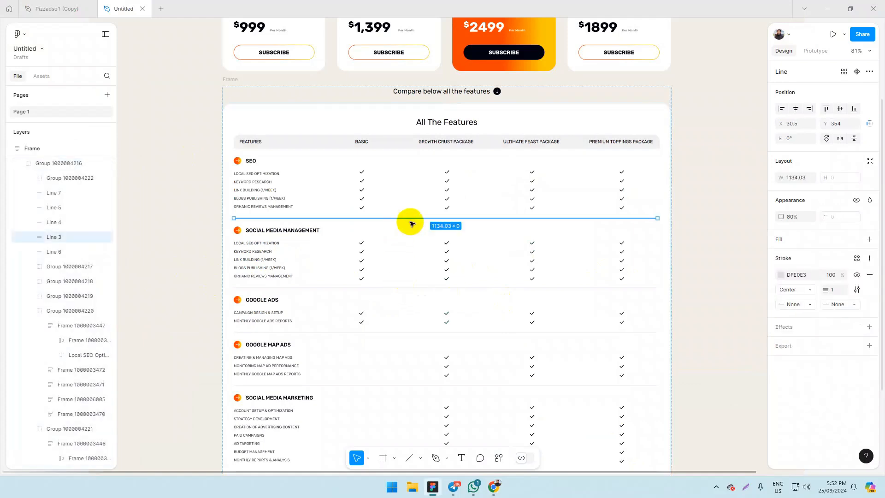
key(alt+Tab)
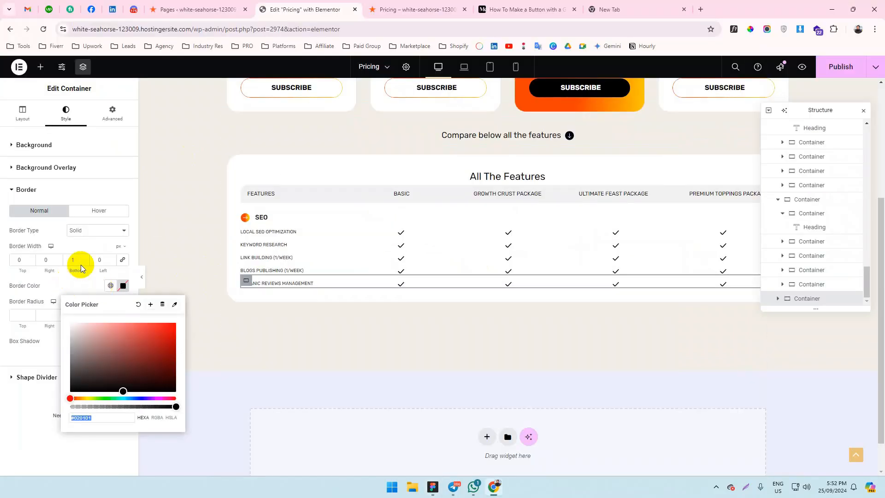
key(ctrl+v)
click(35, 442)
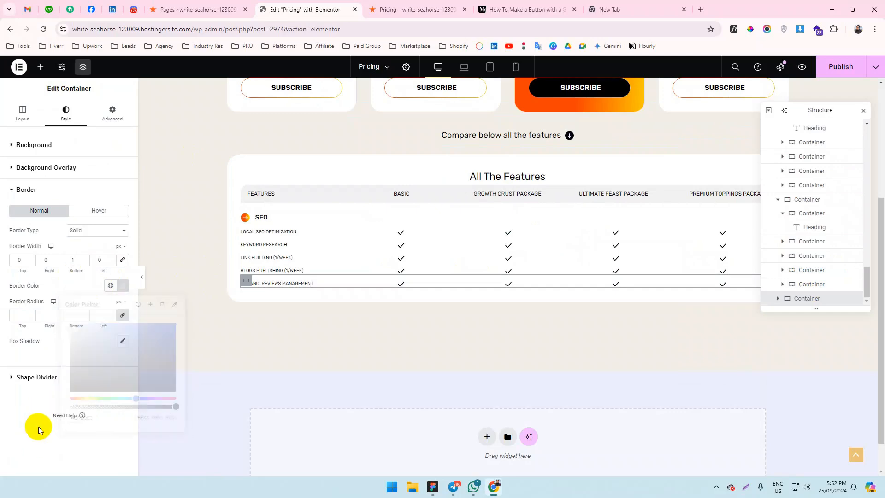
key(alt+Tab)
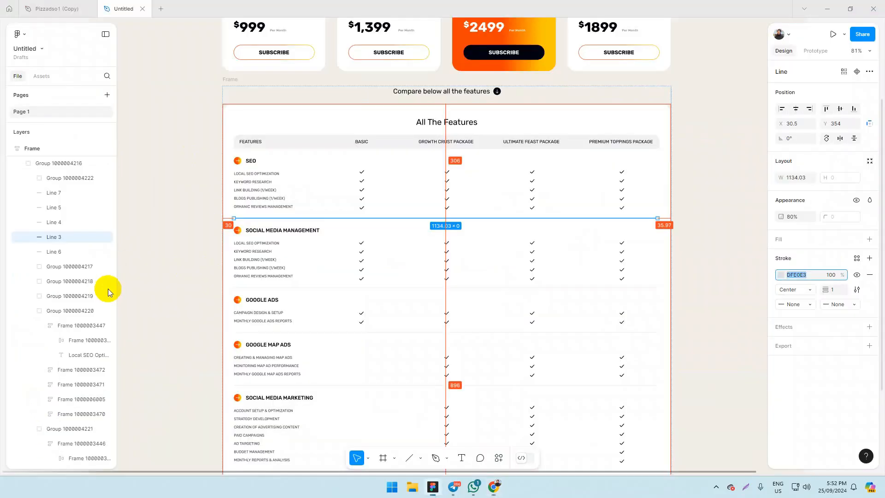
key(alt+Tab)
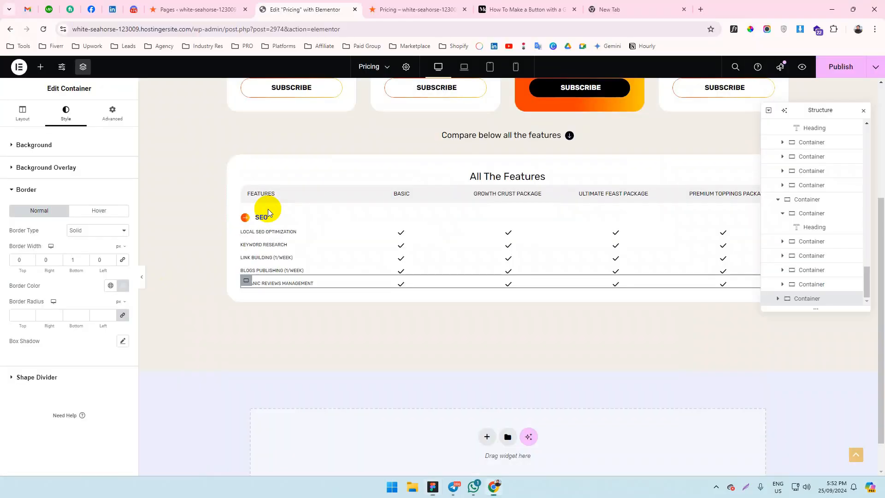
Set the Orhanic Reviews Management row container's bottom padding to 20 px and compare the previewed table with the Figma design.
click(112, 112)
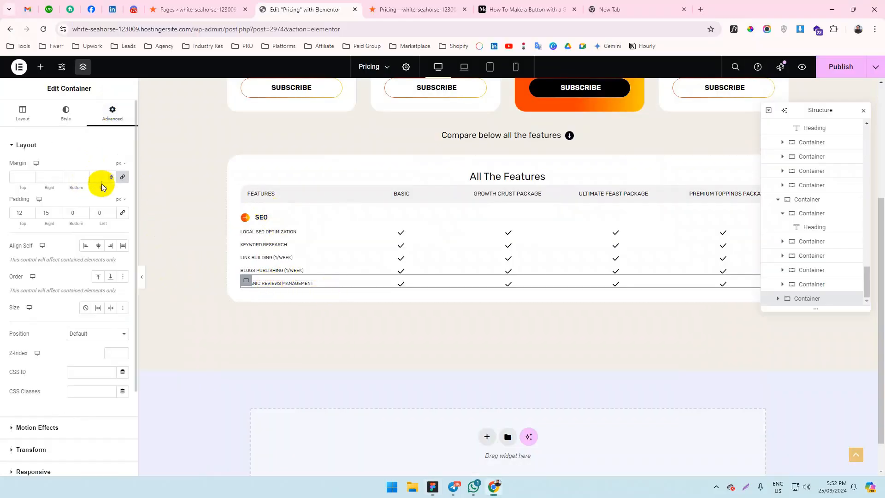
click(69, 212)
text(20)
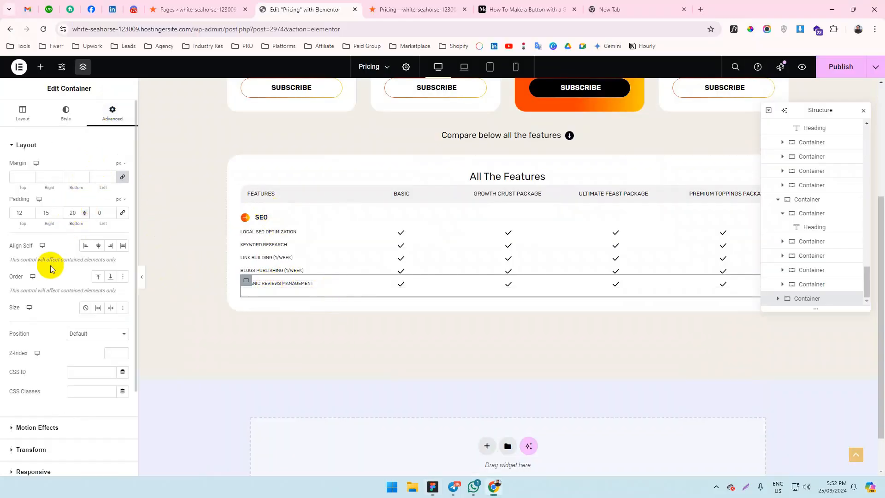
click(144, 276)
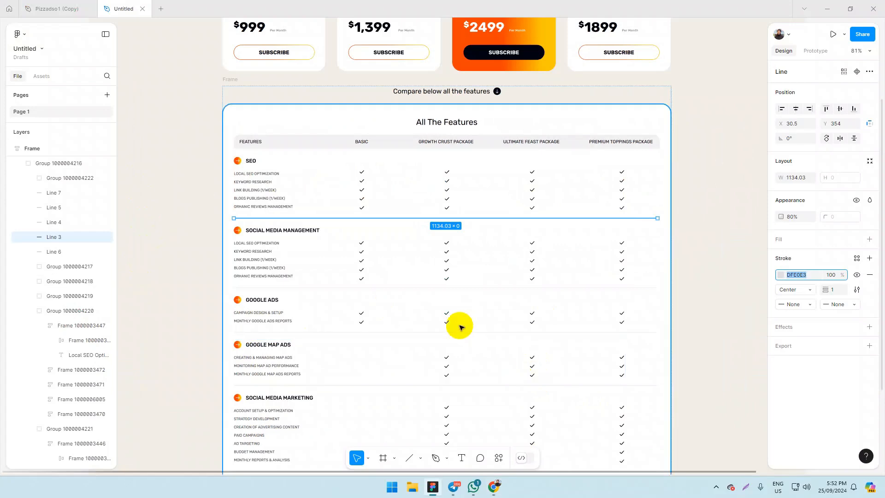
click(695, 212)
key(alt+Tab)
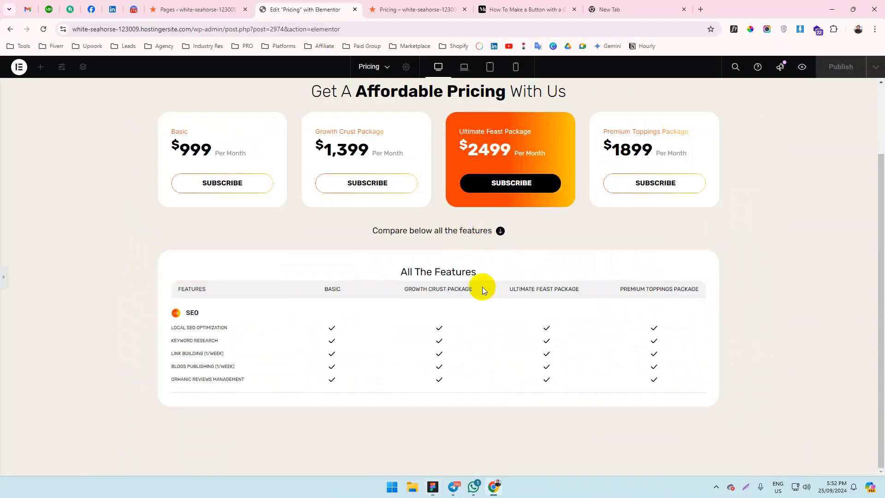
click(2, 276)
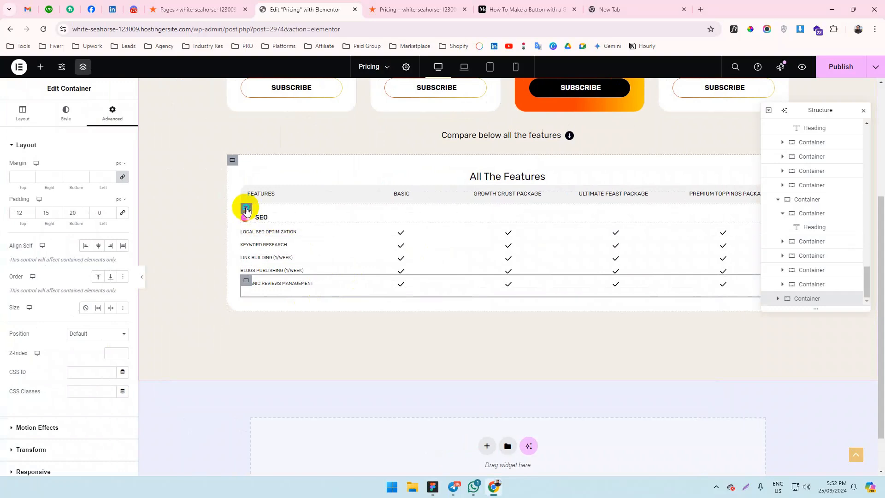
Duplicate the SEO group header container and move the copy below the Orhanic Reviews Management row.
right_click(246, 210)
click(278, 234)
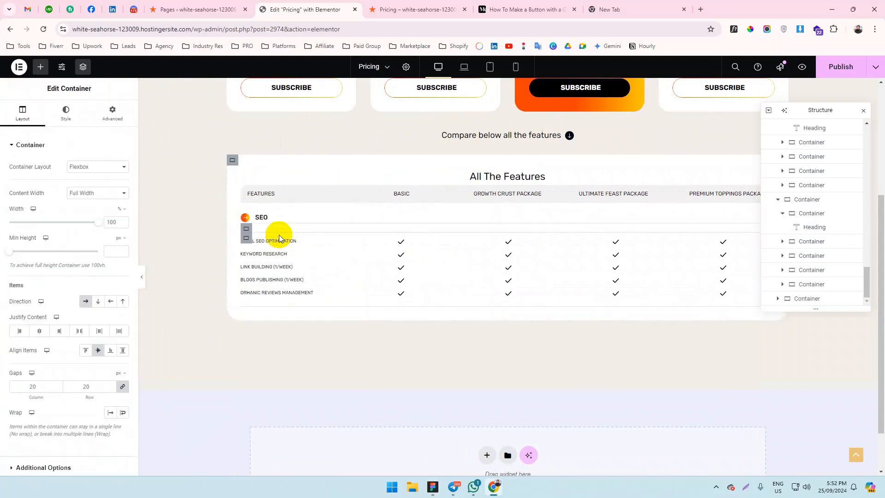
scroll(325, 246, down, 1)
click(247, 184)
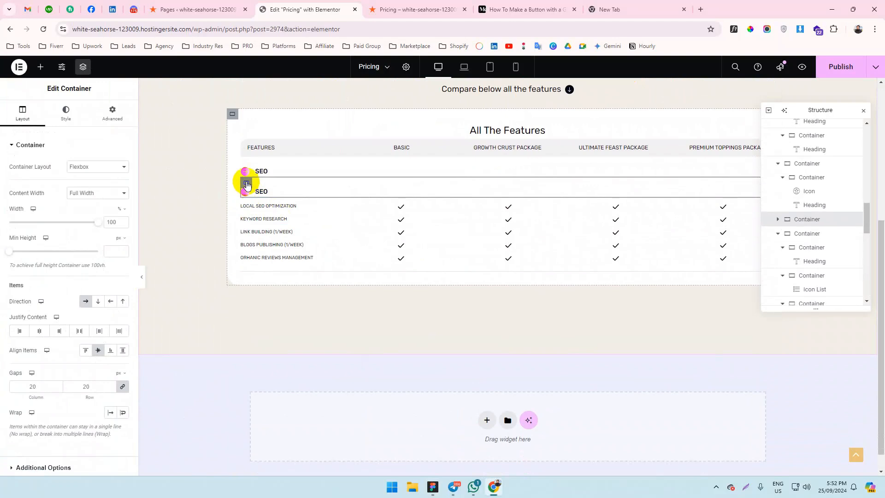
click(776, 233)
click(777, 248)
click(778, 262)
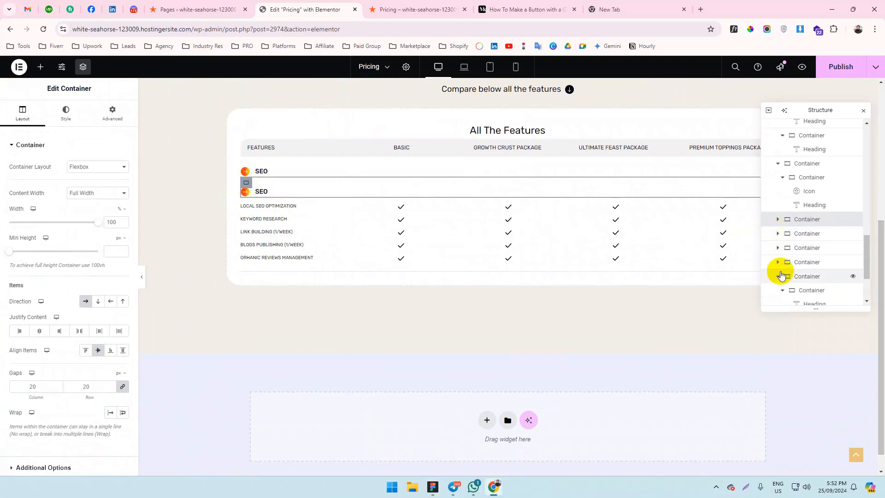
click(778, 278)
drag(792, 228, 340, 216)
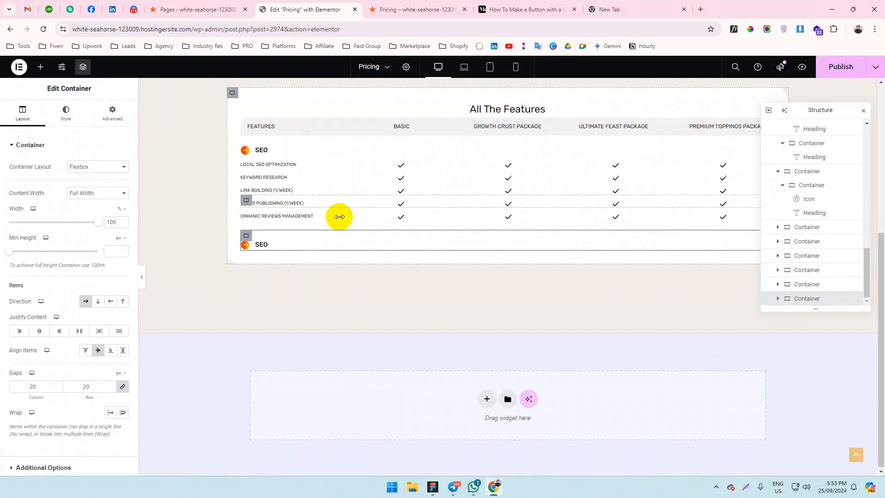
Duplicate the Local SEO Optimization row container and move the copy beneath the second SEO group header.
key(alt+Tab)
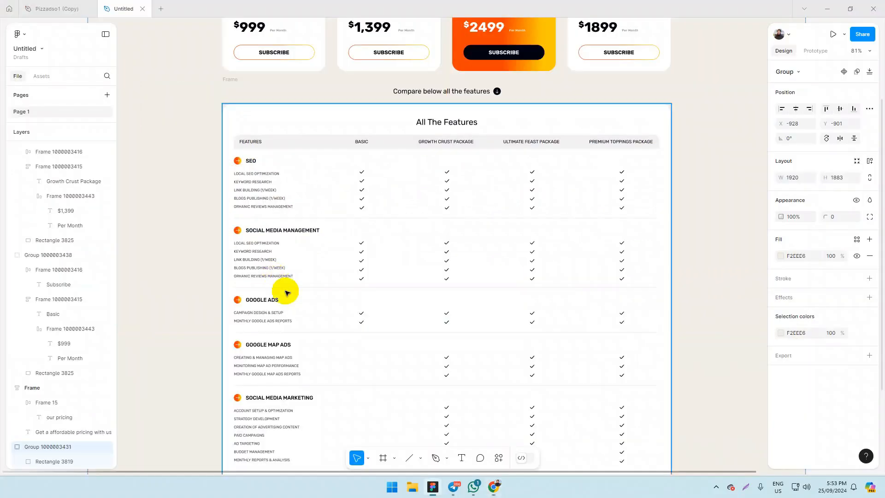
key(alt+Tab)
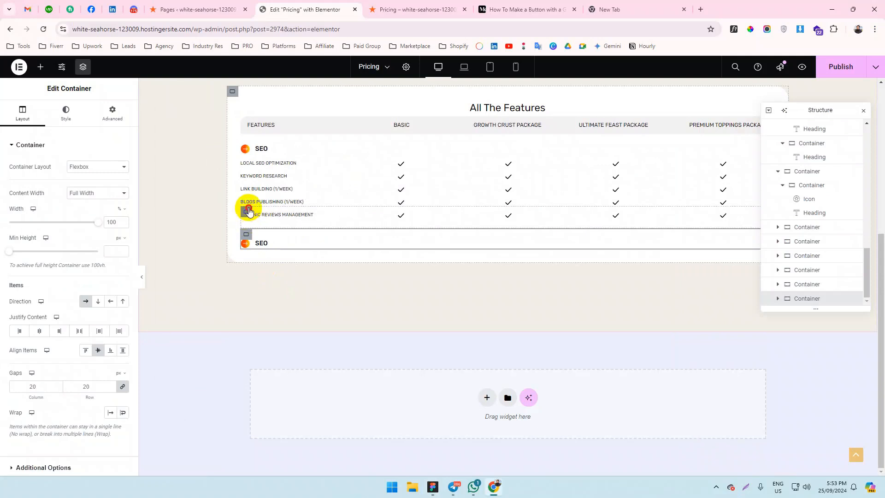
click(249, 211)
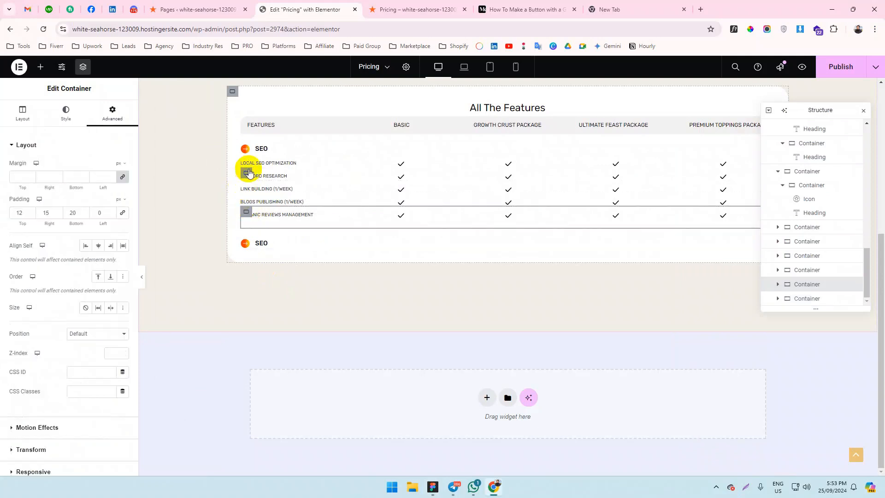
click(244, 160)
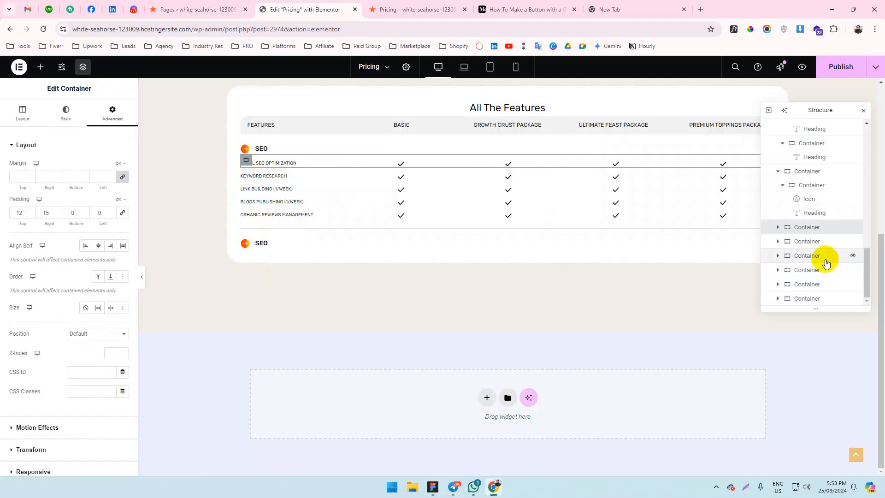
right_click(813, 229)
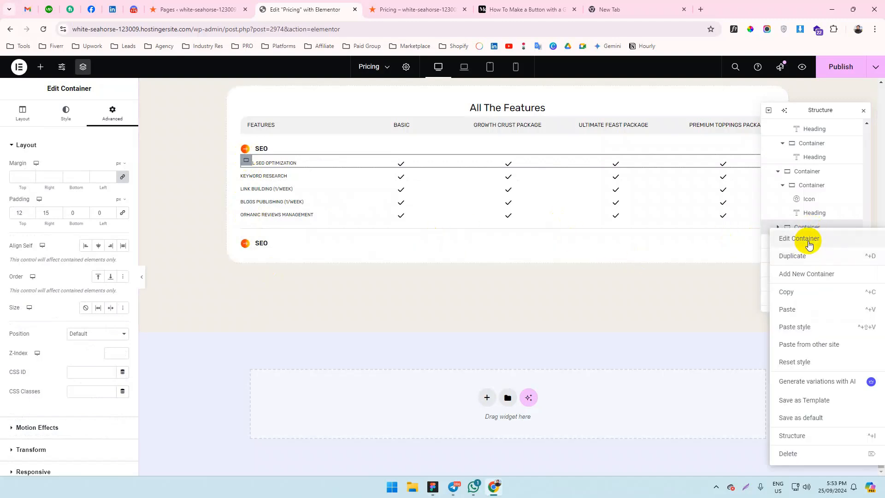
click(802, 257)
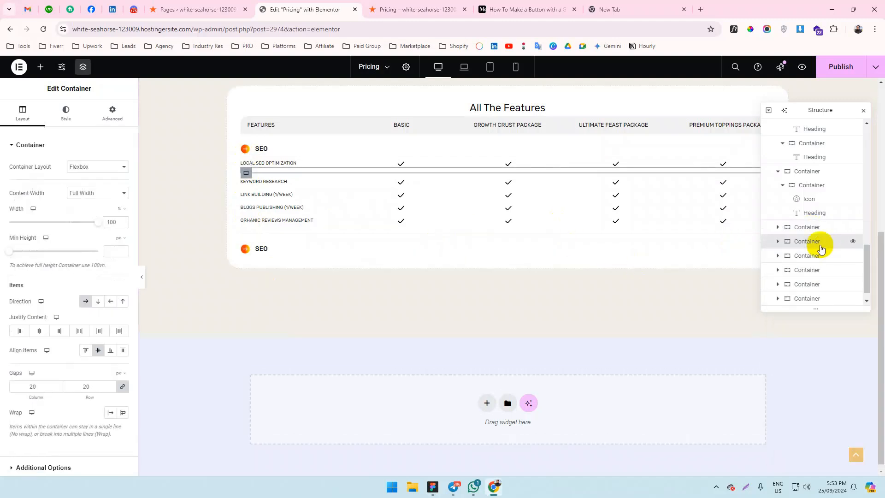
scroll(811, 230, down, 1)
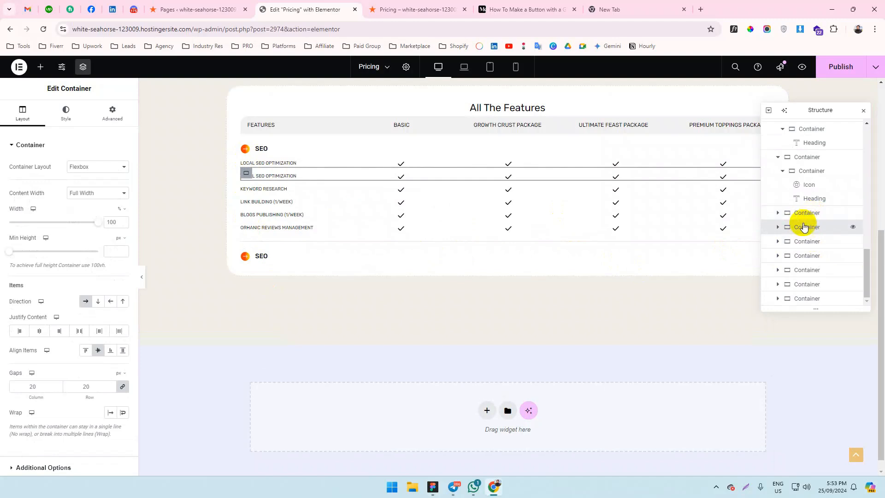
drag(803, 230, 808, 286)
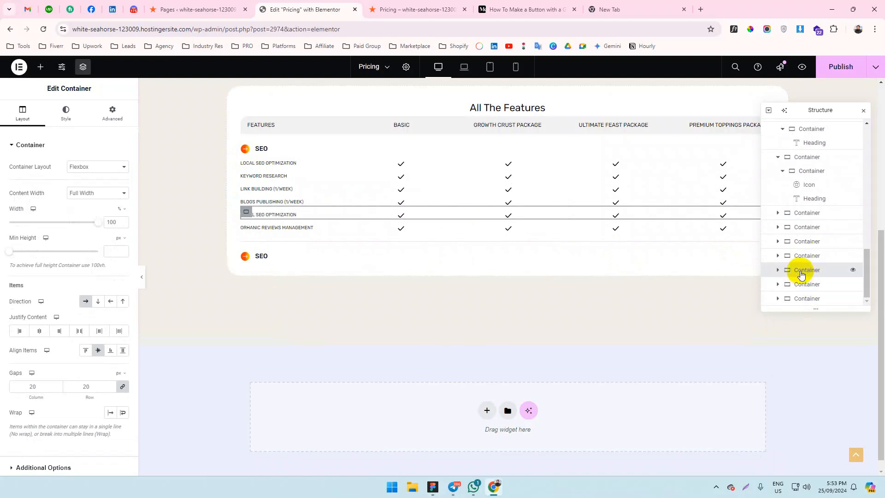
drag(801, 273, 828, 295)
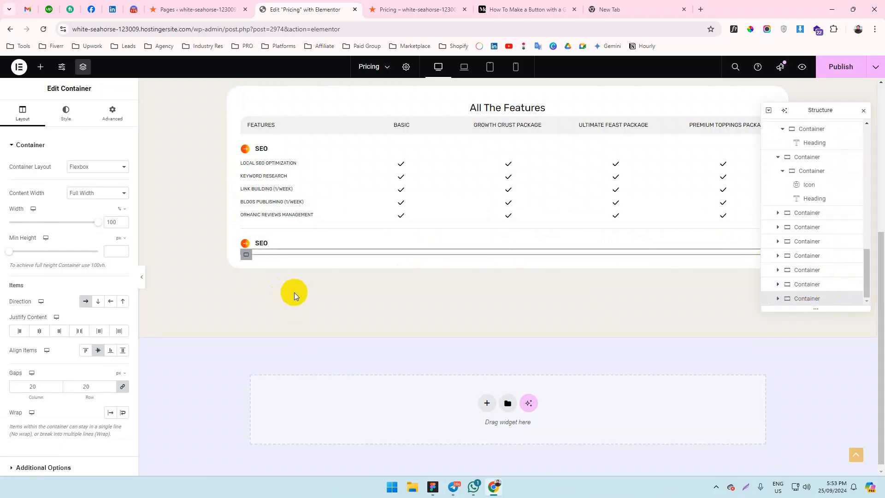
Copy Social Media Management from Figma and replace the second SEO group header's title in Elementor with it.
key(alt+Tab)
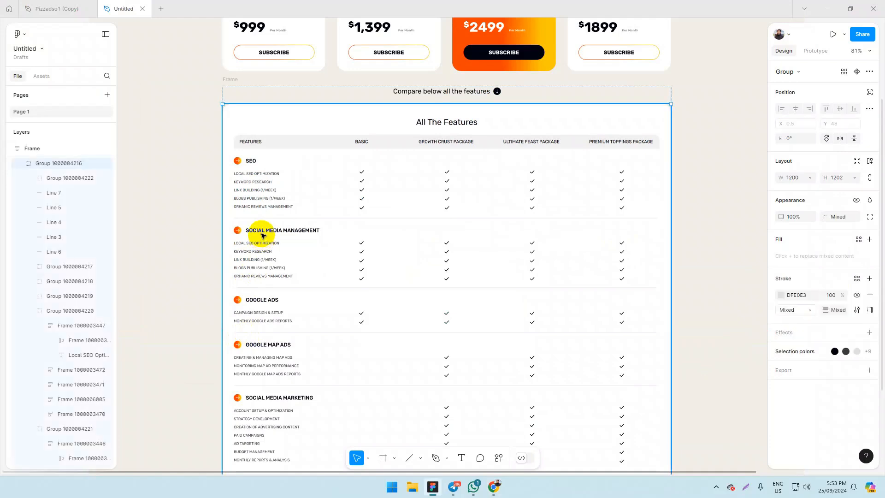
double_click(262, 235)
double_click(261, 233)
double_click(261, 232)
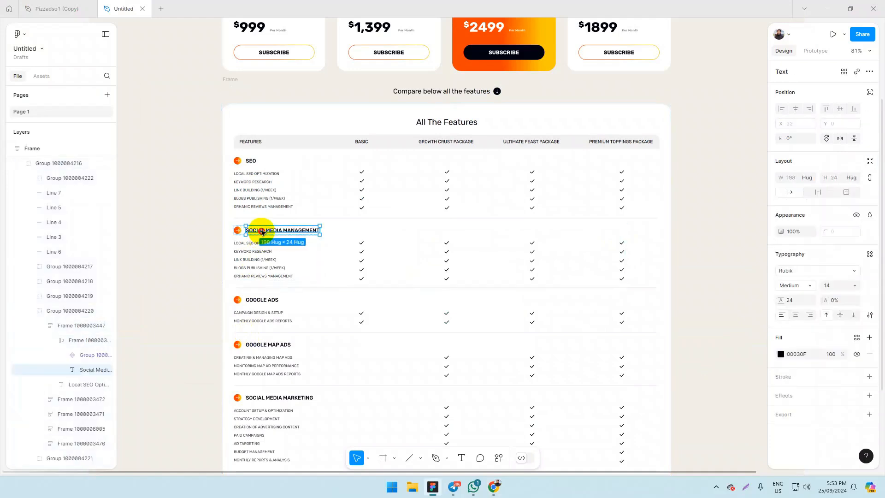
double_click(261, 231)
key(alt+Tab)
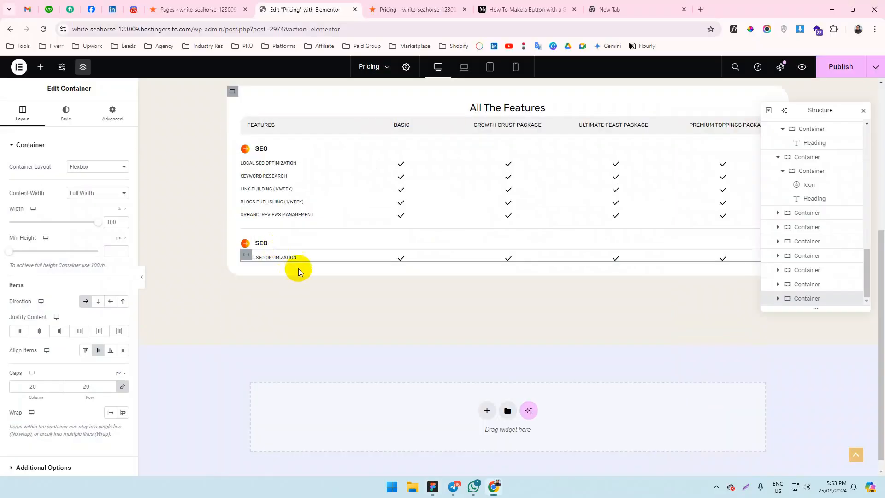
click(268, 246)
click(77, 199)
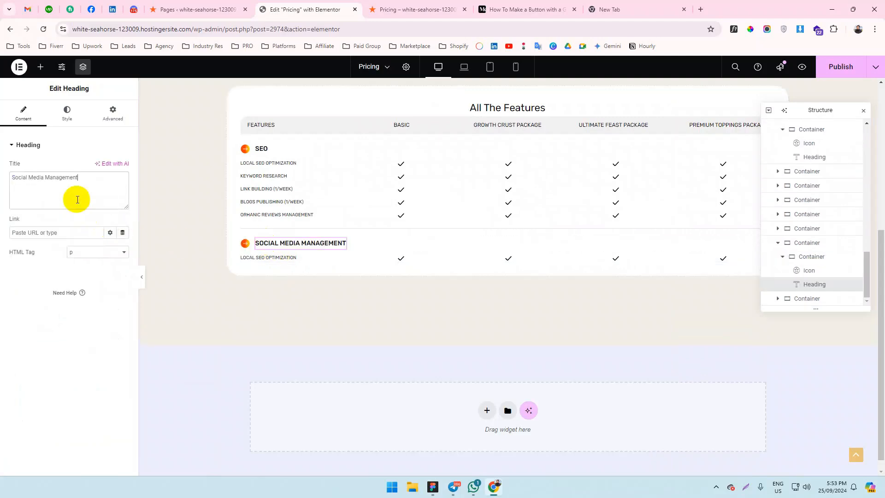
Examine the Social Media Management rows and the remaining feature groups in the Figma table, then return to Elementor.
key(alt+Tab)
click(260, 246)
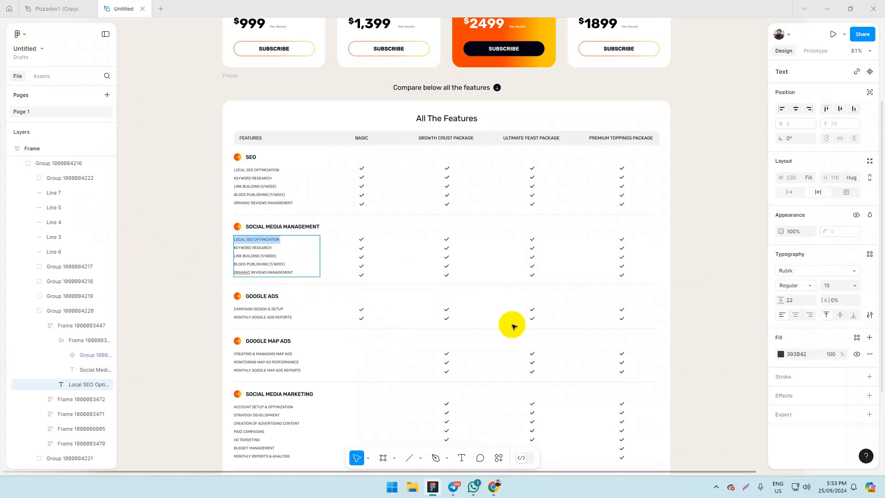
scroll(340, 296, down, 2)
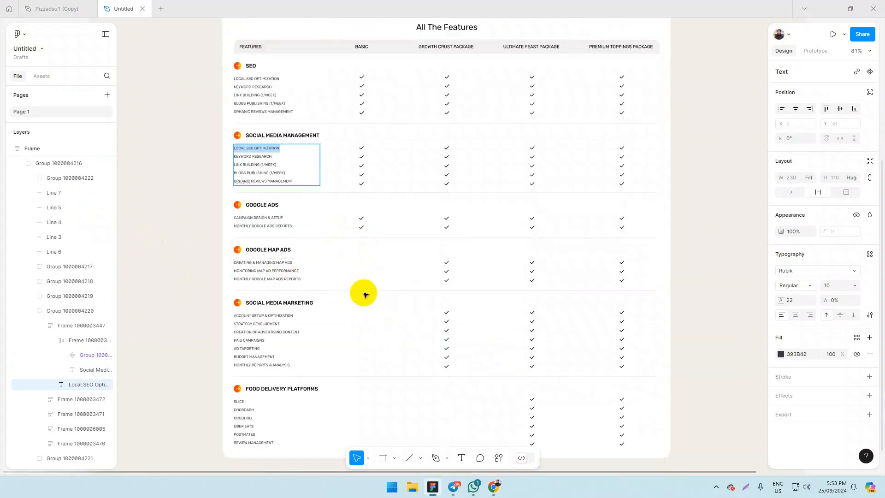
scroll(365, 390, down, 1)
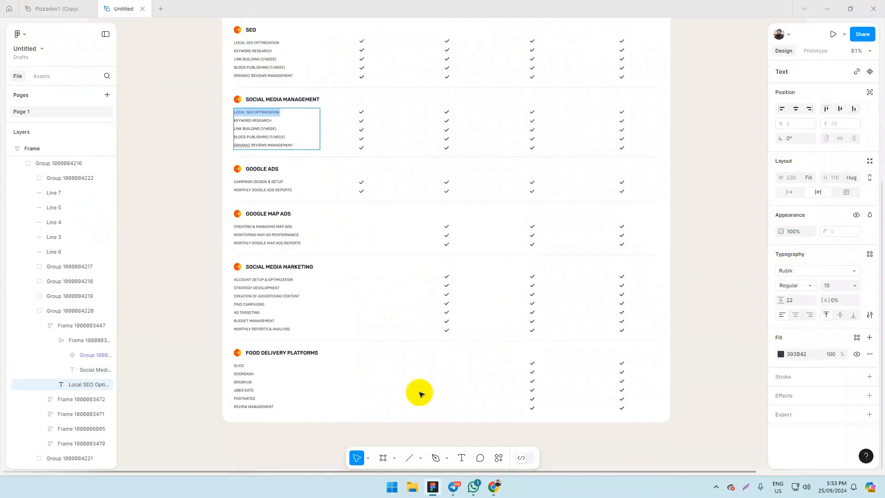
scroll(306, 257, up, 1)
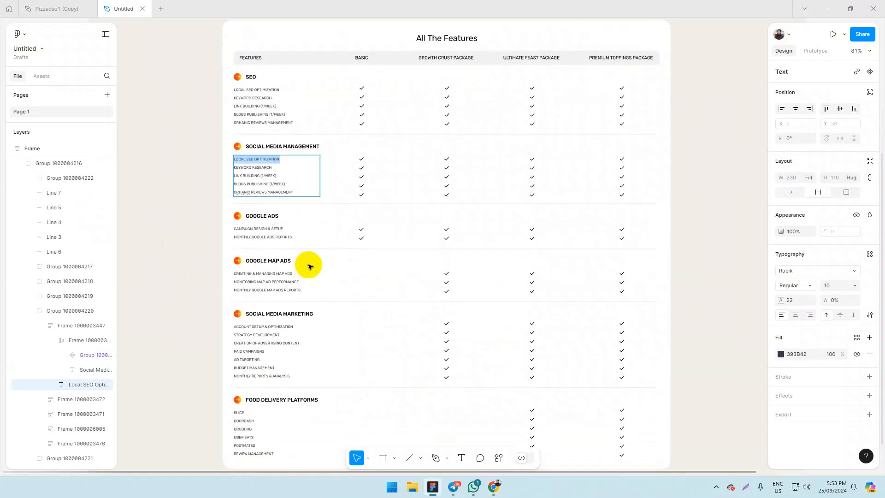
scroll(401, 249, down, 2)
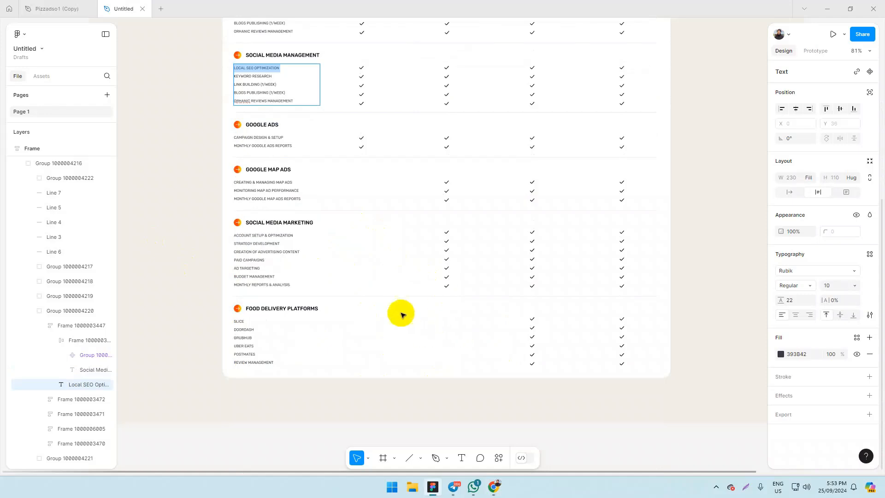
scroll(401, 312, up, 2)
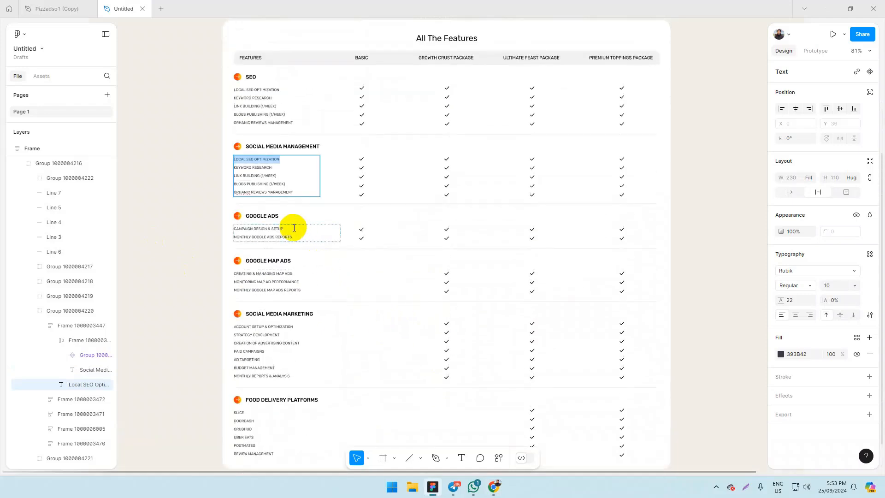
key(alt+Tab)
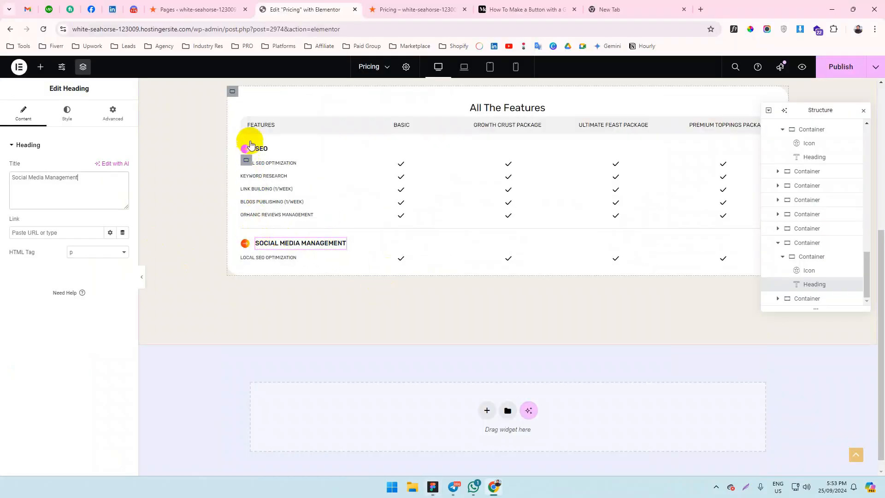
Copy Local SEO Optimization from Figma and set it as the title of the first row under Social Media Management in Elementor.
key(alt+Tab)
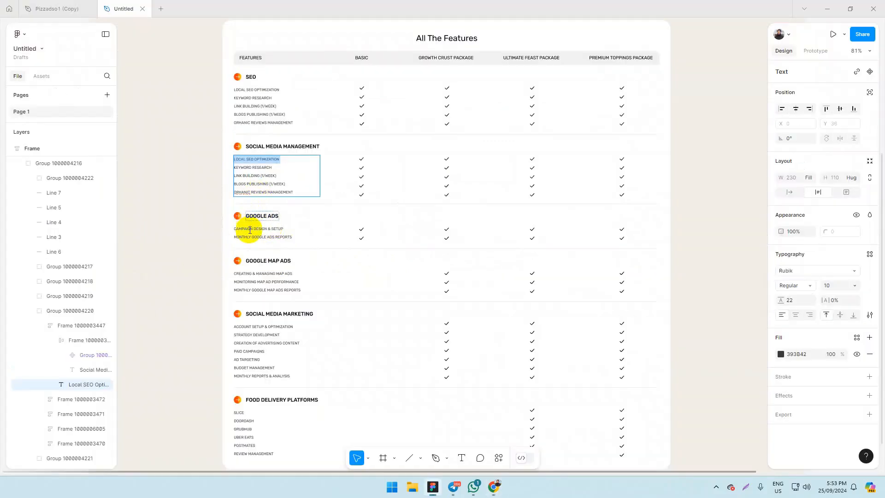
scroll(521, 379, down, 3)
scroll(485, 320, up, 3)
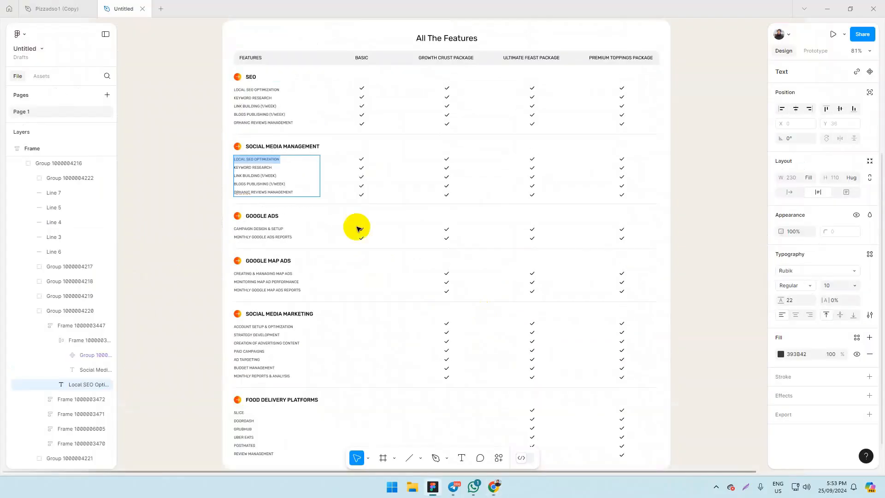
key(alt+Tab)
key(alt+Tab)
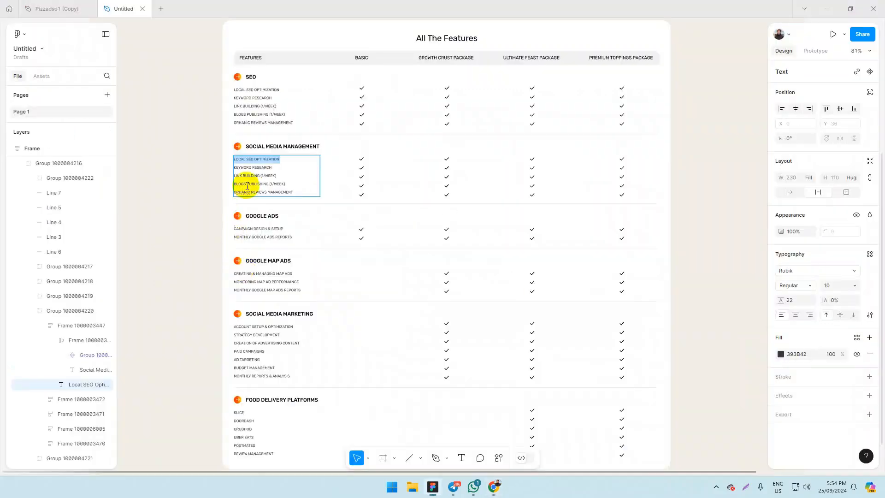
key(alt+Tab)
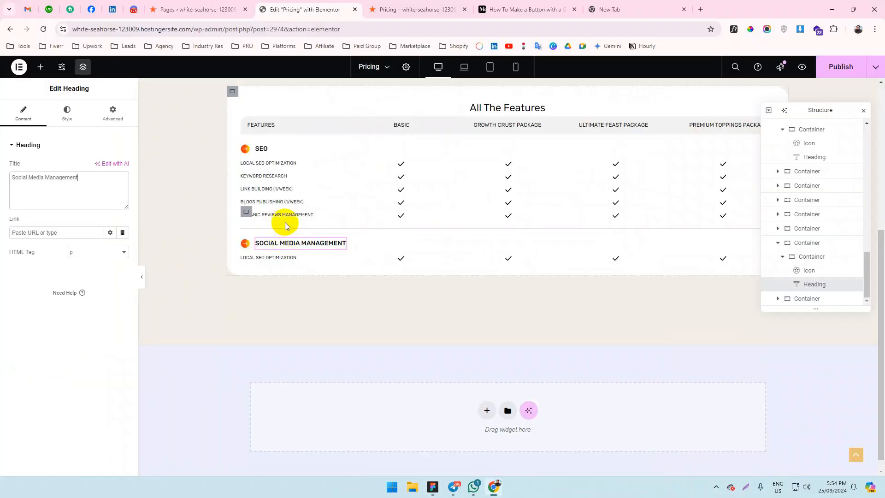
click(284, 259)
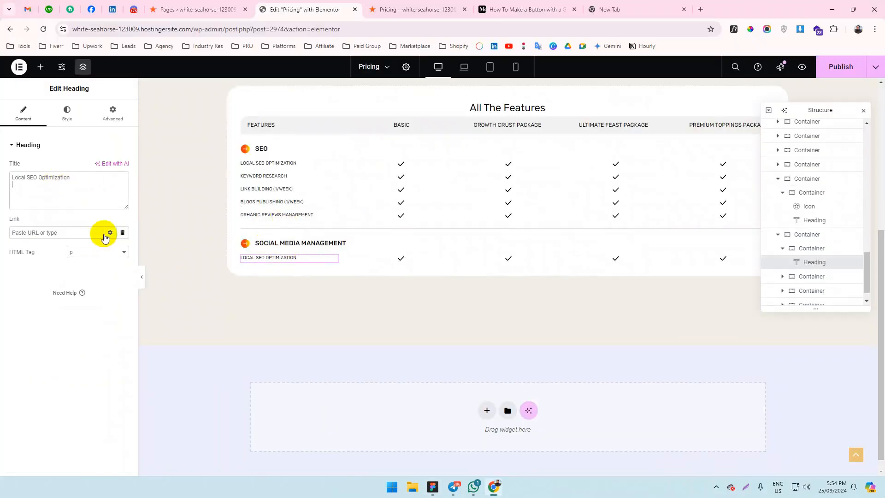
Copy Keyword Research from Figma, duplicate the Local SEO Optimization row under Social Media Management and retitle the copy with it.
key(alt+Tab)
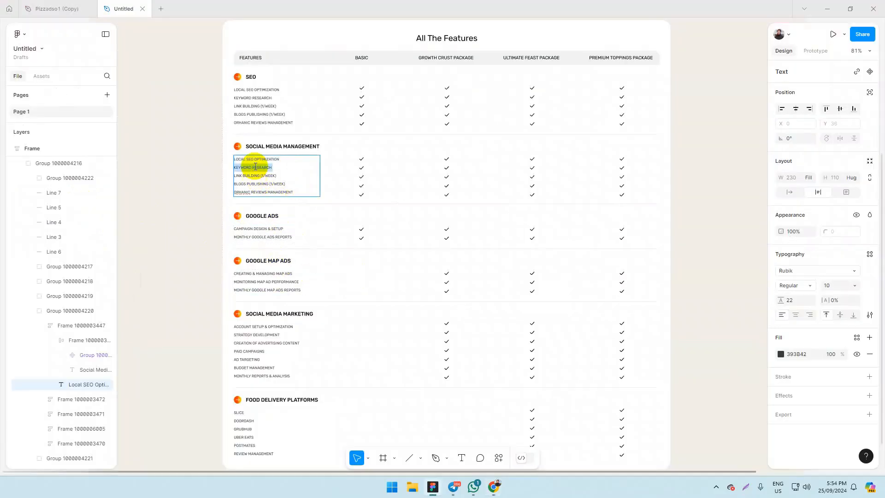
key(alt+Tab)
key(alt+Tab)
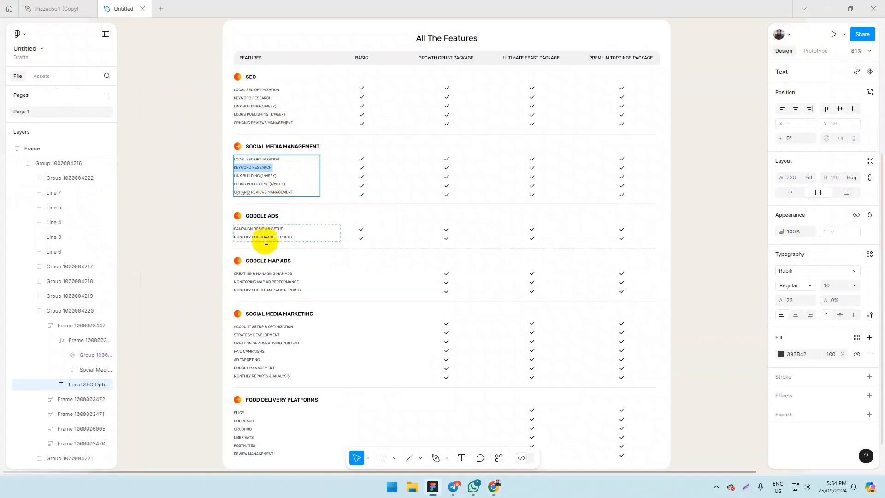
key(alt+Tab)
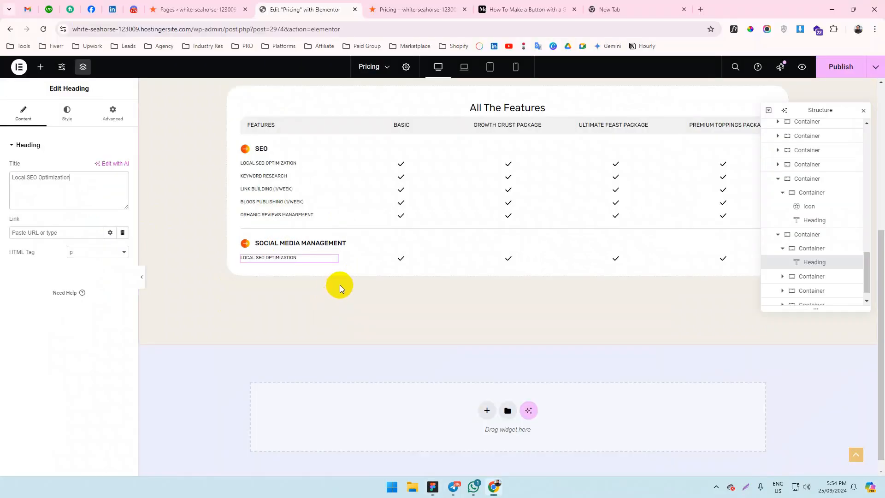
click(245, 256)
right_click(245, 256)
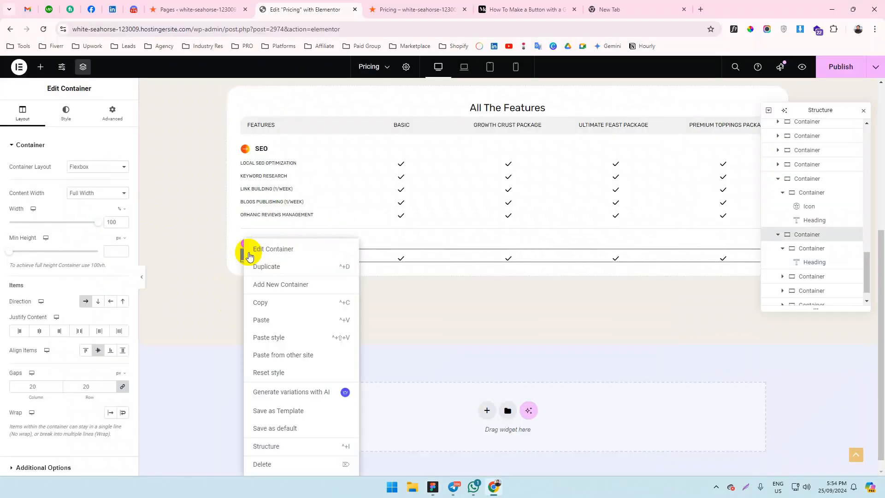
click(285, 268)
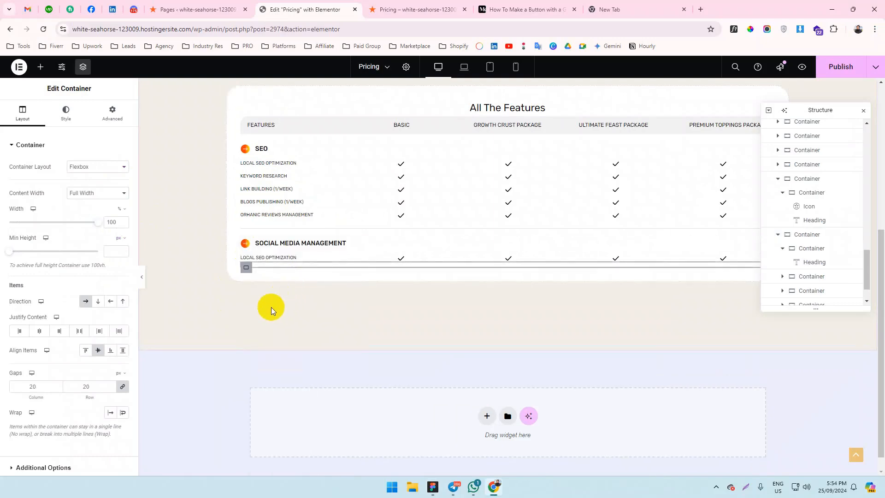
click(273, 270)
click(78, 188)
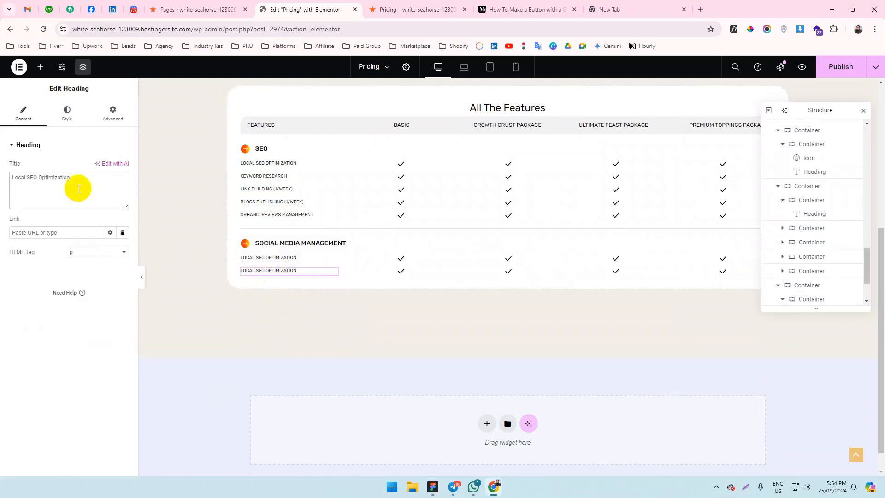
Copy Link Building (1/week) from Figma and duplicate the Keyword Research row under Social Media Management three times.
key(alt+Tab)
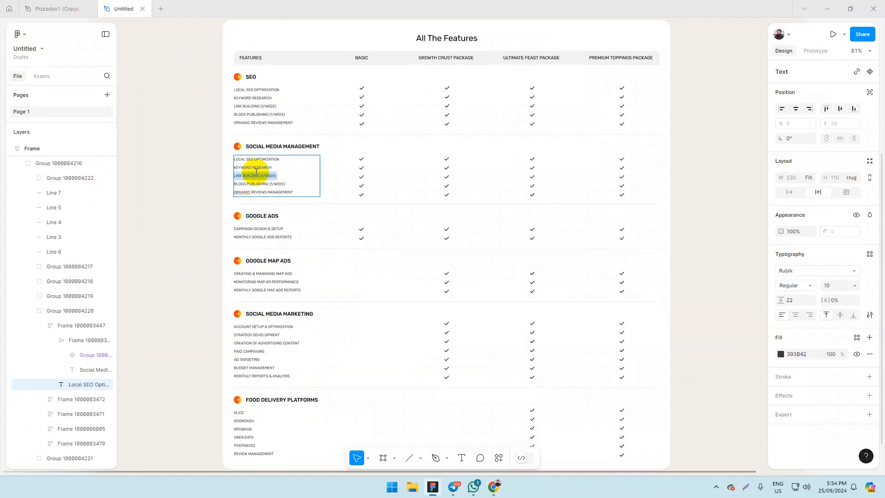
key(alt+Tab)
right_click(247, 268)
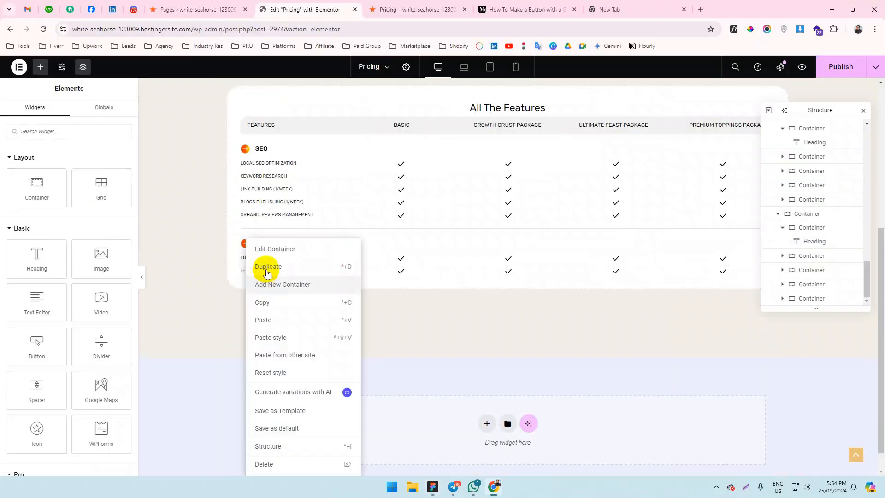
click(267, 268)
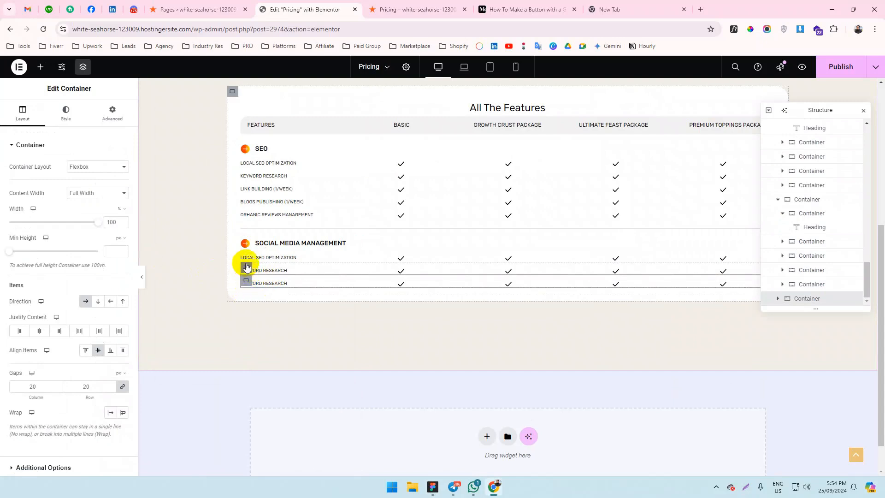
right_click(246, 267)
click(248, 272)
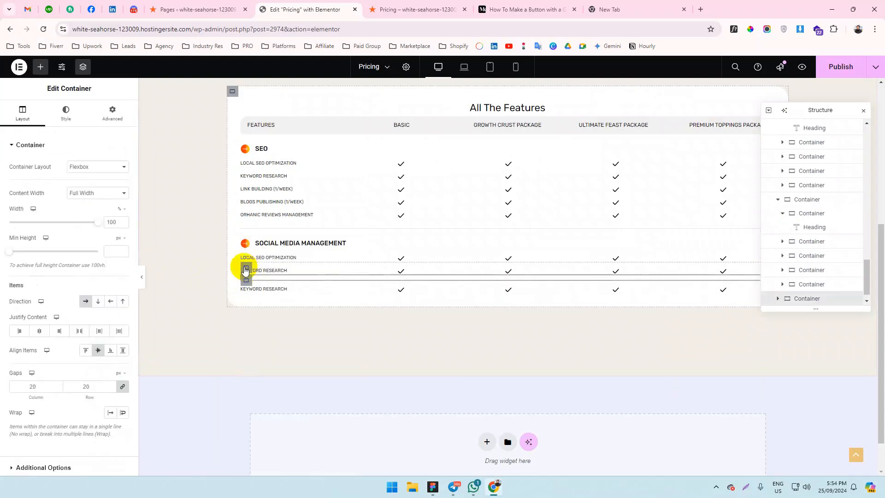
right_click(247, 268)
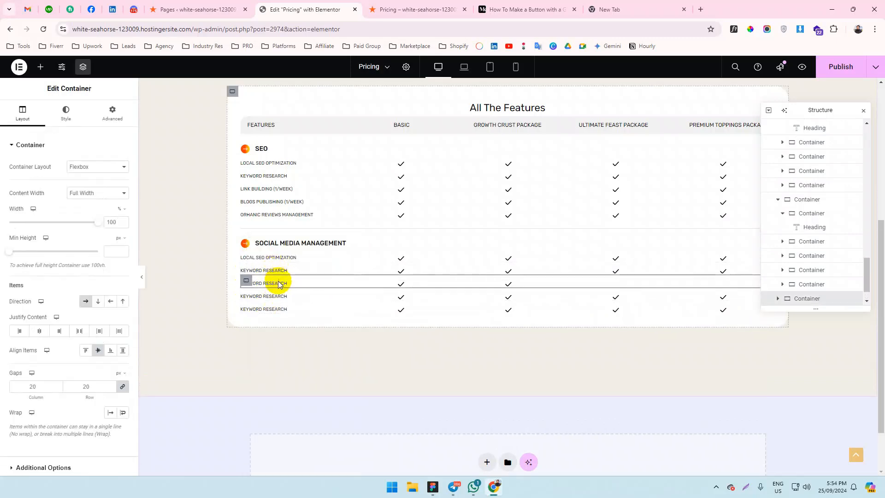
Retitle the third row under Social Media Management as Link Building (1/week).
click(278, 284)
click(55, 185)
key(ctrl+a)
text(Link Building (1/week))
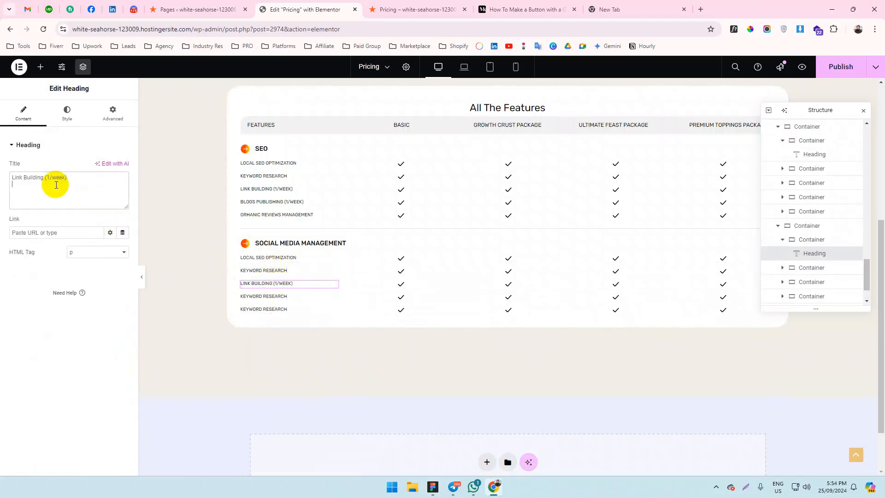
Copy Blogs publishing (1/week) from Figma and use it as the title of the fourth Social Media Management row.
key(alt+Tab)
key(alt+Tab)
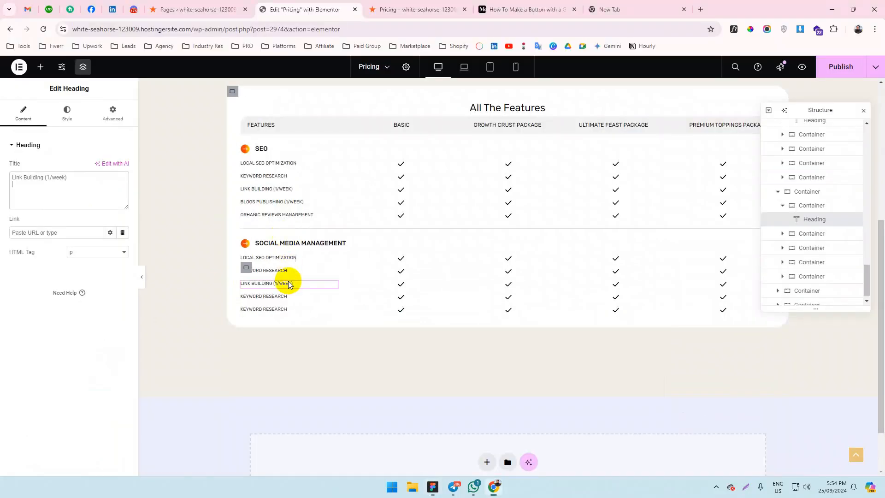
click(283, 296)
click(98, 191)
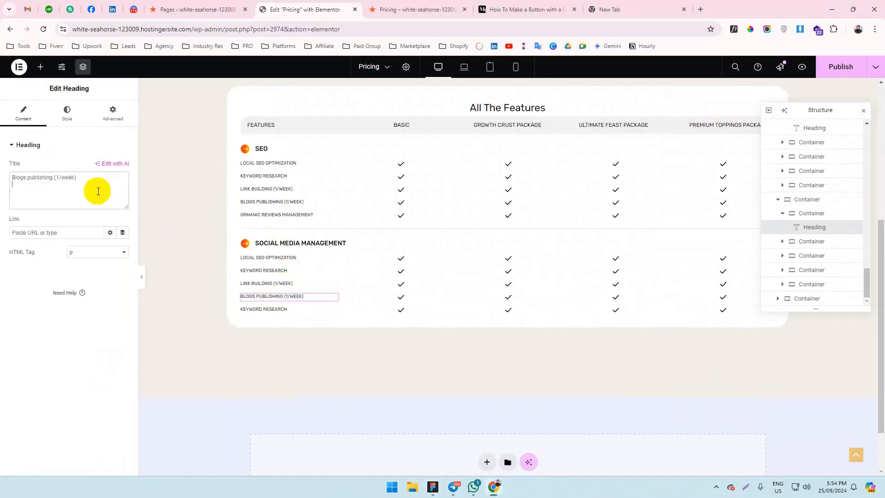
Copy Orhanic Reviews Management from Figma and use it as the title of the last Social Media Management row.
key(alt+Tab)
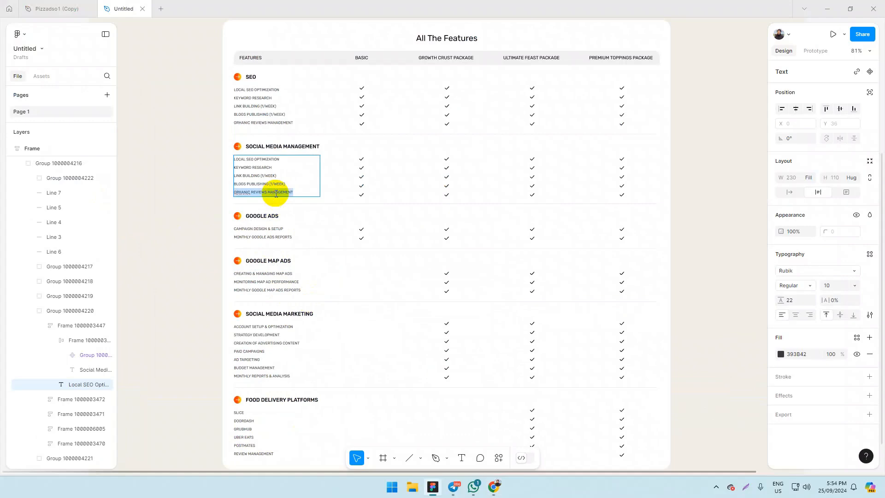
key(alt+Tab)
click(286, 309)
triple_click(93, 176)
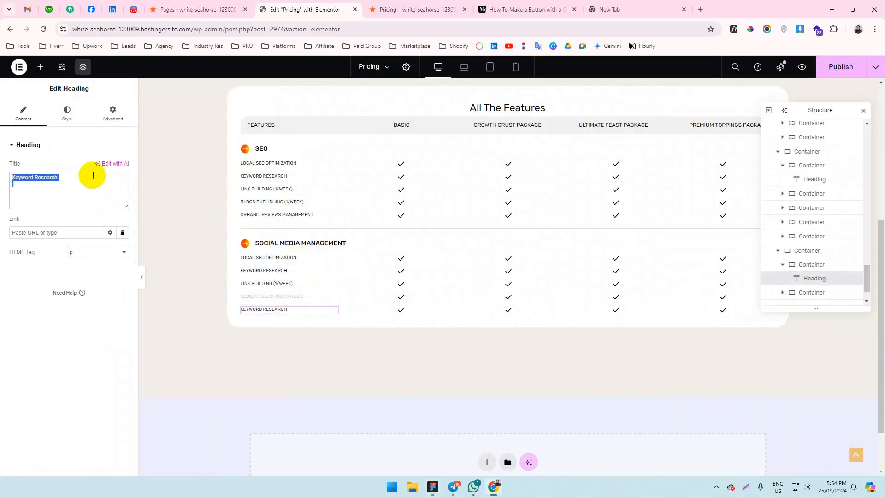
text(Orhanic Reviews Management)
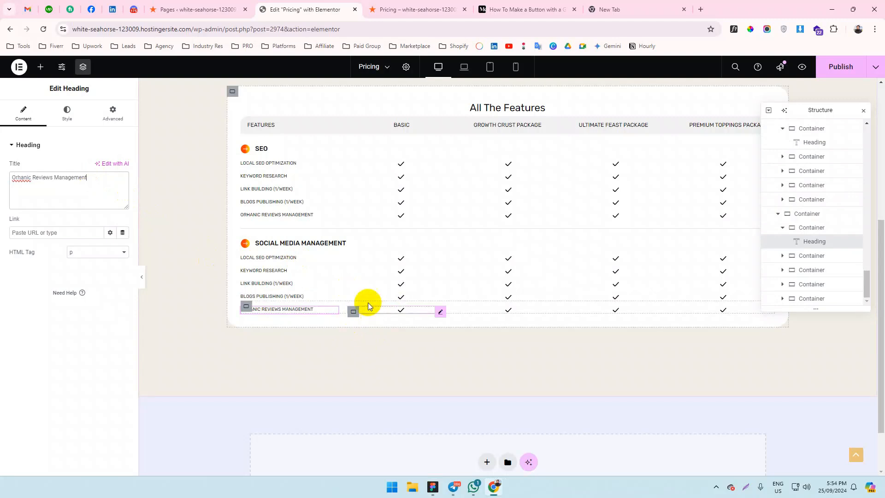
Copy the SEO group's Orhanic Reviews Management row container and paste its style onto the matching Social Media Management row.
click(246, 212)
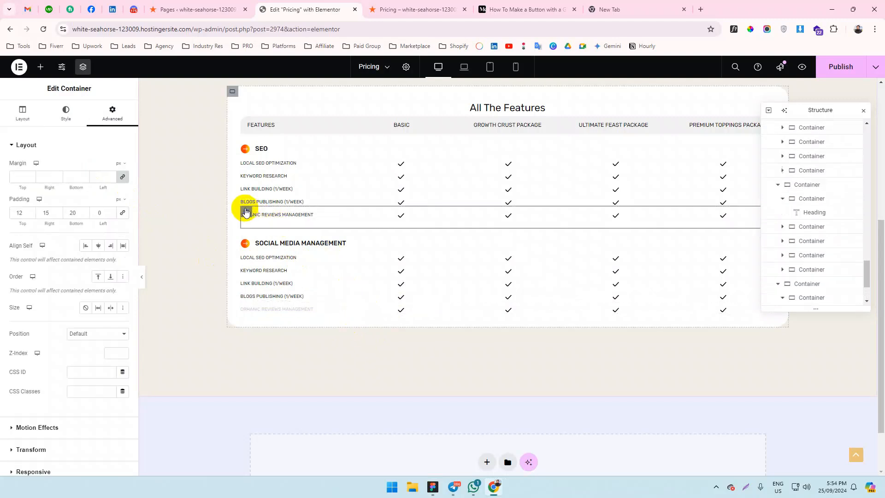
right_click(245, 212)
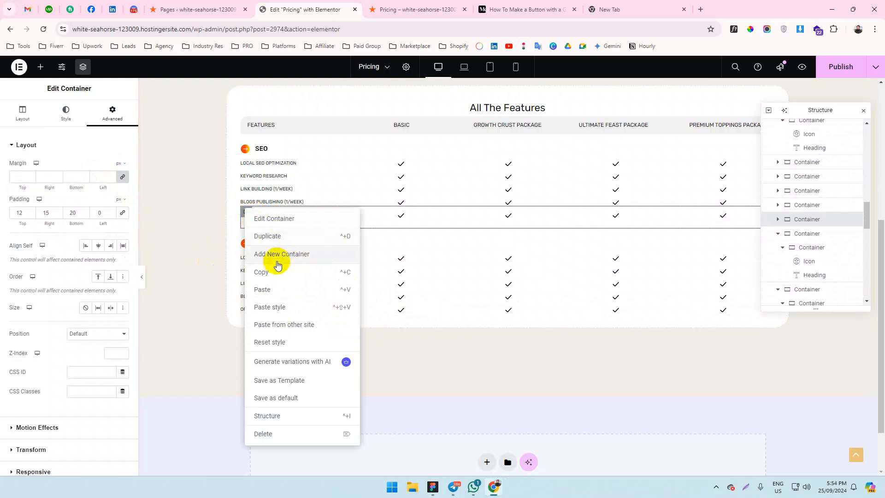
click(276, 270)
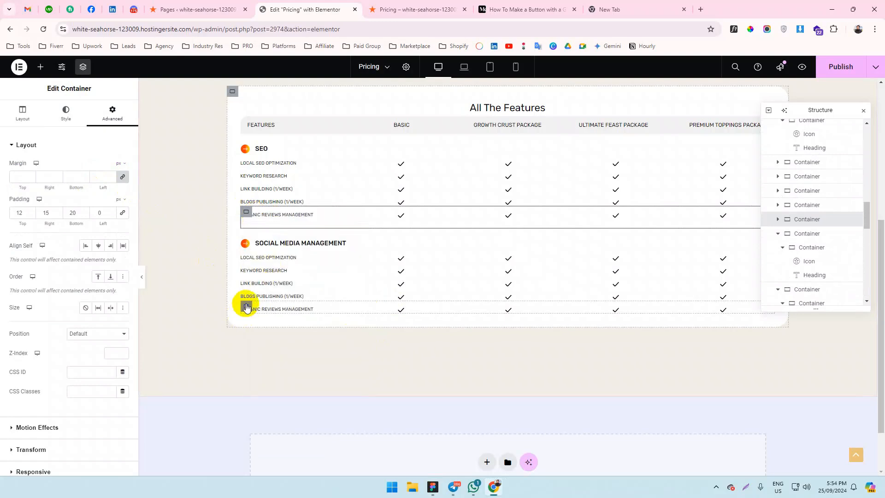
click(246, 307)
right_click(246, 306)
click(281, 336)
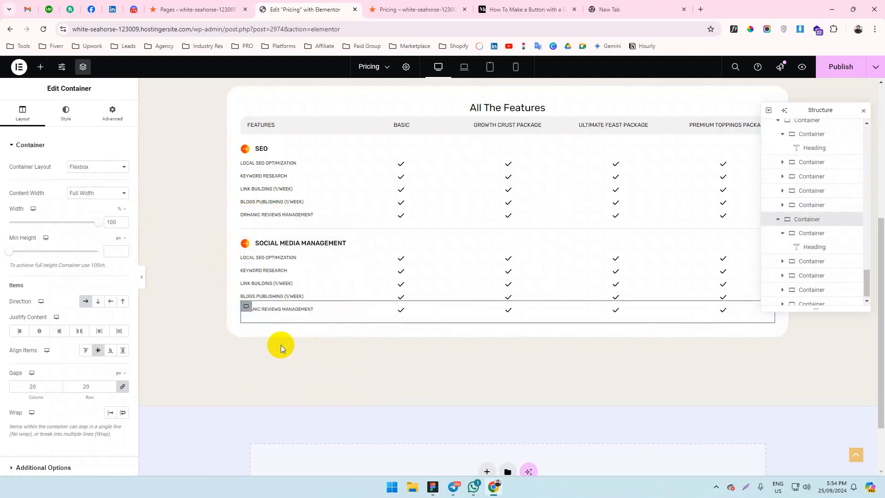
Compare the SEO and Social Media Management groups in the full-width page preview with the Figma All The Features table.
click(145, 277)
scroll(276, 355, up, 2)
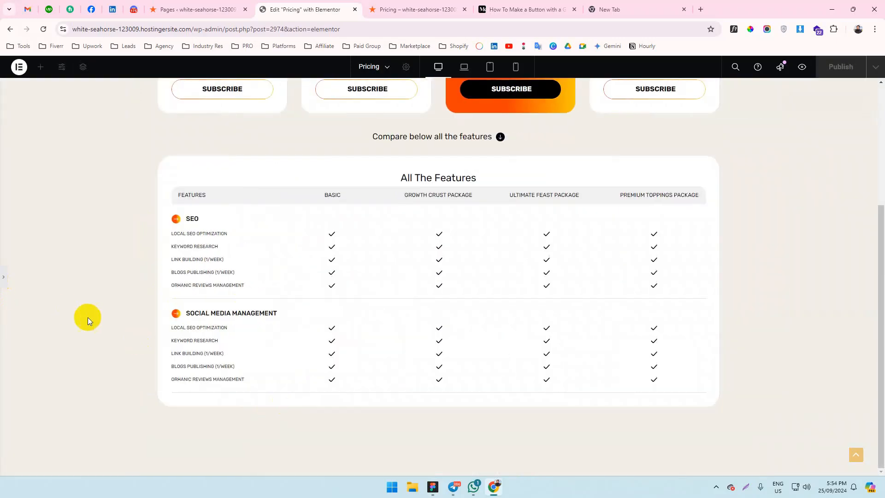
click(2, 278)
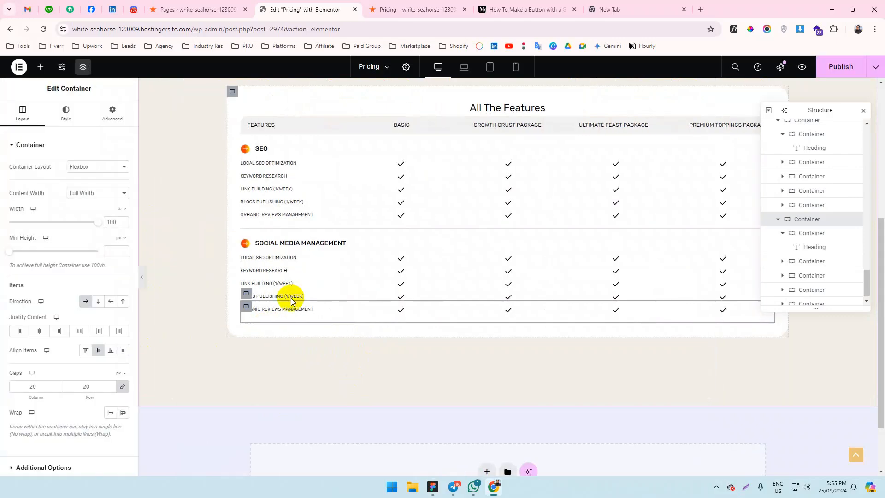
key(alt+Tab)
scroll(360, 342, down, 3)
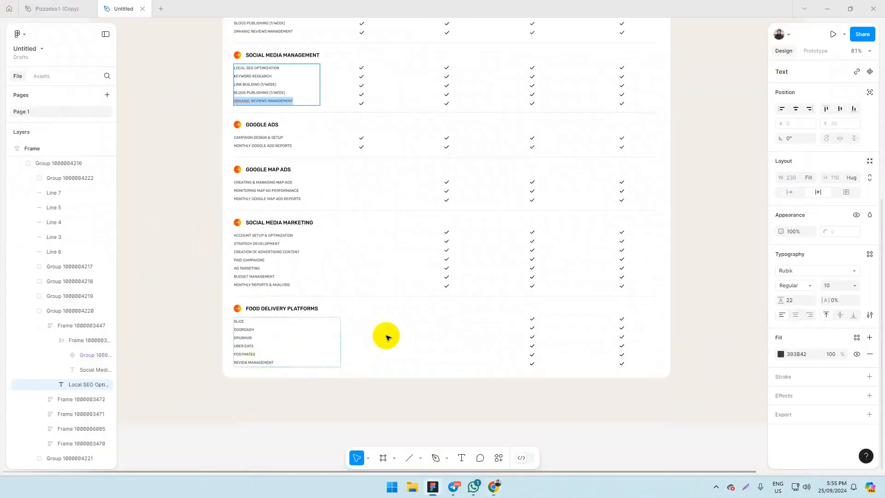
scroll(367, 348, up, 1)
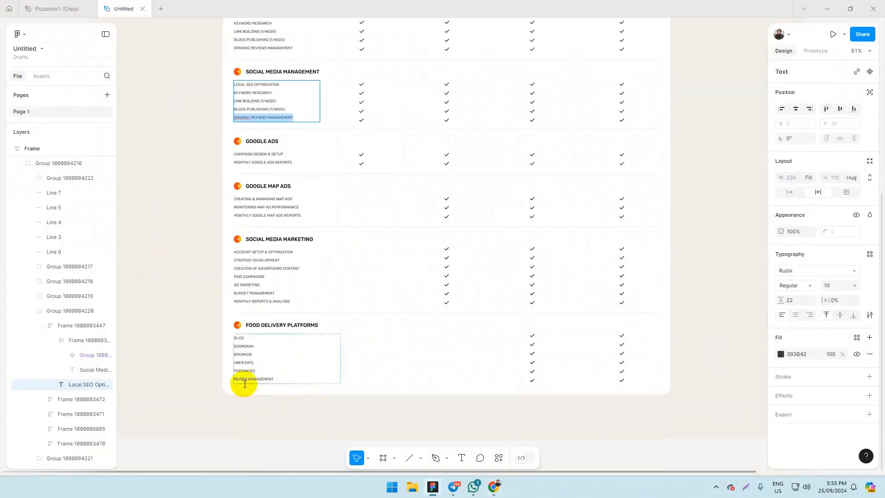
key(alt+Tab)
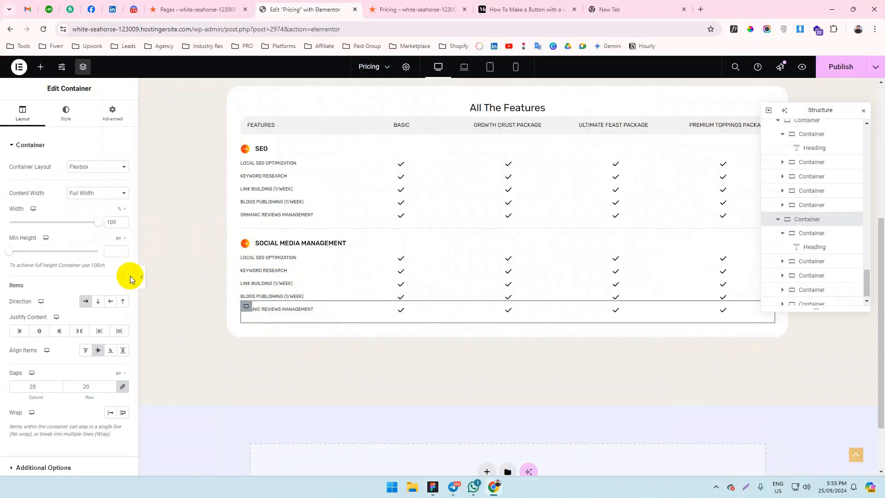
click(143, 283)
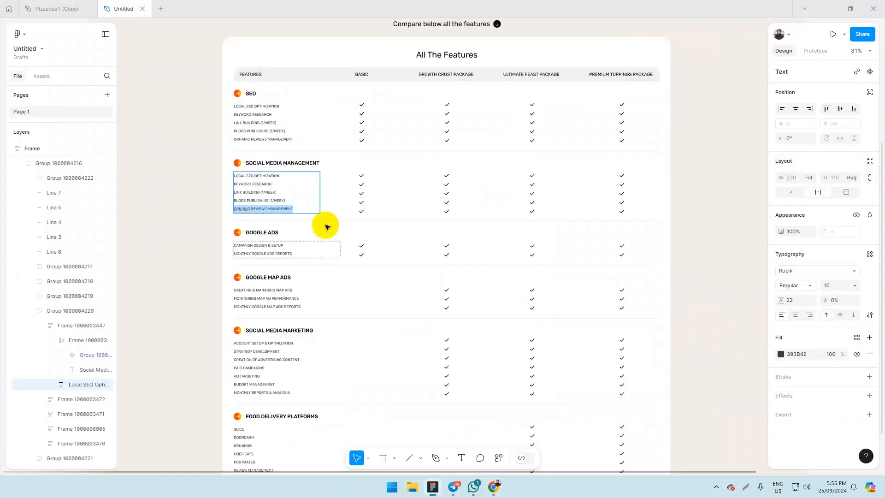
scroll(282, 233, up, 1)
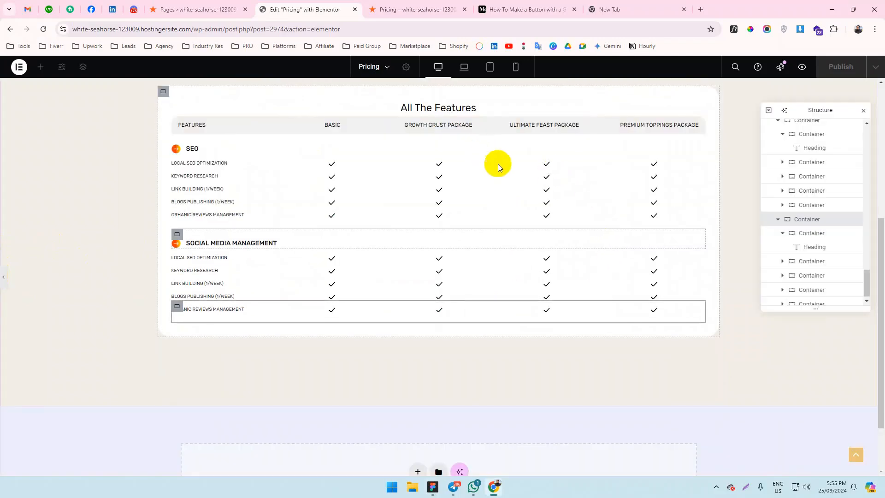
Give the All The Features heading a 10 px bottom margin, using the Figma title spacing as reference, and publish the page.
click(498, 164)
click(509, 155)
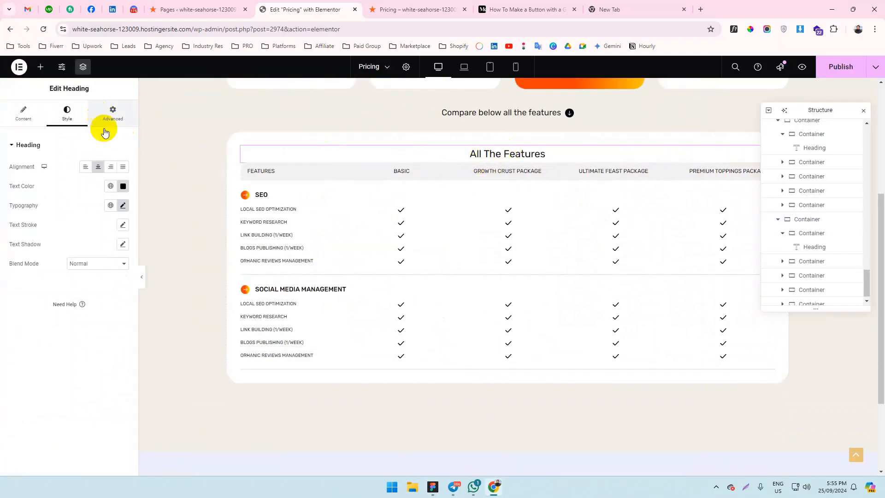
click(111, 116)
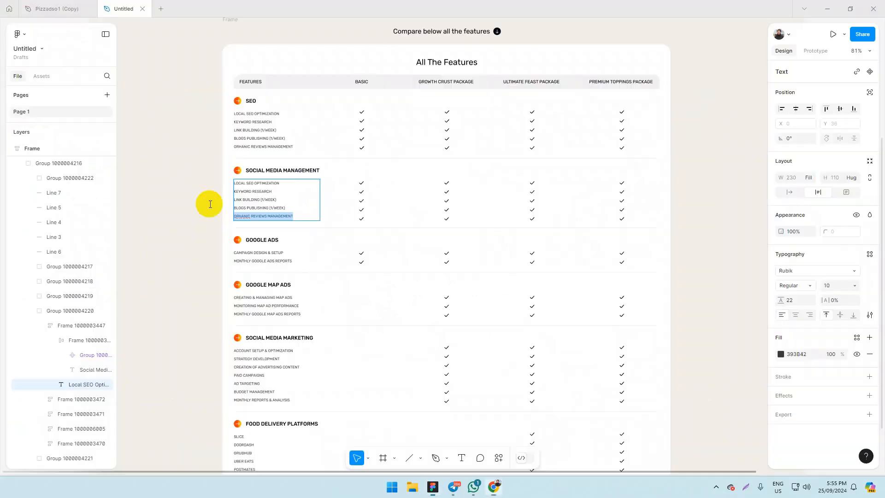
scroll(402, 218, up, 2)
click(447, 158)
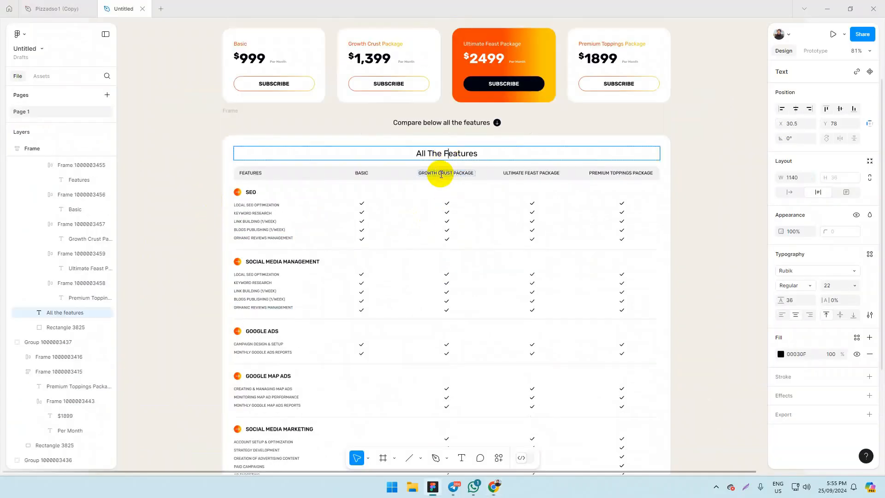
key(alt+Tab)
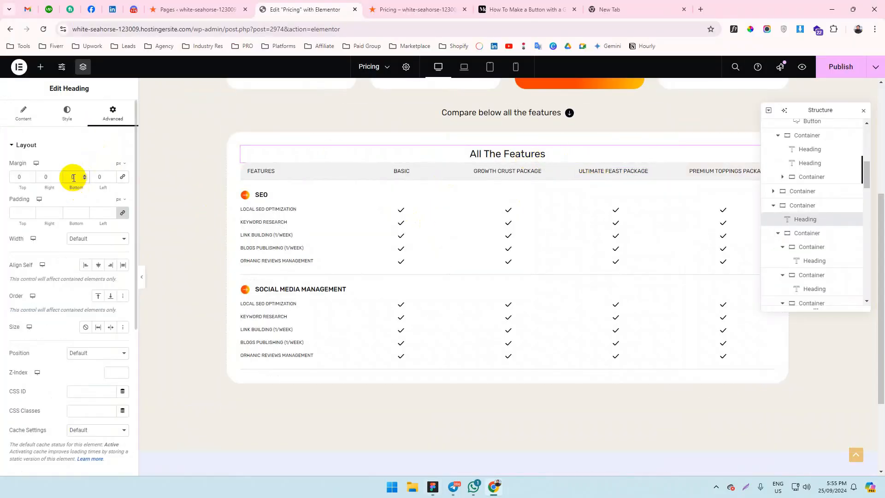
click(73, 177)
text(20)
key(Left)
key(BackSpace)
text(1)
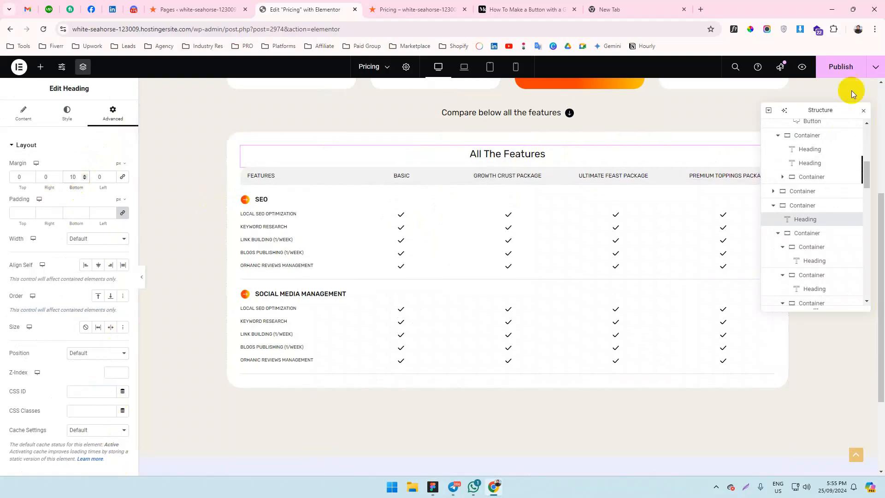
click(841, 67)
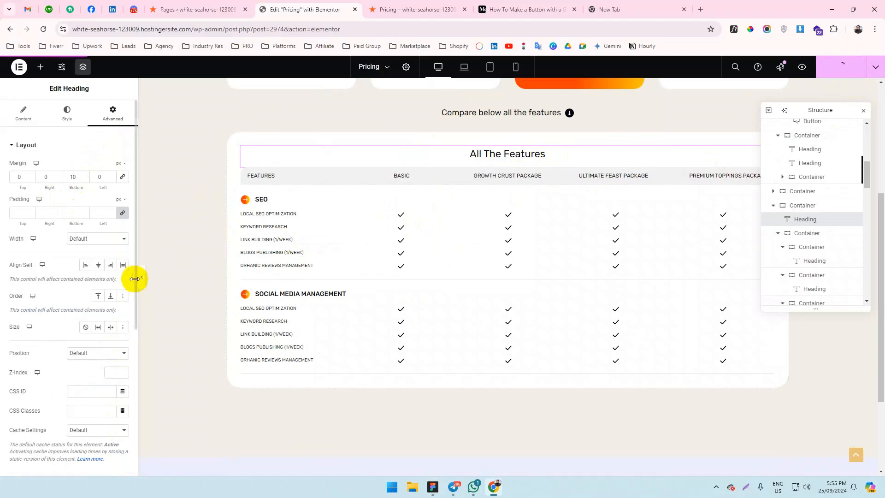
Hide the page structure overview and review the pricing cards and both feature groups of the All The Features table.
scroll(445, 262, up, 4)
scroll(442, 258, down, 5)
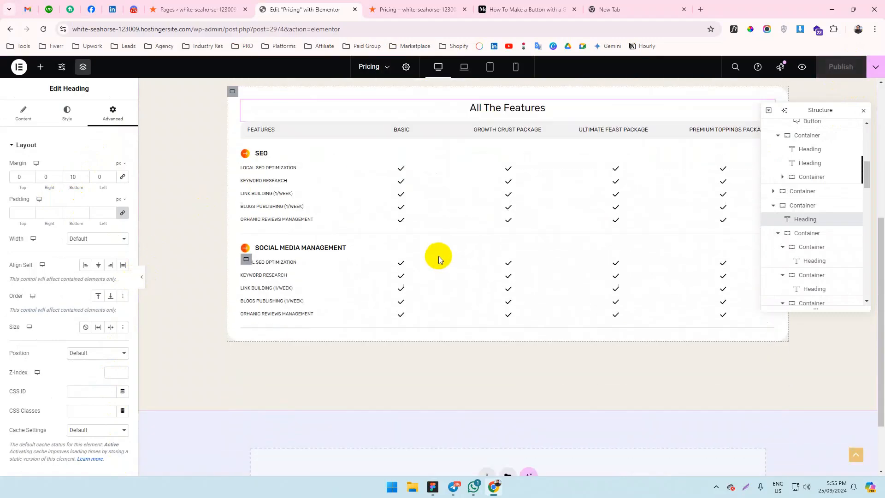
scroll(440, 249, up, 3)
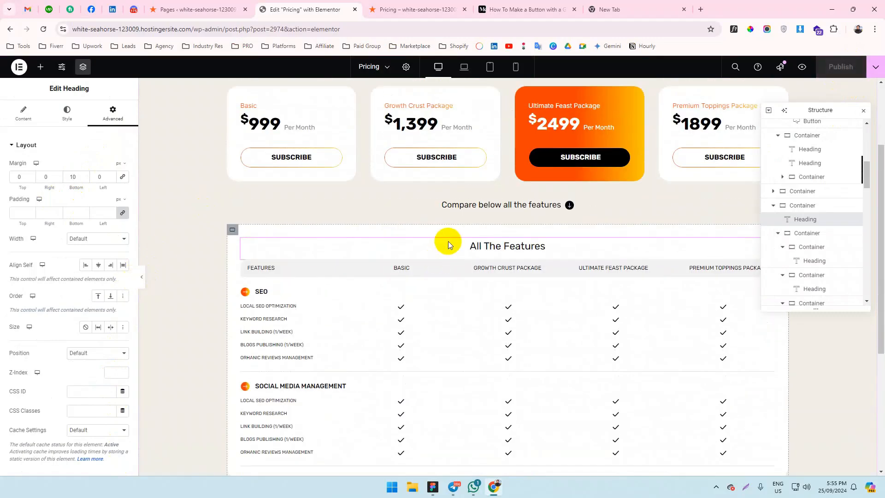
click(866, 112)
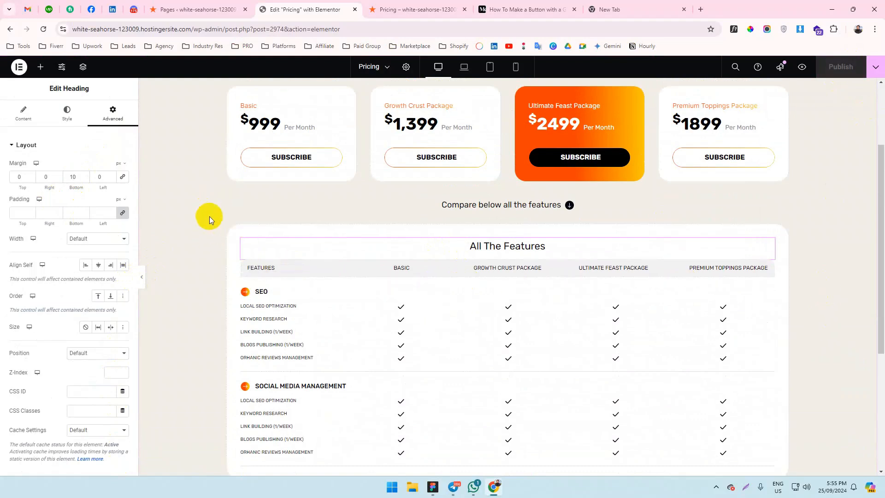
scroll(212, 237, down, 1)
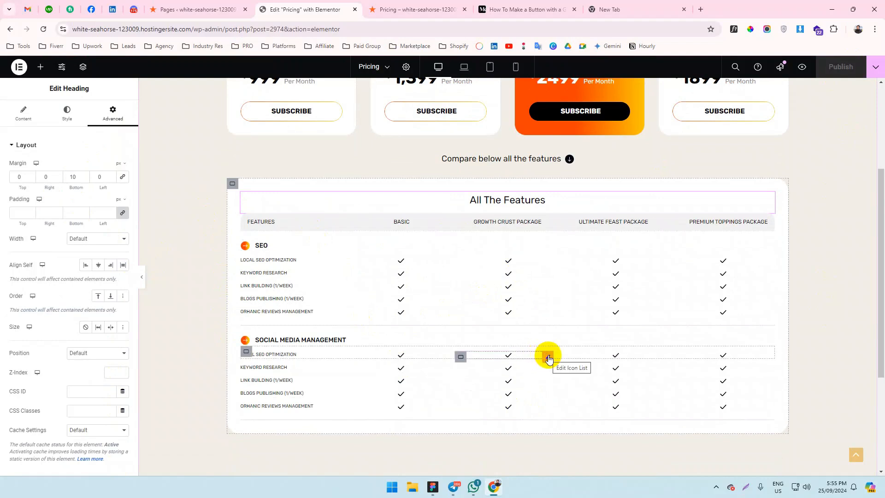
click(517, 370)
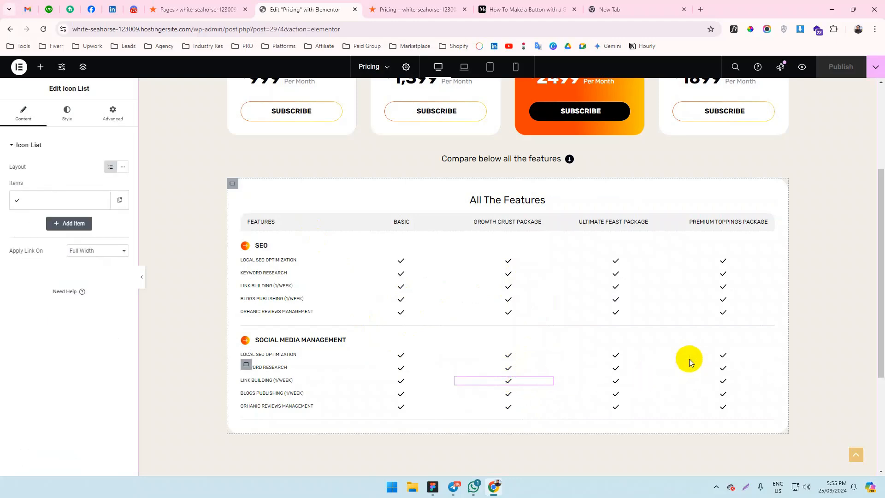
scroll(369, 316, down, 1)
scroll(364, 328, up, 4)
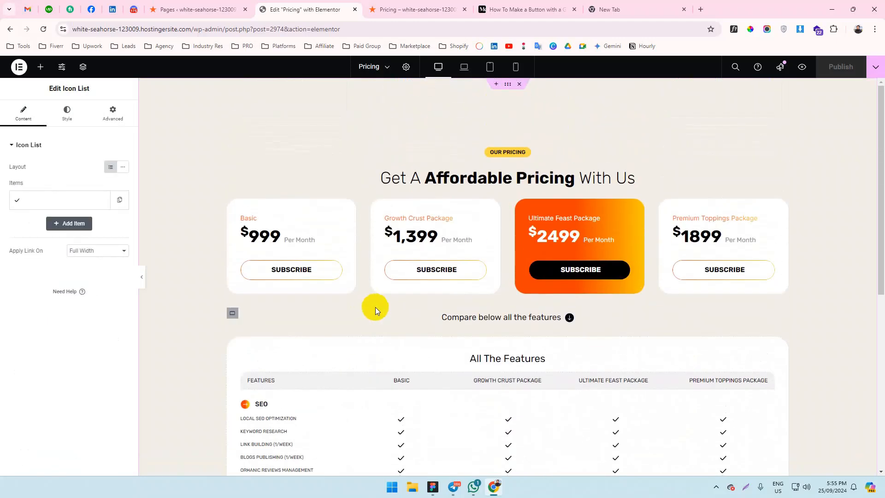
scroll(400, 284, down, 3)
scroll(736, 160, up, 1)
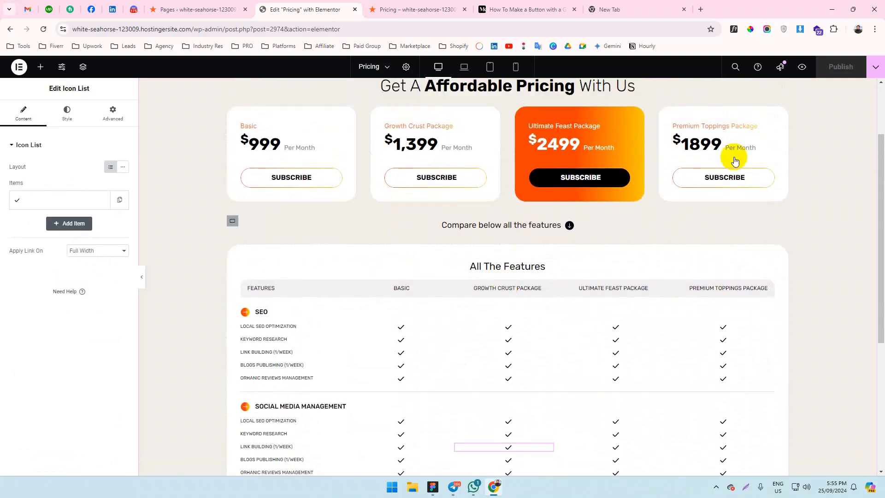